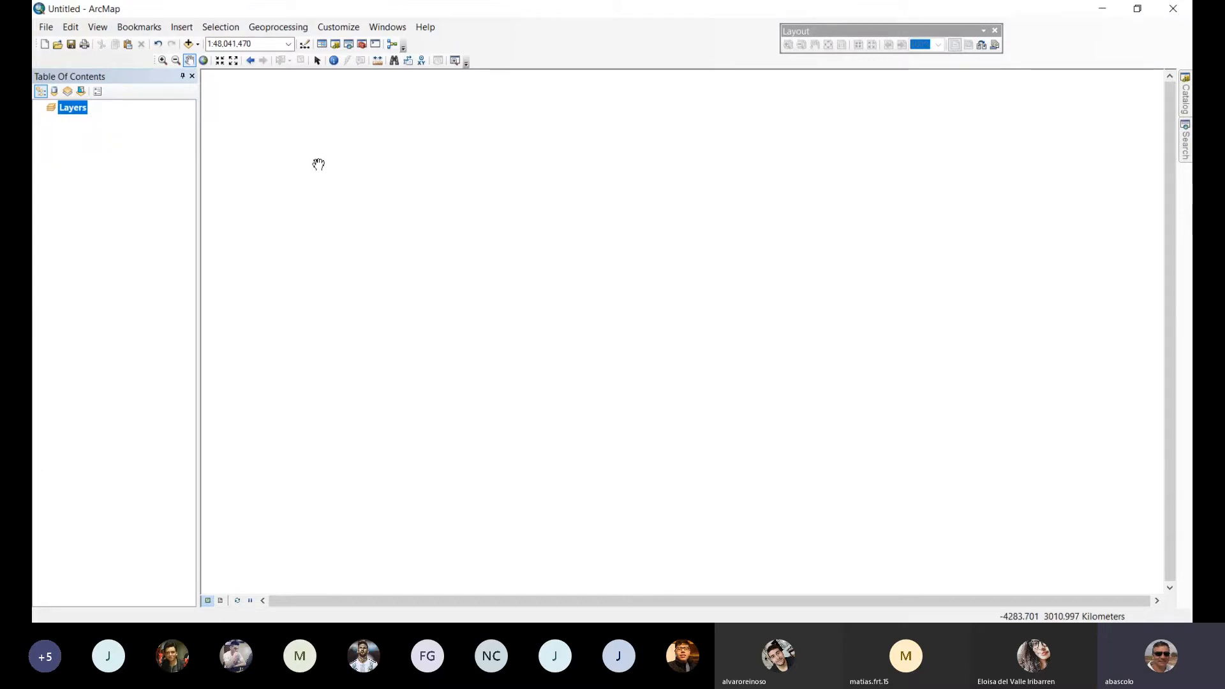
Add thecontinent.shp and Rivers.shp from the Data folder to the map as layers.
left_click(189, 44)
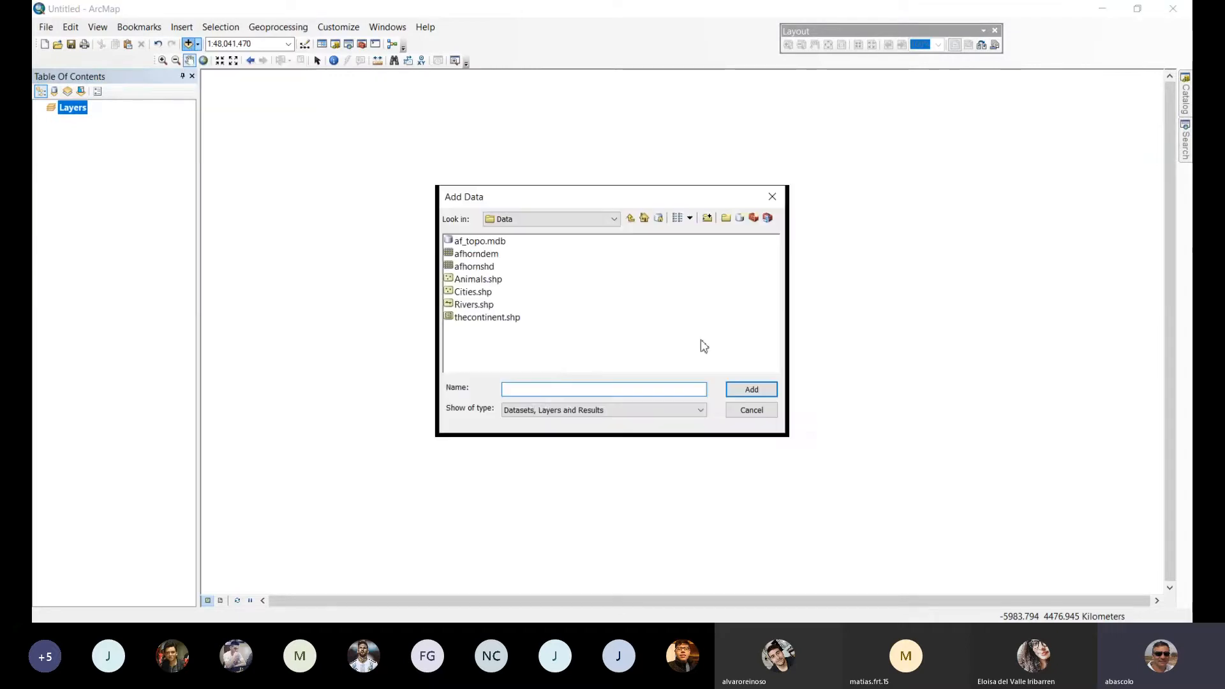
double_click(488, 317)
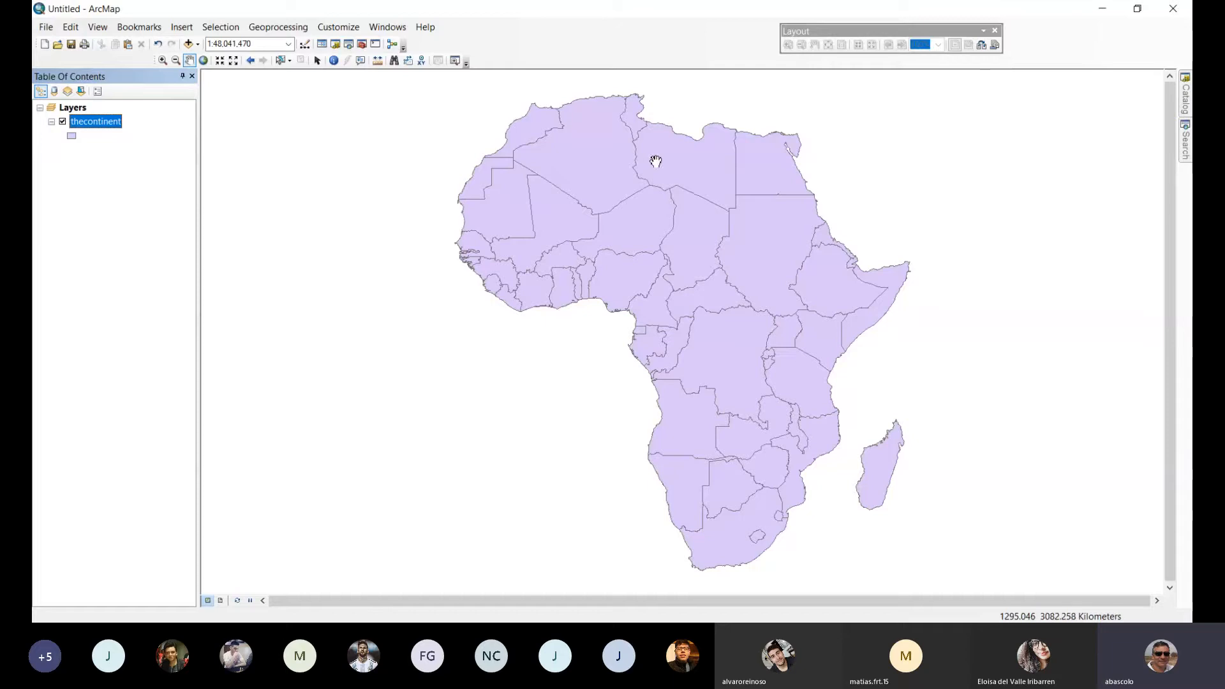
left_click_drag(691, 219, 542, 224)
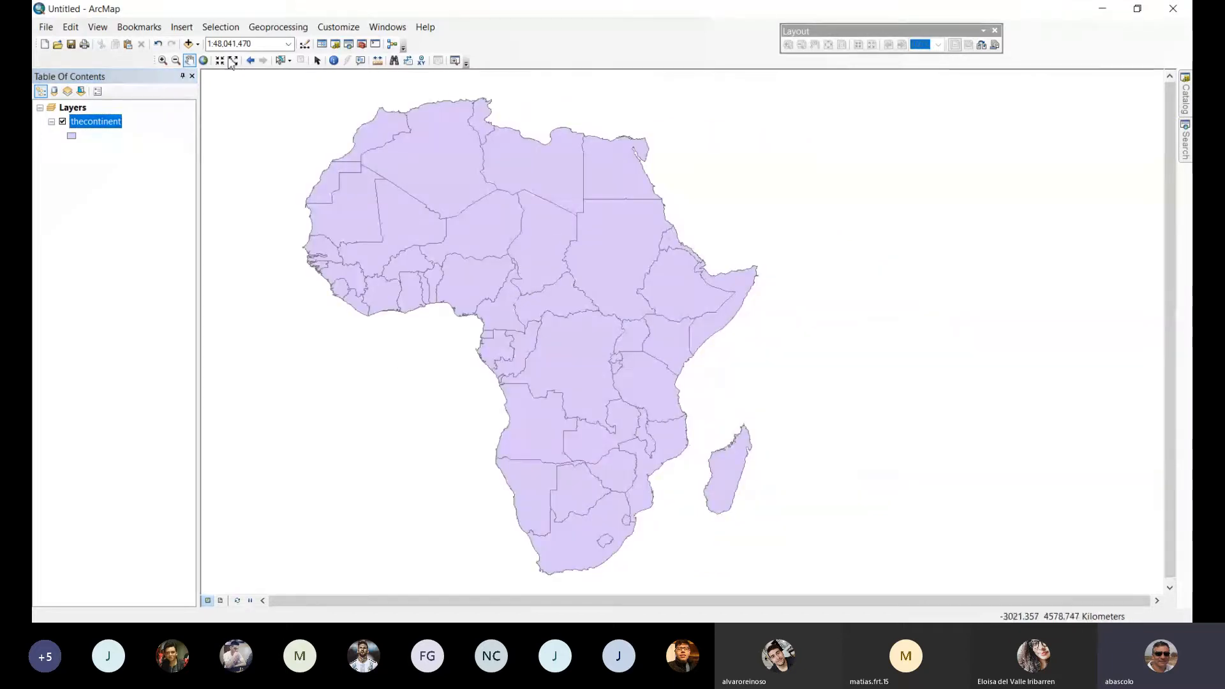
left_click(190, 44)
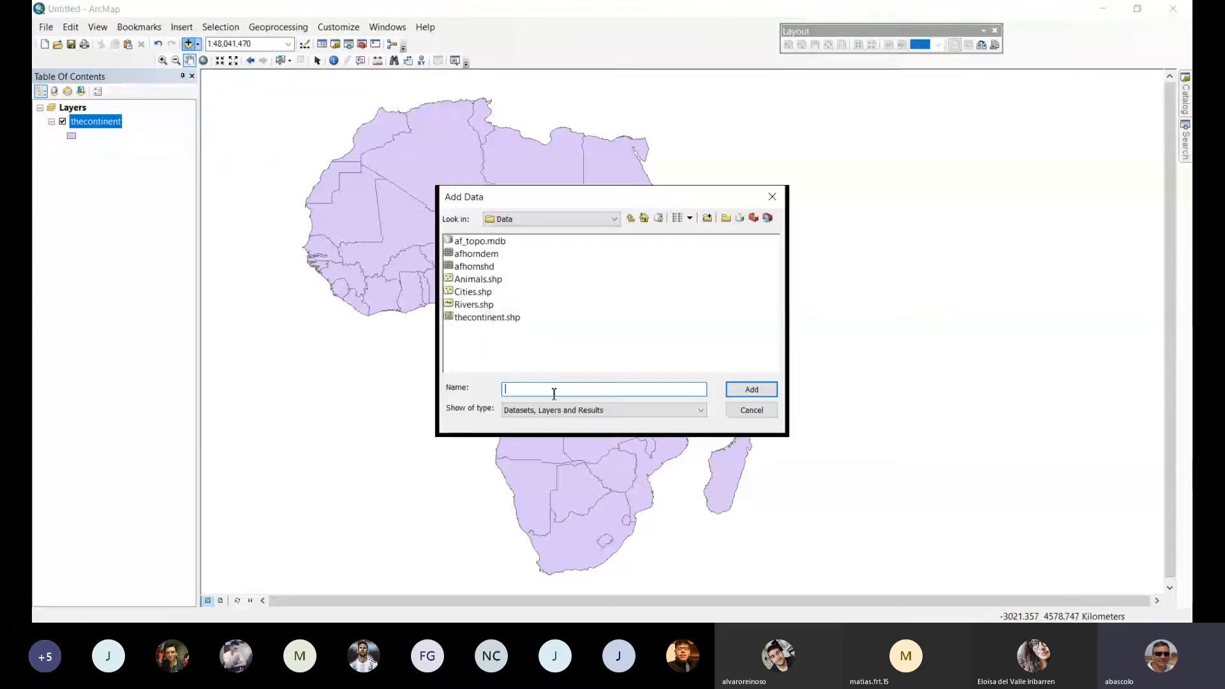
left_click(475, 306)
double_click(475, 306)
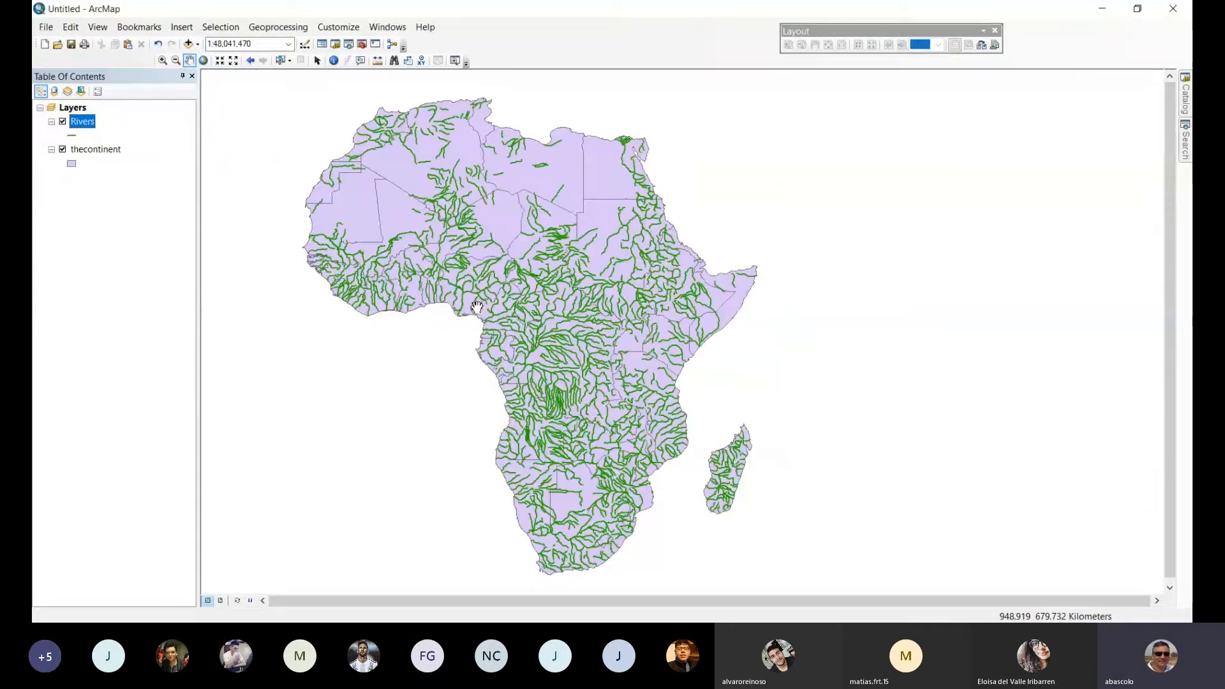
Add Cities.shp and Animals.shp together from the Data folder to the map.
left_click(189, 44)
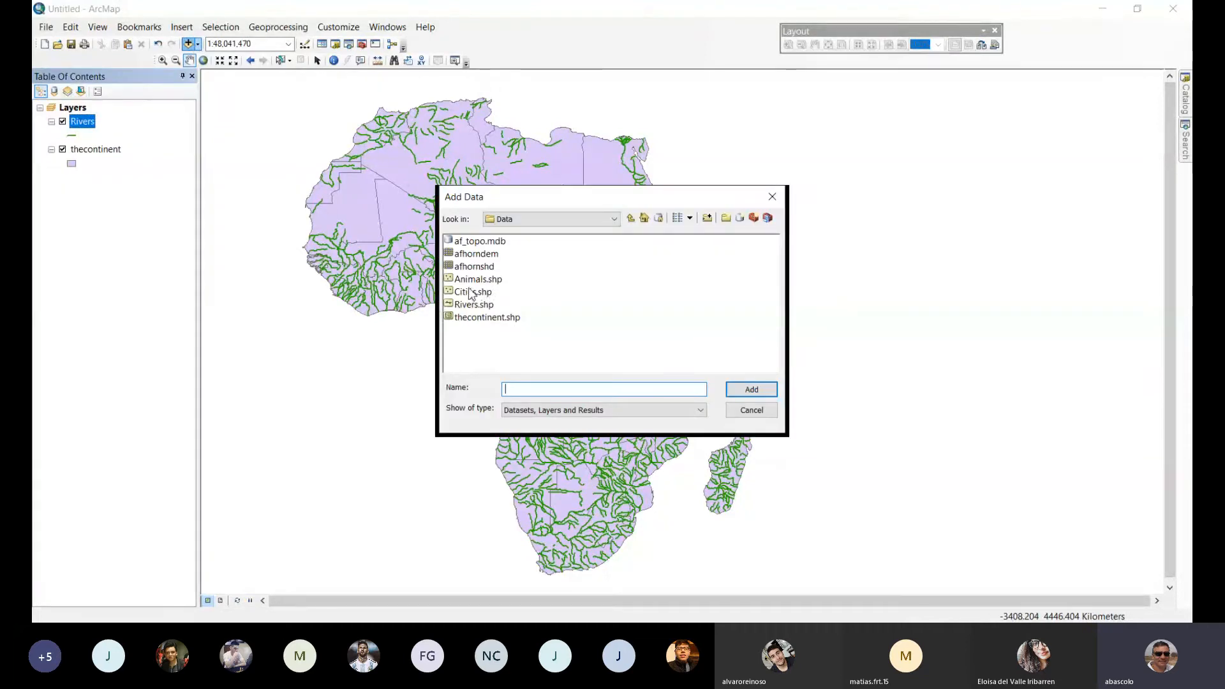
left_click(470, 293)
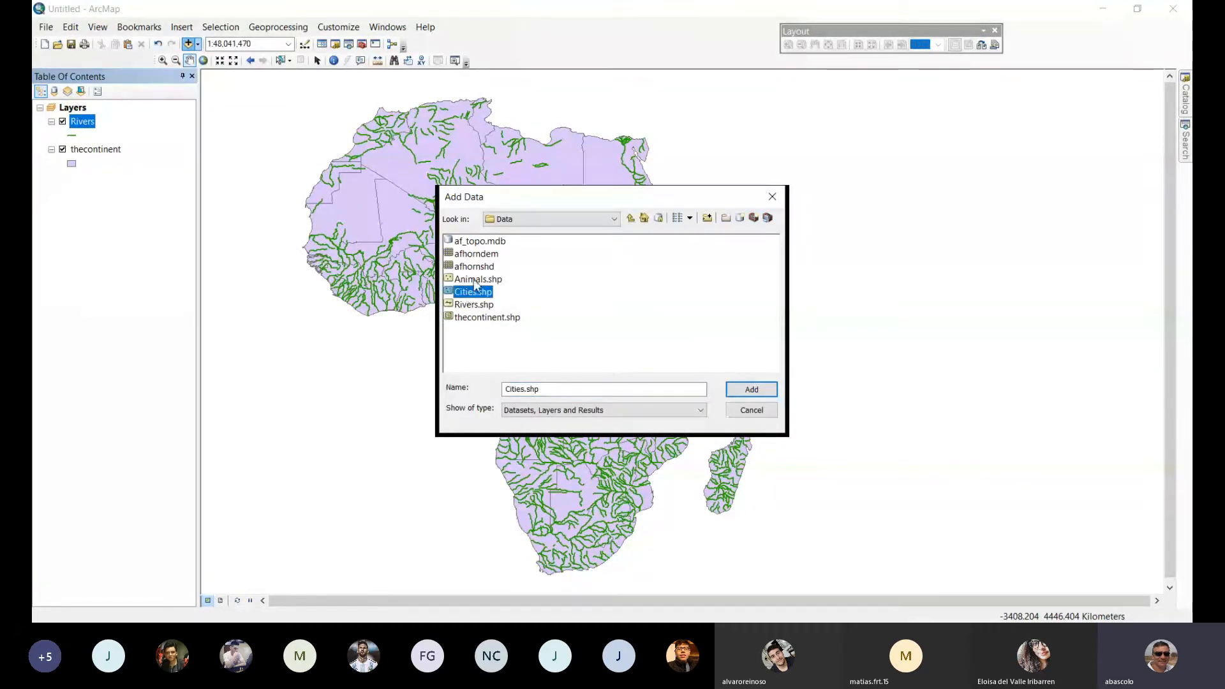
left_click(474, 280, "ctrl")
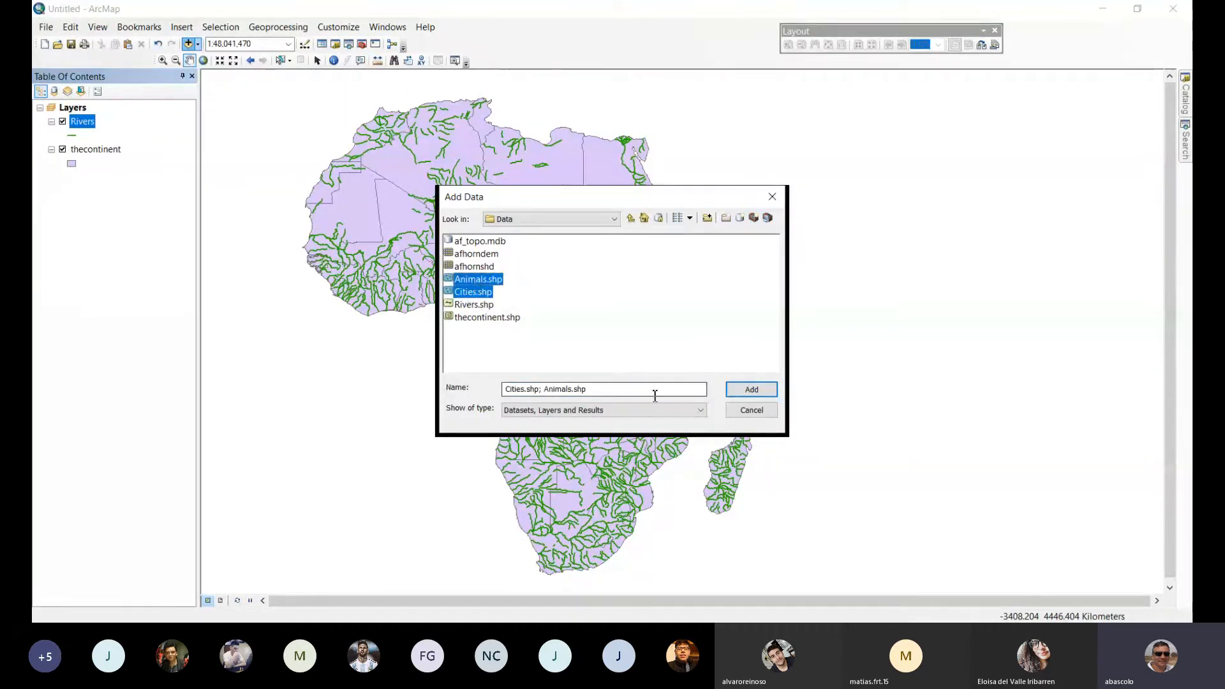
left_click(765, 394)
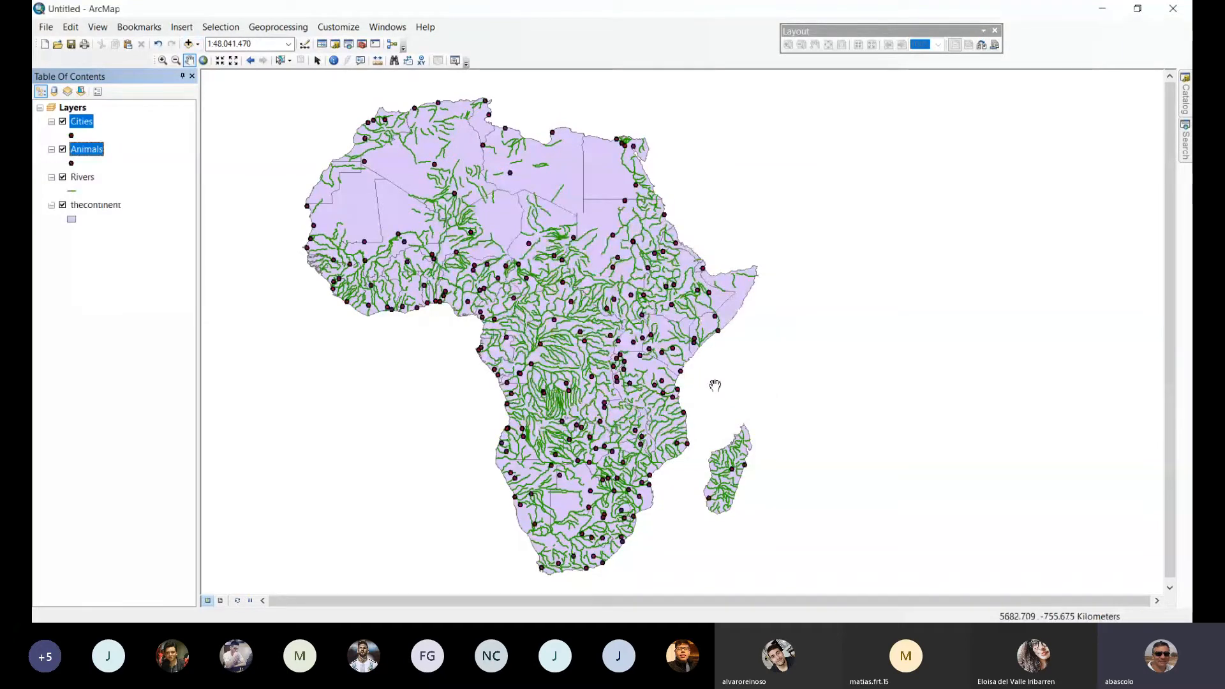
Rename the thecontinent layer as Africa in its layer properties.
left_click(162, 60)
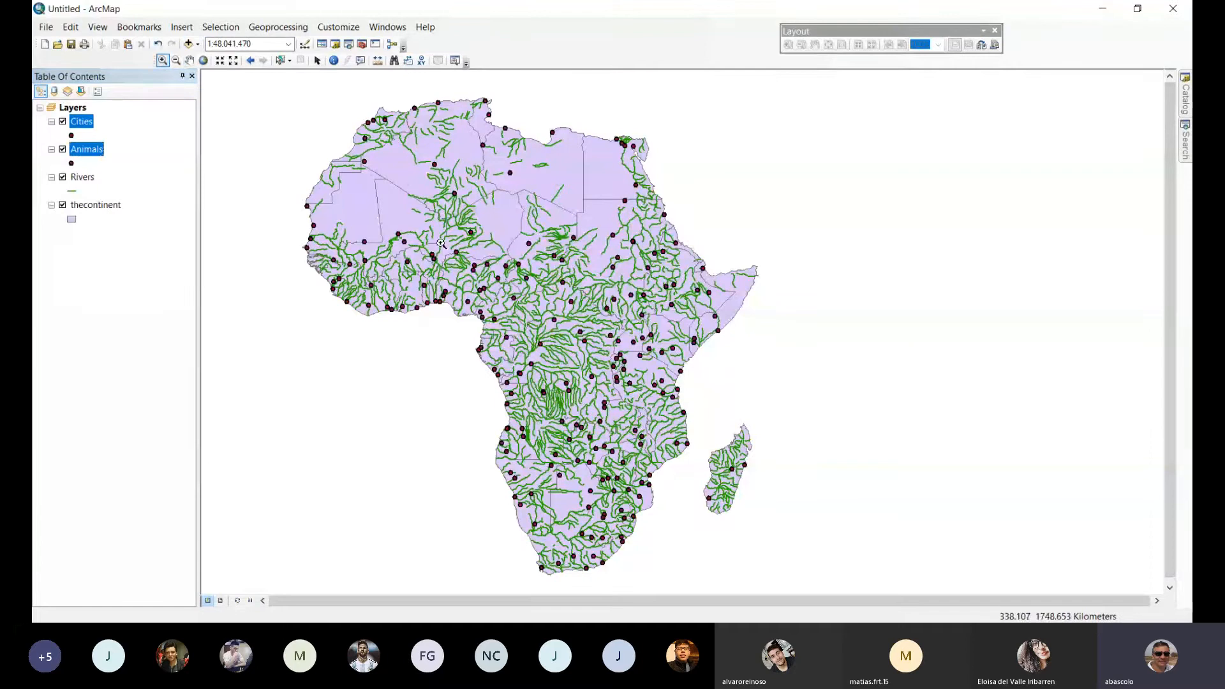
left_click_drag(412, 238, 678, 476)
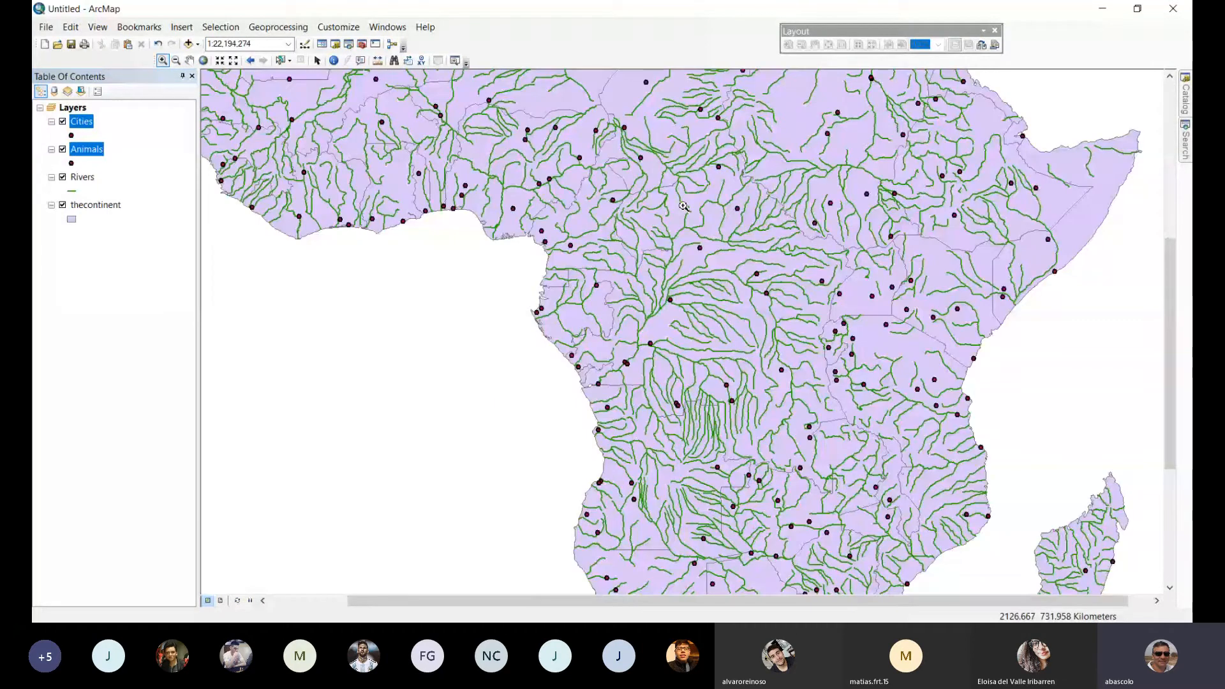
left_click_drag(683, 206, 497, 321)
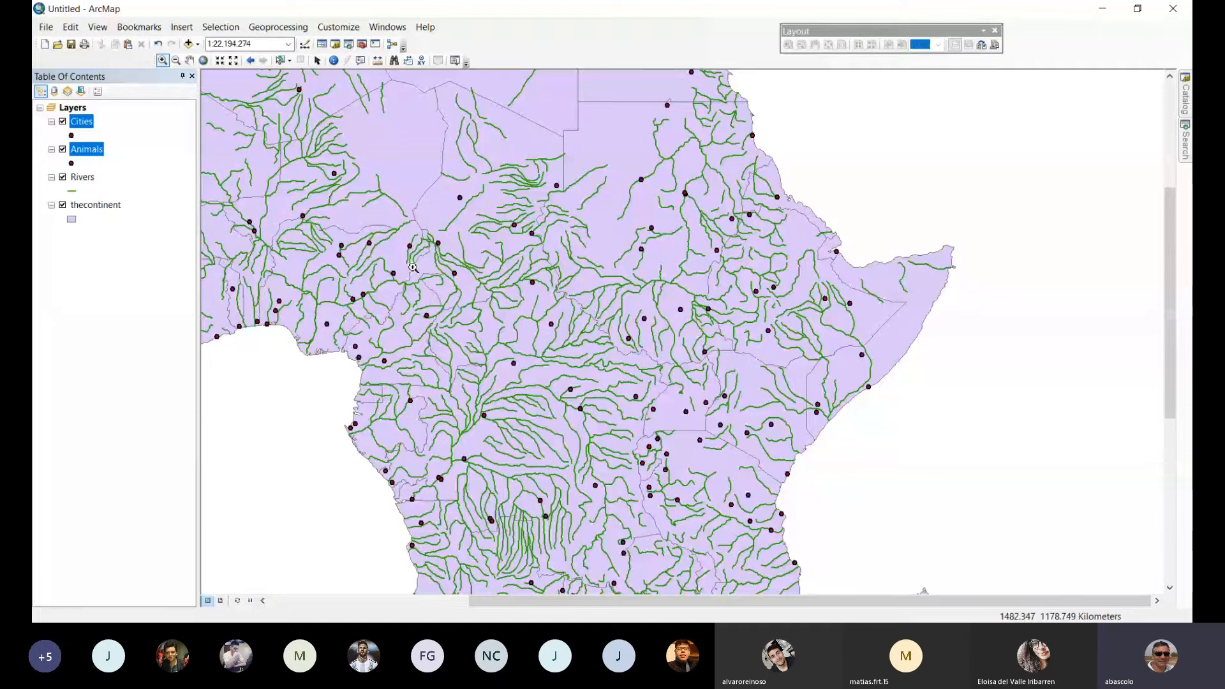
left_click(93, 206)
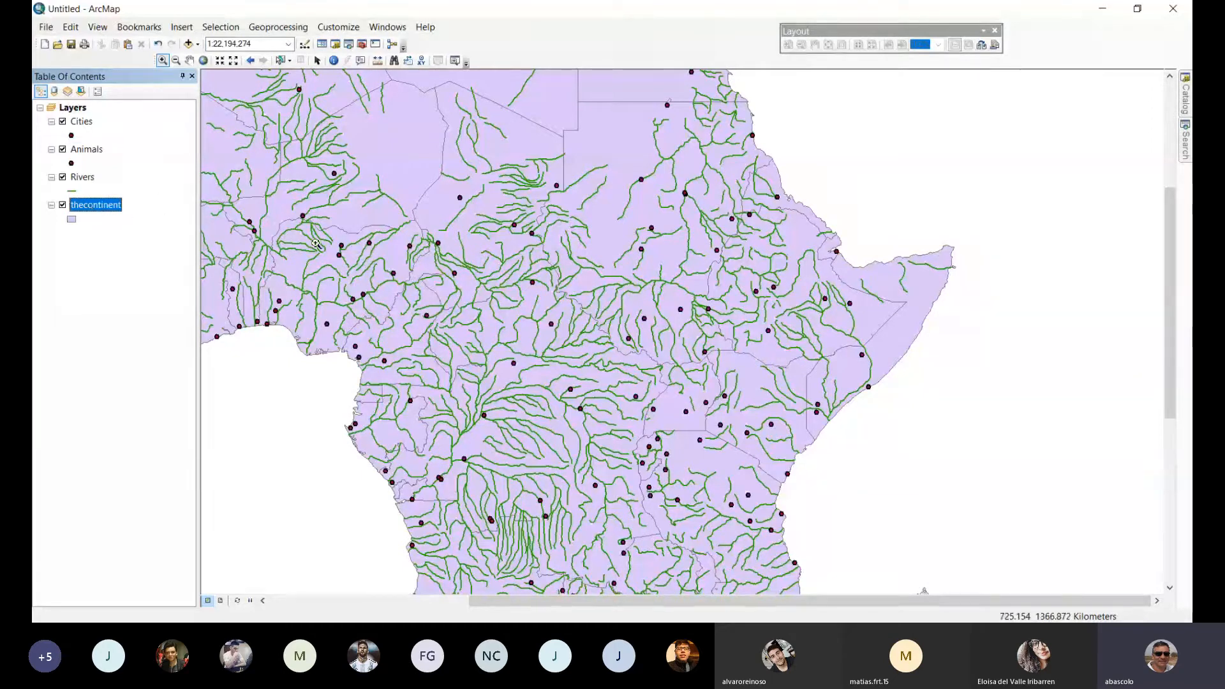
double_click(96, 206)
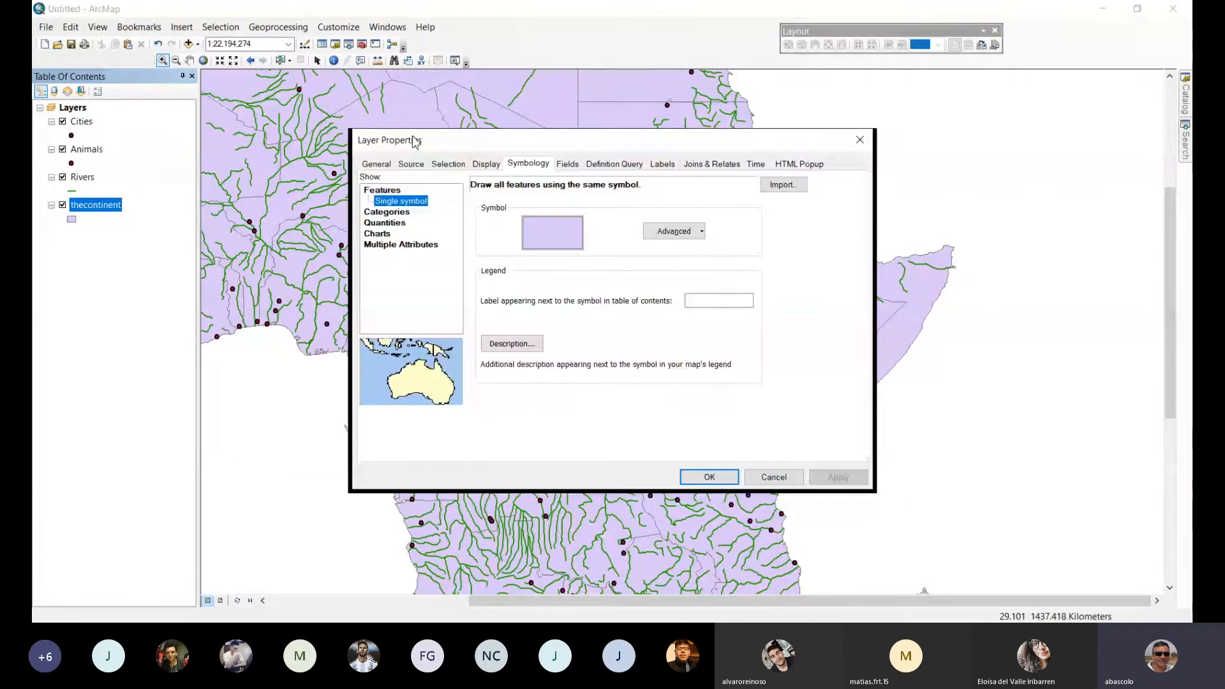
left_click(376, 164)
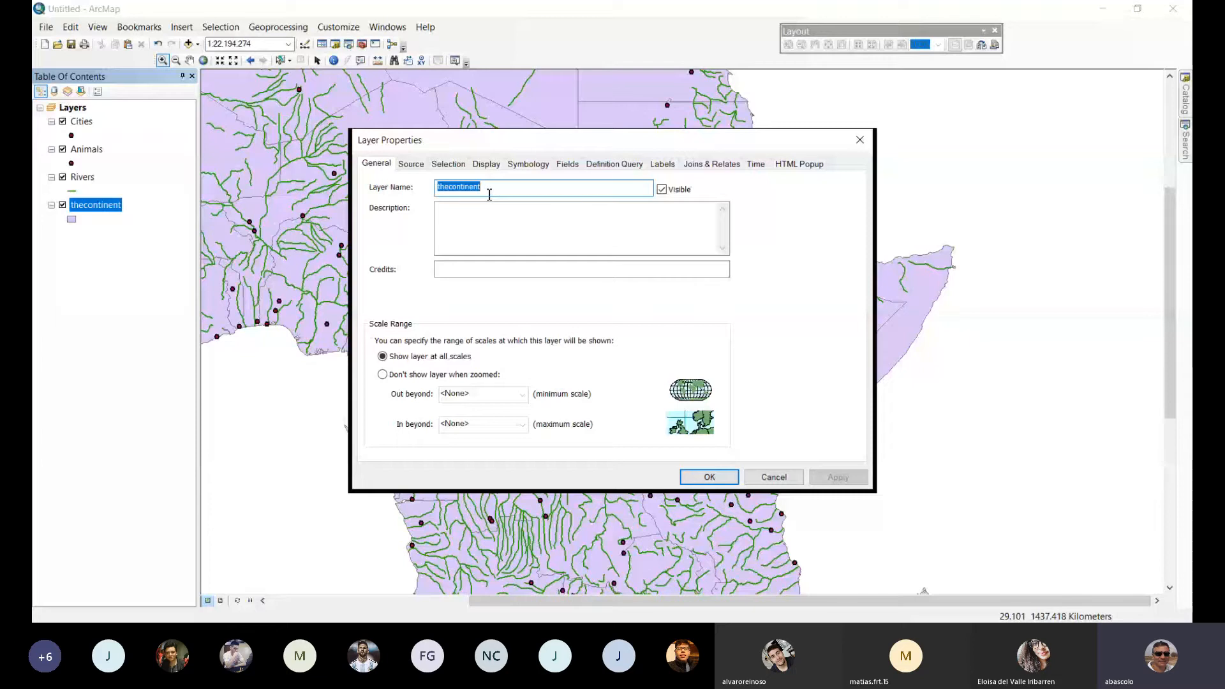
type("Africa")
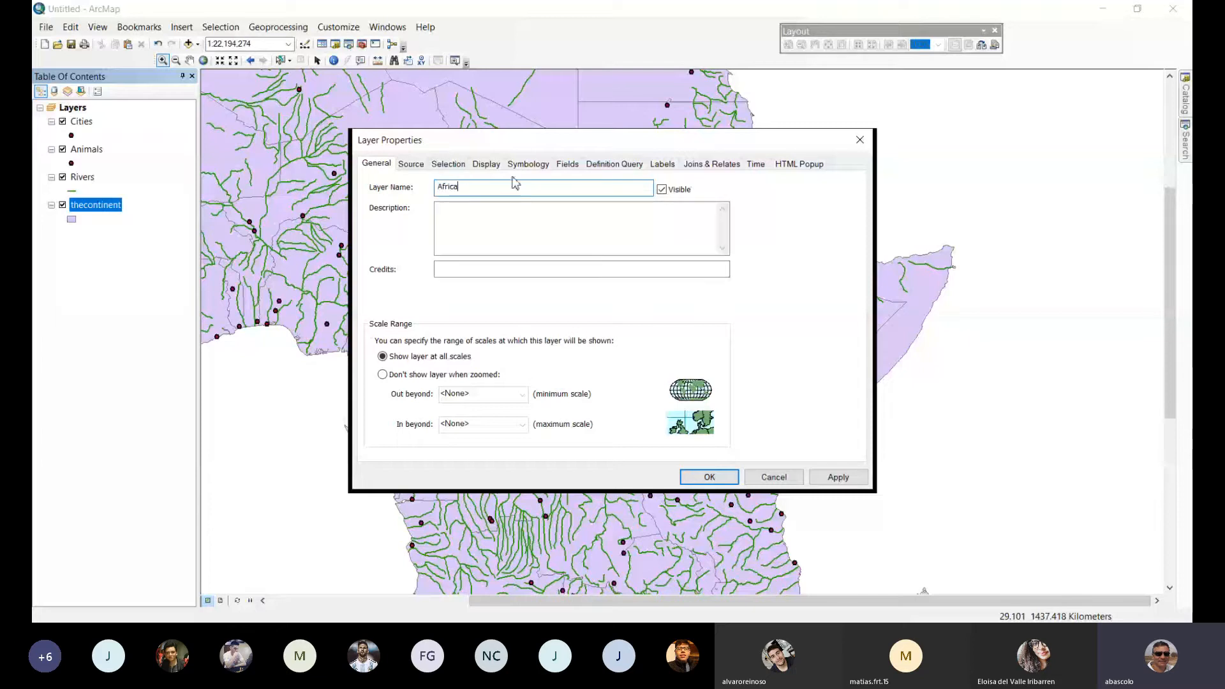
Symbolize the continent layer by unique values of the NAME field with all values added, and collapse its legend in the table of contents.
left_click(528, 164)
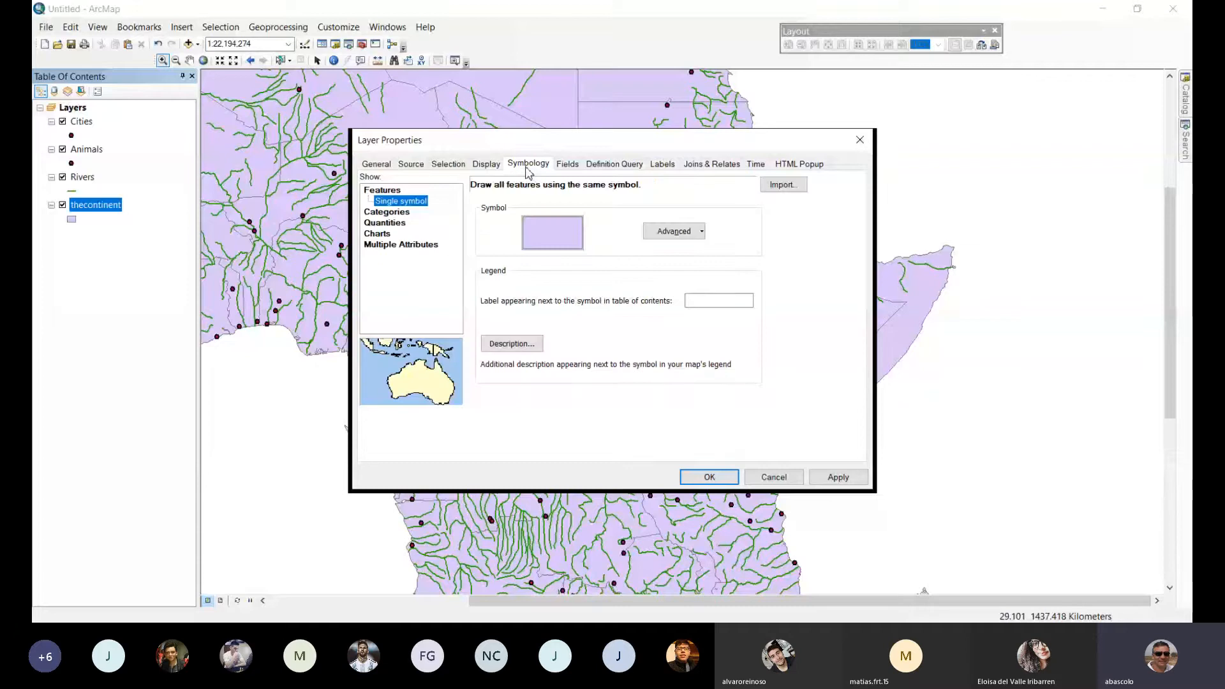
left_click(386, 213)
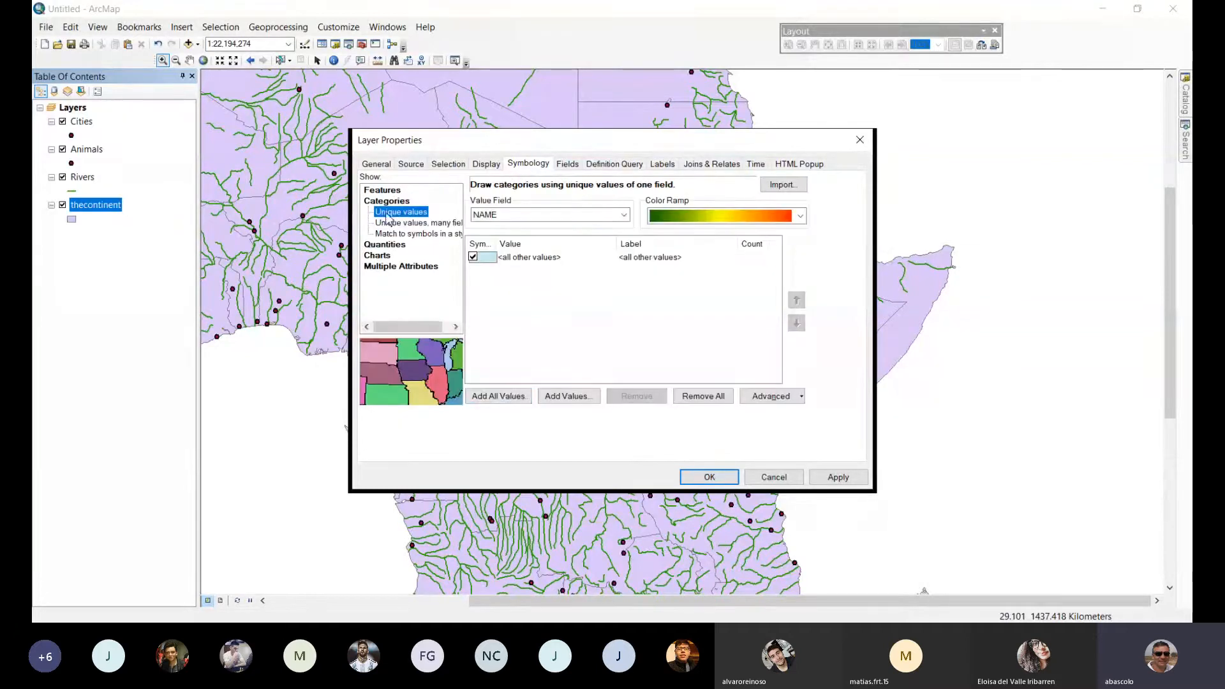
left_click(528, 401)
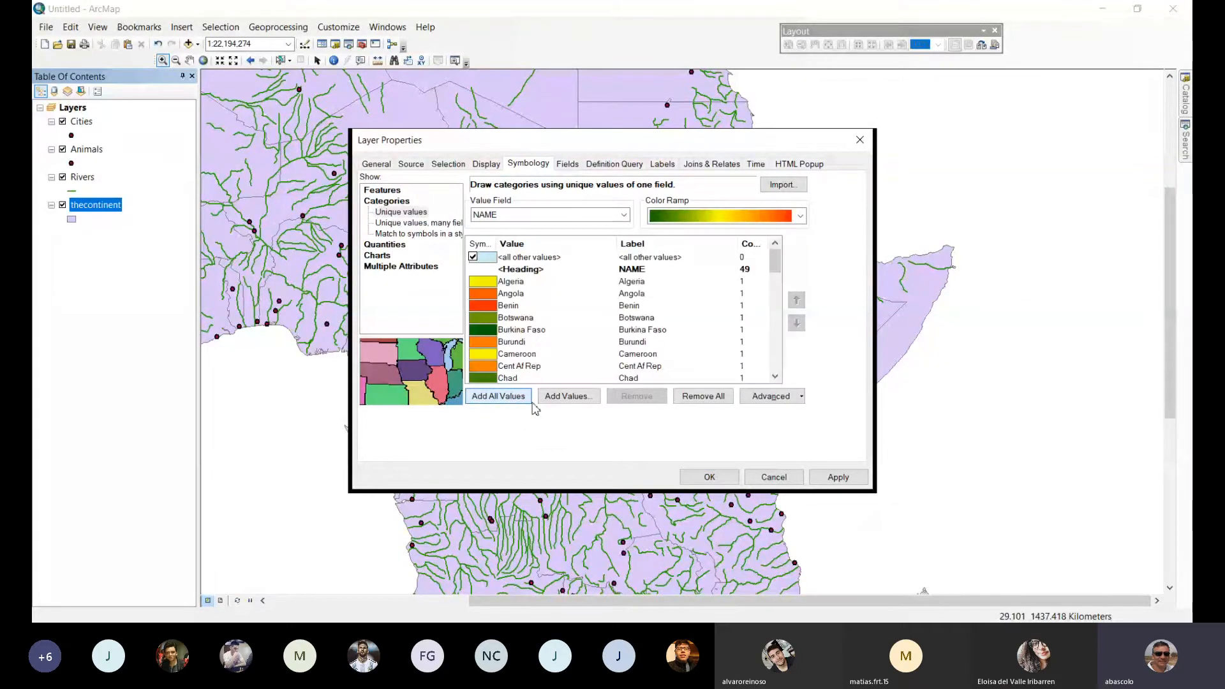
left_click(710, 477)
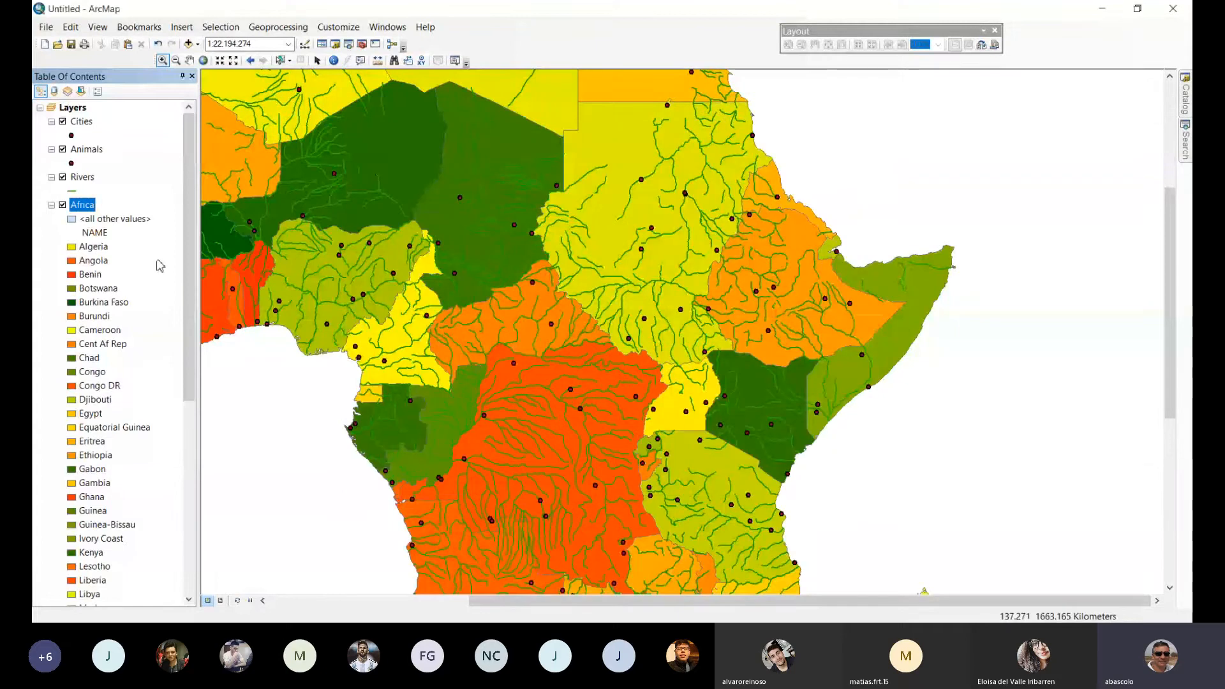
left_click(51, 205)
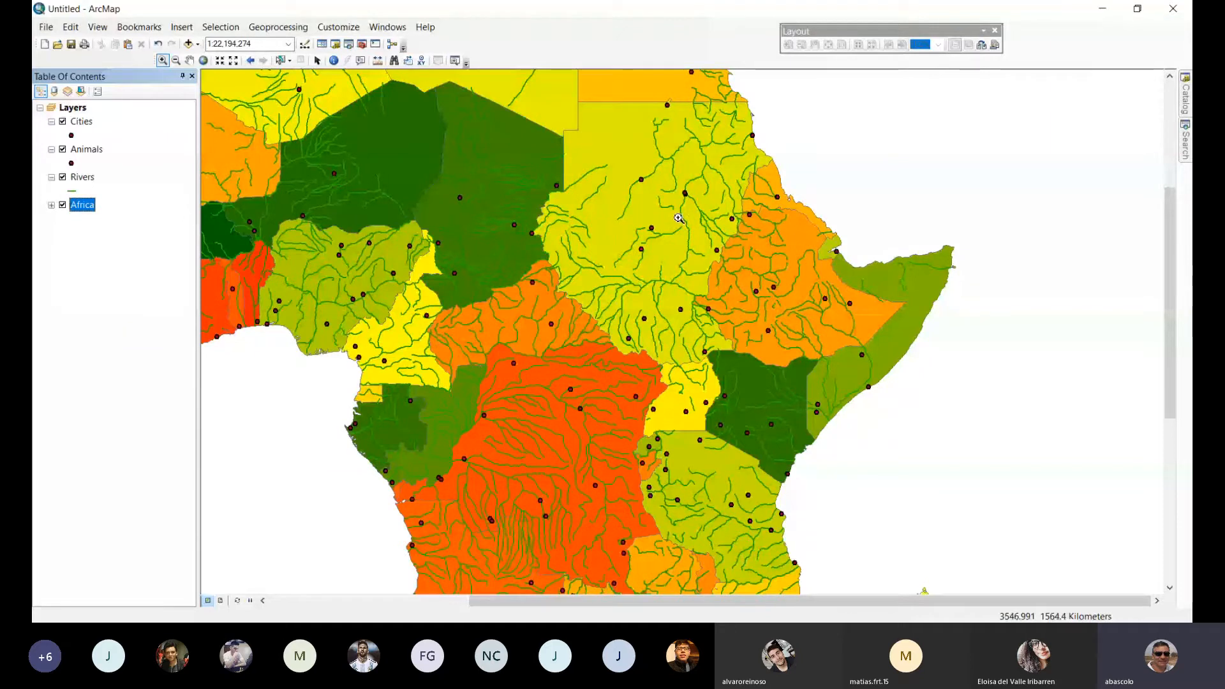
Examine the Rivers layer's attribute table, looking through the name, type, status and navigability of the records, and close it.
left_click(83, 180, "ctrl")
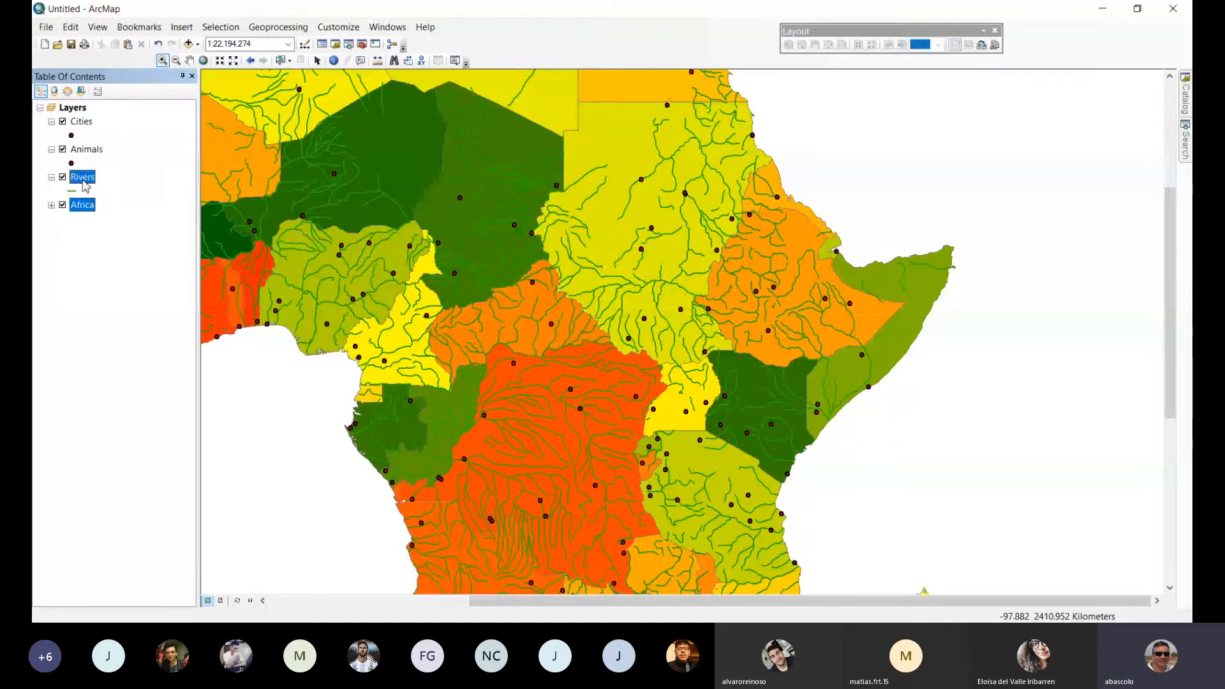
right_click(85, 184)
left_click(121, 224)
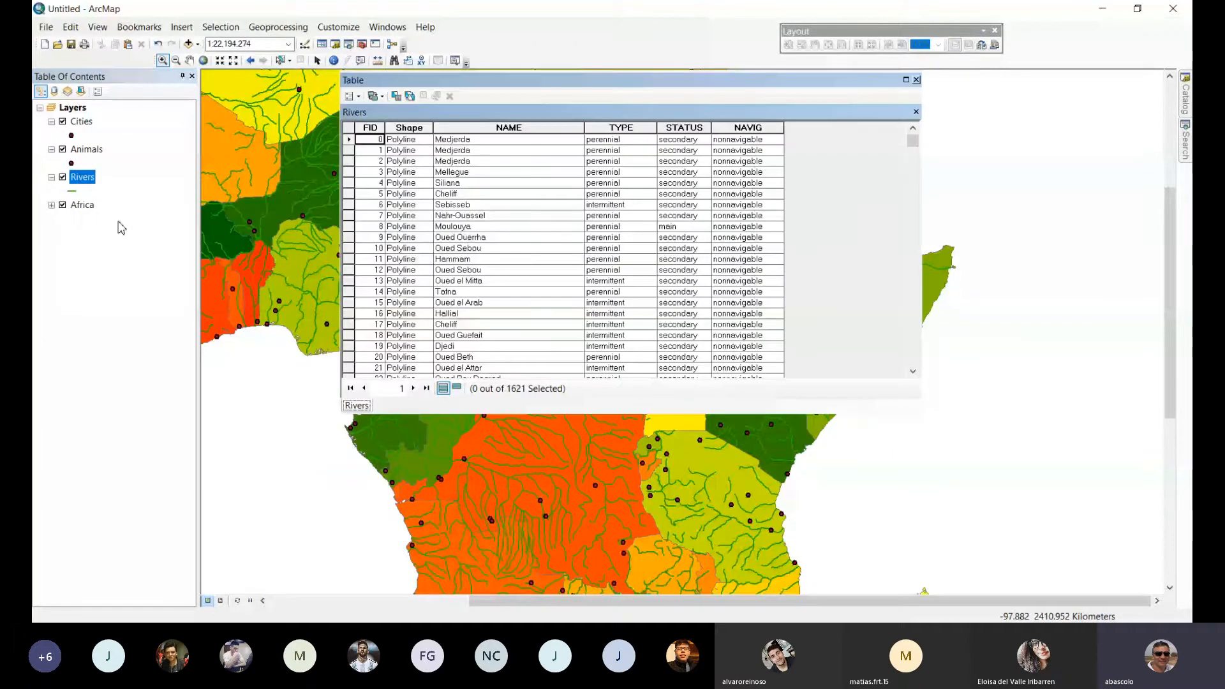
scroll(500, 167, "down", 1)
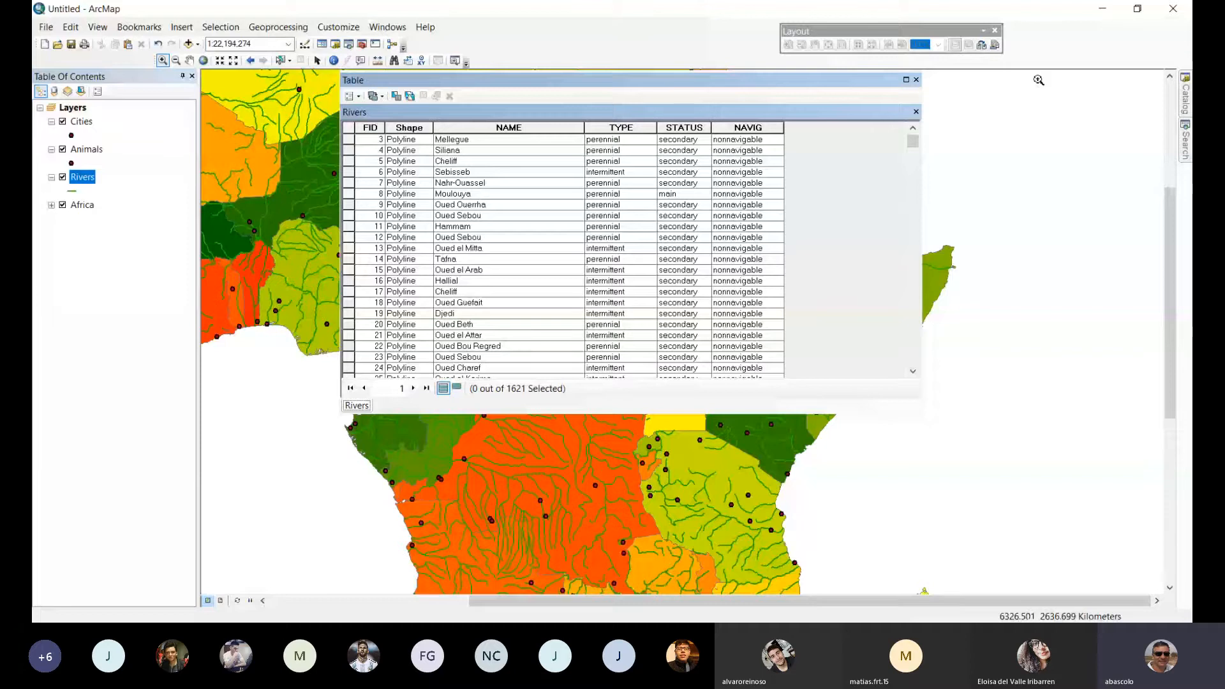
mouse_move(912, 141)
left_mouse_down()
mouse_move(935, 374)
mouse_move(930, 137)
left_mouse_up()
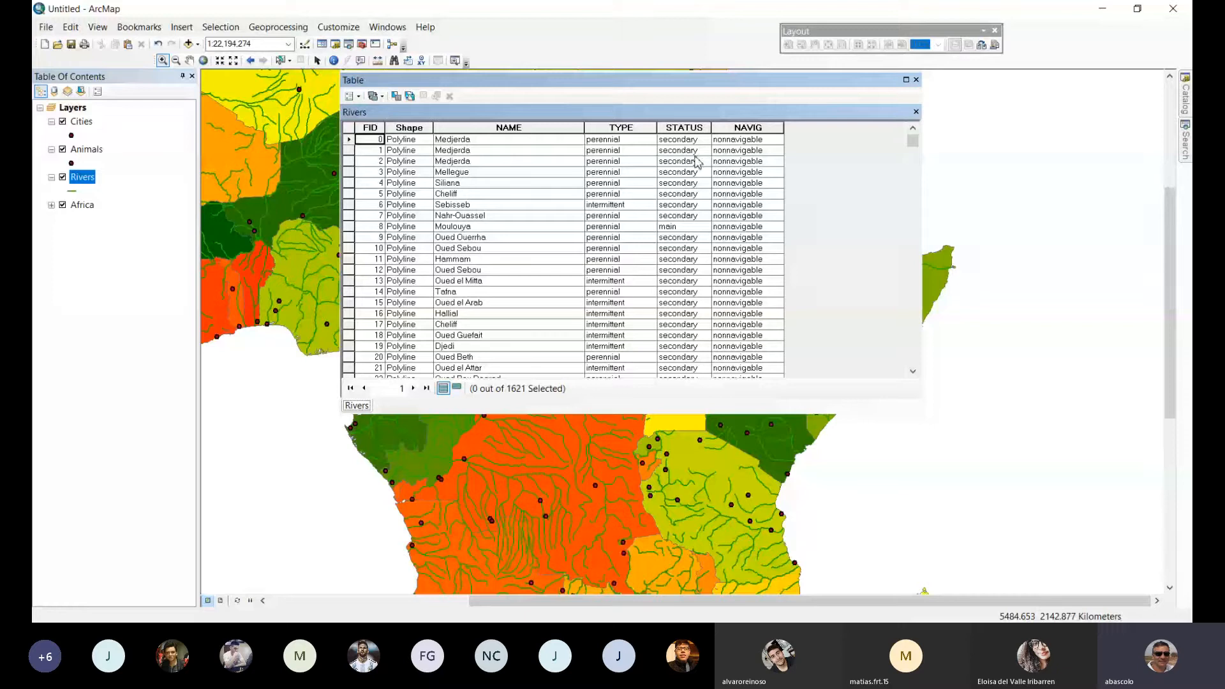
scroll(678, 241, "down", 6)
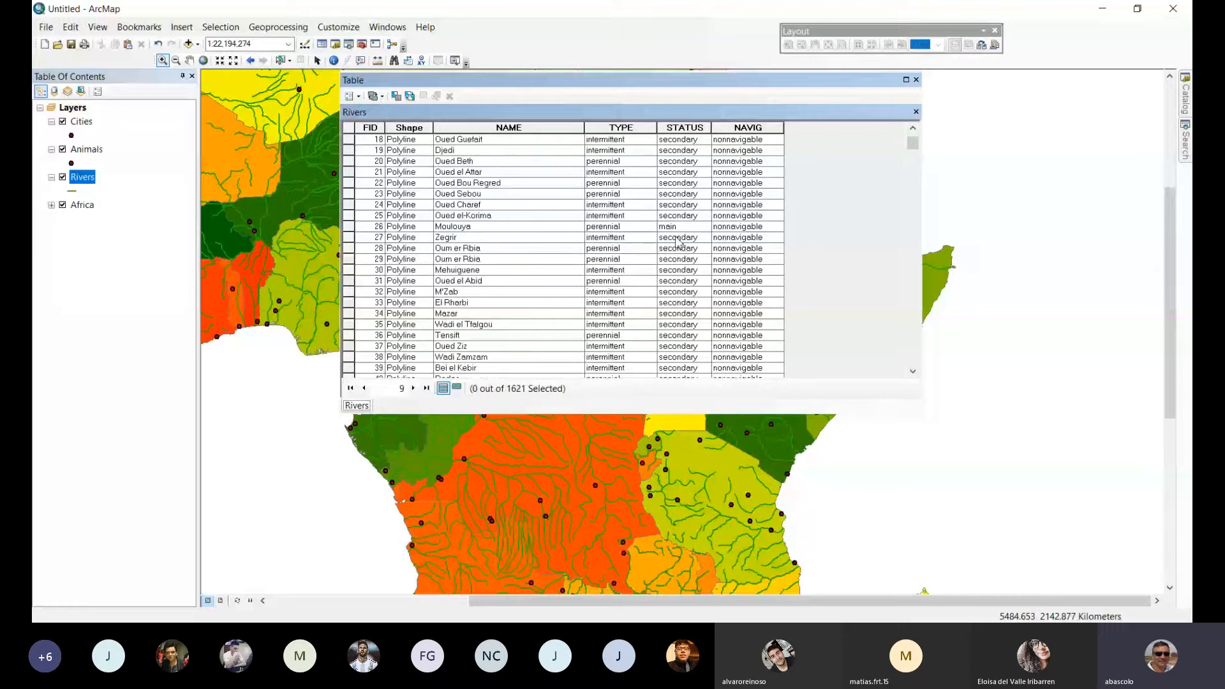
scroll(678, 241, "down", 8)
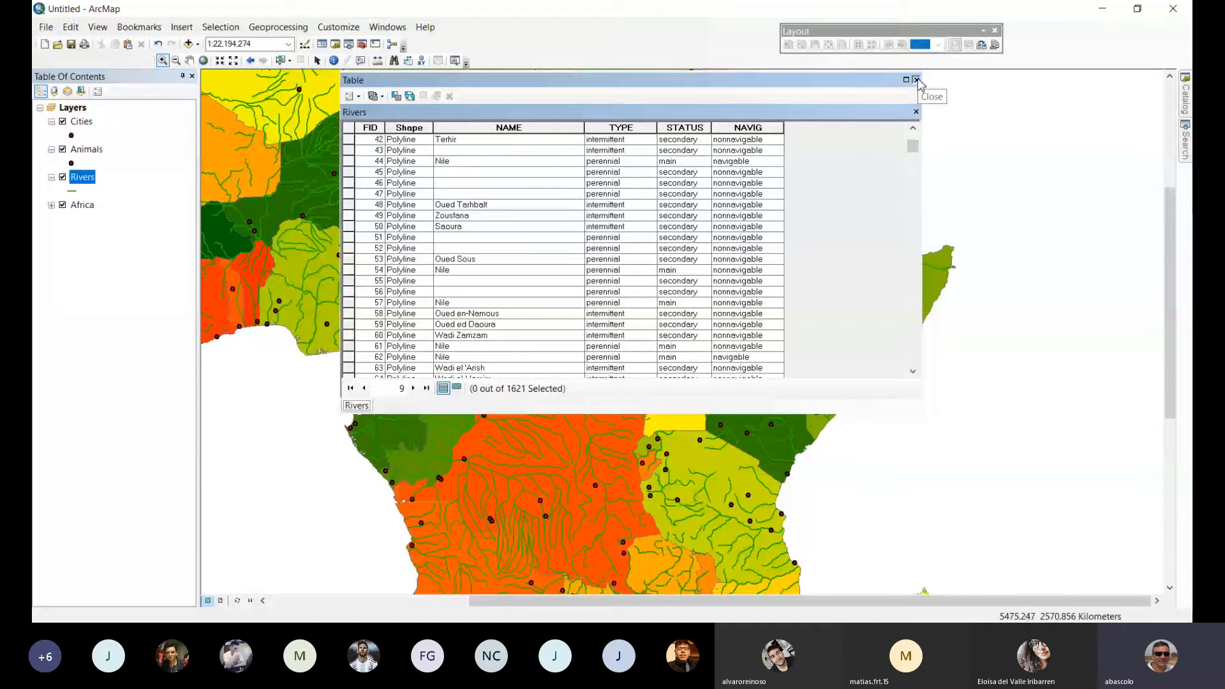
left_click(916, 80)
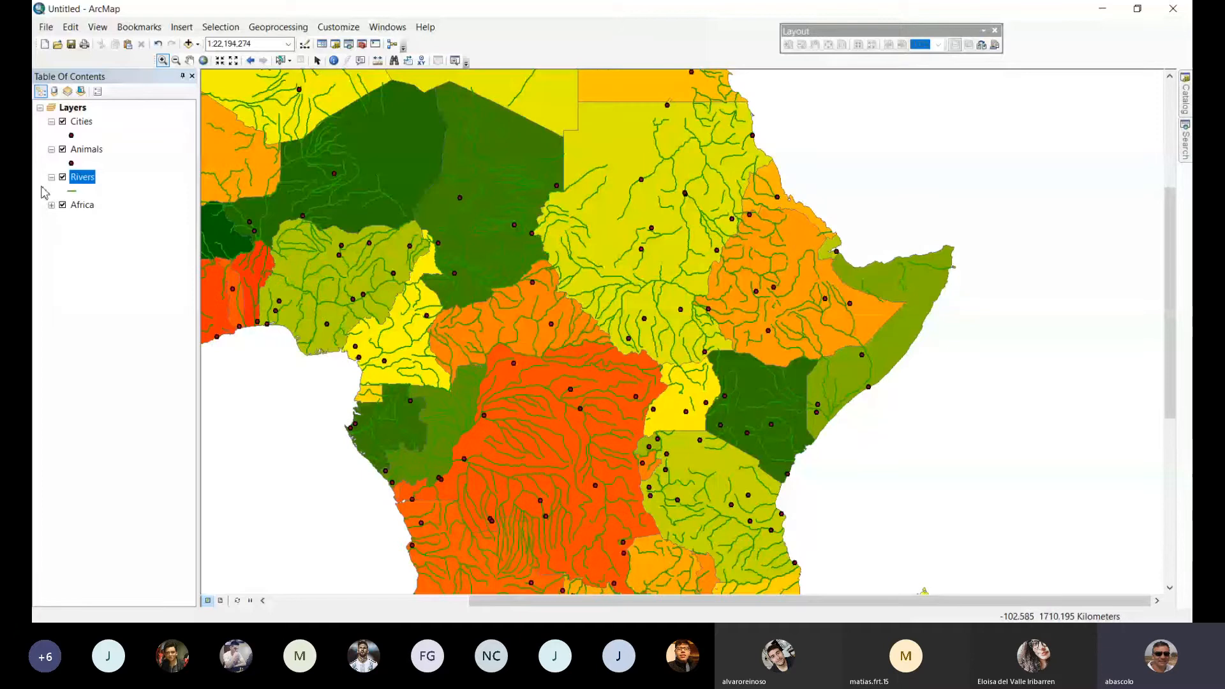
Symbolize the Animals layer by unique values of the ANIMALNAME field, adding all values.
left_click(95, 153)
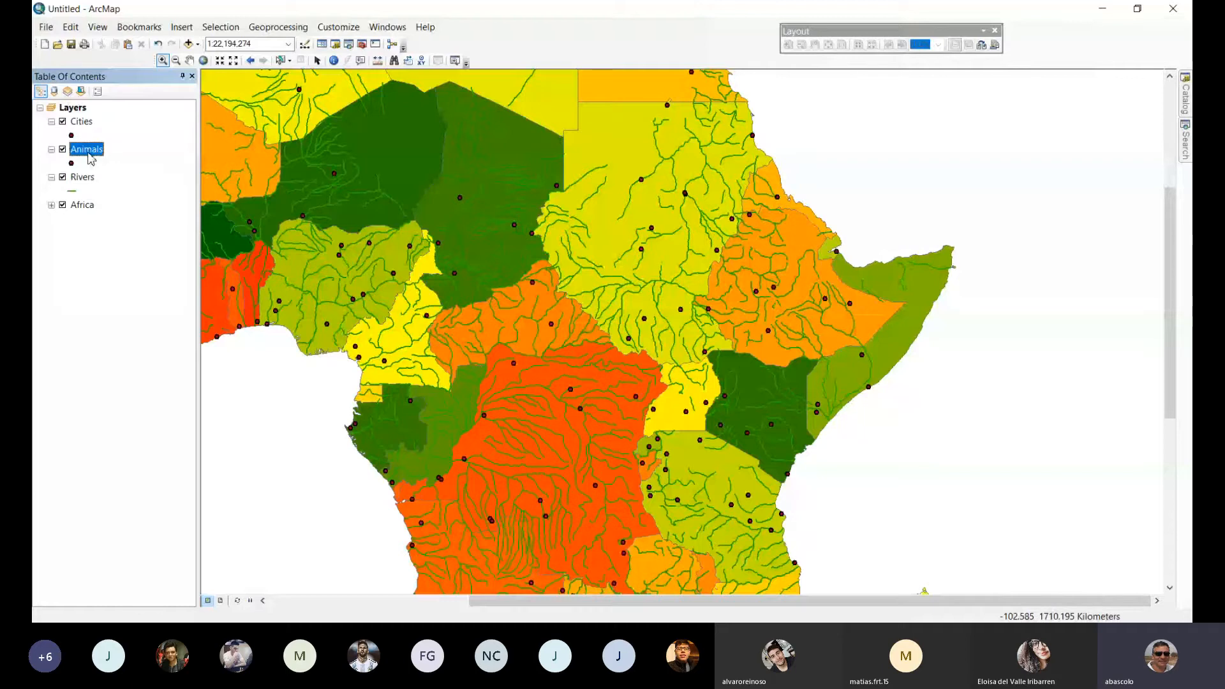
double_click(90, 156)
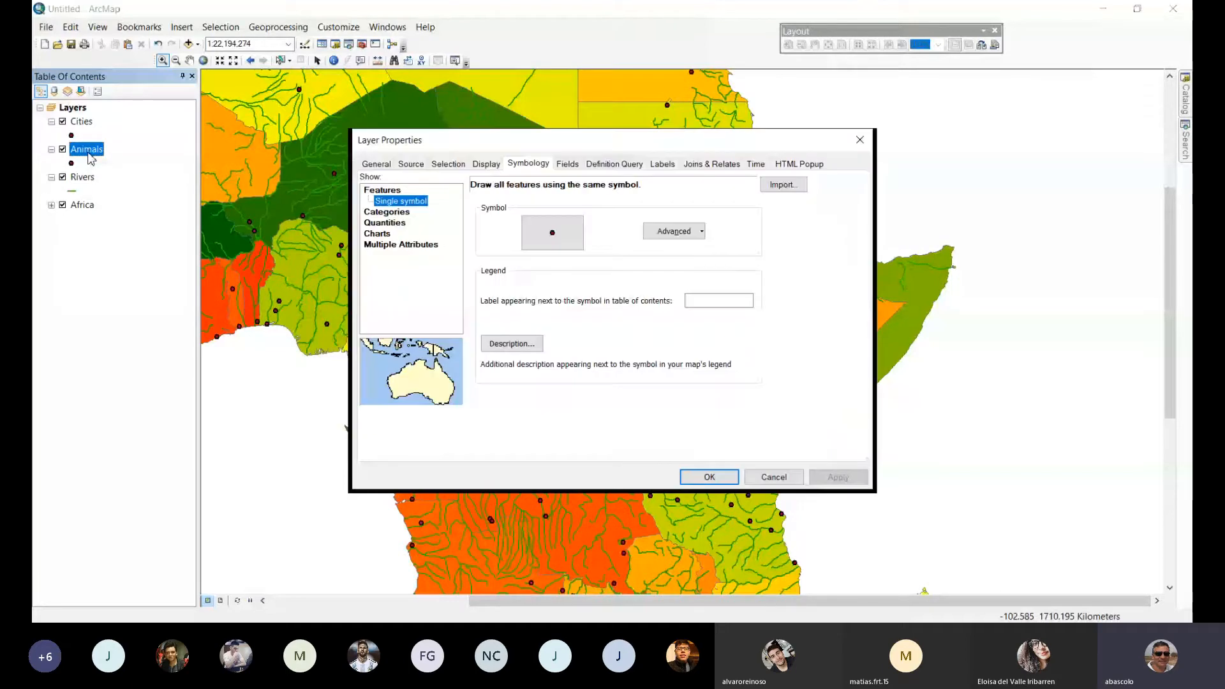
left_click(388, 215)
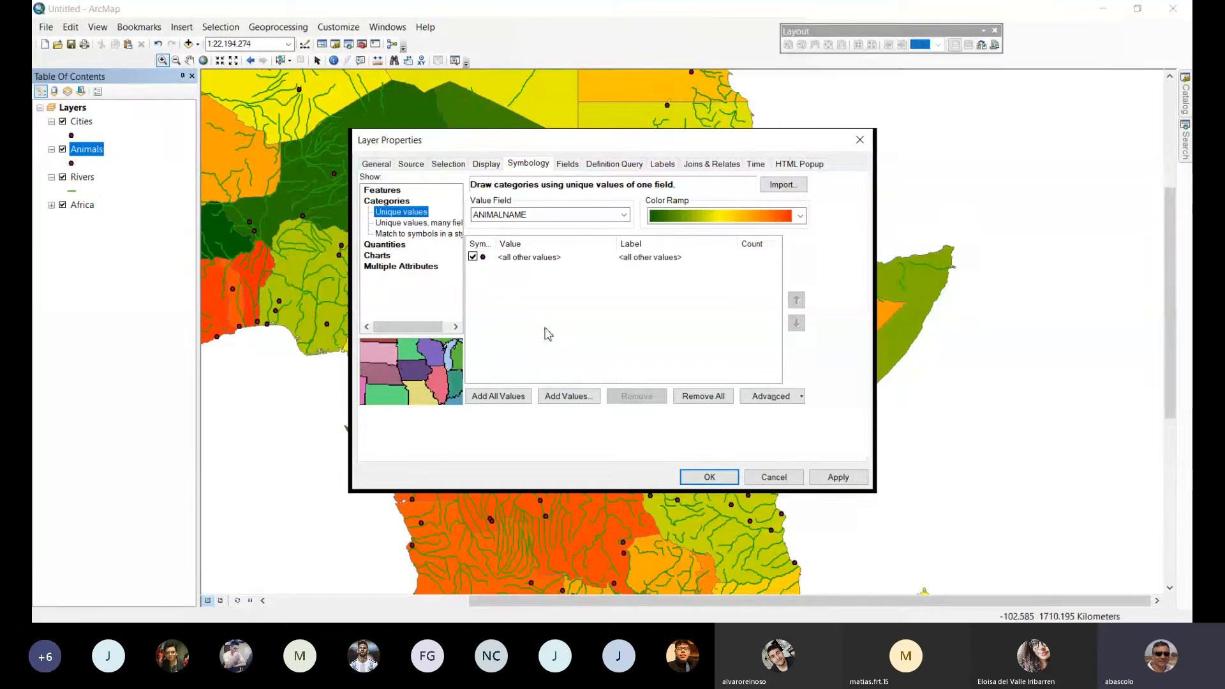
left_click(498, 402)
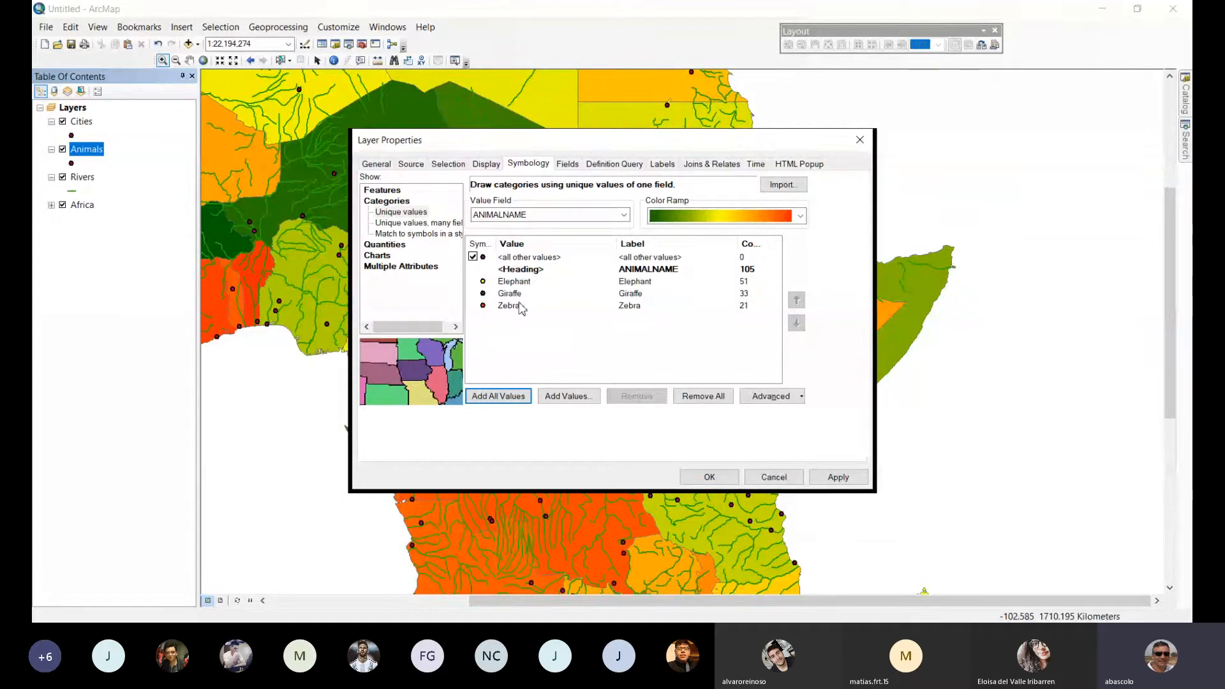
left_click(836, 480)
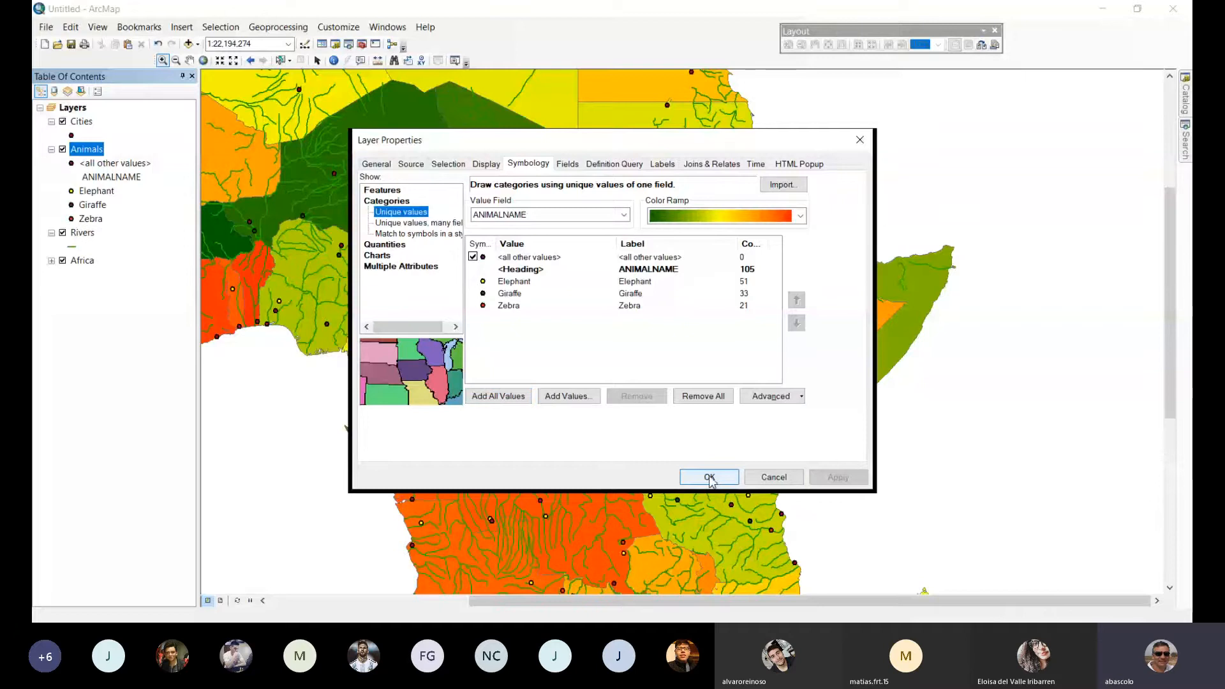
left_click(709, 477)
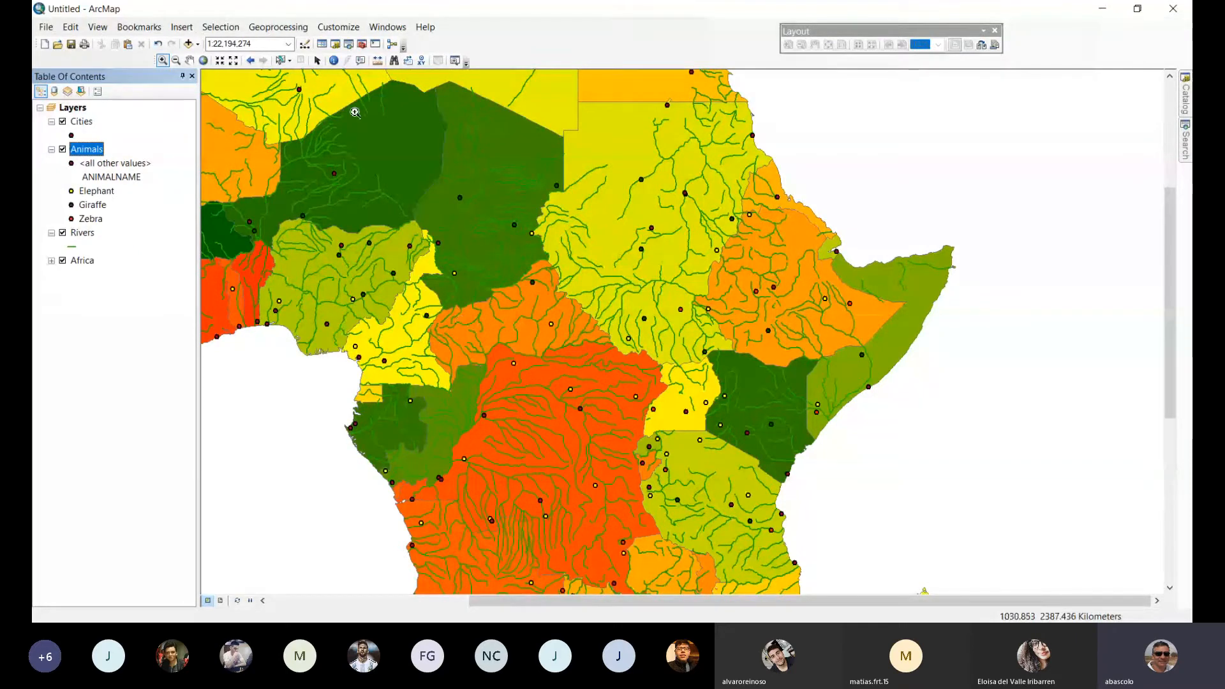
Change the Cities layer's marker to the Square 1 symbol and reduce its size to 11.
double_click(71, 136)
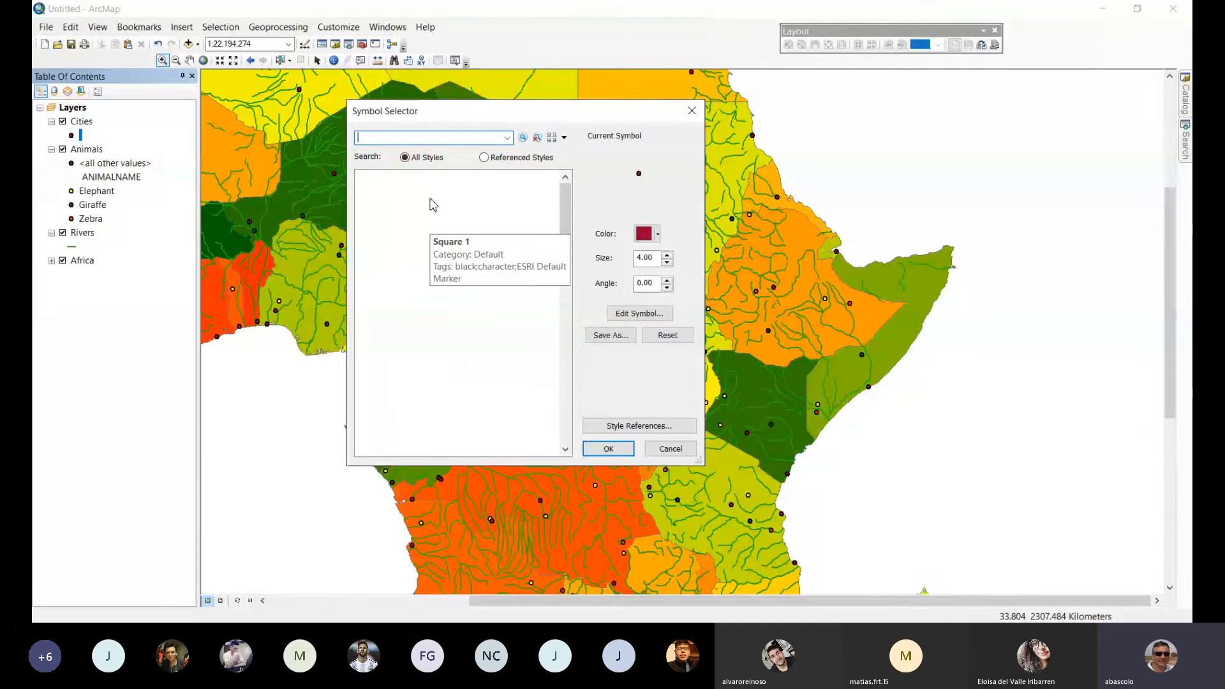
left_click(433, 204)
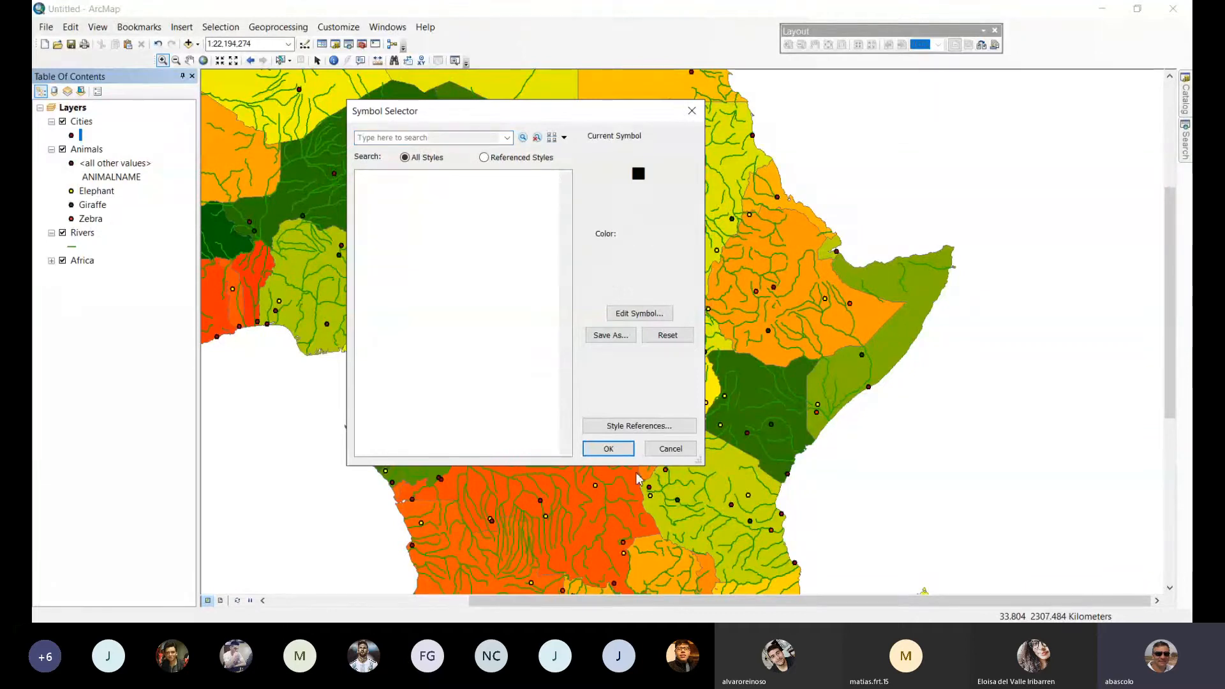
left_click(628, 450)
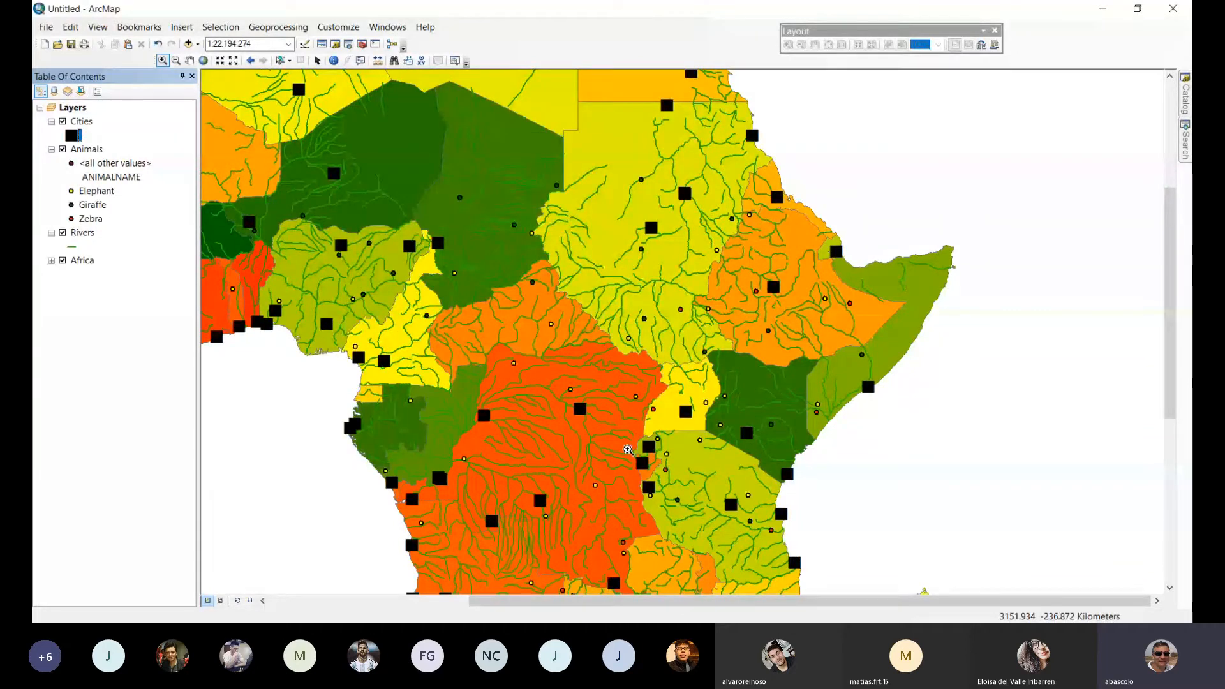
left_click(71, 136)
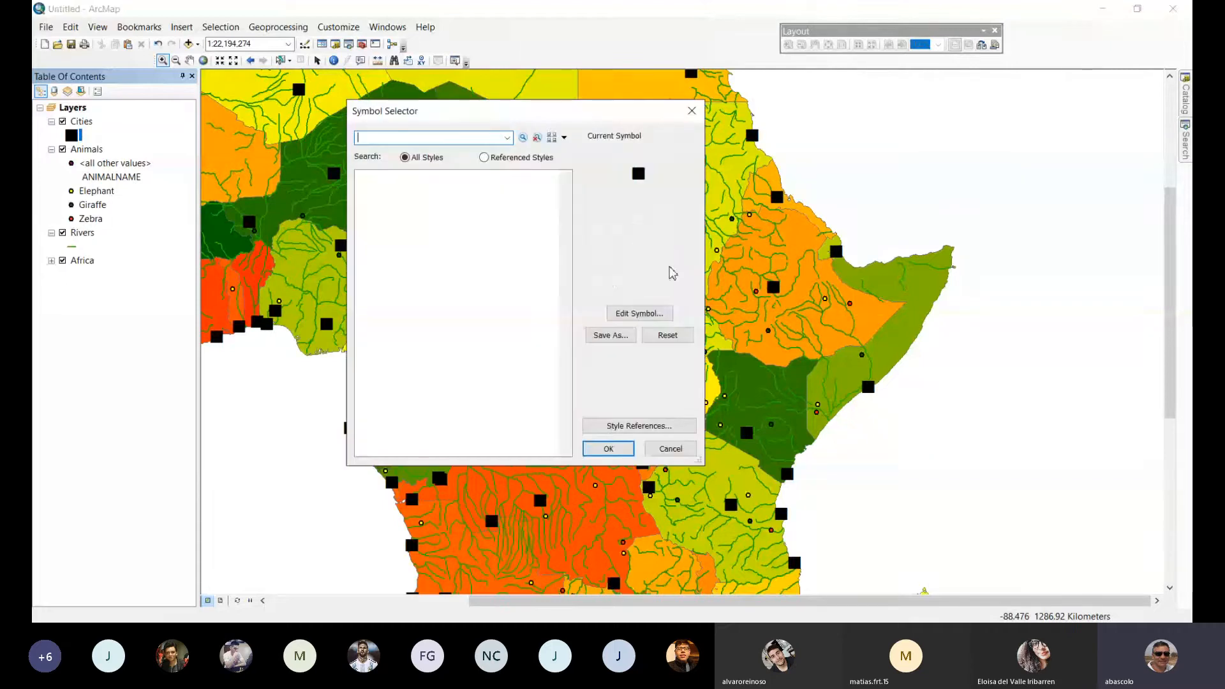
left_click(668, 264)
left_click(668, 264)
left_click(668, 264)
left_click(668, 264)
left_click(668, 264)
left_click(668, 264)
left_click(668, 264)
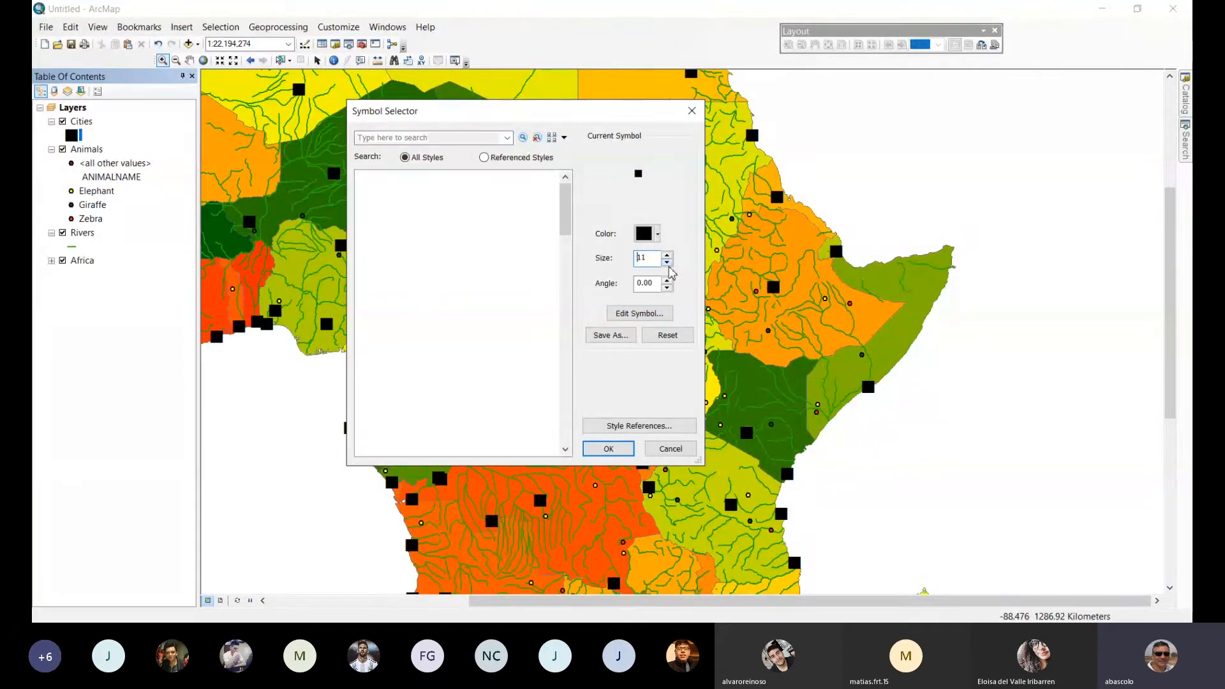
left_click(609, 448)
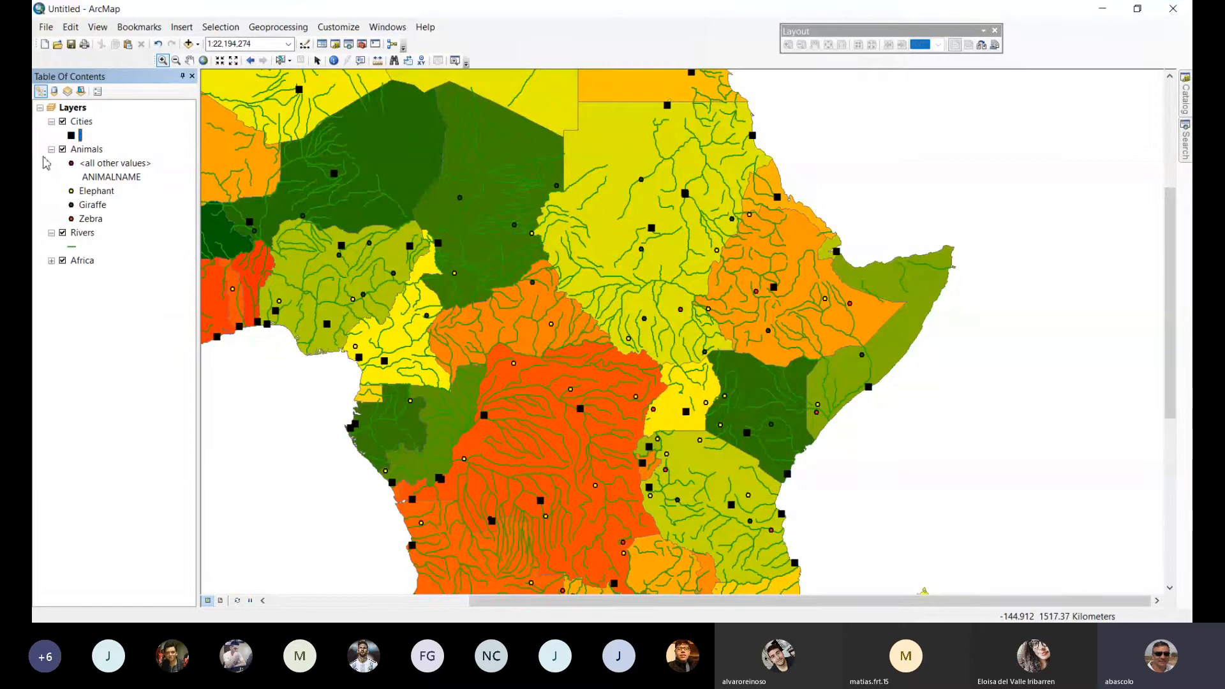
Open the symbol choice for the Animals layer's Elephant category and add the Conservation style to the referenced styles.
left_click(99, 150)
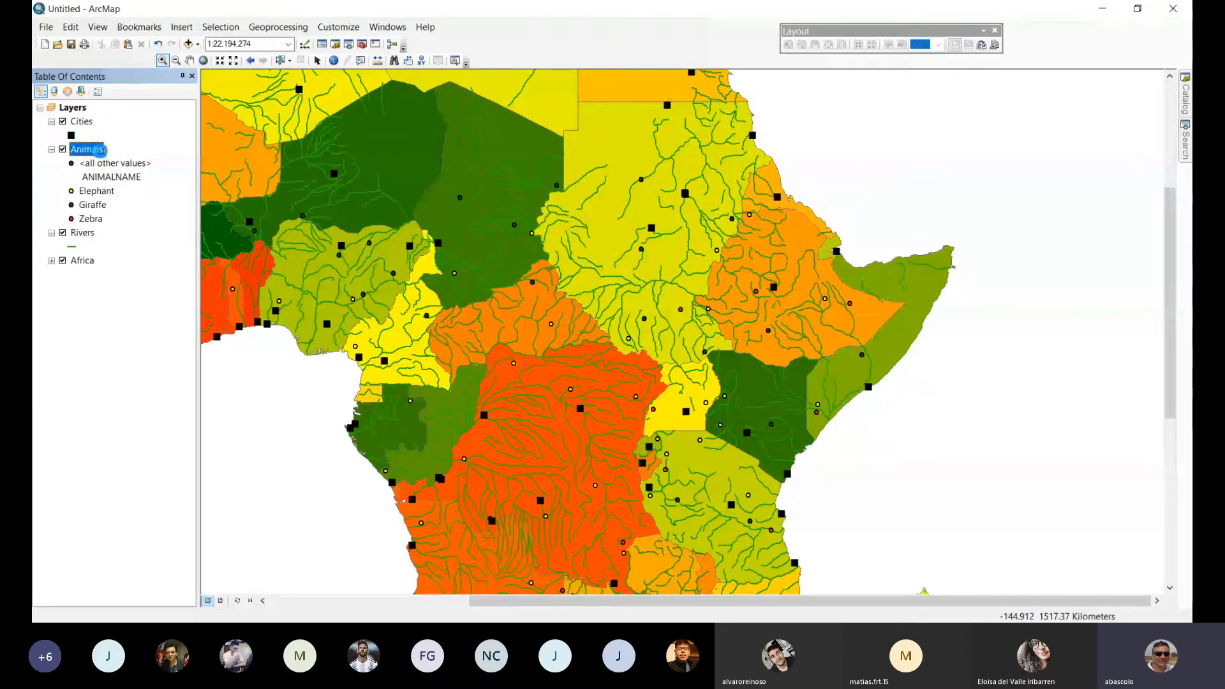
double_click(98, 150)
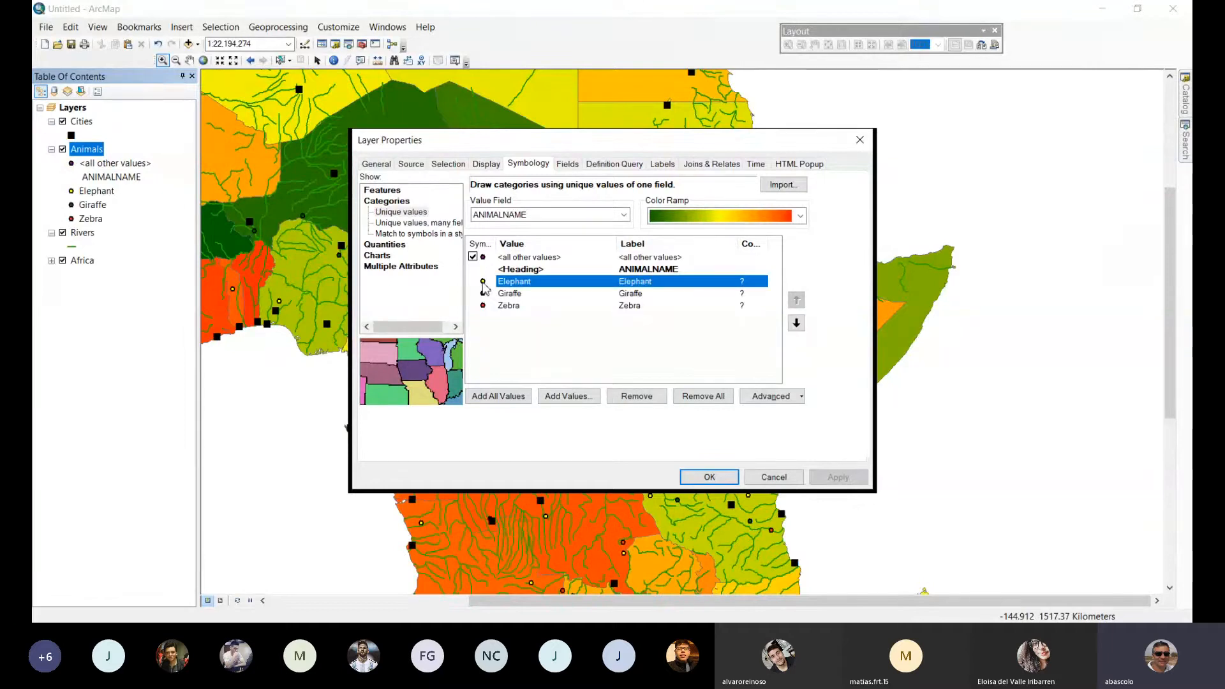
double_click(484, 285)
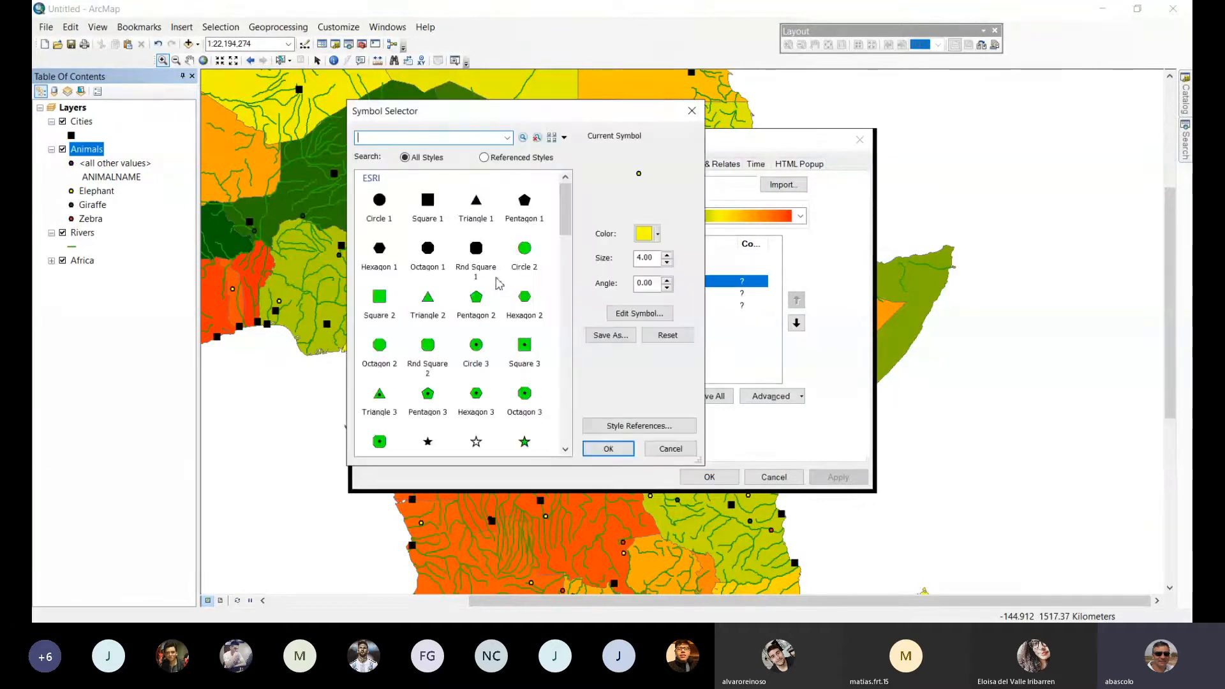
mouse_move(566, 220)
left_mouse_down()
mouse_move(564, 419)
mouse_move(566, 214)
left_mouse_up()
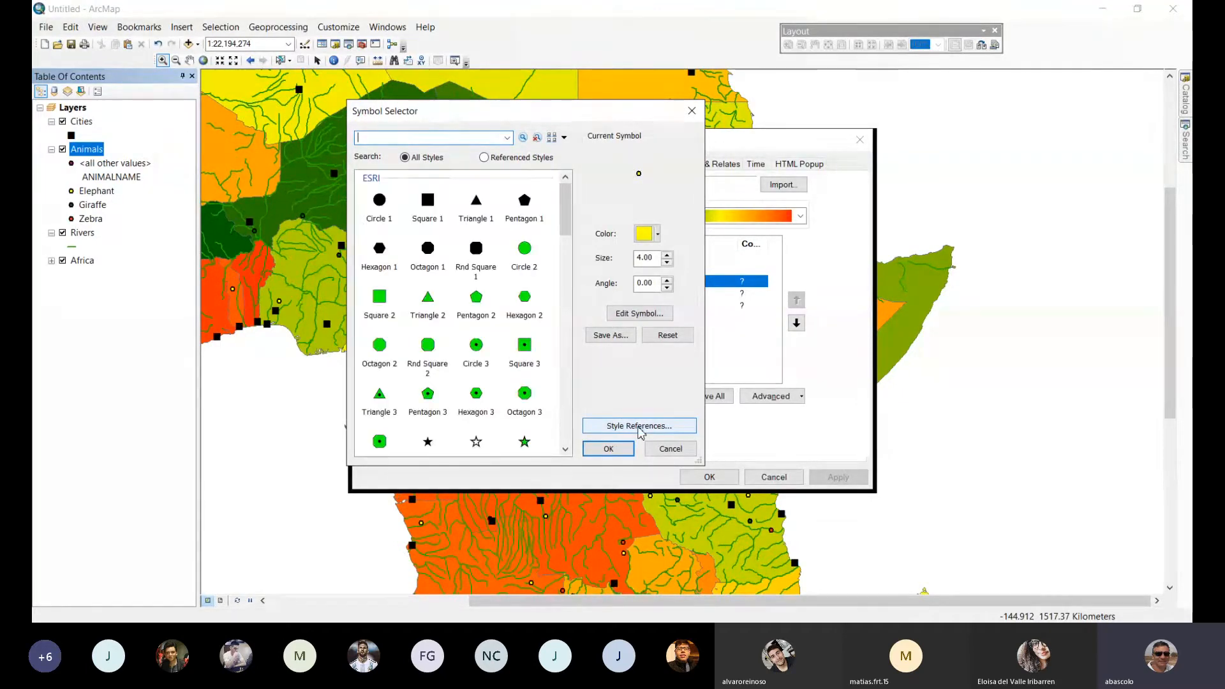
left_click(638, 428)
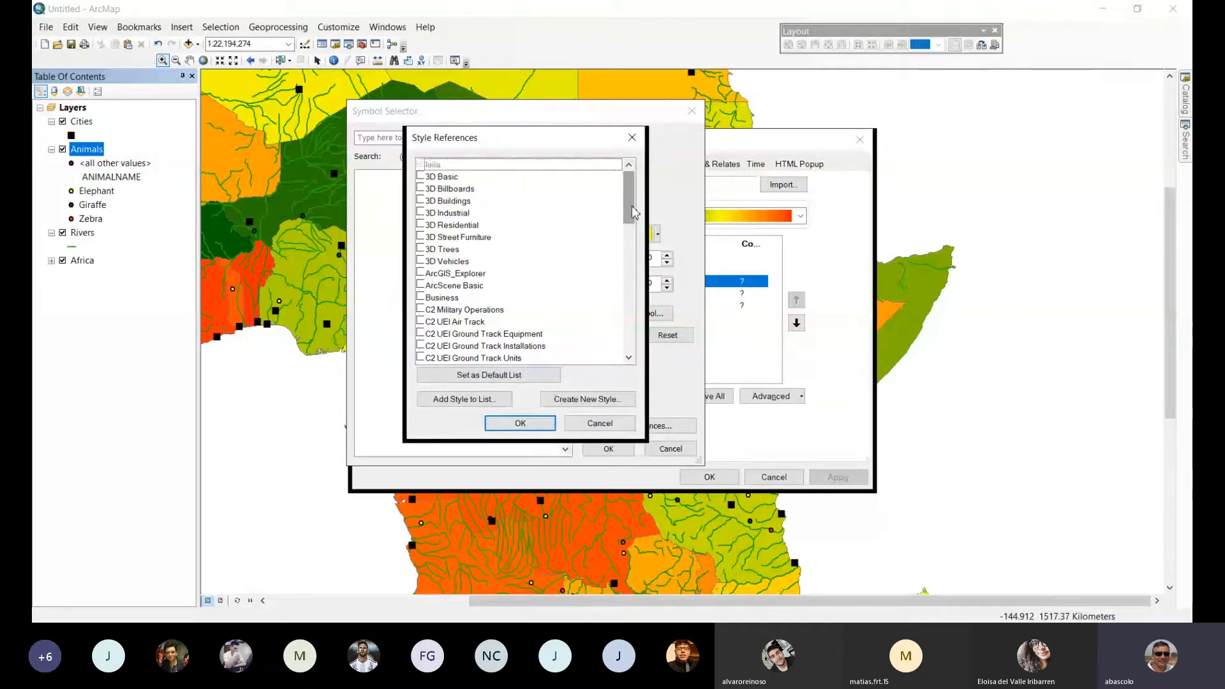
left_click_drag(634, 213, 634, 274)
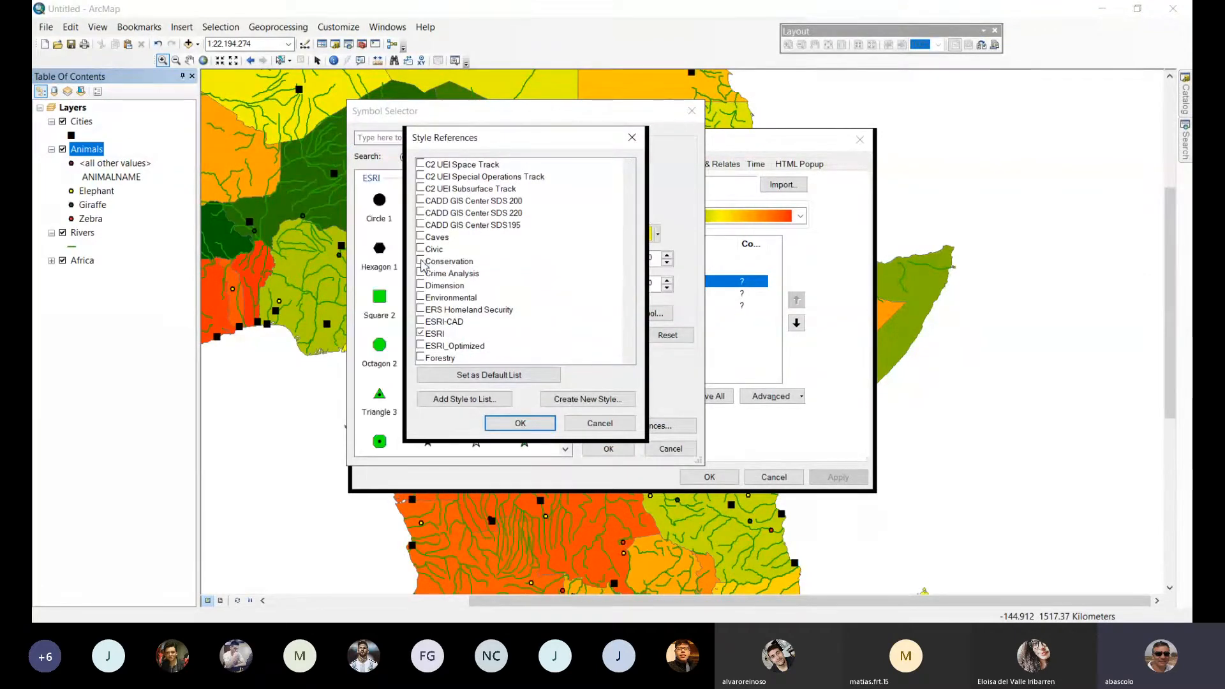
left_click(421, 262)
left_click(518, 423)
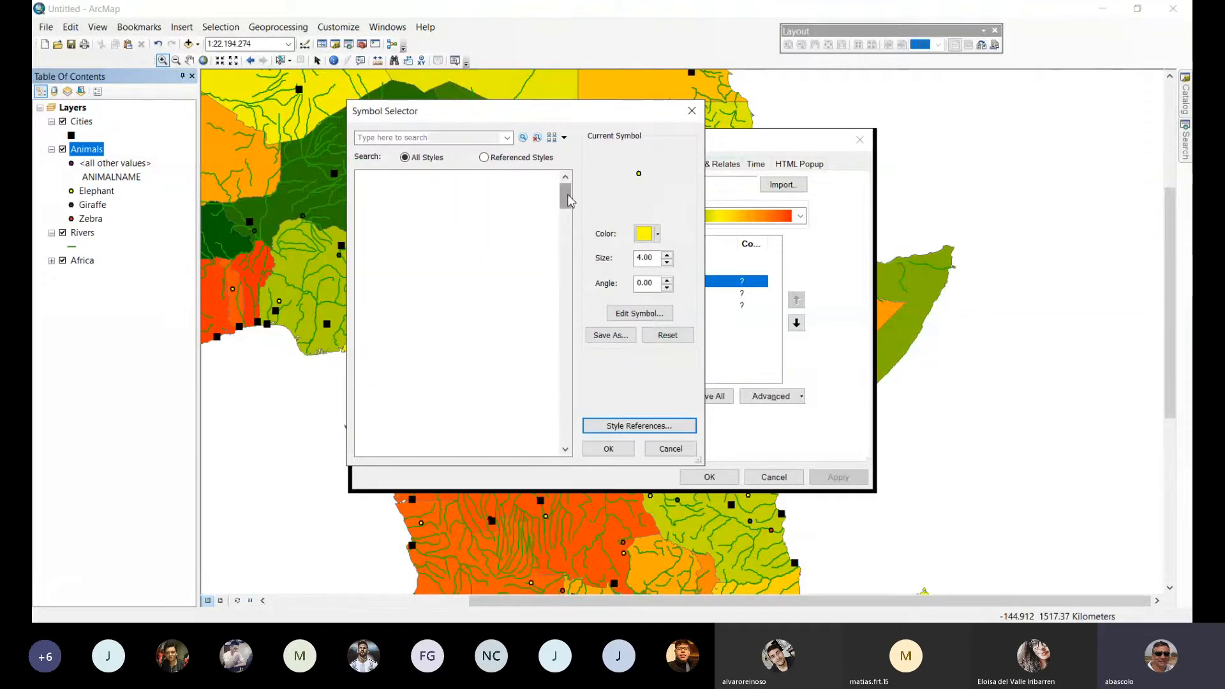
Find the elephant marker among the Conservation animal symbols and assign it to the Elephant category.
left_click_drag(567, 197, 577, 328)
scroll(443, 334, "down", 4)
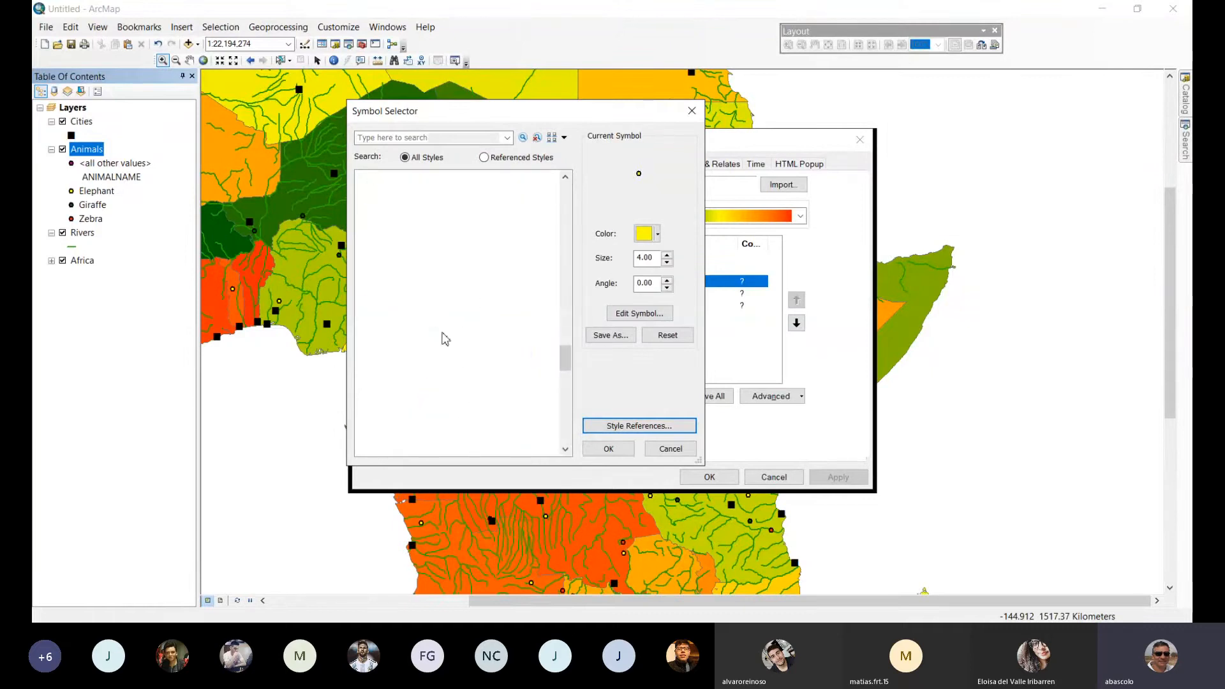
left_click_drag(566, 361, 587, 335)
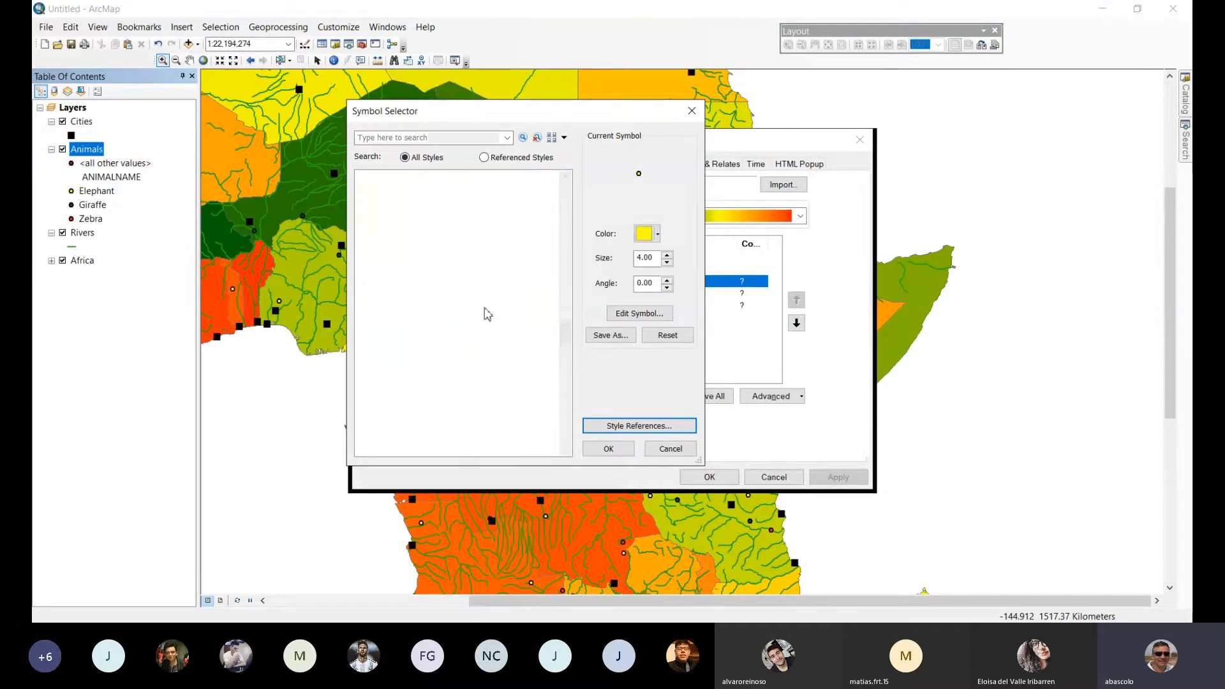
left_click(487, 310)
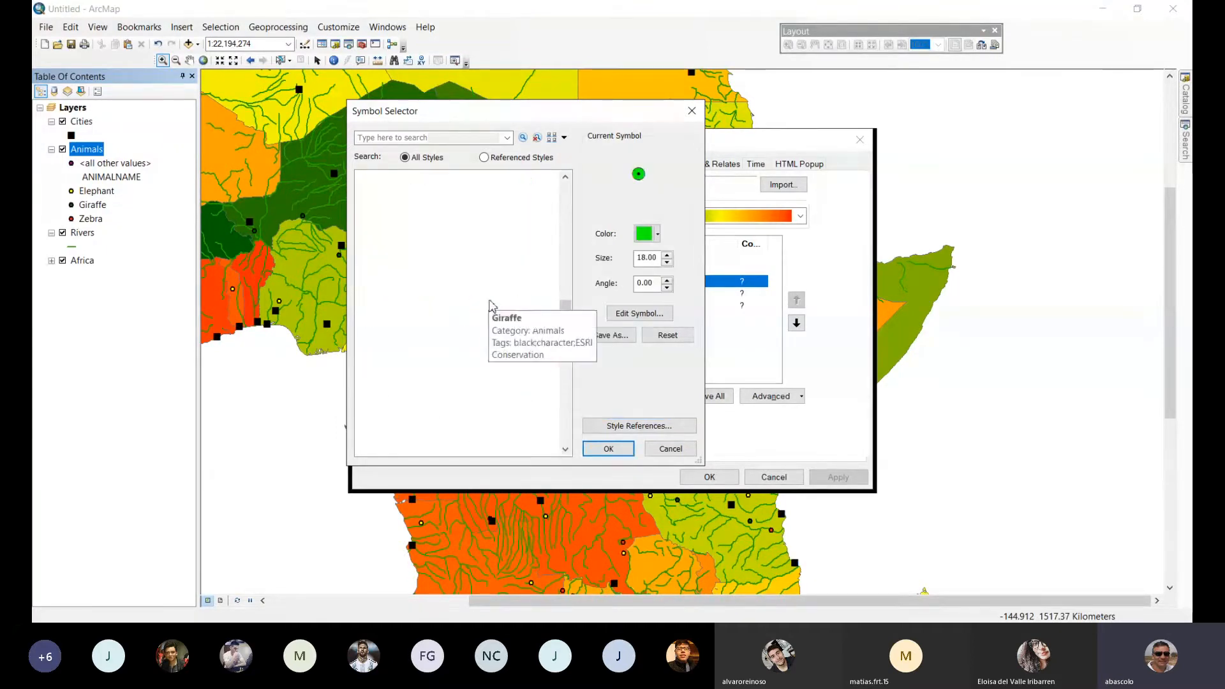
left_click(436, 317)
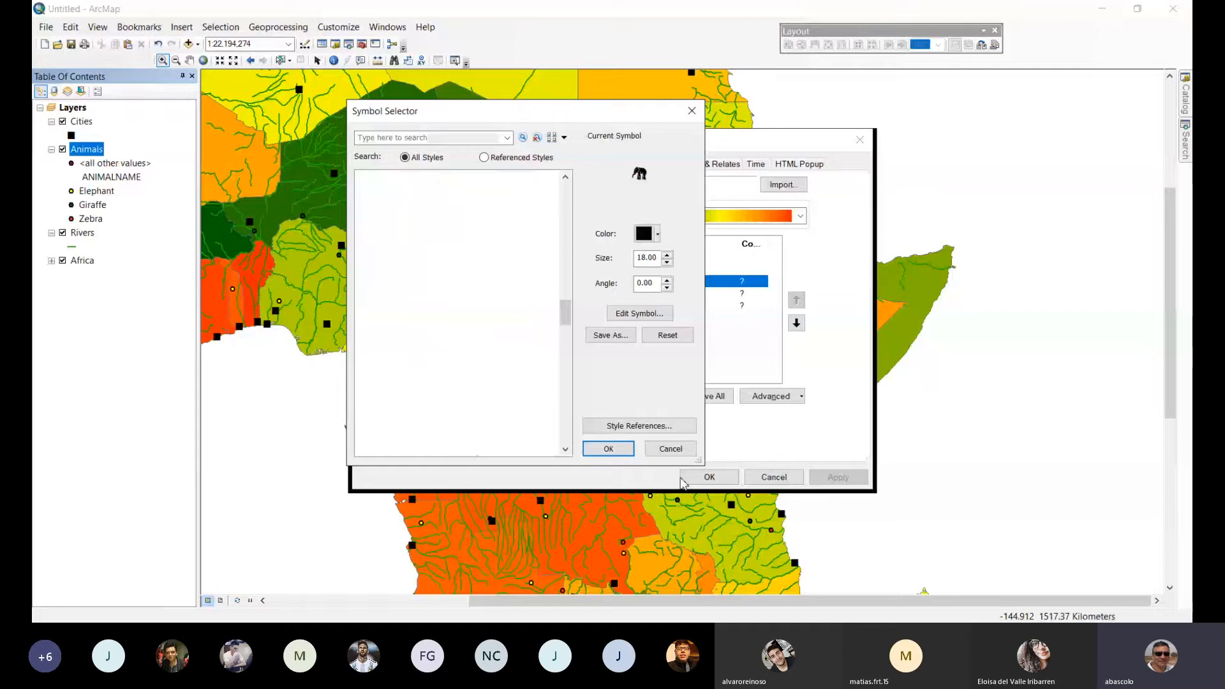
left_click(608, 454)
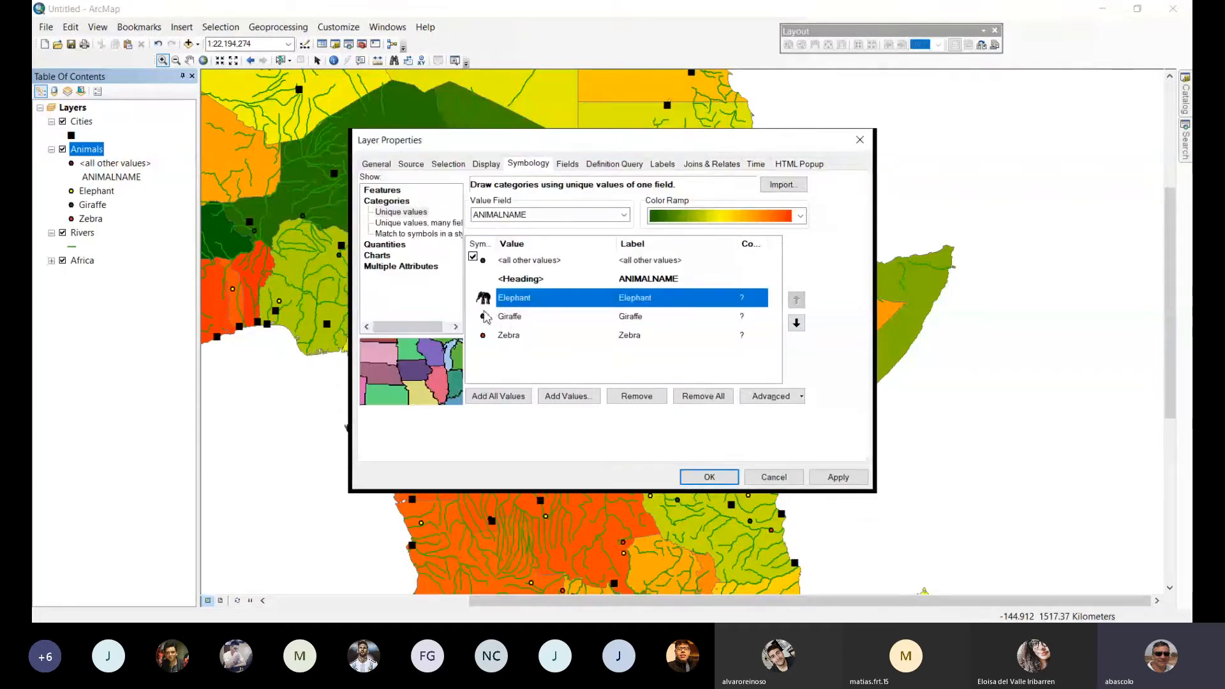
Assign the Conservation style's Giraffe marker to the Giraffe category.
left_click(486, 319)
double_click(483, 318)
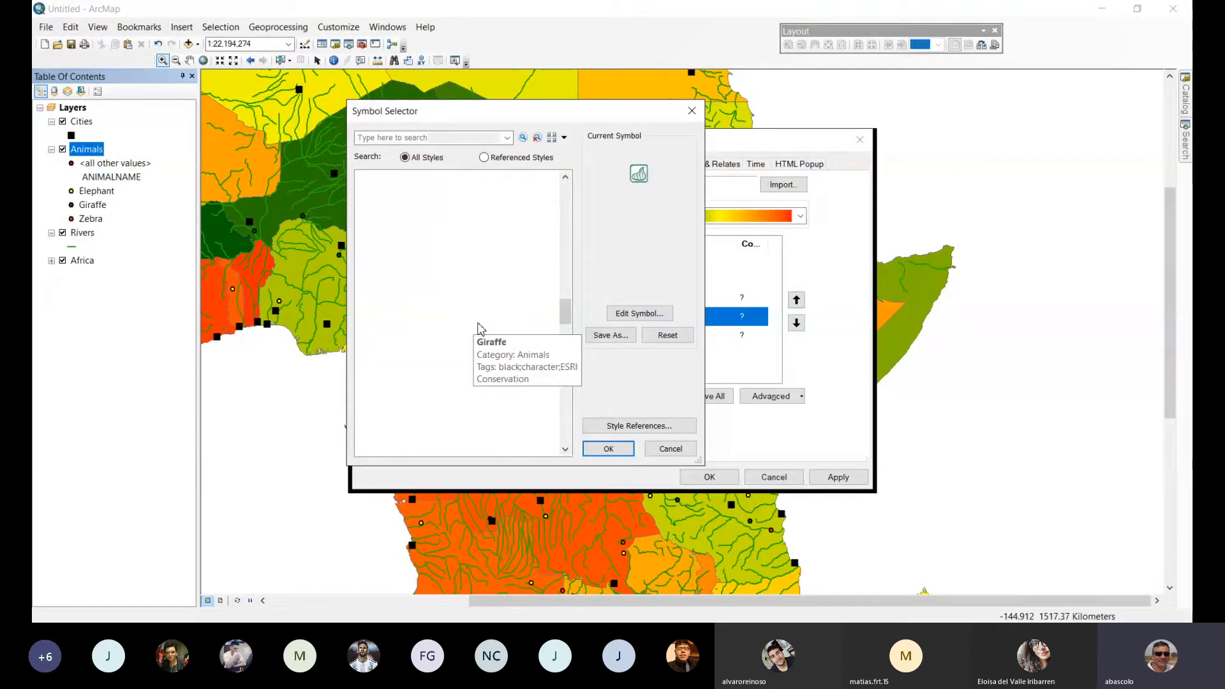
left_click(608, 449)
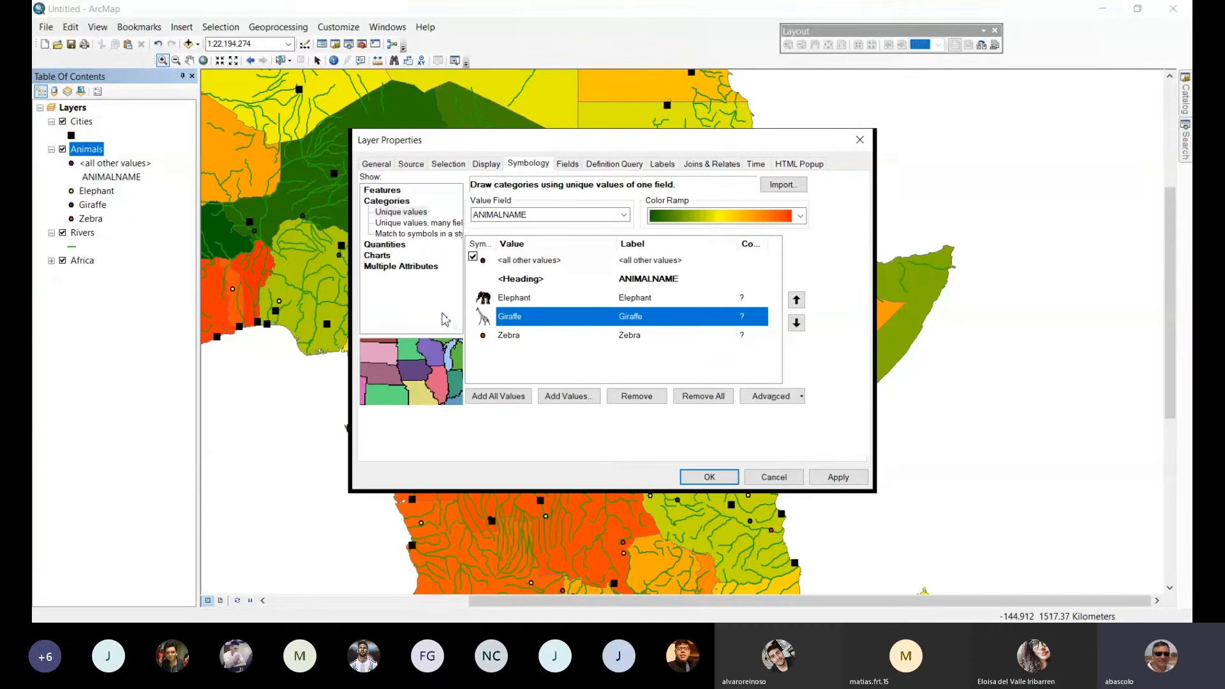
Assign the Conservation style's Zebra marker to the Zebra category and apply the Animals layer's symbology.
left_click(483, 339)
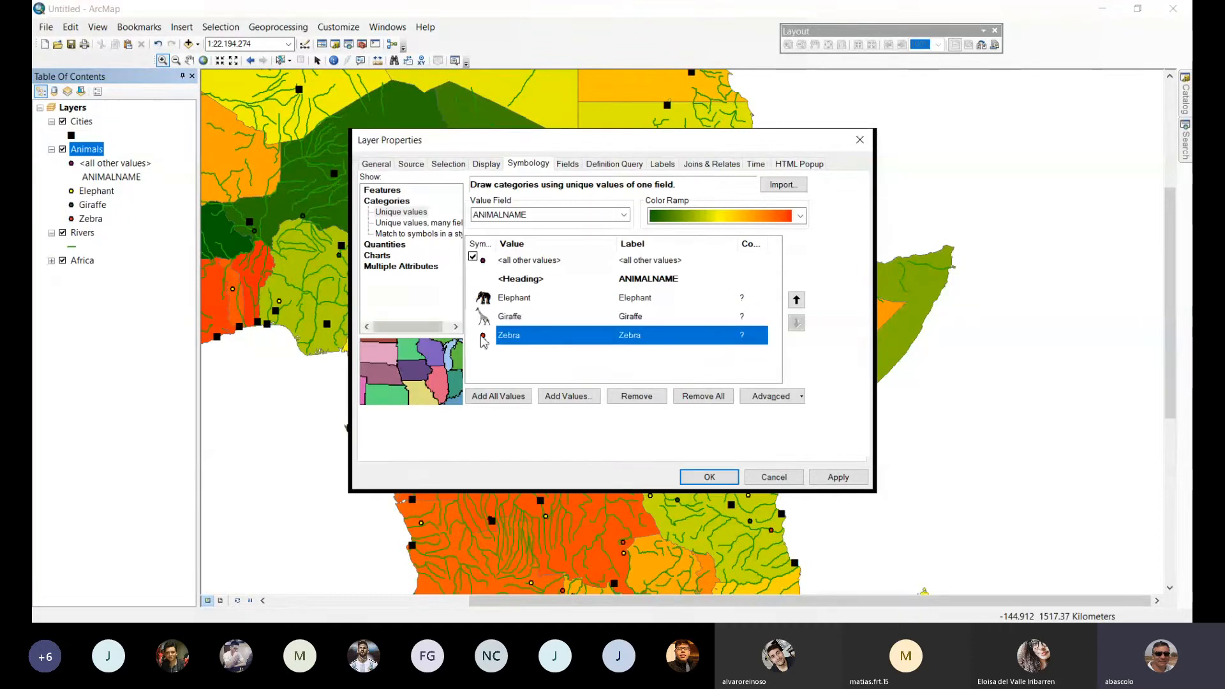
double_click(483, 338)
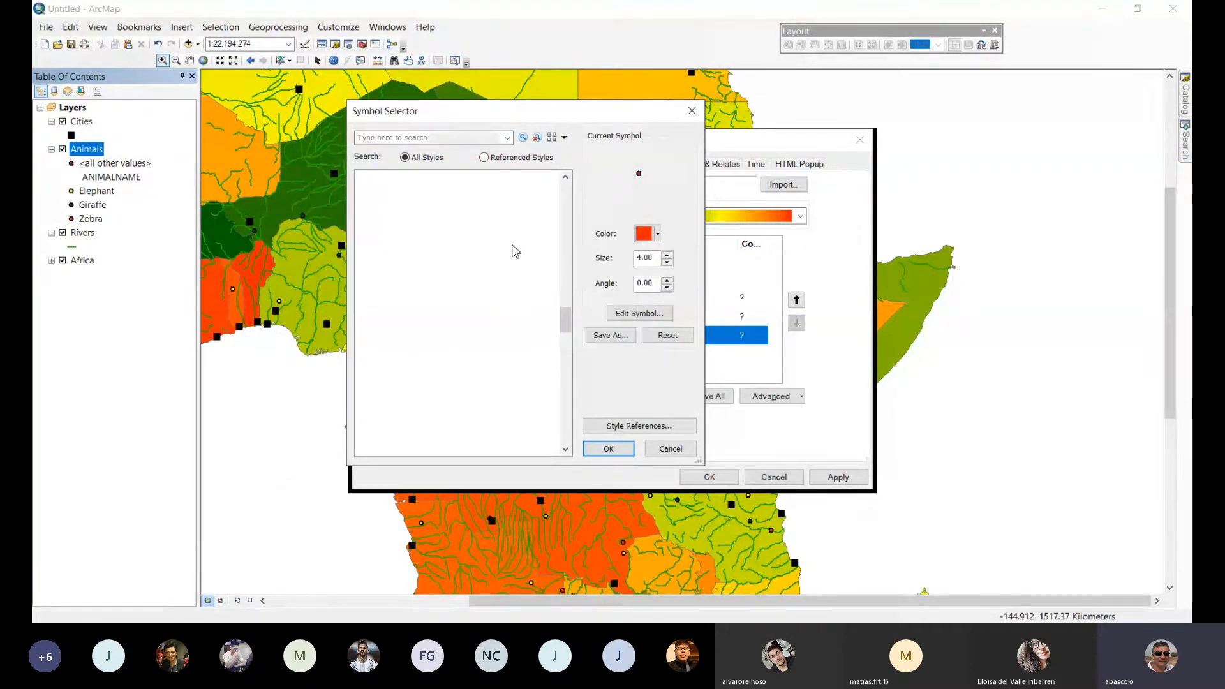
left_click(517, 248)
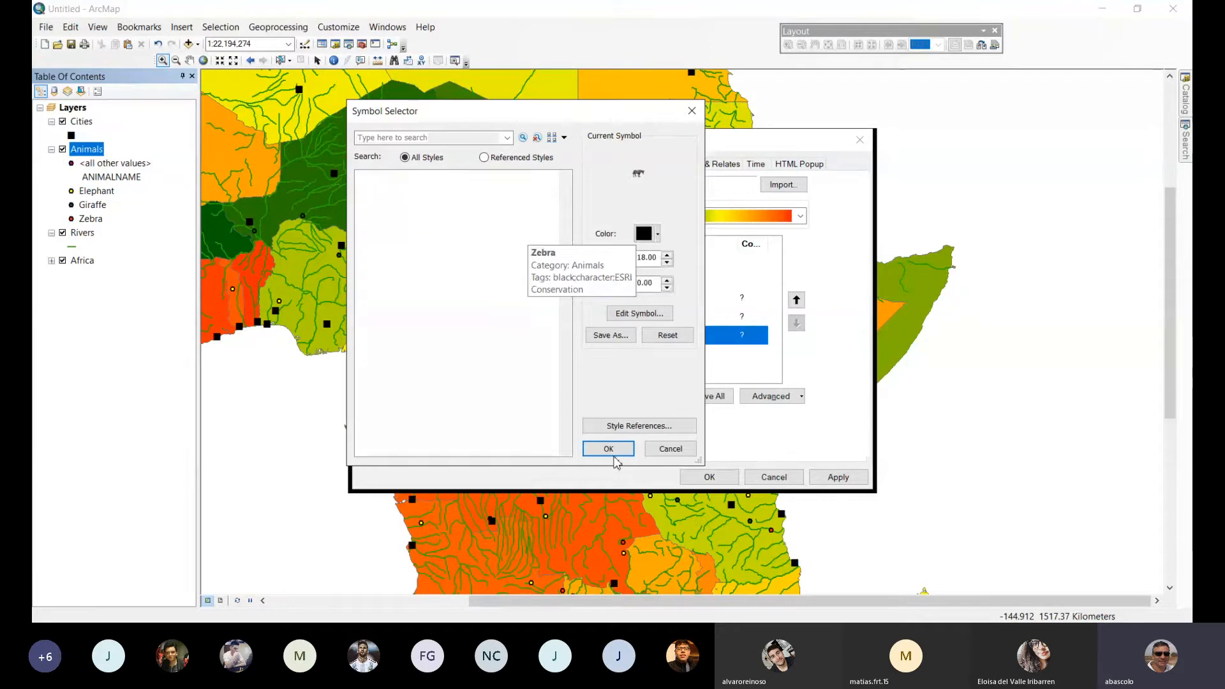
left_click(610, 449)
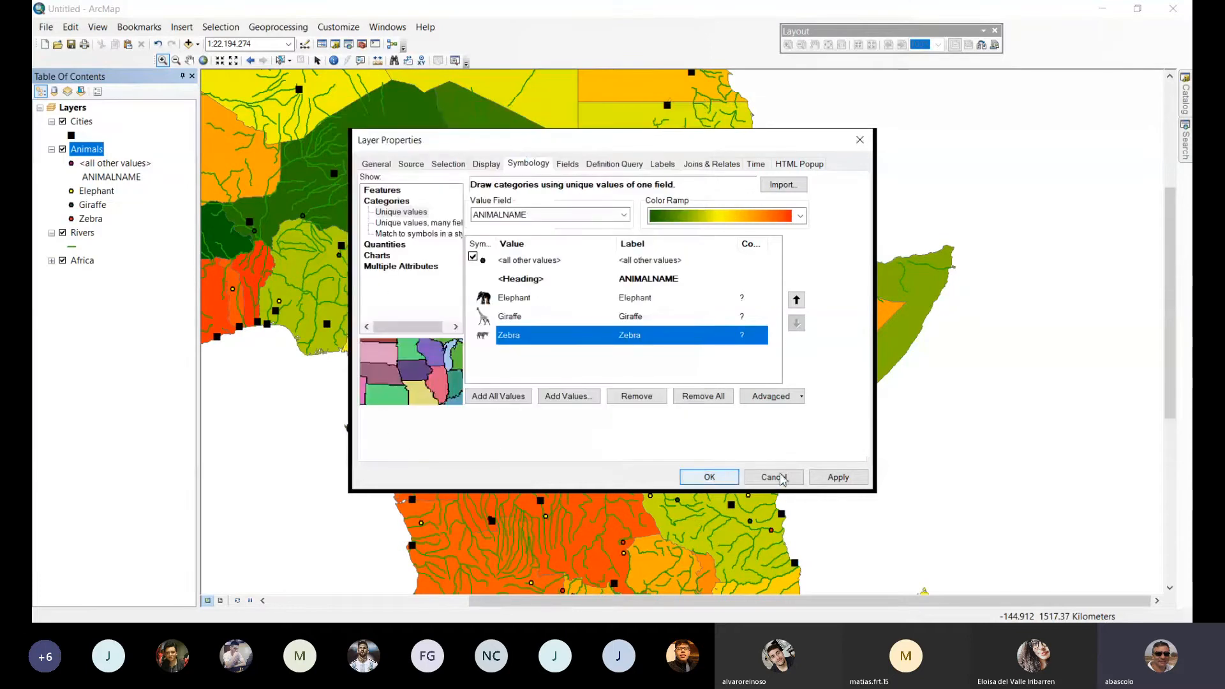
left_click(853, 478)
left_click(710, 477)
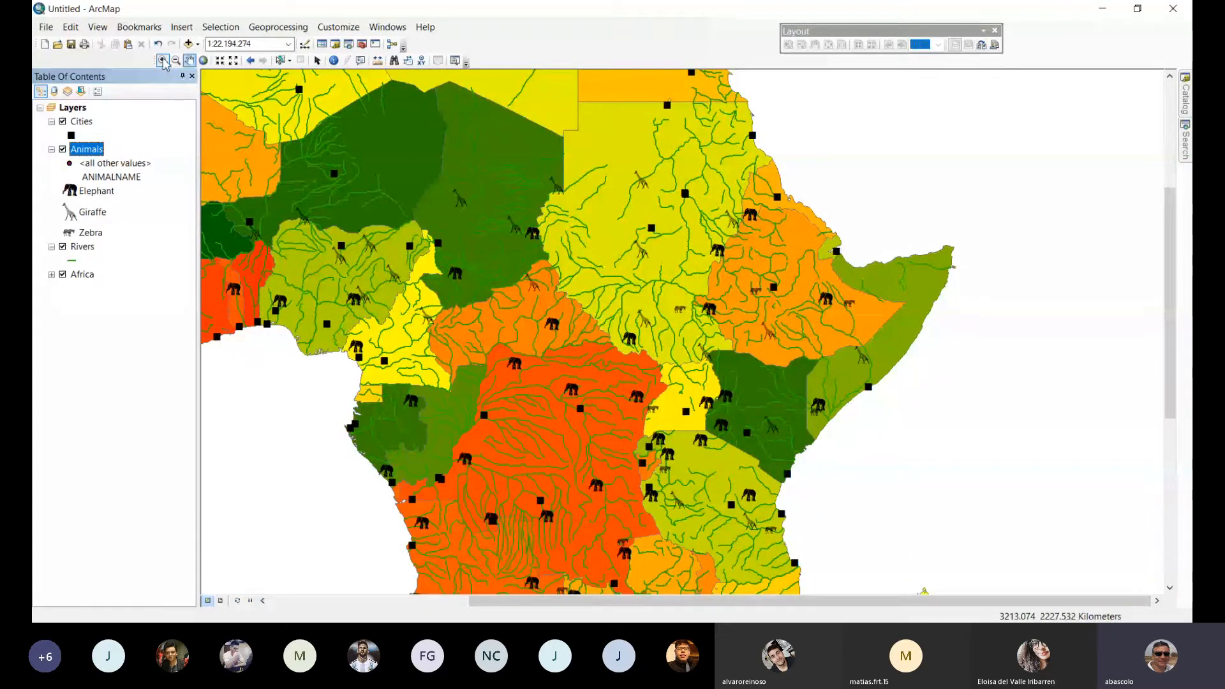
View the animal markers at the map's full extent, check them up close in East Africa, and return to full extent.
left_click(203, 62)
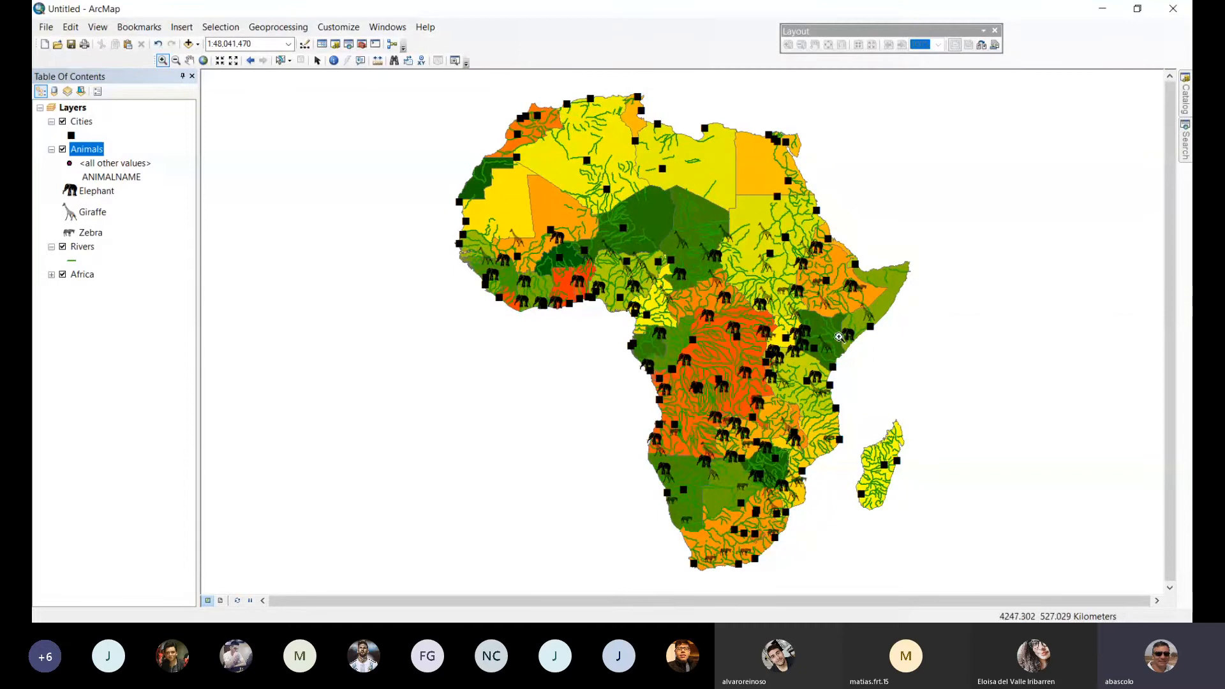
left_click_drag(785, 242, 881, 415)
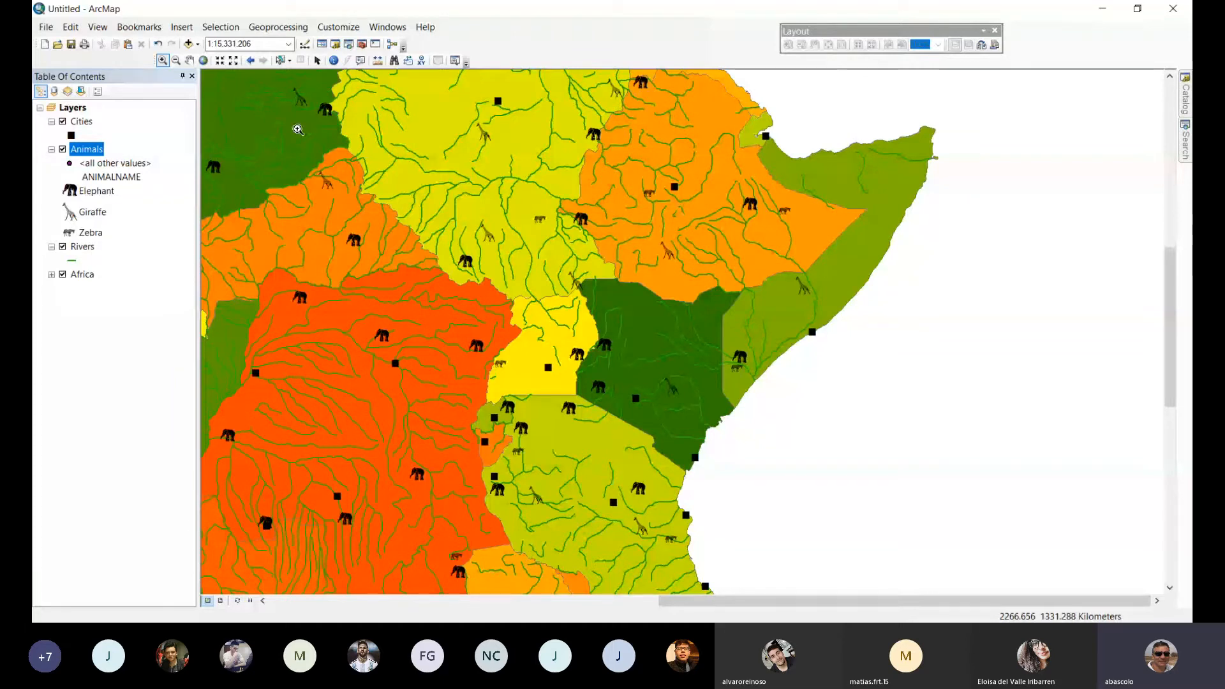
left_click(204, 60)
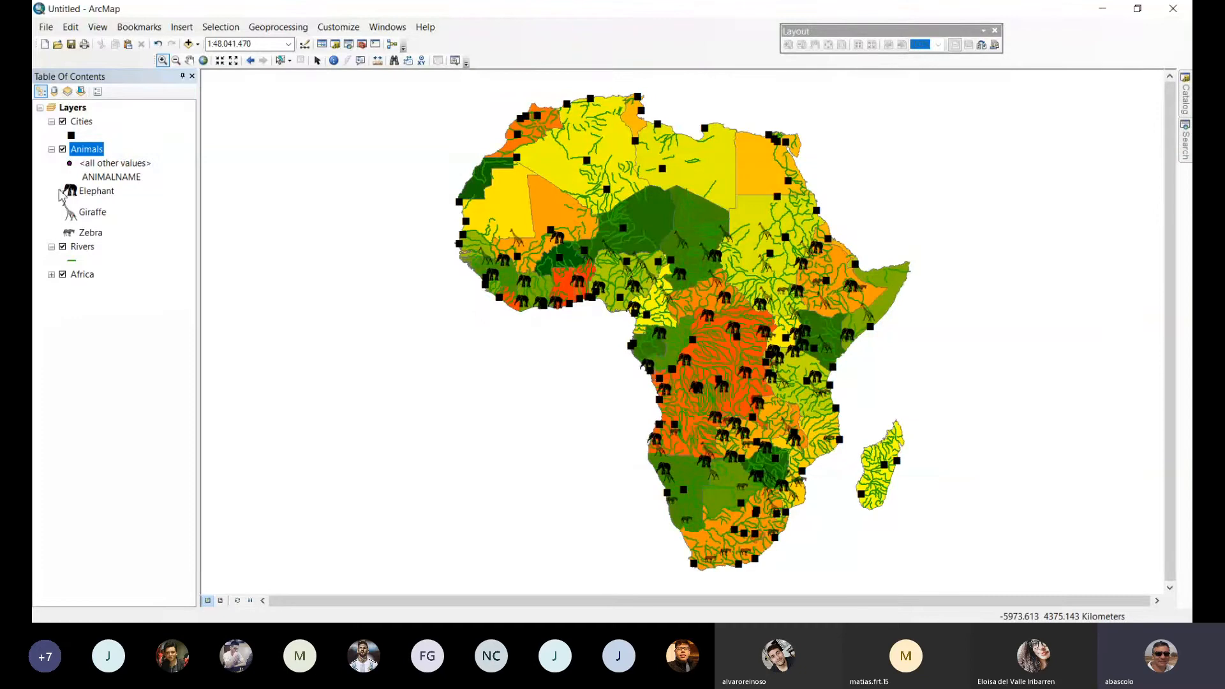
Hide the Animals layer, and switch the Cities layer off and back on.
left_click(63, 149)
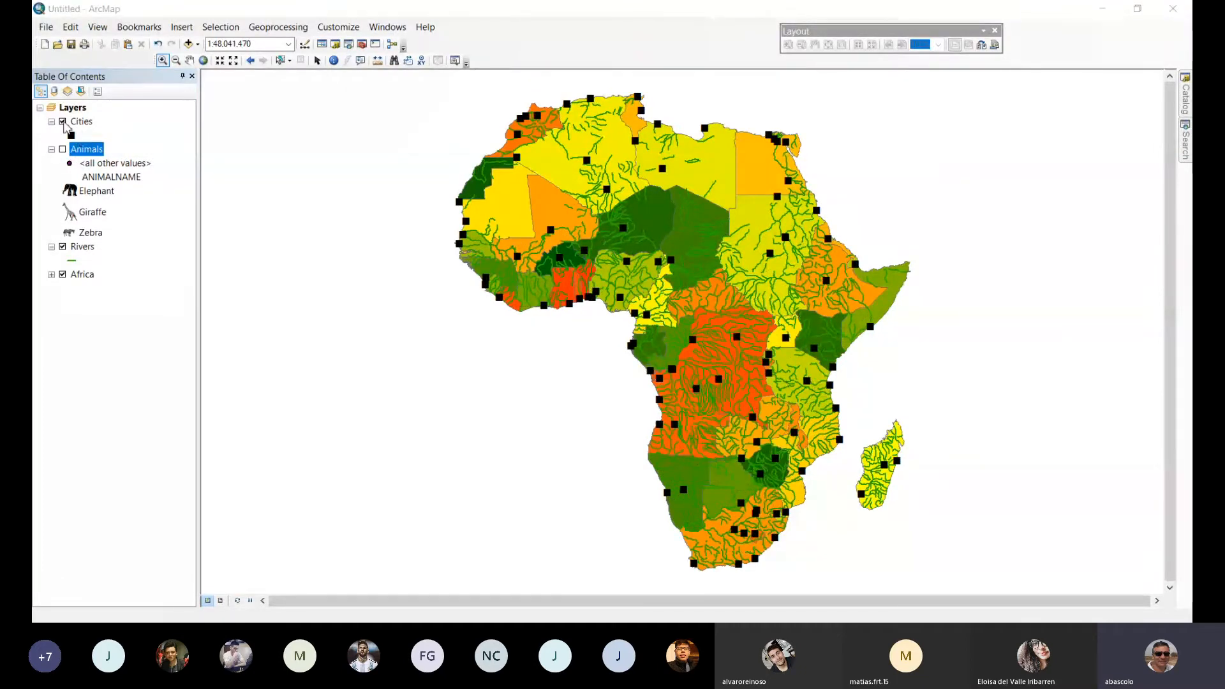
left_click(63, 122)
left_click(63, 122)
Symbolize the Rivers layer by unique values of the NAVIG field and add all its values.
double_click(81, 247)
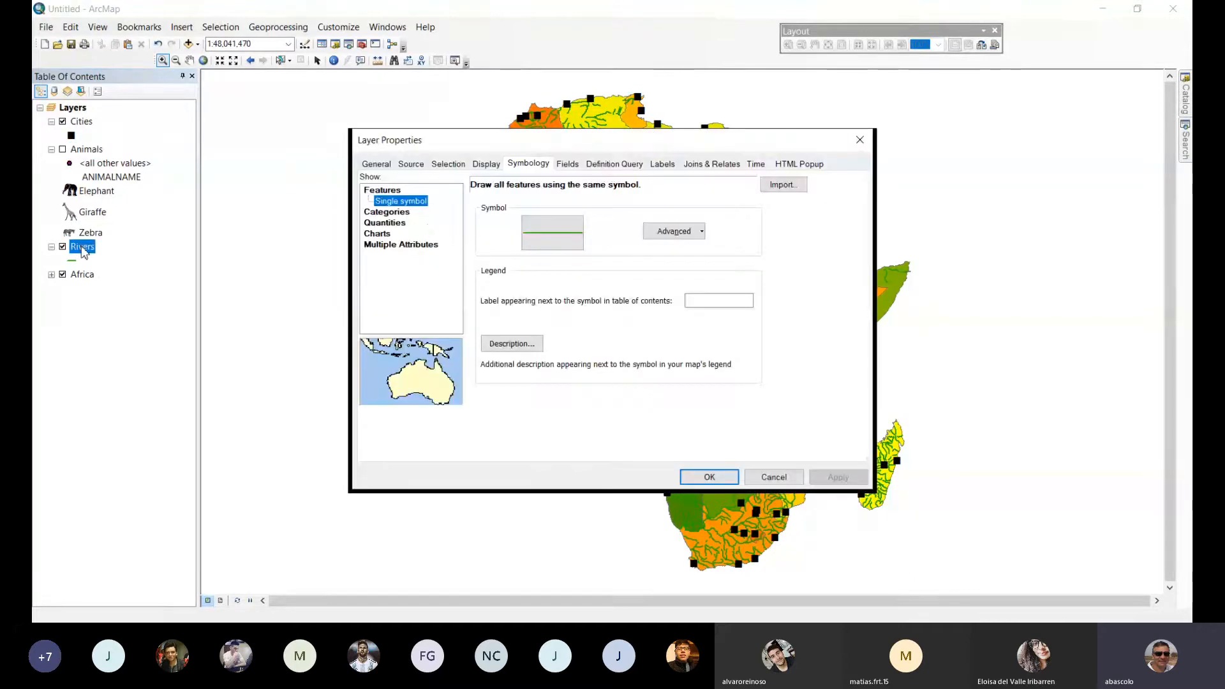
left_click(391, 213)
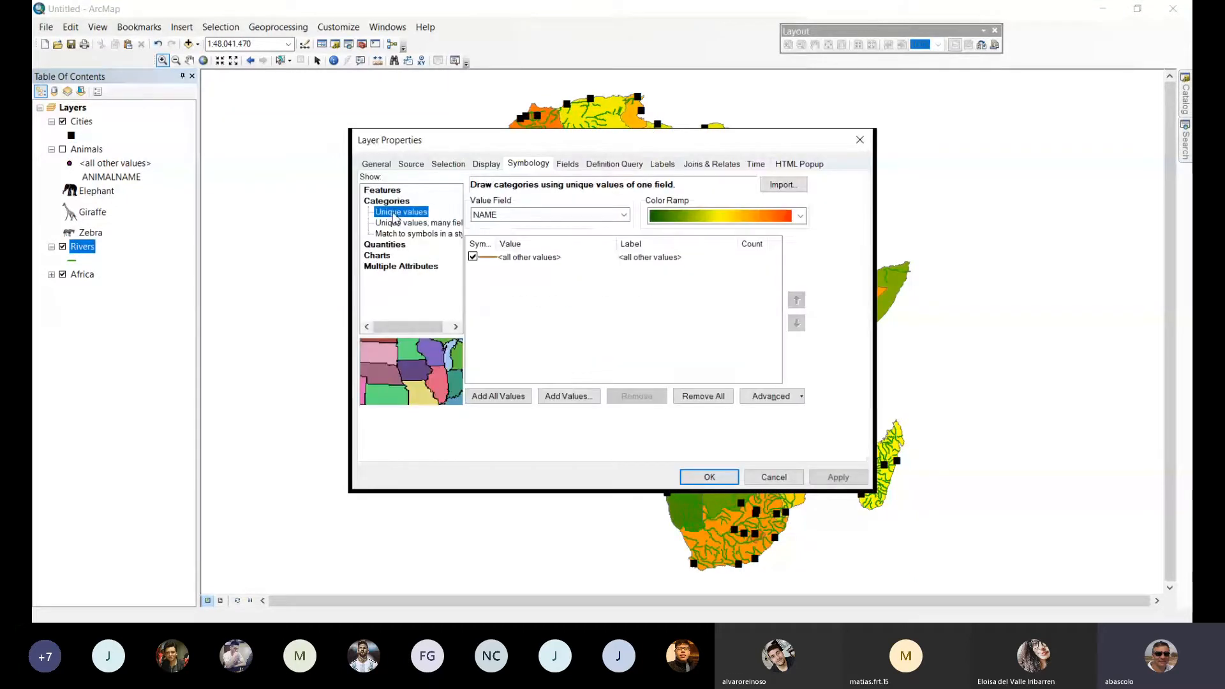
left_click(624, 215)
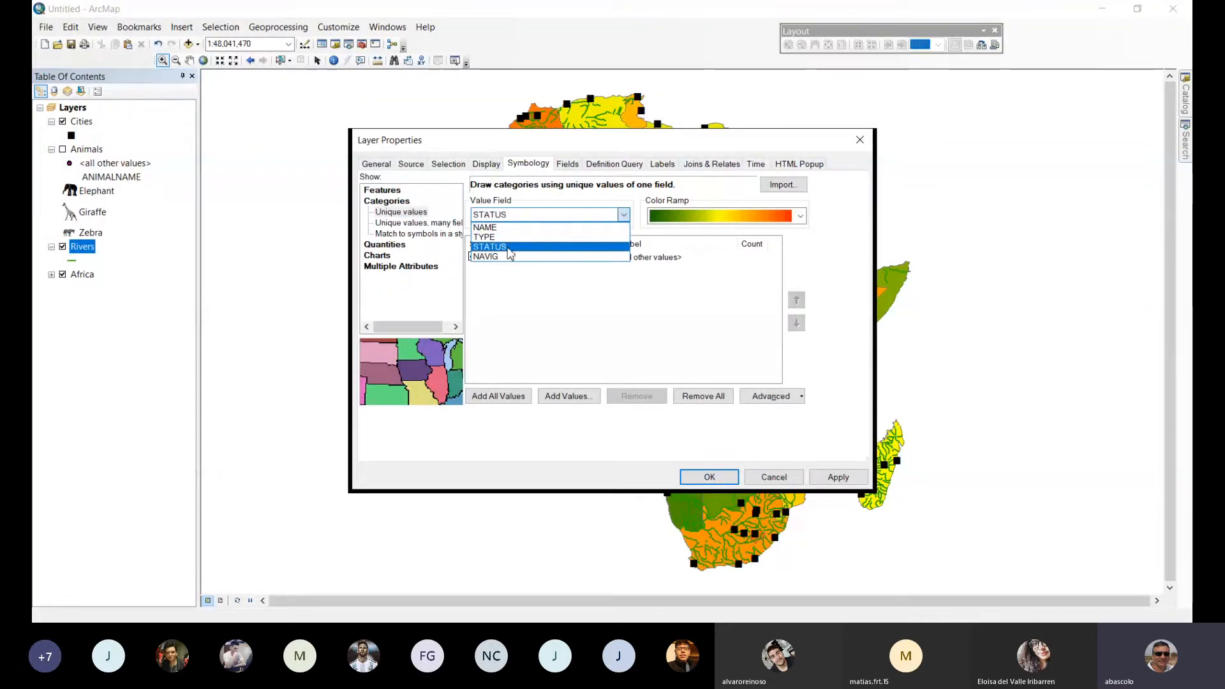
left_click(502, 258)
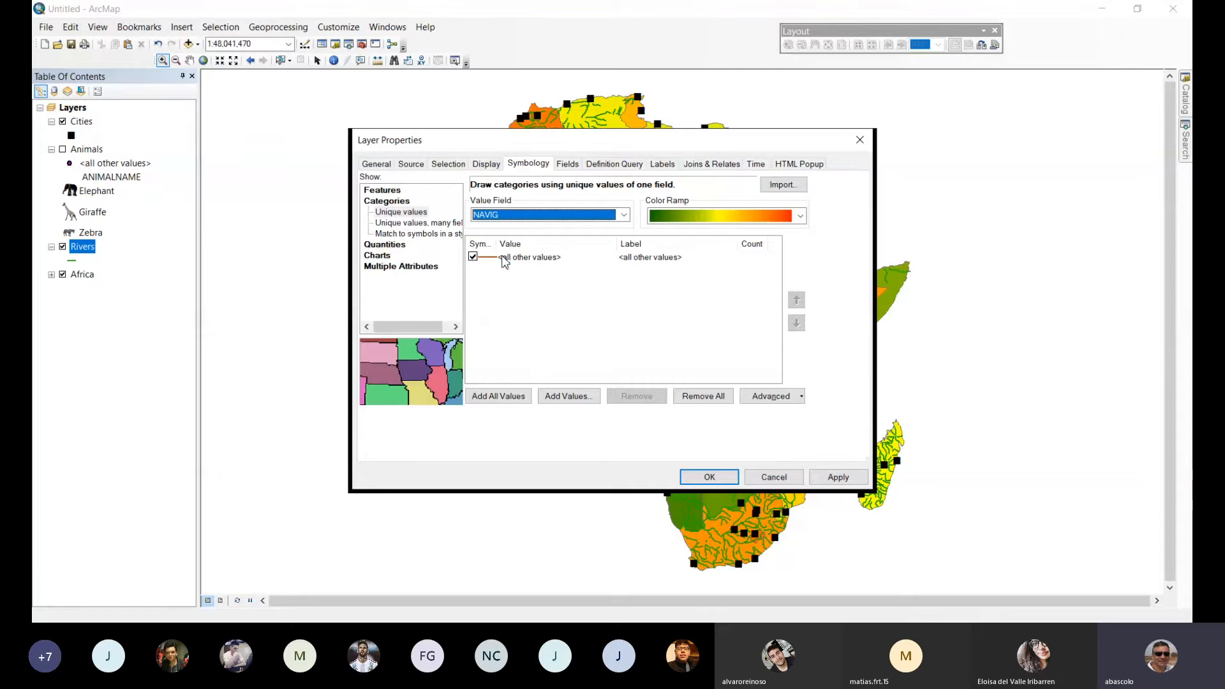
left_click(499, 396)
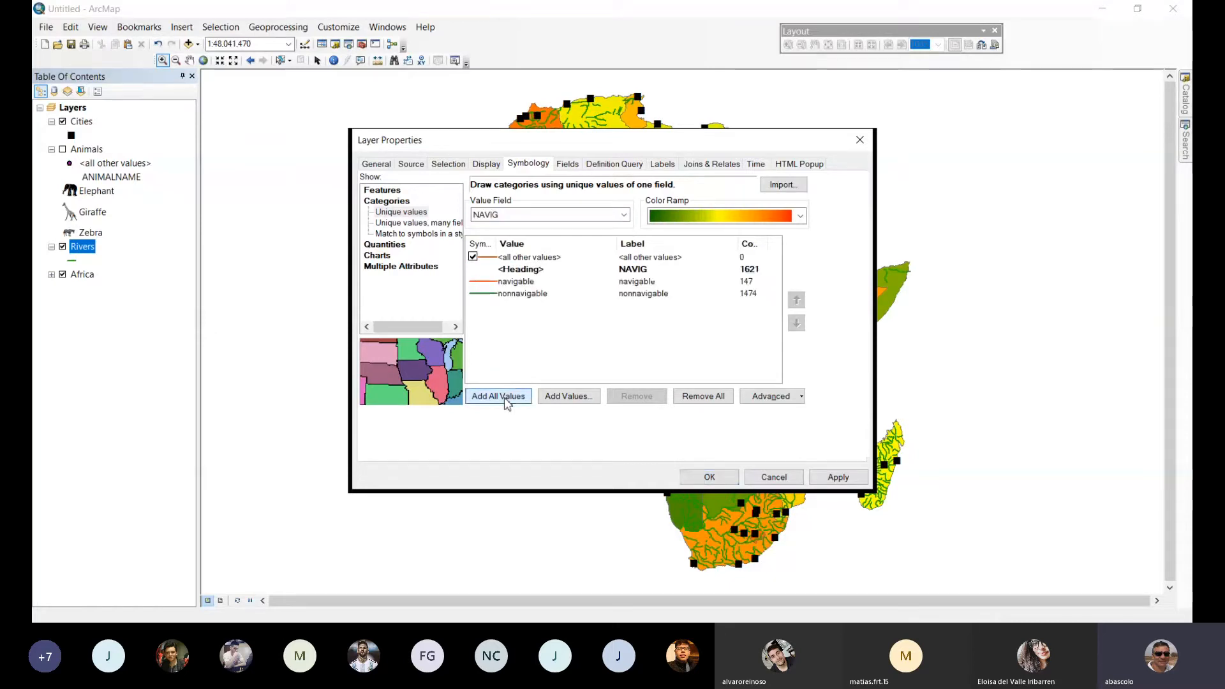
Set the line color of the navigable rivers category to blue.
left_click(482, 284)
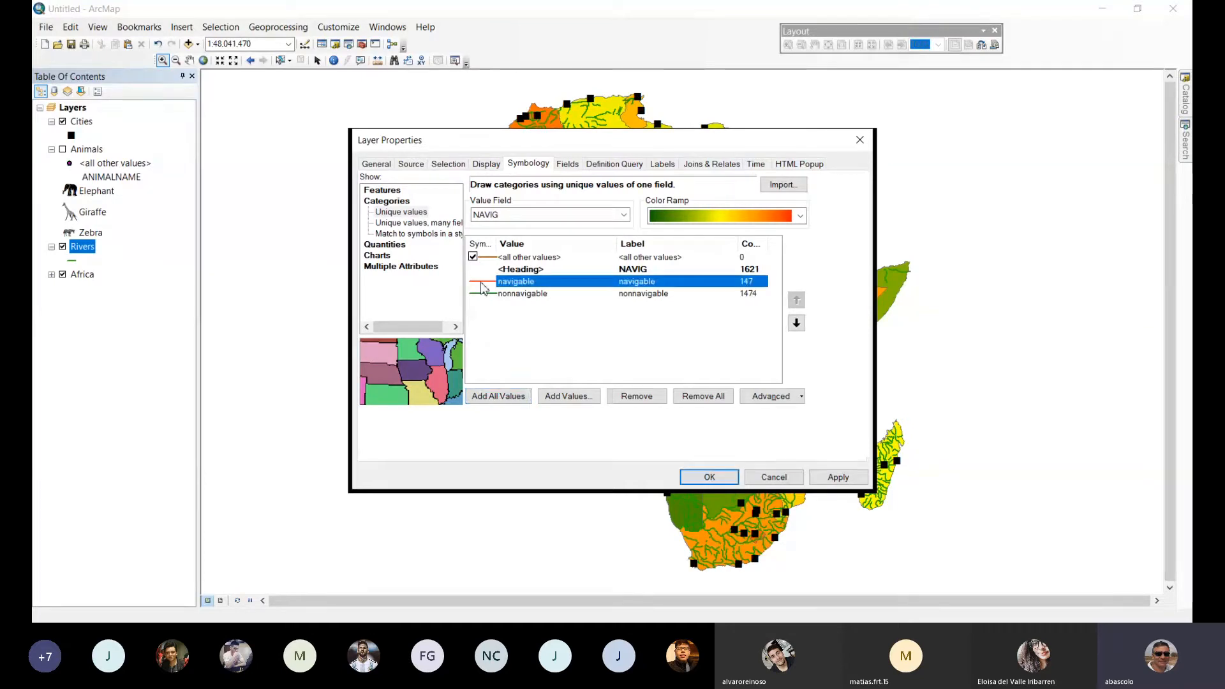
double_click(482, 283)
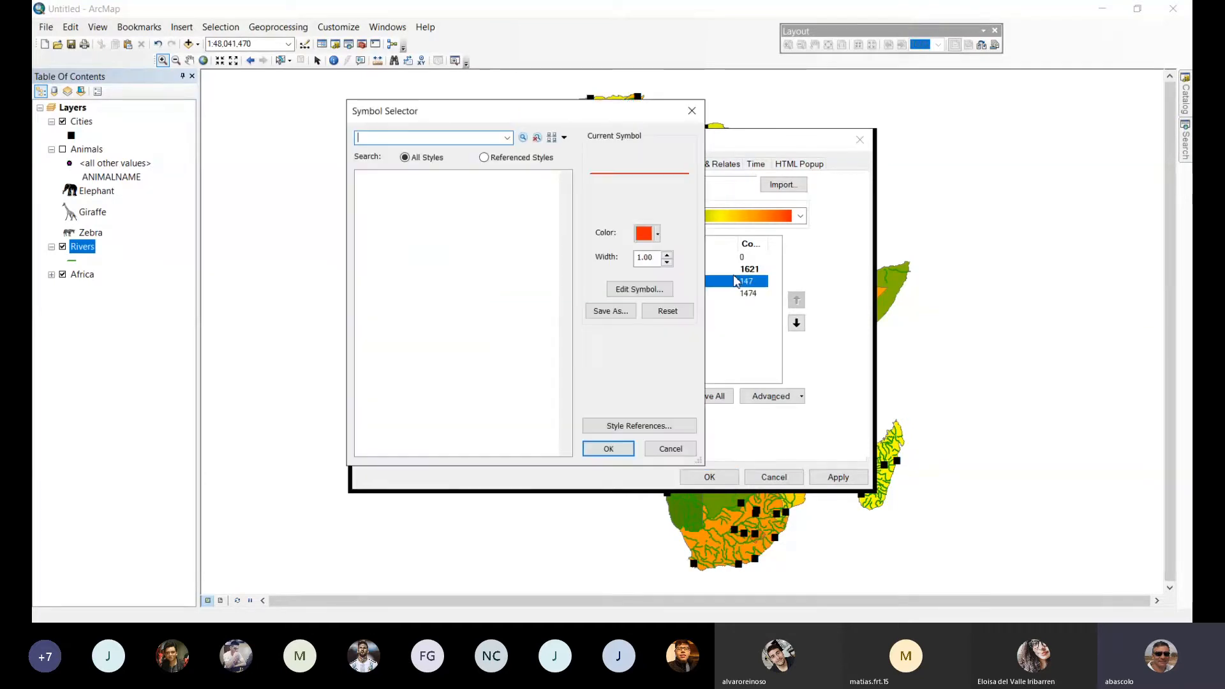
left_click(659, 235)
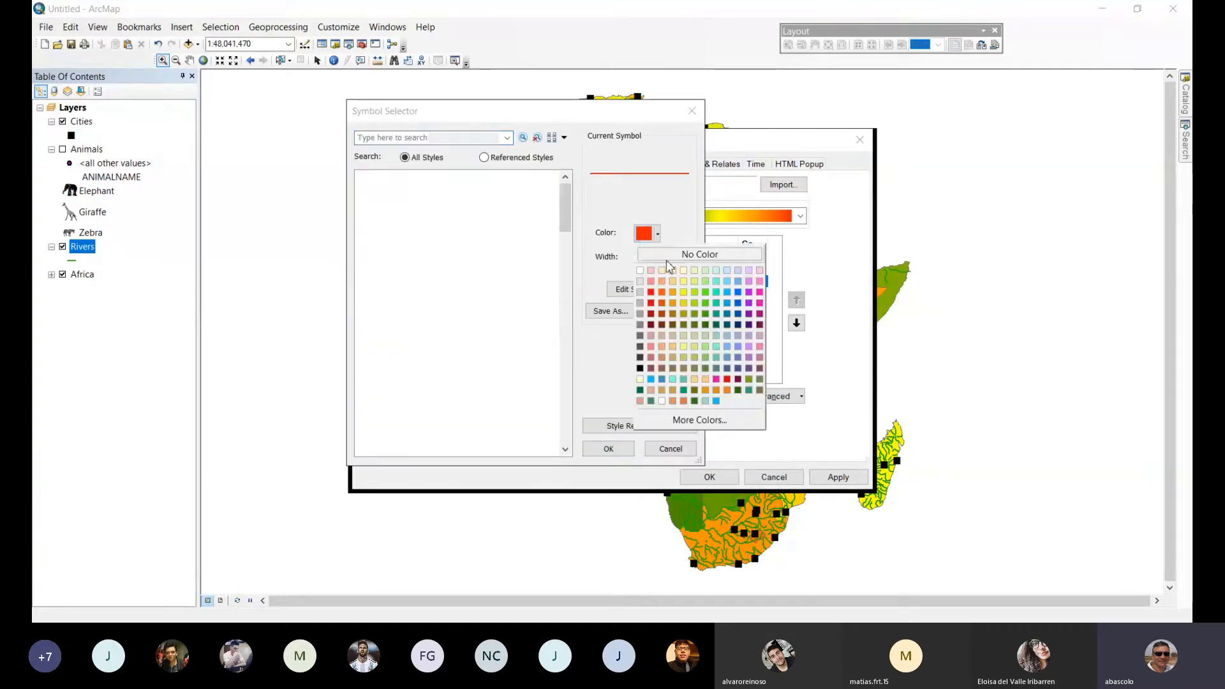
left_click(738, 304)
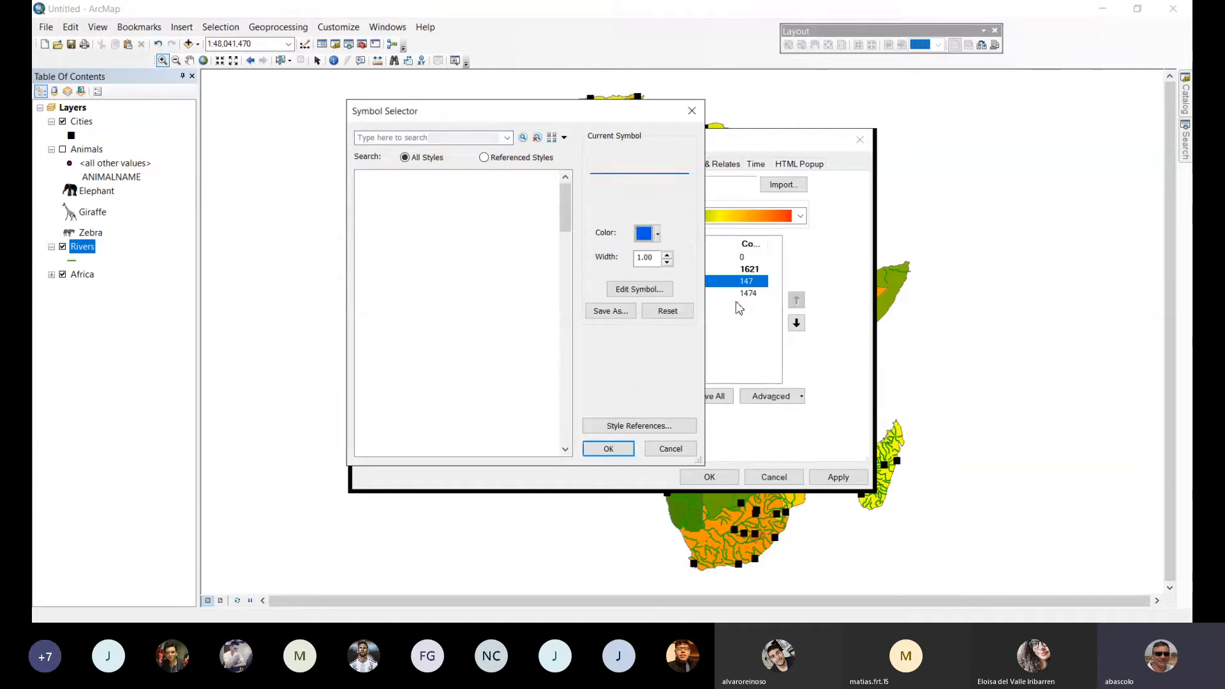
left_click(605, 450)
Assign the Conservation style's Xeric shrublands line symbol to the nonnavigable category and apply the Rivers layer's symbology.
left_click(485, 295)
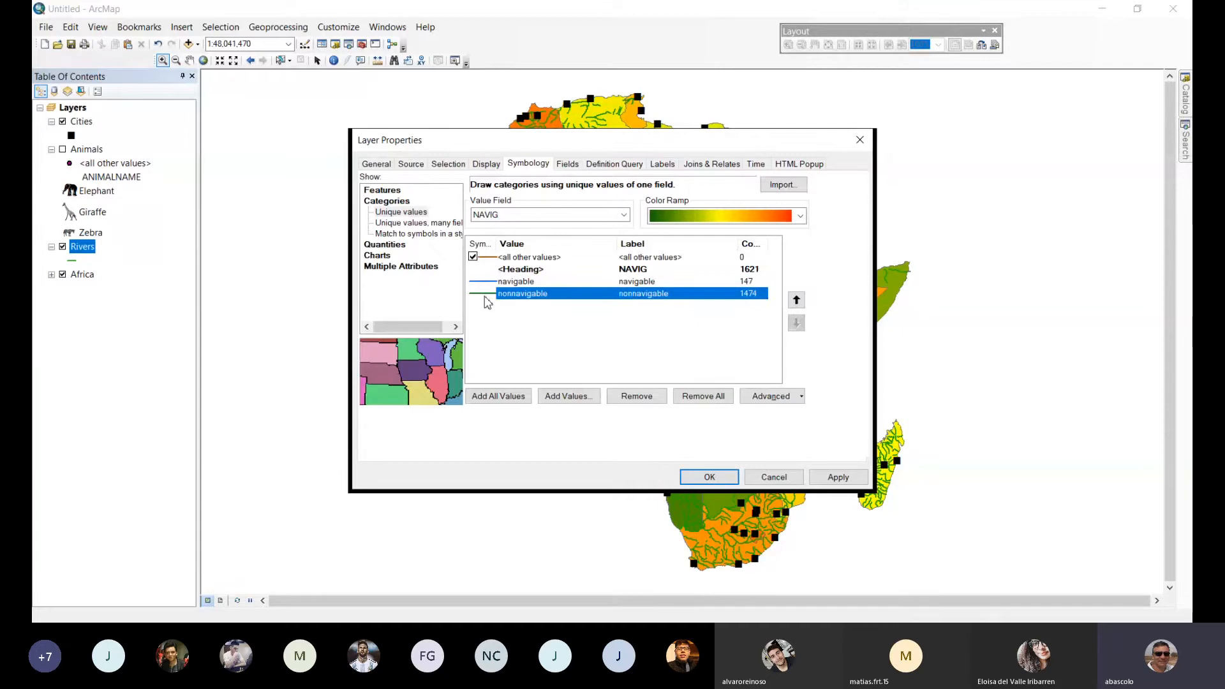
double_click(485, 295)
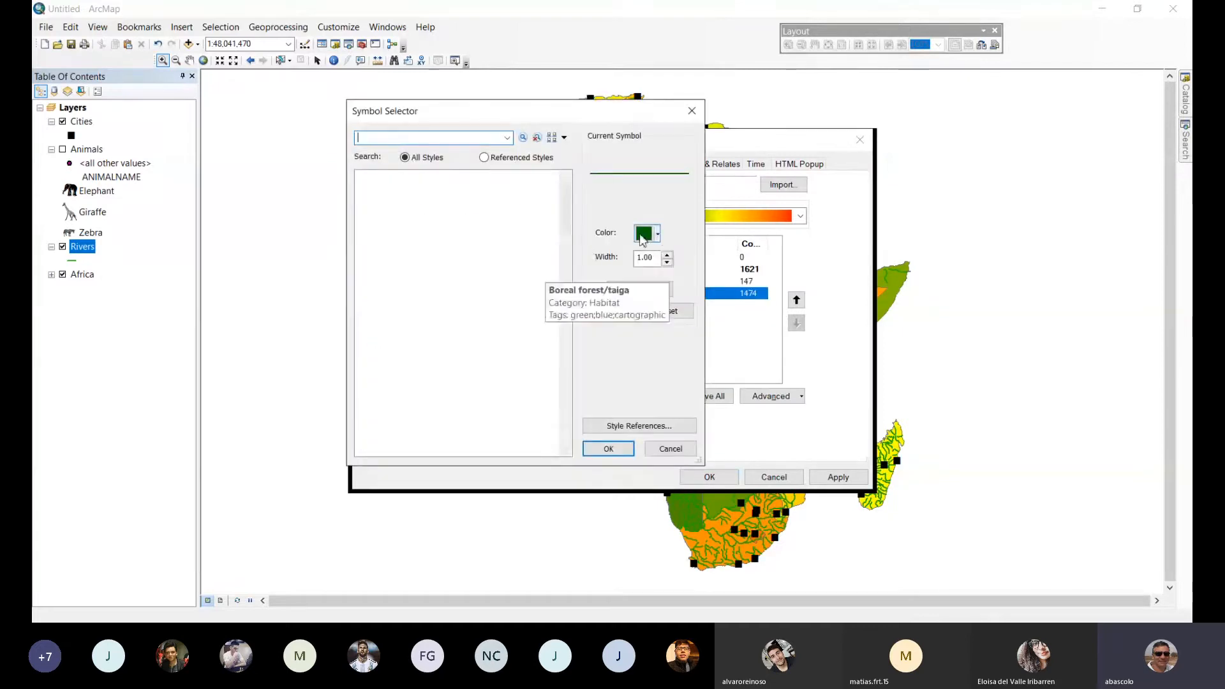
left_click(658, 234)
left_click(639, 282)
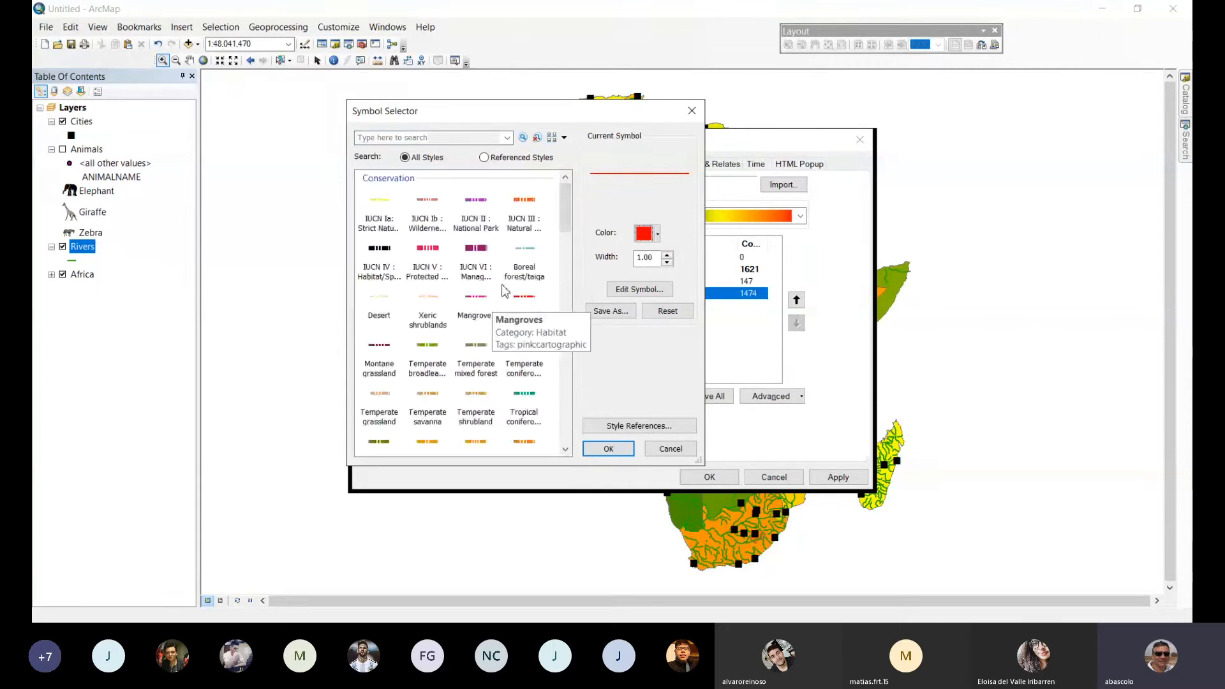
left_click(443, 307)
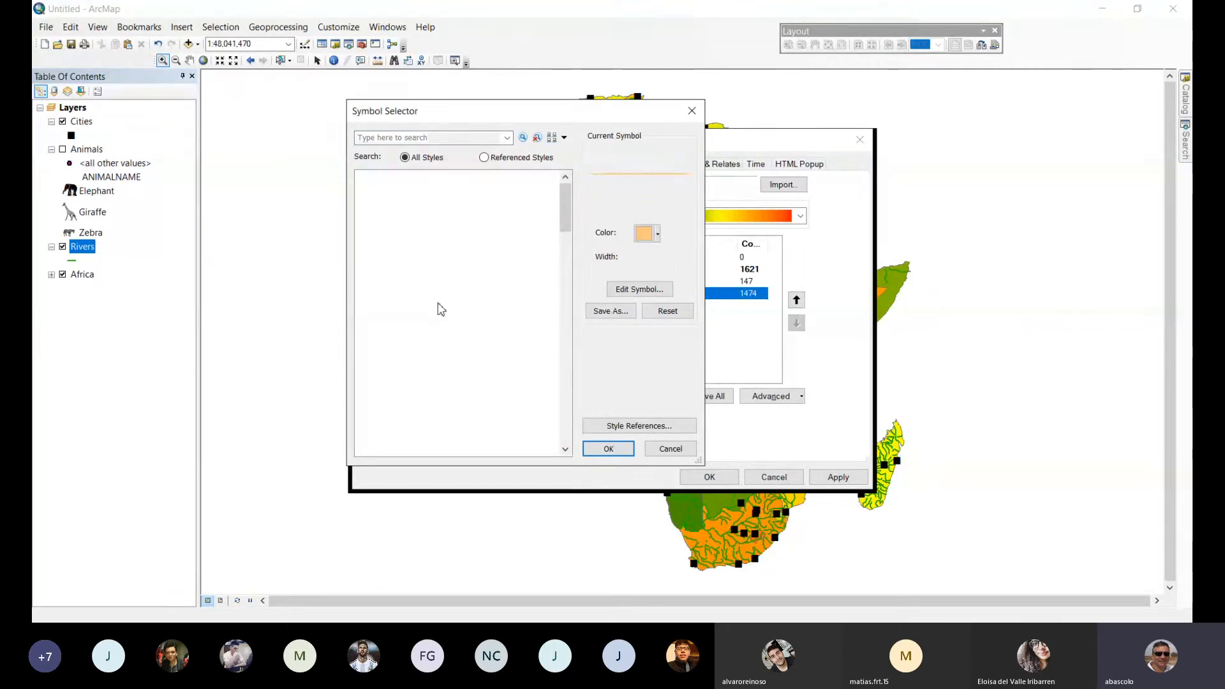
left_click(611, 450)
left_click(837, 477)
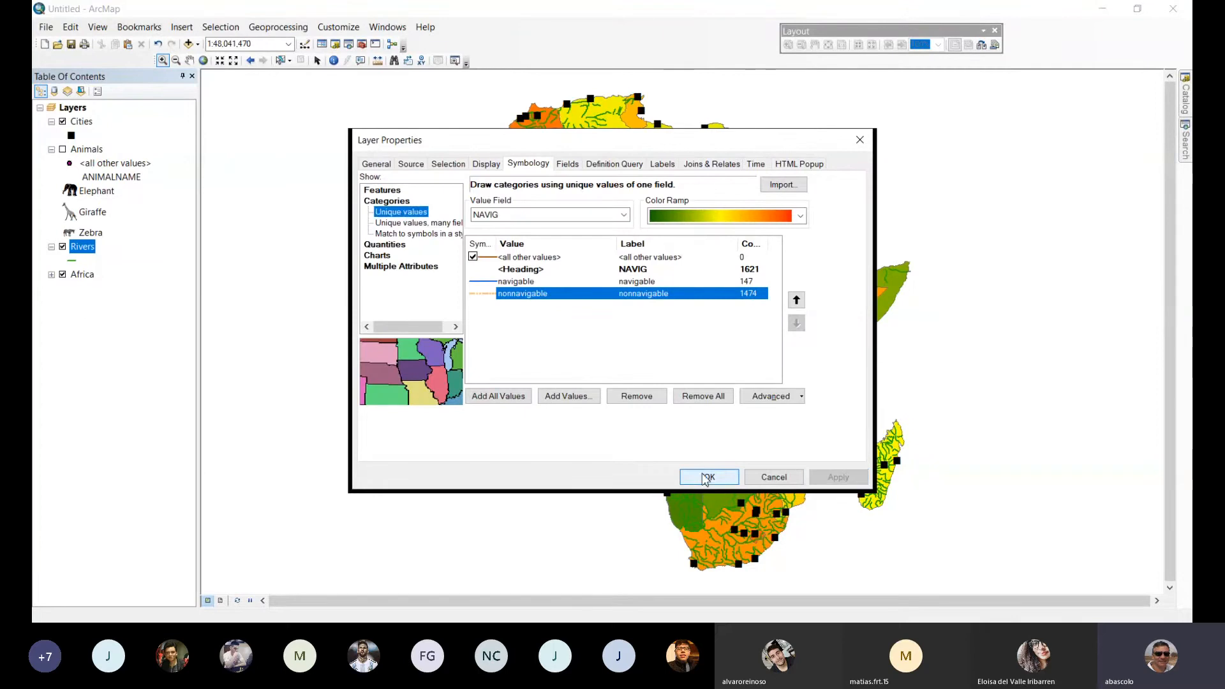
left_click(710, 478)
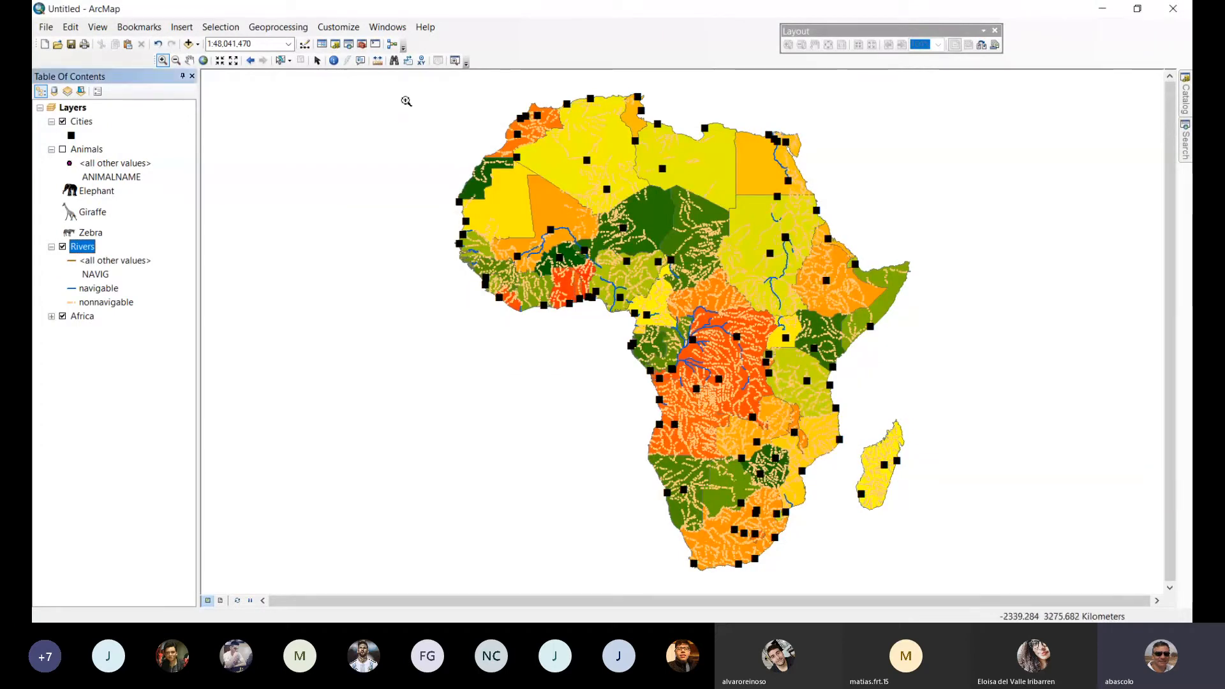
Select the Rivers features in Central Africa's close-up view and beyond by attributes, using the query "NAVIG" = 'navigable'.
left_click(161, 62)
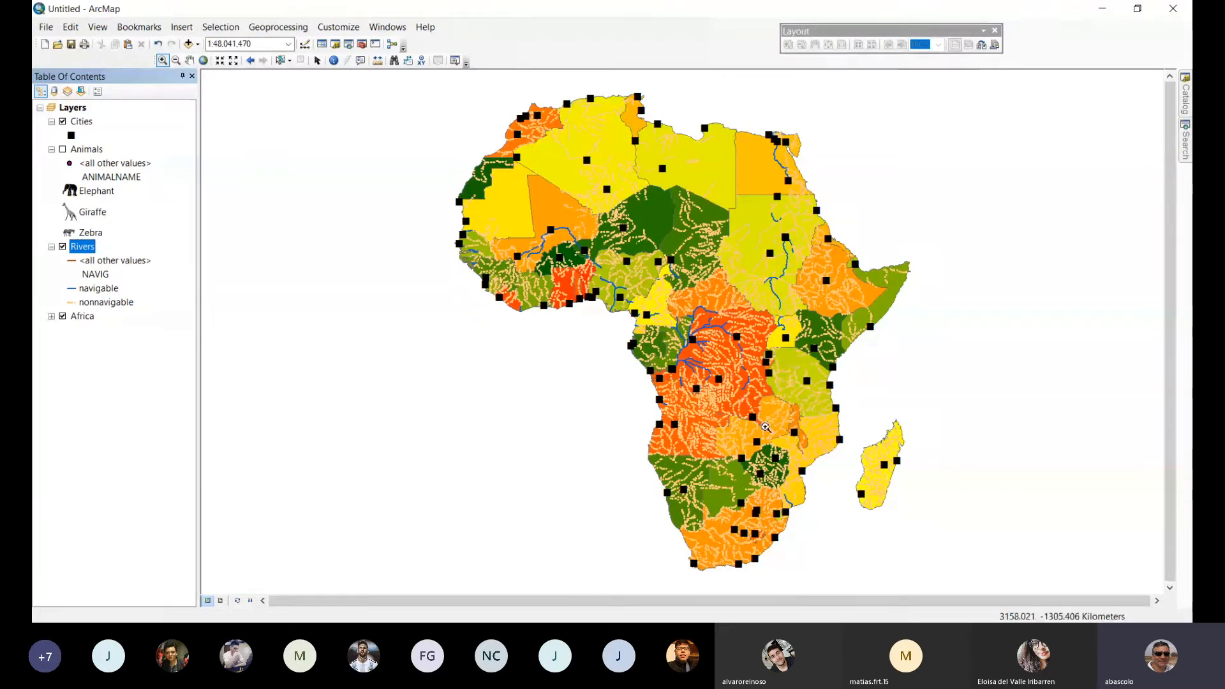
left_click_drag(618, 305, 770, 436)
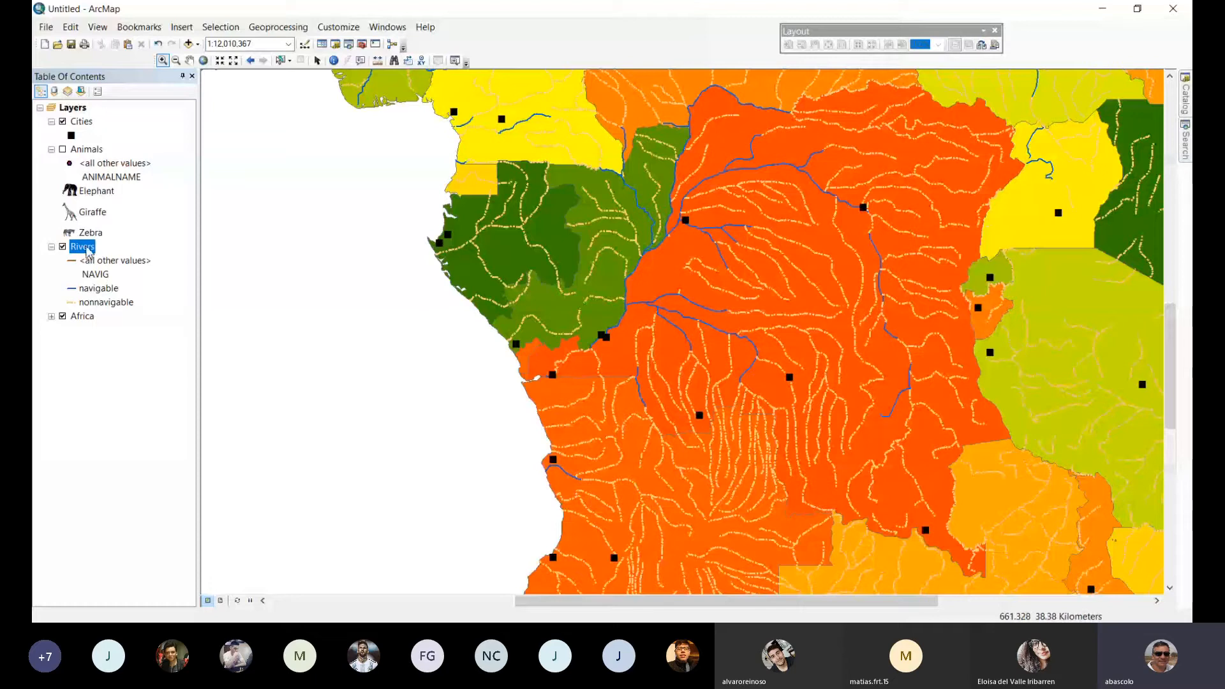
left_click(226, 30)
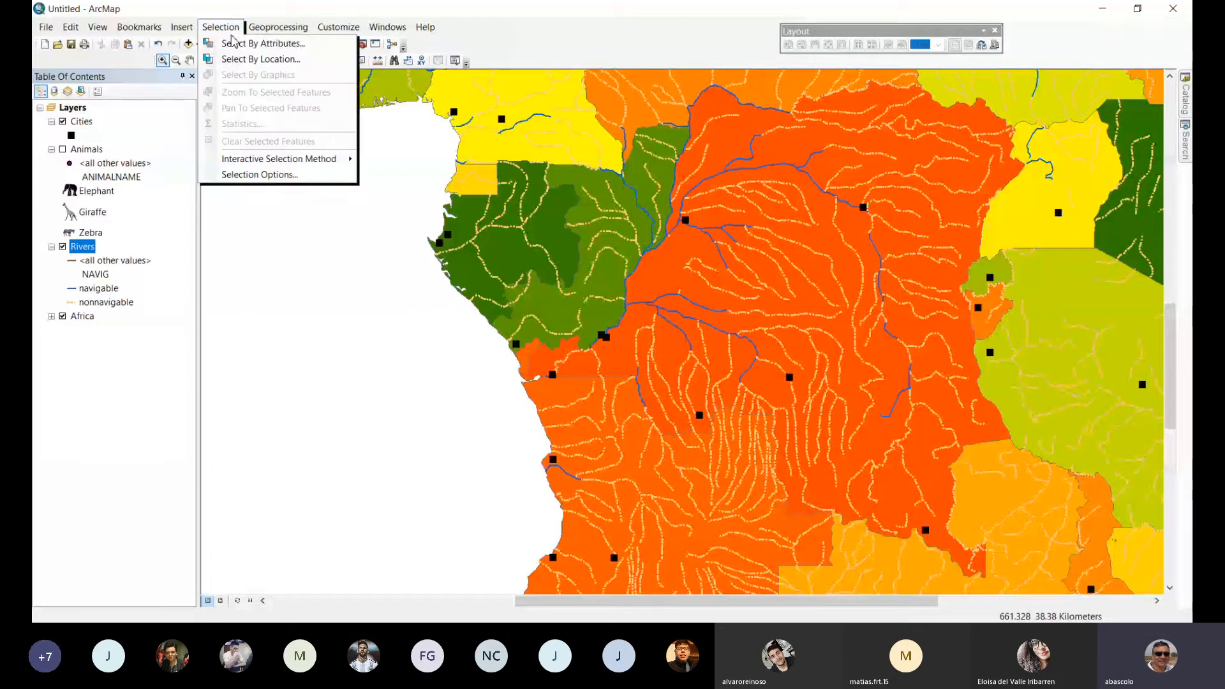
left_click(236, 45)
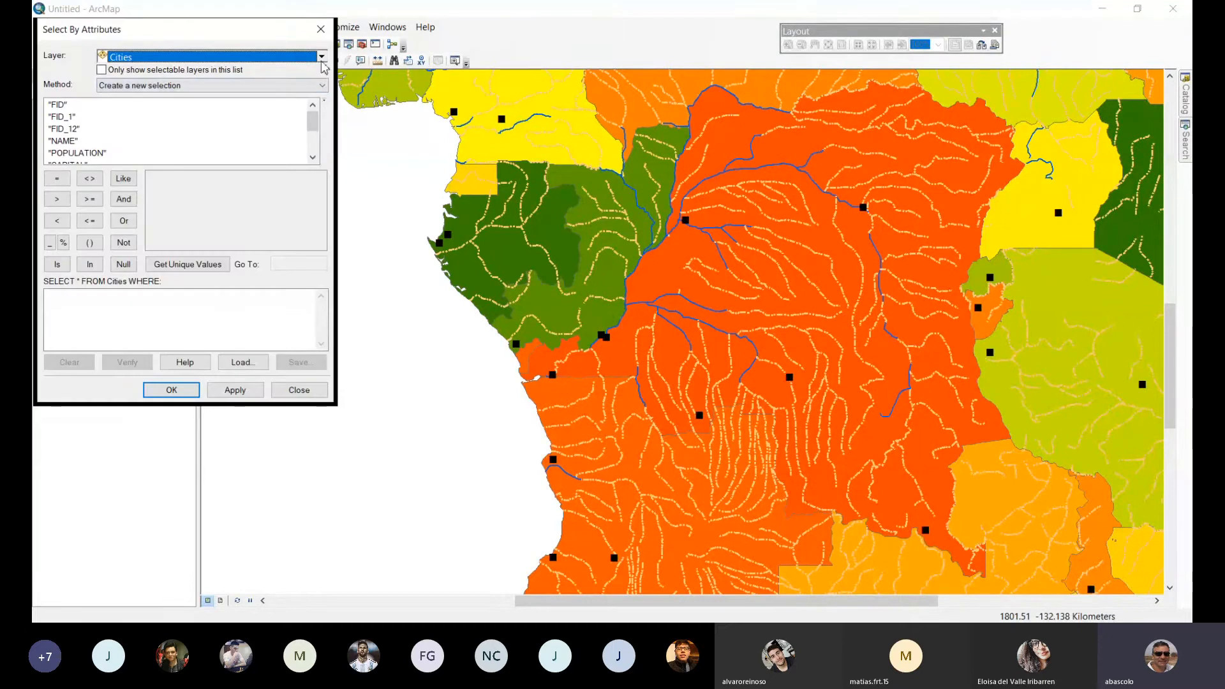
left_click(322, 59)
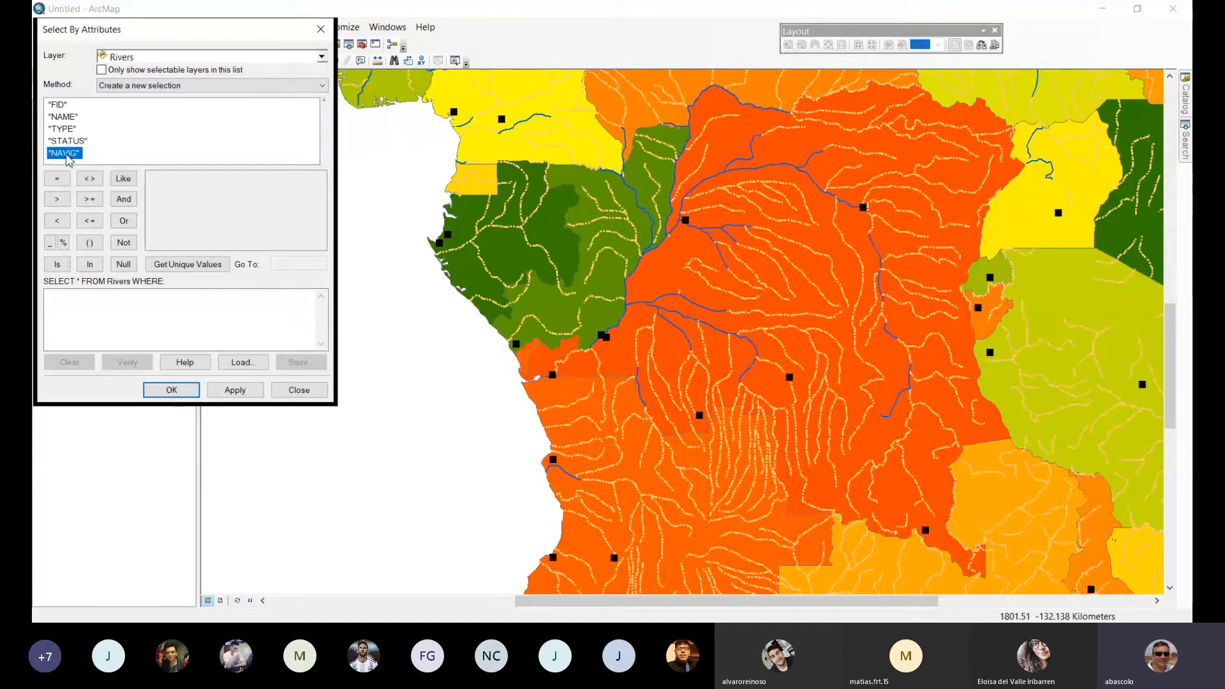
double_click(68, 153)
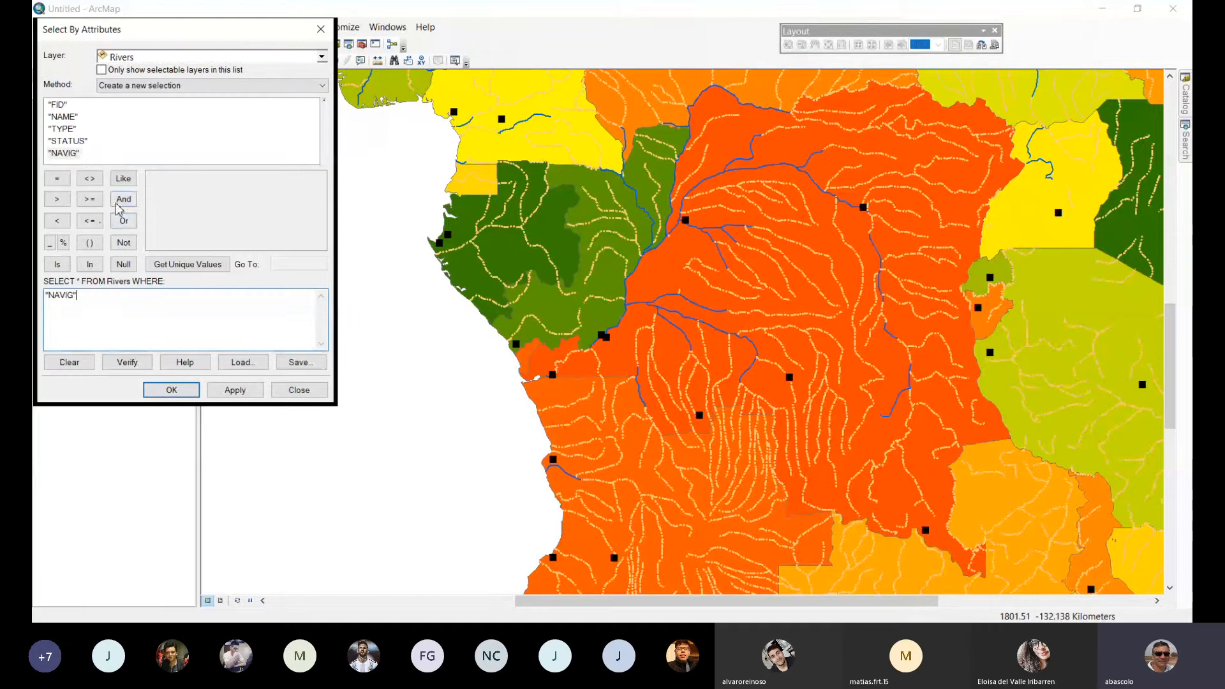
left_click(56, 180)
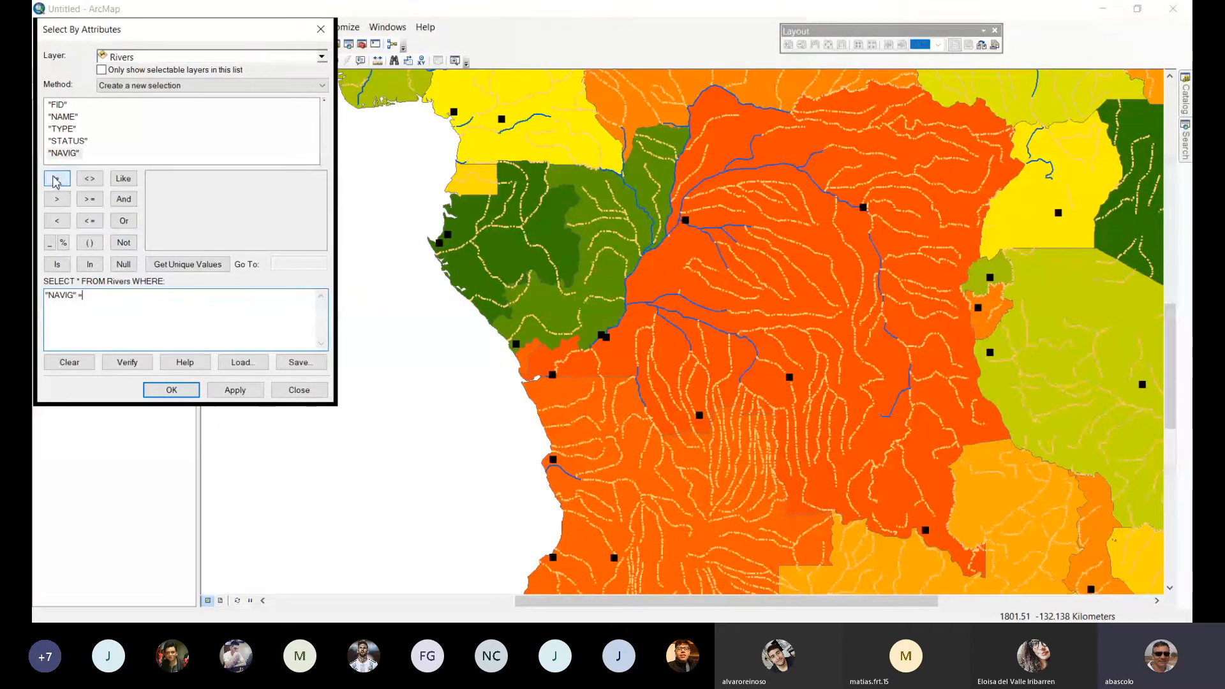
left_click(188, 264)
left_click(172, 179)
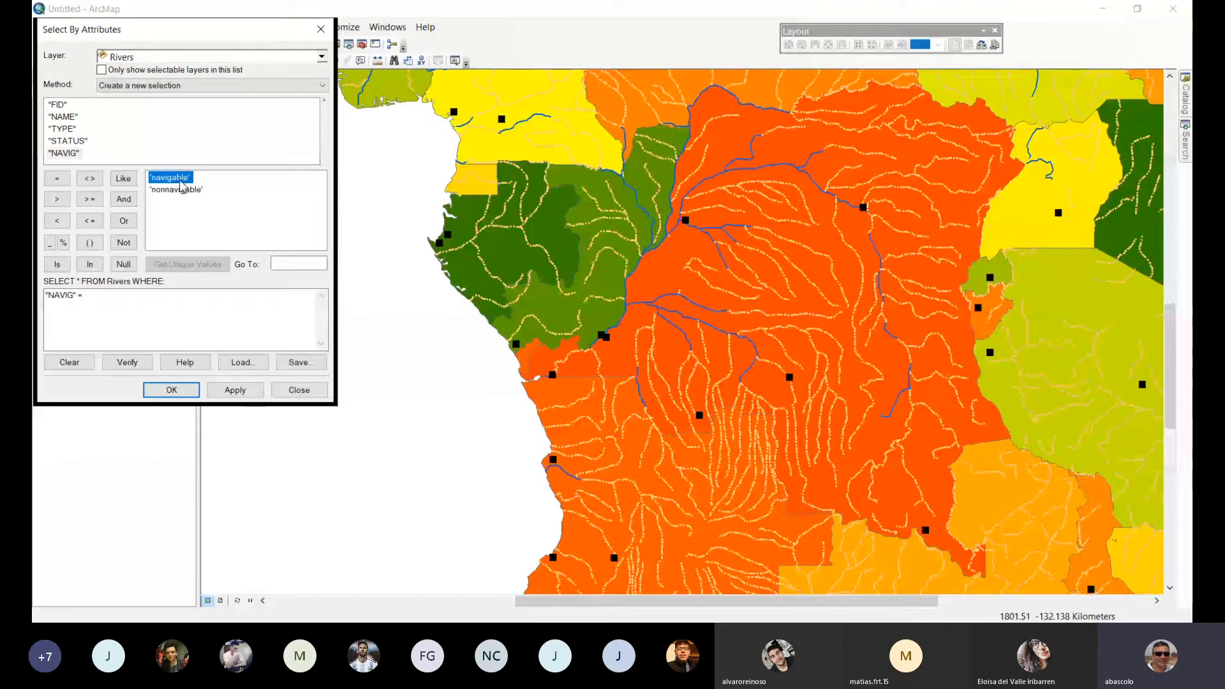
double_click(170, 178)
left_click(185, 389)
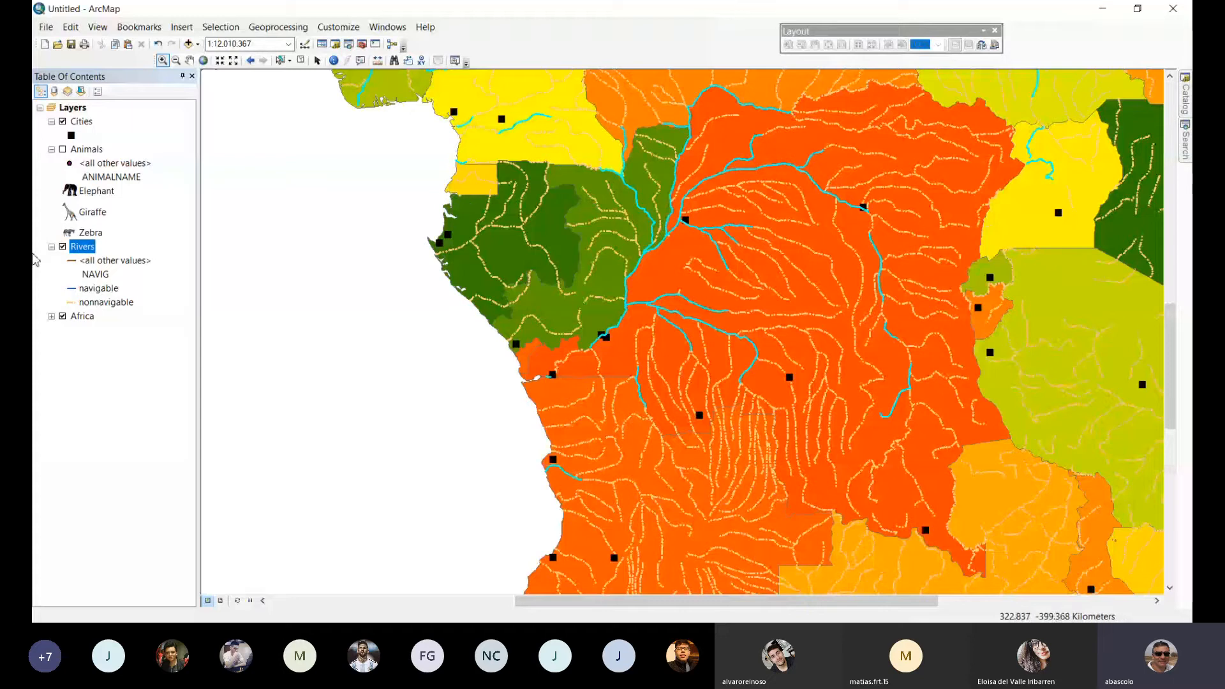
Examine the selected records in the Rivers attribute table, close it, and view the selected rivers at the map's full extent.
right_click(92, 247)
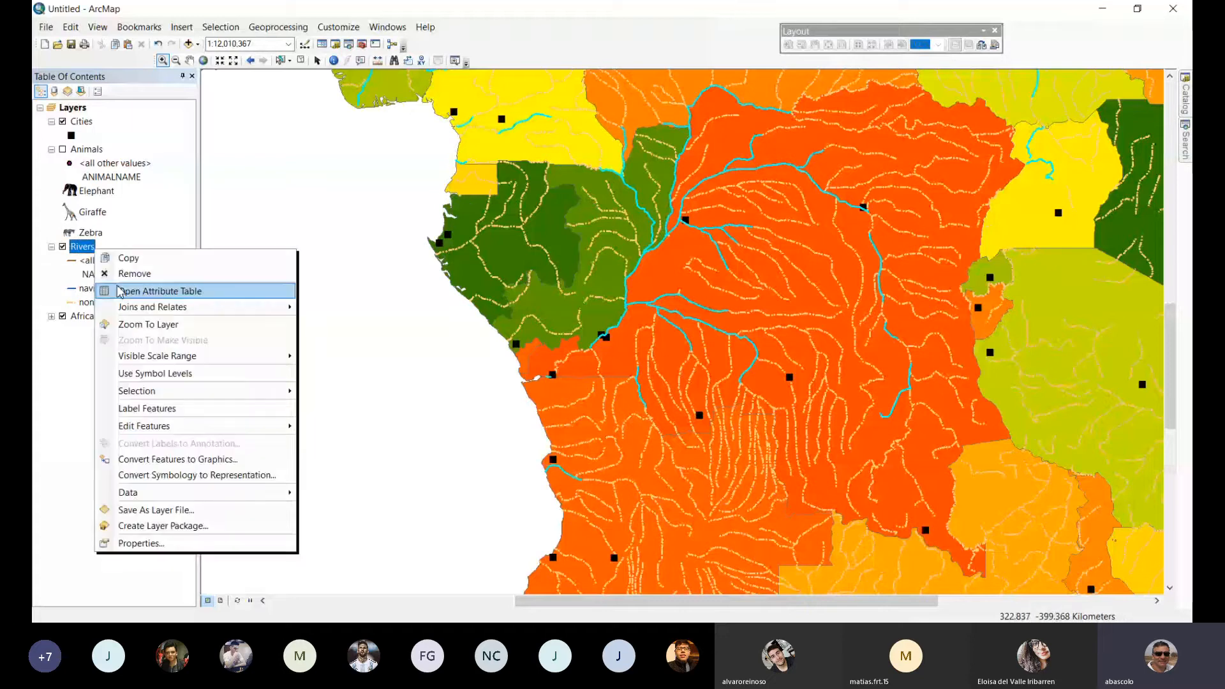
left_click(120, 292)
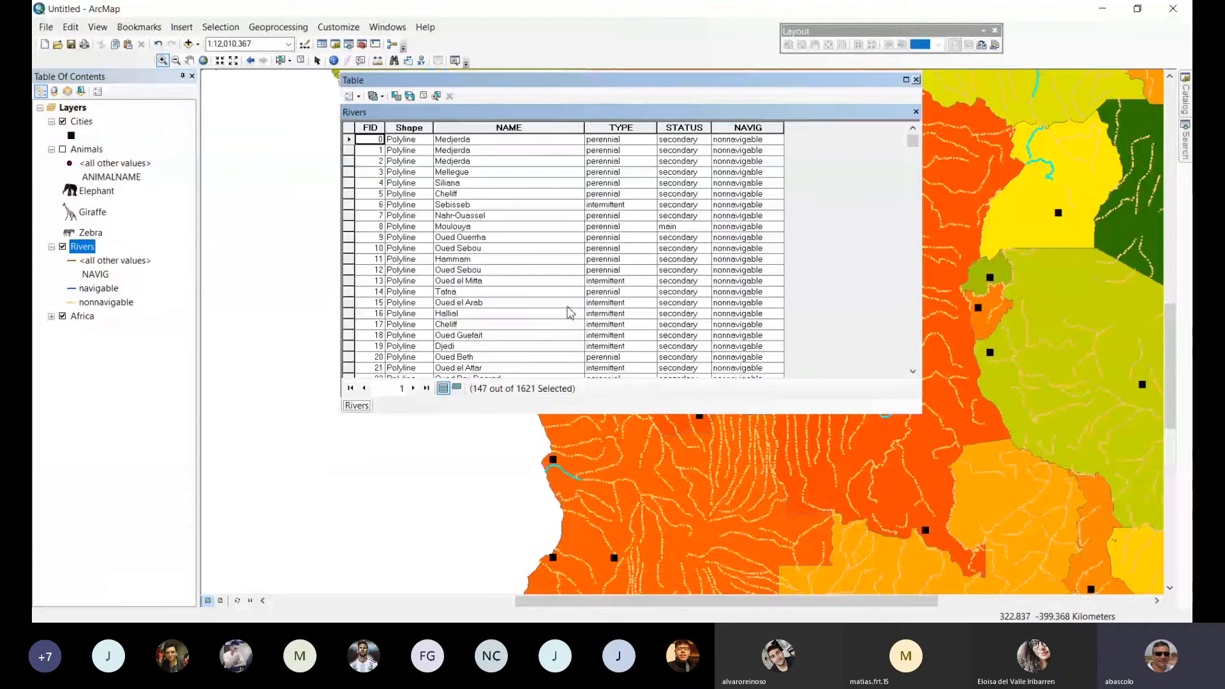
left_click_drag(913, 140, 913, 257)
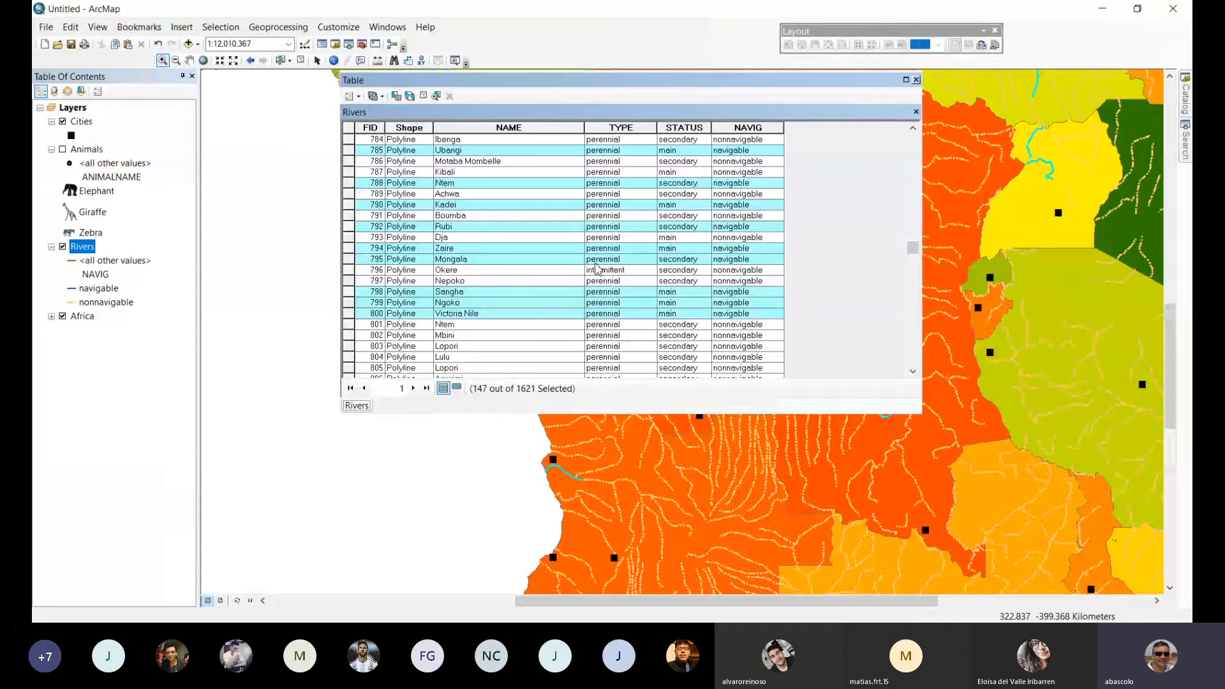
scroll(680, 290, "down", 1)
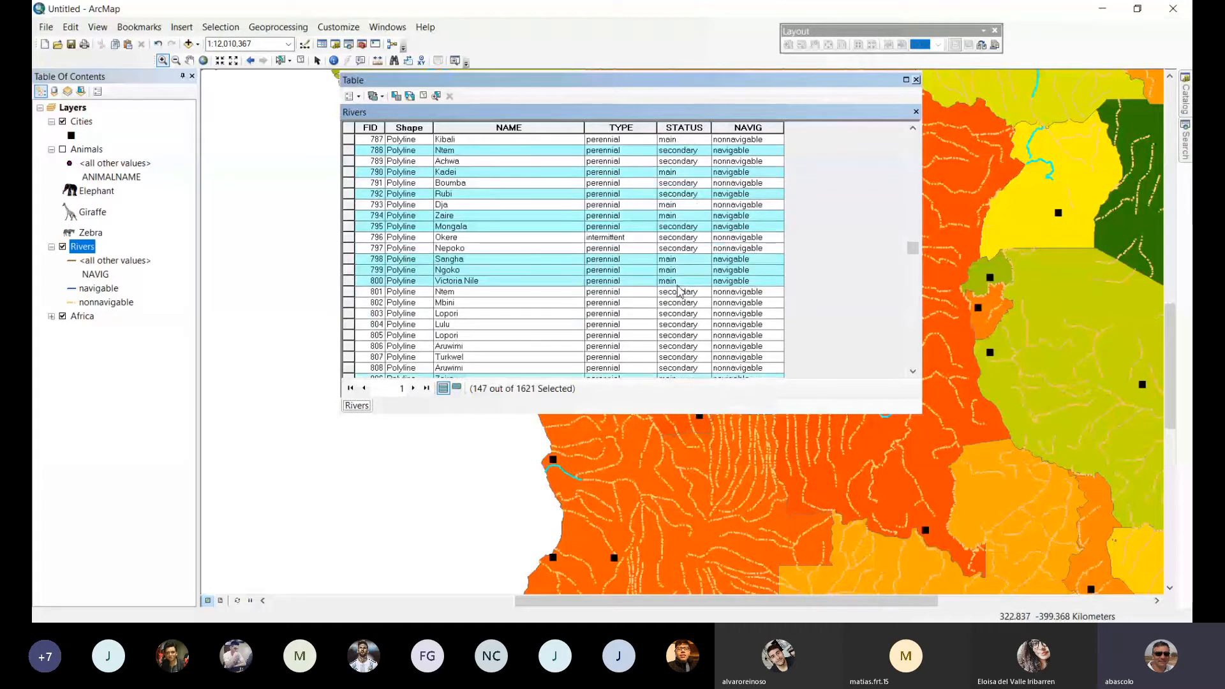
scroll(680, 290, "down", 8)
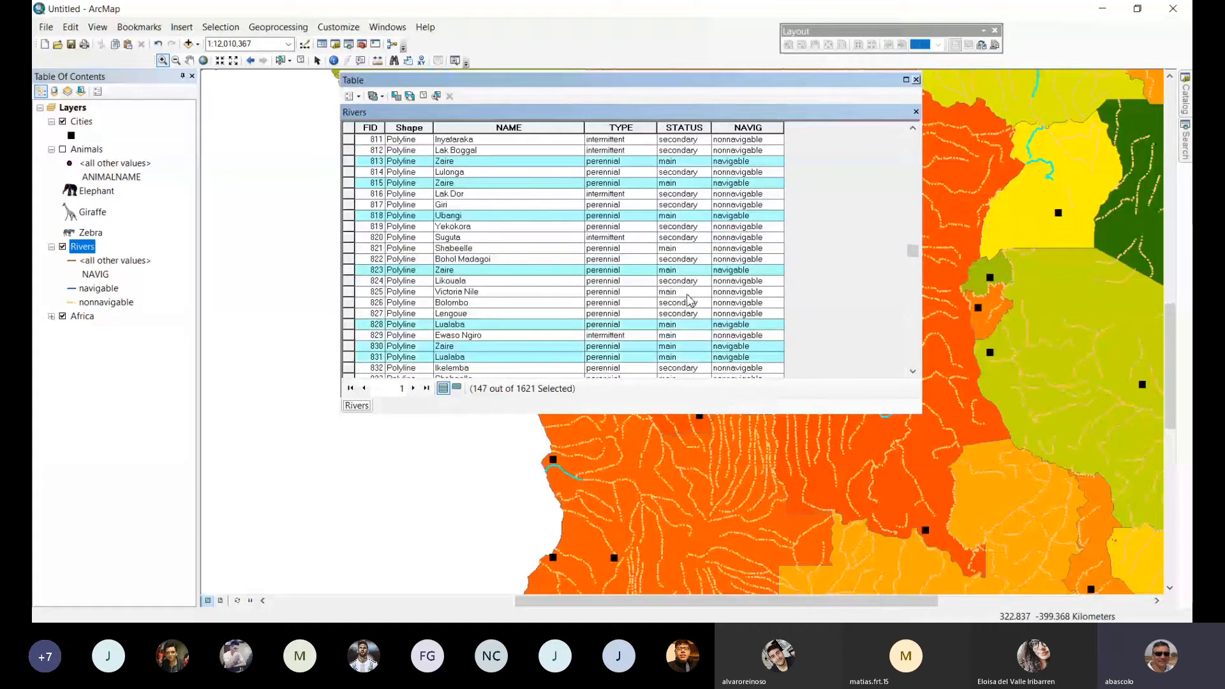
left_click(916, 80)
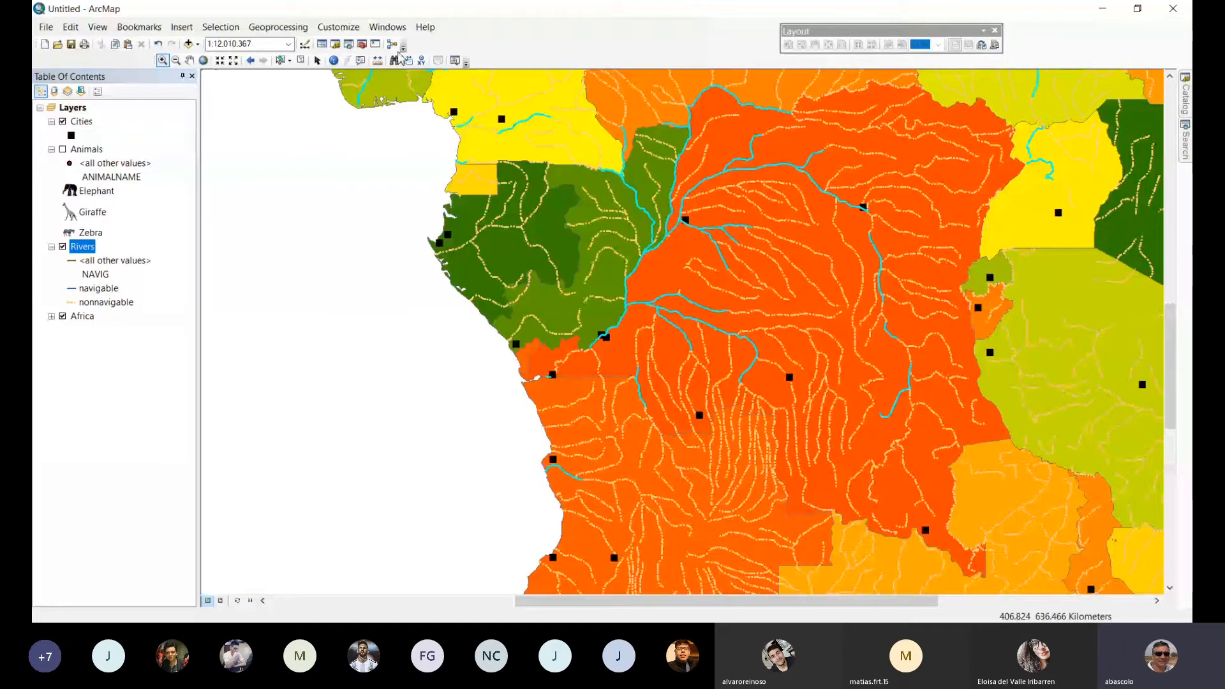
left_click(203, 60)
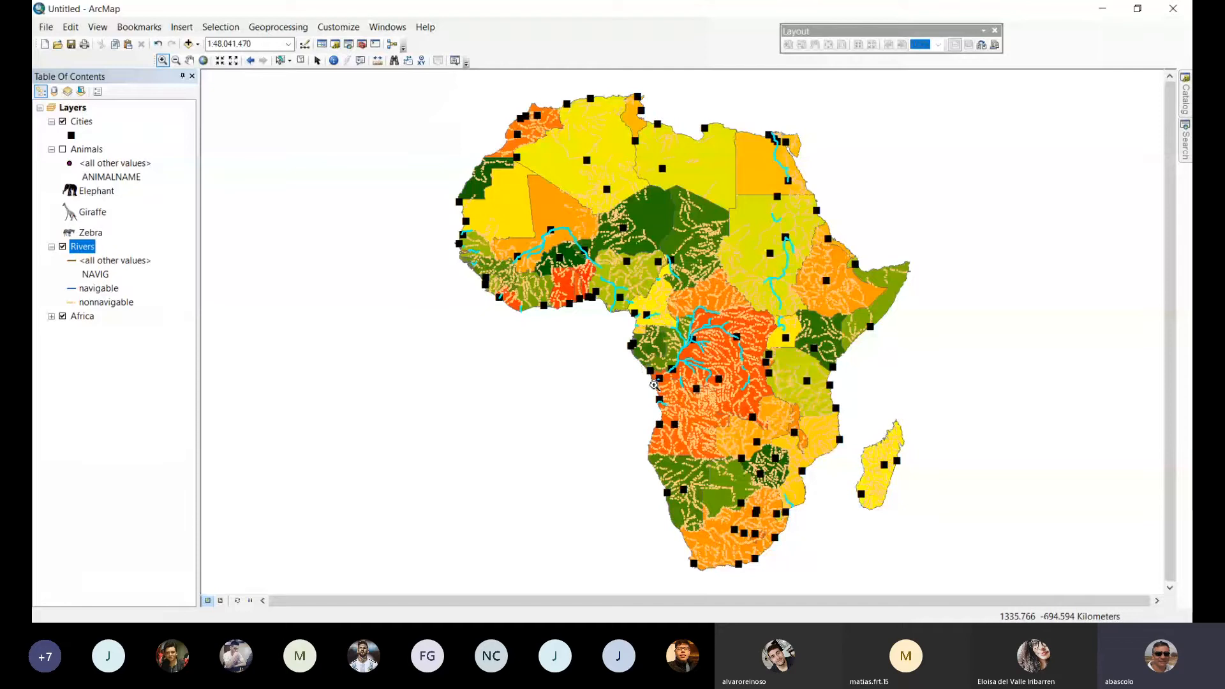
Hide the Rivers layer and switch the Africa layer's symbology to graduated colors.
left_click(62, 247)
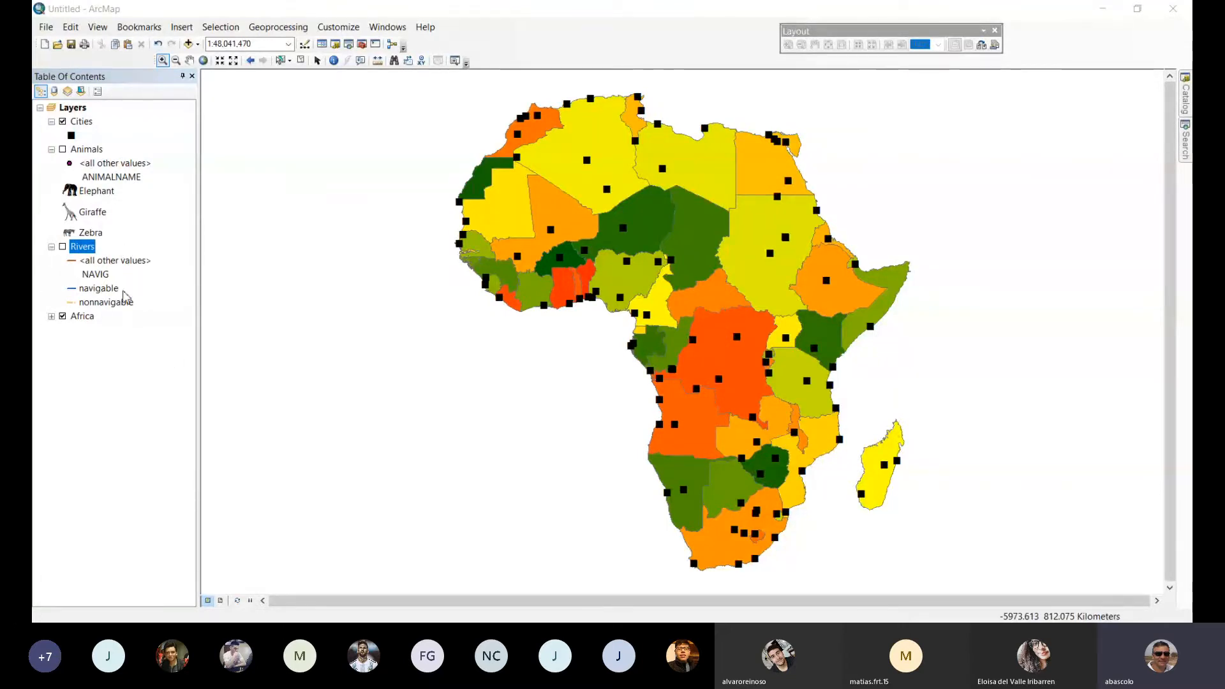
left_click(85, 317)
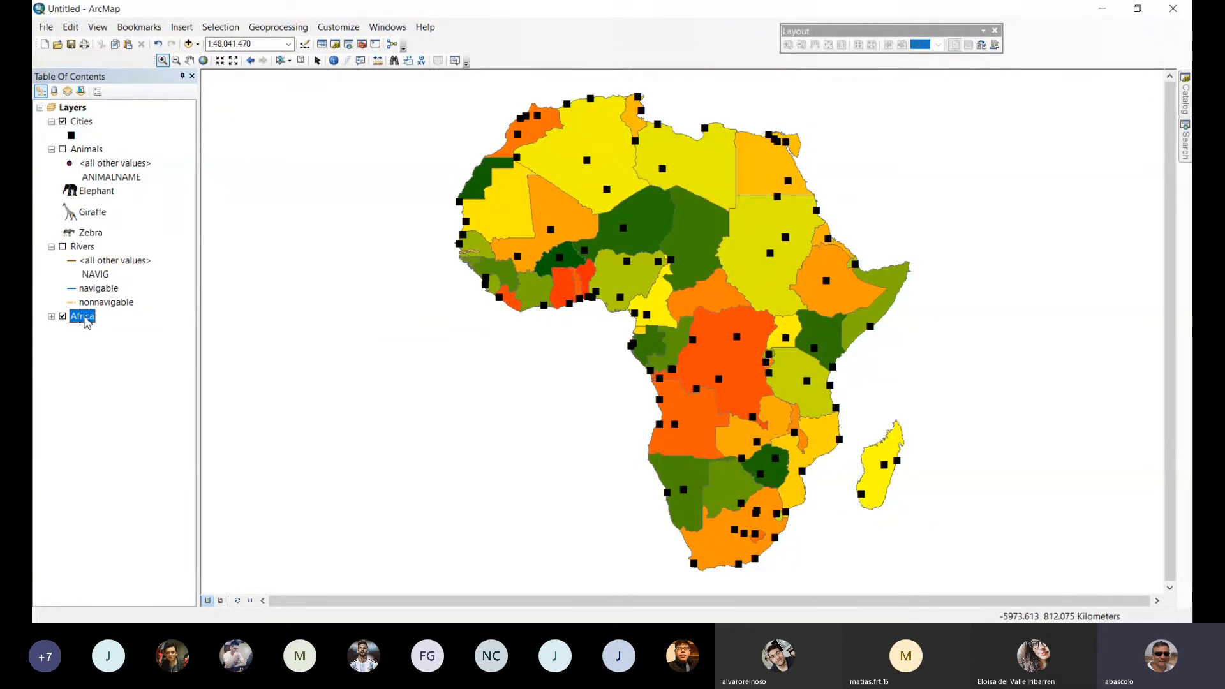
left_click(86, 317)
key("Return")
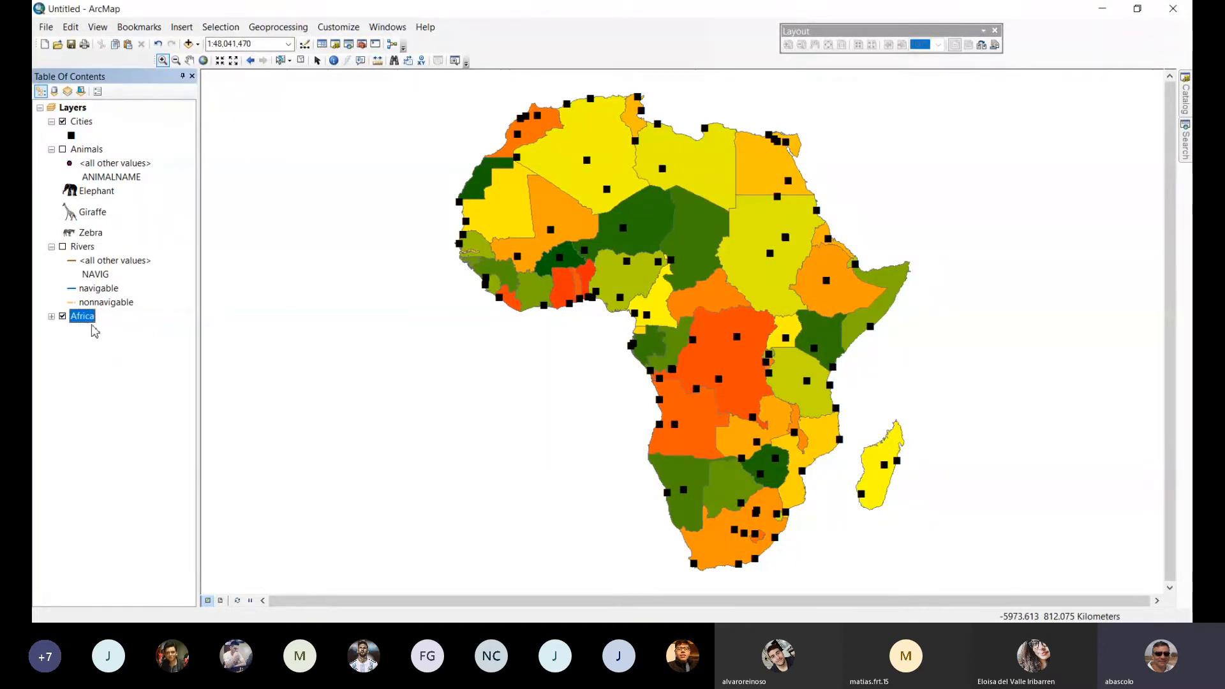
double_click(83, 317)
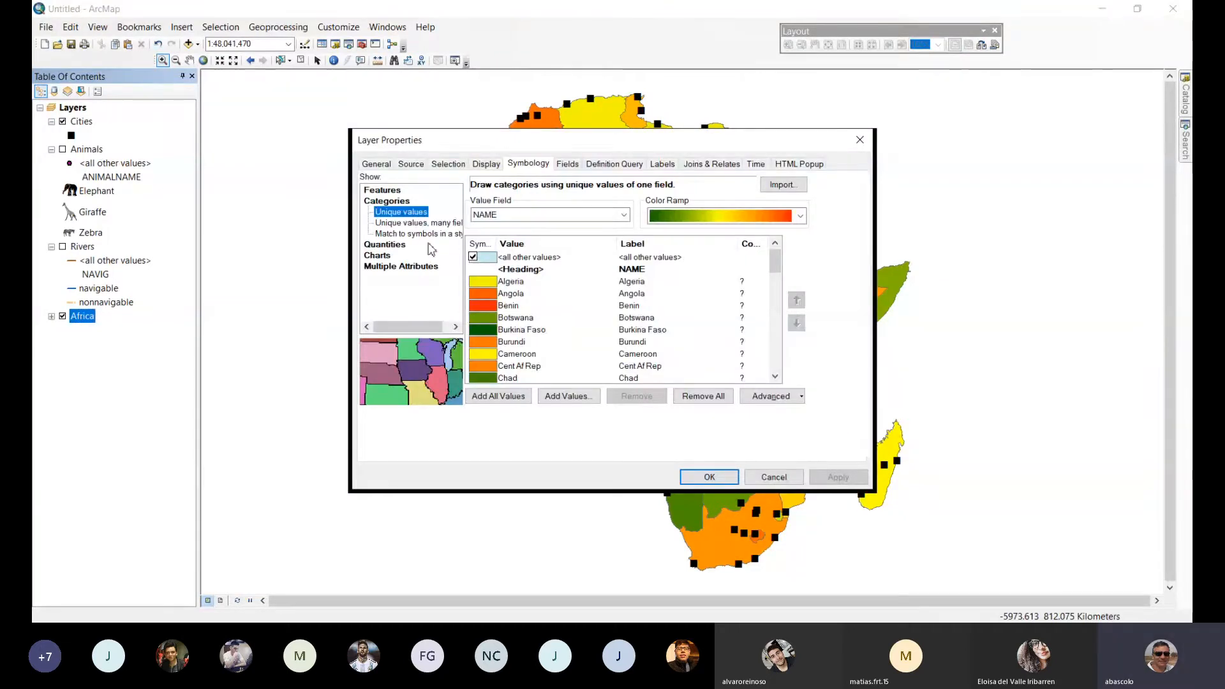
left_click(386, 245)
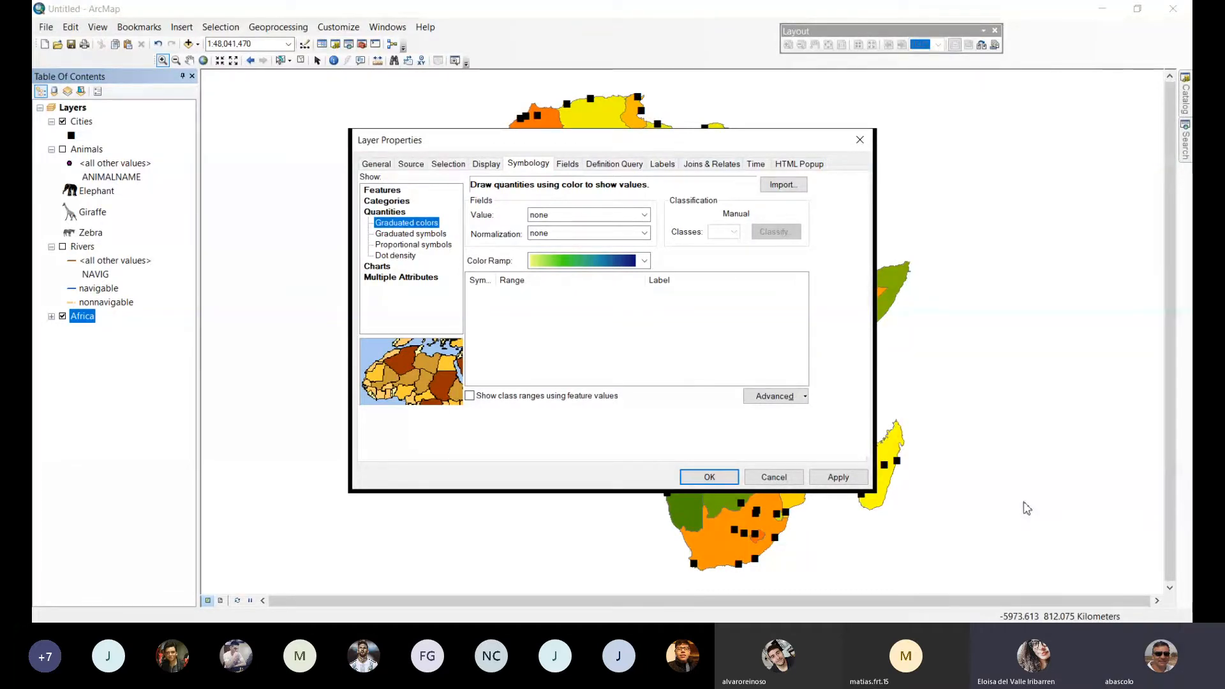
Set POP2000 as the value field of Africa's graduated colors and apply the symbology.
left_click(731, 633)
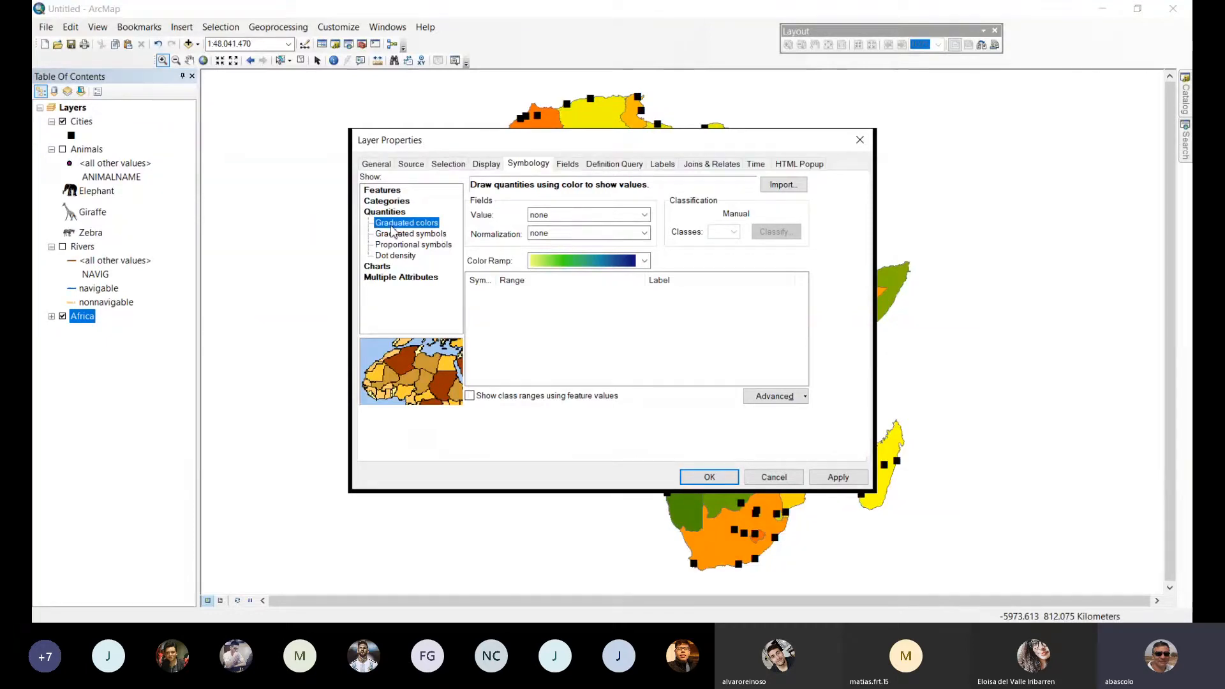
left_click(645, 215)
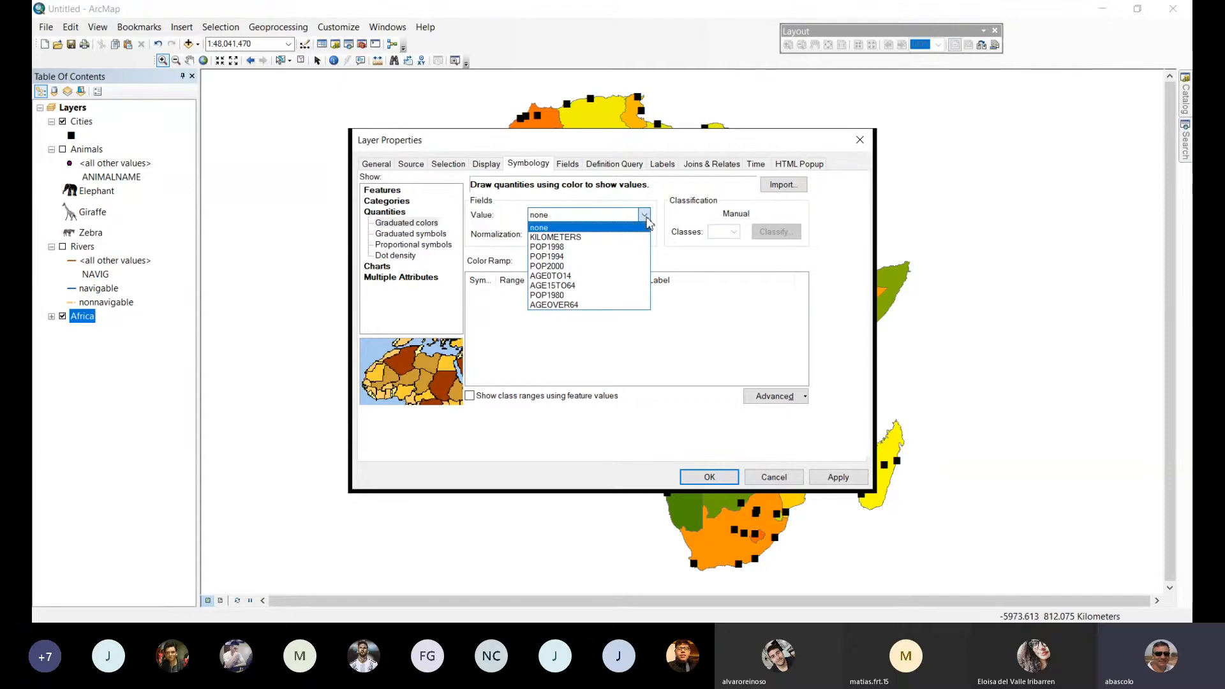
left_click(583, 266)
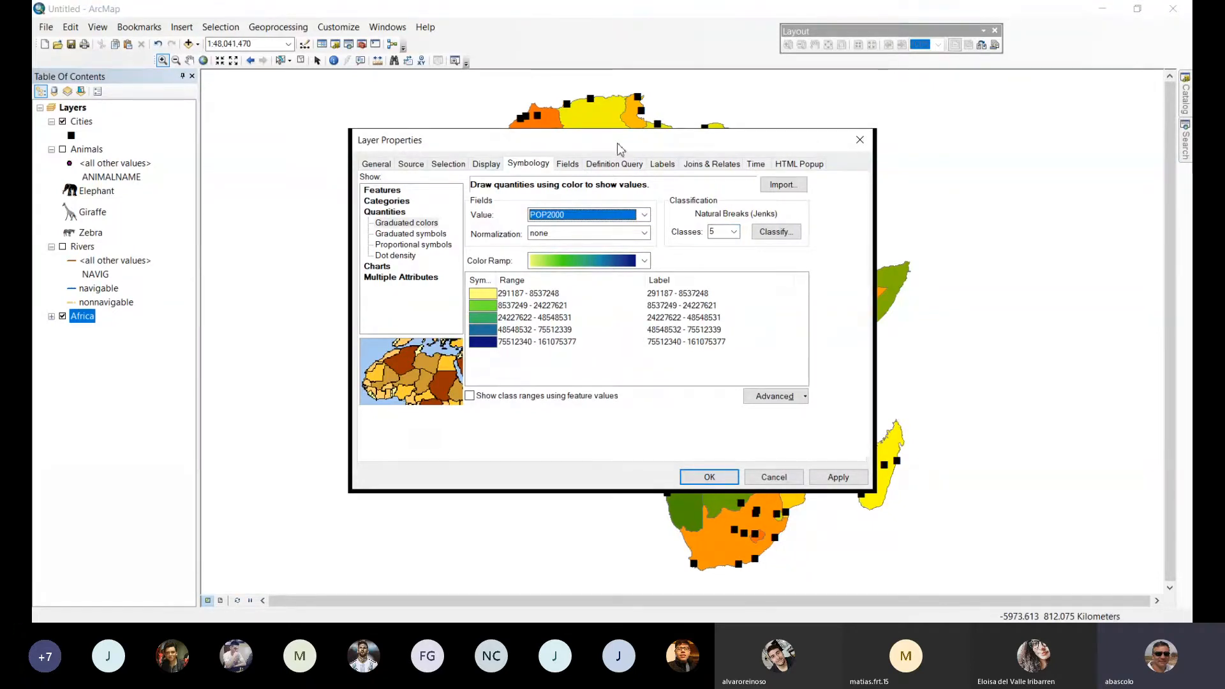
left_click_drag(618, 148, 615, 95)
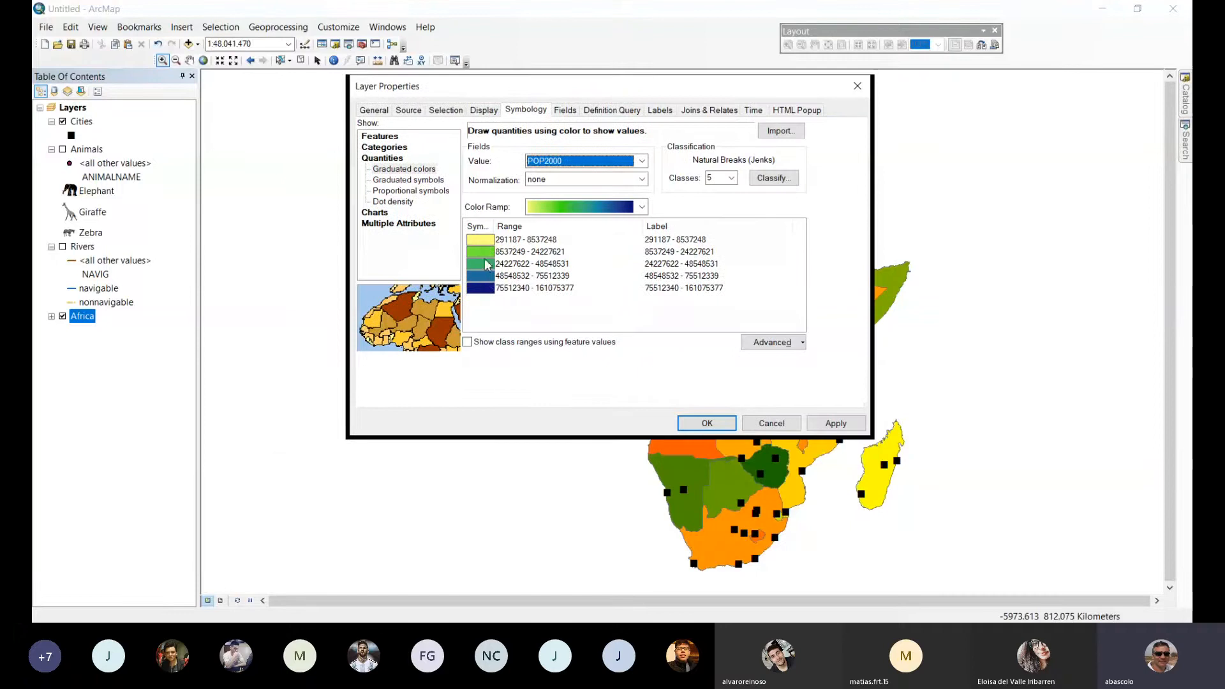
left_click(842, 428)
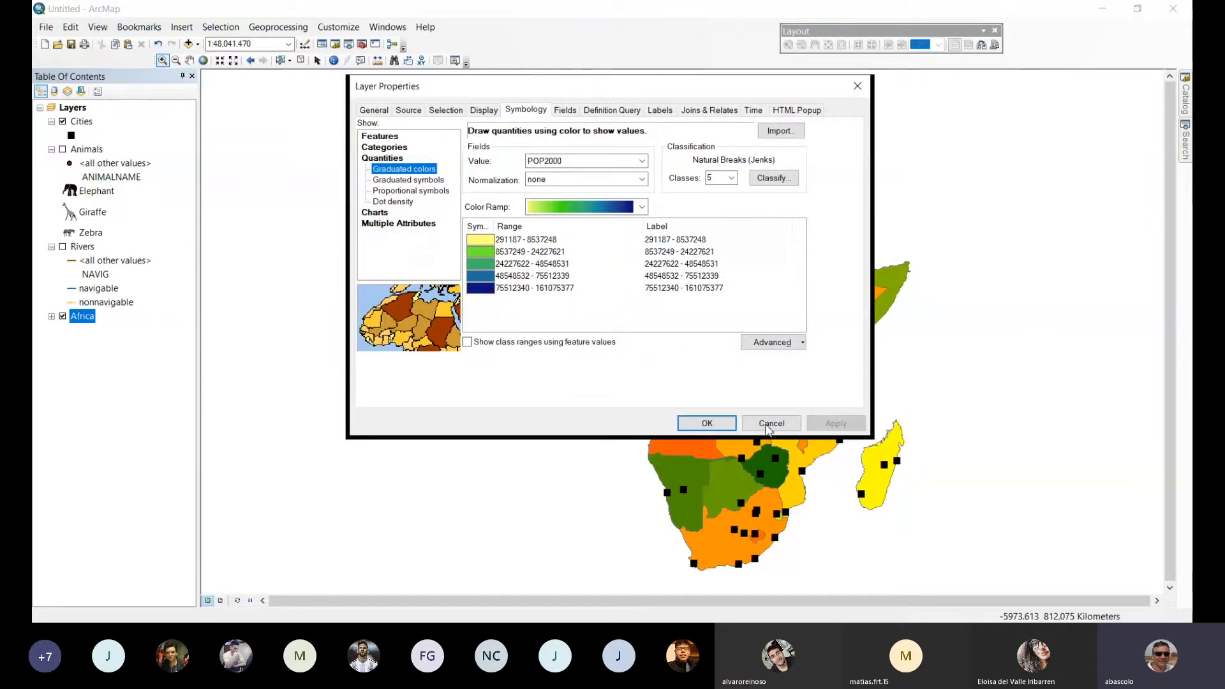
left_click(707, 424)
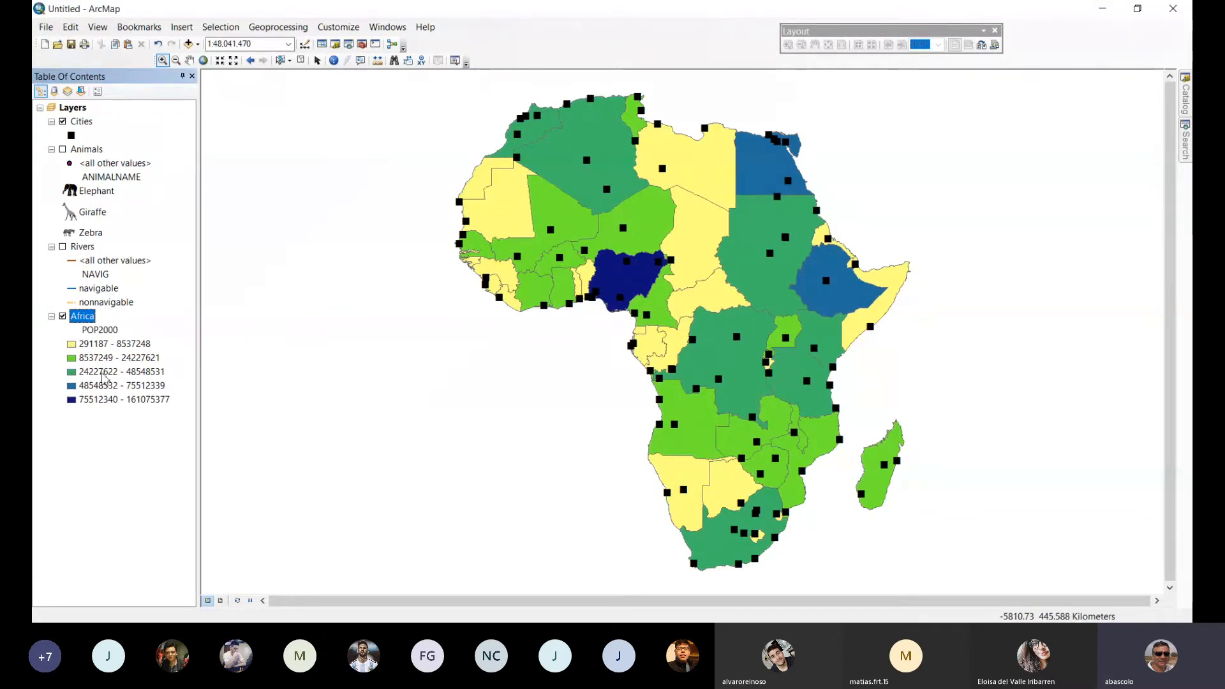
Change the color ramp of Africa's POP2000 classes to yellow-to-red and apply it to the map.
double_click(88, 317)
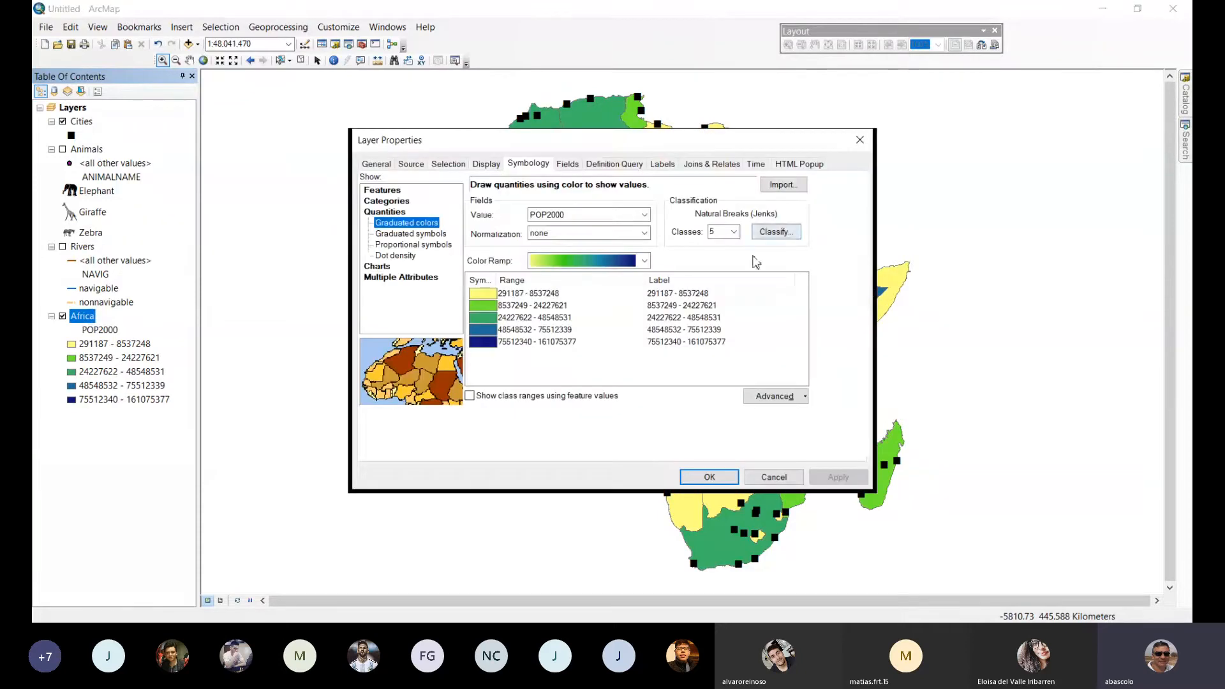
left_click(645, 260)
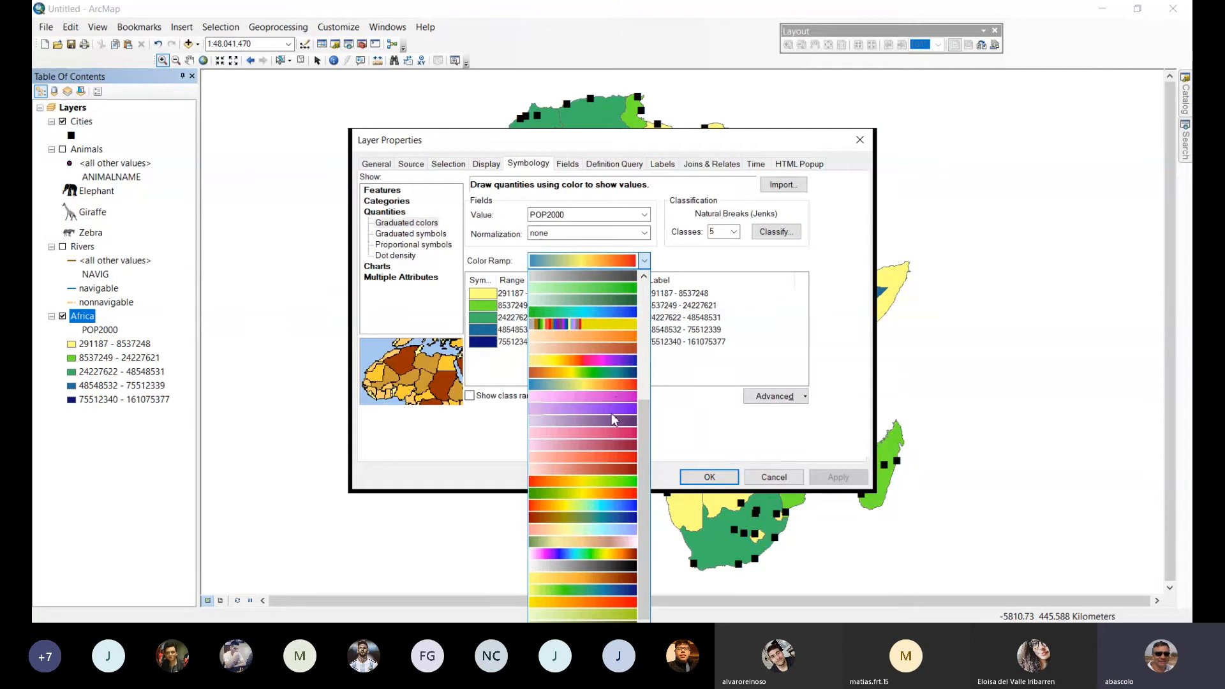
left_click(620, 484)
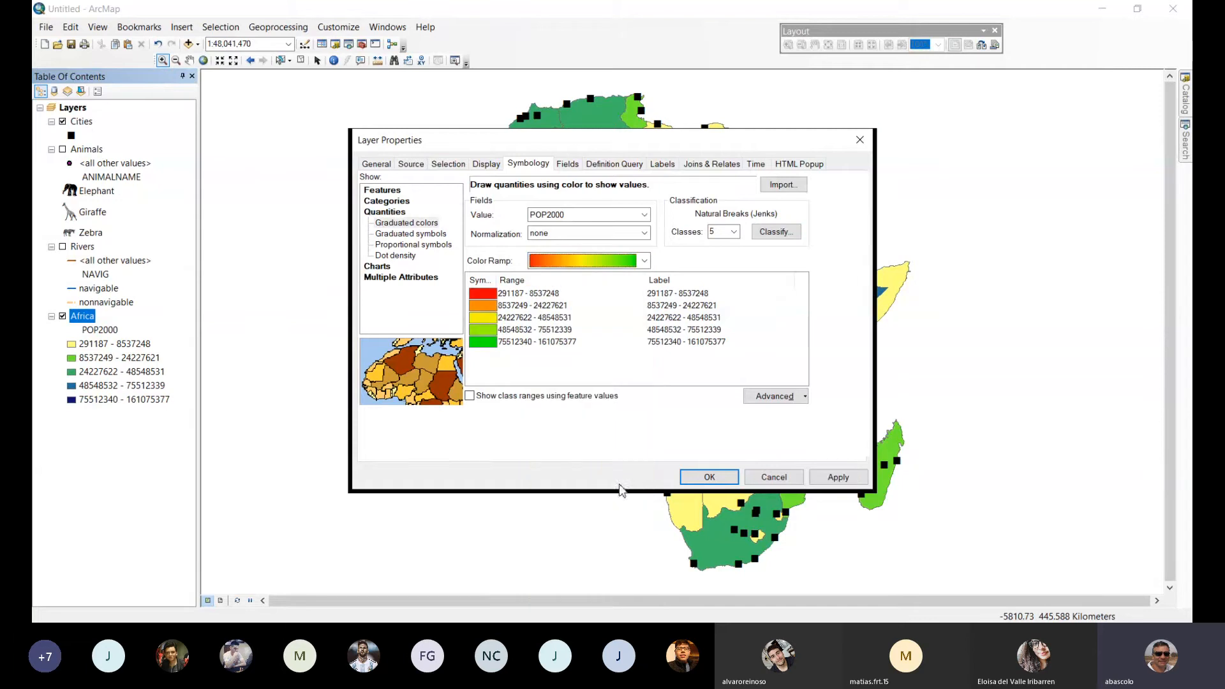
left_click(645, 263)
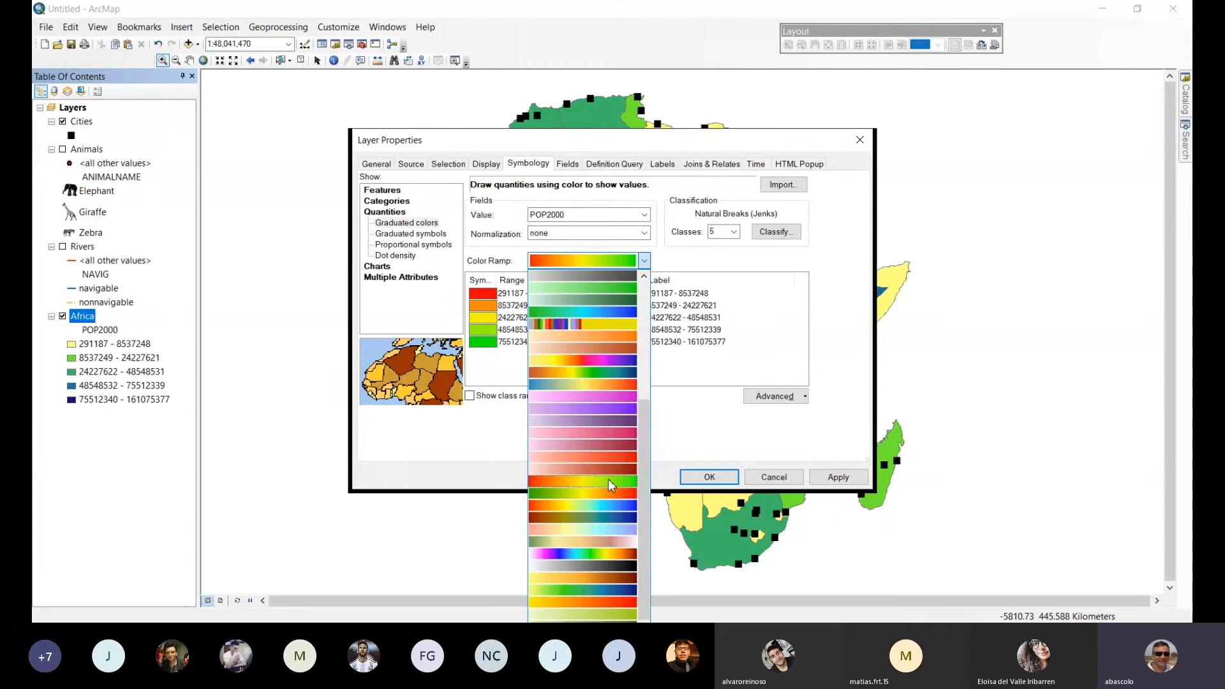
left_click(598, 596)
left_click(709, 477)
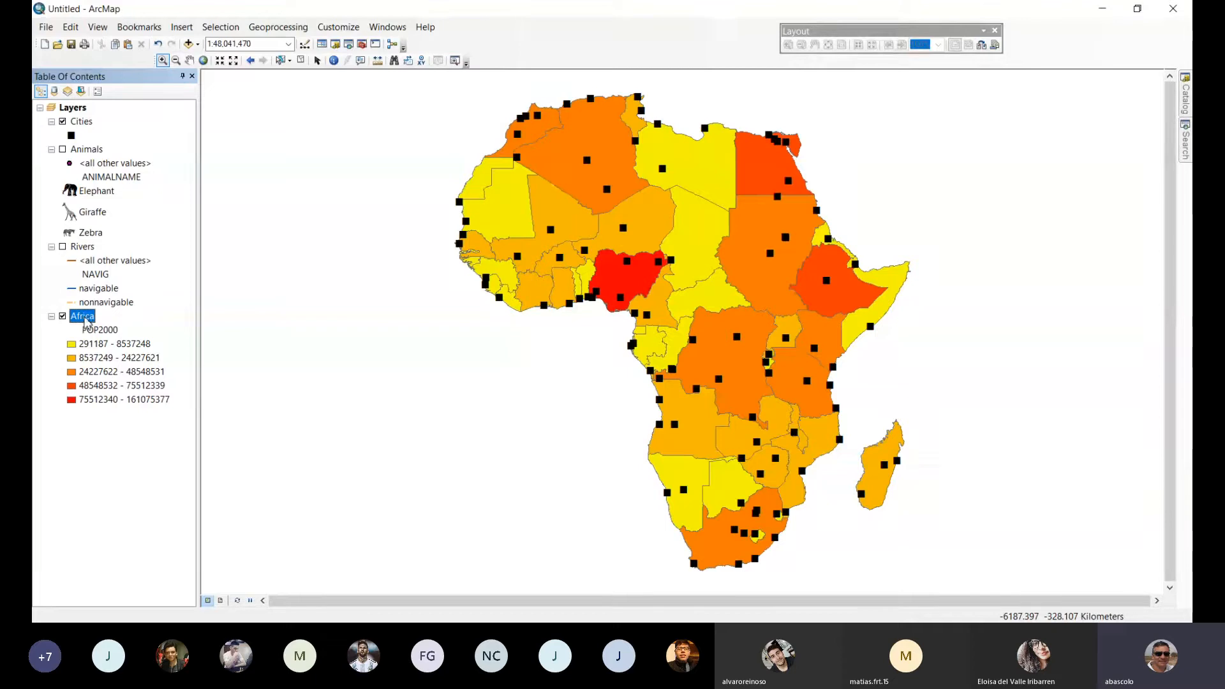
Duplicate the Africa layer by copying it and pasting it into the Layers data frame.
right_click(87, 322)
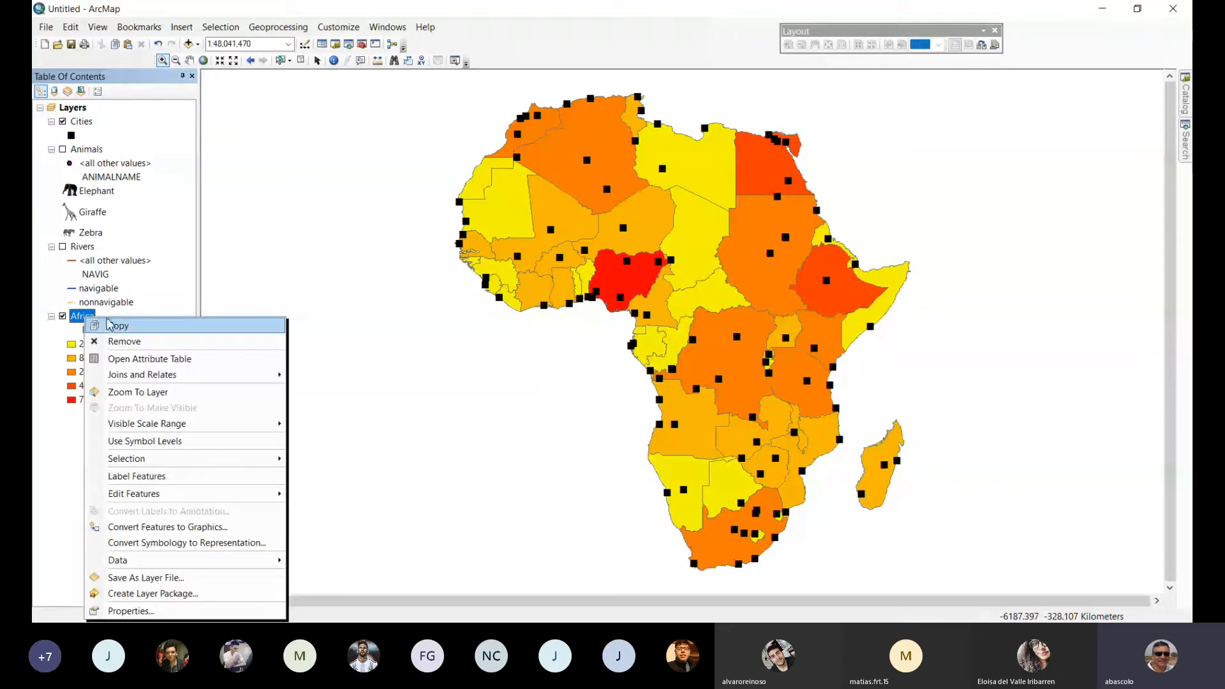
left_click(113, 330)
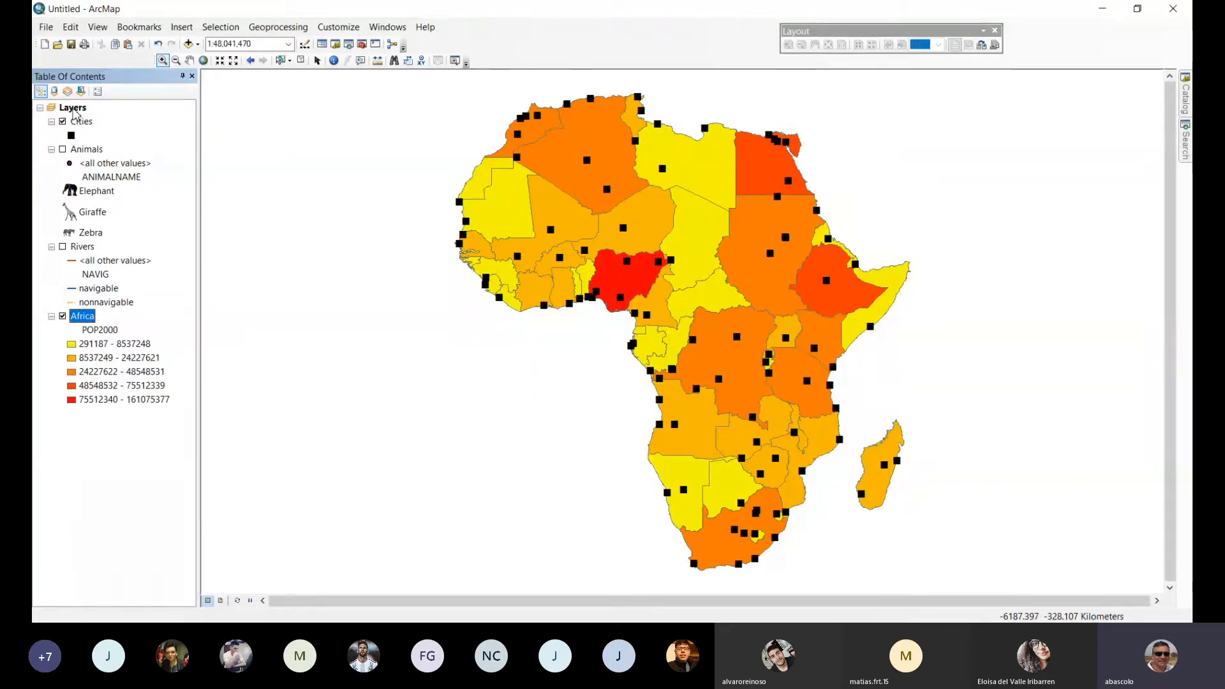
left_click(74, 110)
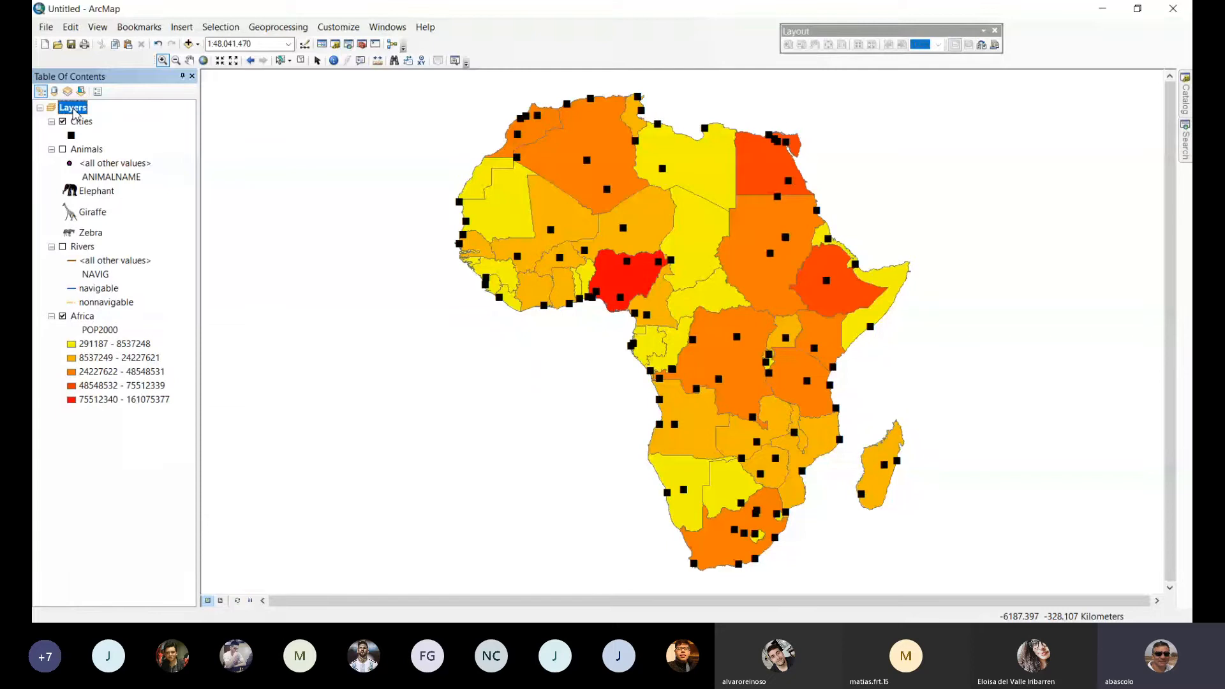
right_click(74, 112)
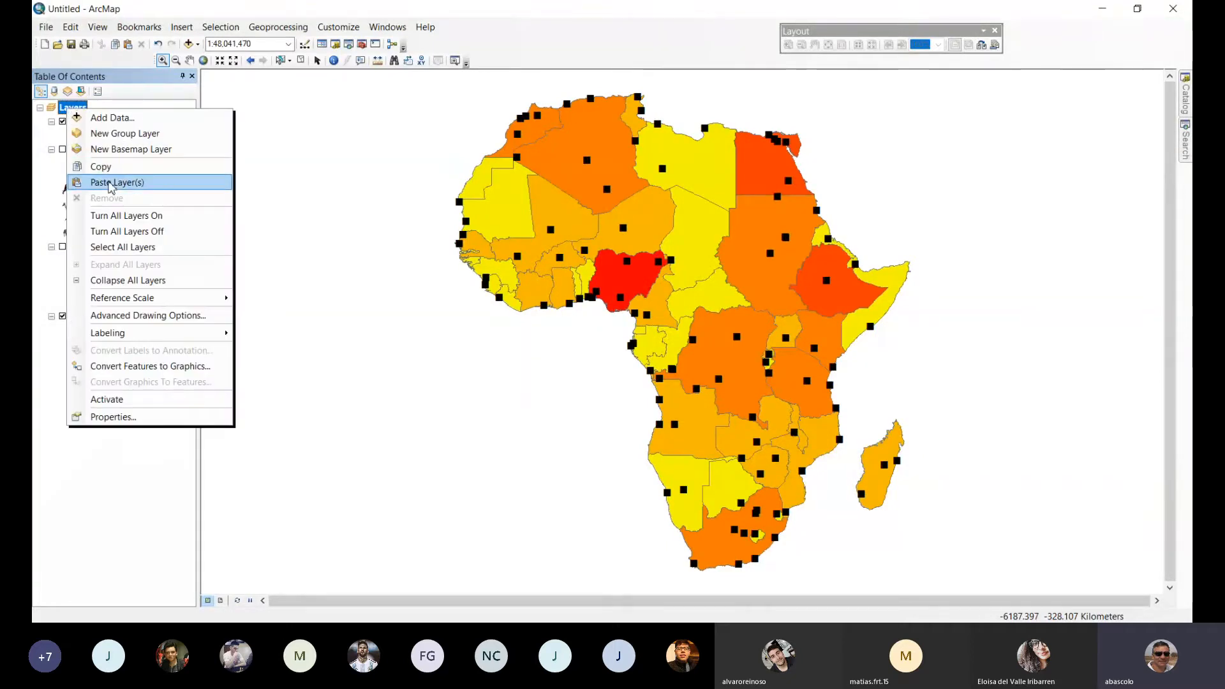
left_click(109, 183)
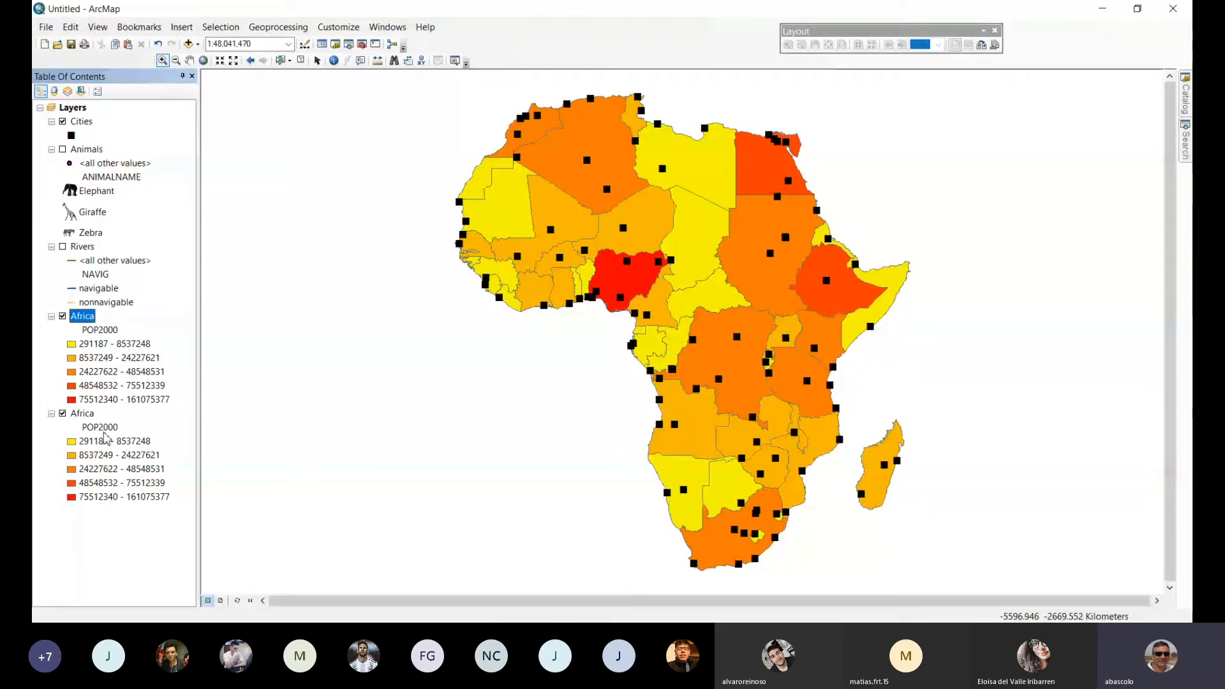
Hide the upper Africa layer and normalize the lower Africa layer's POP2000 symbology by KILOMETERS.
left_click(63, 316)
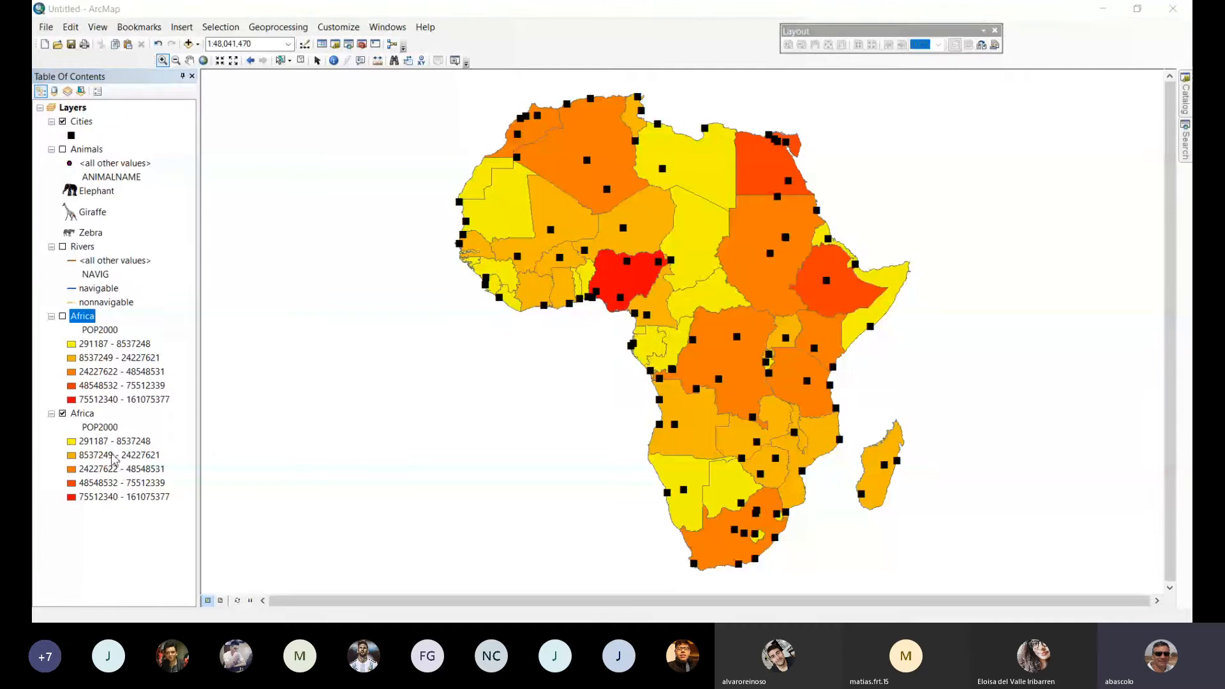
left_click(85, 418)
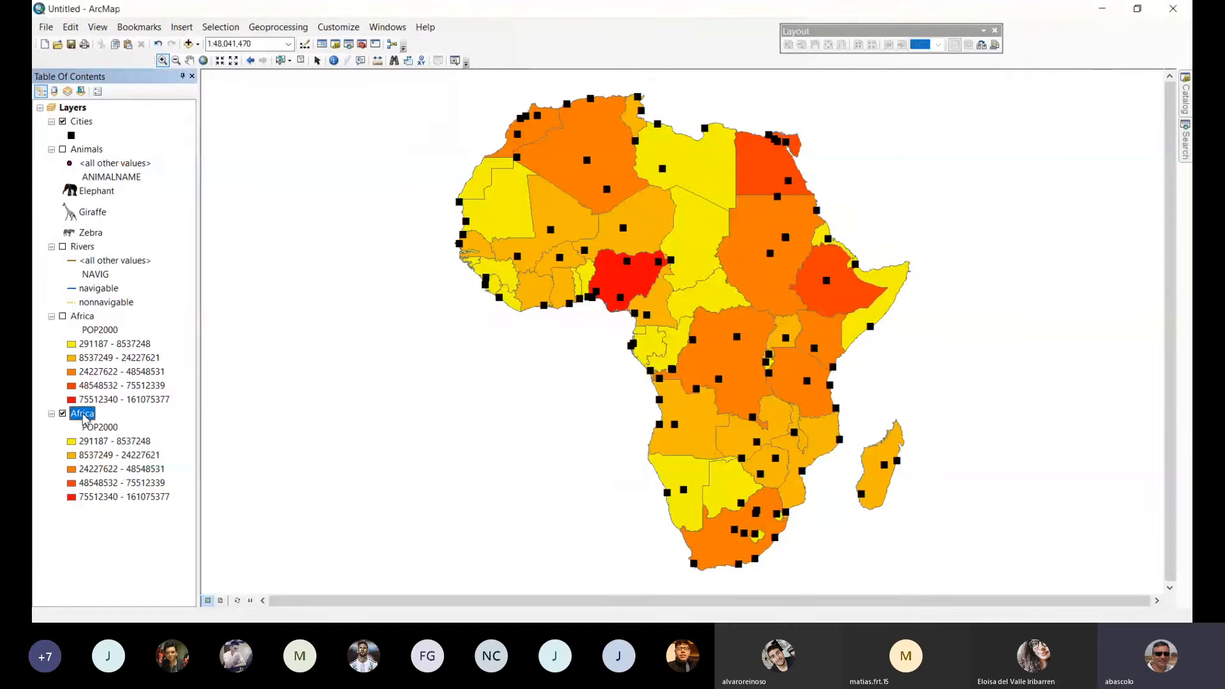
double_click(85, 418)
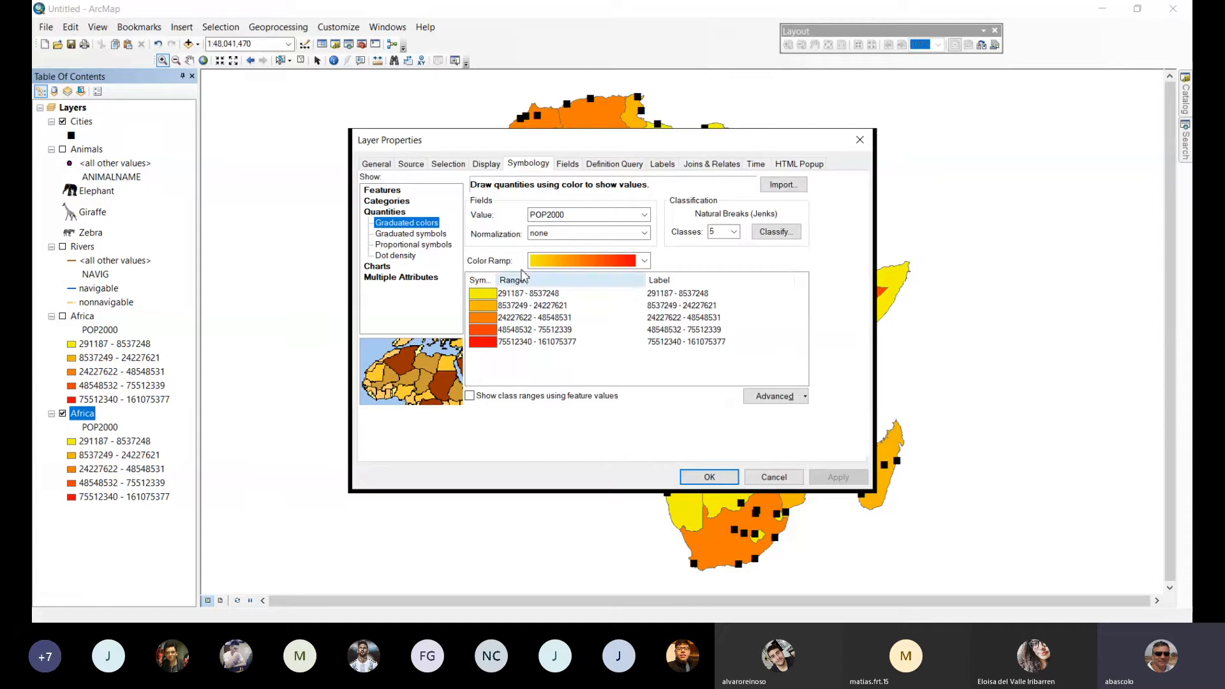
left_click(644, 233)
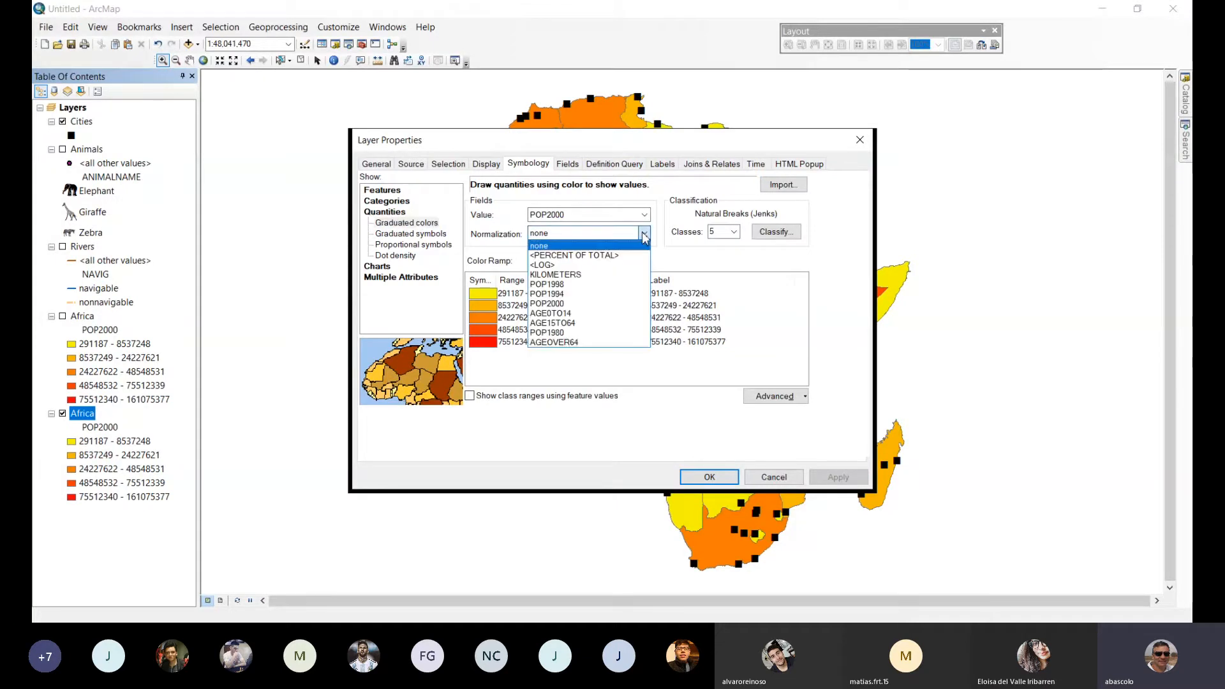
left_click(583, 276)
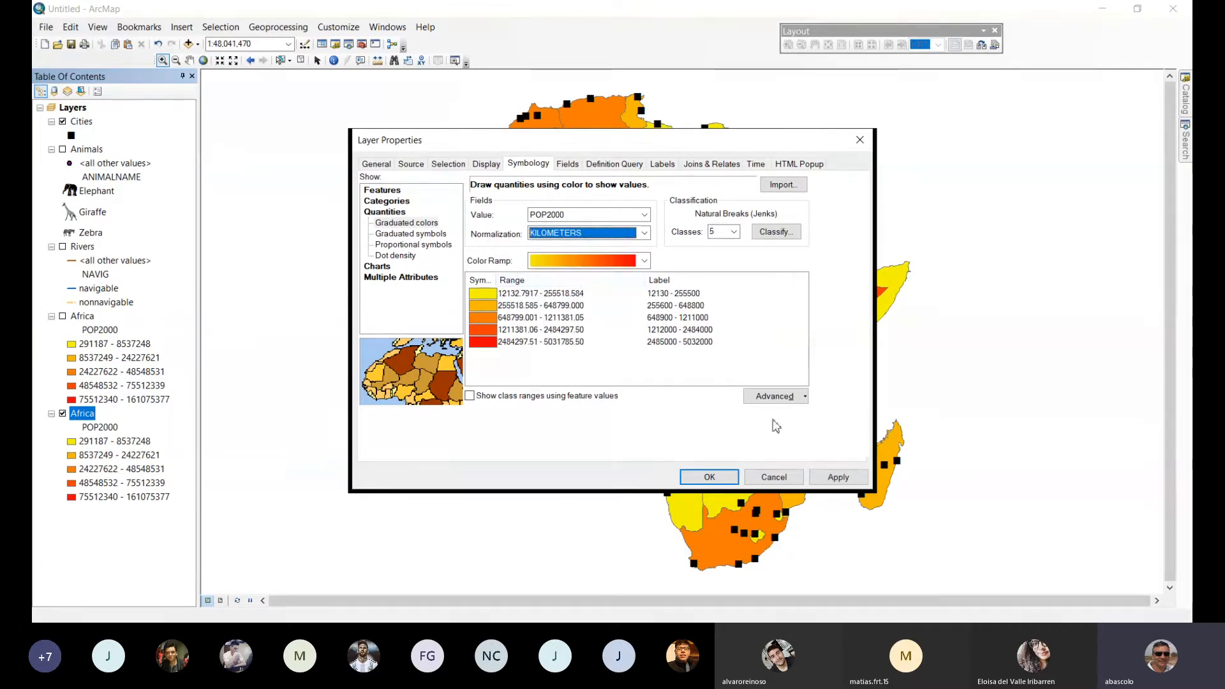
left_click(641, 240)
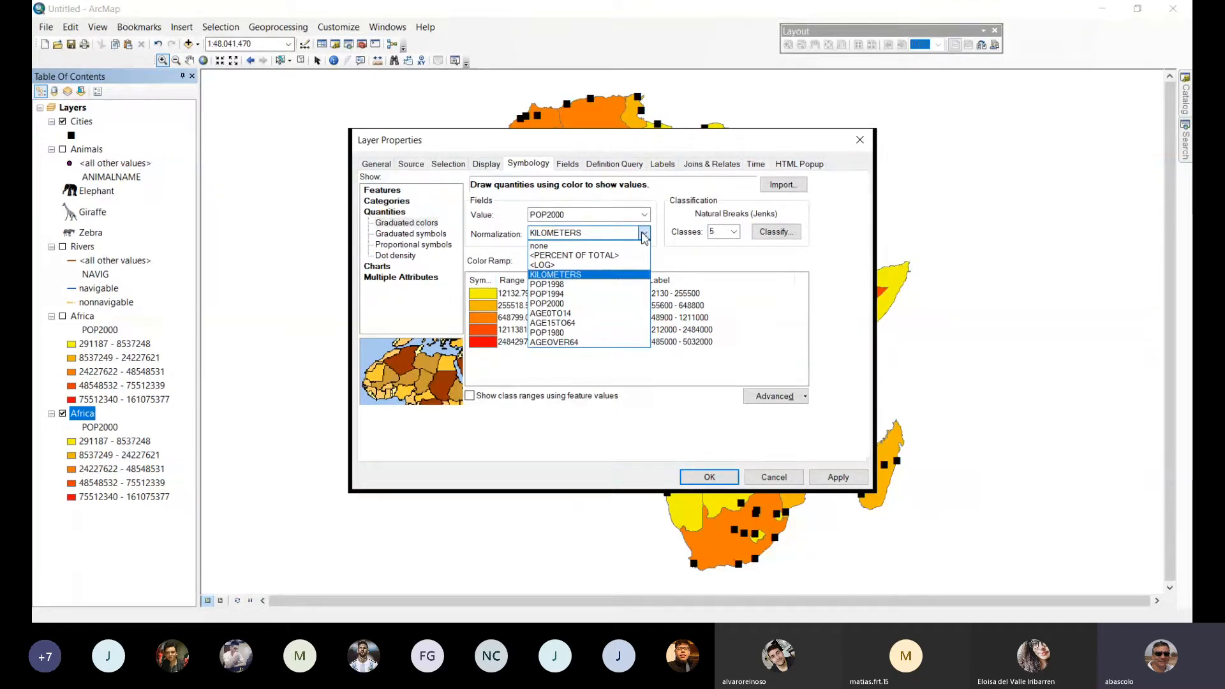
left_click(553, 274)
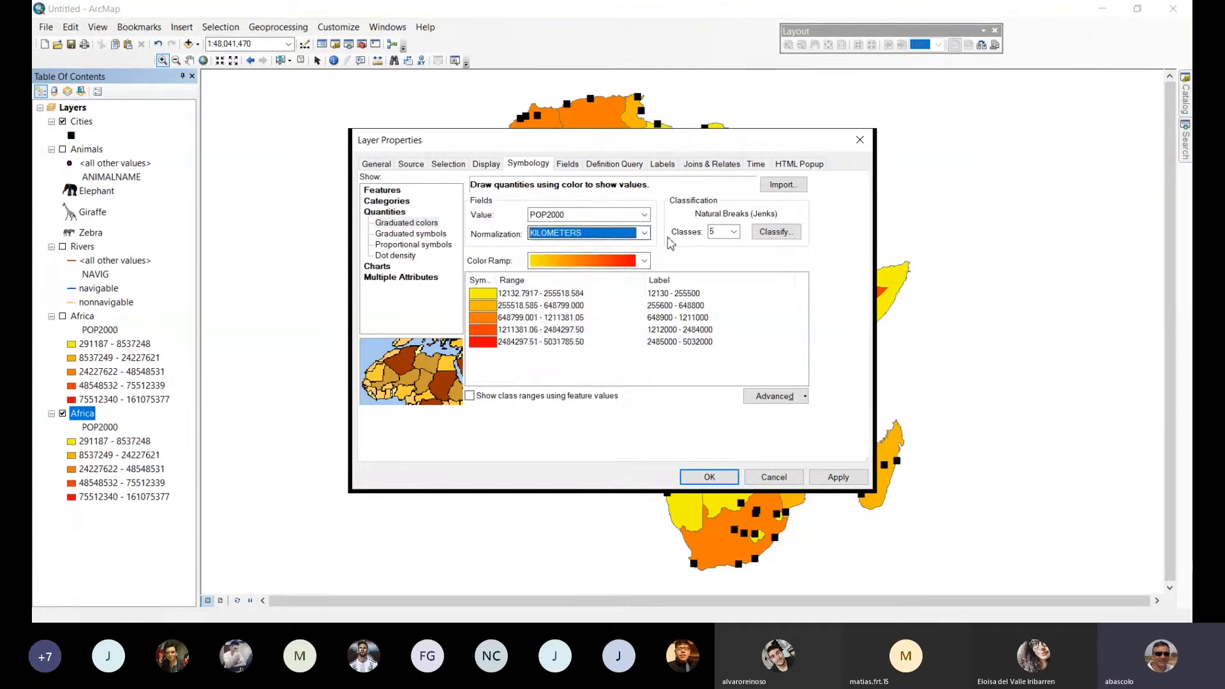
left_click(837, 478)
left_click(718, 476)
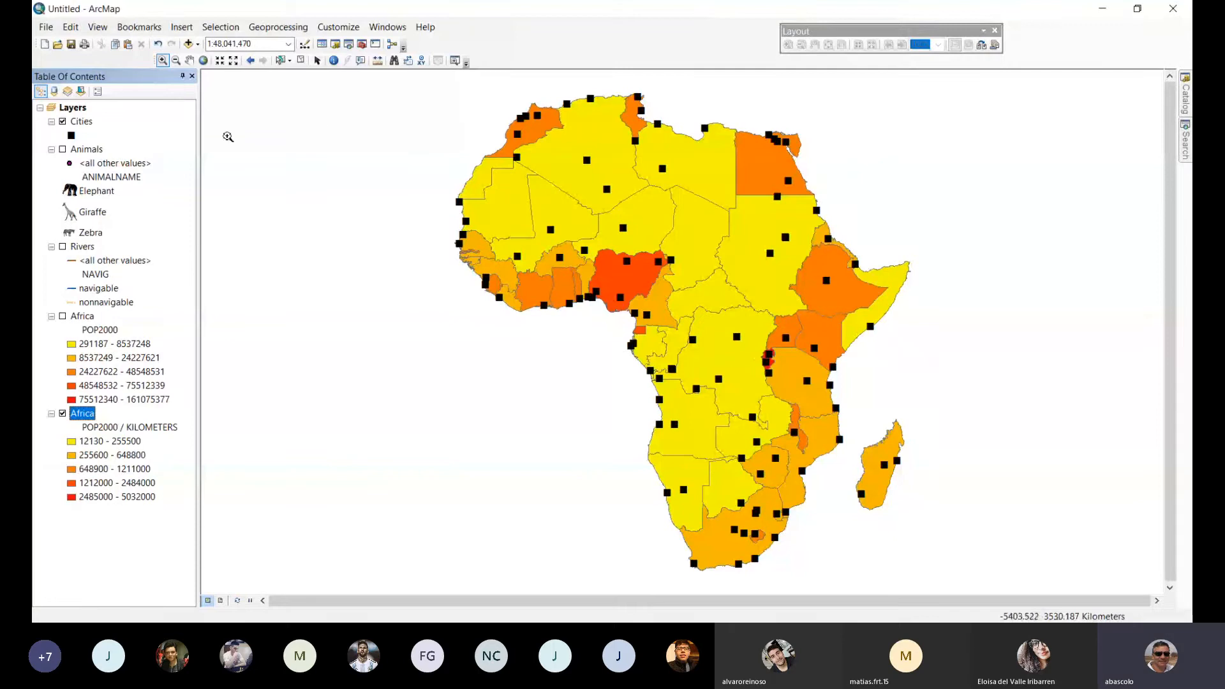
Hide the Cities layer and turn on the upper Africa layer to compare total population with the normalized map.
left_click(63, 125)
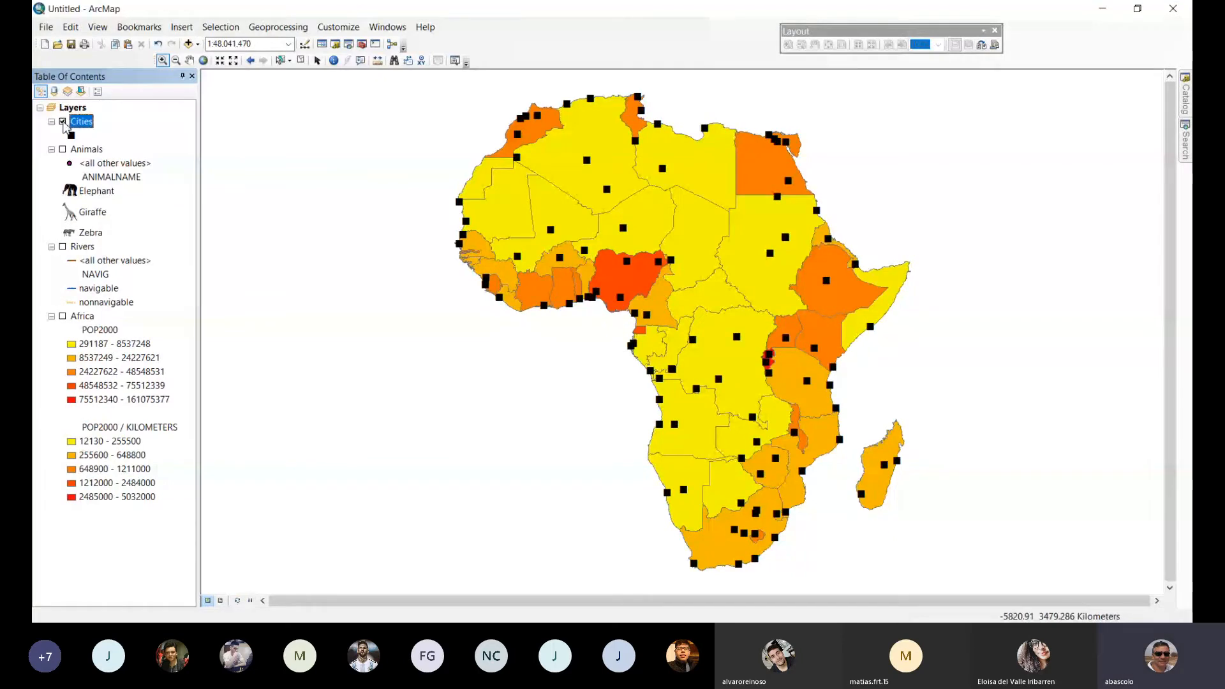
left_click(63, 121)
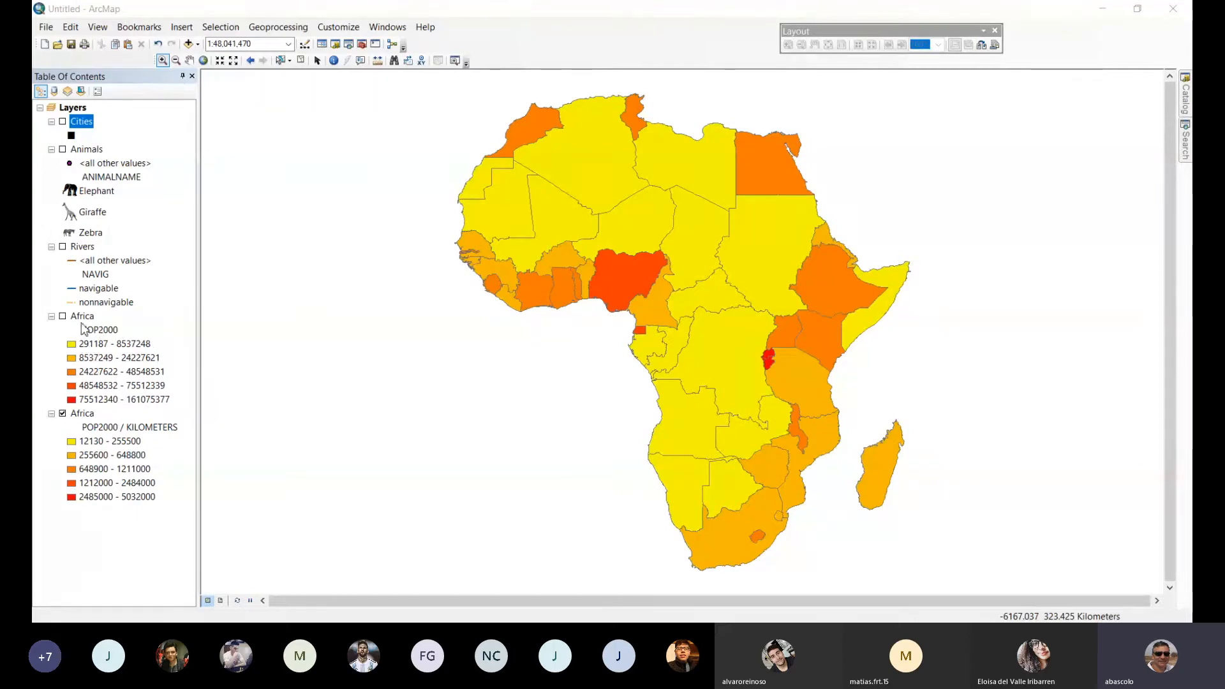
left_click(62, 316)
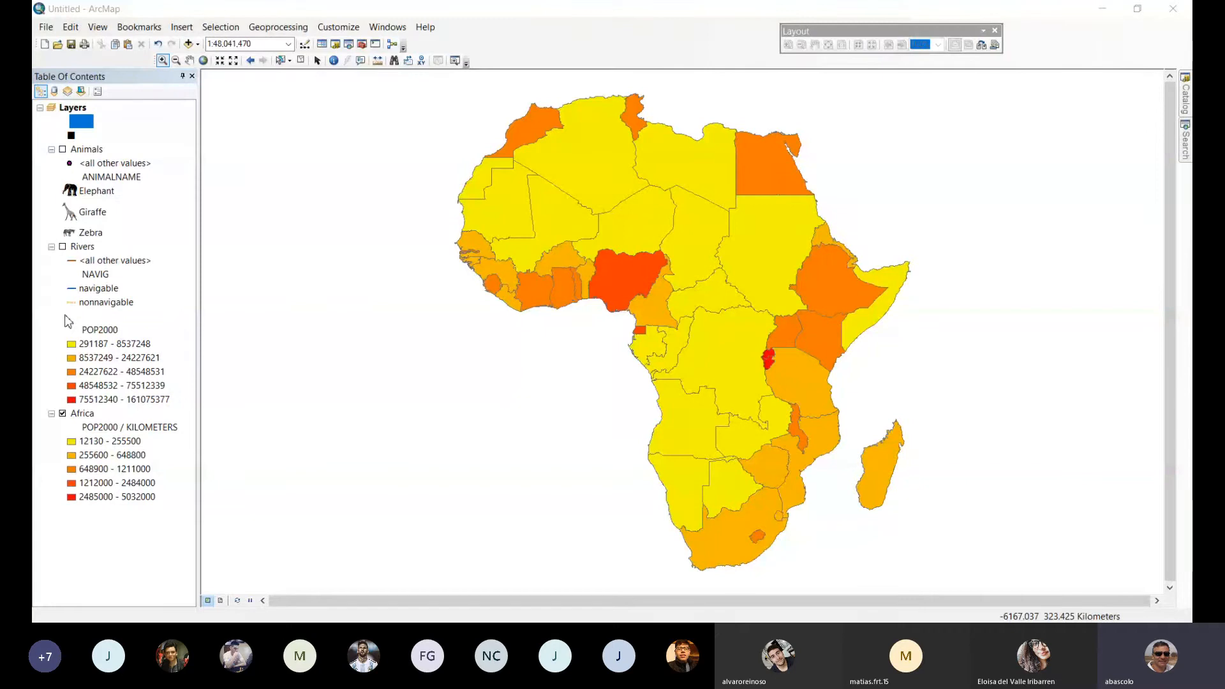
left_click(64, 317)
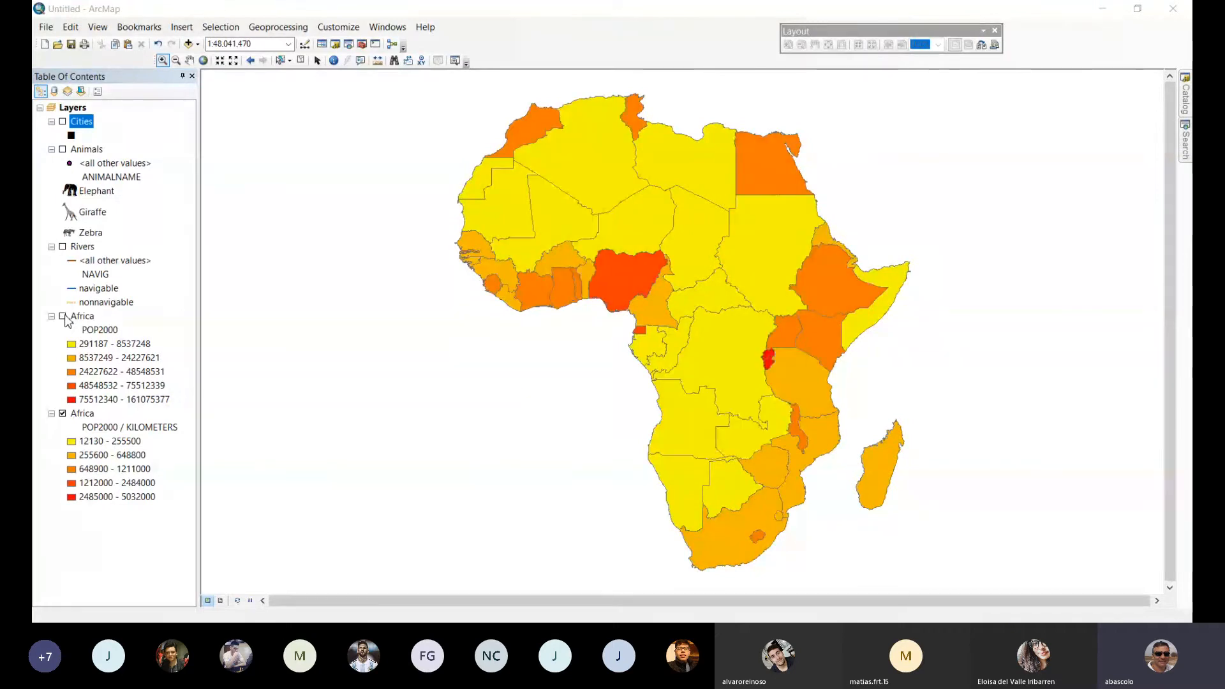
left_click(63, 317)
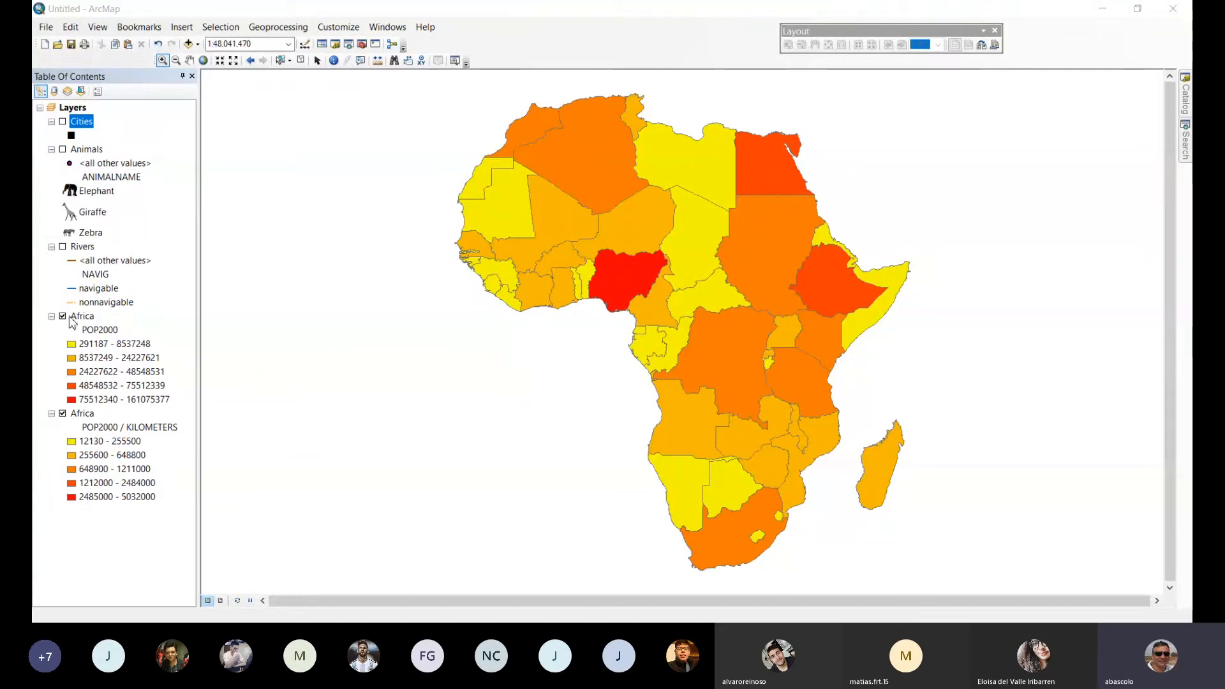
Label the countries of the upper Africa layer using the NAME field.
double_click(82, 318)
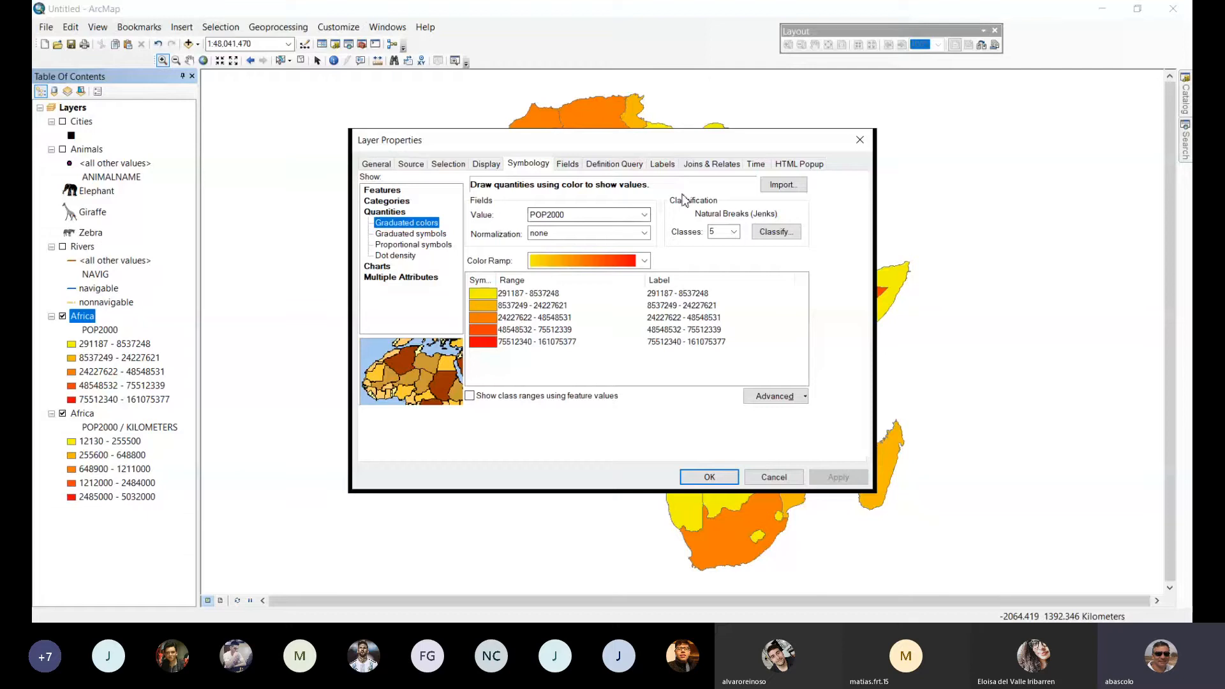
left_click(662, 163)
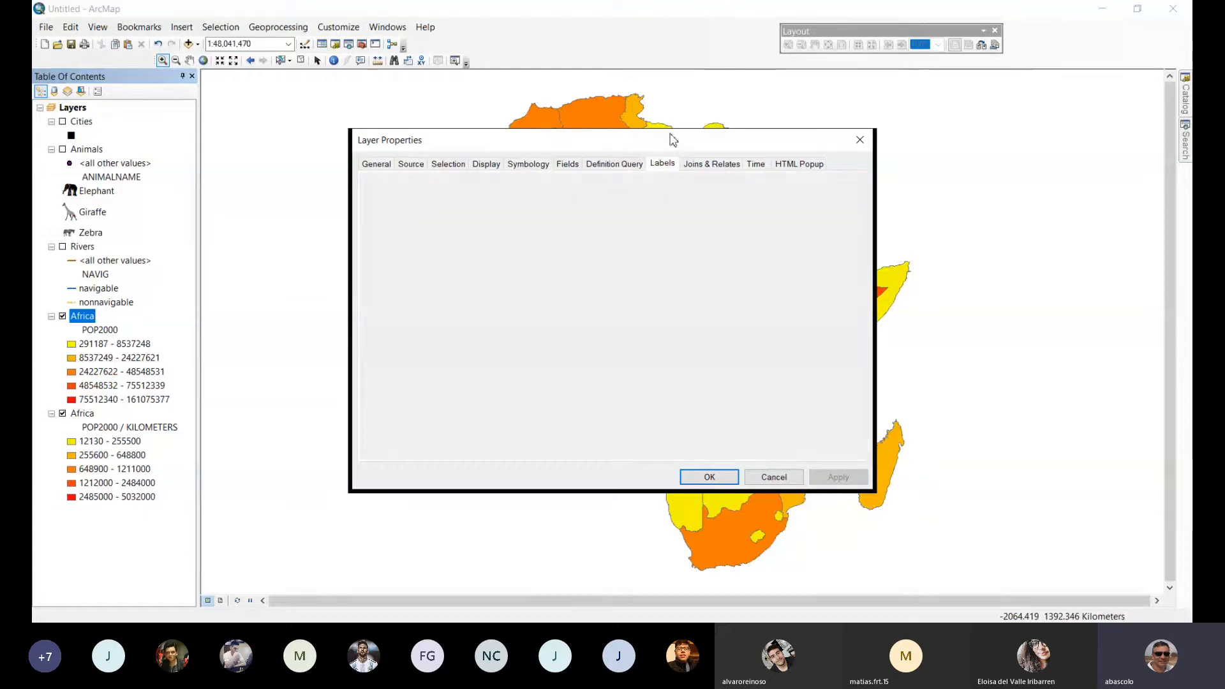
left_click(373, 183)
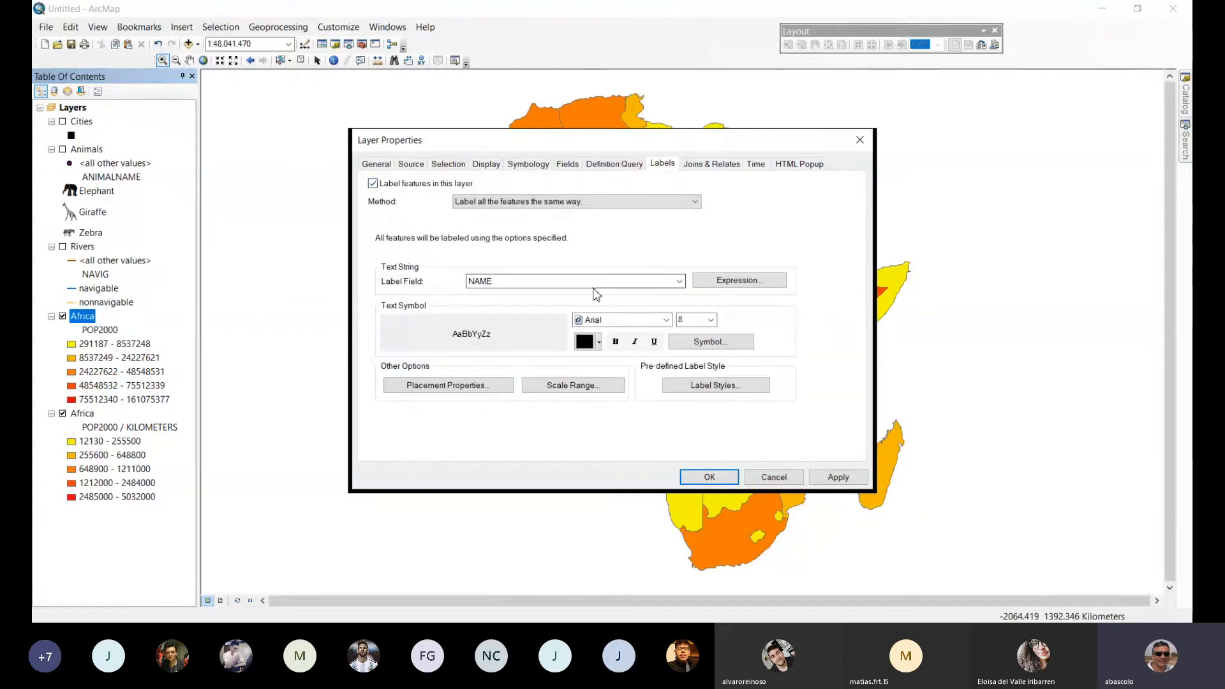
left_click(709, 476)
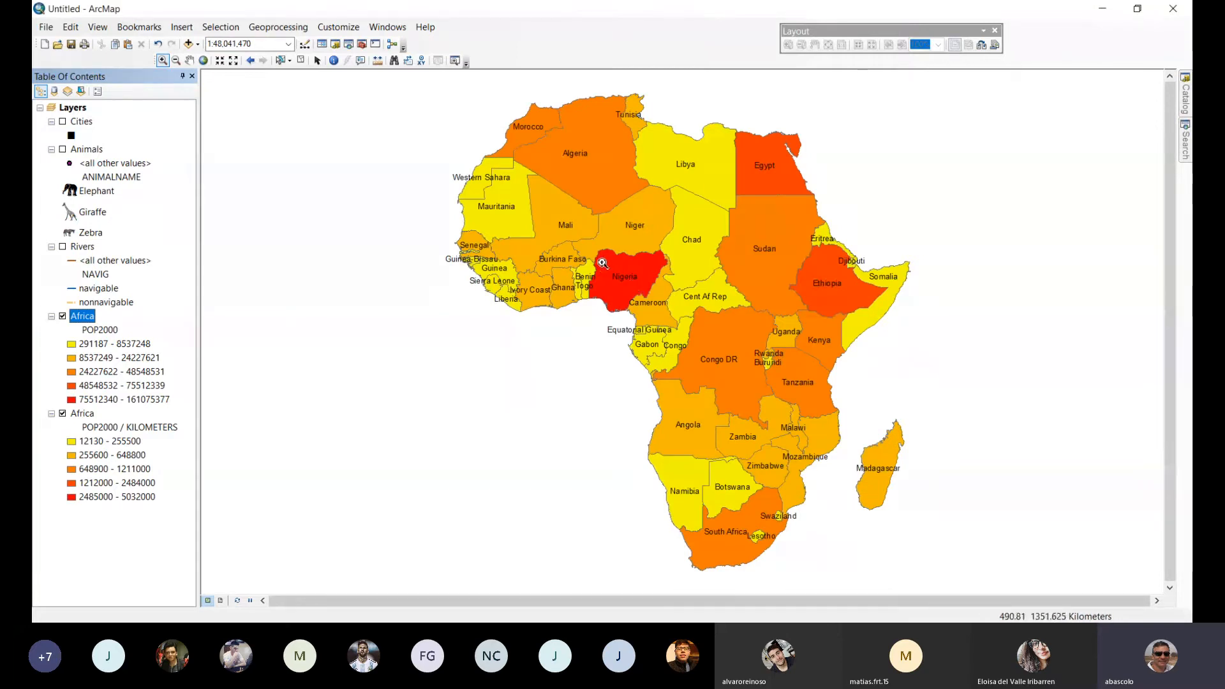
Identify Nigeria on the POP2000 map to examine its attributes, and return to the full extent.
left_click_drag(584, 240, 680, 327)
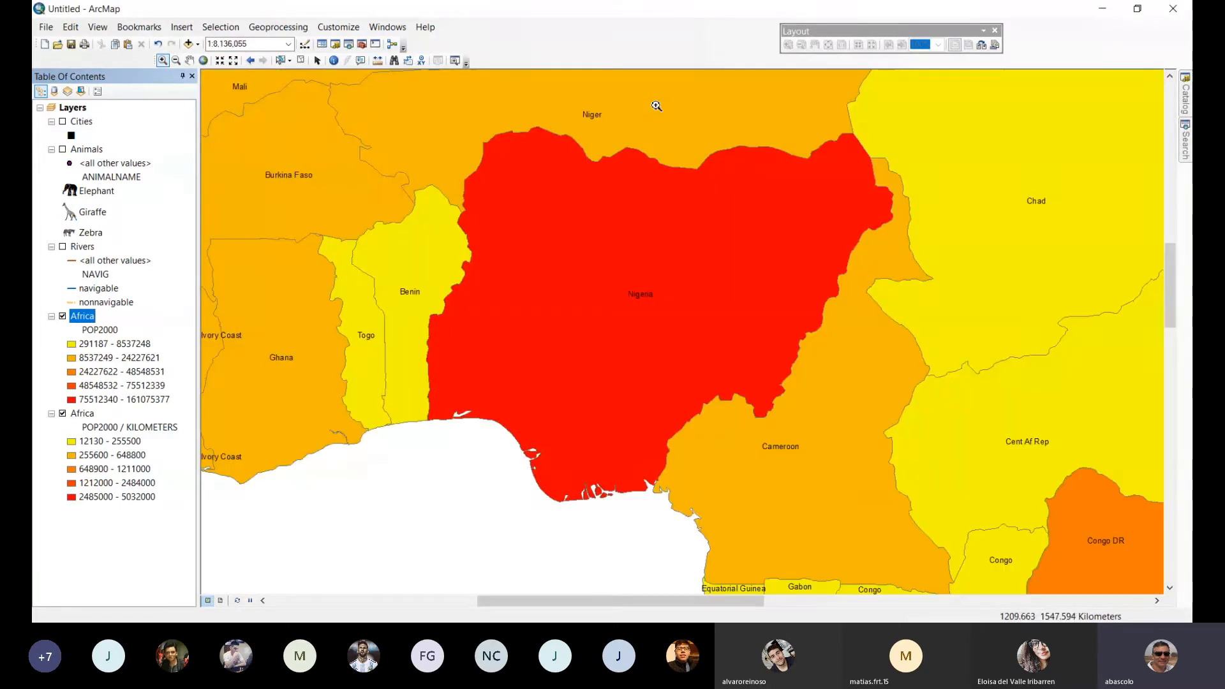
left_click(176, 61)
left_click(812, 395)
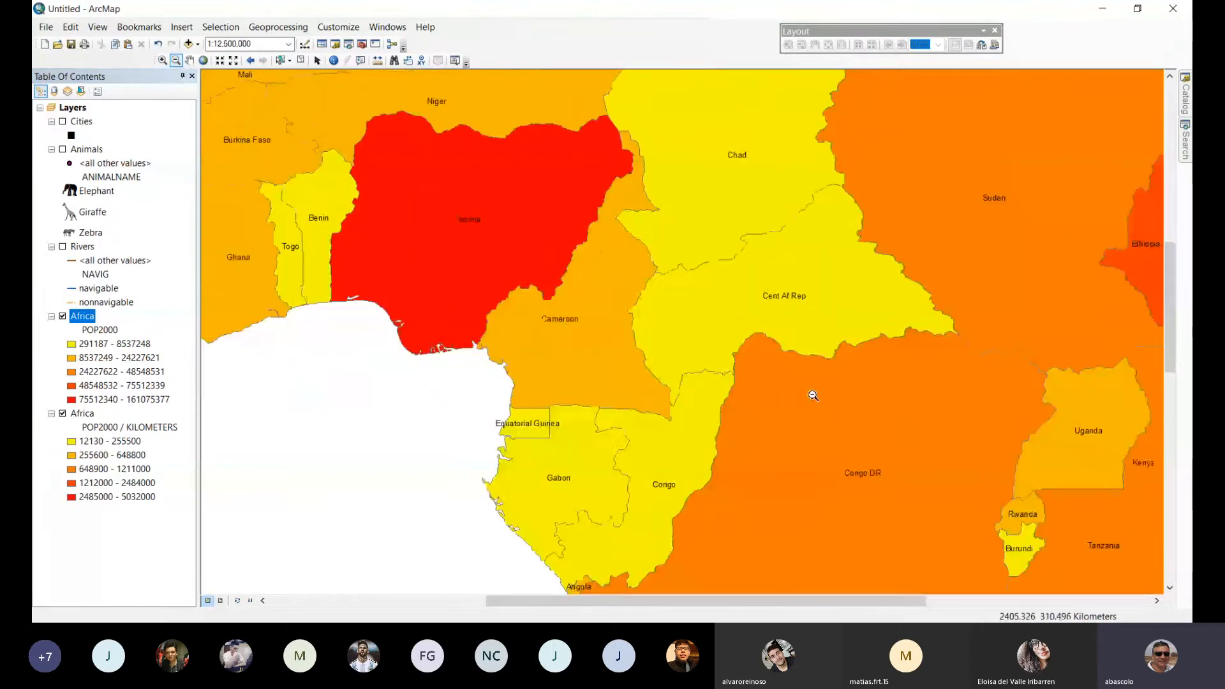
left_click(333, 61)
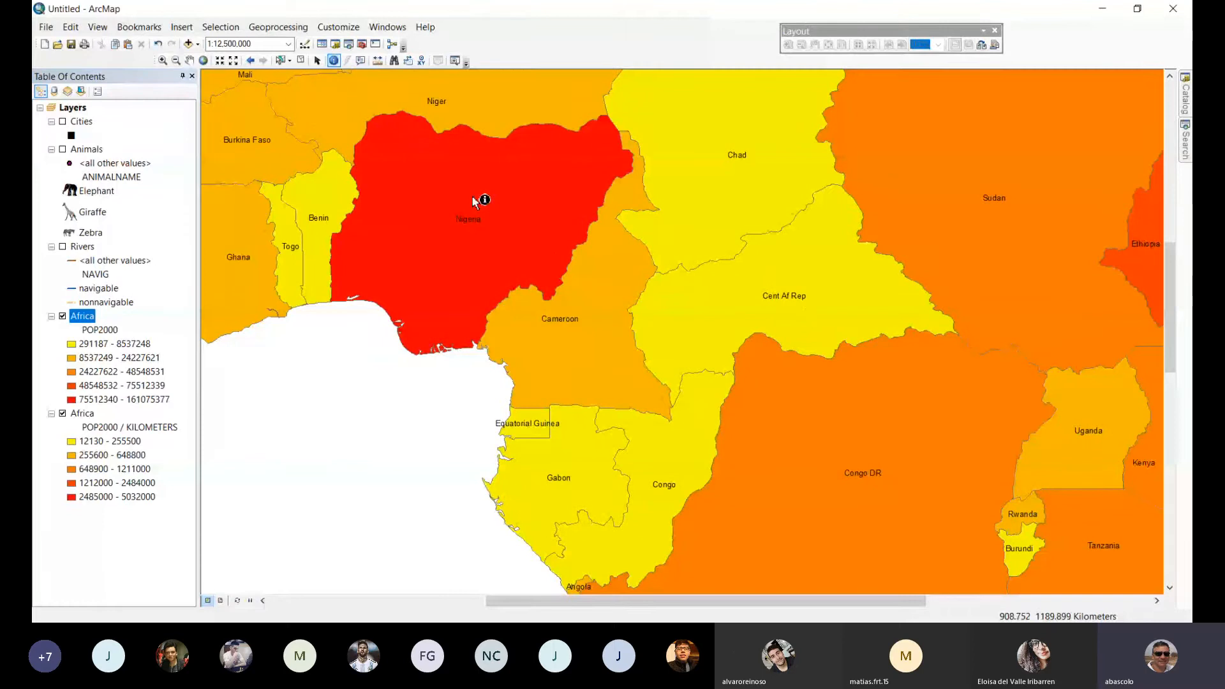
left_click(475, 202)
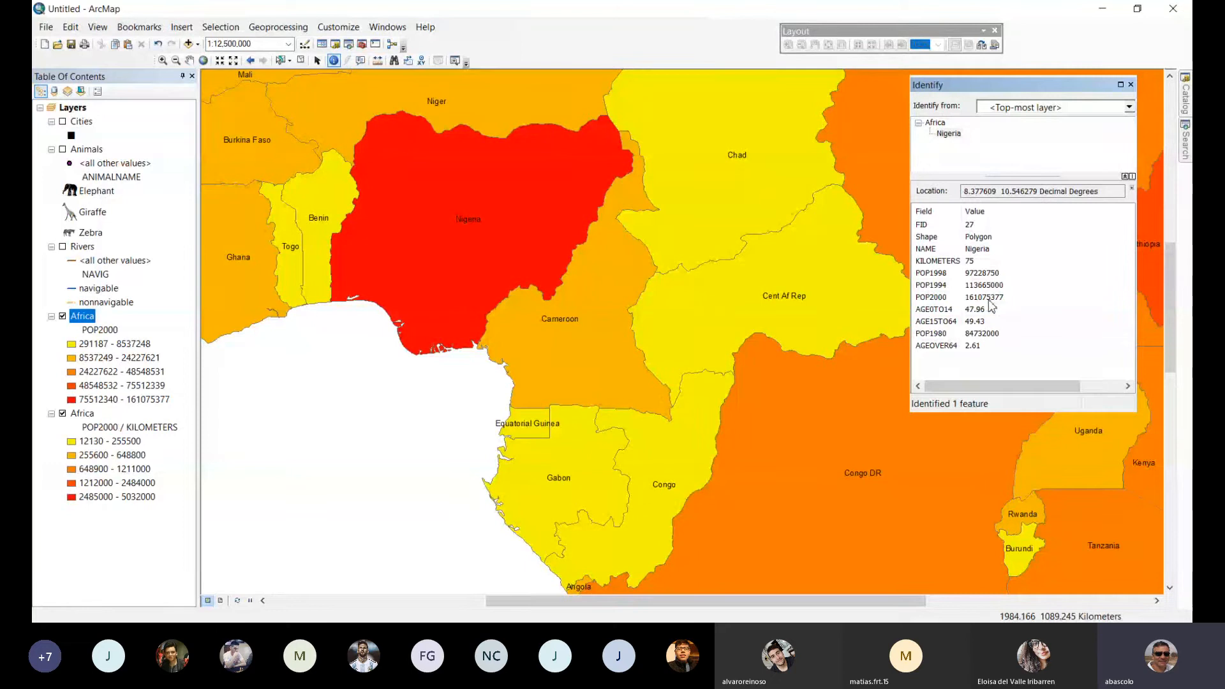
left_click(1130, 85)
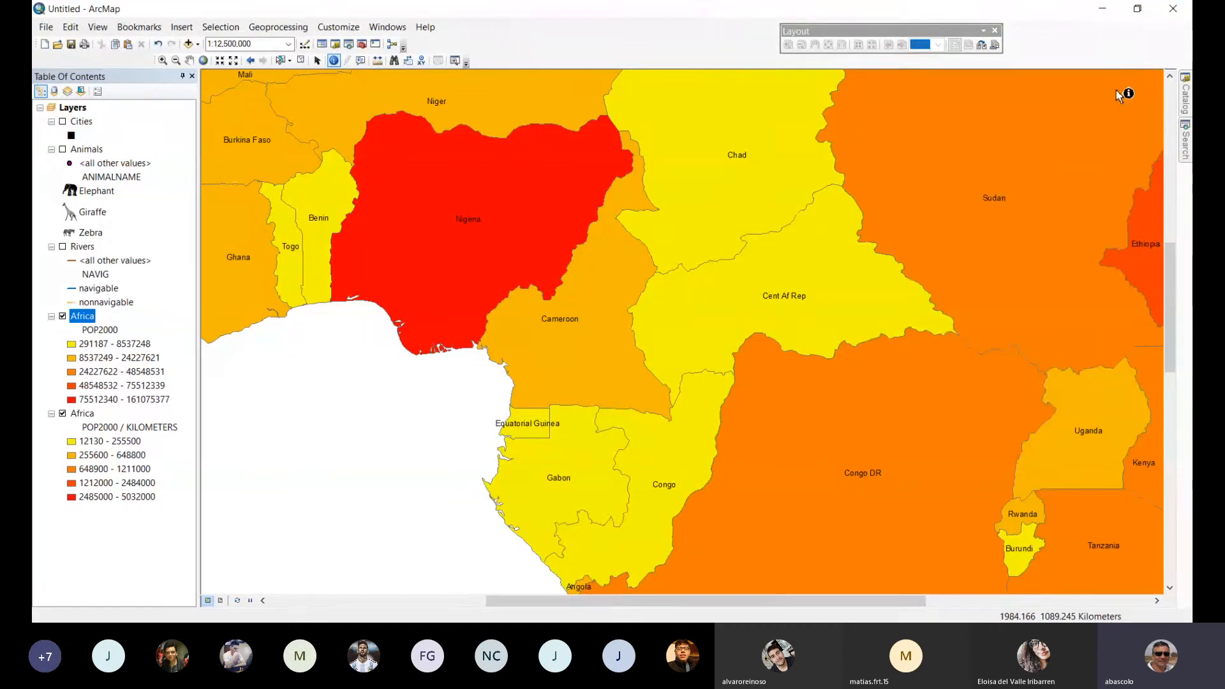
left_click(203, 61)
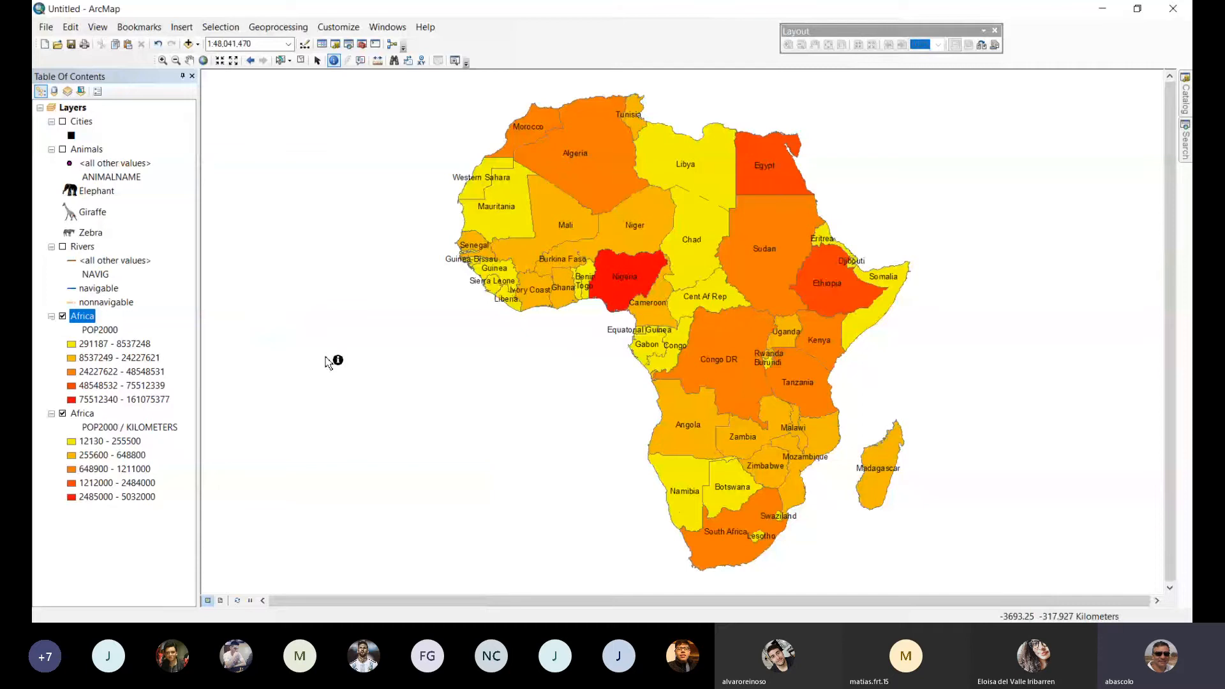
Hide the upper Africa layer and identify Rwanda on the normalized map to examine its area and population.
left_click(63, 316)
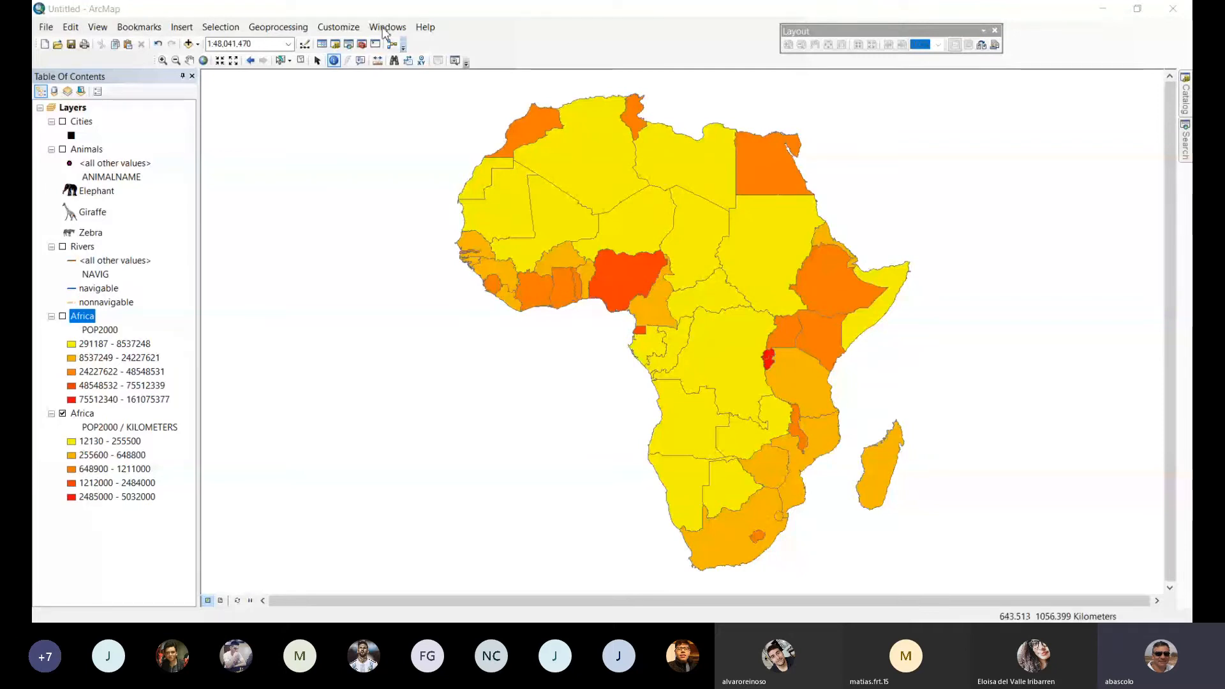
left_click(162, 60)
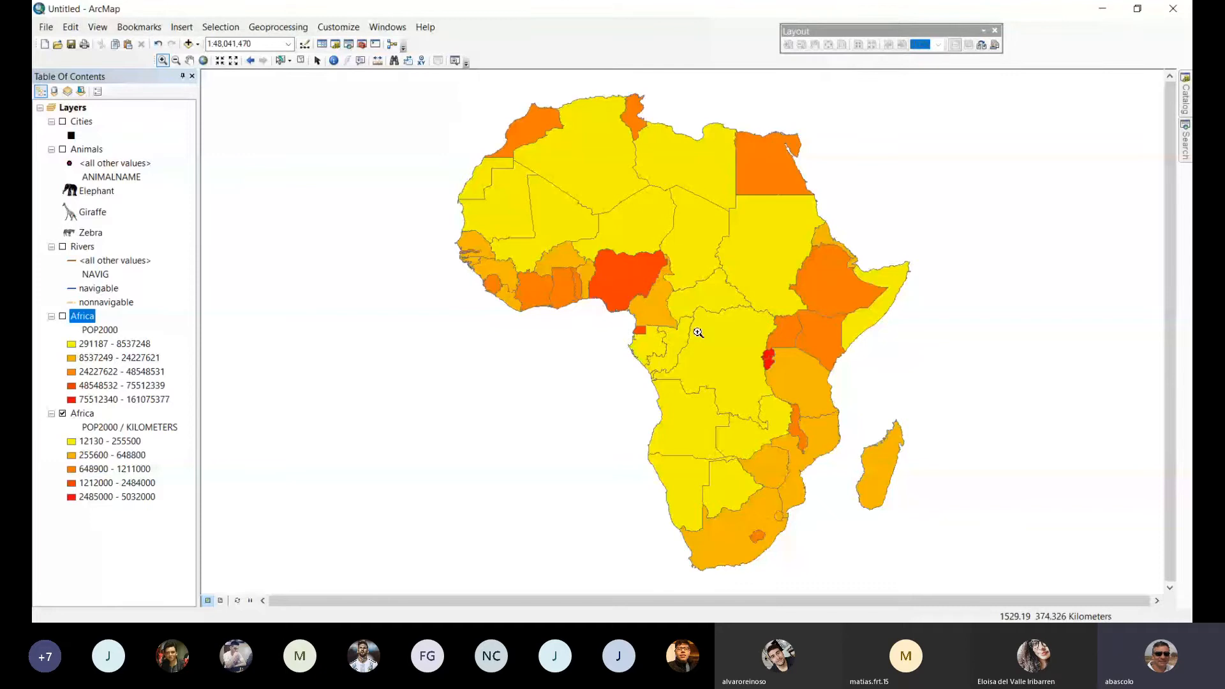
left_click_drag(753, 324, 794, 384)
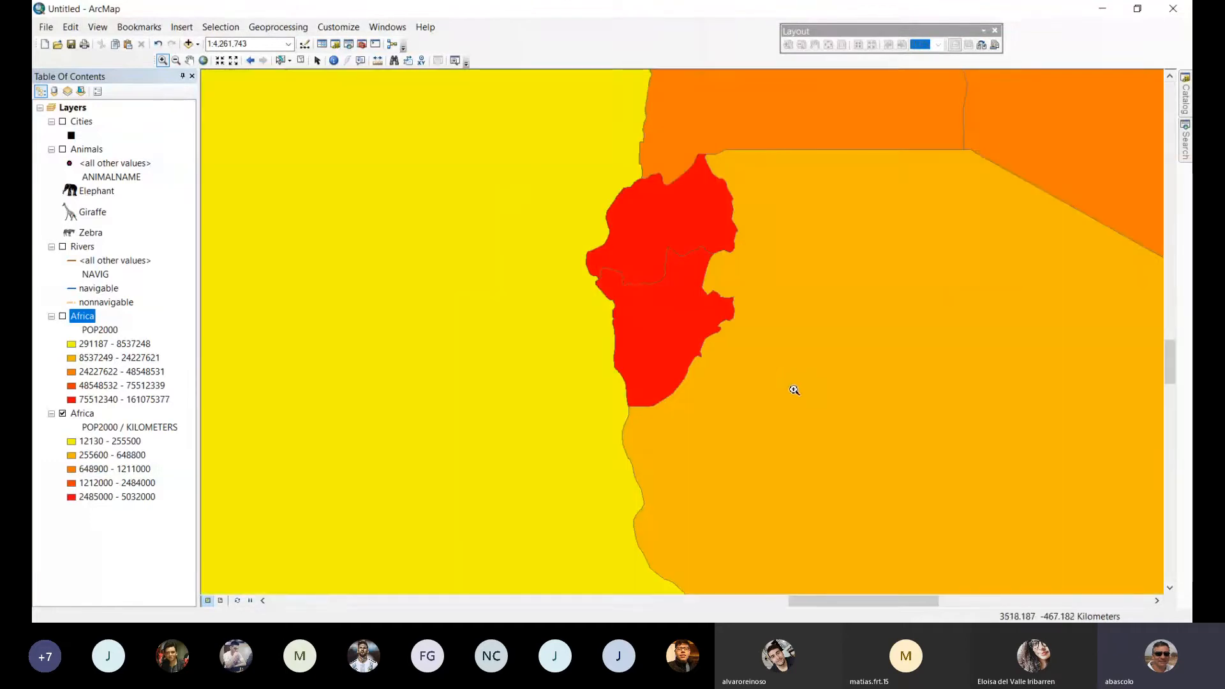
left_click(333, 60)
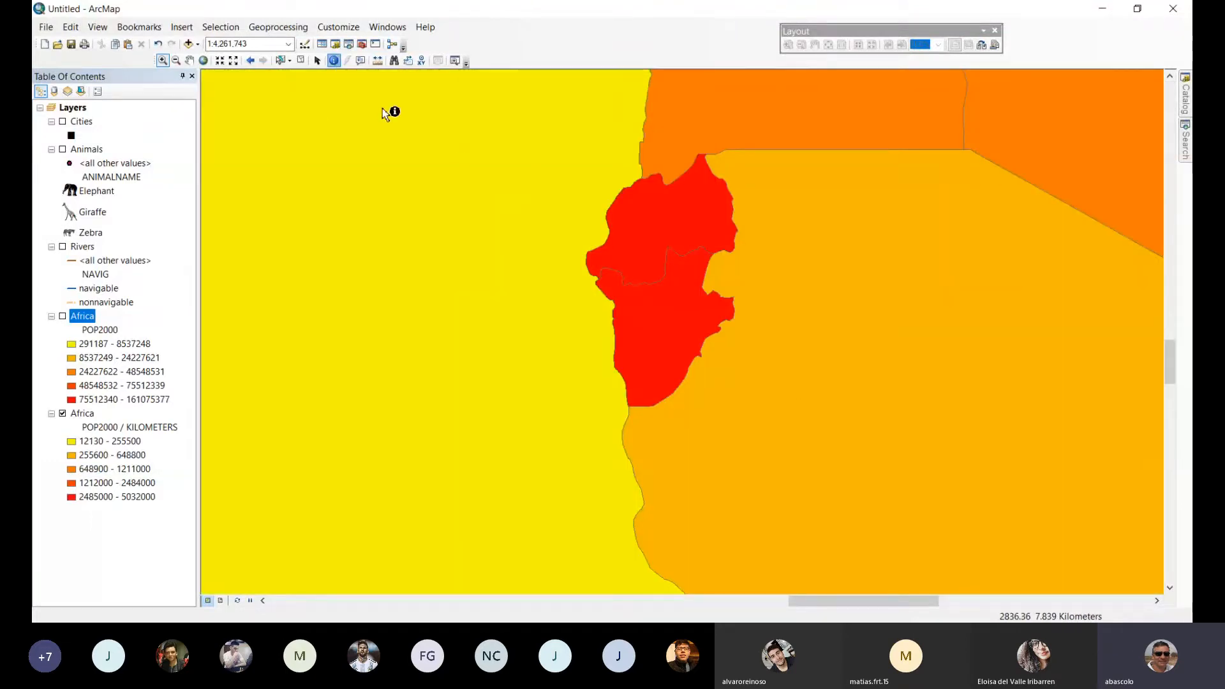
left_click(695, 247)
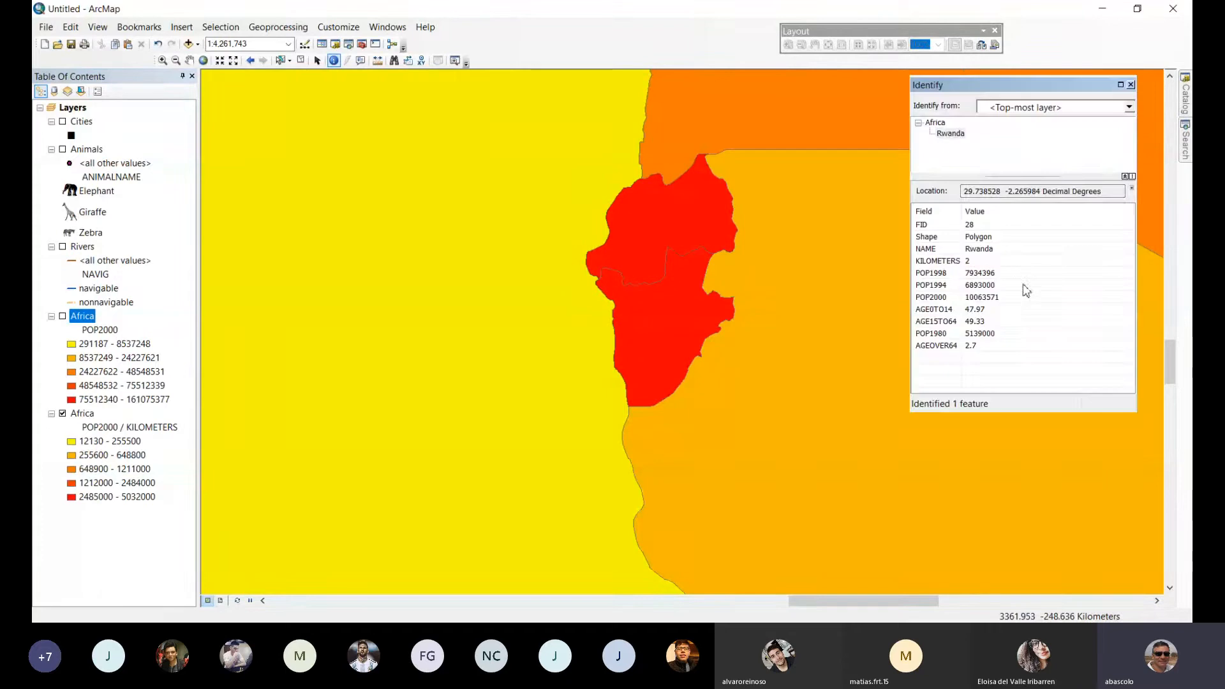
left_click(1132, 85)
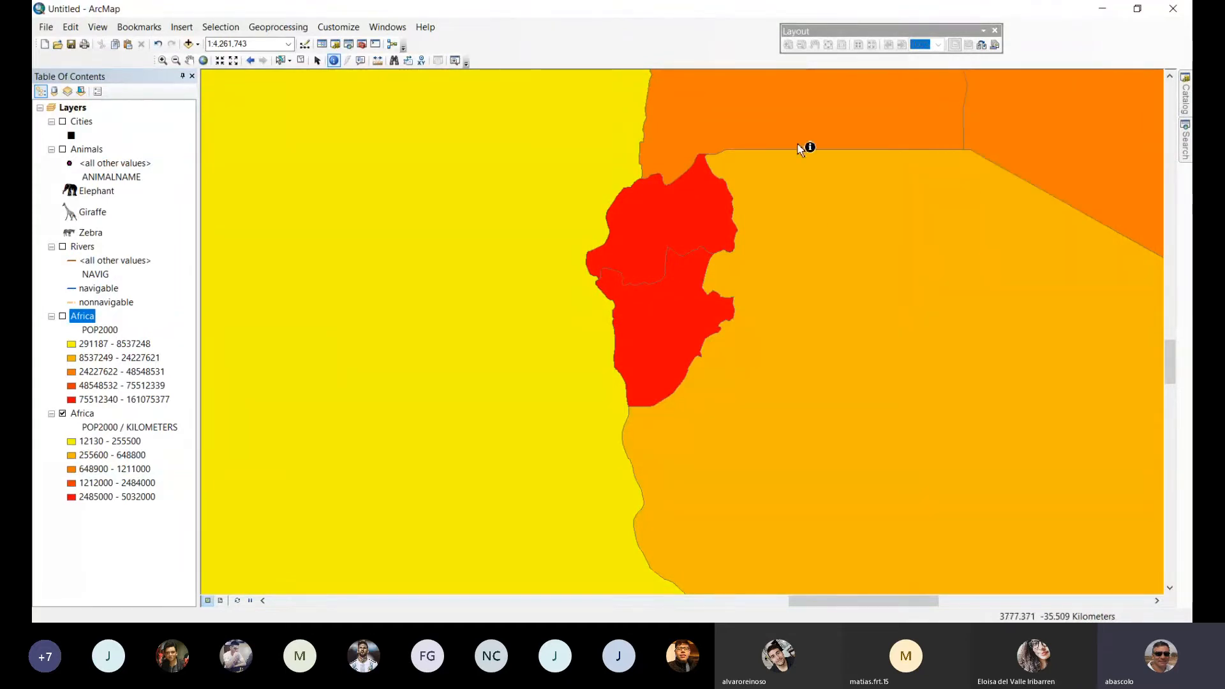
left_click(651, 224)
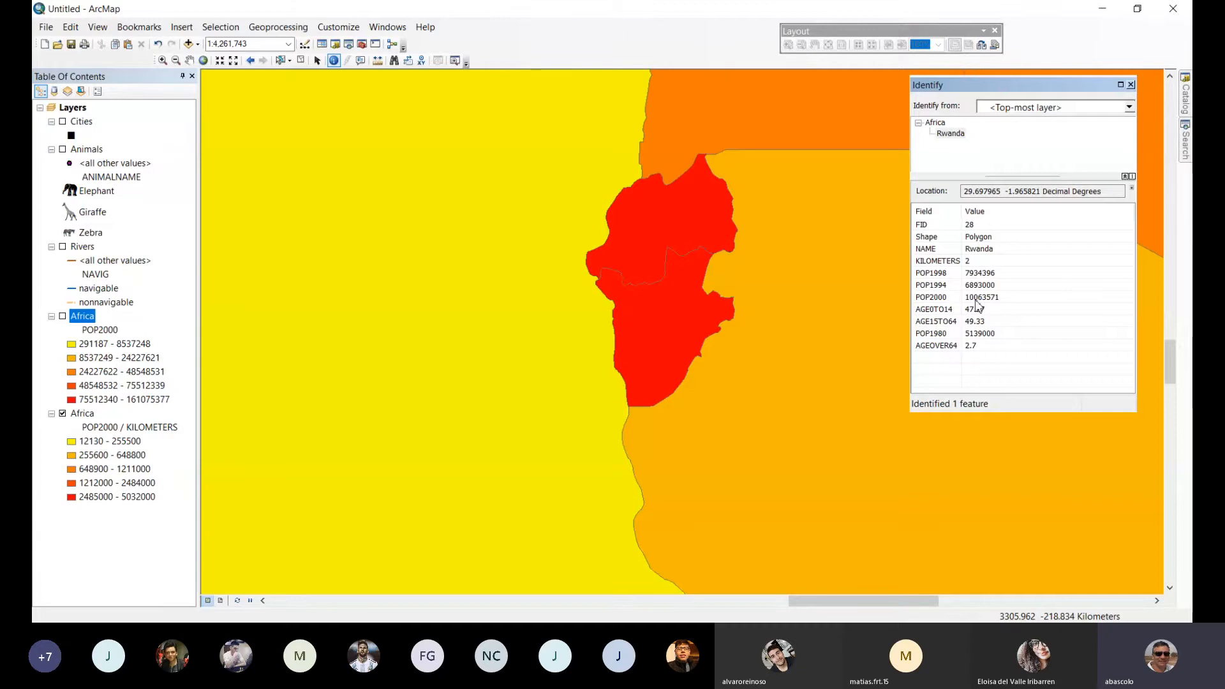
left_click(1131, 84)
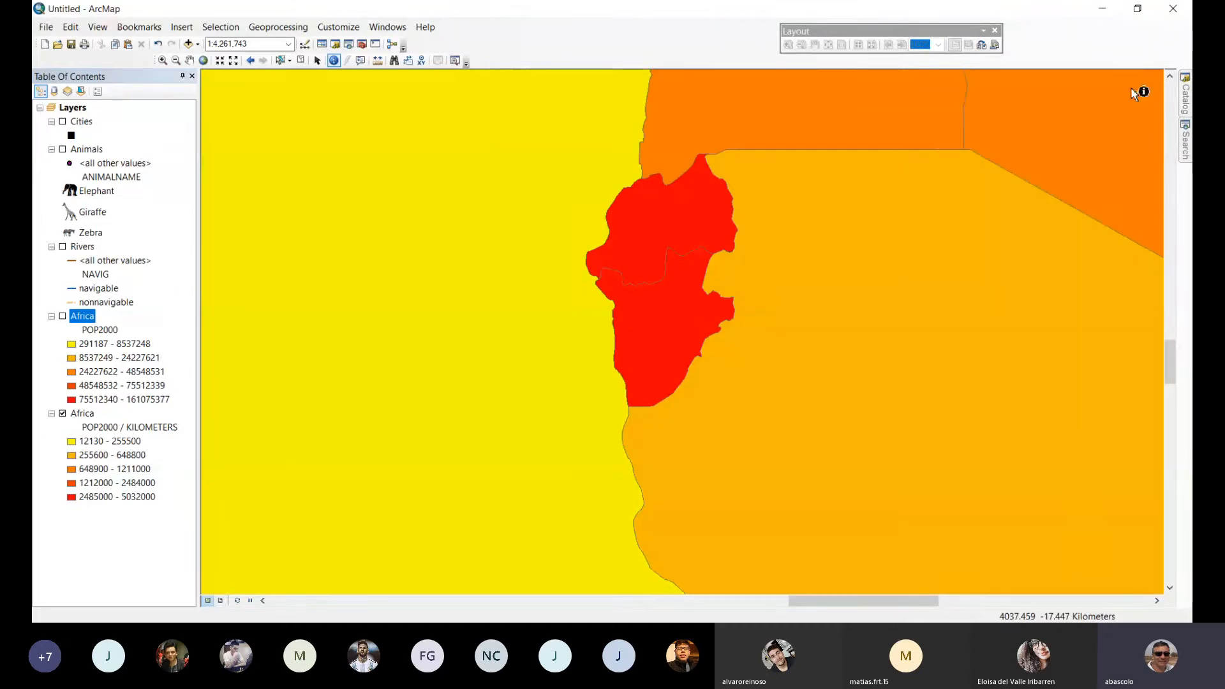
left_click(204, 60)
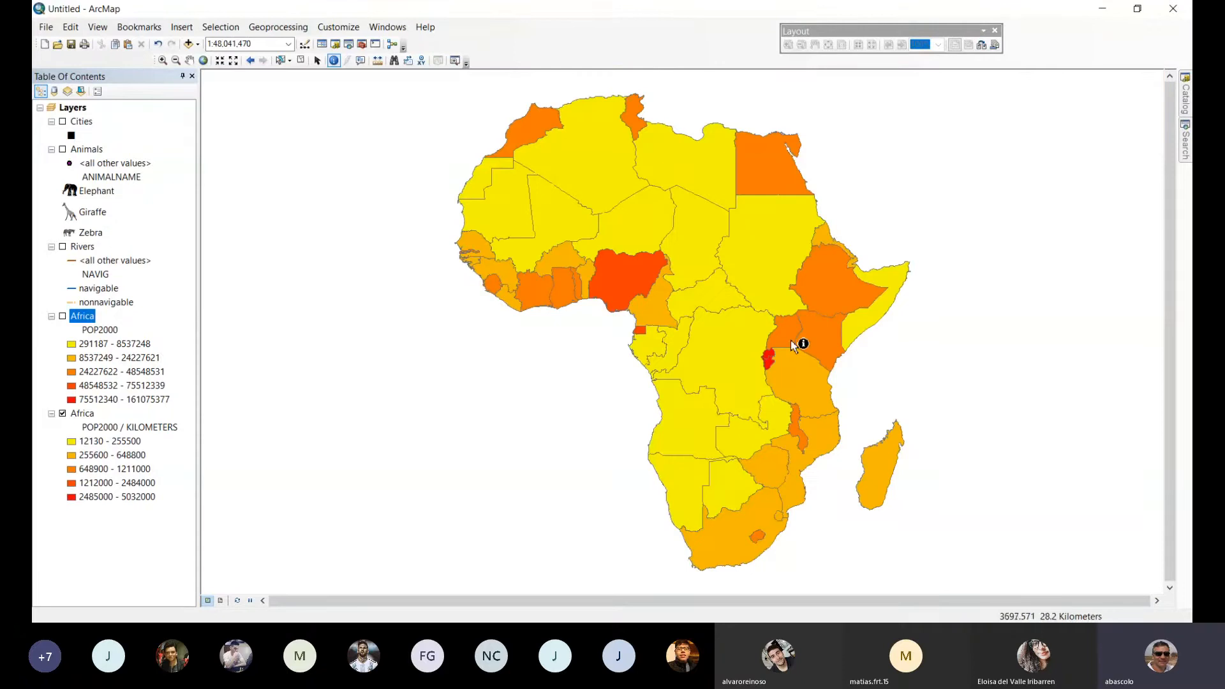
Compare total and normalized population by switching the two Africa layers' visibility, leaving both turned on.
left_click(62, 317)
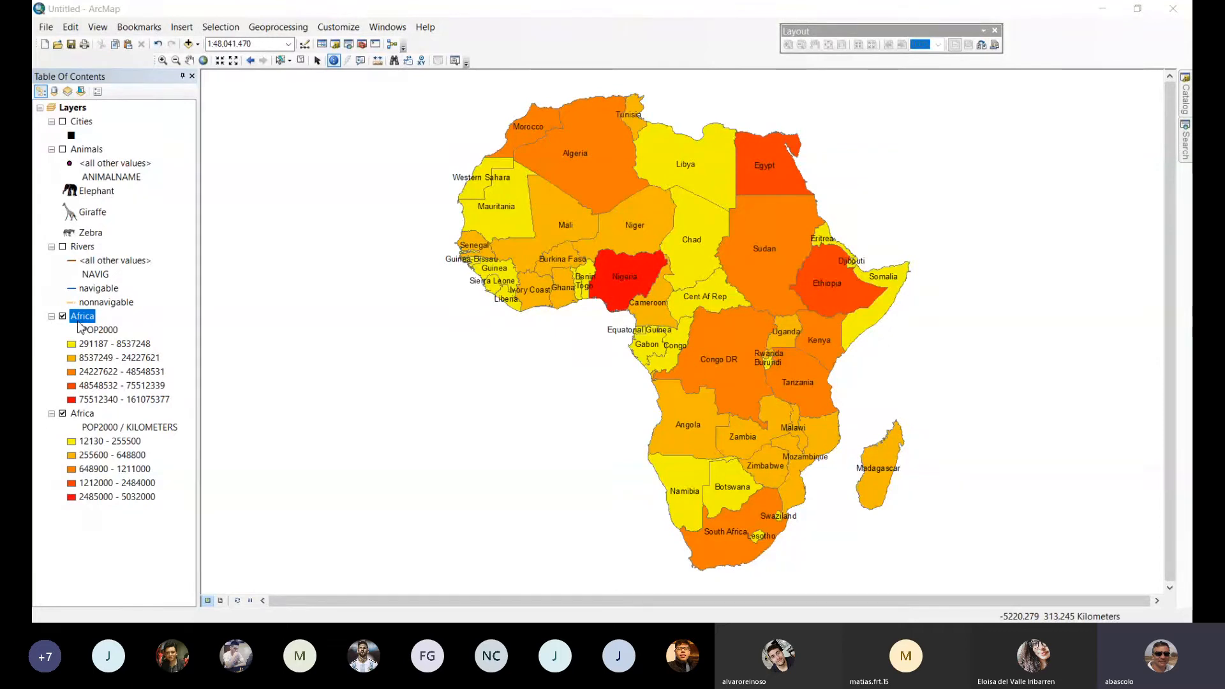
left_click(63, 414)
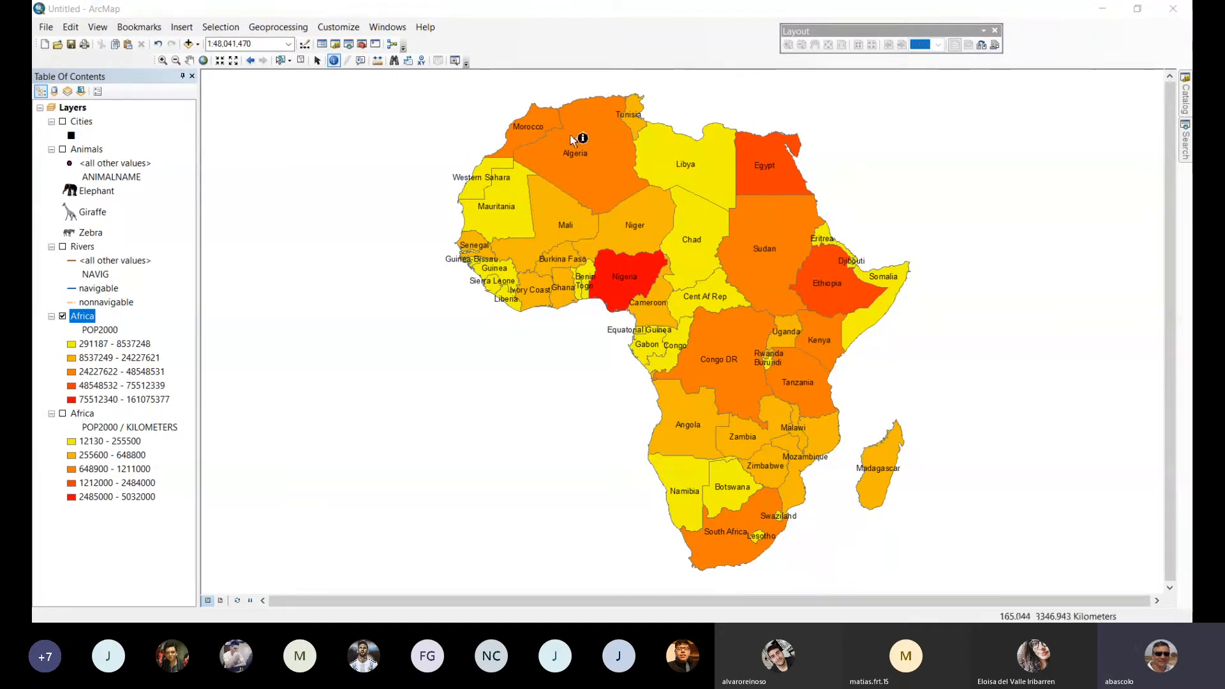
left_click(64, 416)
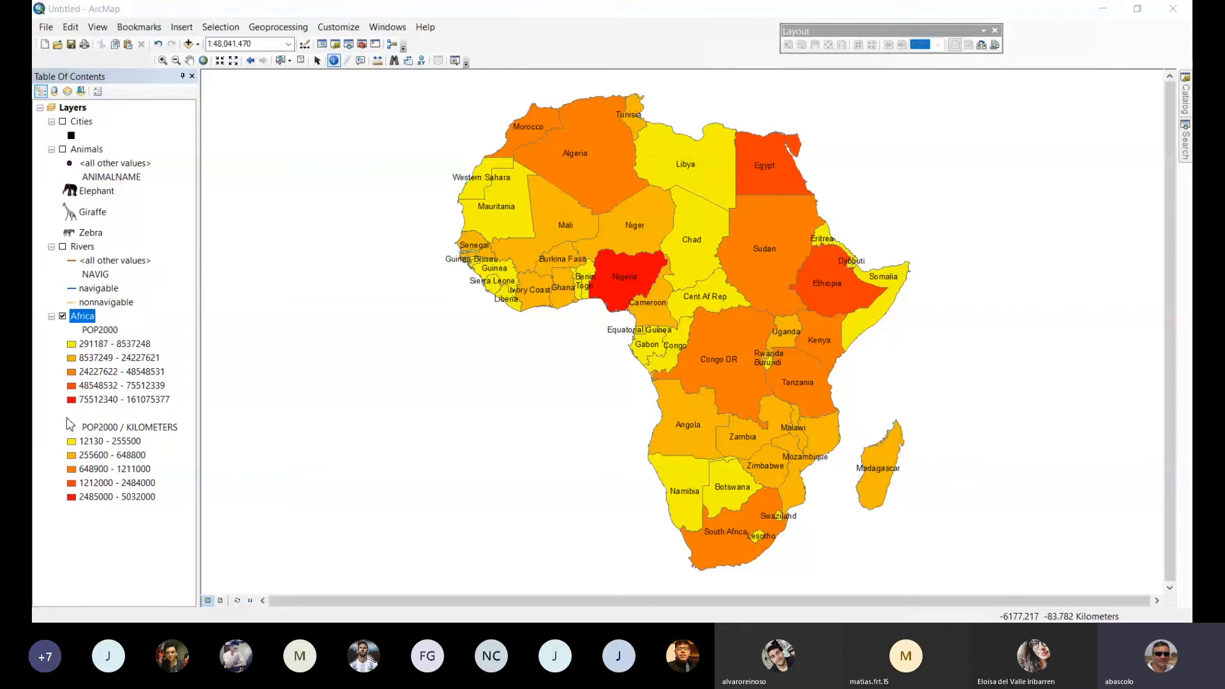
mouse_move(72, 415)
left_mouse_down()
mouse_move(92, 300)
mouse_move(86, 309)
left_mouse_up()
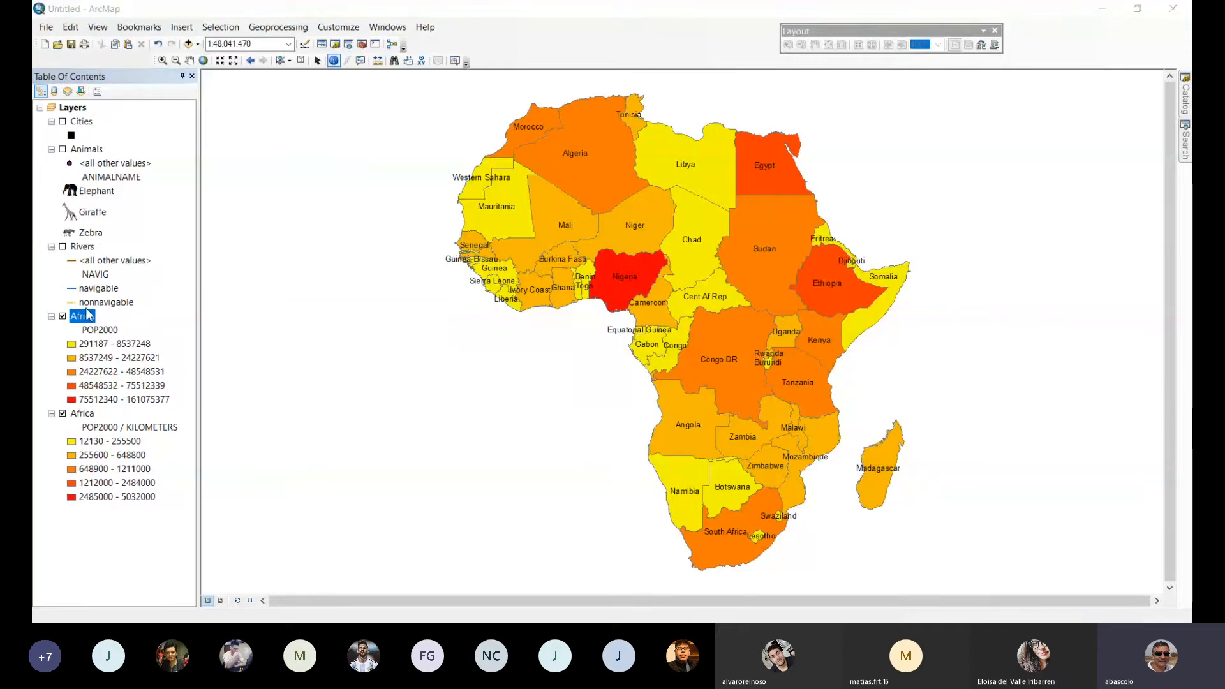
left_click(63, 315)
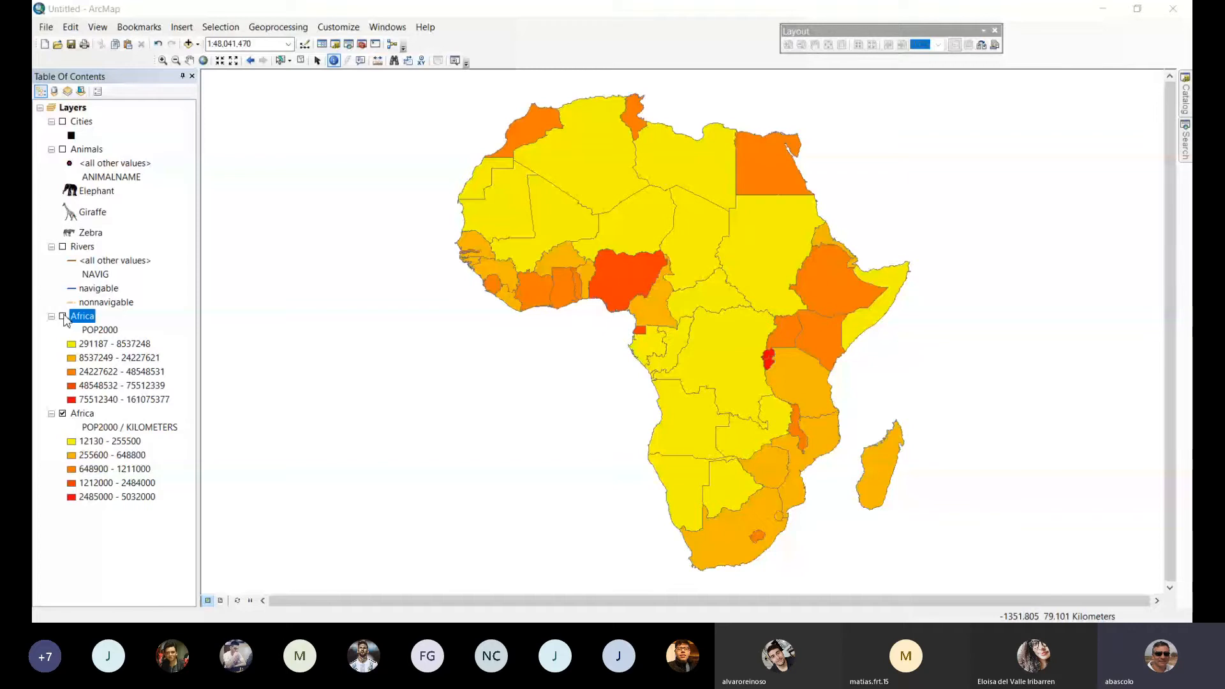
left_click(62, 316)
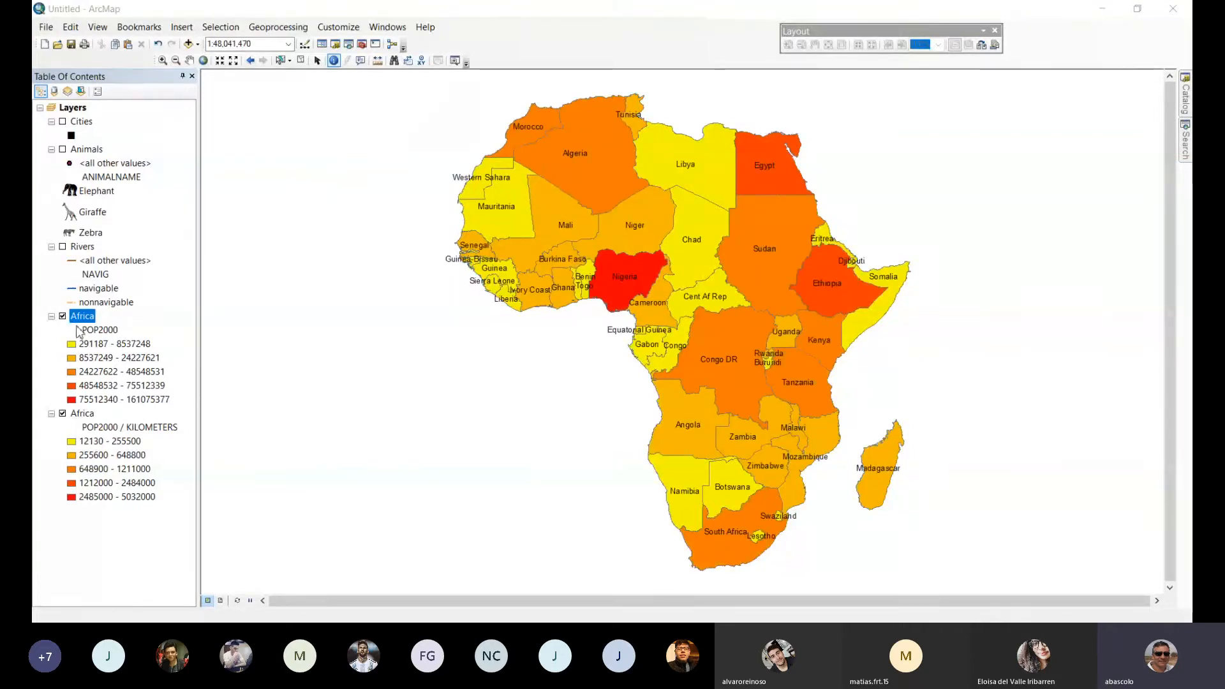
Paste another copy of the Africa layer into the Layers data frame and hide the labeled Africa layer beneath it.
left_click(87, 415)
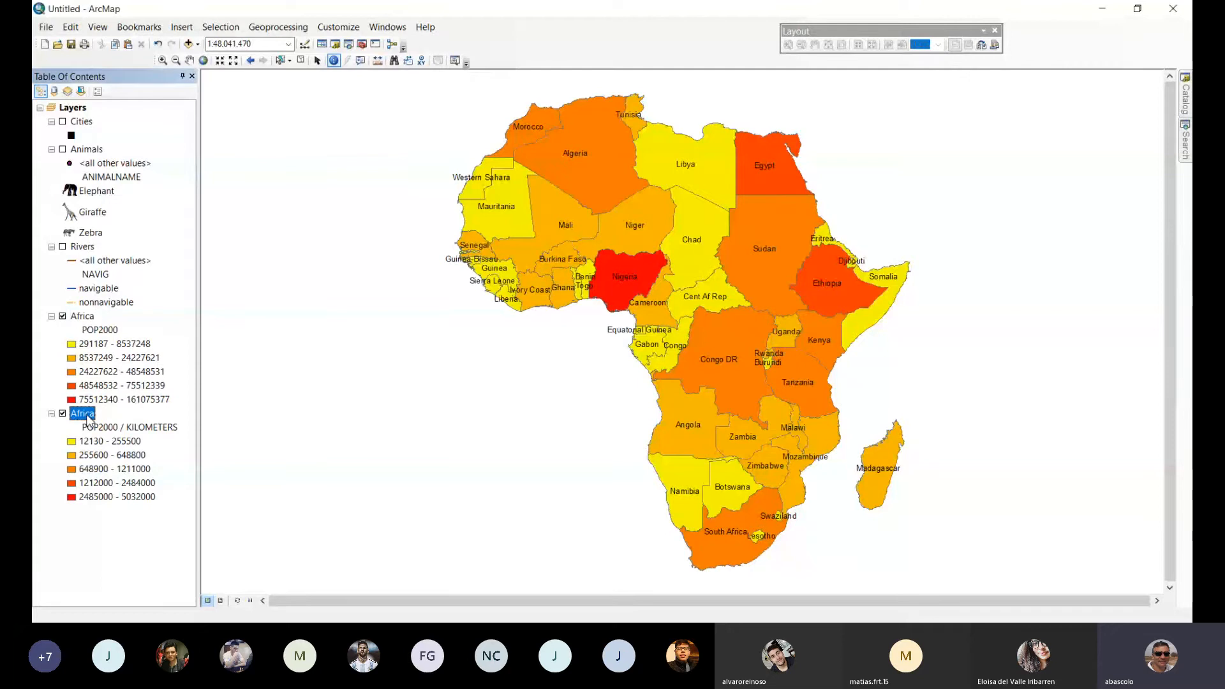
left_click(74, 108)
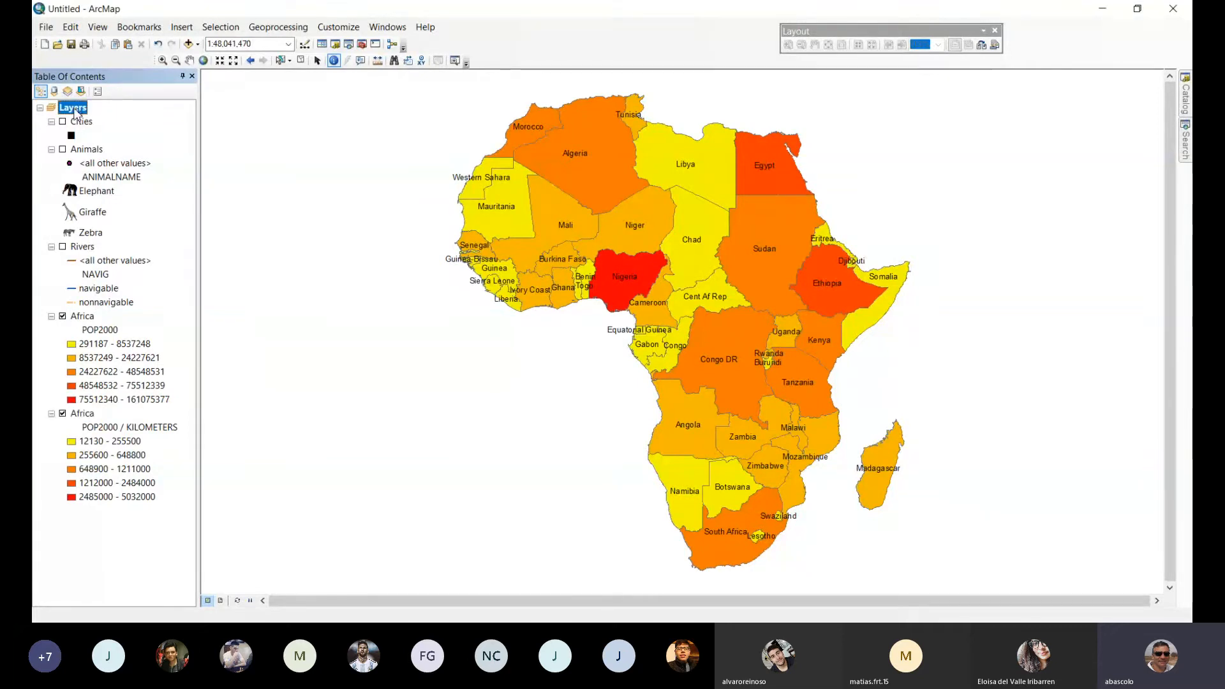
right_click(74, 109)
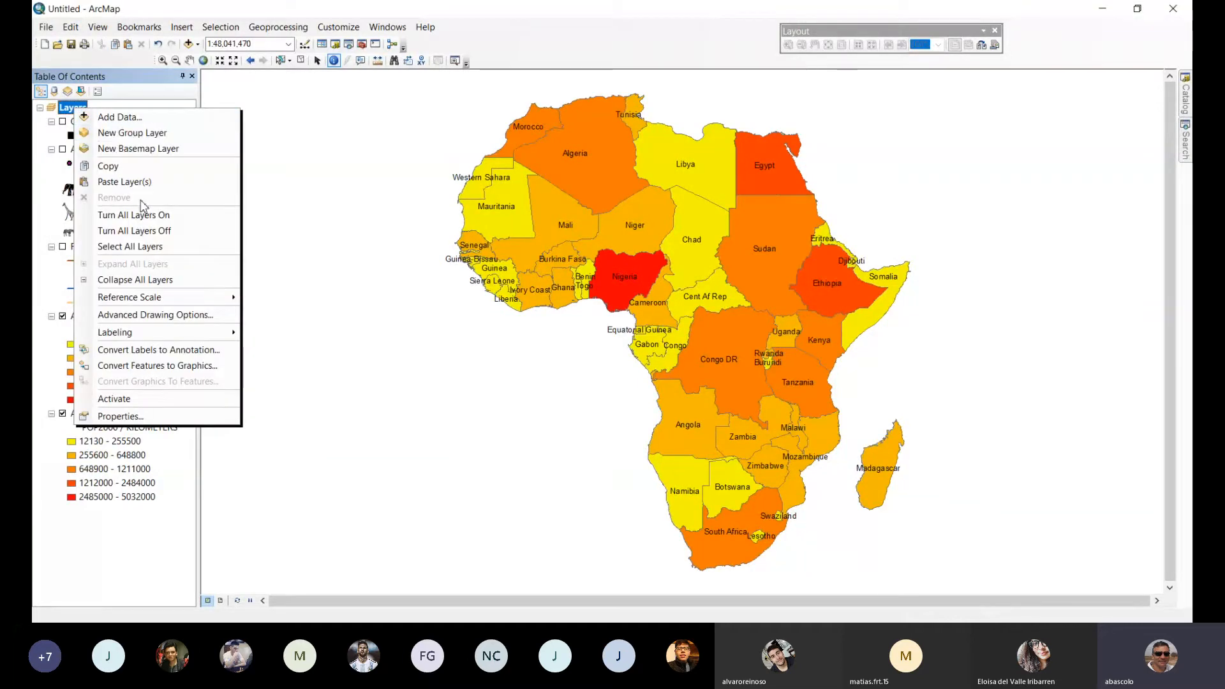
left_click(125, 182)
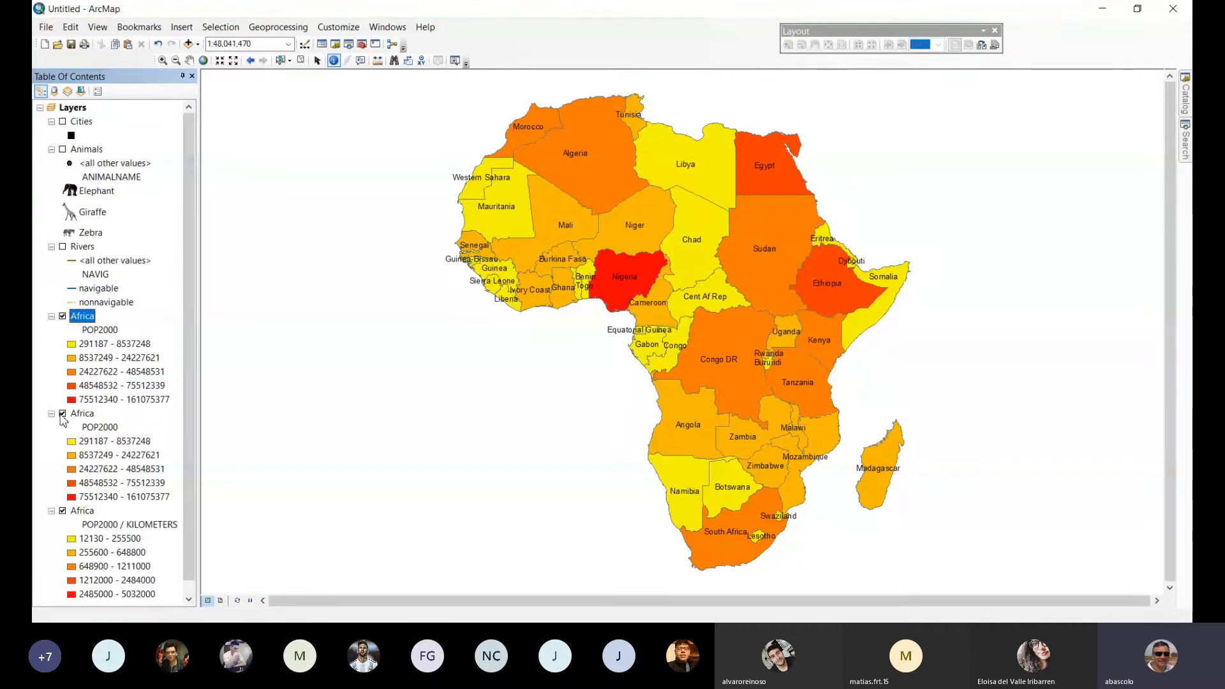
left_click(64, 416, "ctrl")
left_click(62, 414)
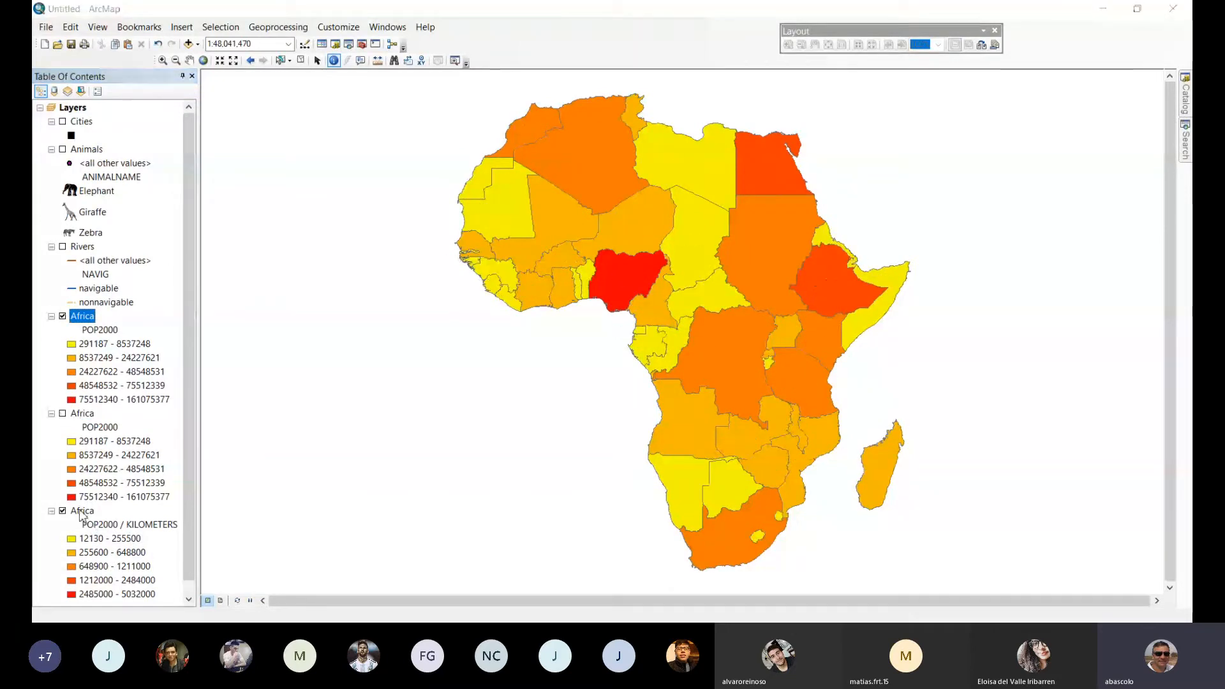
Change the bottom Africa layer's symbology to dot density based on the POP2000 field.
left_click(81, 511)
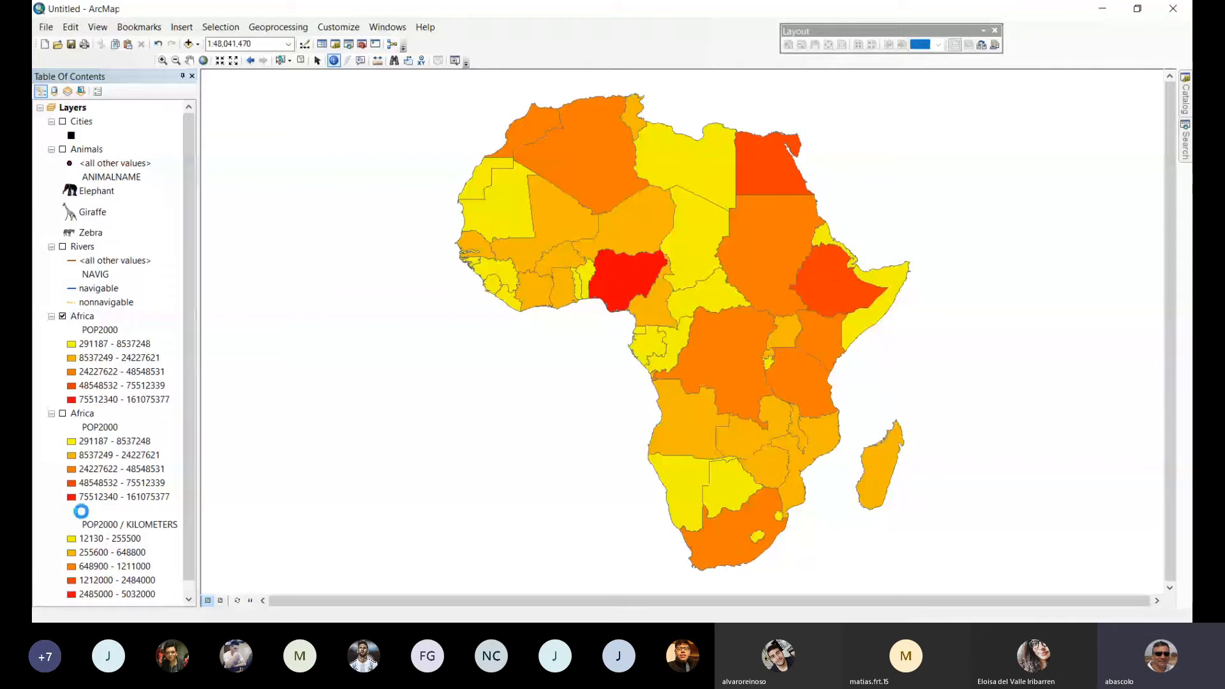
double_click(82, 510)
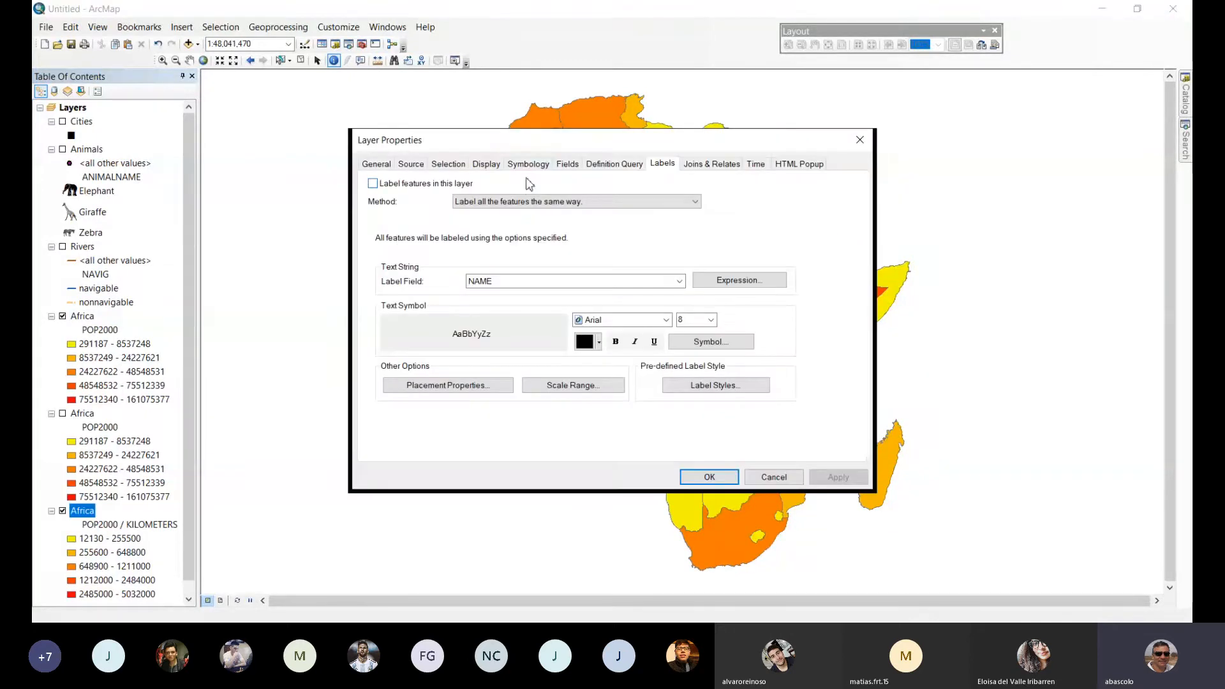
left_click(528, 164)
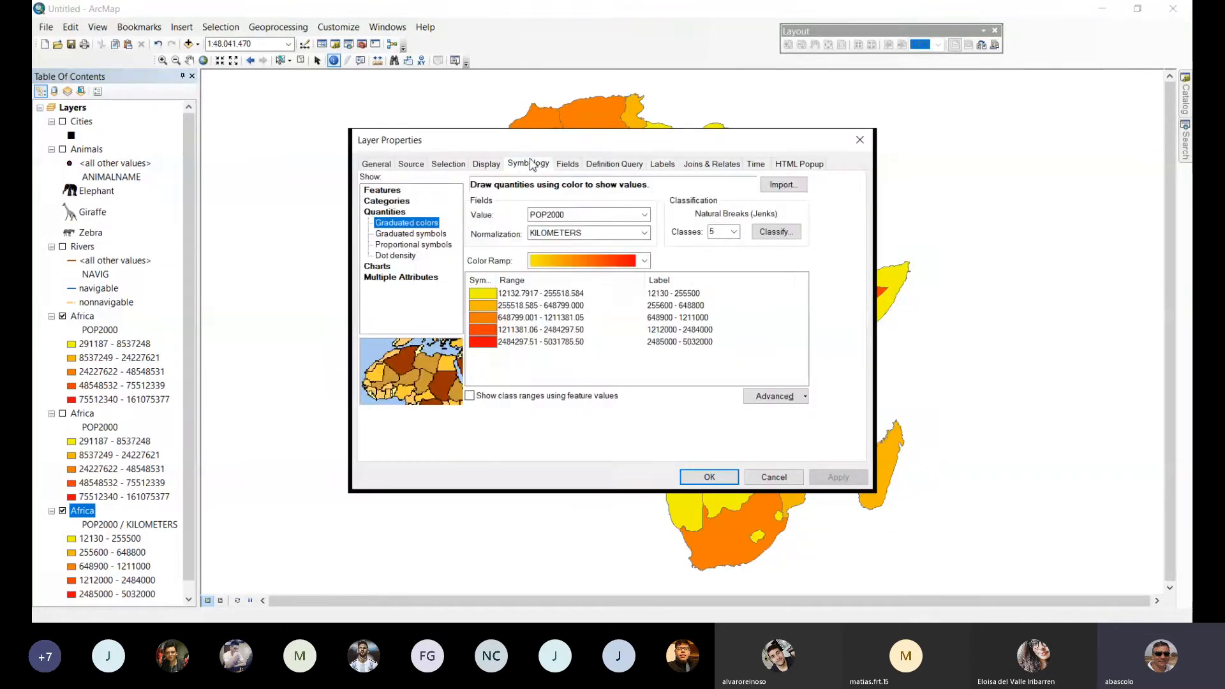
left_click(392, 255)
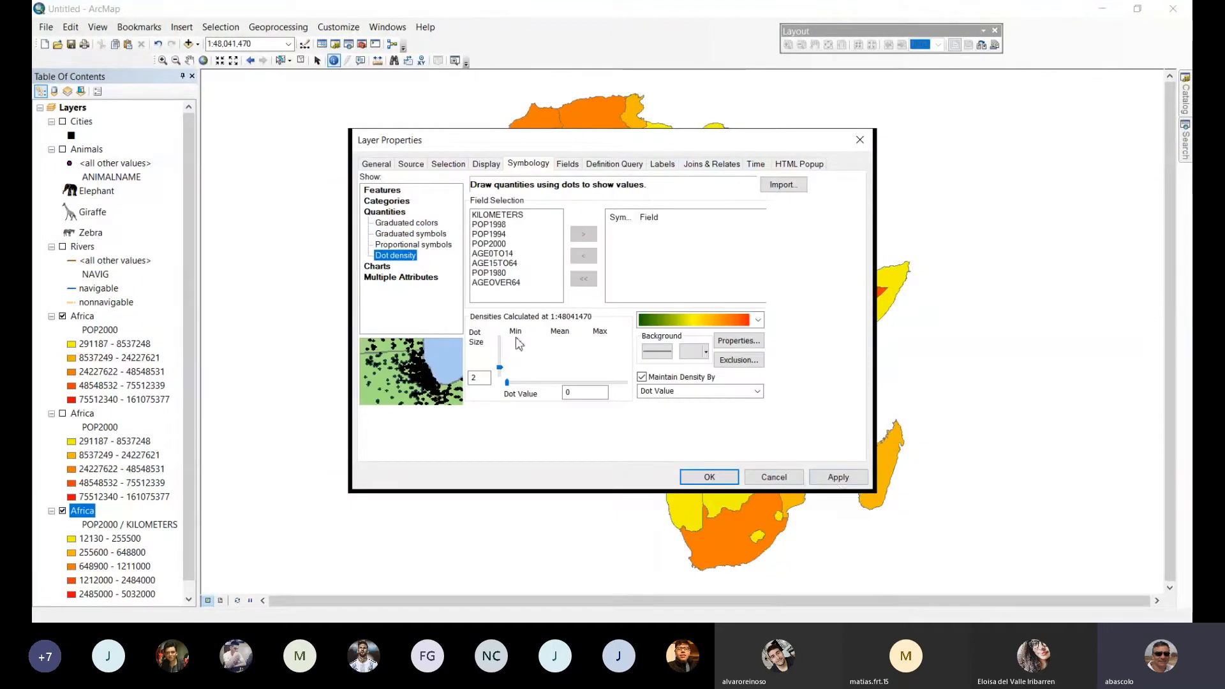
left_click(841, 479)
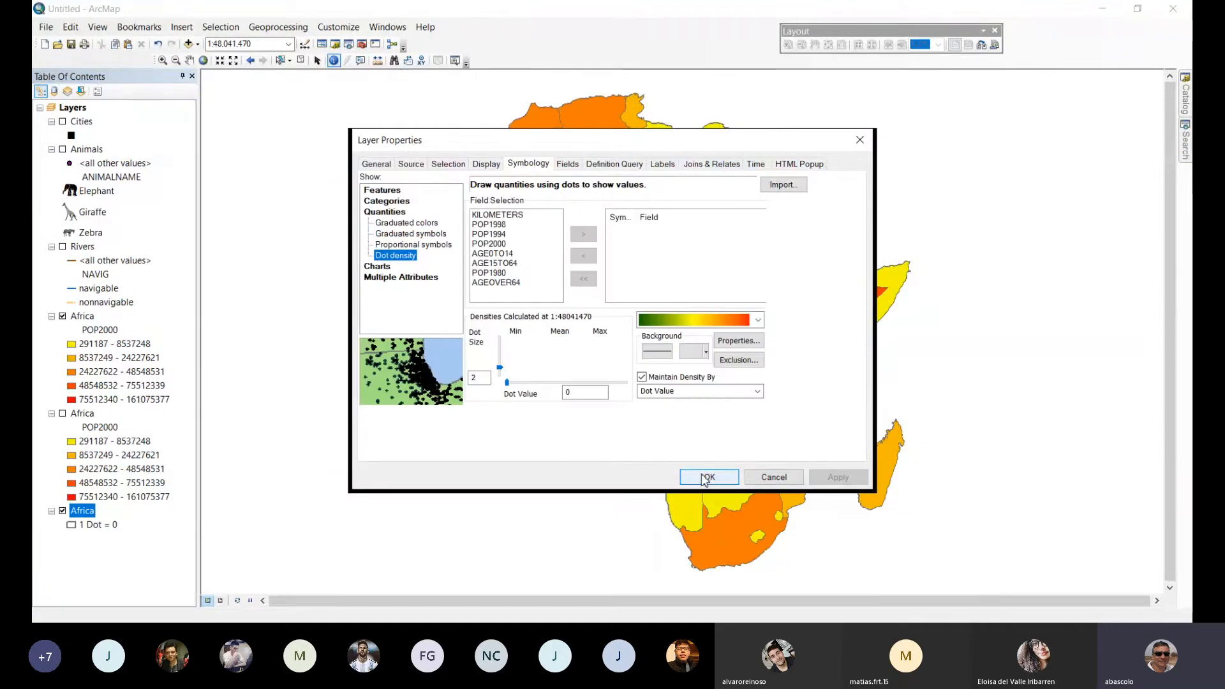
left_click(491, 243)
left_click(583, 235)
left_click(837, 478)
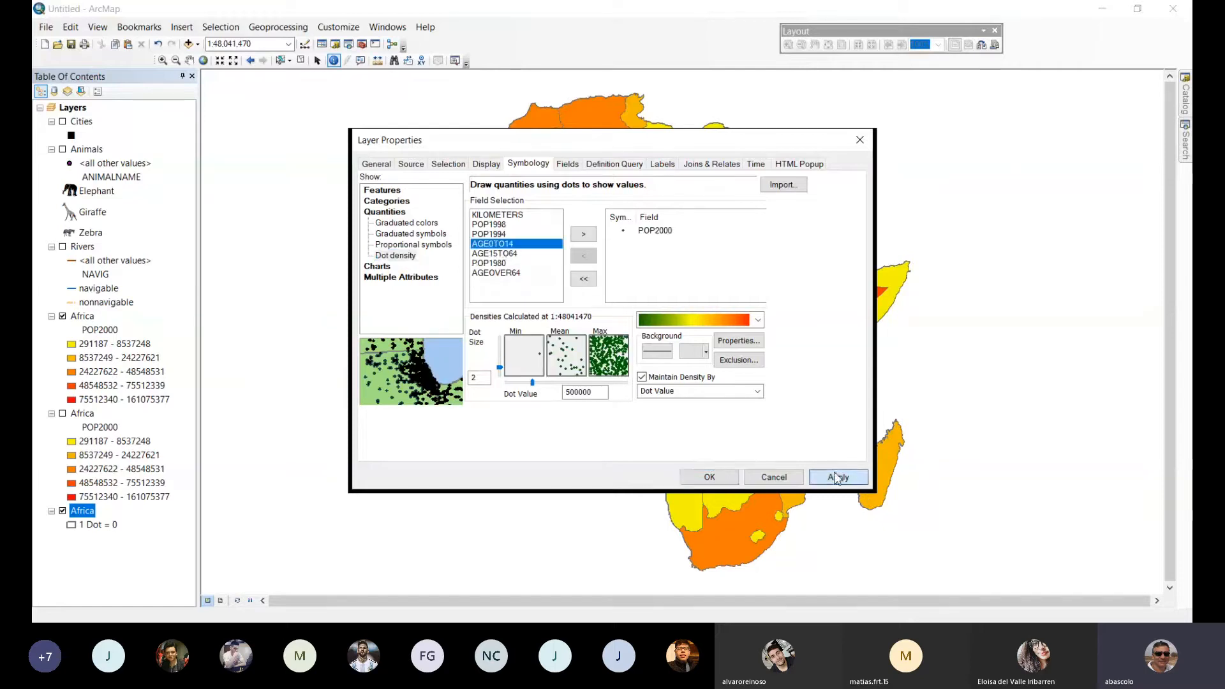
left_click(709, 476)
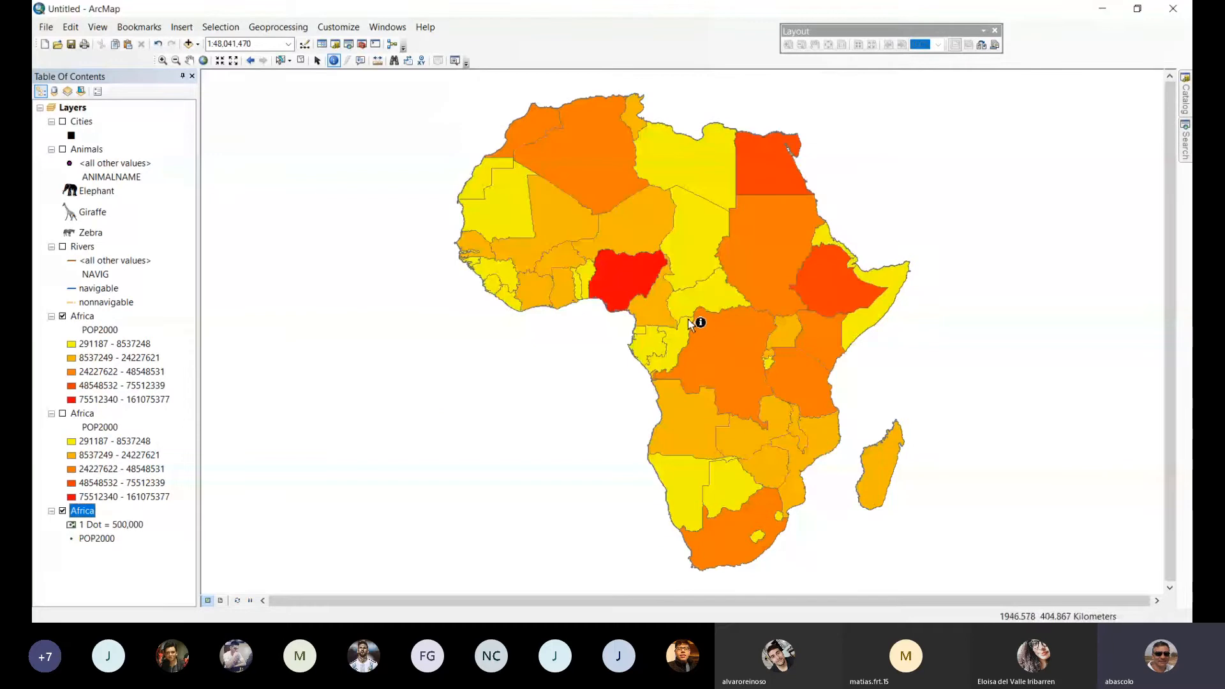
Hide the upper Africa layer and examine the dot density around Nigeria and around Rwanda and Burundi, returning to the full extent.
left_click(89, 514)
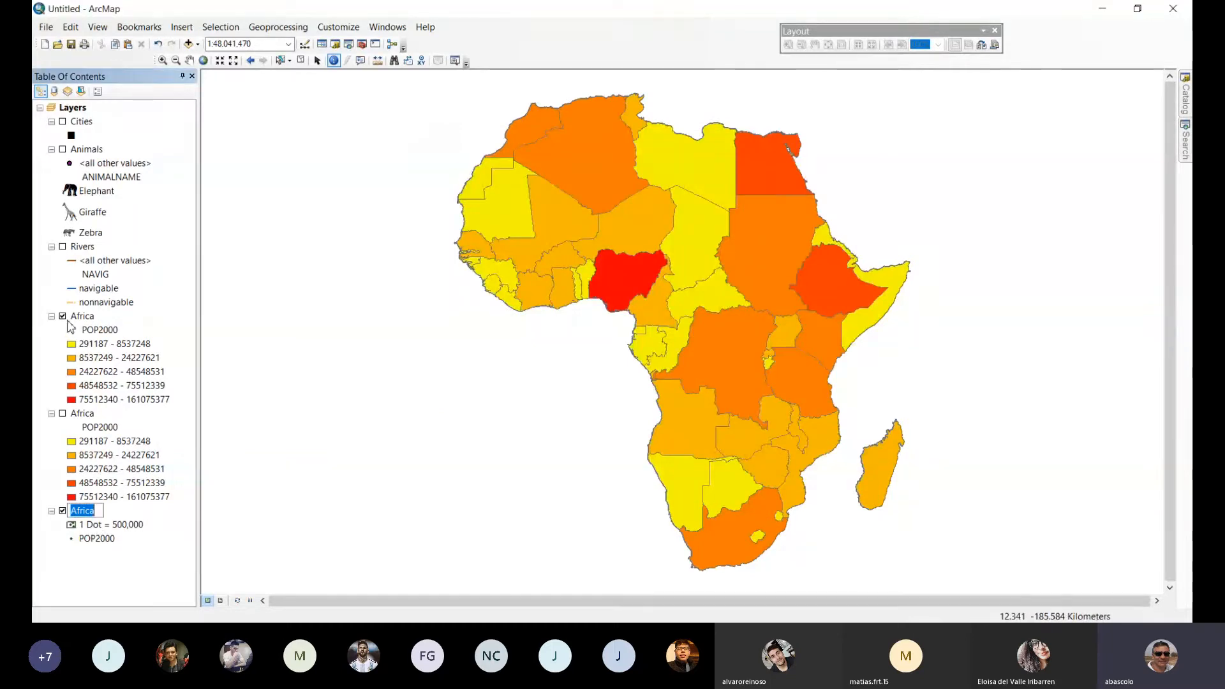
left_click(62, 316)
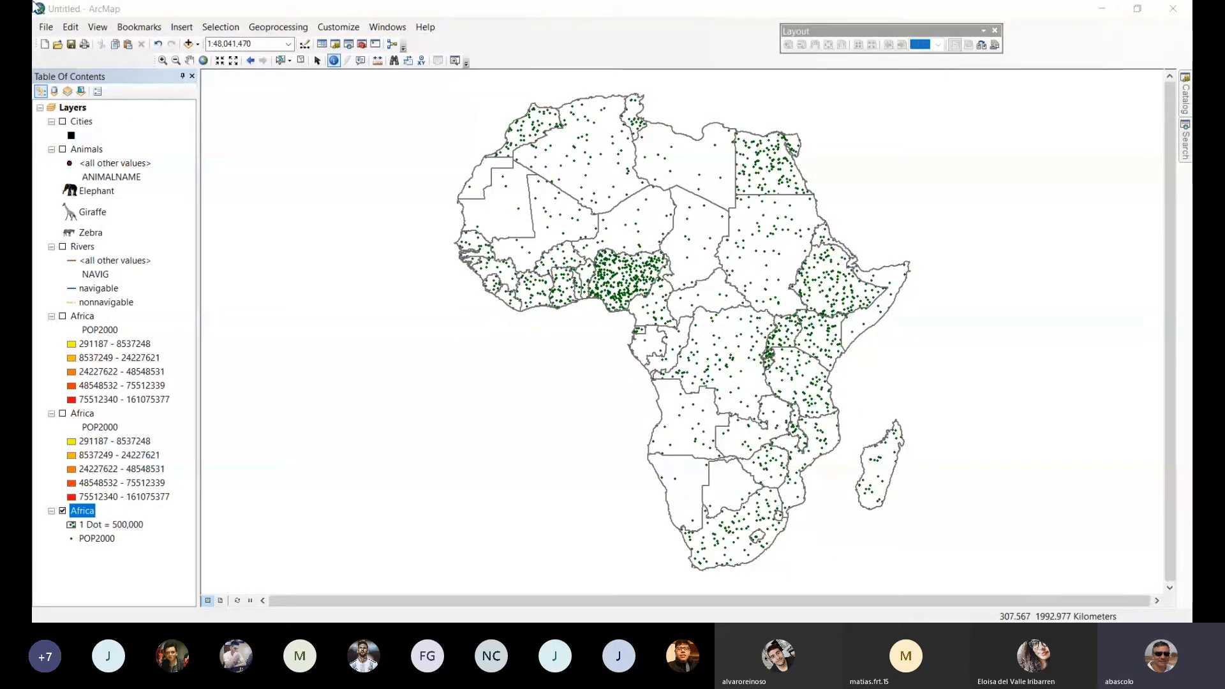
left_click(162, 60)
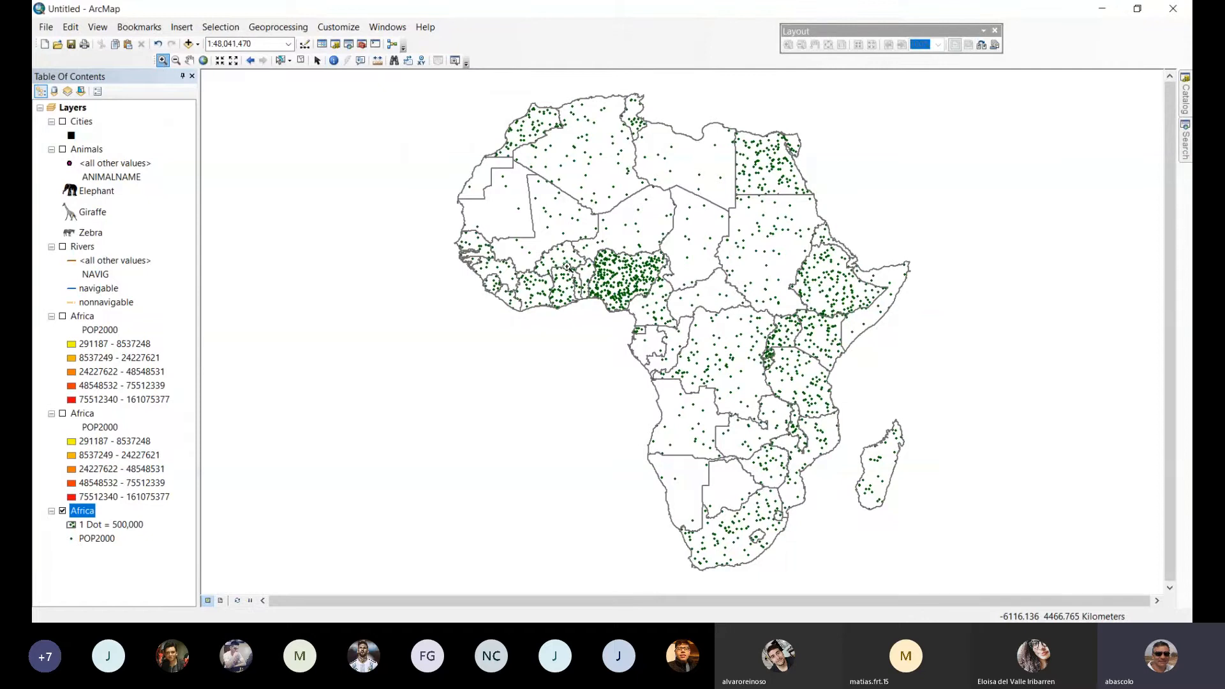
left_click_drag(582, 241, 676, 318)
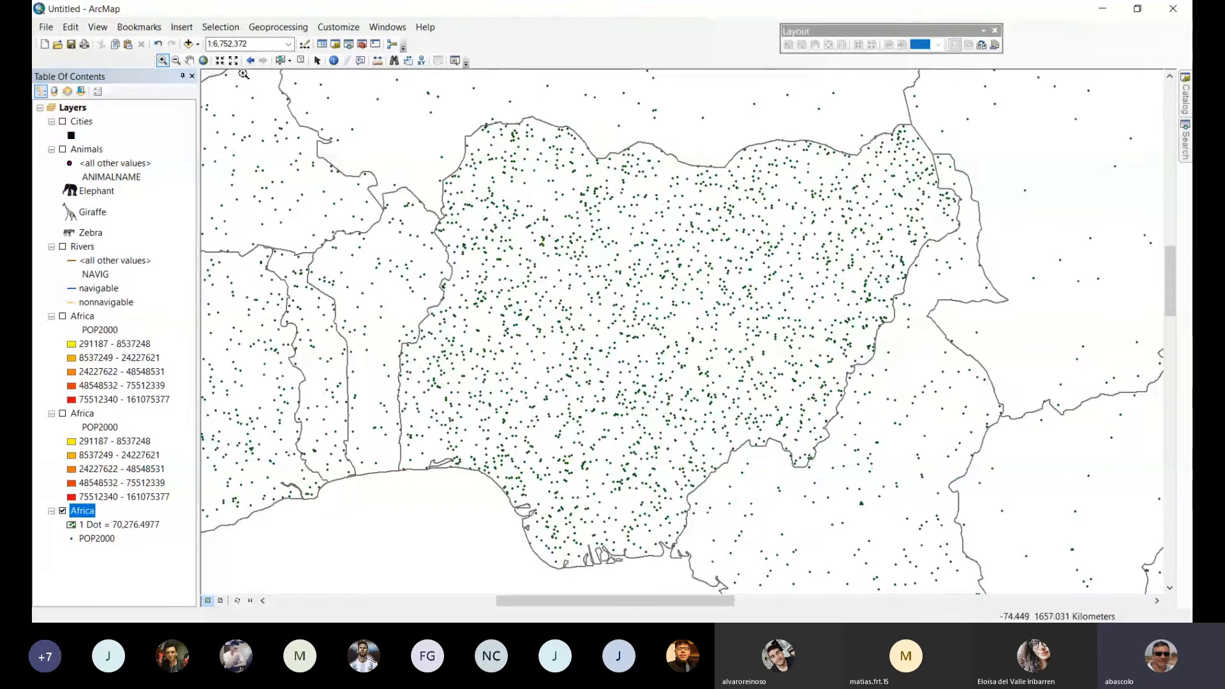
left_click(203, 60)
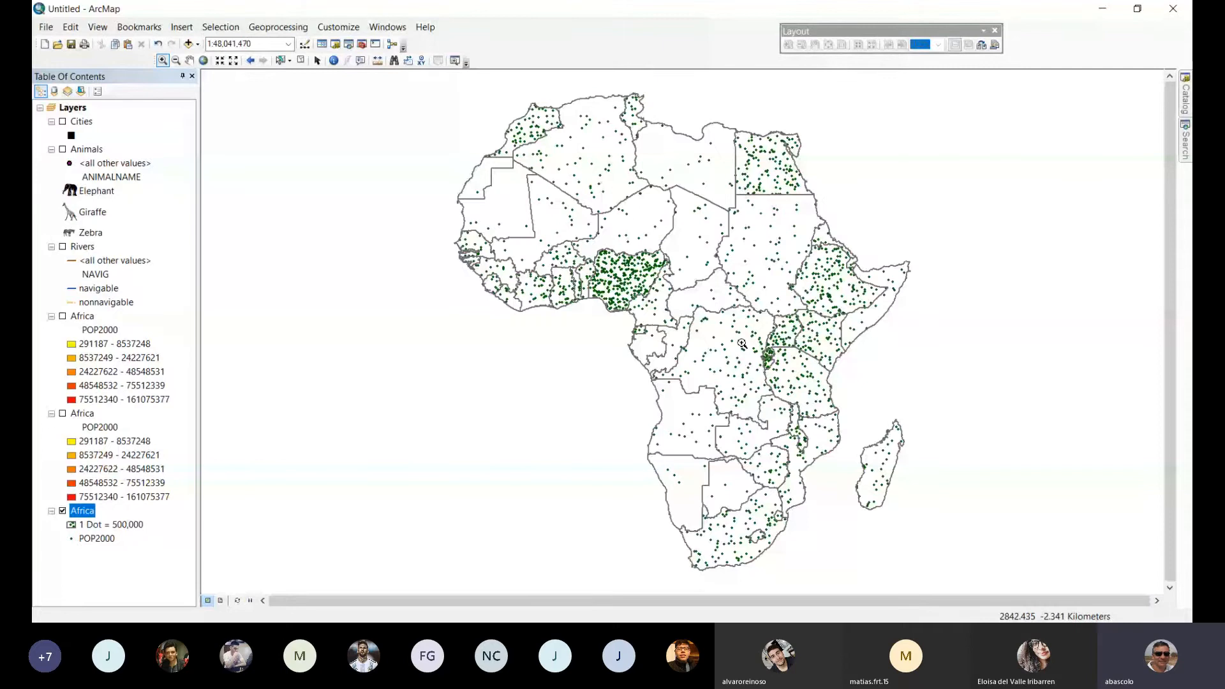
left_click_drag(742, 343, 798, 365)
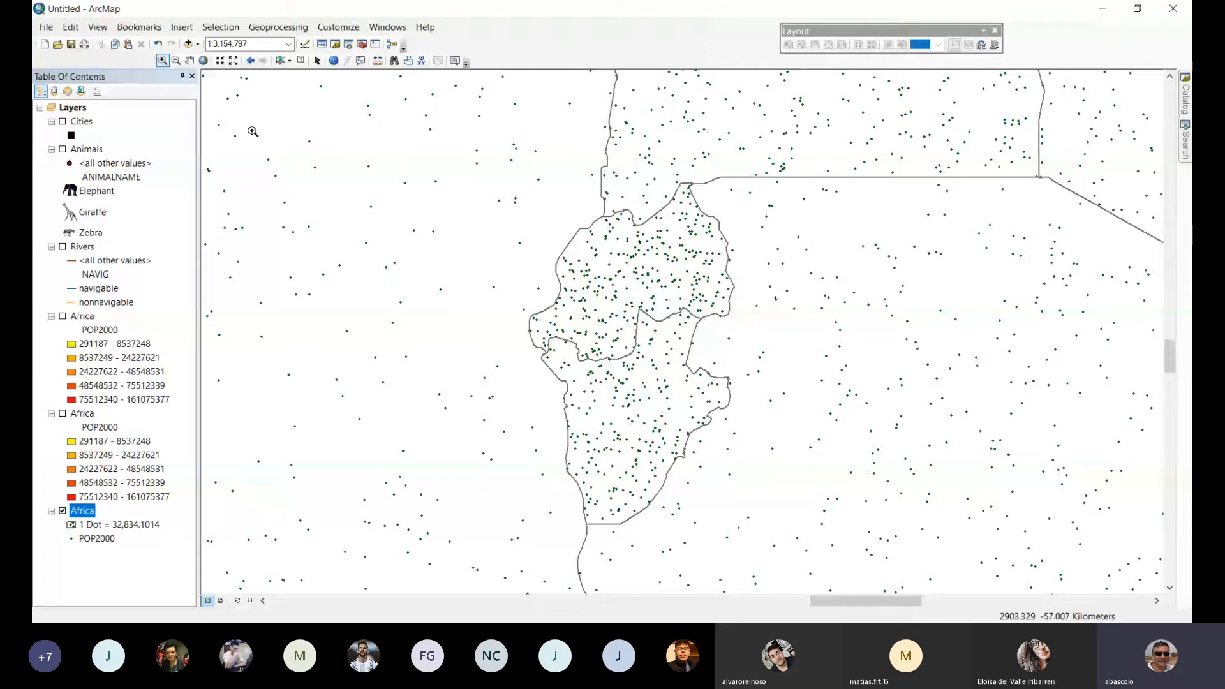
left_click(204, 64)
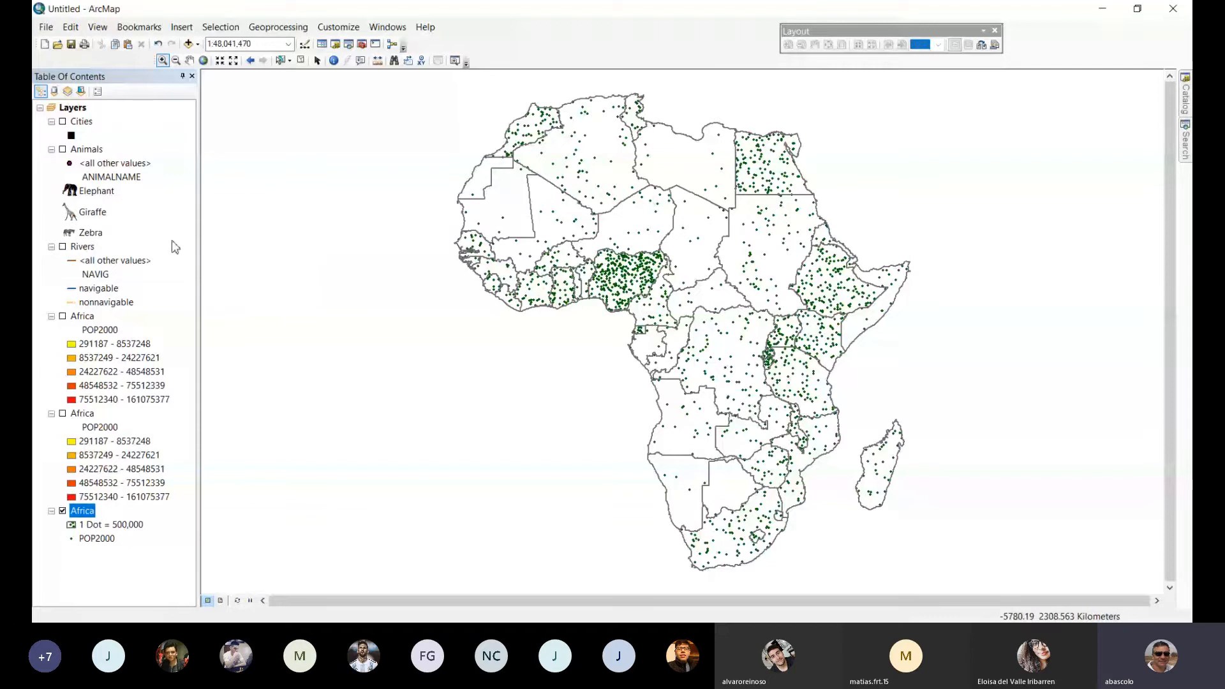
Show the upper POP2000 Africa layer instead of the dot density one, and turn on the Rivers and Animals layers.
left_click(63, 316)
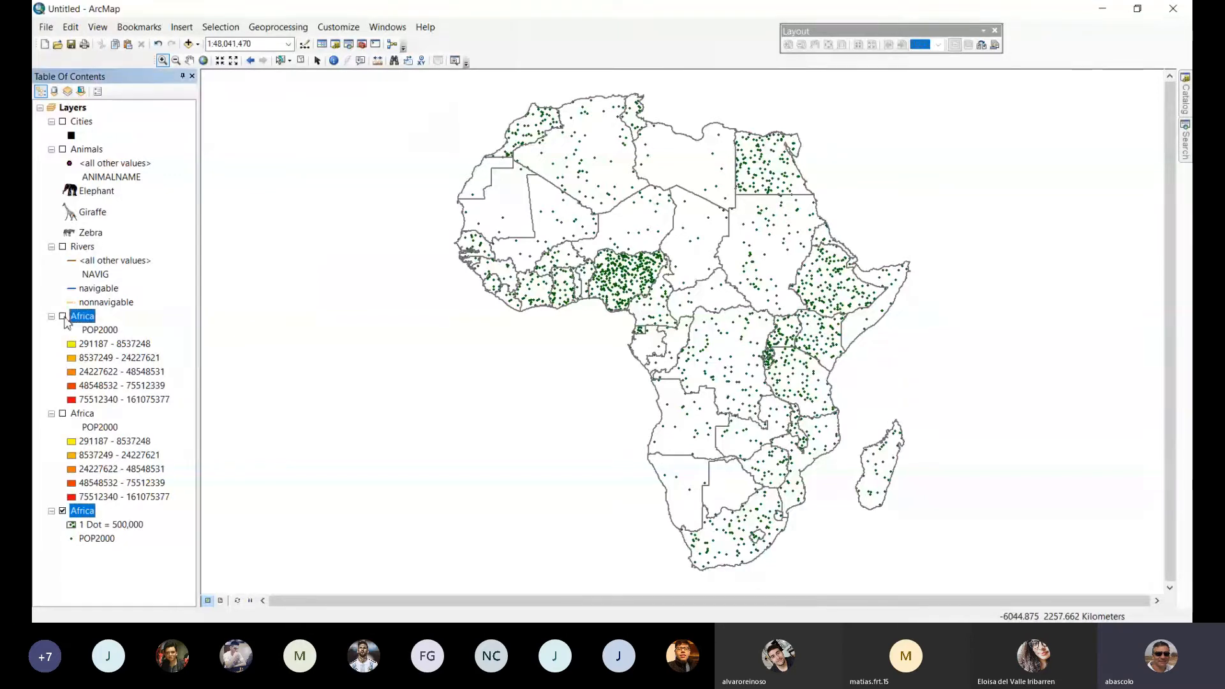
left_click(63, 511)
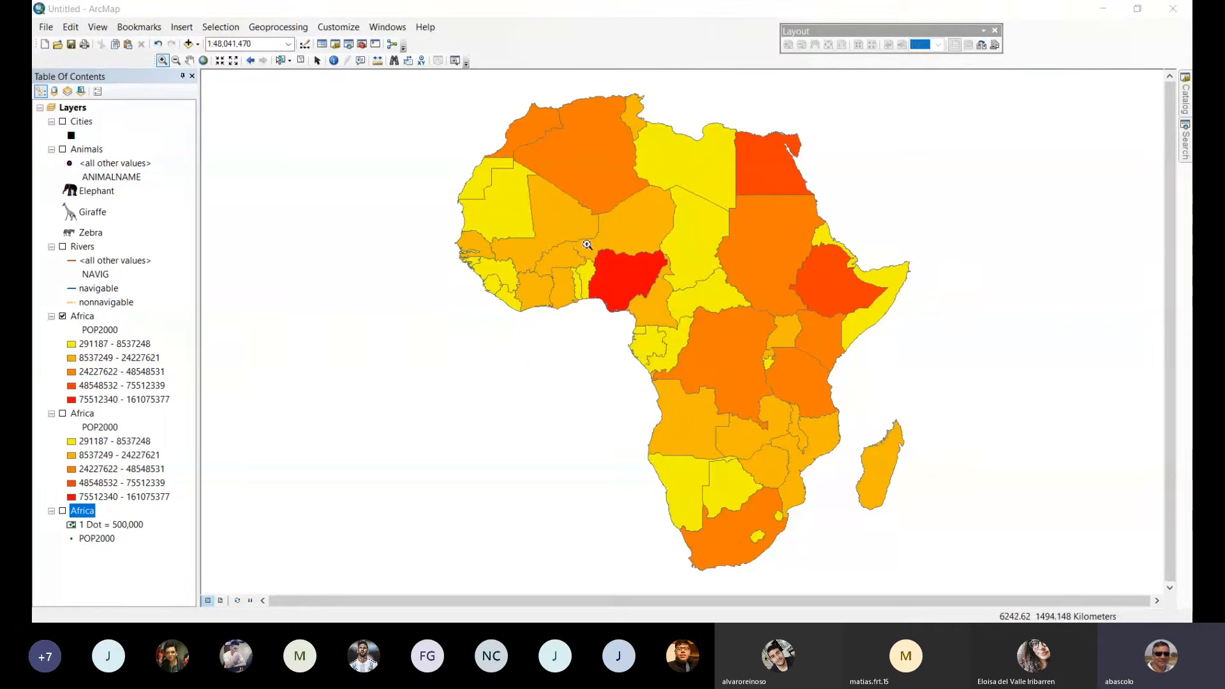
left_click(62, 246)
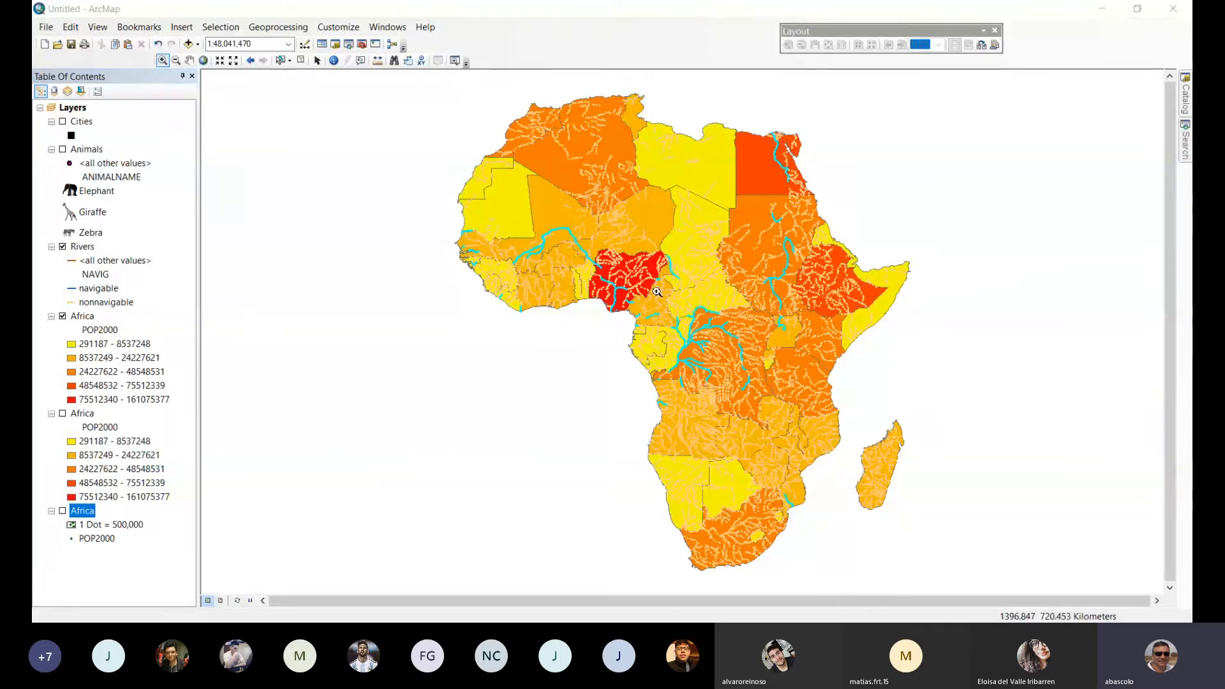
left_click(63, 148)
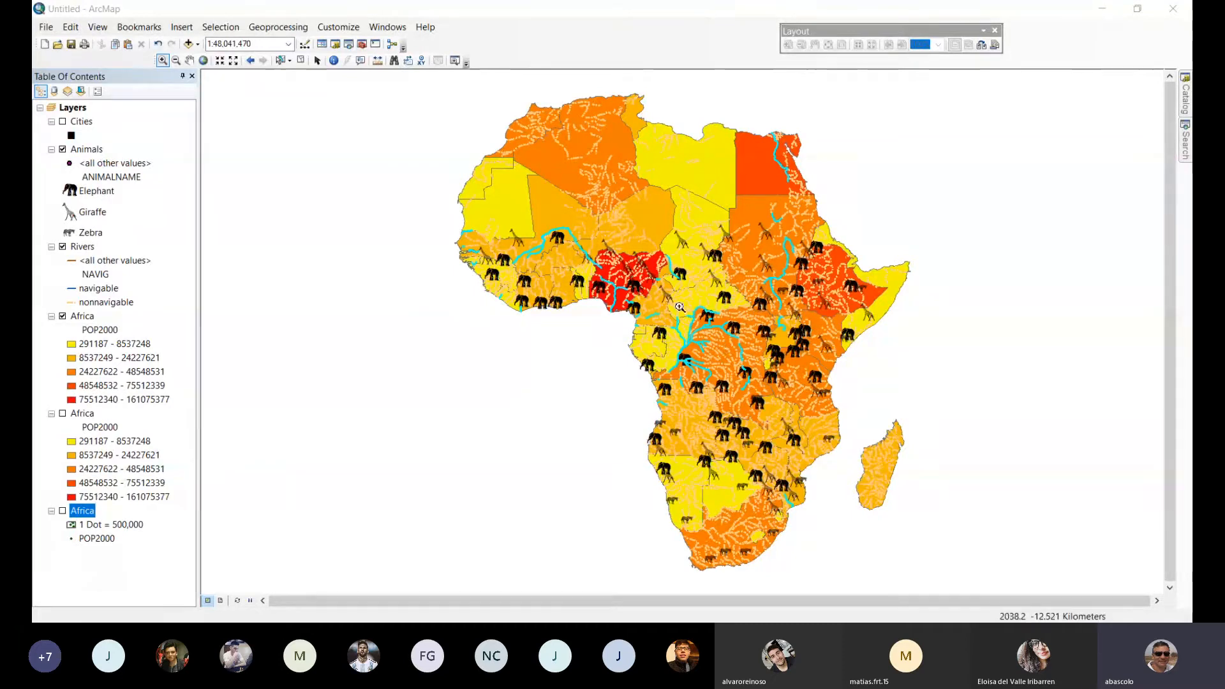
Symbolize the upper Africa layer by unique values of the NAME field, adding all values.
left_click(83, 316)
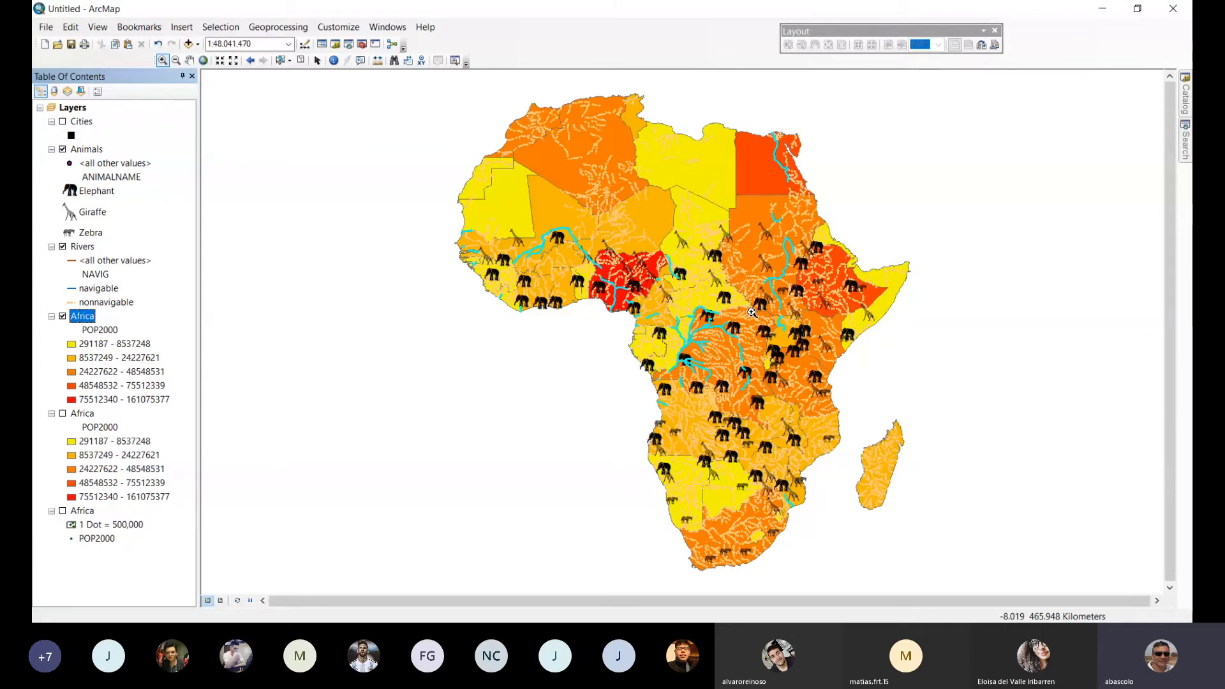
left_click_drag(751, 313, 790, 350)
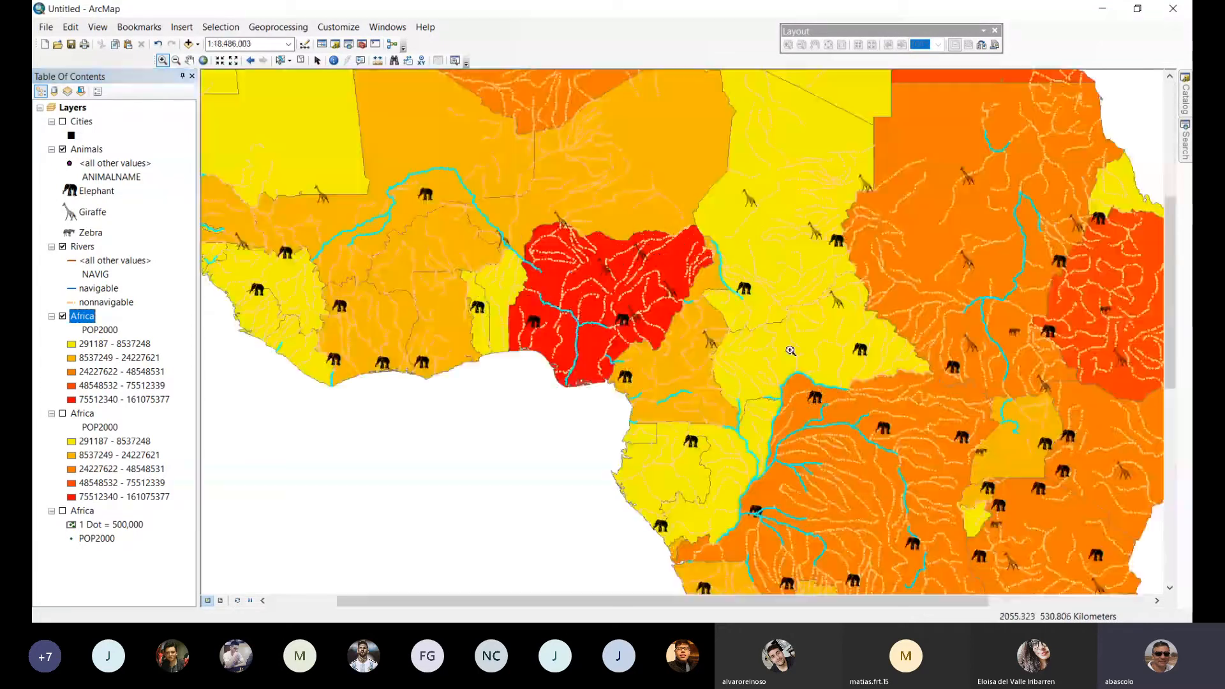
double_click(82, 316)
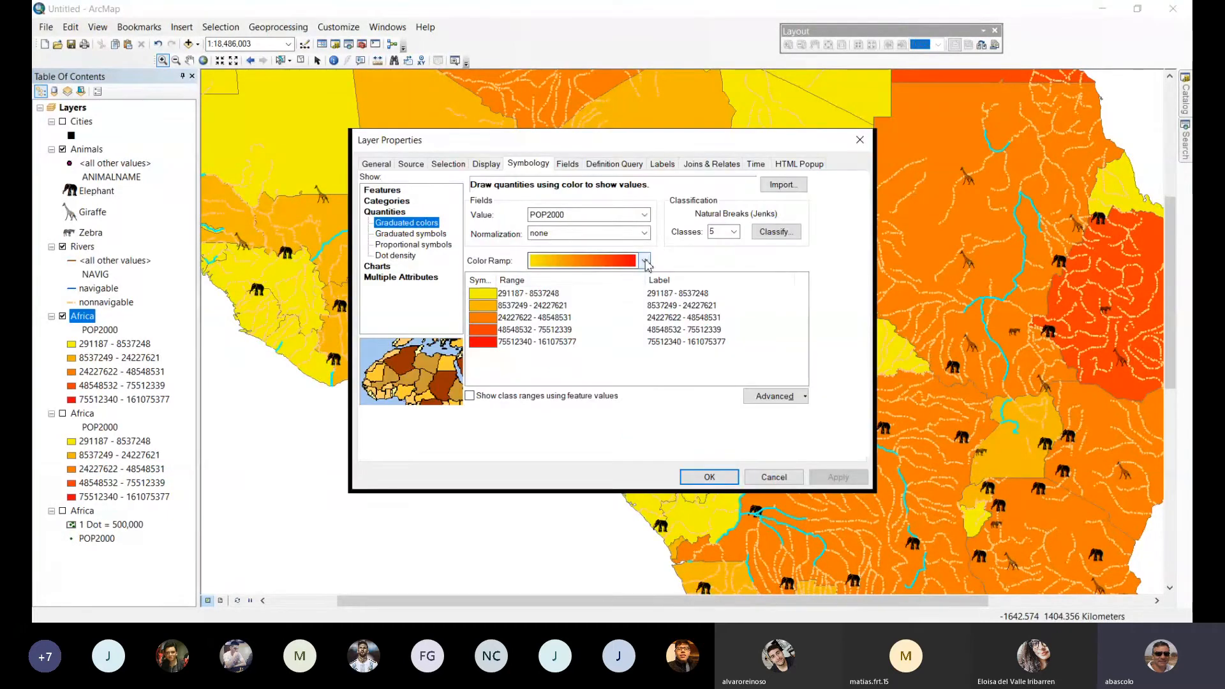
left_click(406, 202)
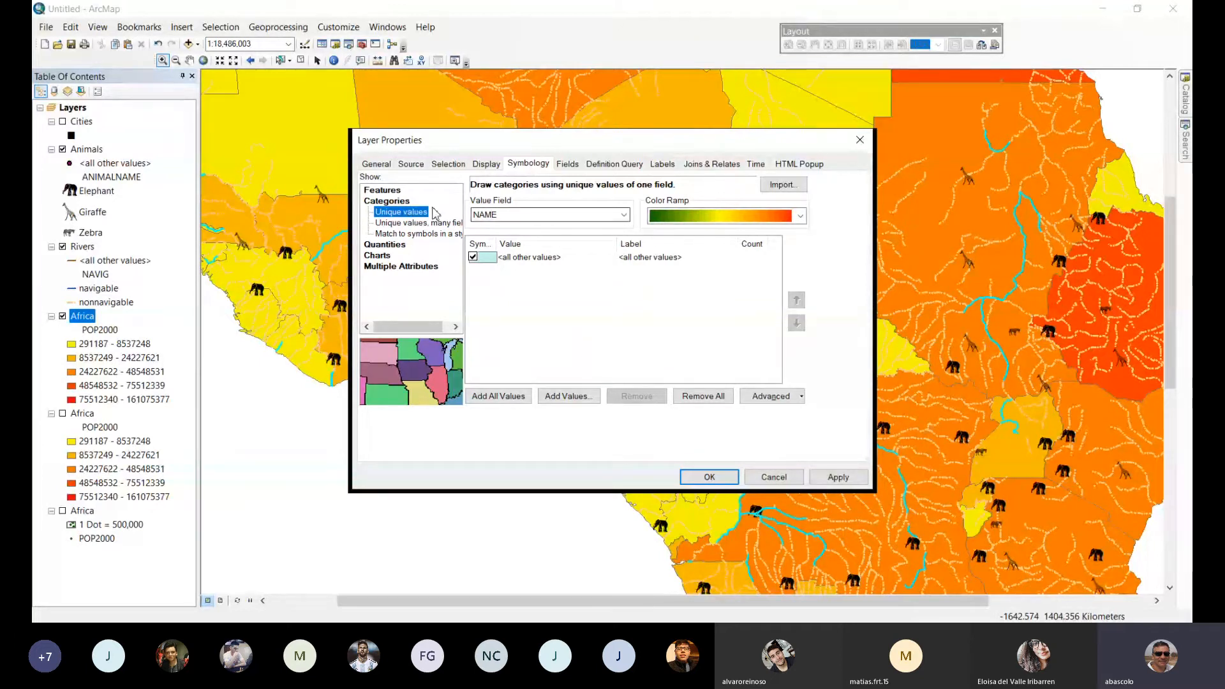
left_click(411, 223)
left_click(408, 213)
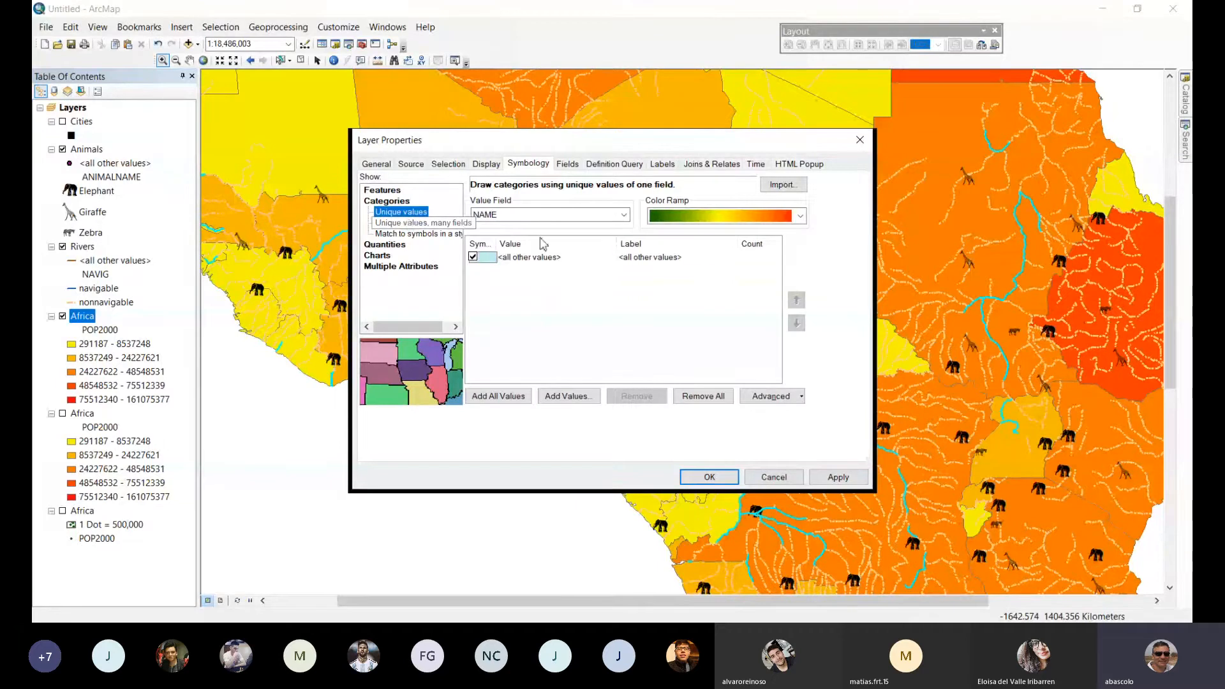
left_click(498, 395)
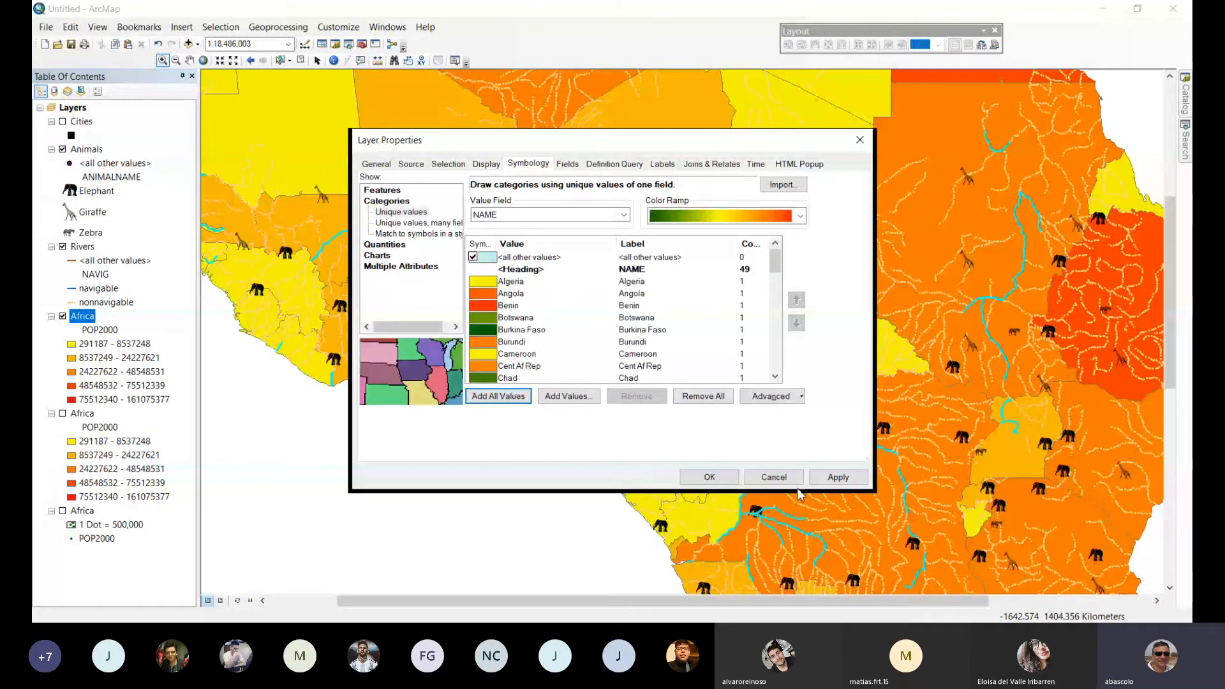
left_click(708, 478)
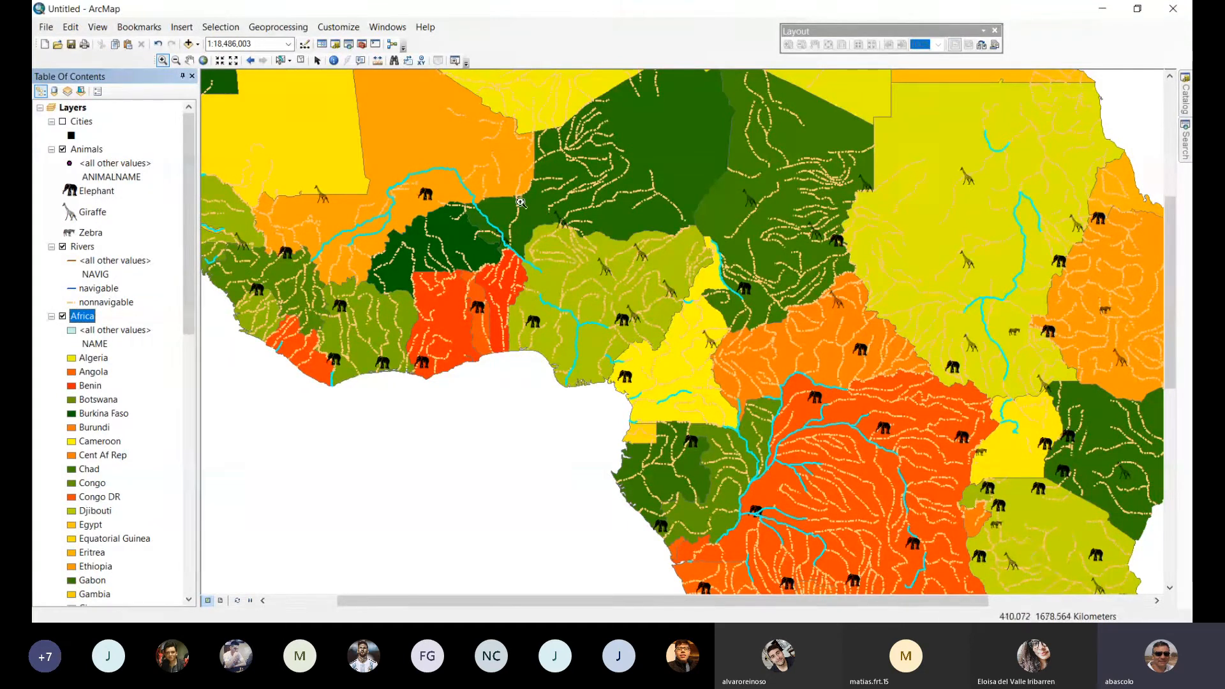
Turn on the Cities layer and label its features with the NAME field.
key("F2")
left_click_drag(470, 185, 779, 423)
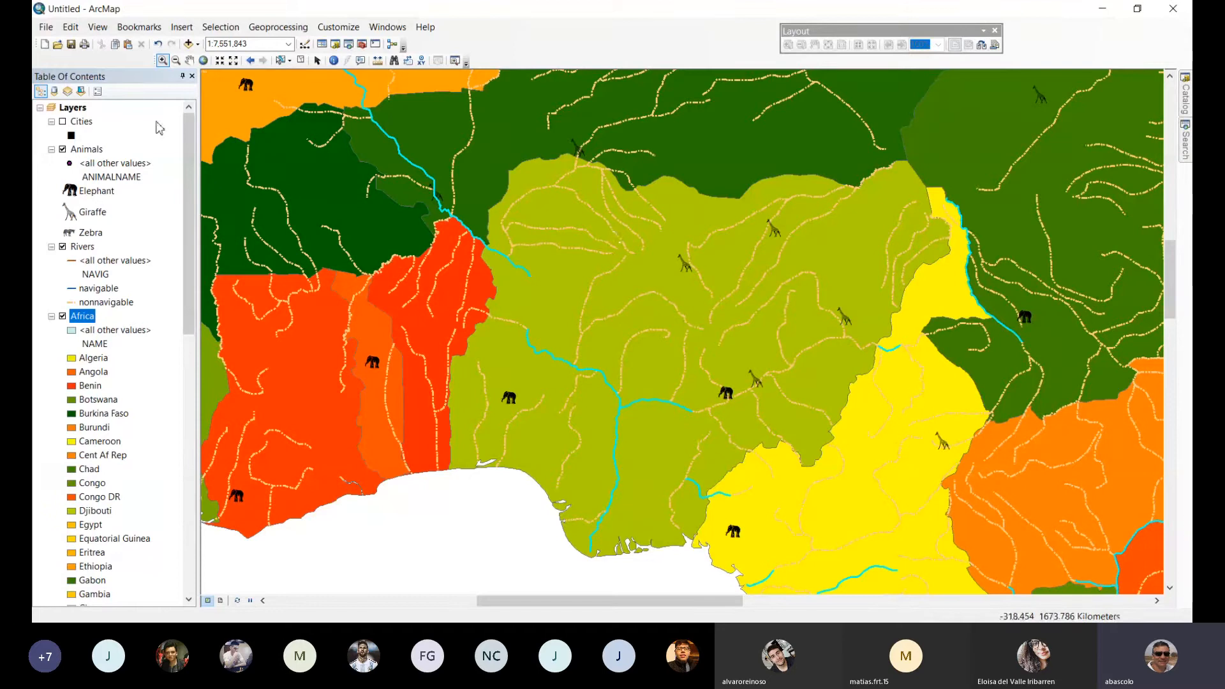
left_click(63, 121)
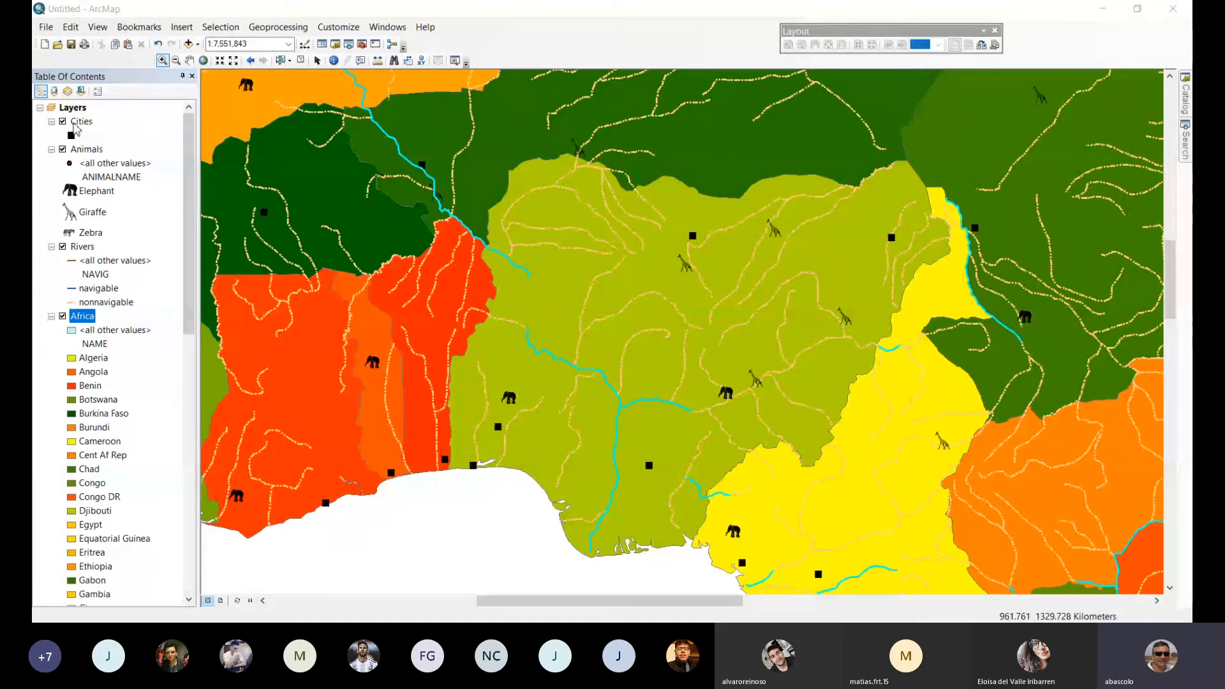
double_click(77, 123)
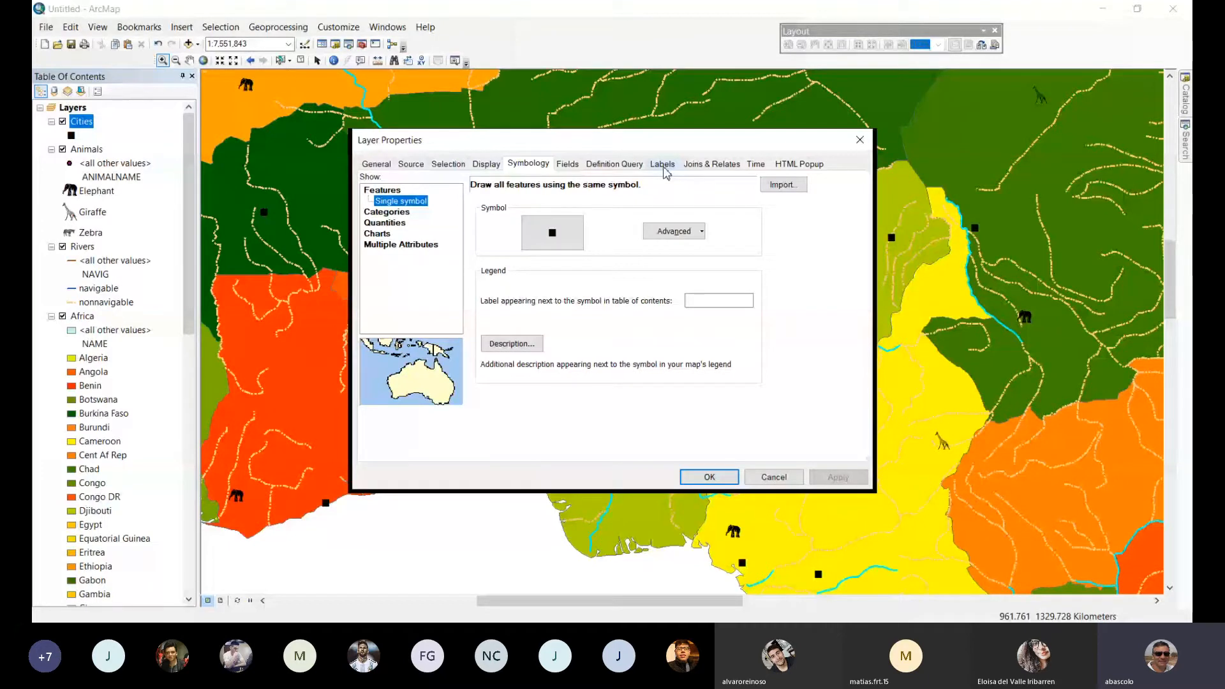
left_click(664, 166)
left_click(373, 183)
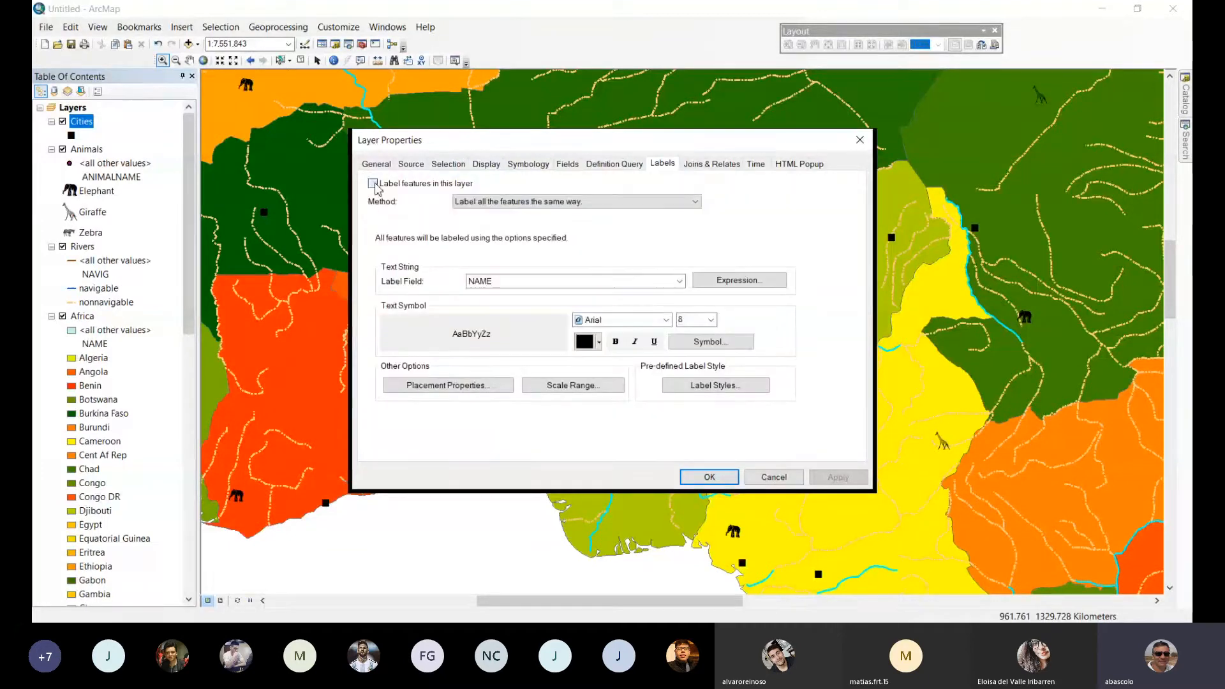
left_click(709, 477)
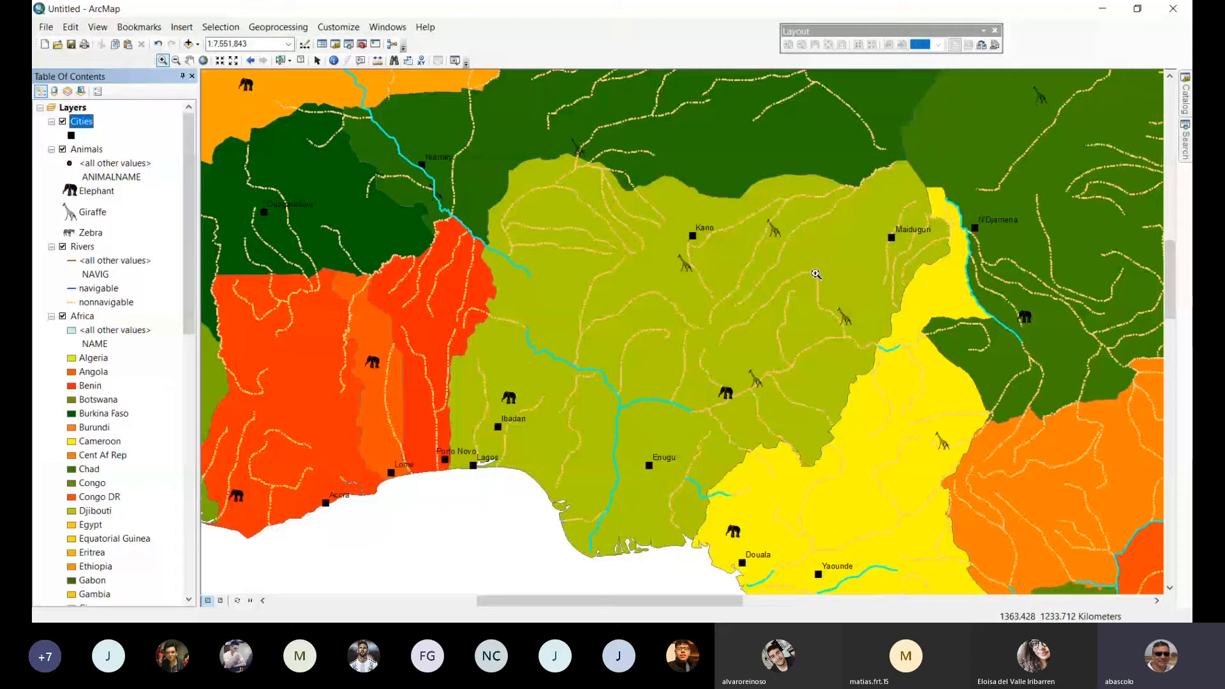
left_click(77, 153, "ctrl")
left_click(78, 151)
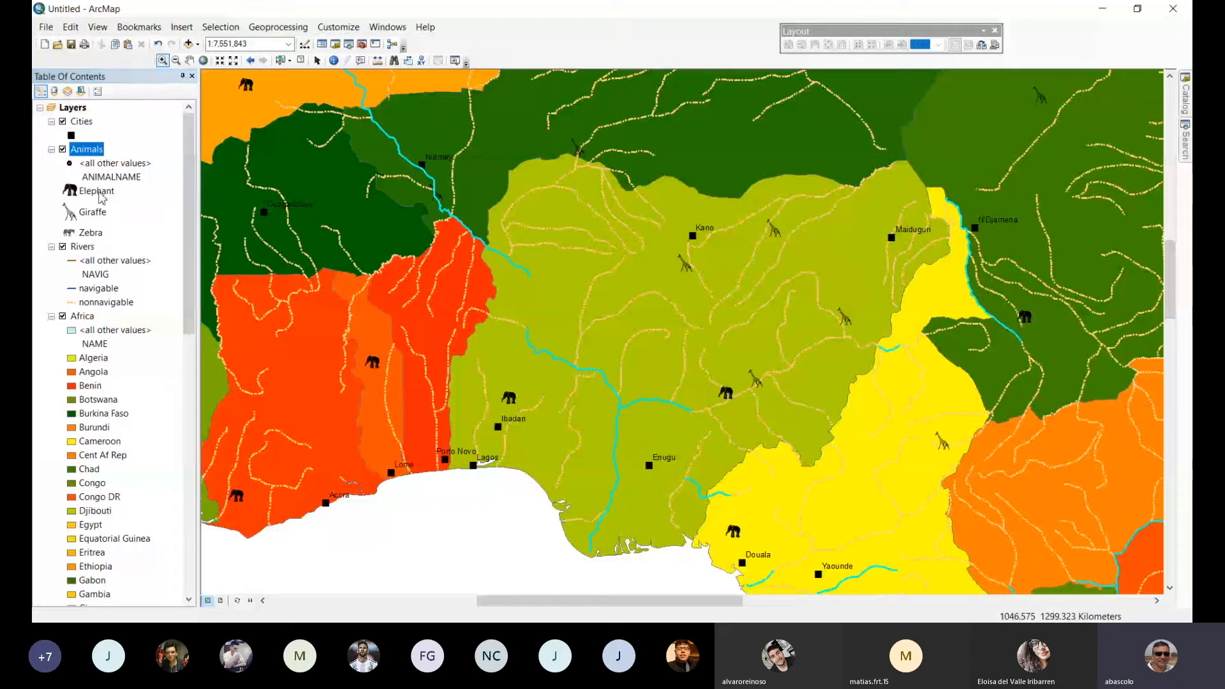
left_click(99, 193)
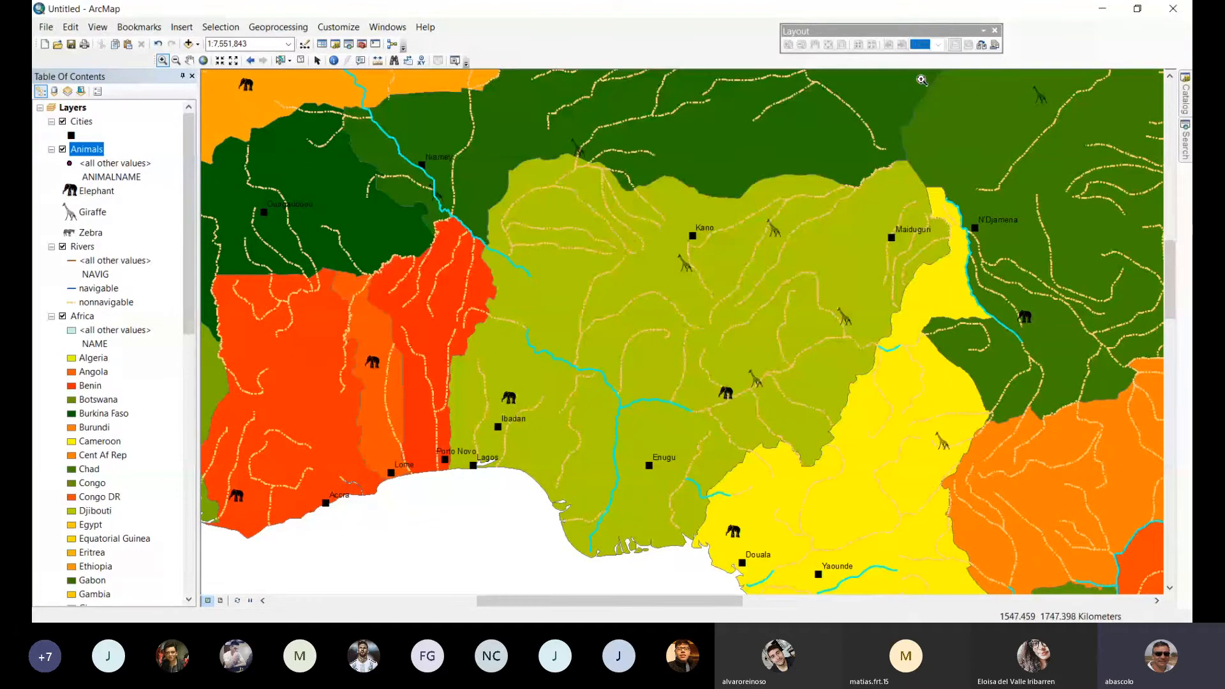
left_click(917, 81)
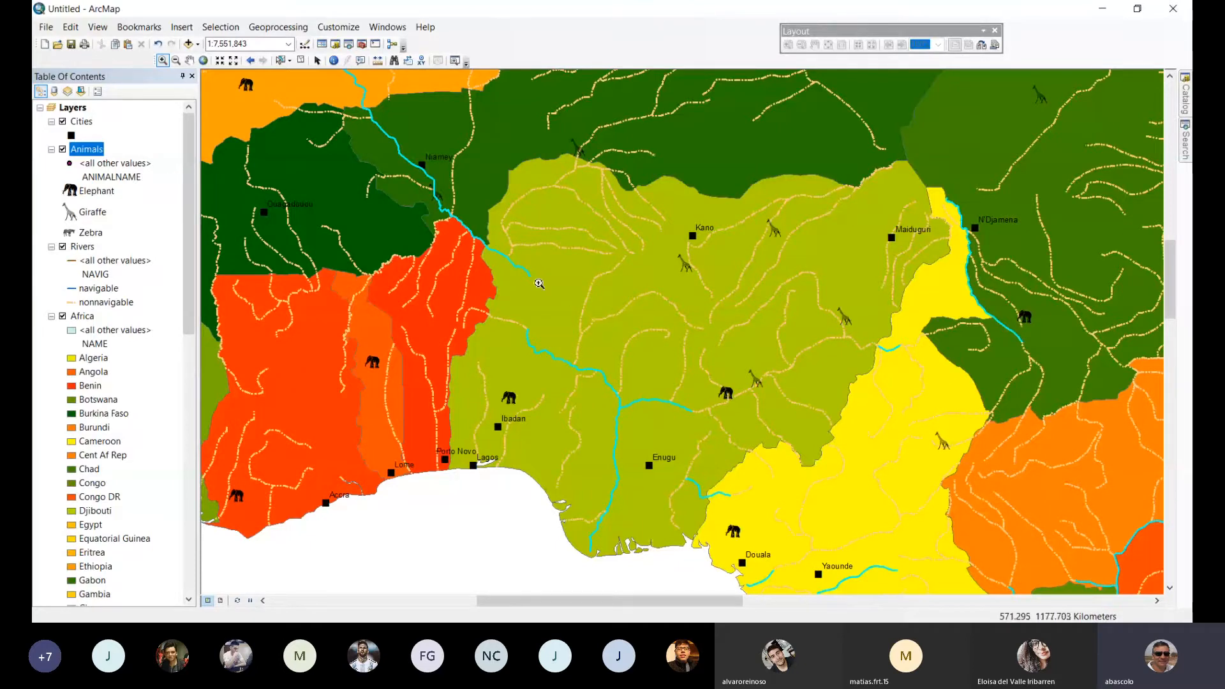
Select by location the Animals features within a distance of 20 kilometers of the Rivers layer.
left_click(220, 32)
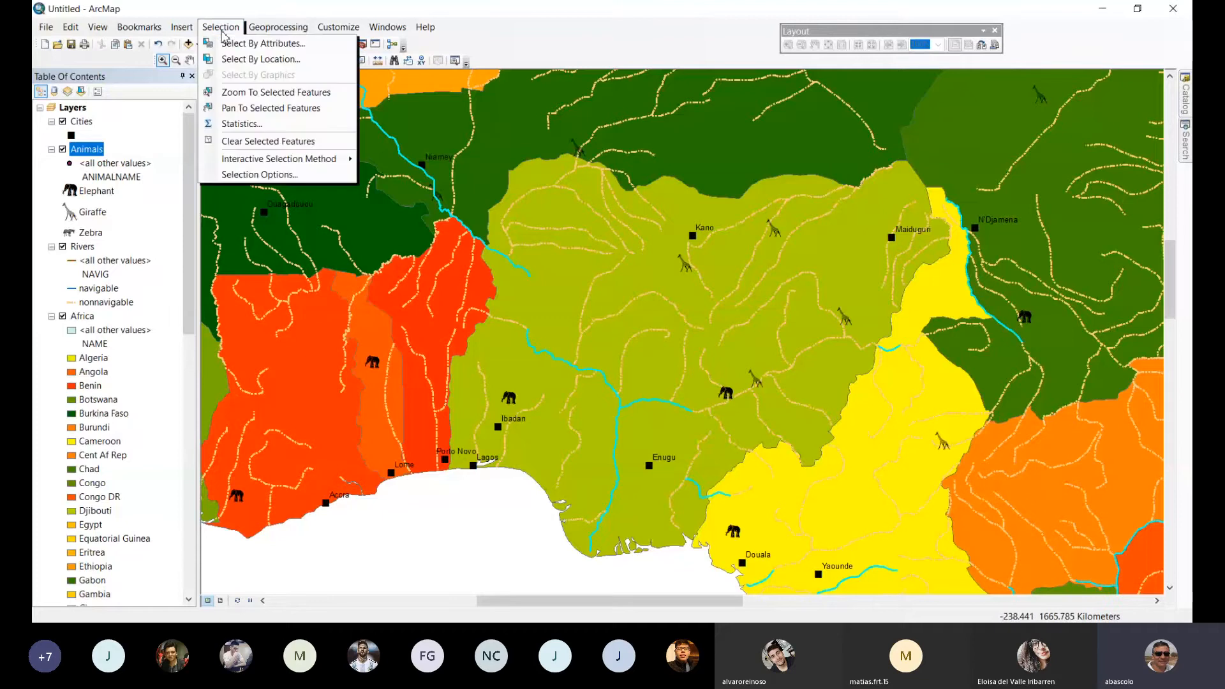
left_click(253, 60)
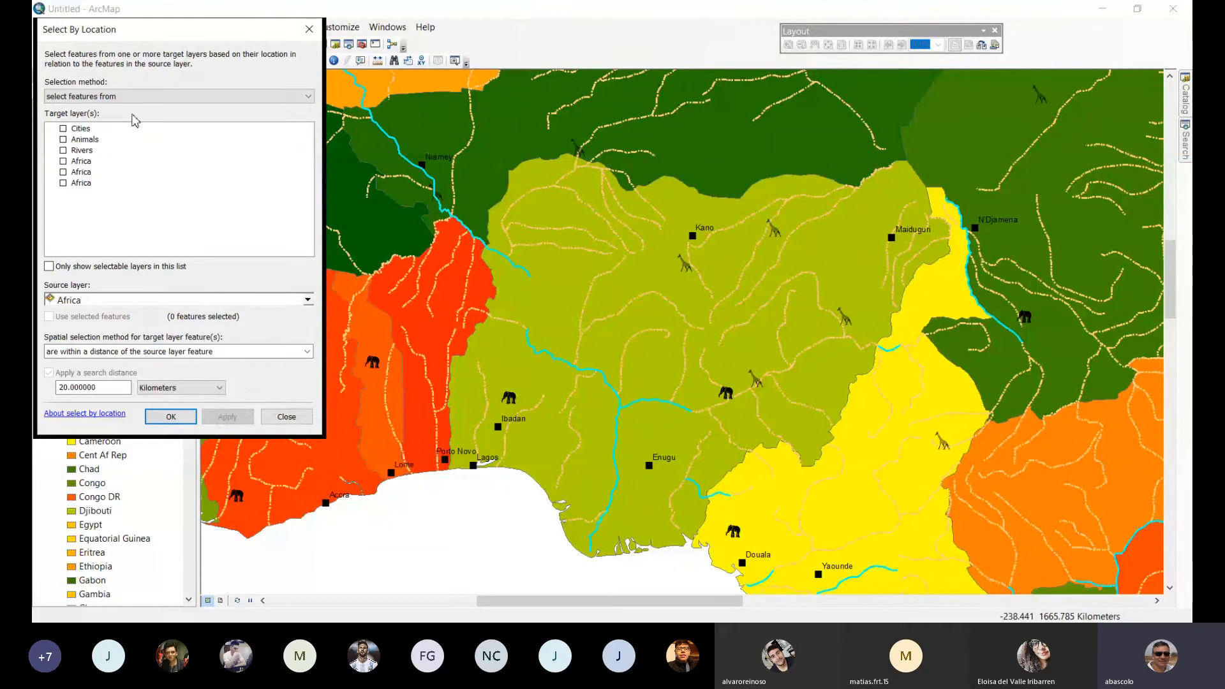
left_click(63, 139)
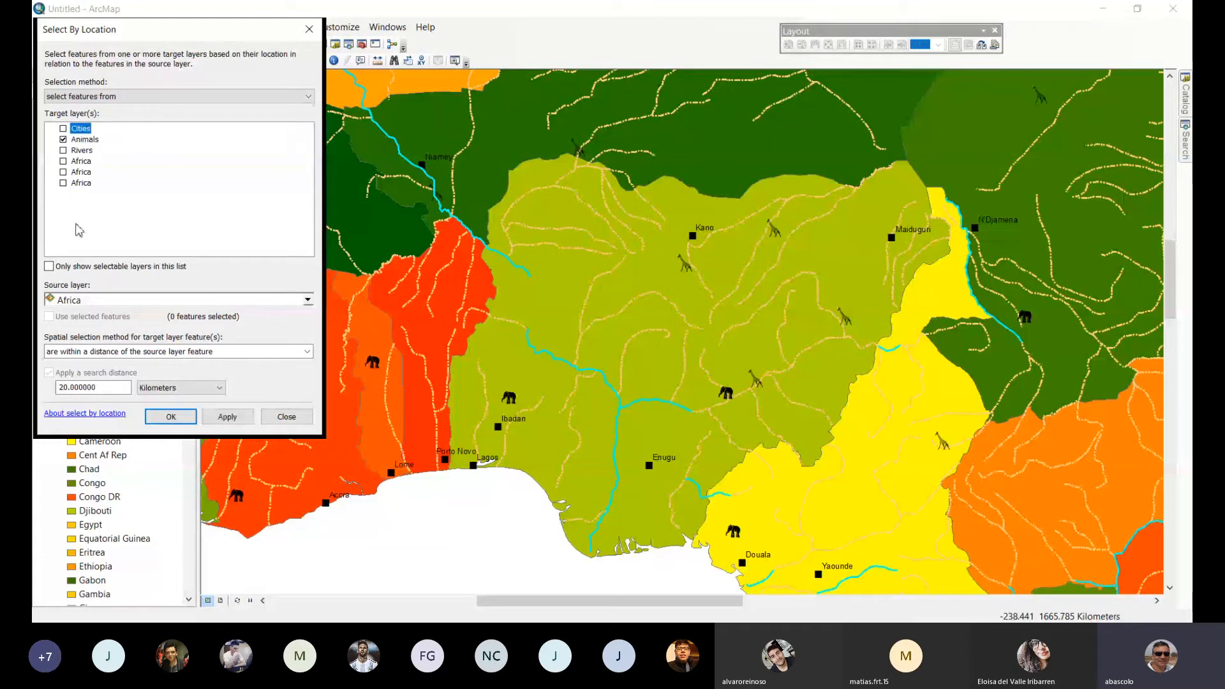
left_click(307, 300)
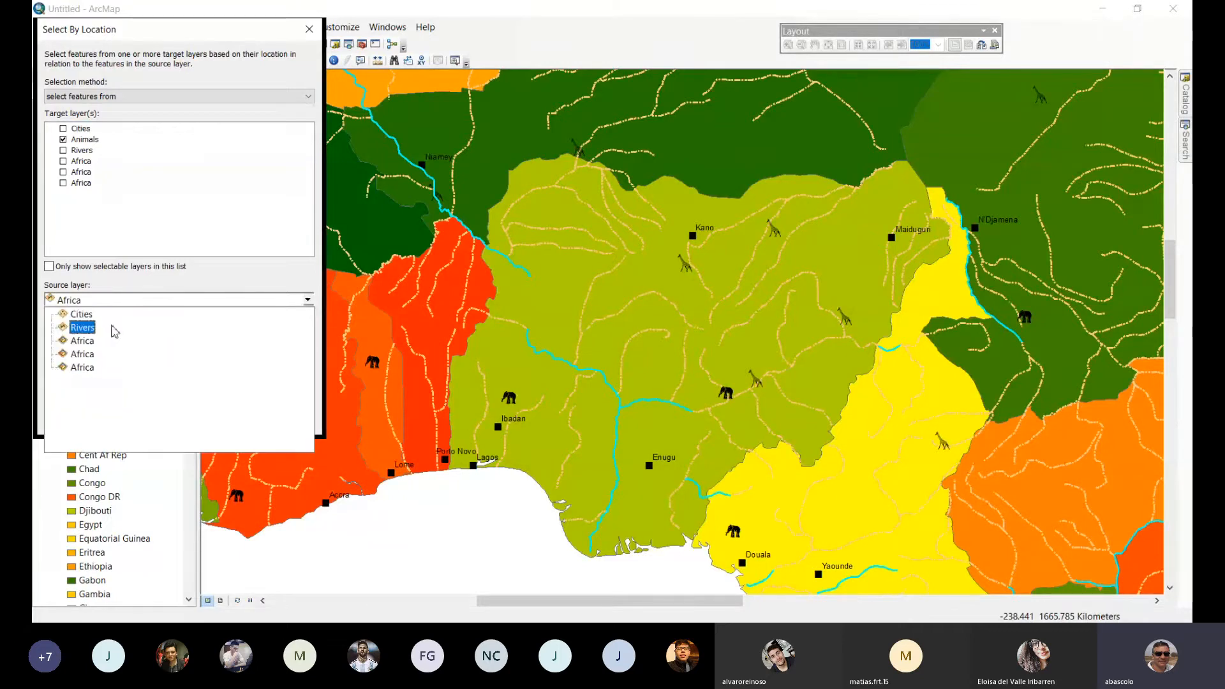
left_click(83, 328)
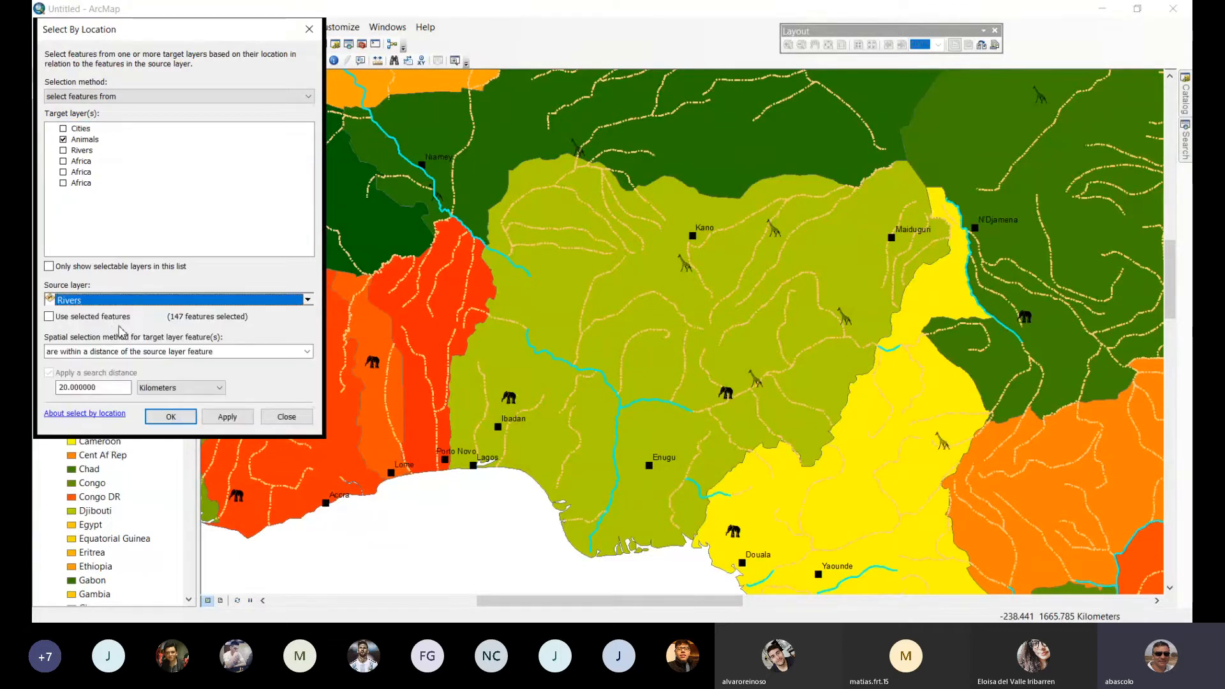
left_click(308, 353)
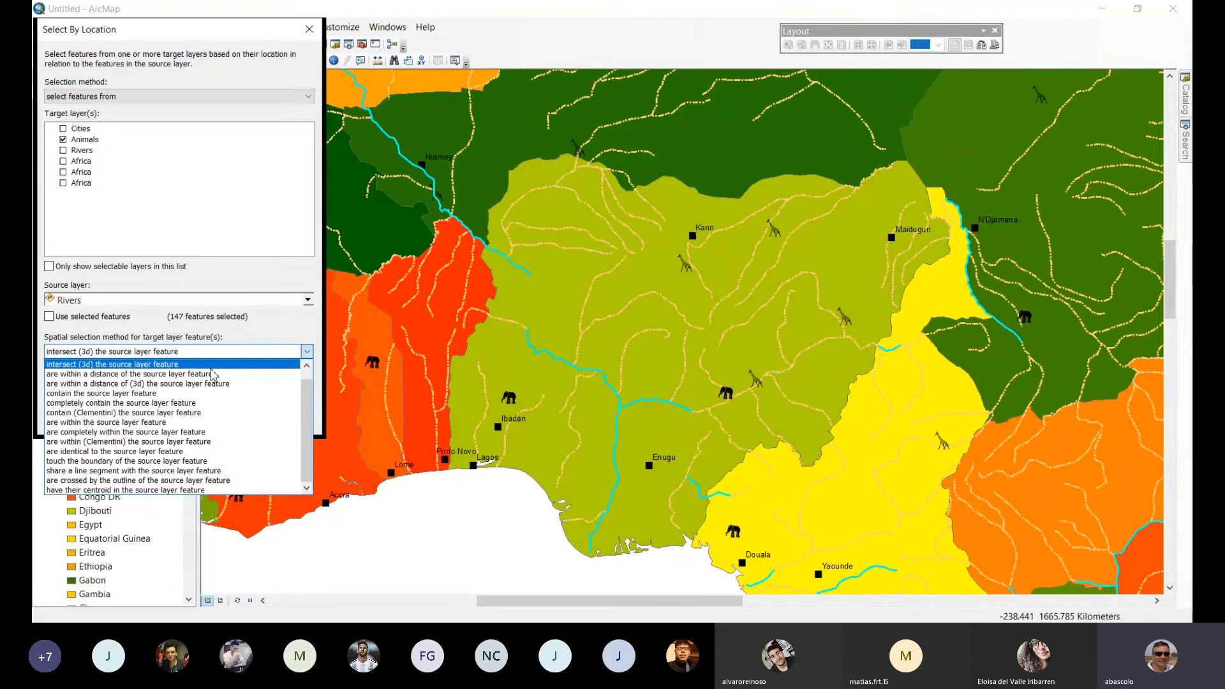
left_click(209, 374)
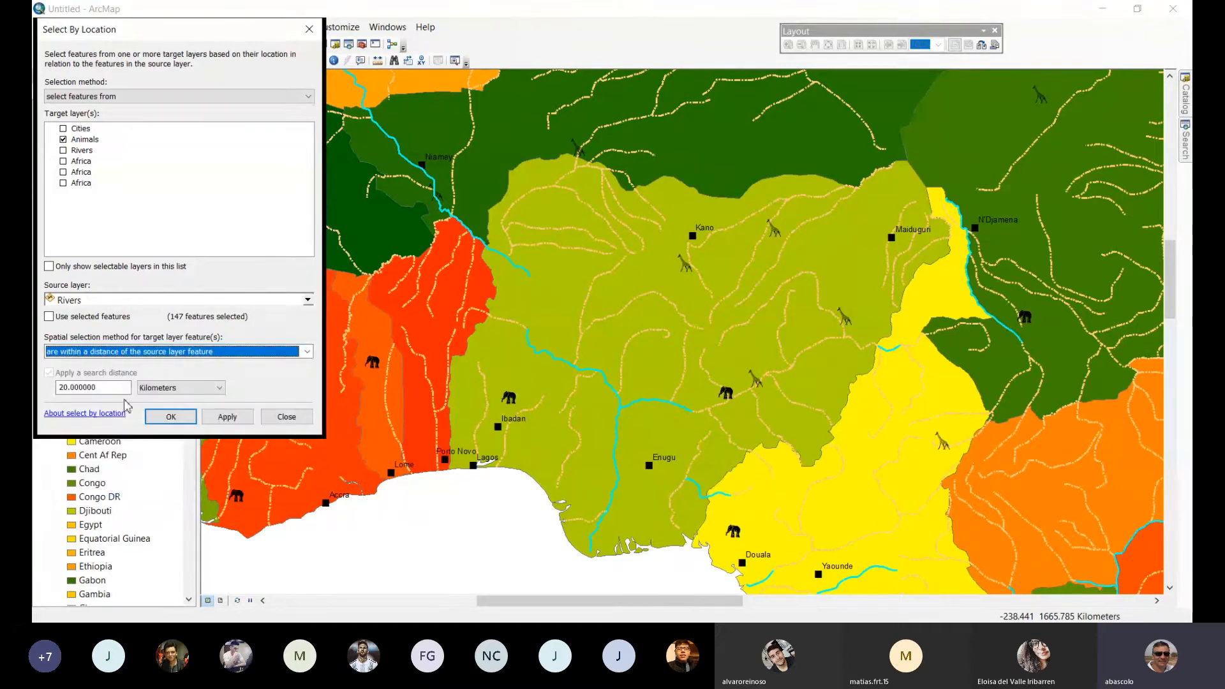
key("Tab")
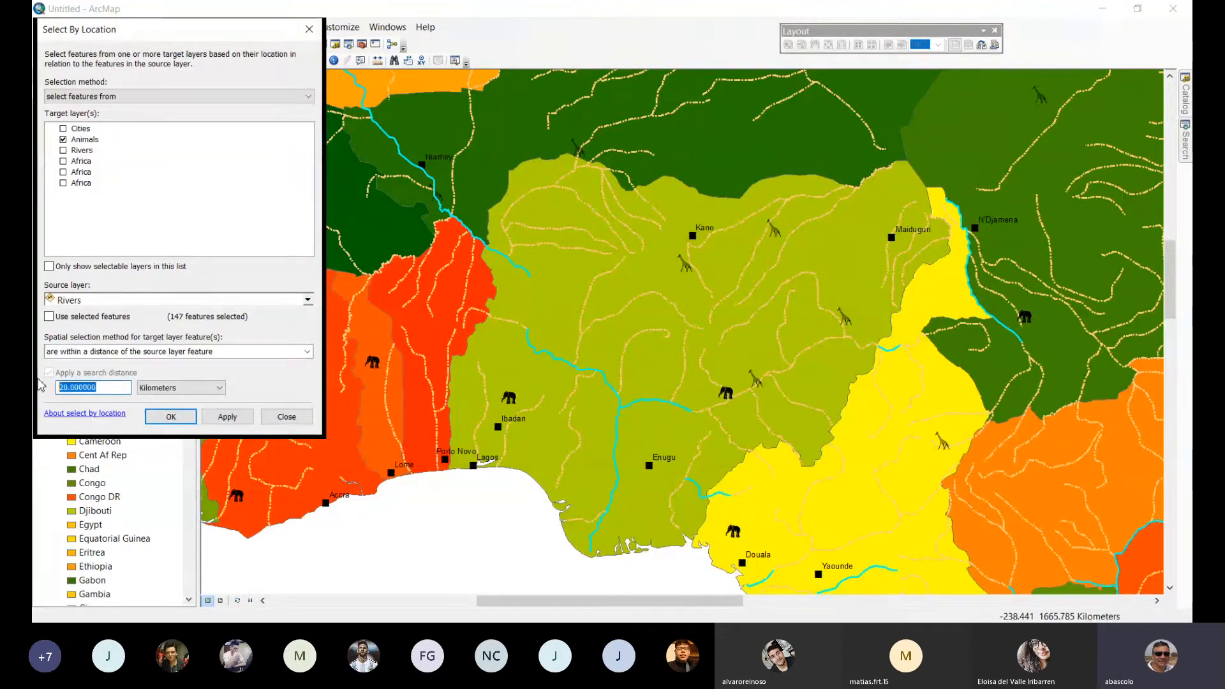
type("20")
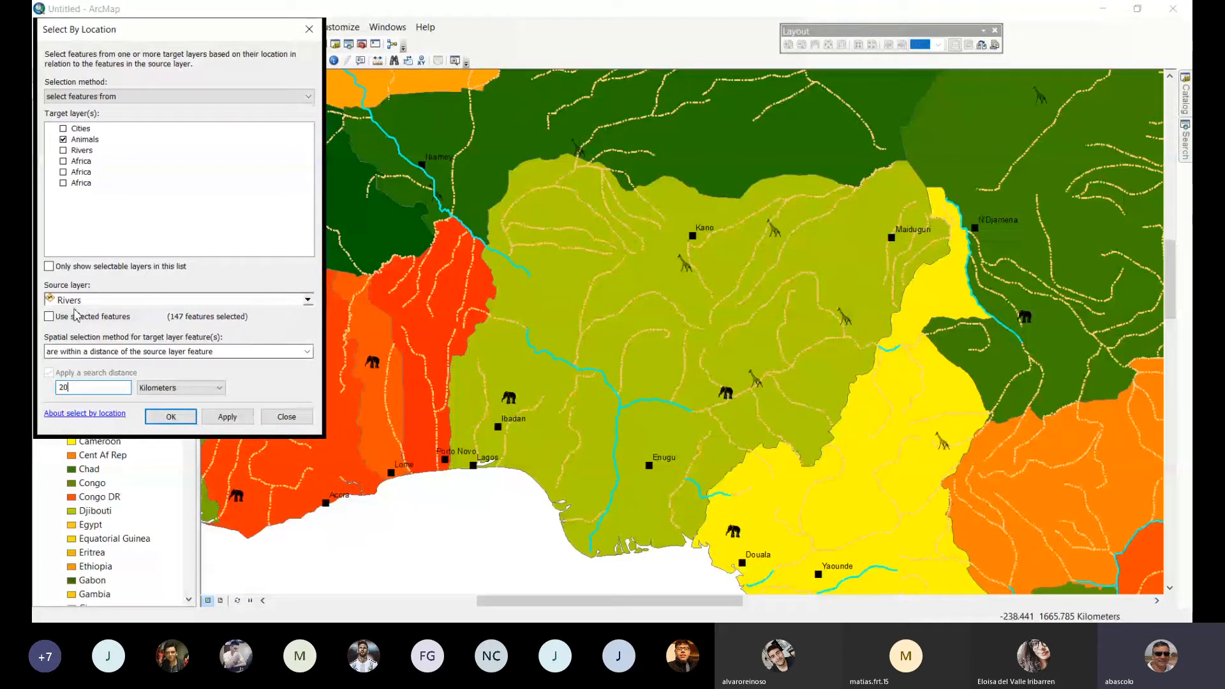
left_click(218, 420)
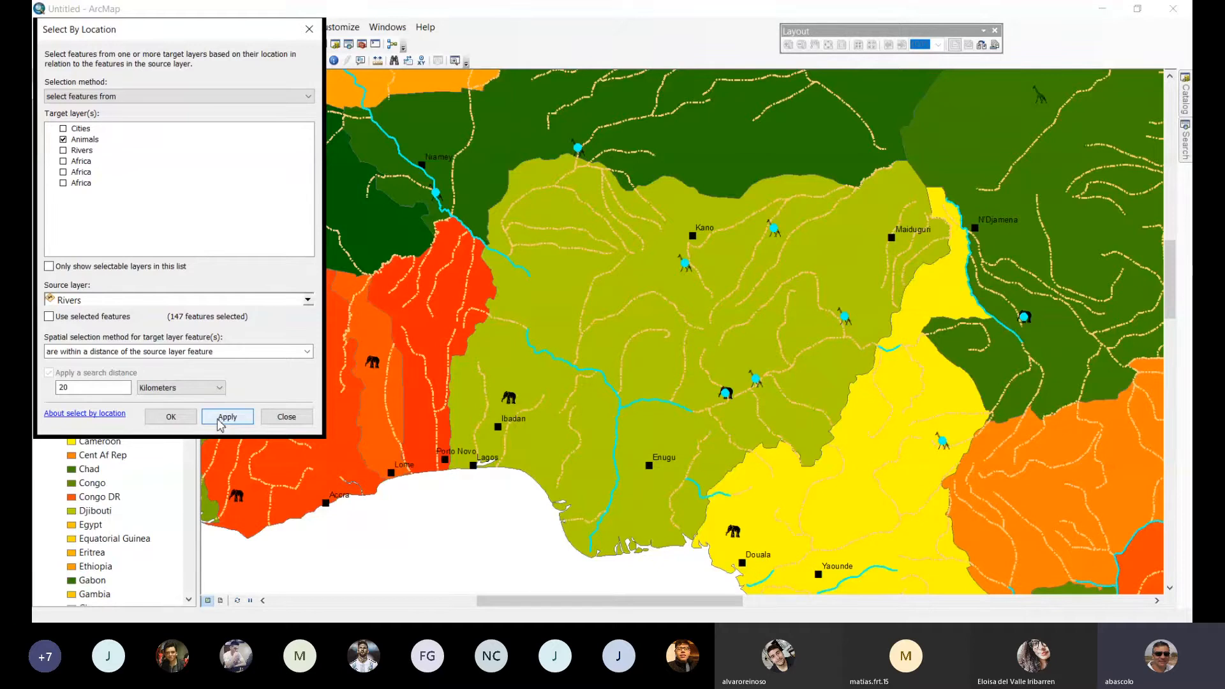
left_click(180, 420)
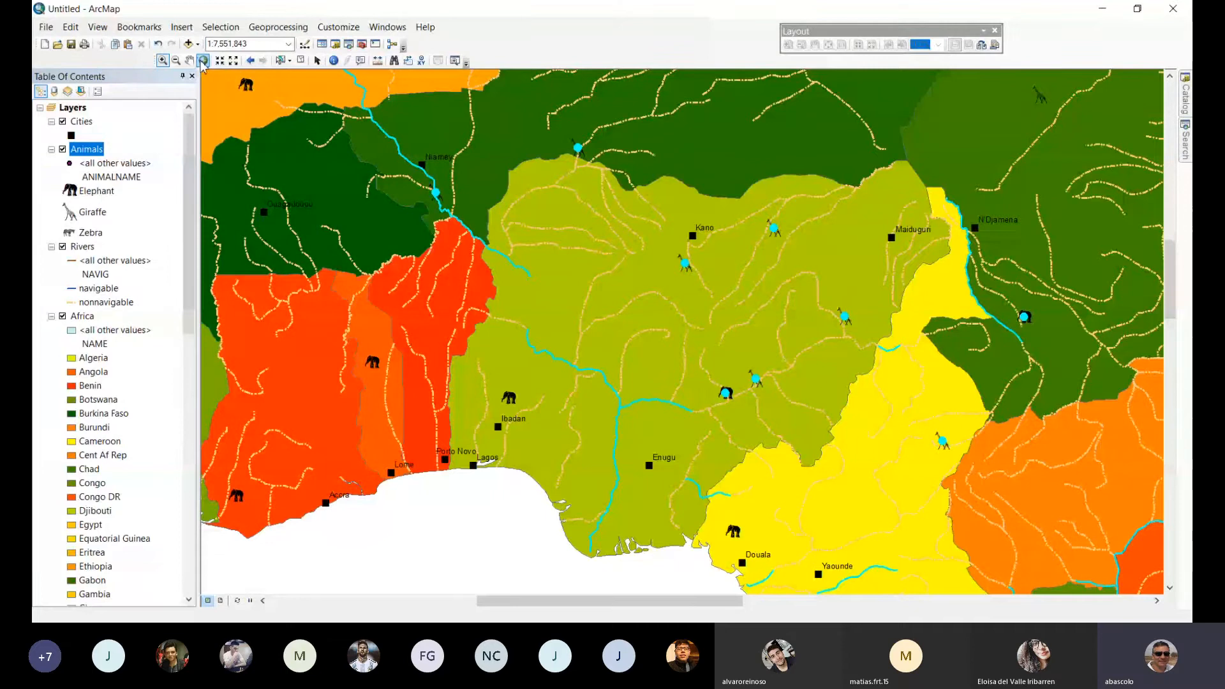
Return to the full extent of Africa and clear all selected features.
left_click(203, 60)
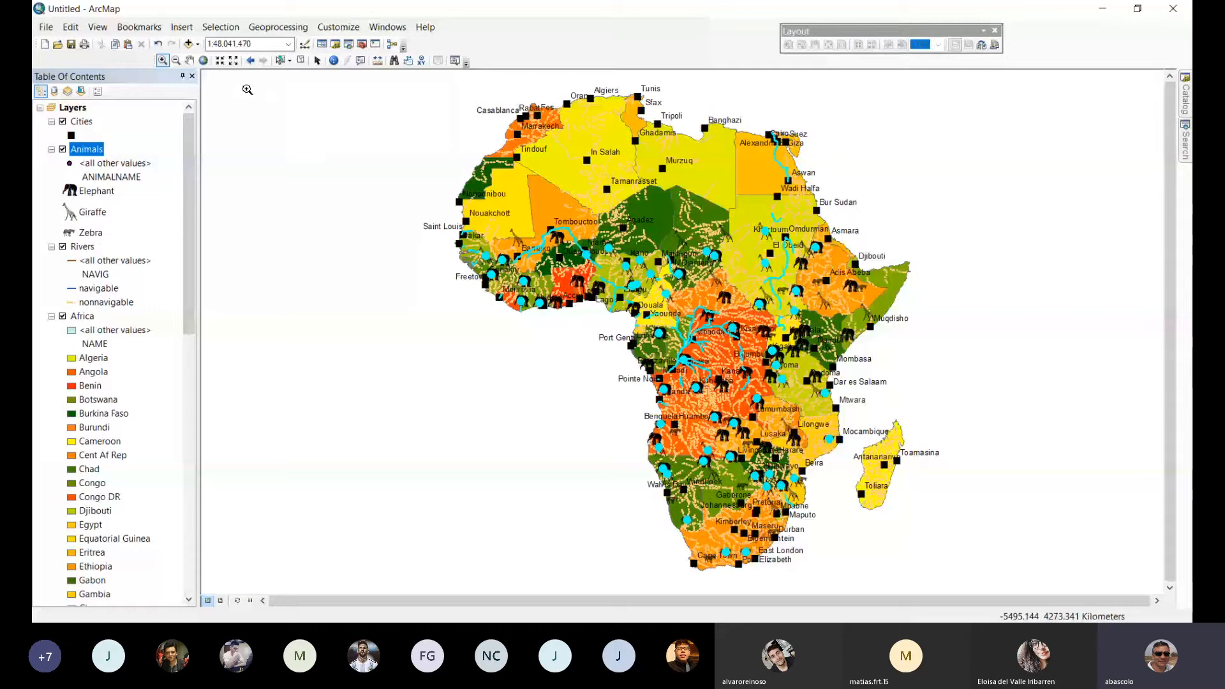
left_click(220, 27)
left_click(242, 141)
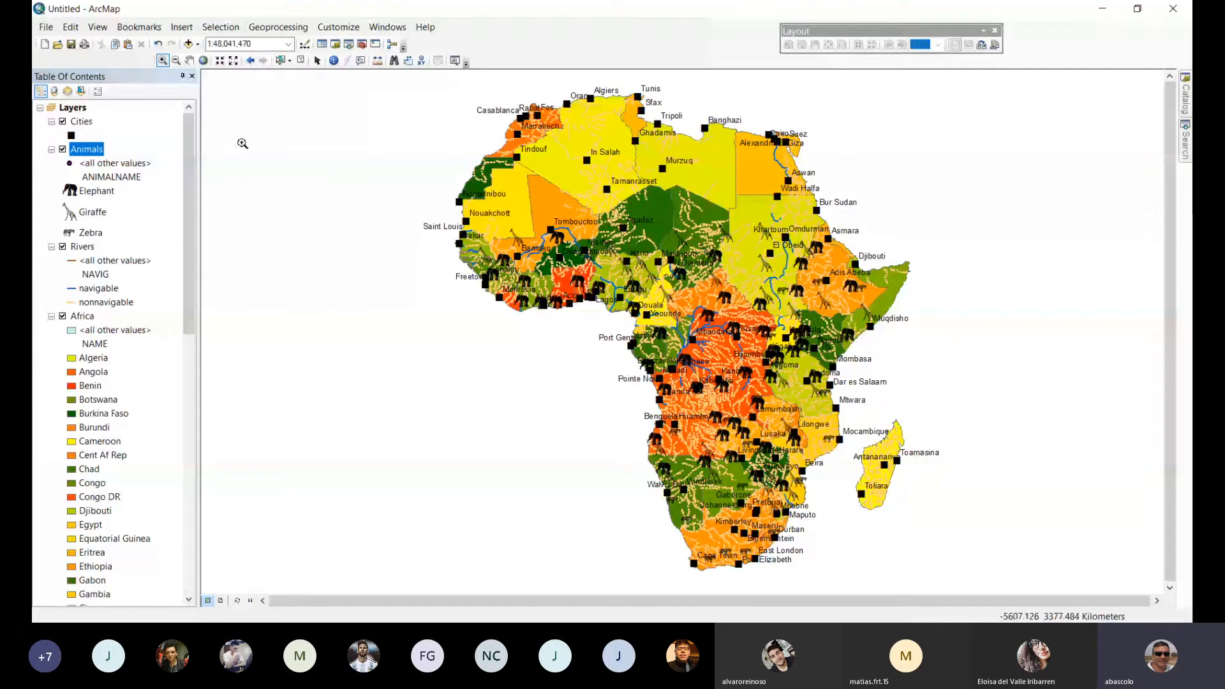
Select by location the Animals features within 30 kilometers of the Rivers layer.
left_click(213, 33)
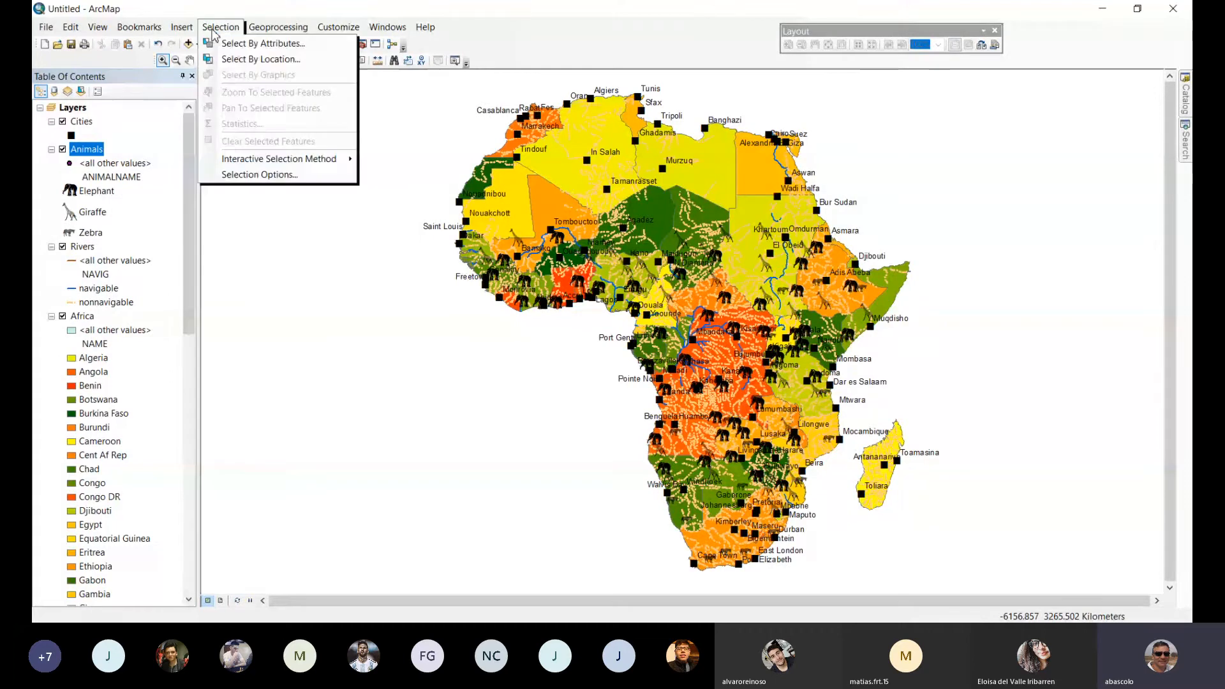
left_click(233, 61)
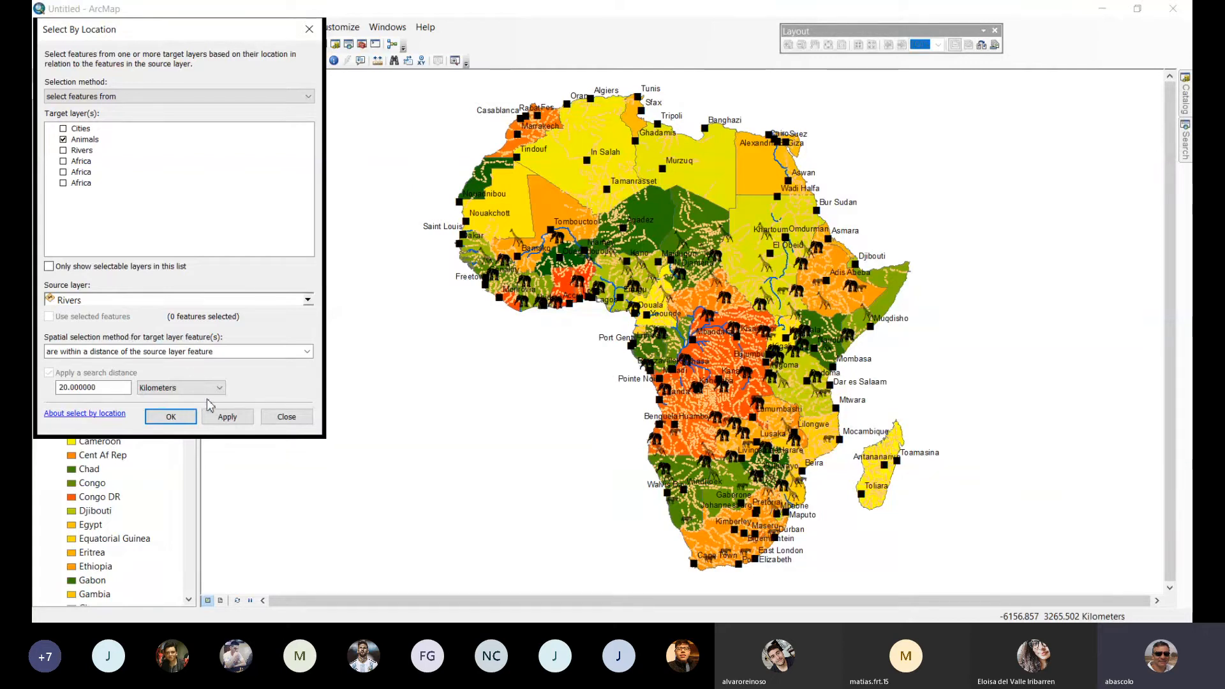
double_click(77, 387)
type("30")
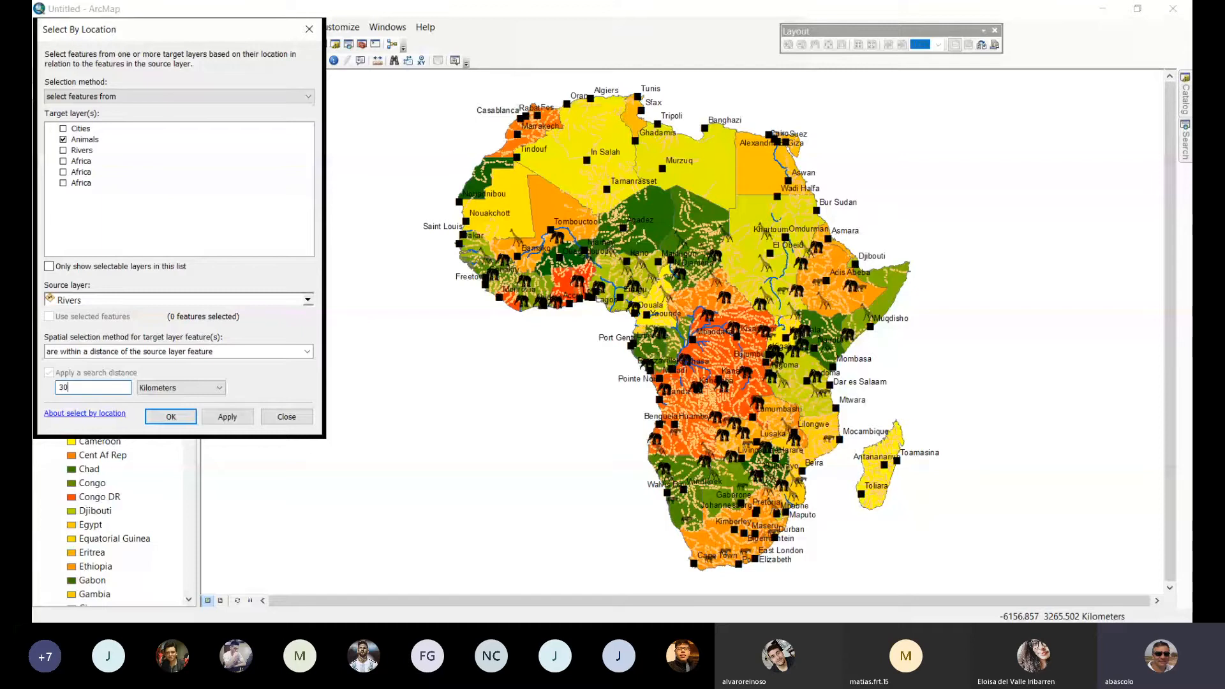
left_click(216, 419)
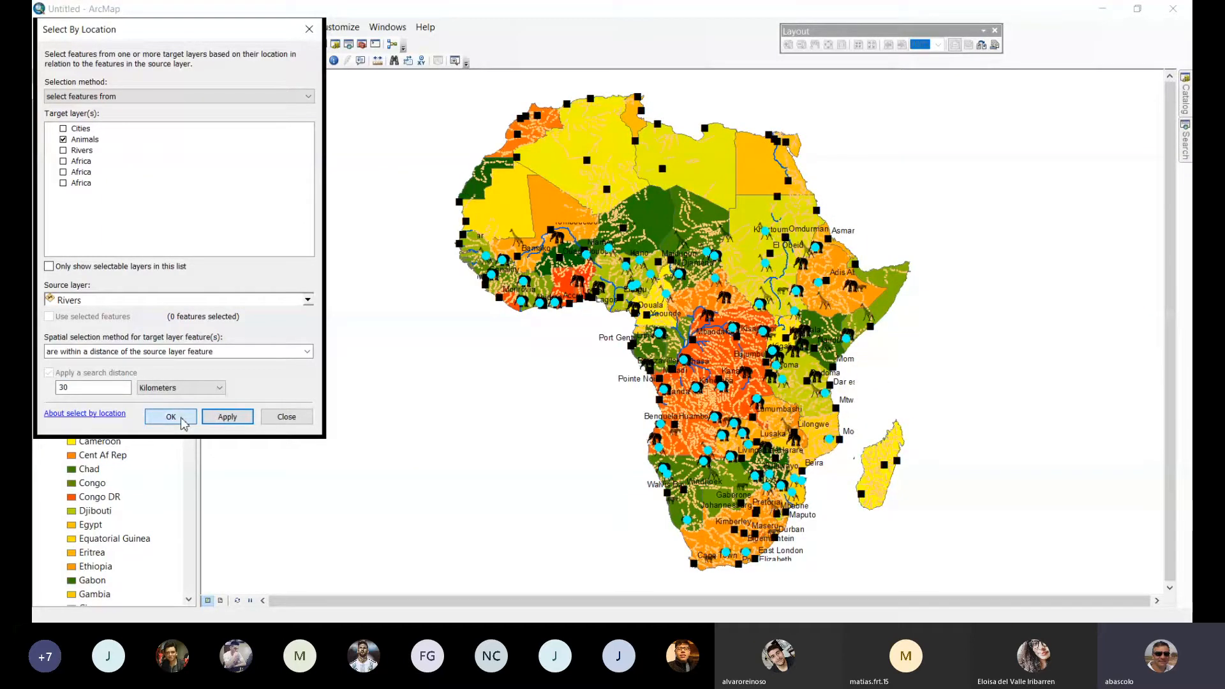
left_click(181, 419)
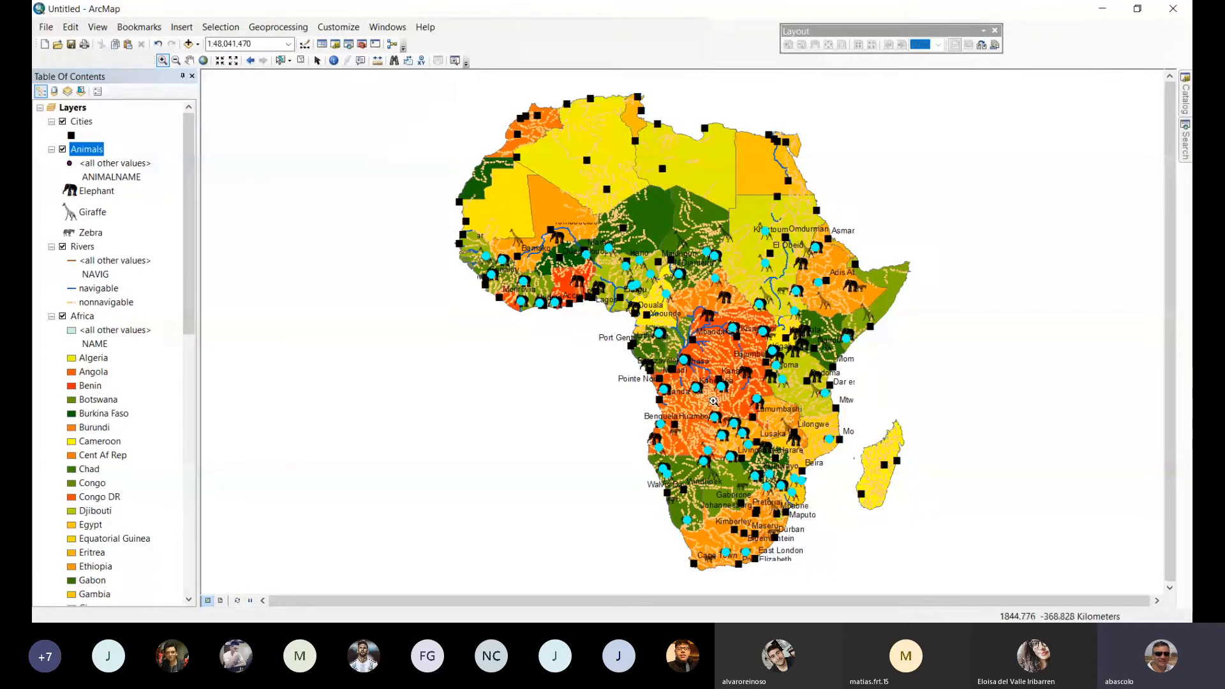
Measure the distance between the selected elephant near Kahemba and the nearby river, returning to the full extent.
left_click_drag(662, 342, 777, 463)
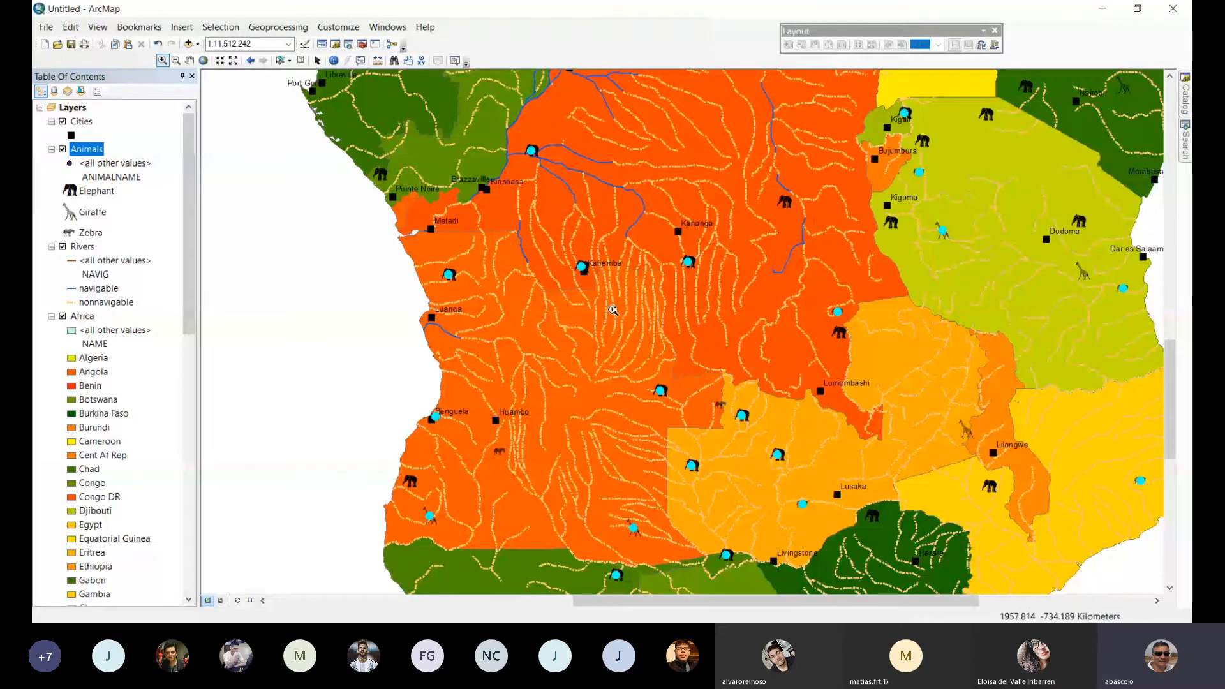
left_click_drag(613, 310, 551, 242)
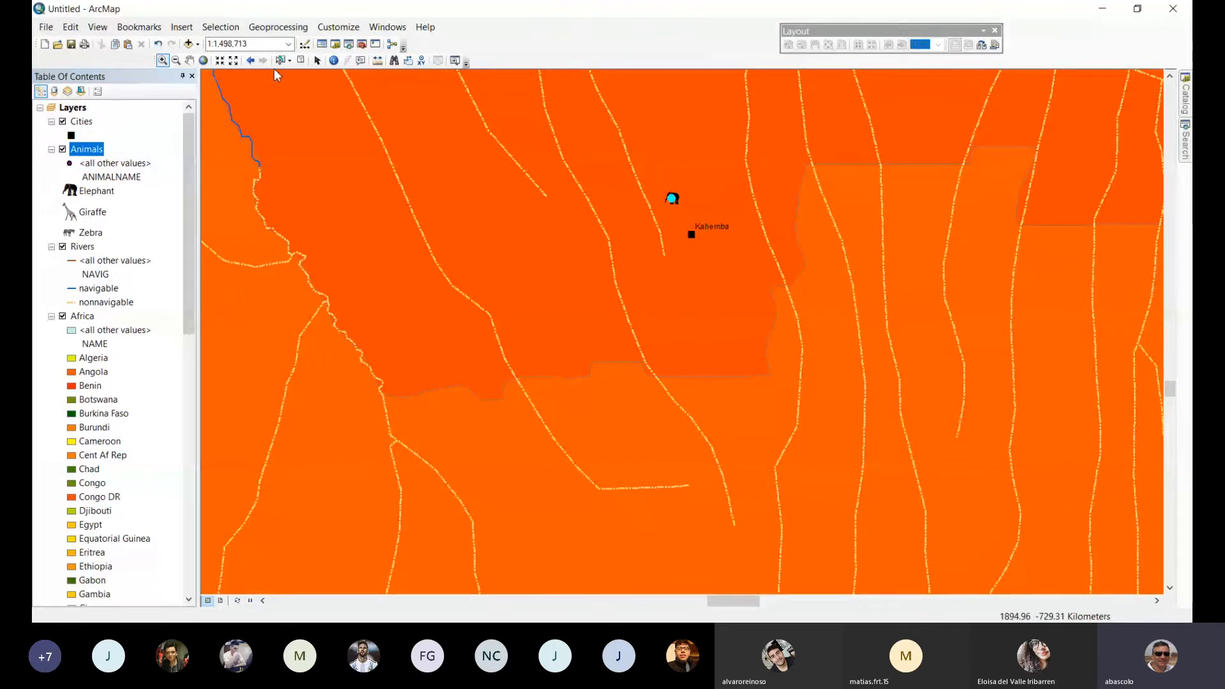
left_click(378, 61)
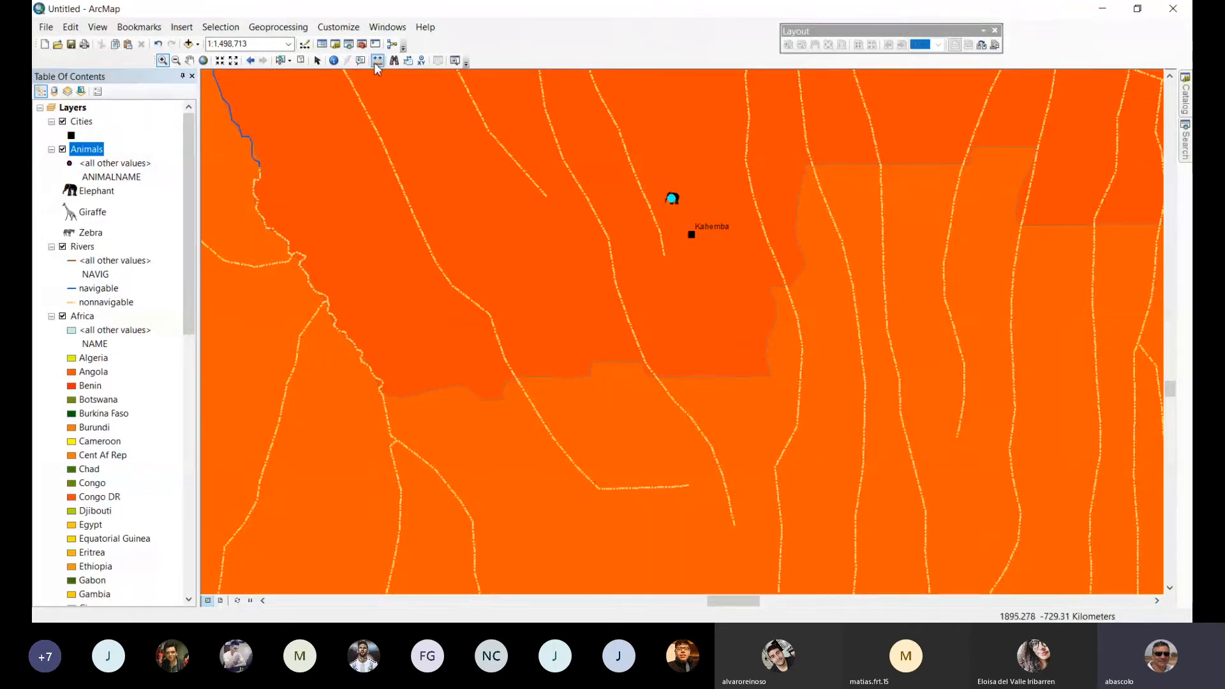
left_click(671, 200)
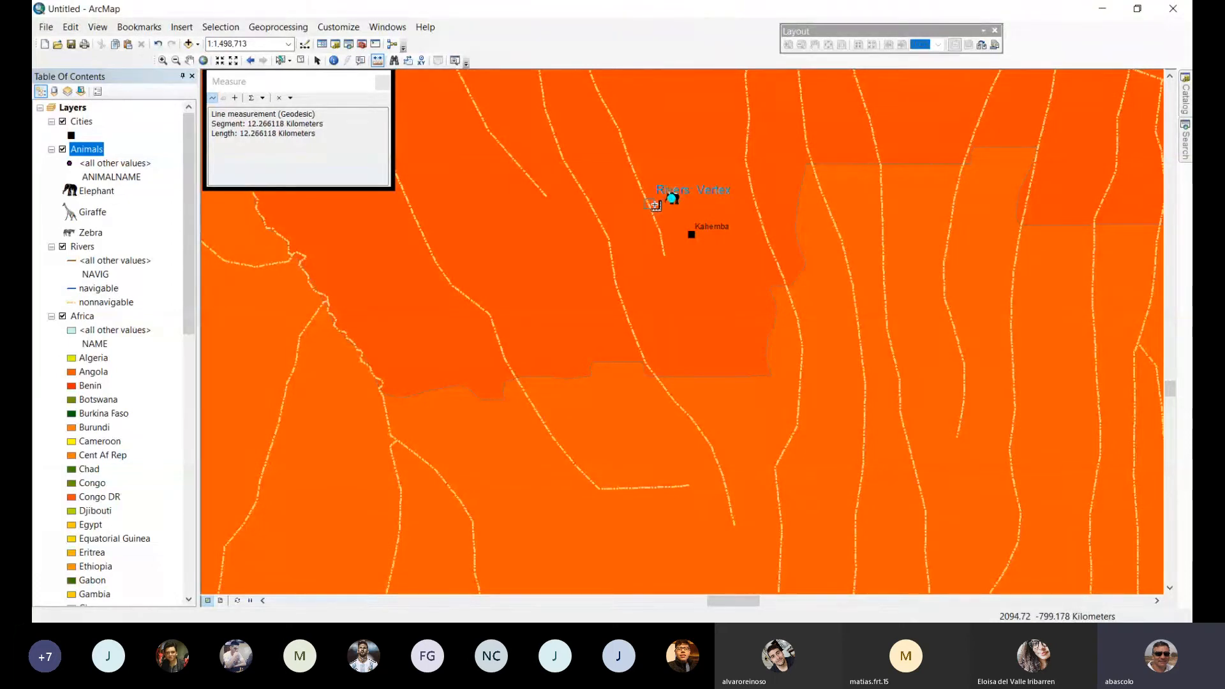
left_click(382, 82)
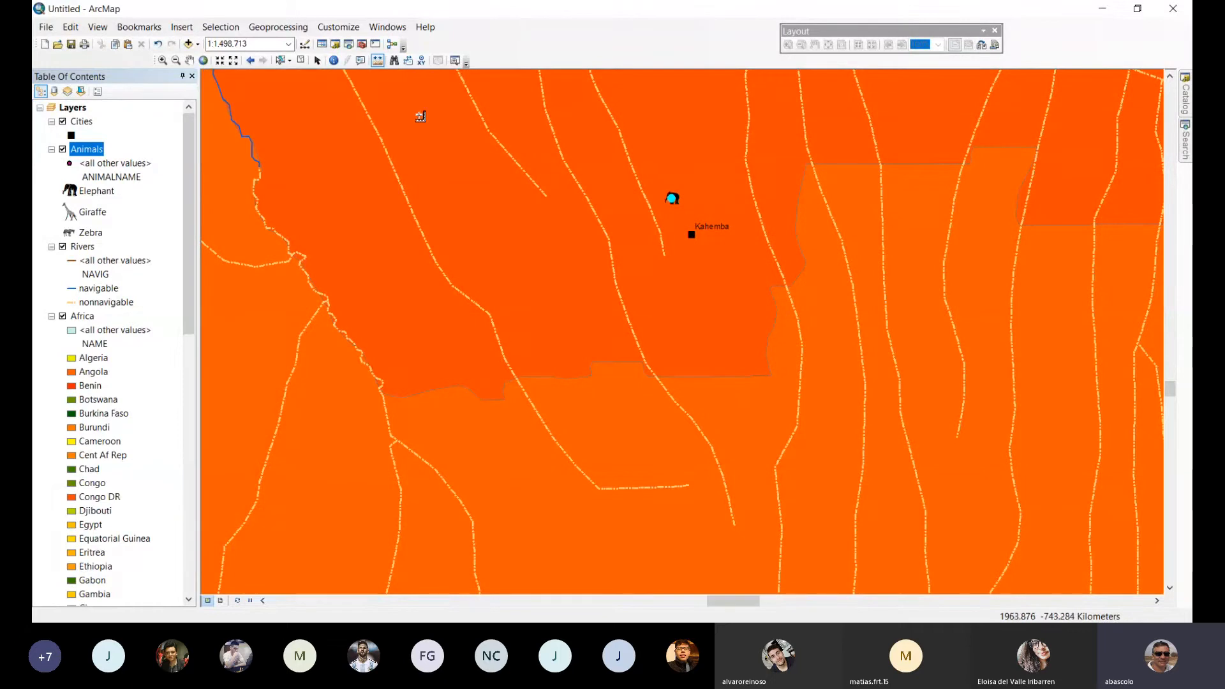
left_click(203, 62)
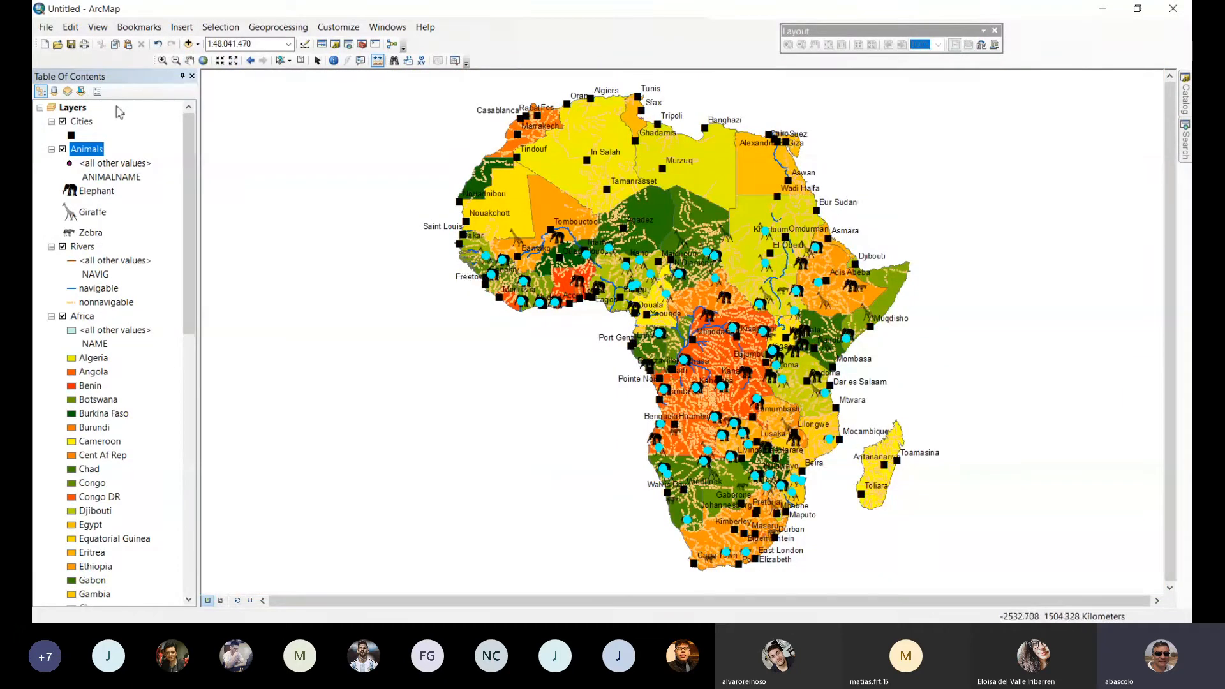
With the map on the coast around Walvis Bay, select by location the Animals features within 10 kilometers of the Rivers layer.
left_click(163, 60)
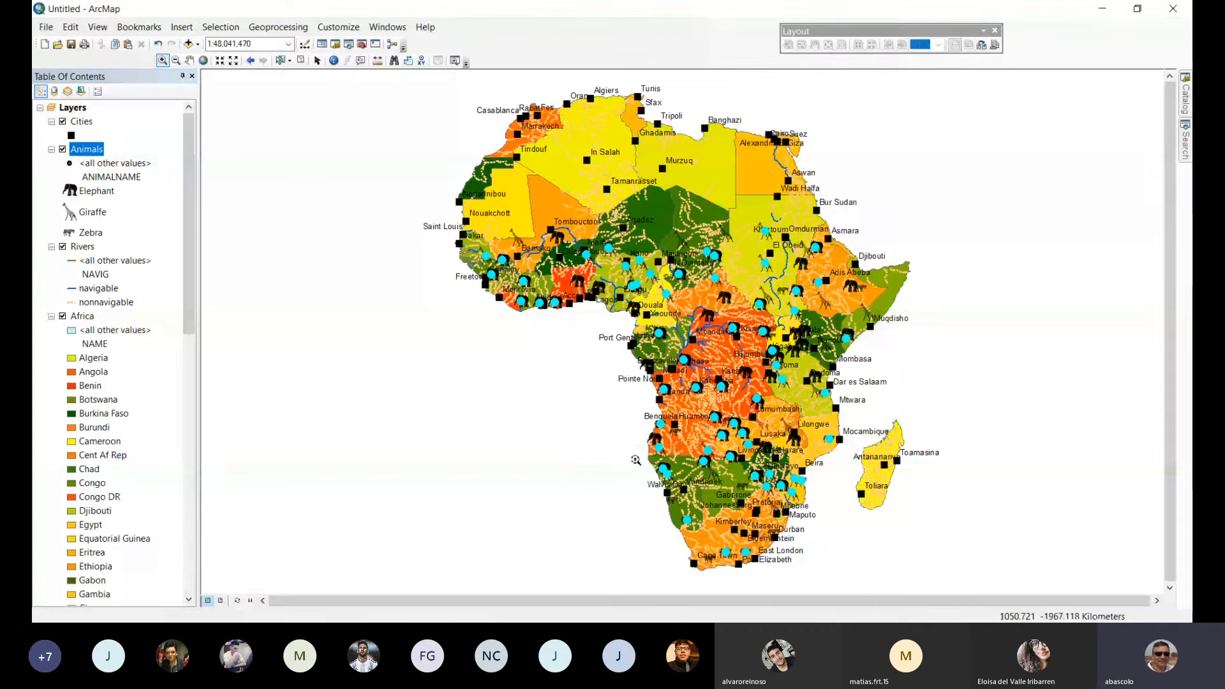
left_click_drag(636, 450, 696, 517)
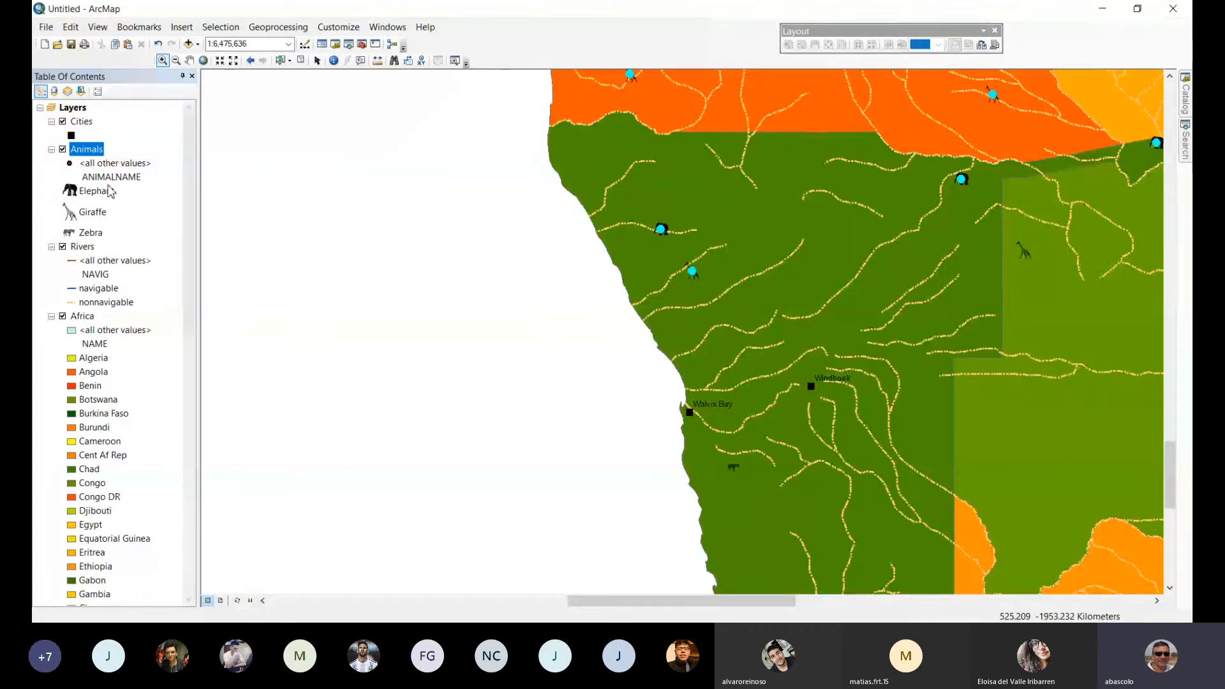
left_click(220, 27)
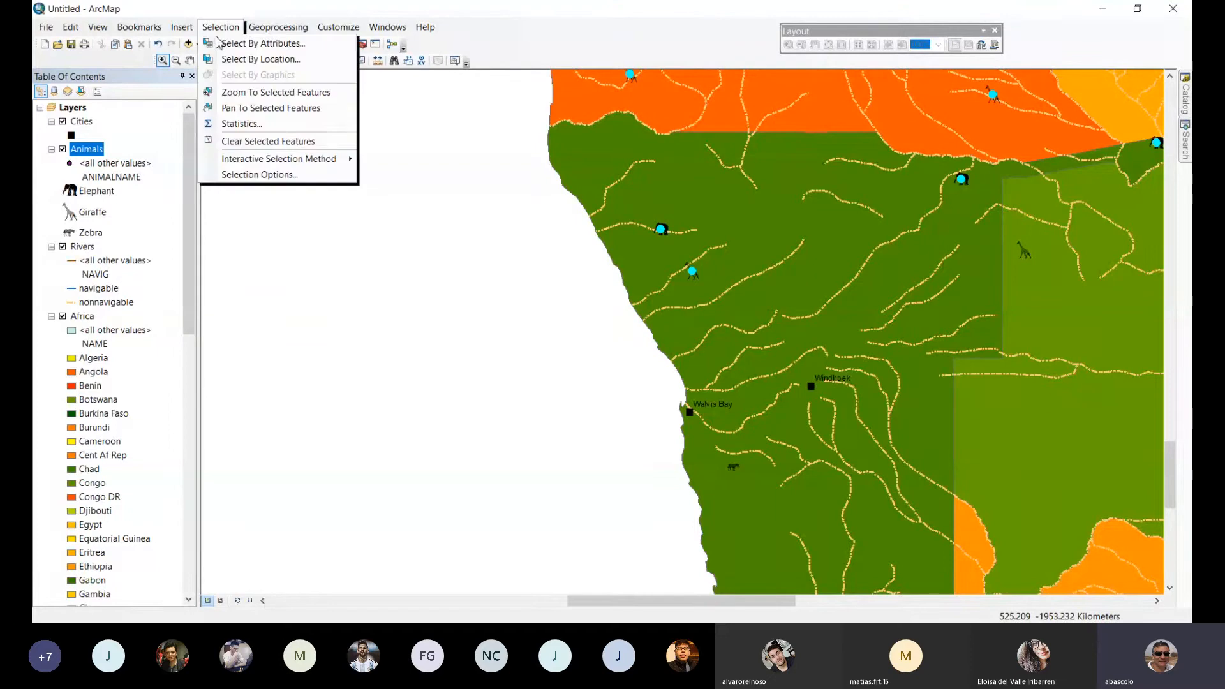
left_click(242, 59)
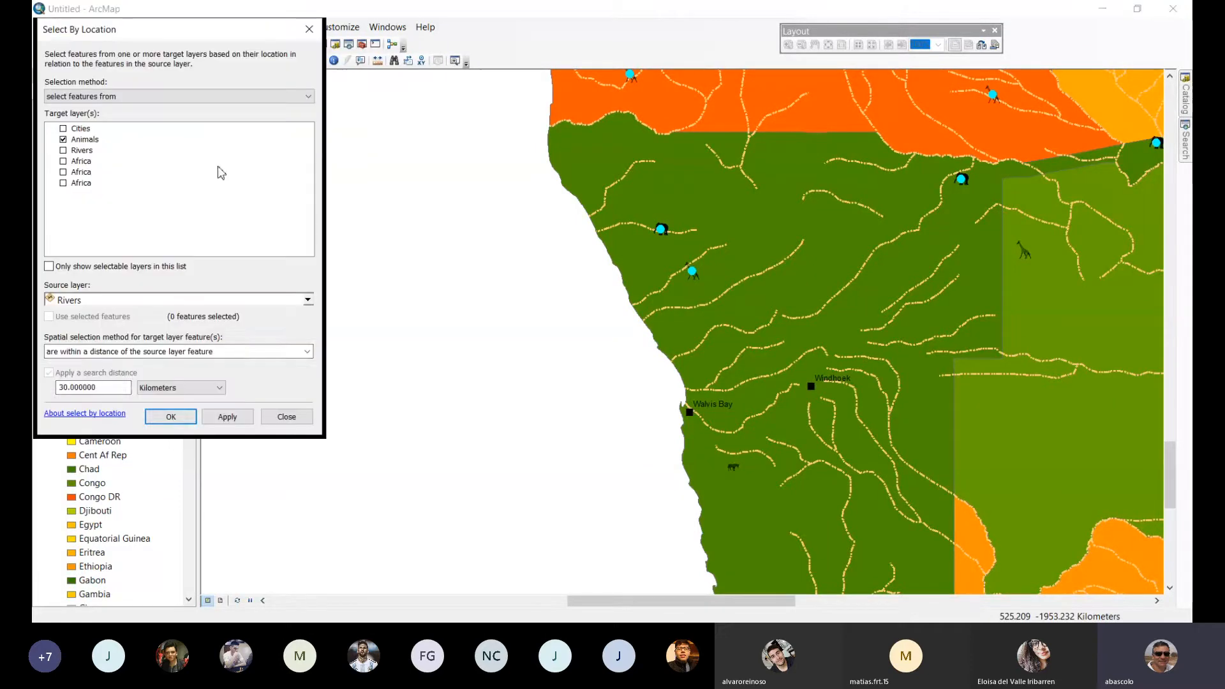
double_click(92, 386)
type("10")
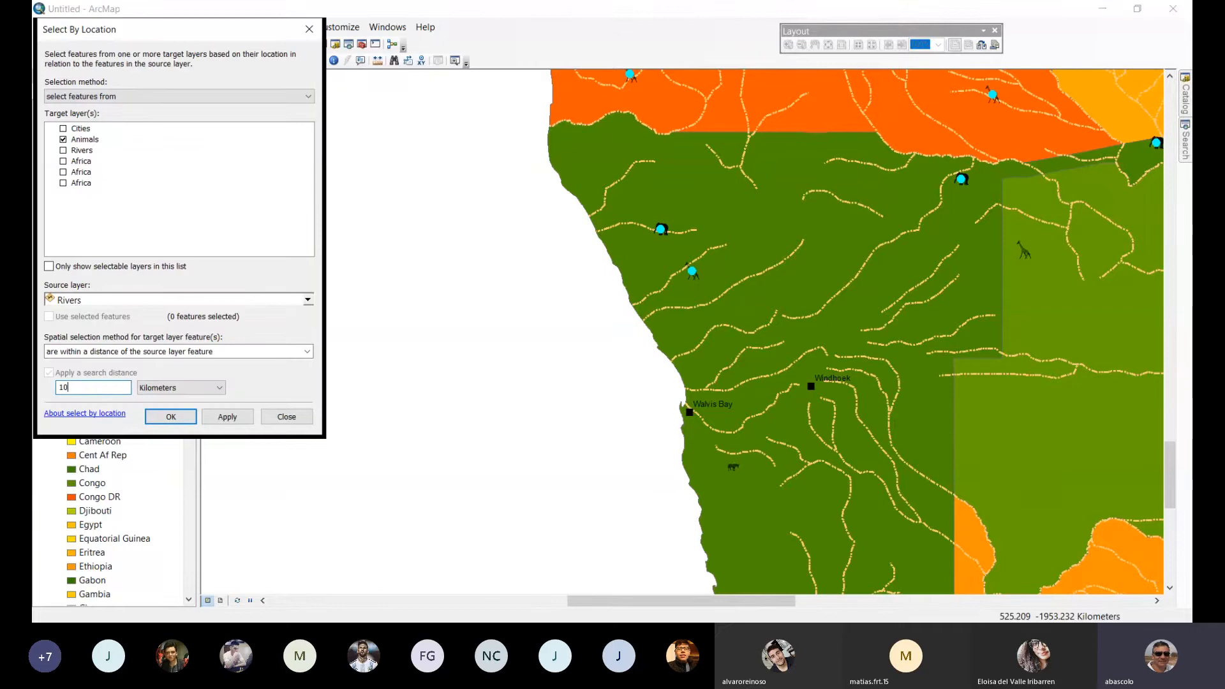
left_click(225, 421)
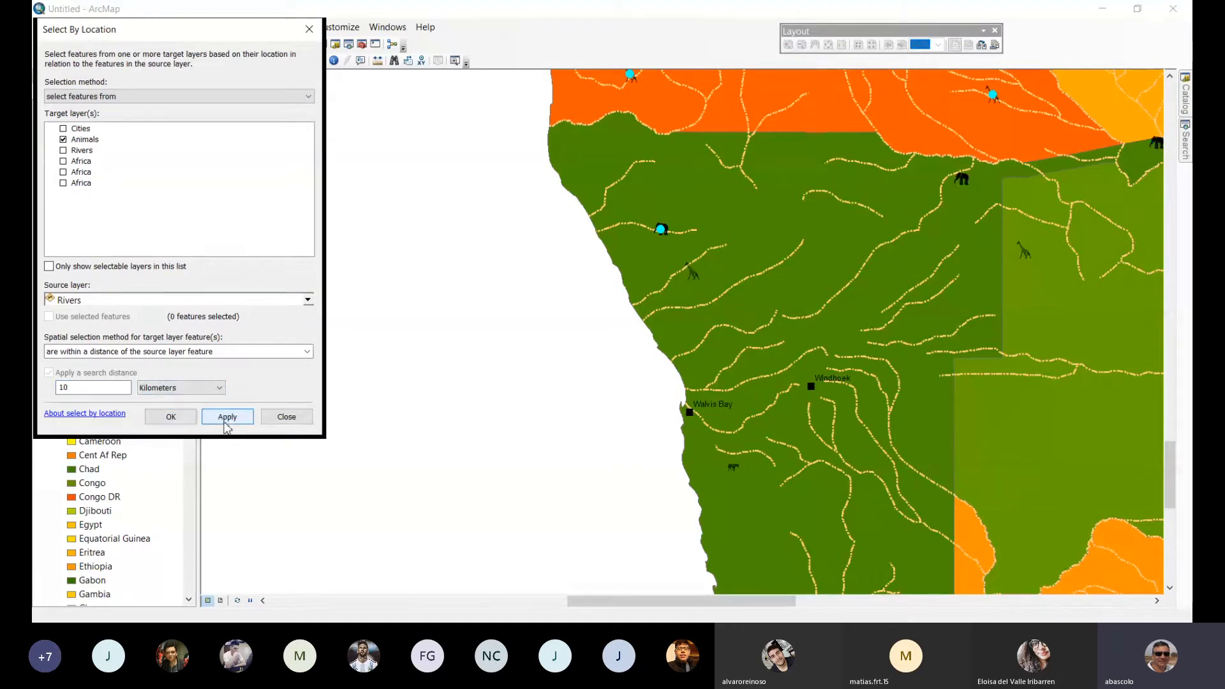
left_click(170, 417)
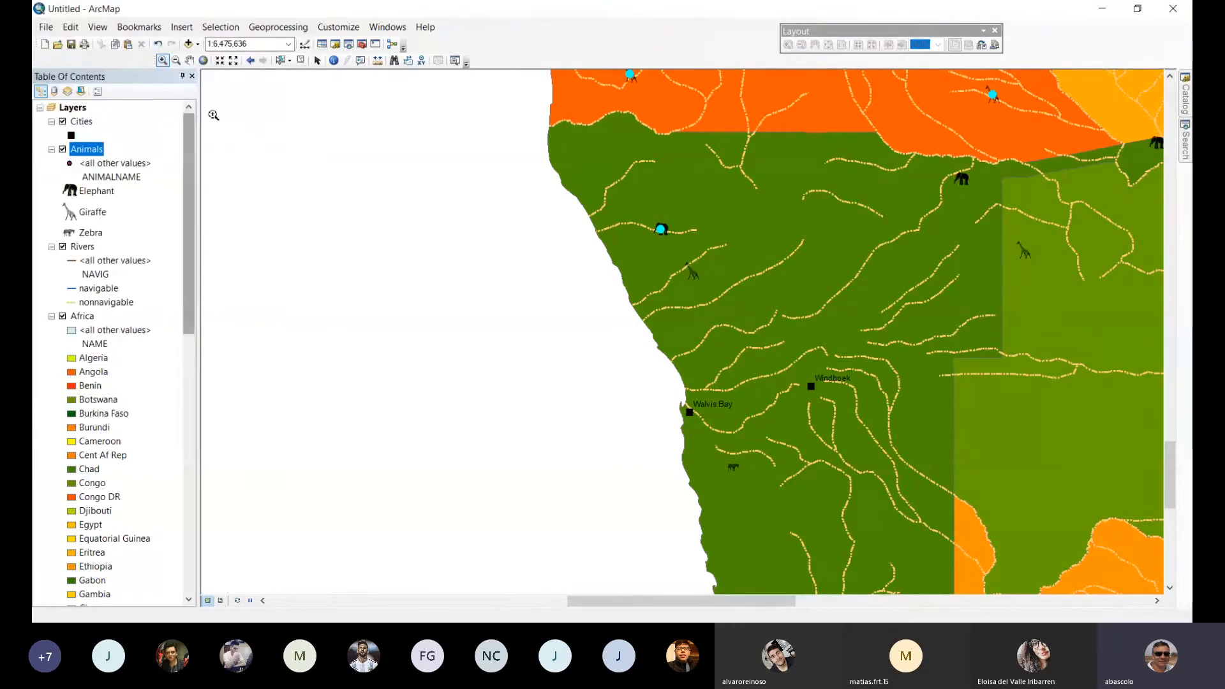
Examine how close the selected animals lie to the rivers in West Africa, between Monrovia and Abidjan.
left_click(203, 61)
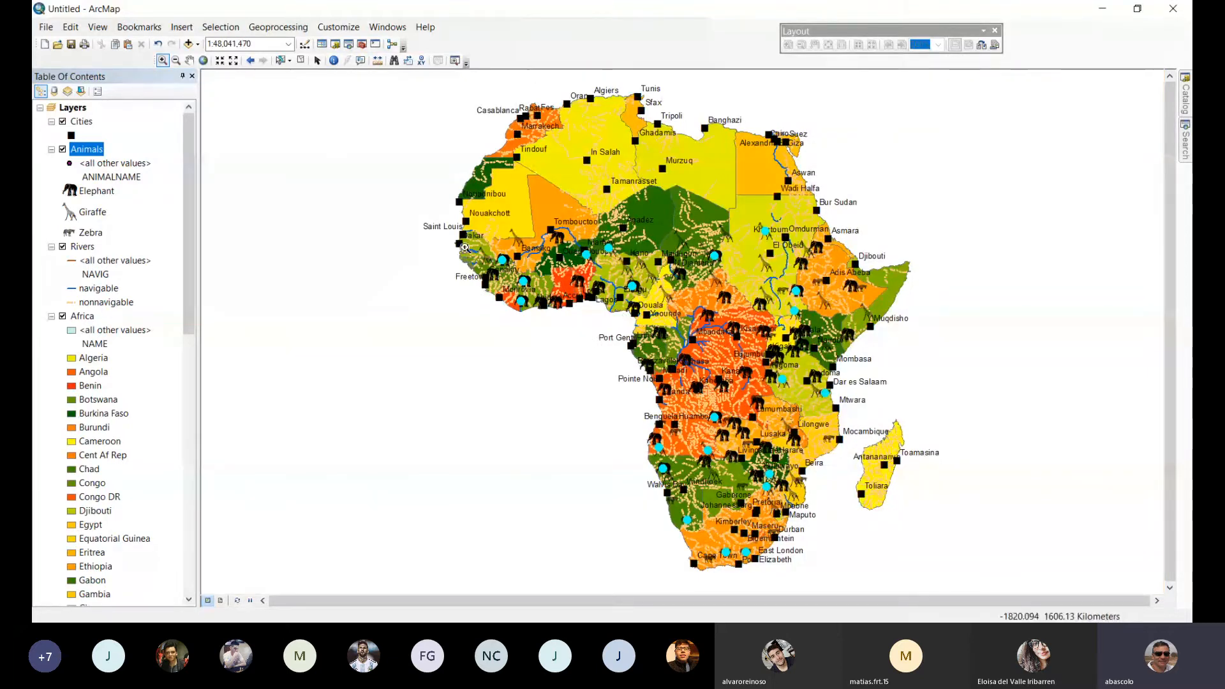
left_click_drag(455, 245, 576, 331)
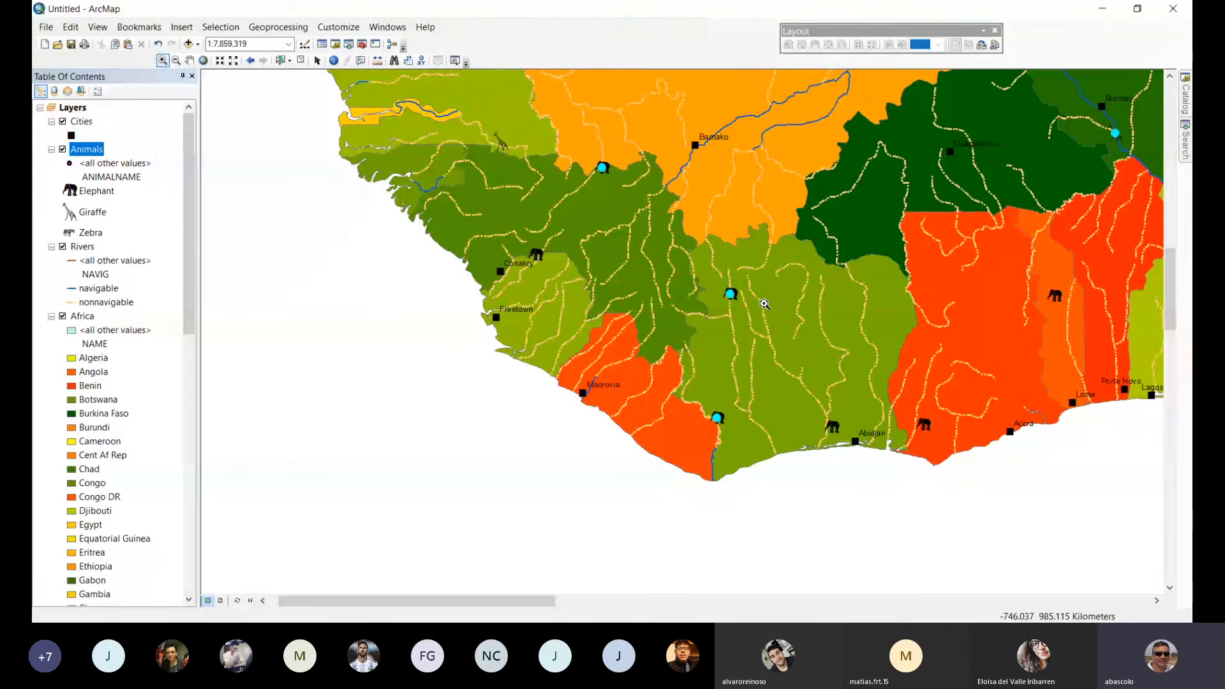
scroll(765, 303, "up", 1)
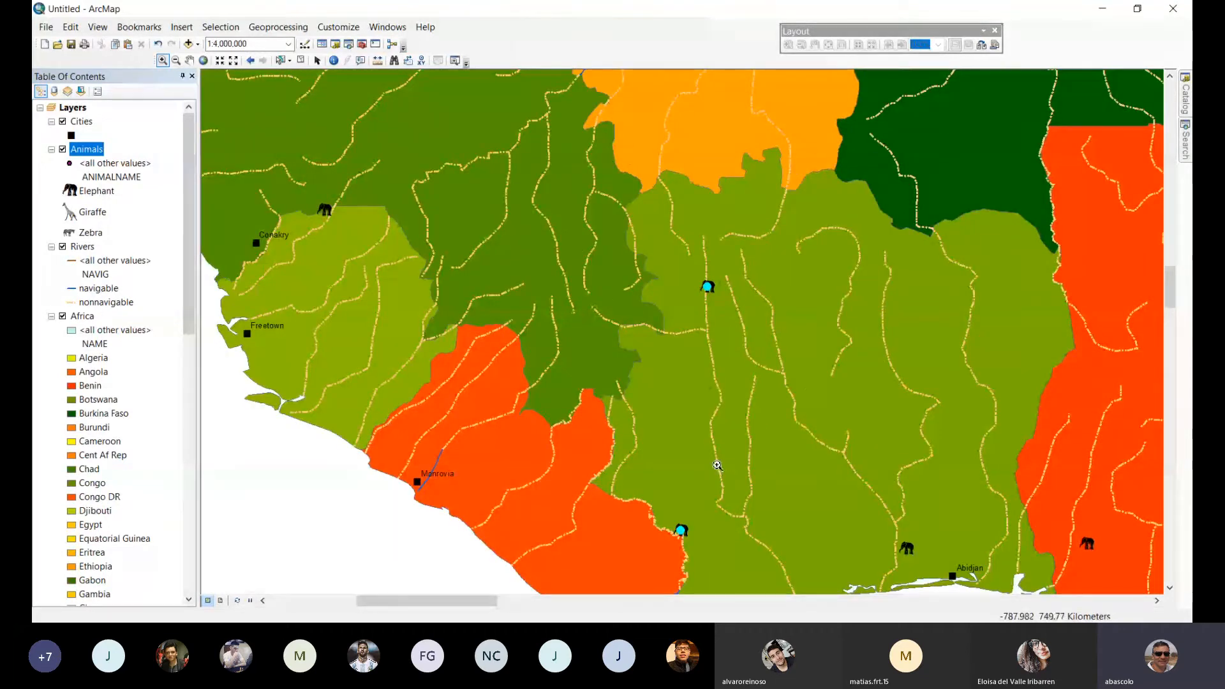
scroll(721, 464, "down", 1)
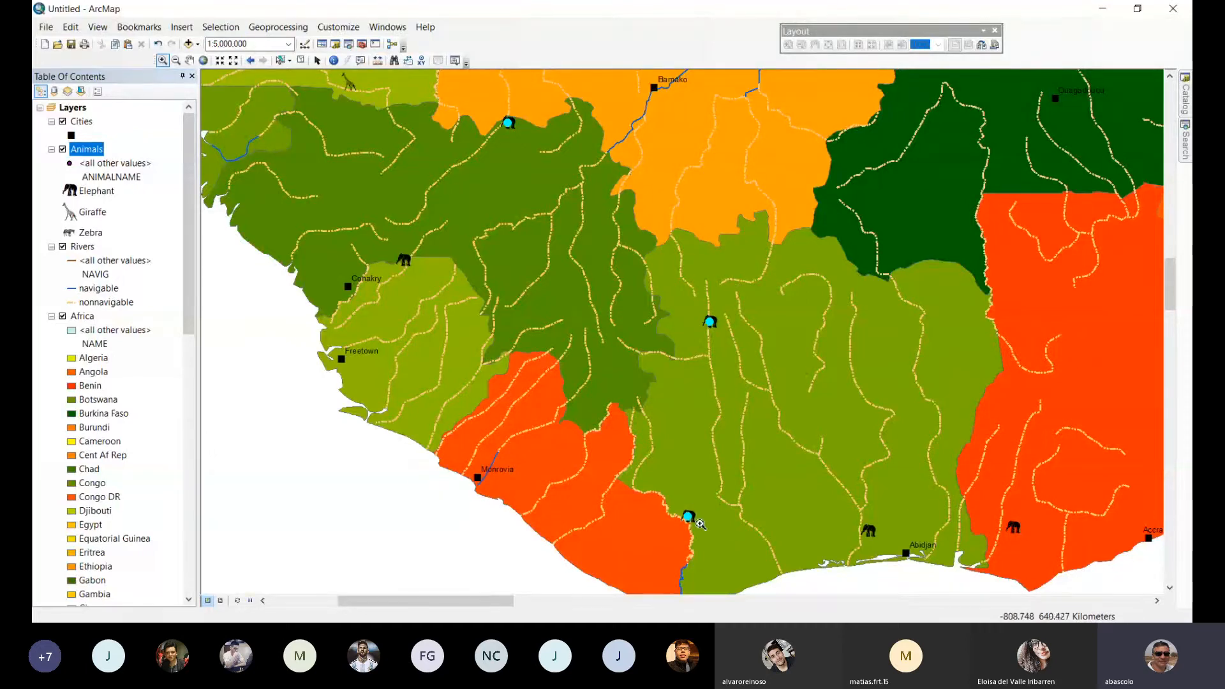
Examine how close the selected elephant in northern Ivory Coast lies to the nearest river, returning to the full extent.
left_click_drag(699, 305, 733, 349)
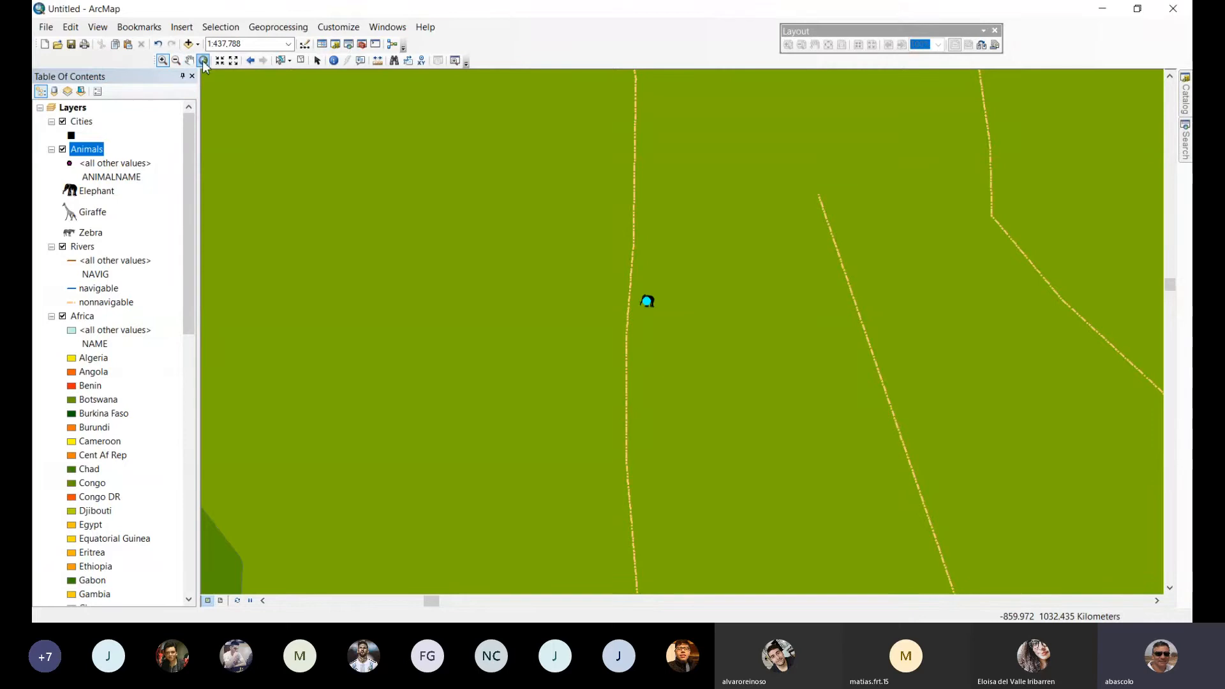
left_click(176, 60)
left_click(599, 277)
left_click(600, 278)
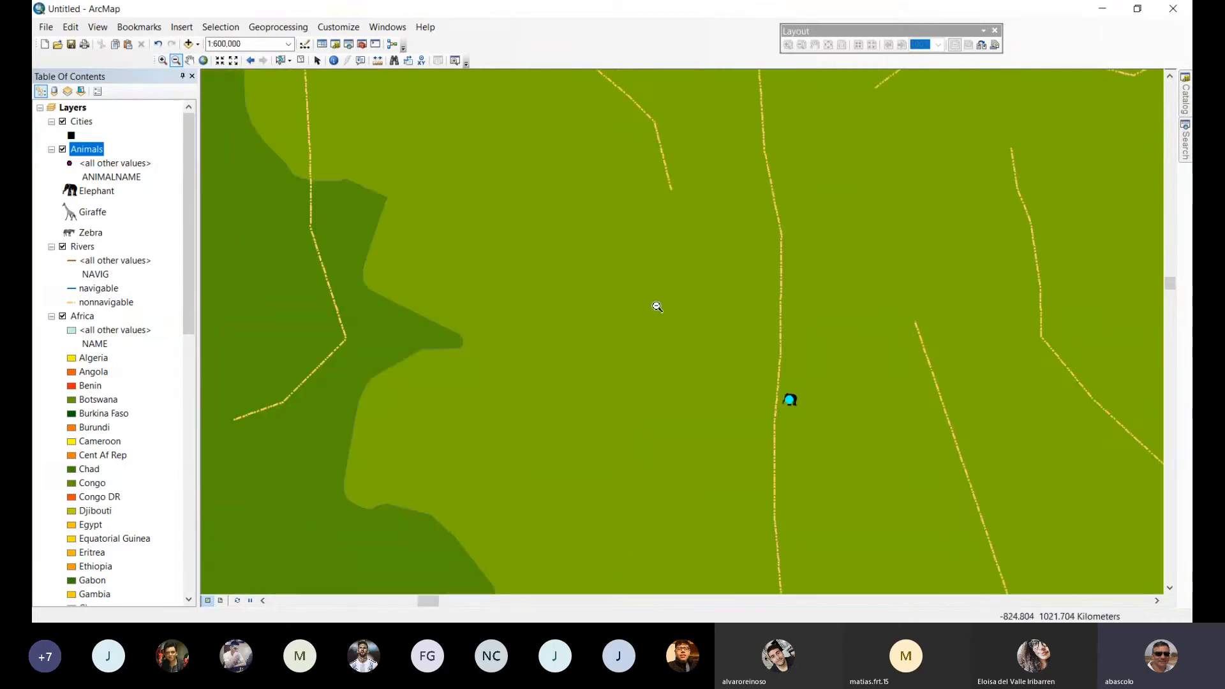
left_click(667, 310)
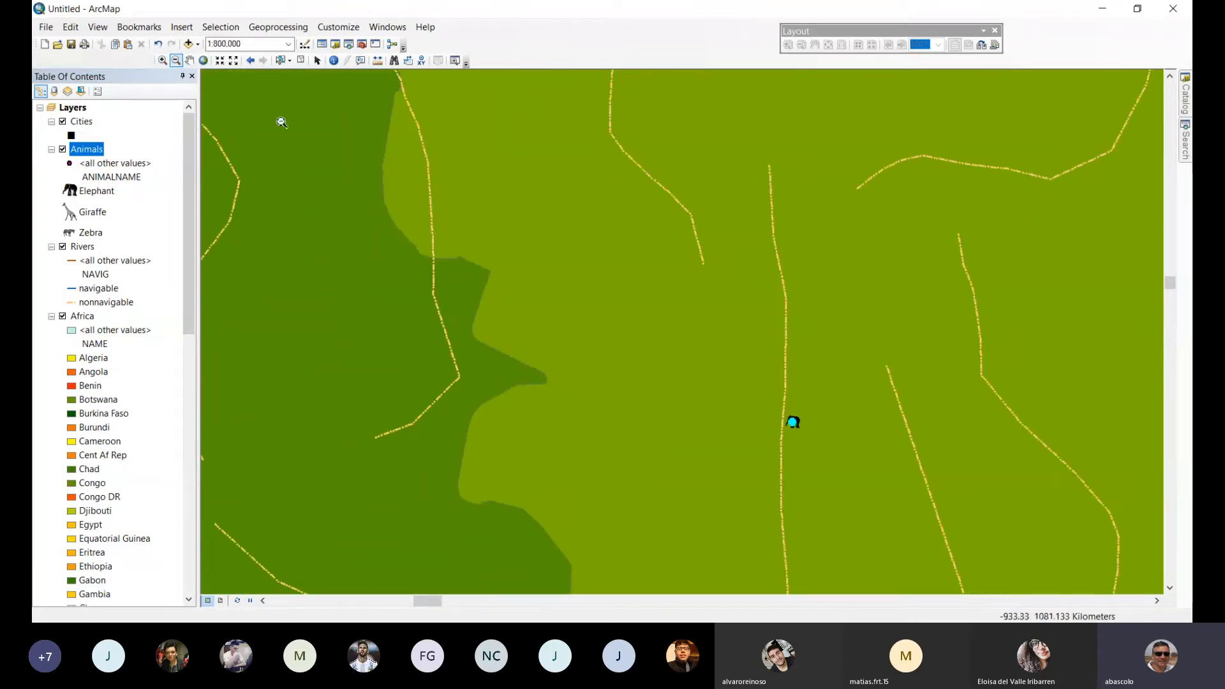
left_click(204, 61)
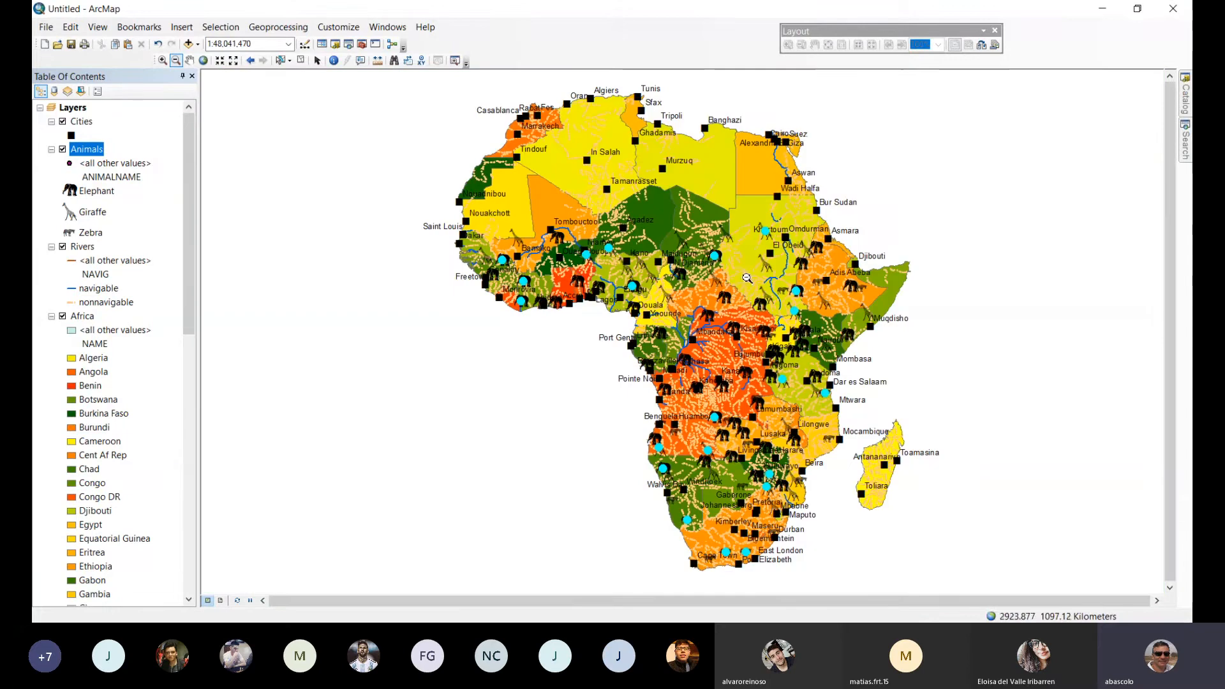
Hide the Rivers and Cities layers and clear the selected animal features.
left_click(65, 250)
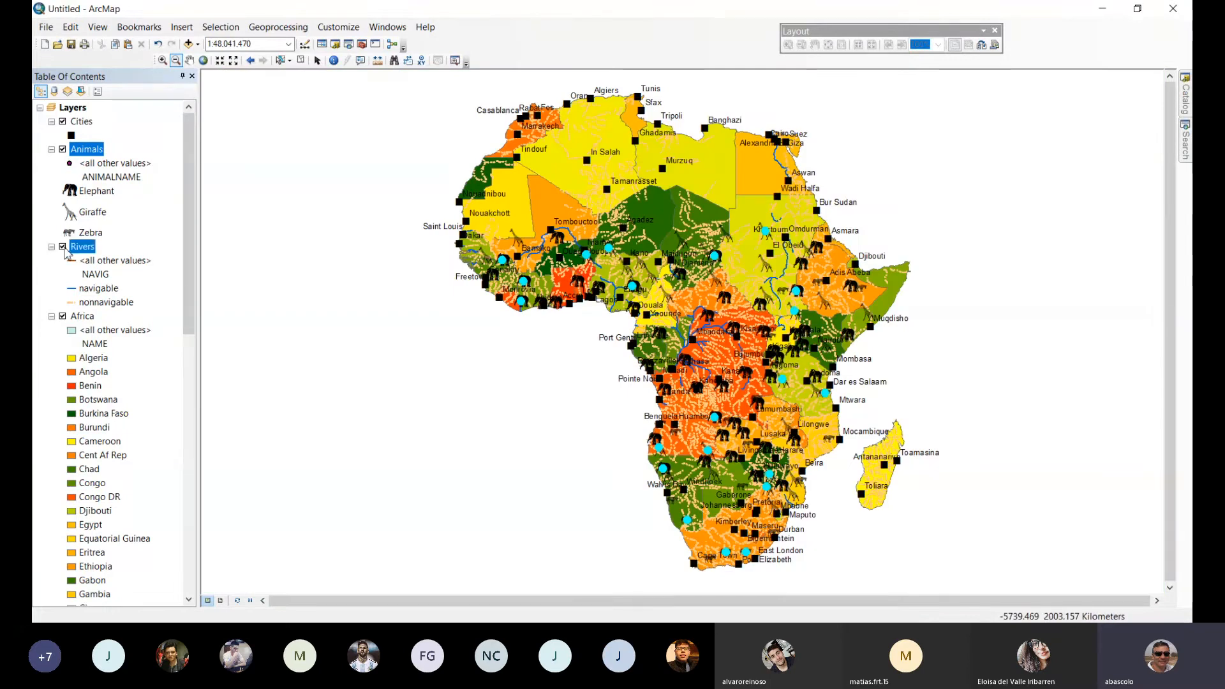
left_click(64, 247)
left_click(231, 32)
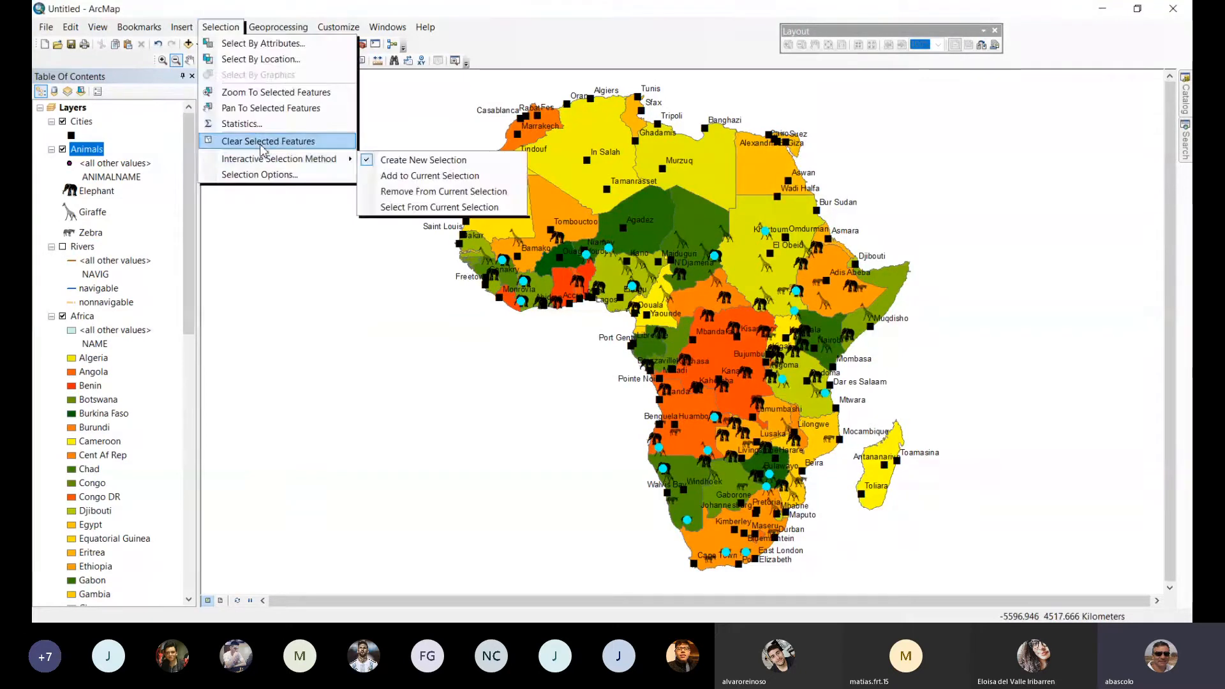
left_click(260, 145)
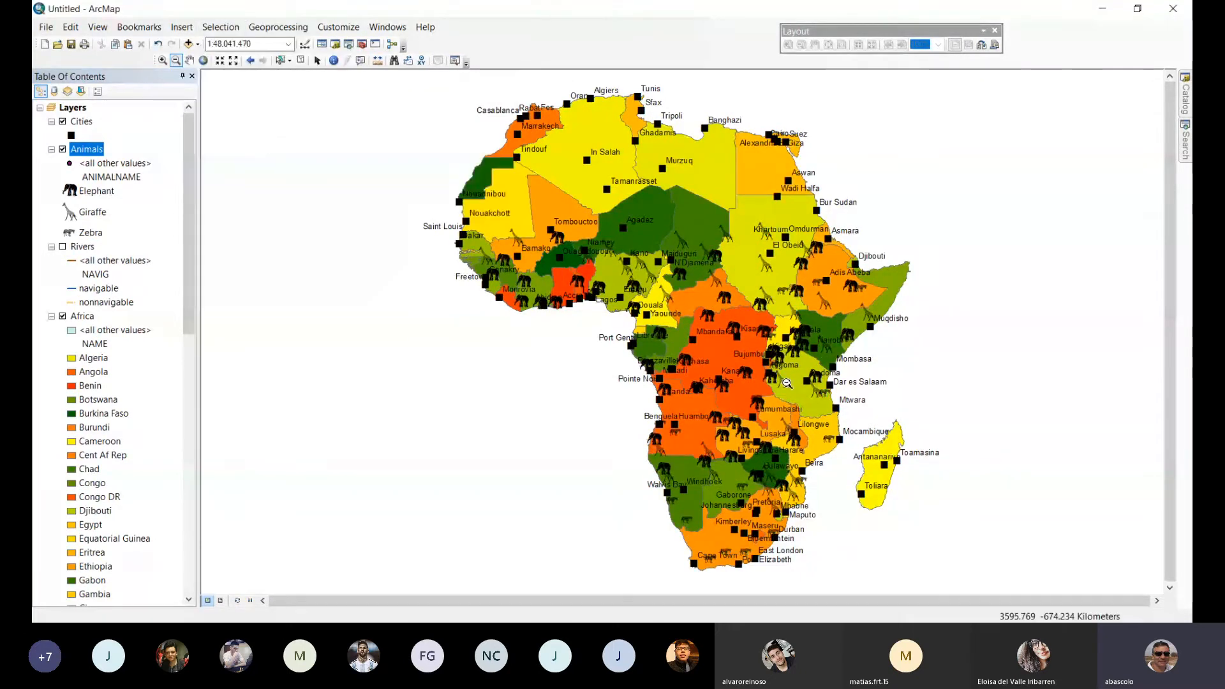
left_click(67, 126, "ctrl")
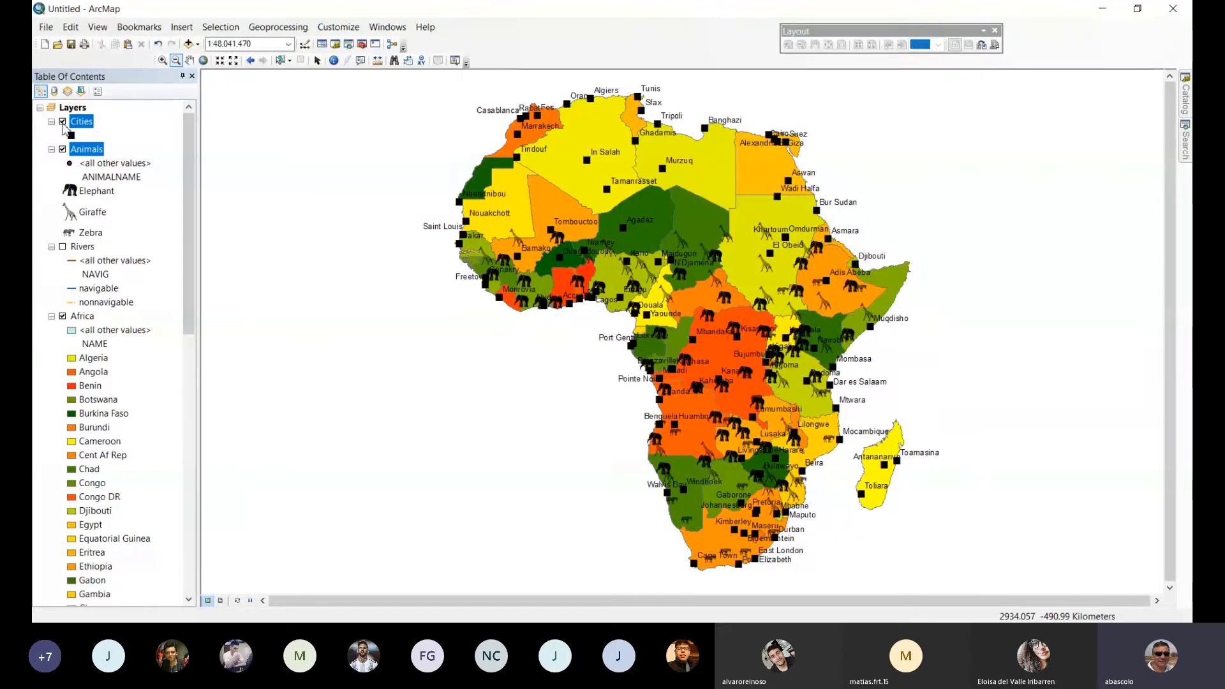
left_click(62, 122)
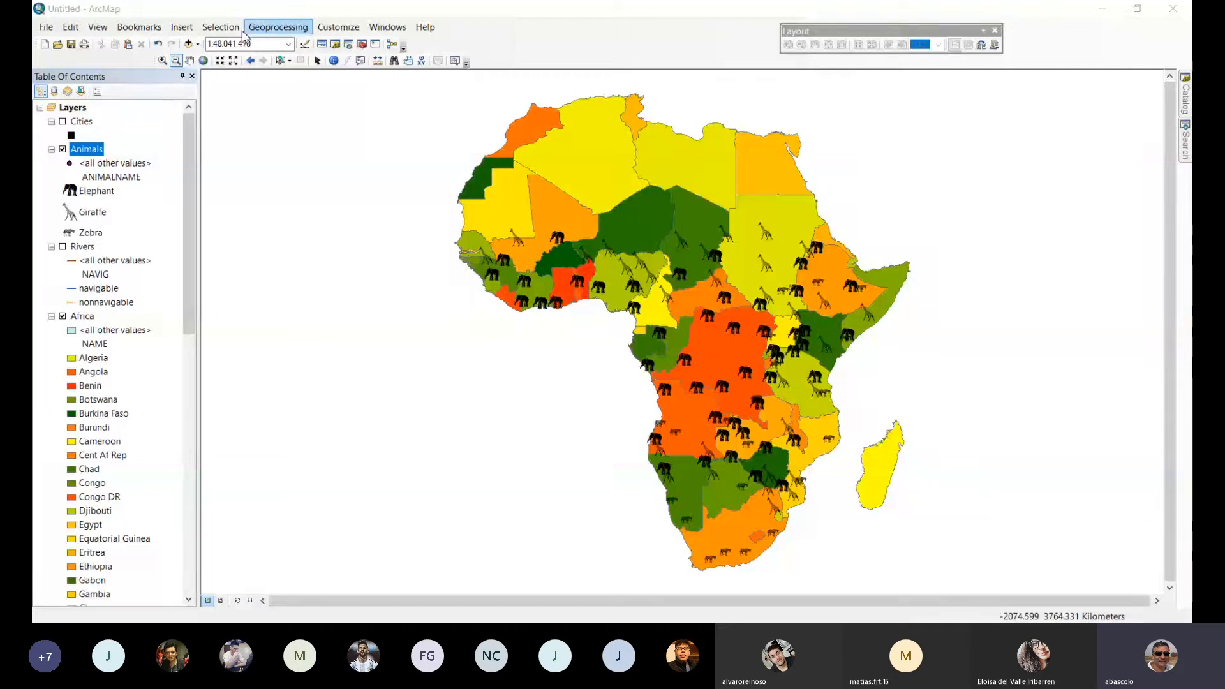
Change the Select By Location target from Animals to the first Africa layer and close the dialog without running the selection.
left_click(220, 27)
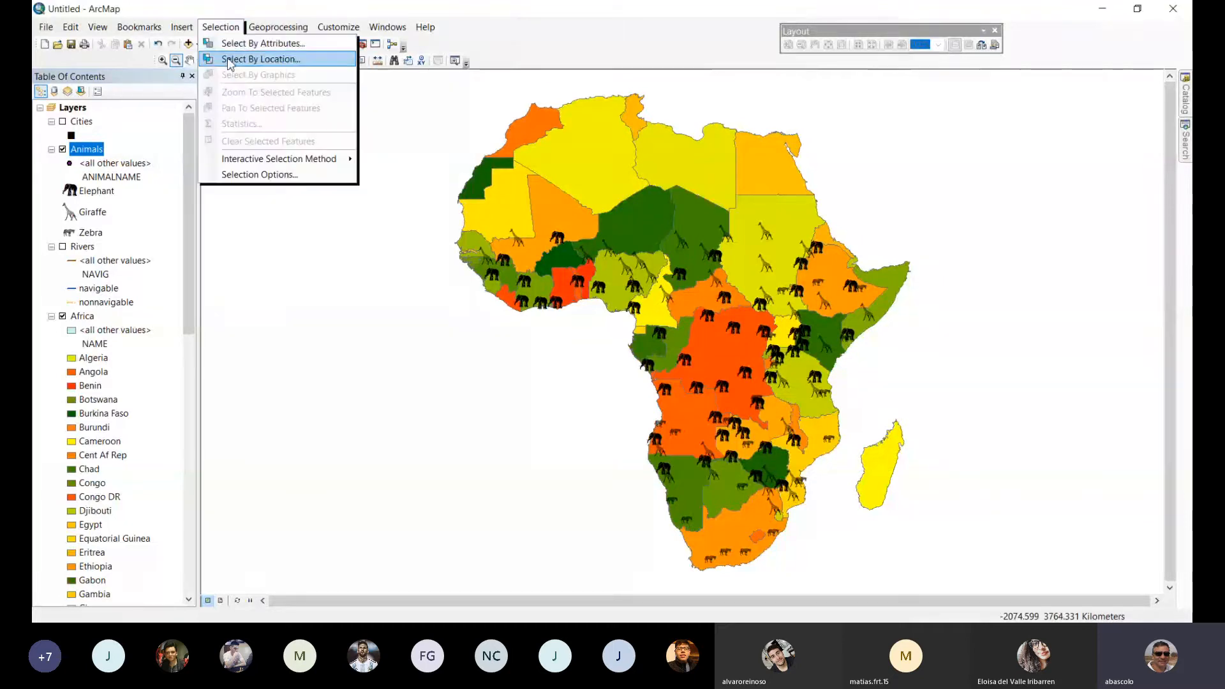
left_click(232, 68)
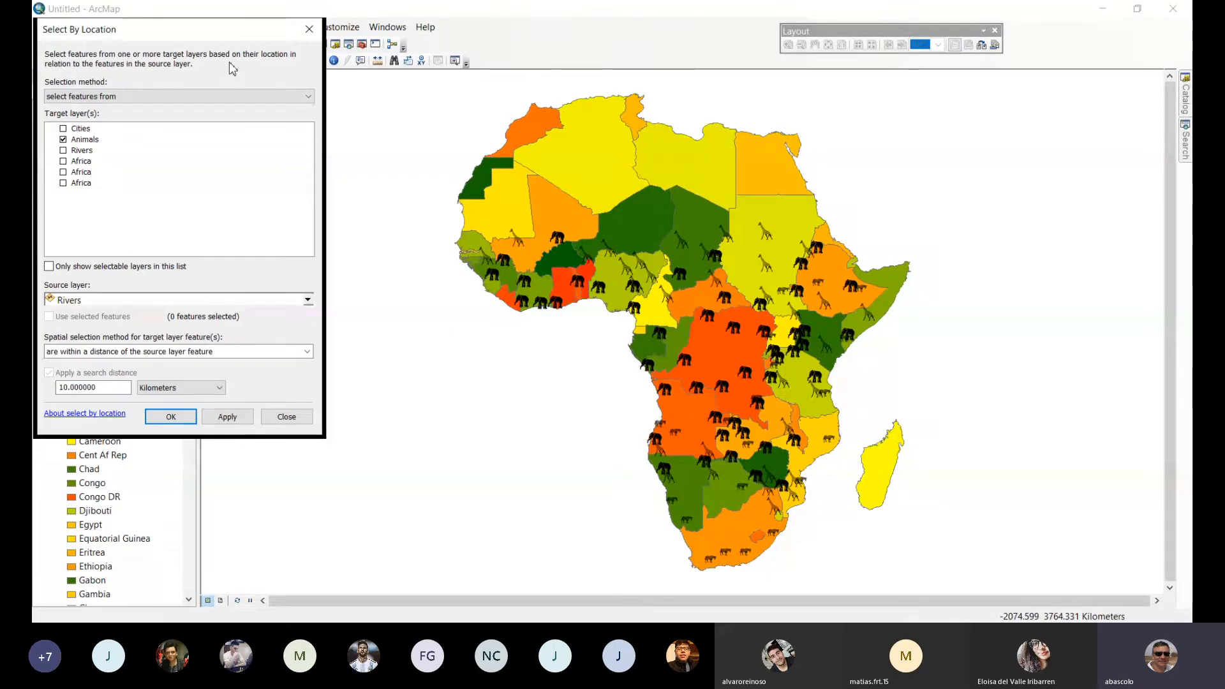
left_click(62, 139)
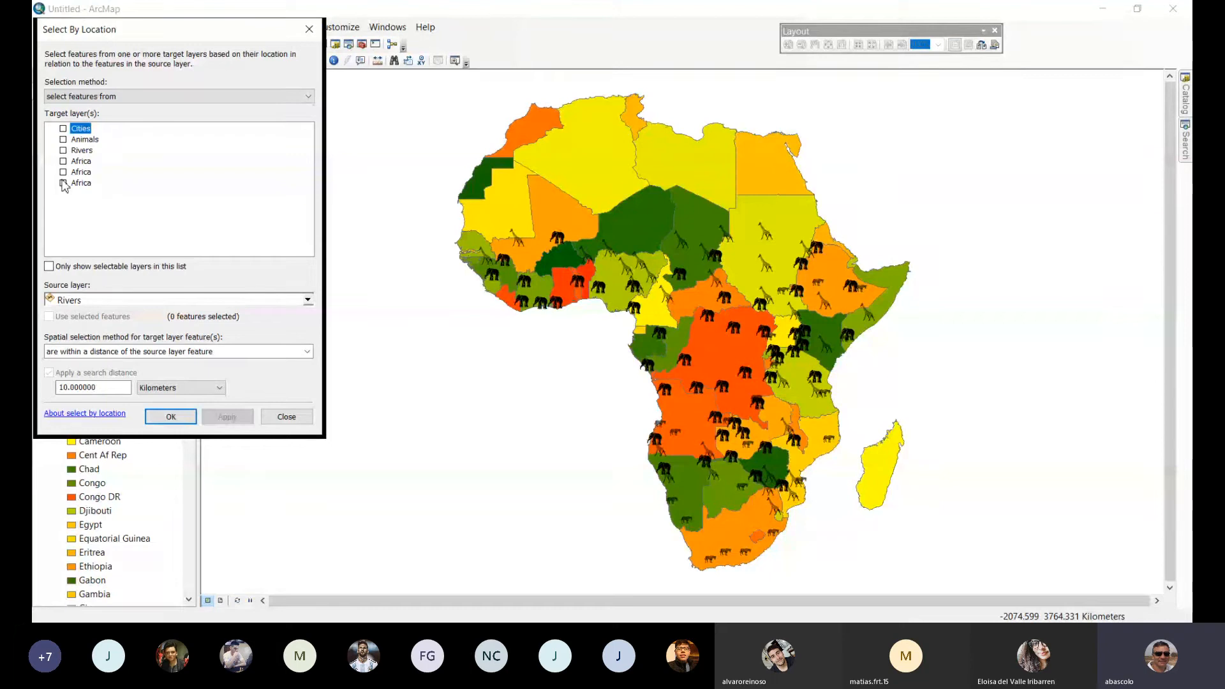
left_click_drag(199, 34, 542, 77)
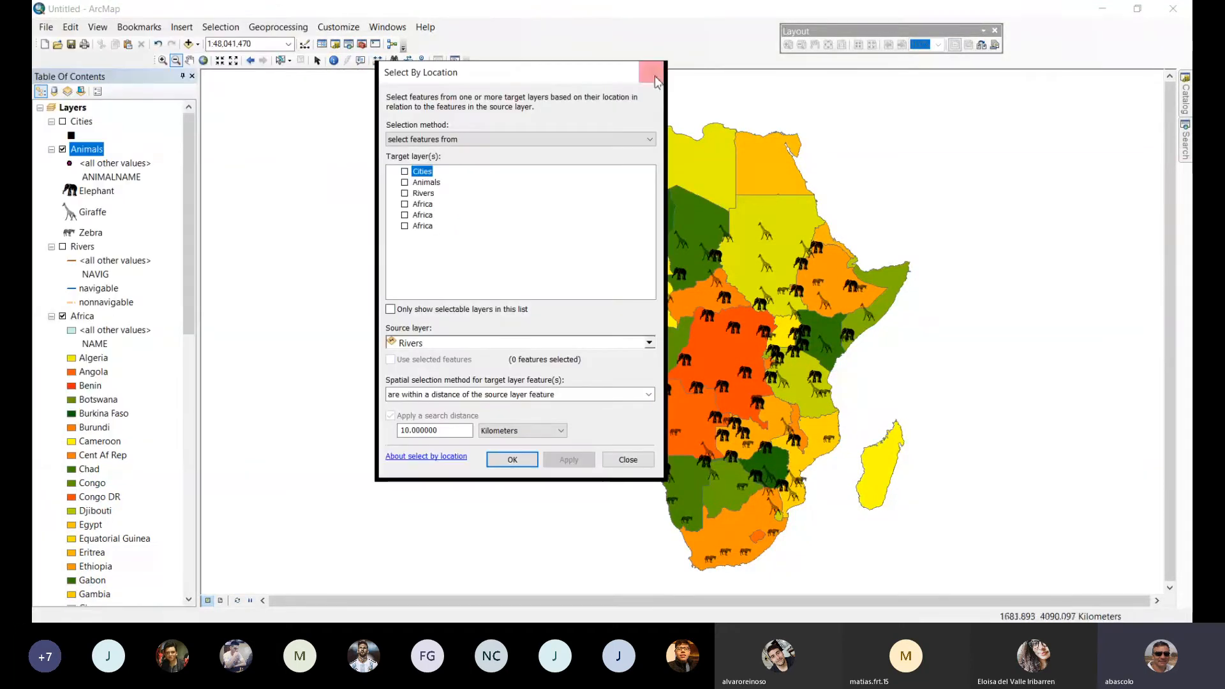
left_click(405, 205)
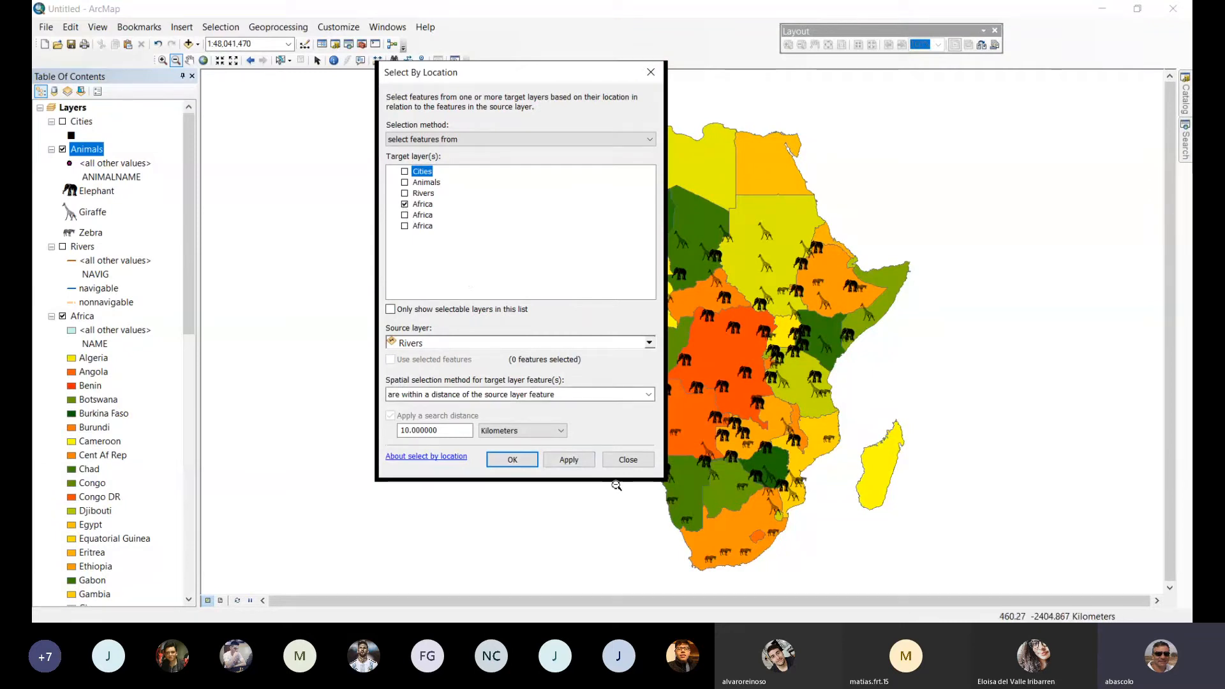
left_click(641, 465)
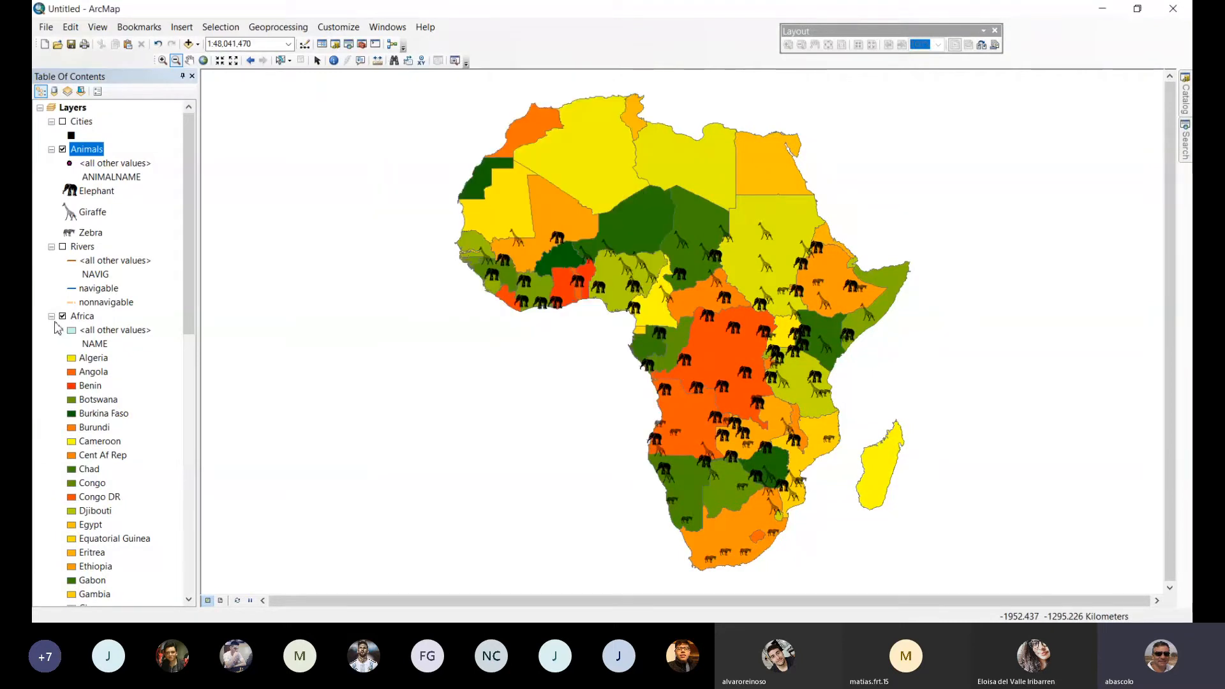
Rename the visible Africa layer as Africa 1.
left_click(79, 316)
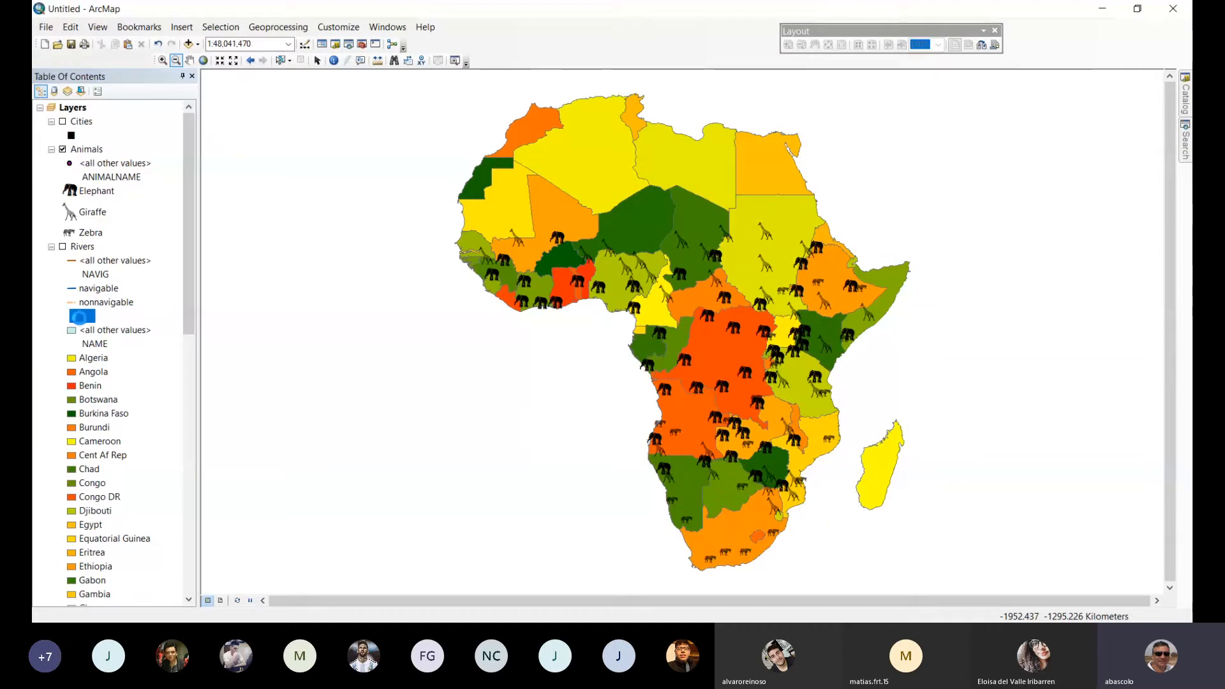
left_click(376, 164)
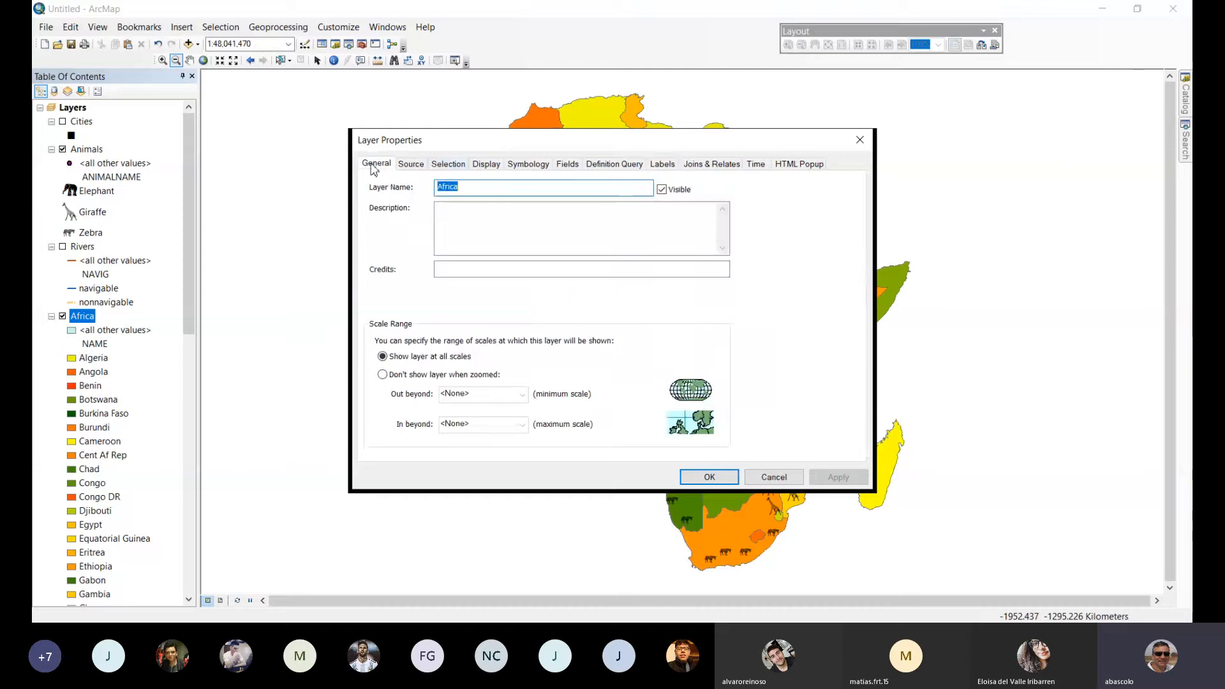
left_click(495, 186)
type("1")
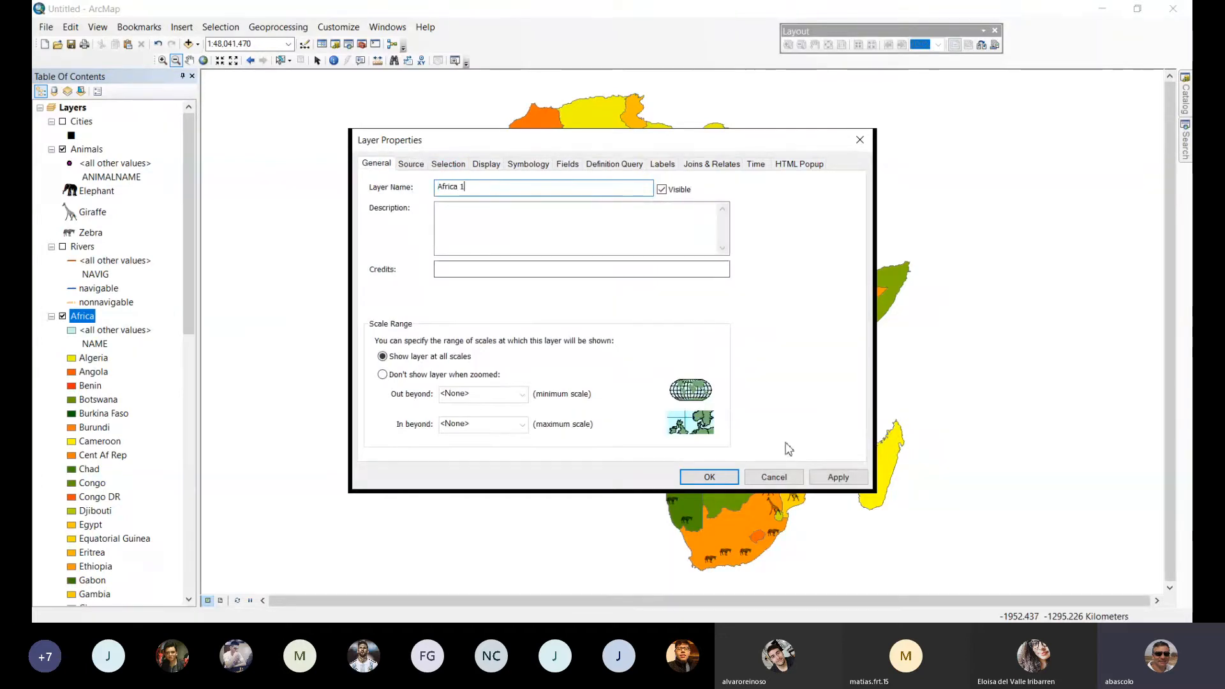
left_click(838, 478)
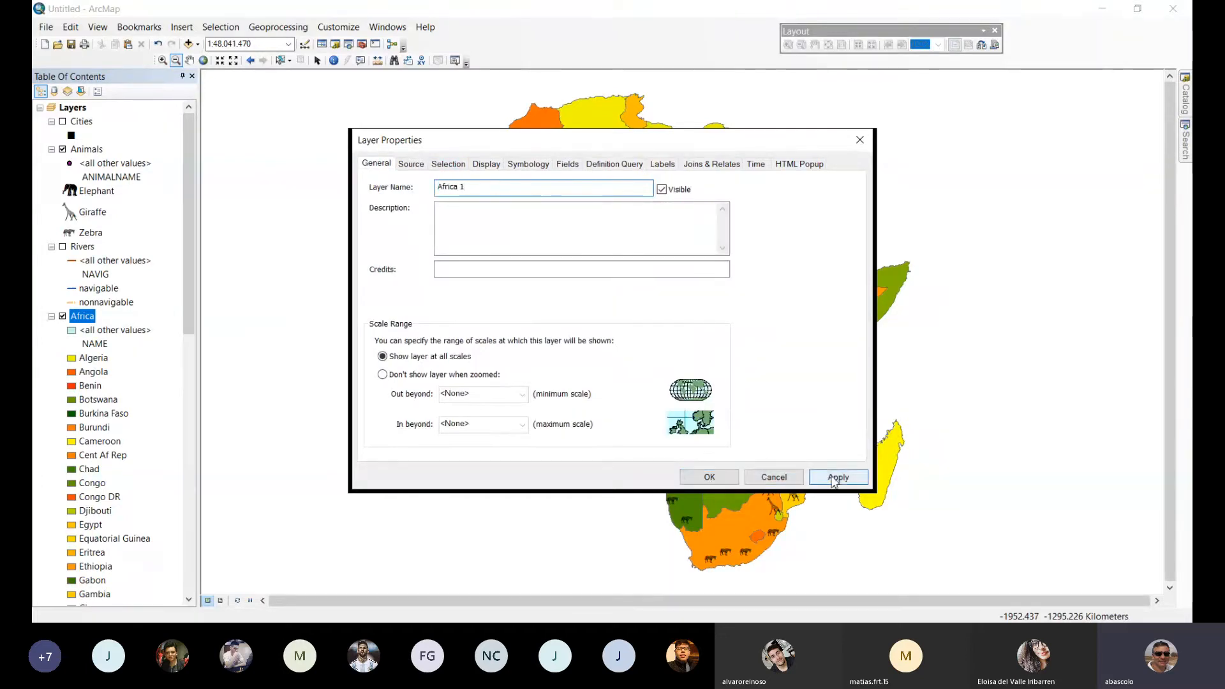
left_click(709, 478)
Select by location the Africa 1 features that contain features of the Animals layer, with a search distance of 10 kilometers.
left_click(220, 27)
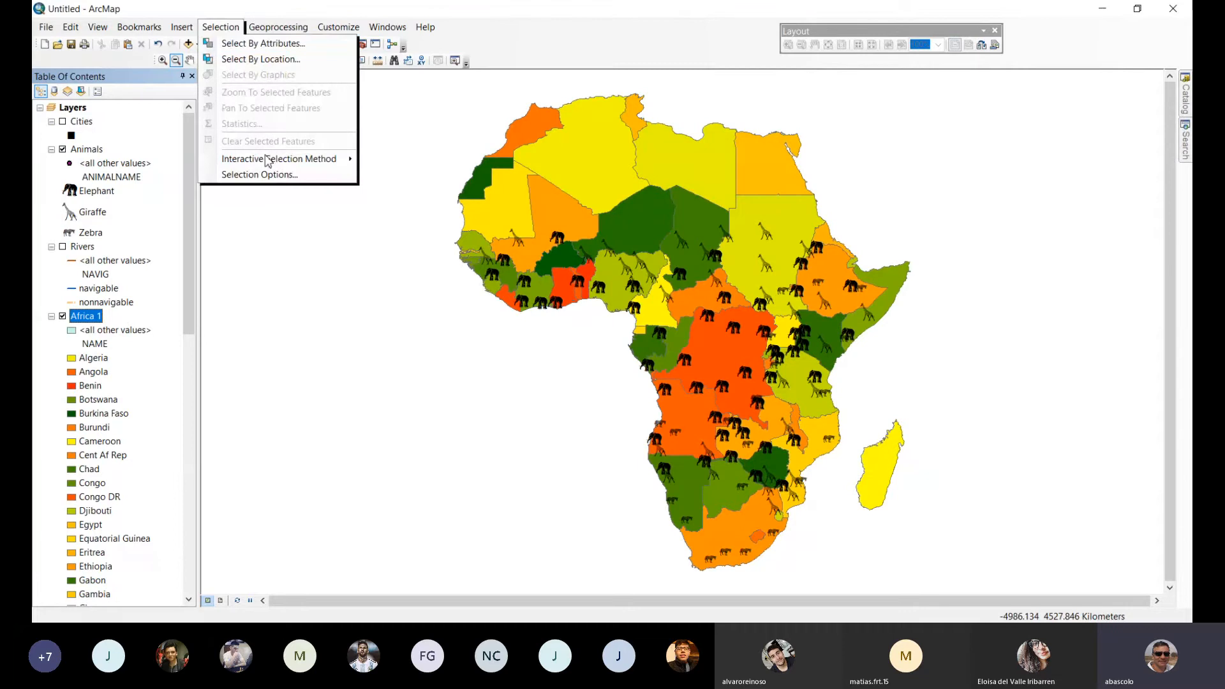
left_click(254, 59)
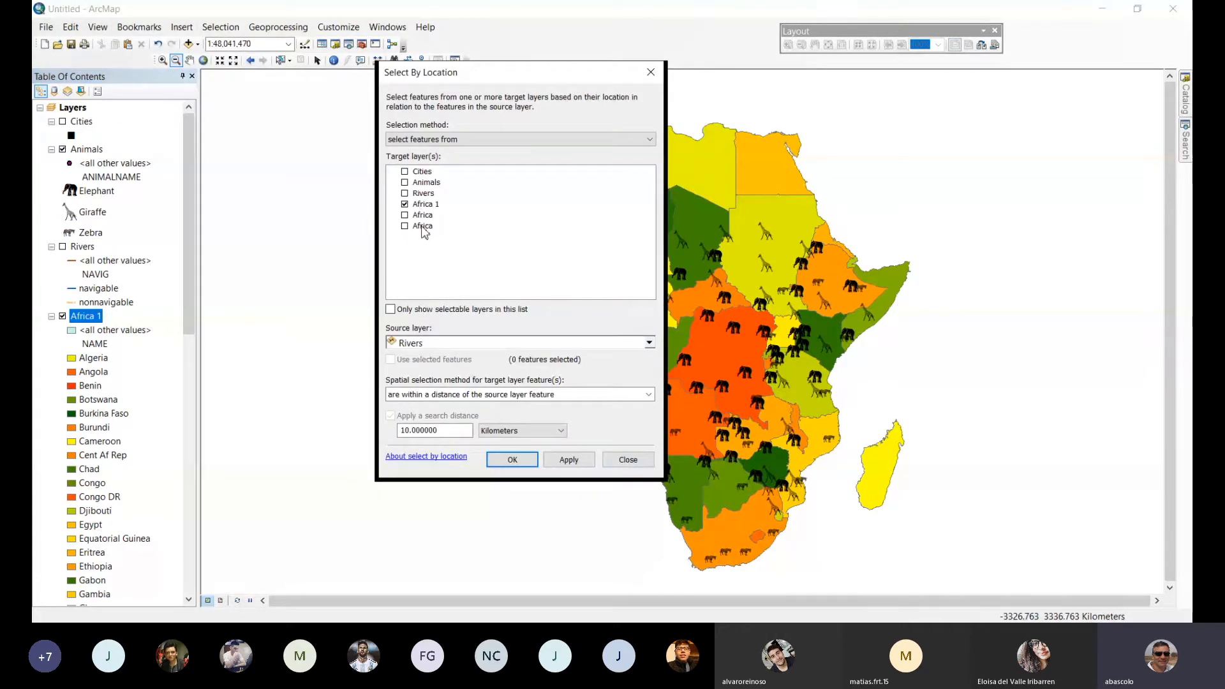
left_click(434, 344)
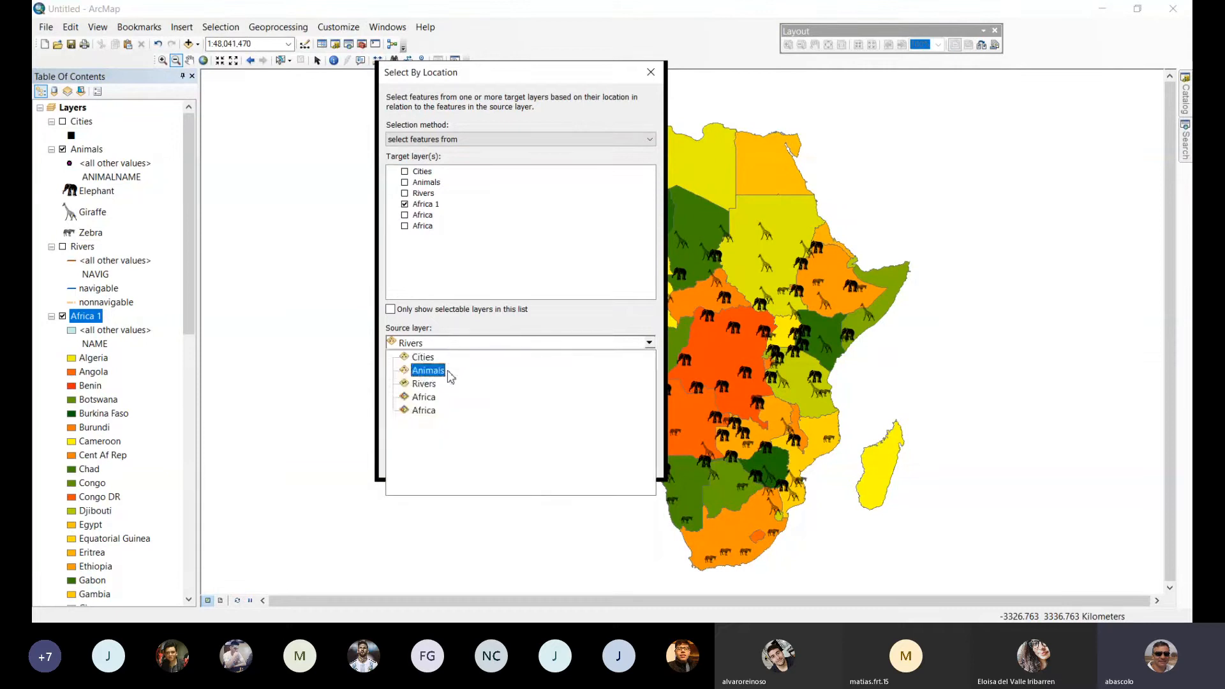
left_click(427, 371)
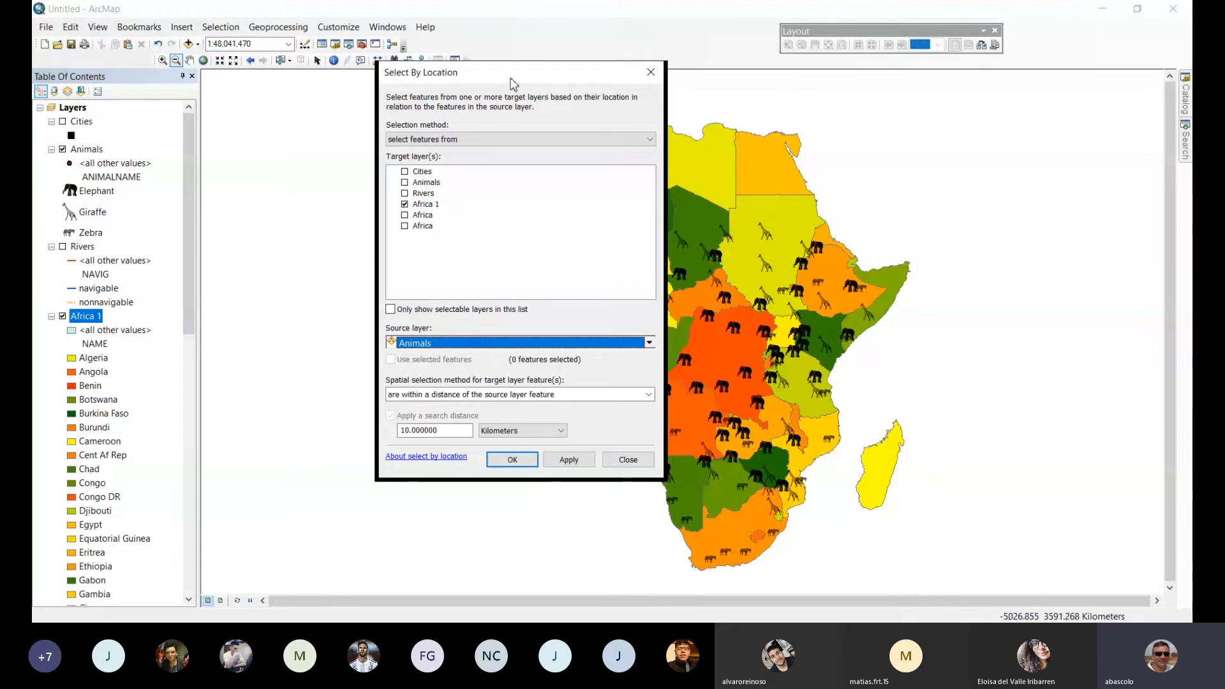
left_click_drag(510, 83, 340, 97)
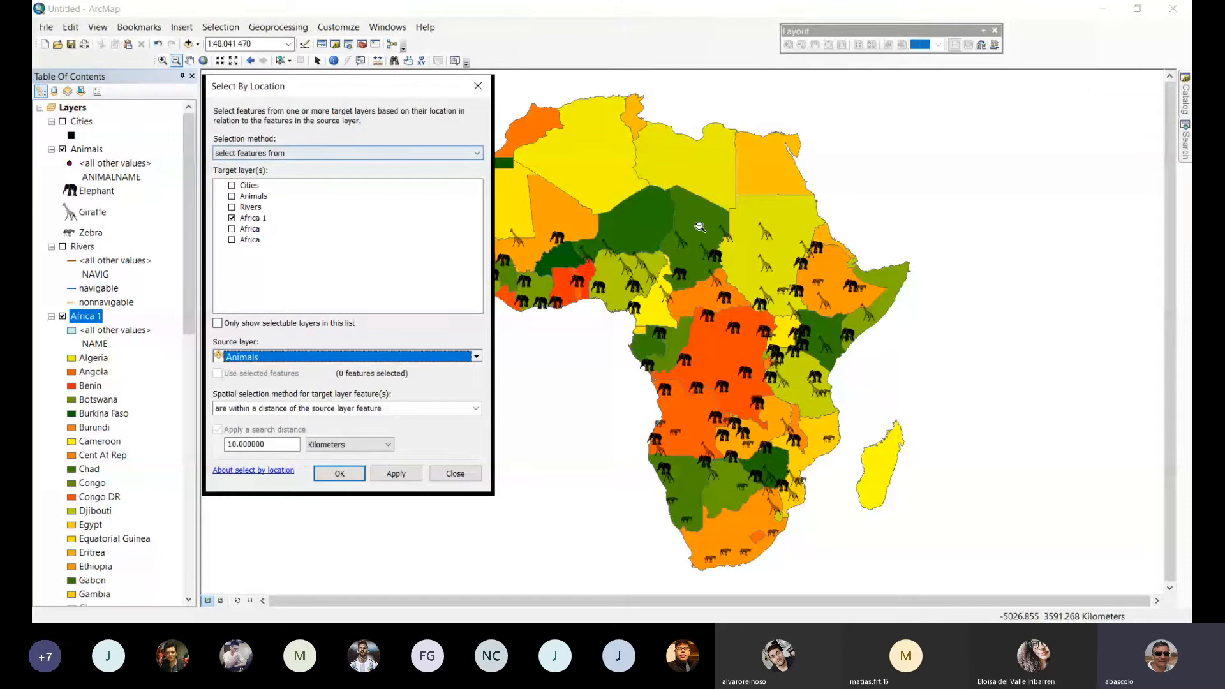
left_click(475, 409)
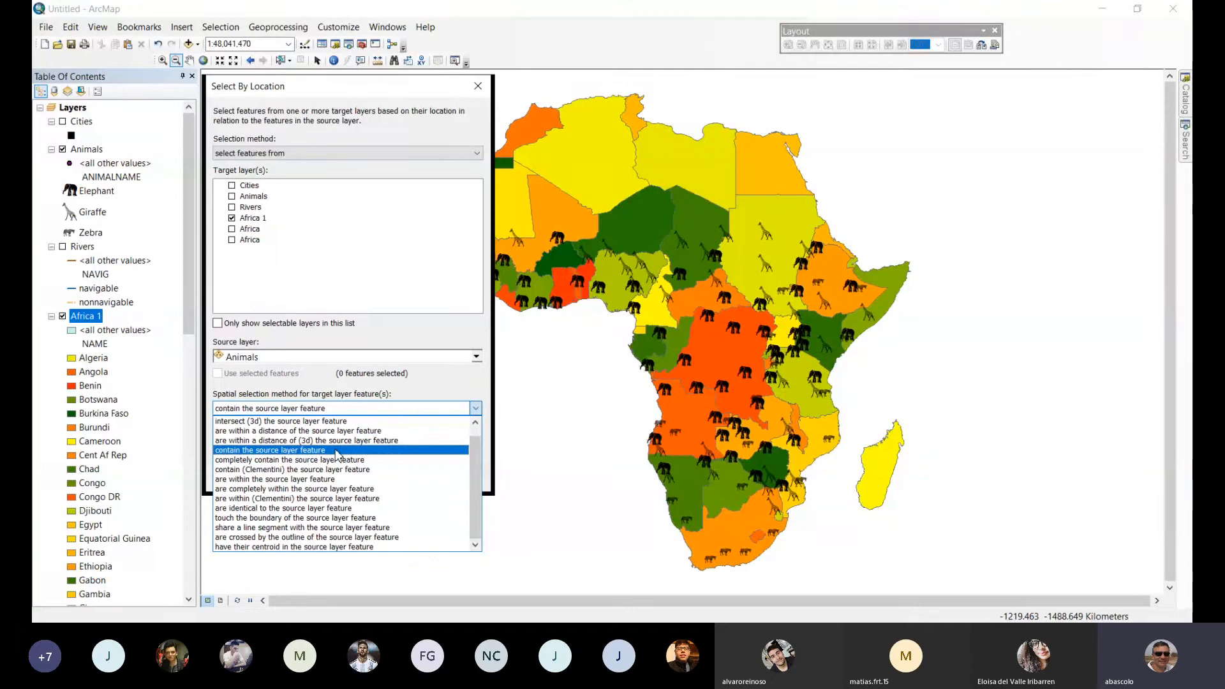
left_click(336, 454)
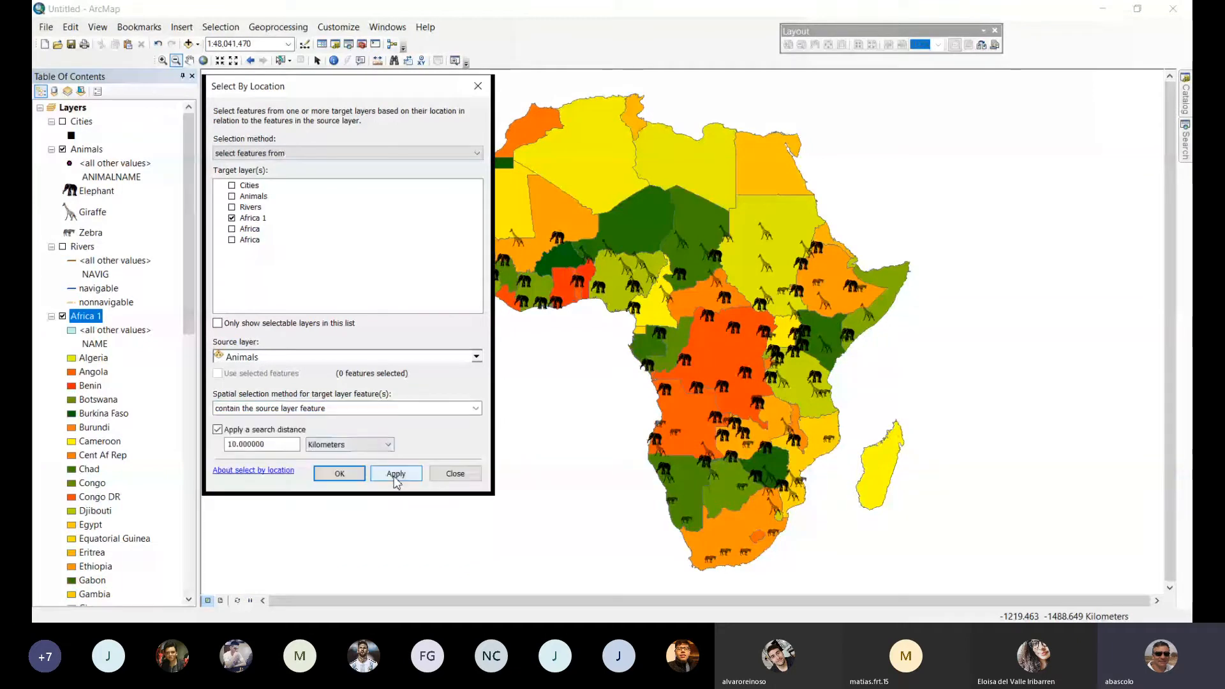
left_click(395, 474)
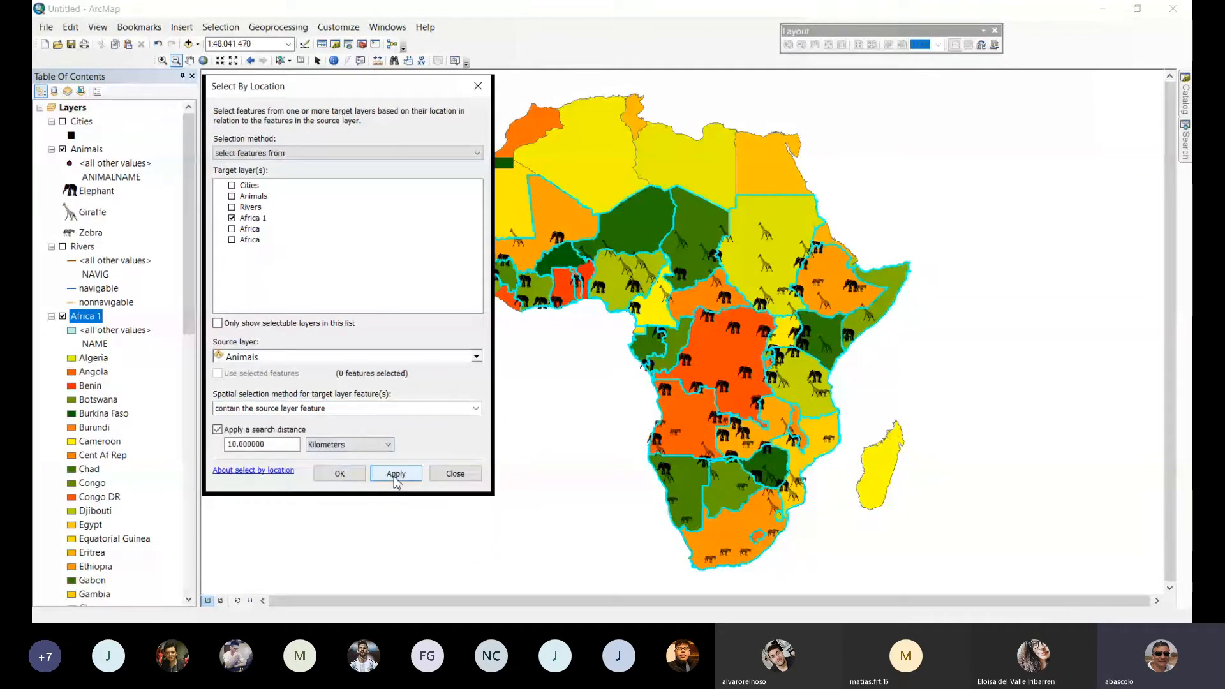
left_click(340, 475)
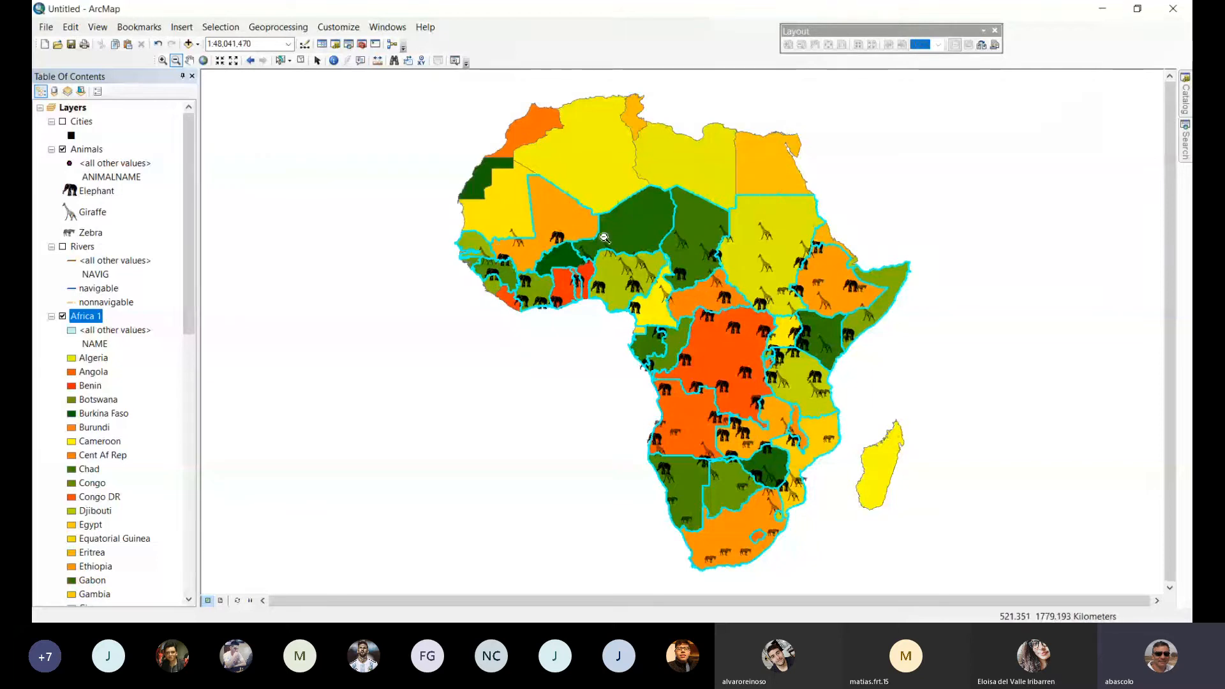
Label the features of the Africa 1 layer with the NAME field.
left_click(163, 61)
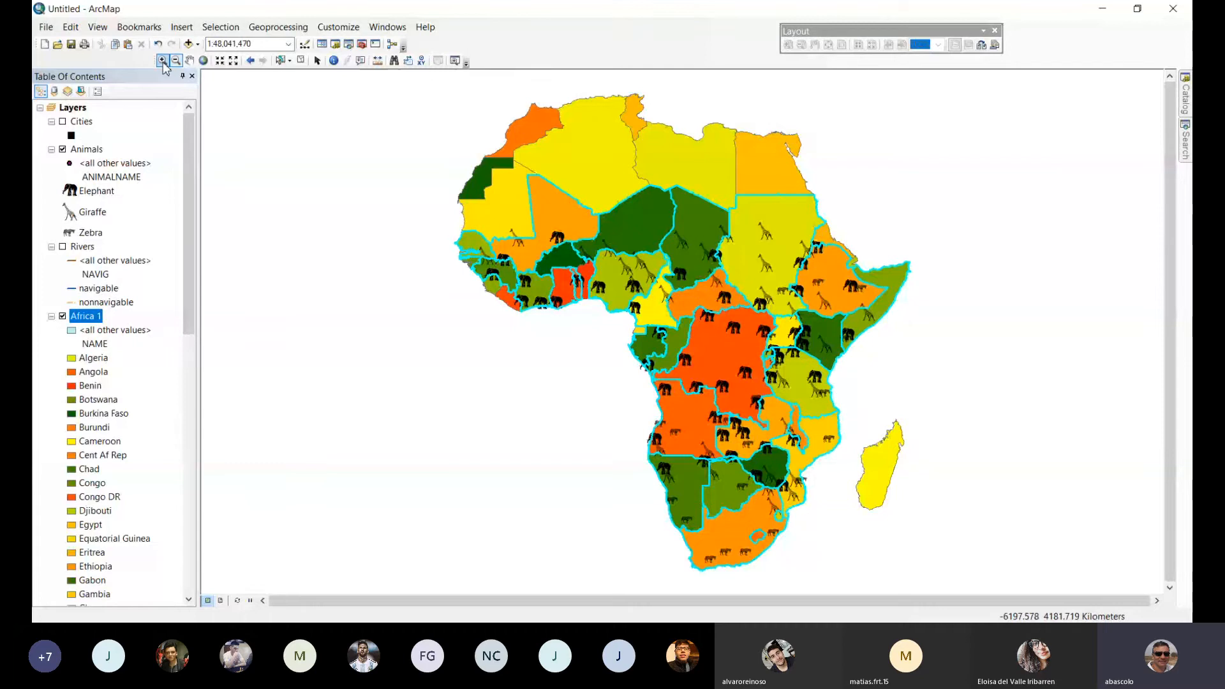
left_click_drag(570, 232, 678, 329)
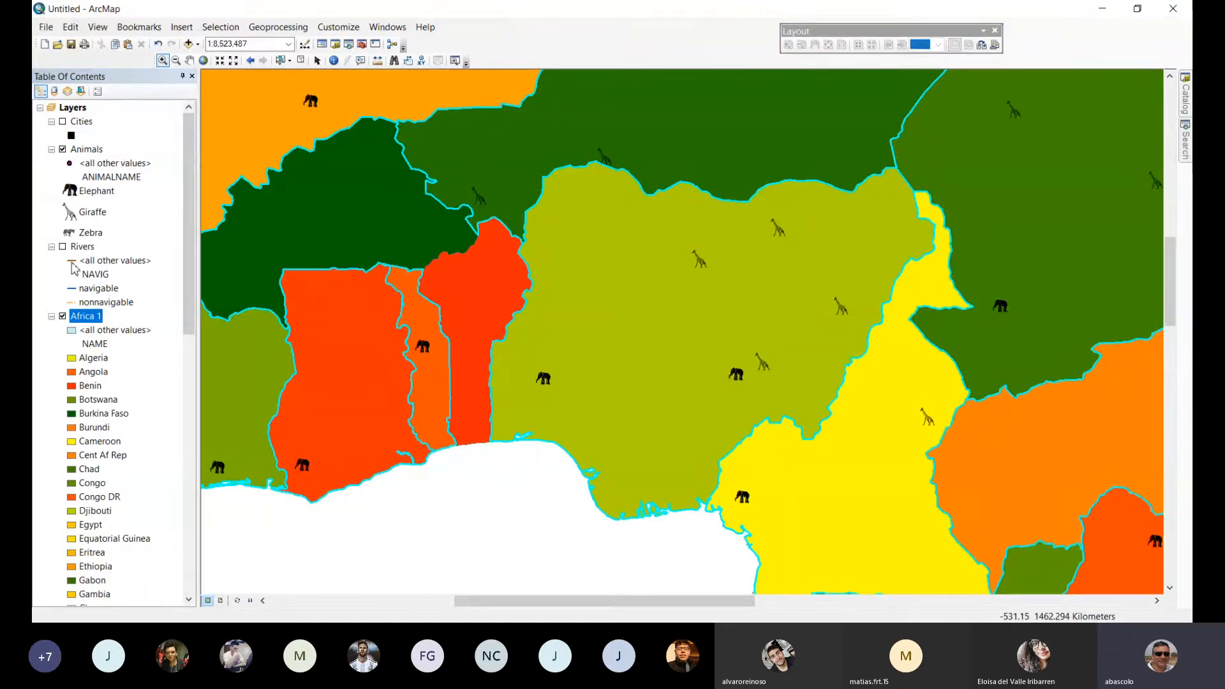
double_click(85, 316)
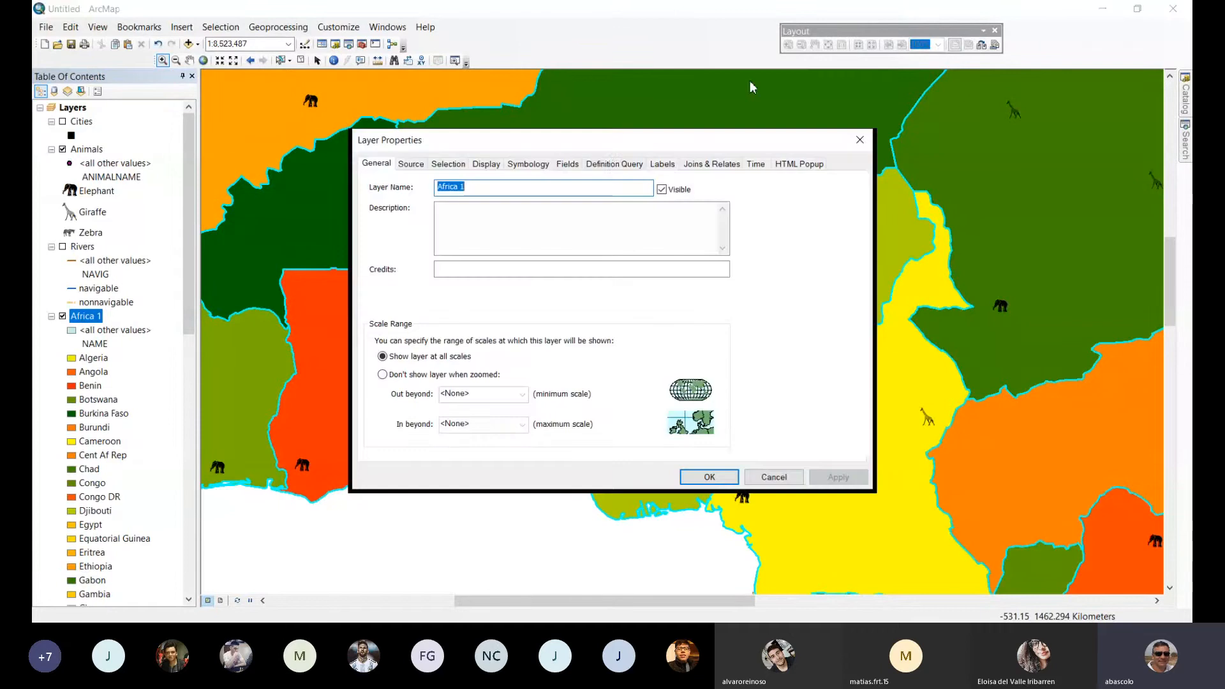
left_click(661, 165)
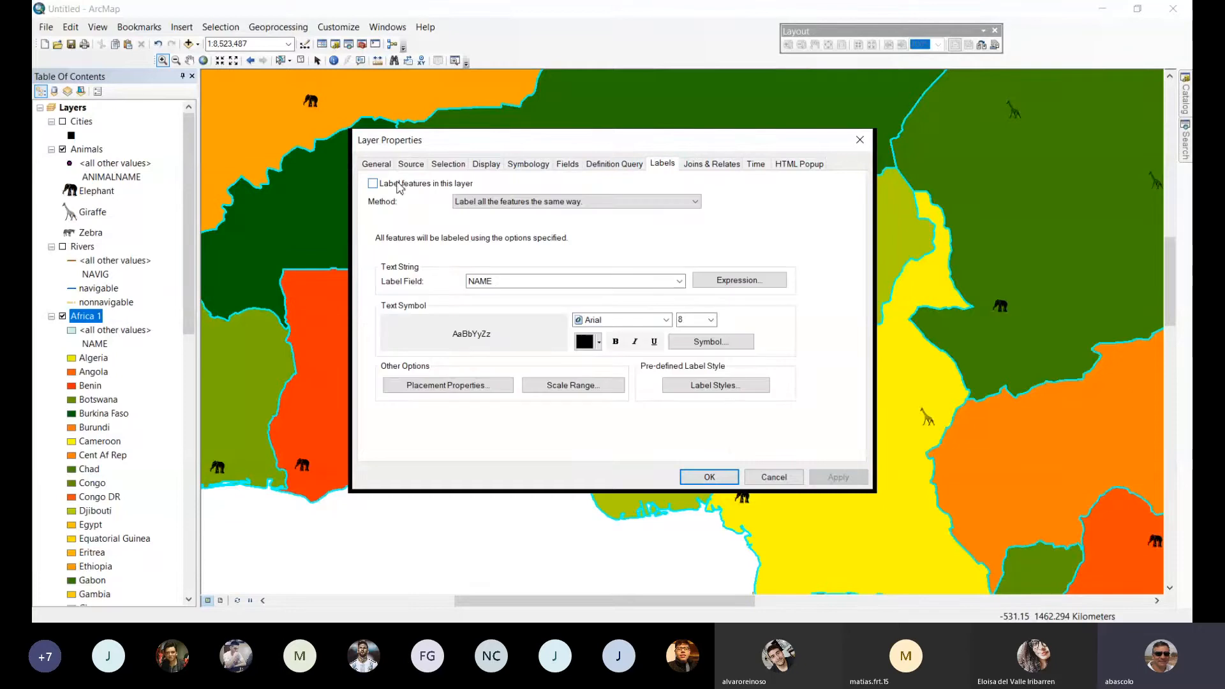
left_click(376, 184)
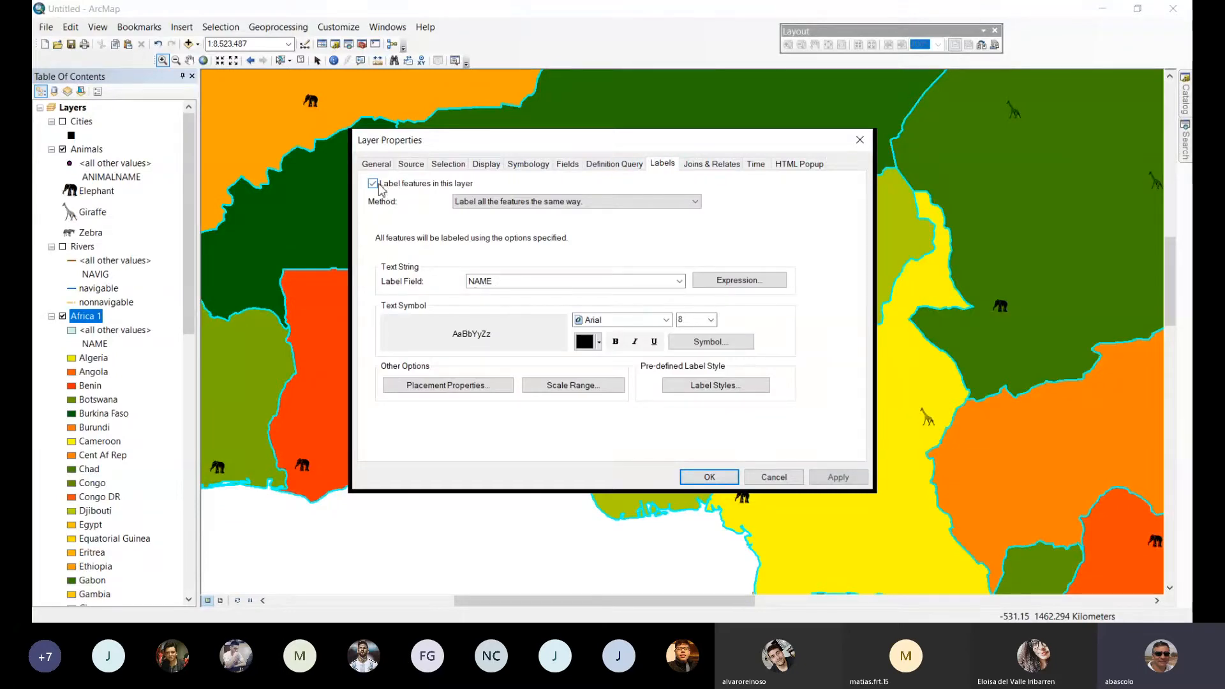
left_click(698, 477)
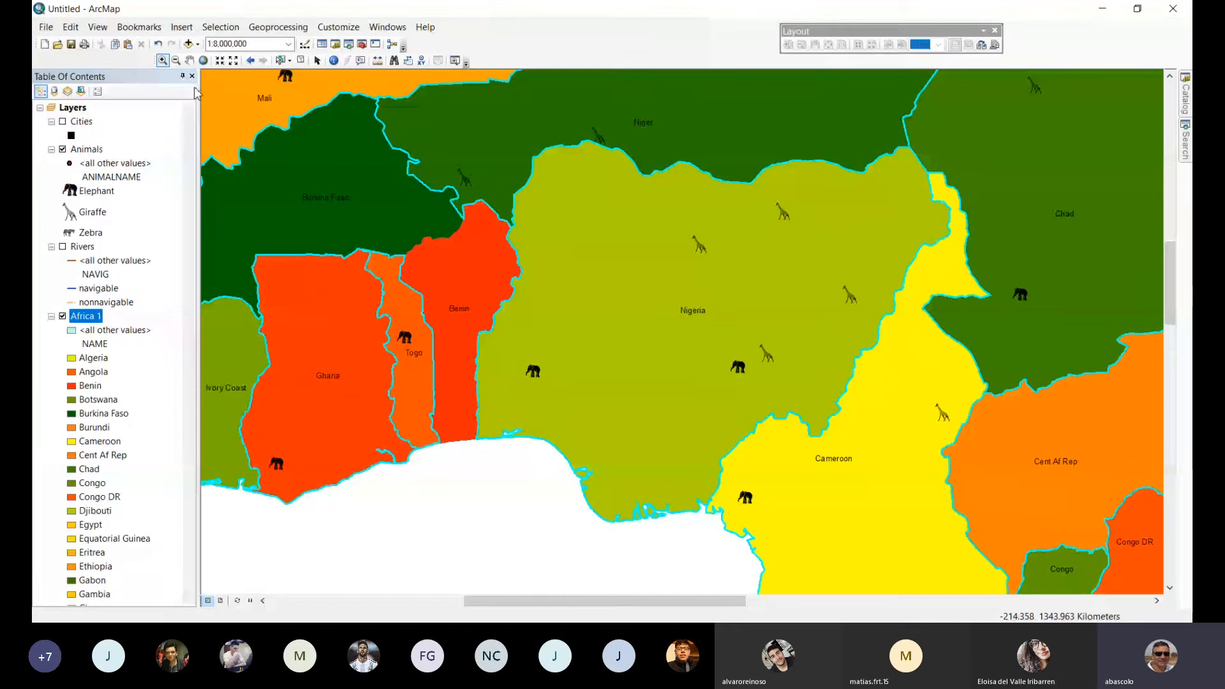
Examine the giraffe on the Mauritania–Mali border up close and the animals in the surrounding West African countries.
left_click(176, 60)
left_click(396, 246)
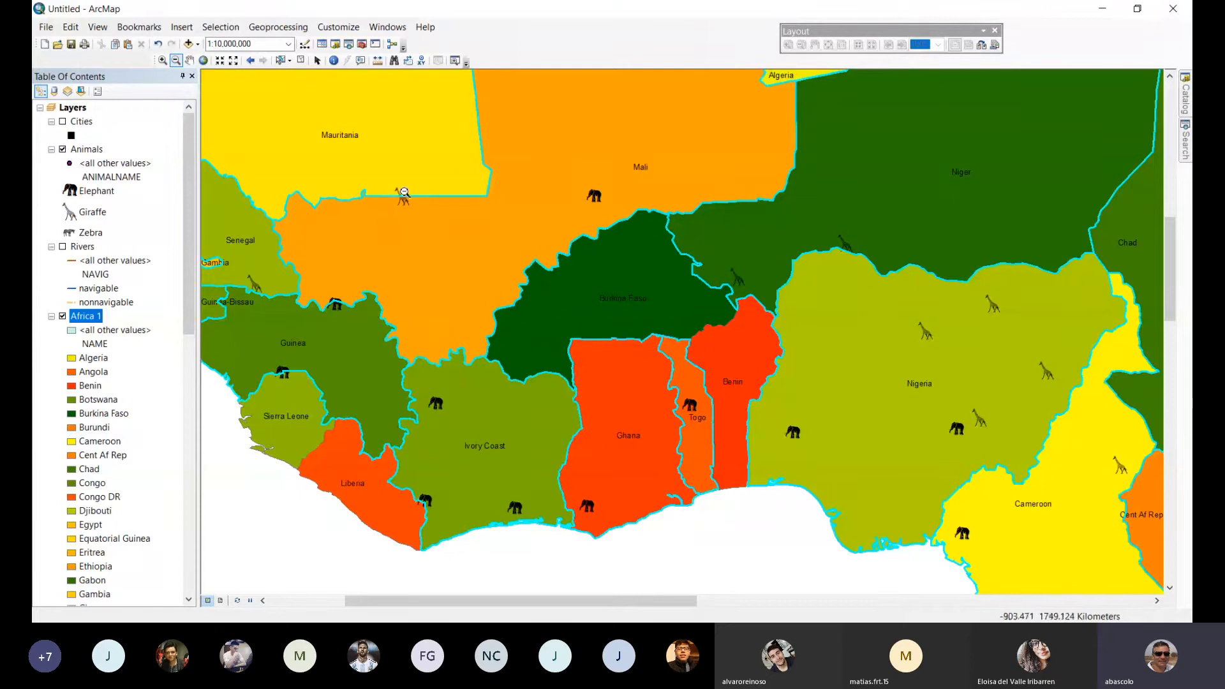
left_click(163, 60)
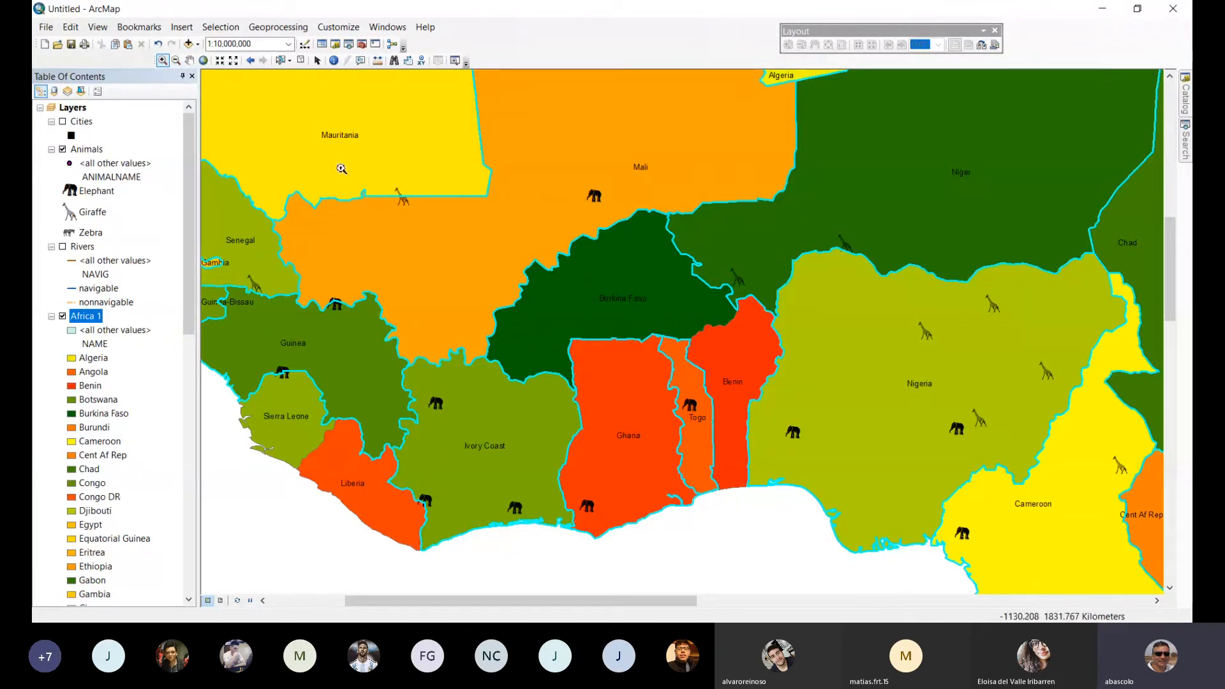
left_click_drag(339, 165, 465, 248)
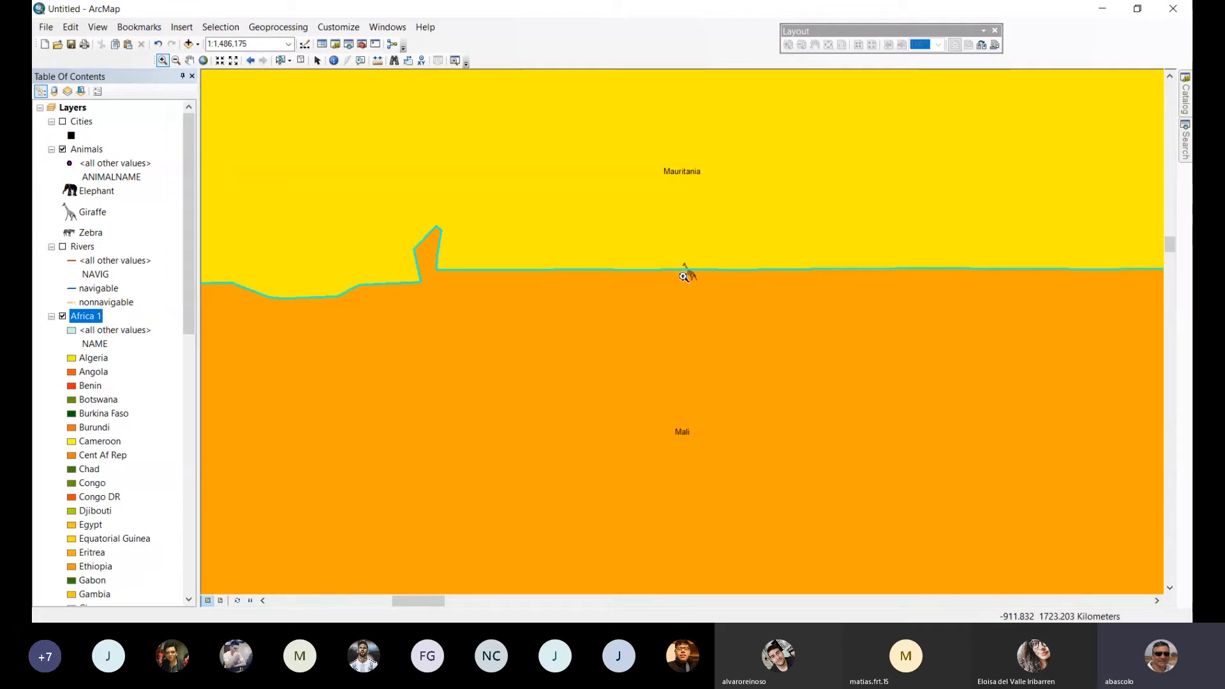
left_click(175, 62)
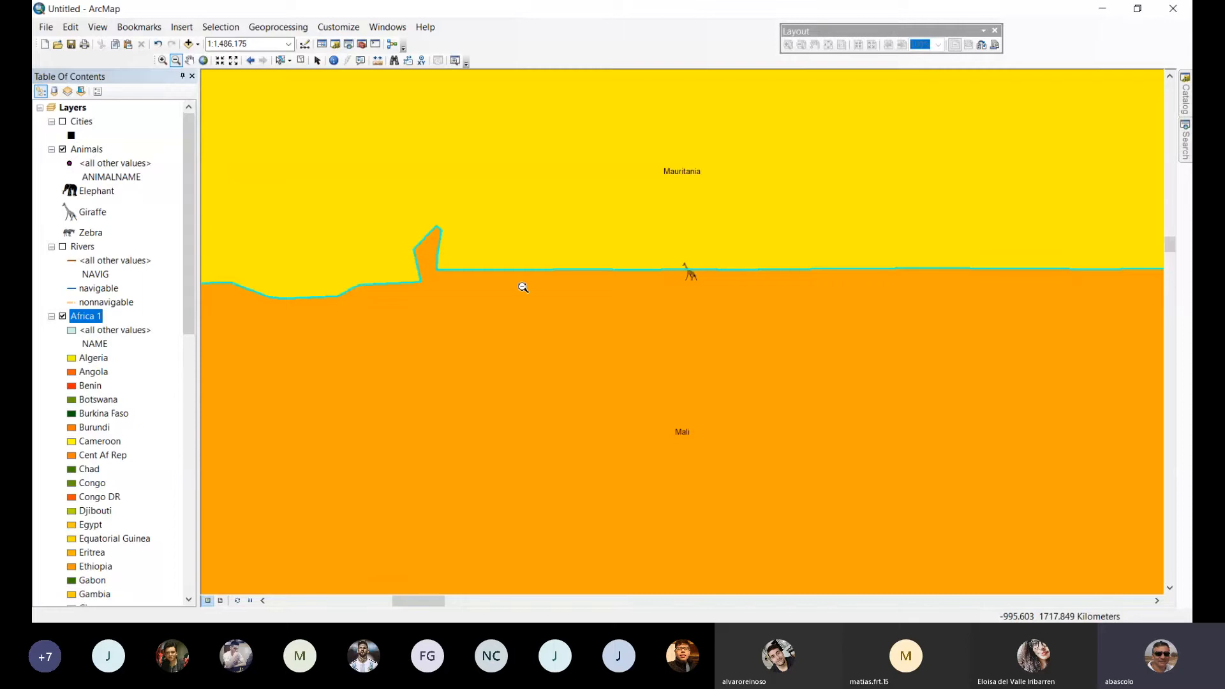
left_click(728, 290)
left_click(729, 292)
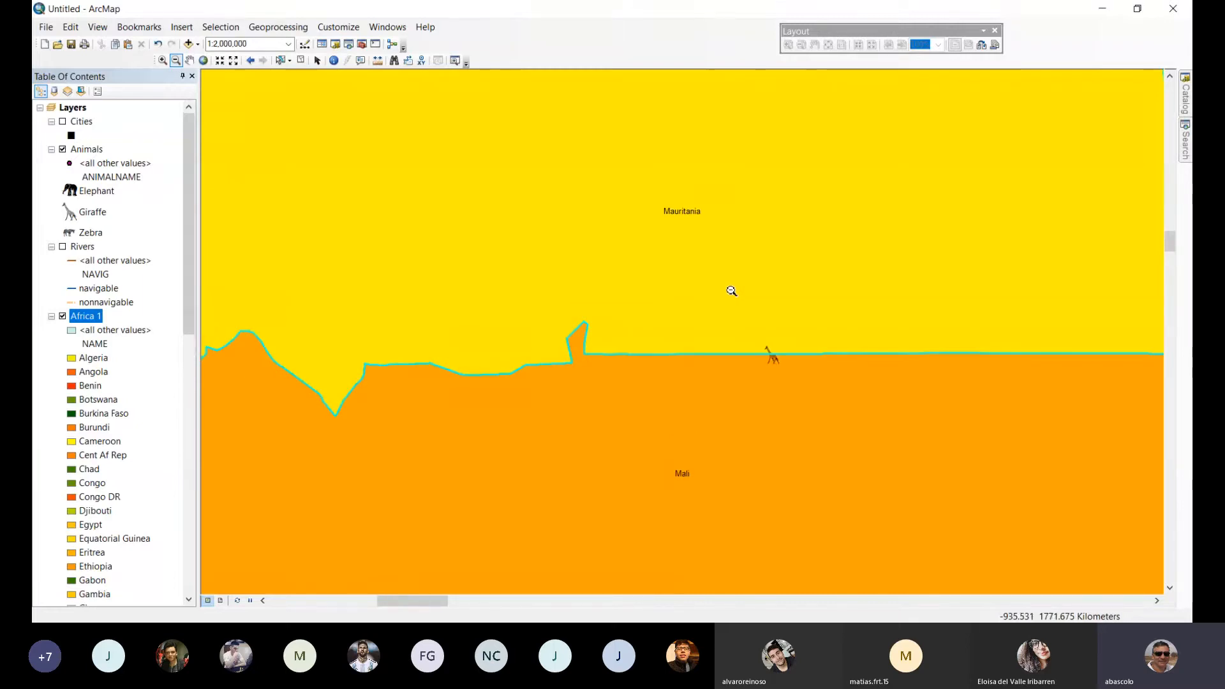
left_click(756, 384)
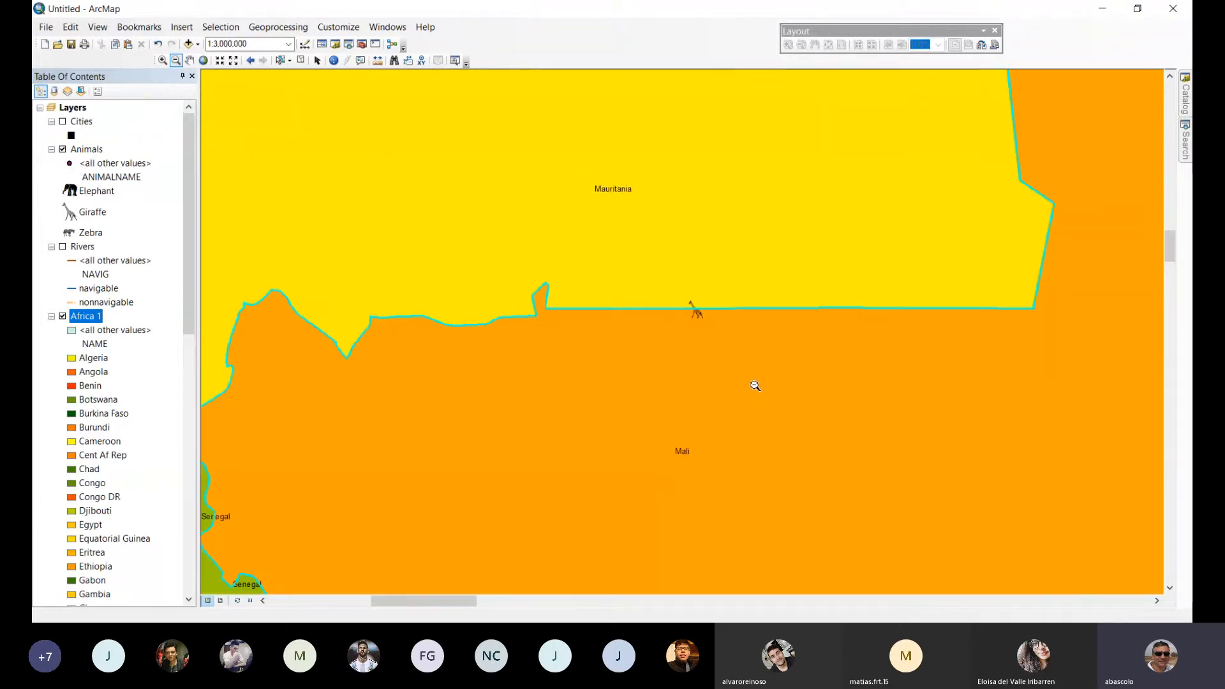
left_click(754, 383)
left_click(753, 382)
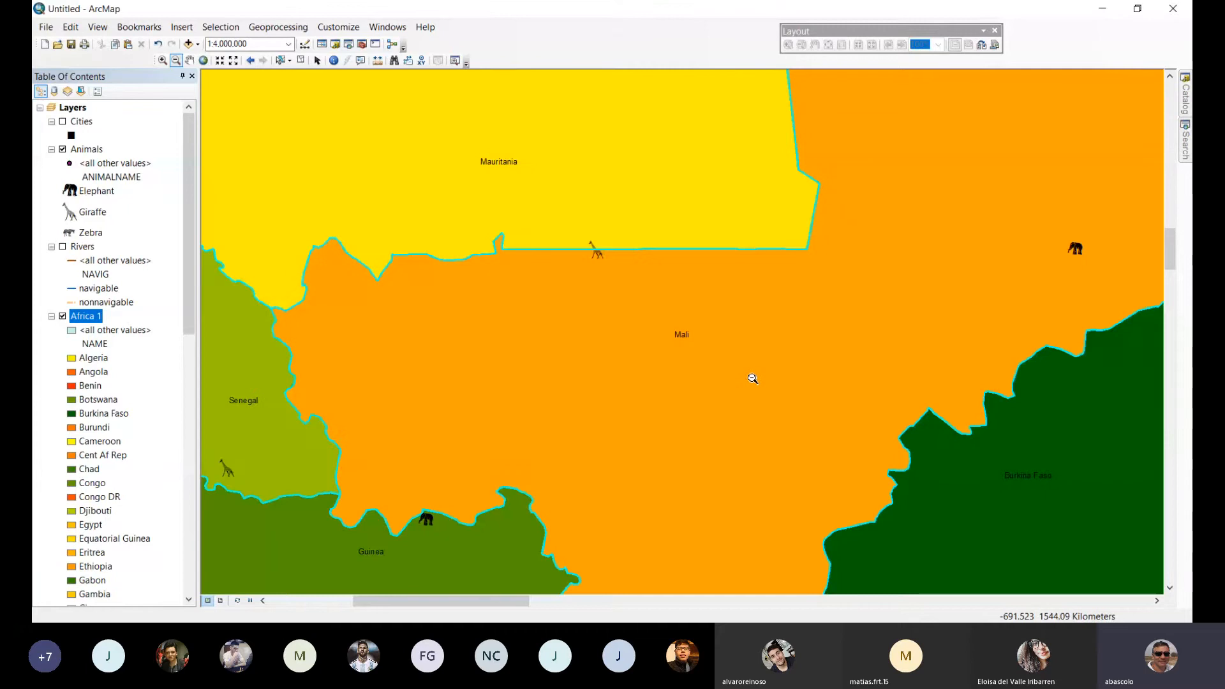
left_click(753, 381)
left_click(753, 378)
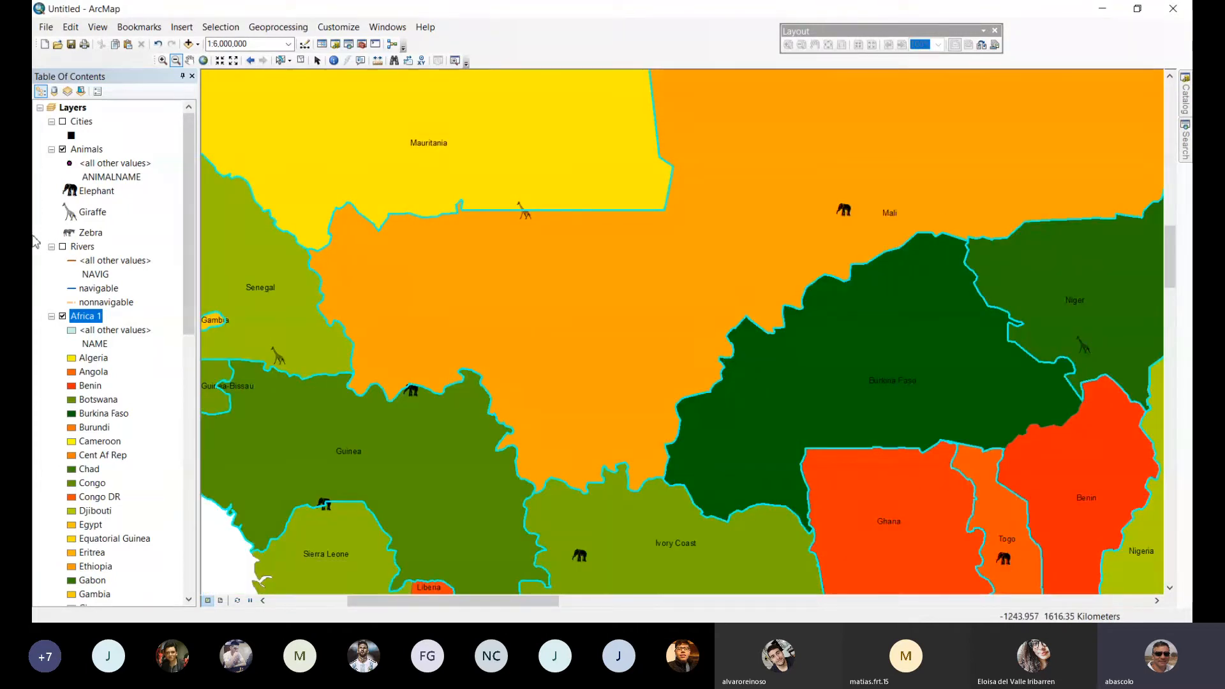
Review the selected countries in the Africa 1 attribute table, then close the table.
right_click(83, 321)
left_click(120, 355)
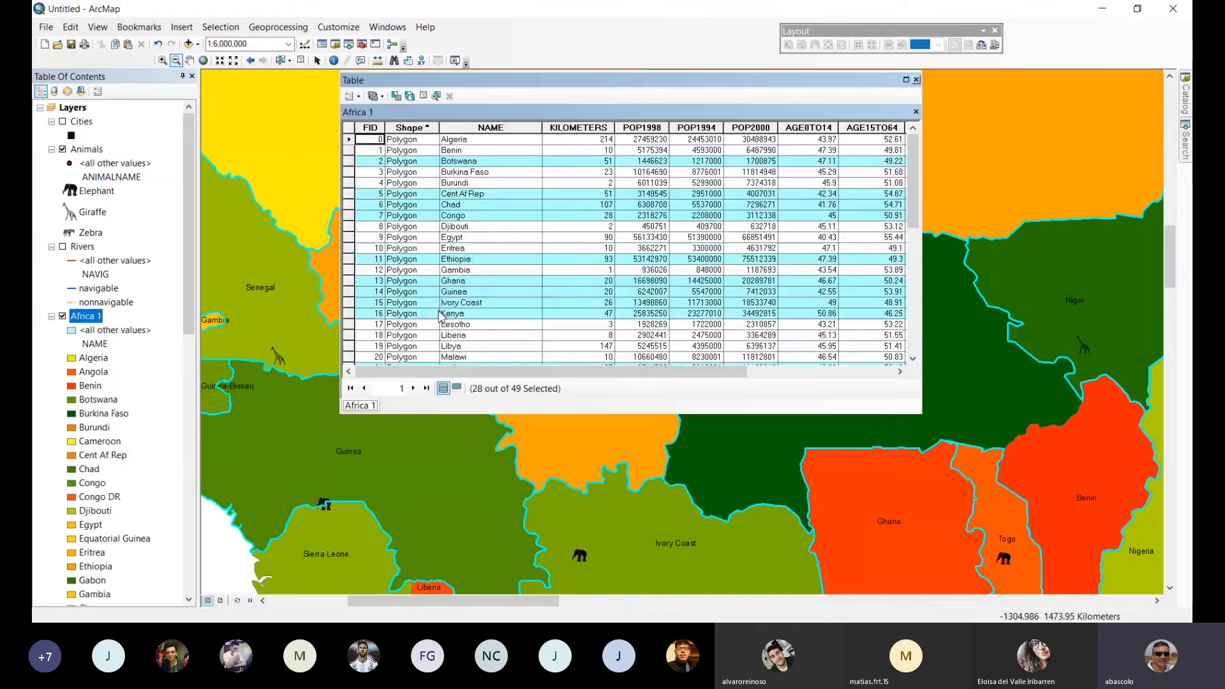
scroll(578, 270, "down", 7)
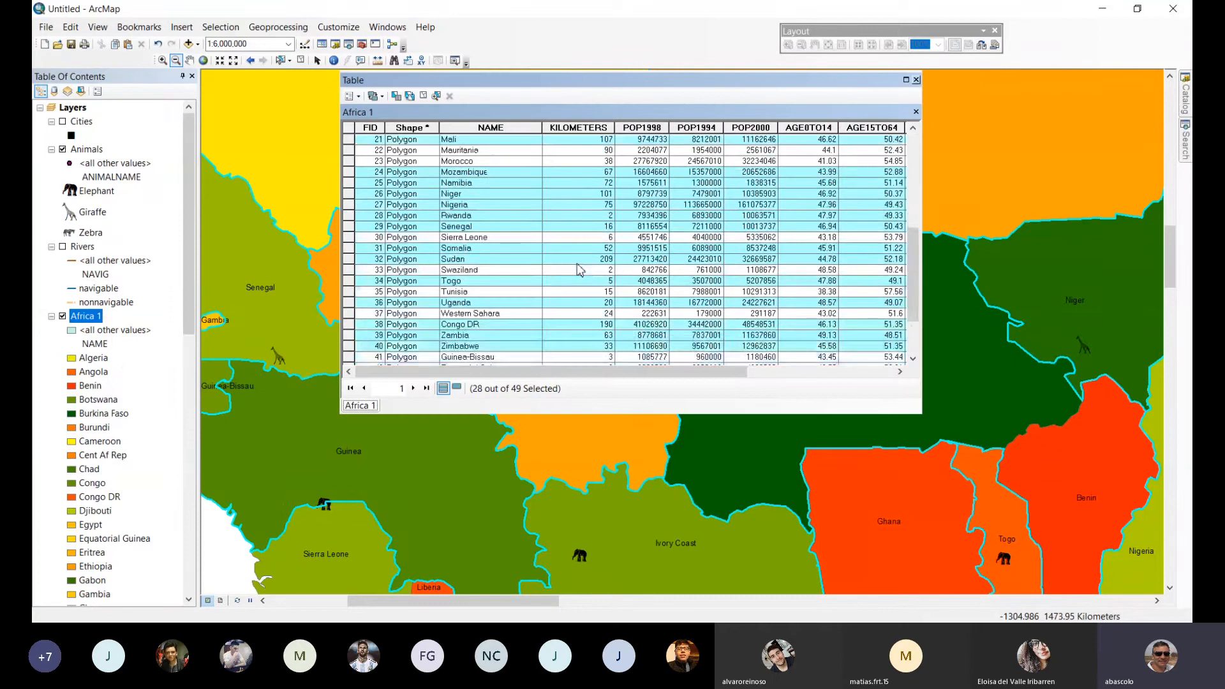
scroll(578, 270, "down", 3)
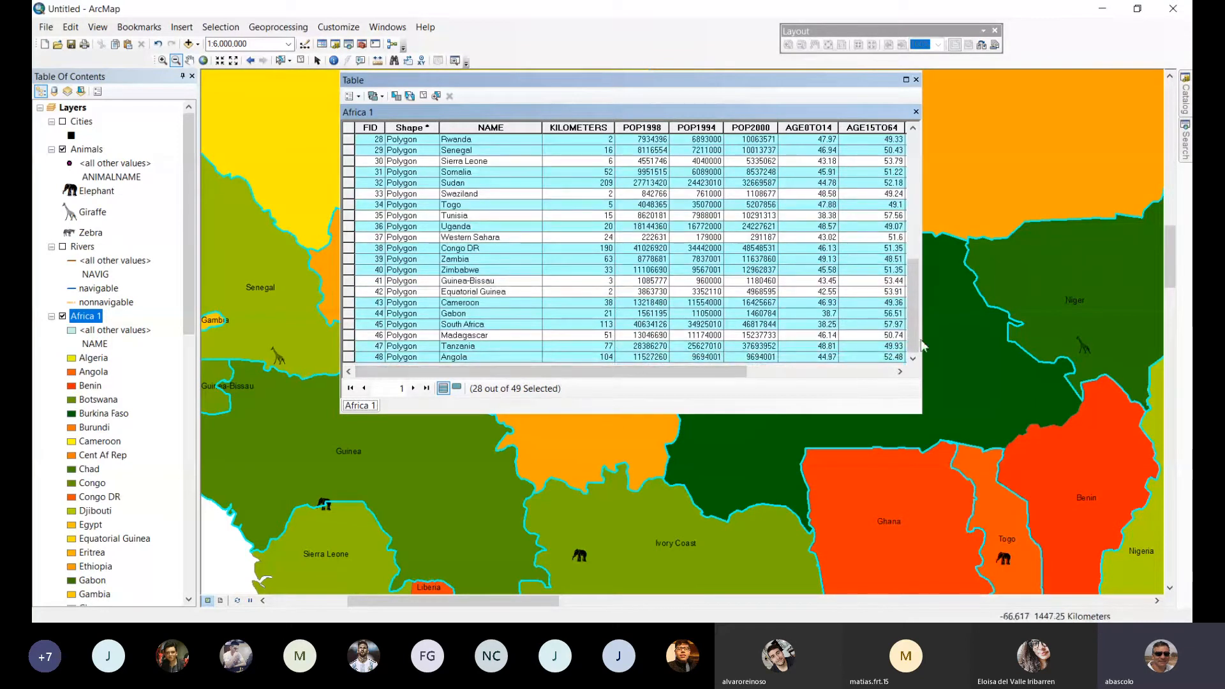
left_click_drag(920, 345, 917, 91)
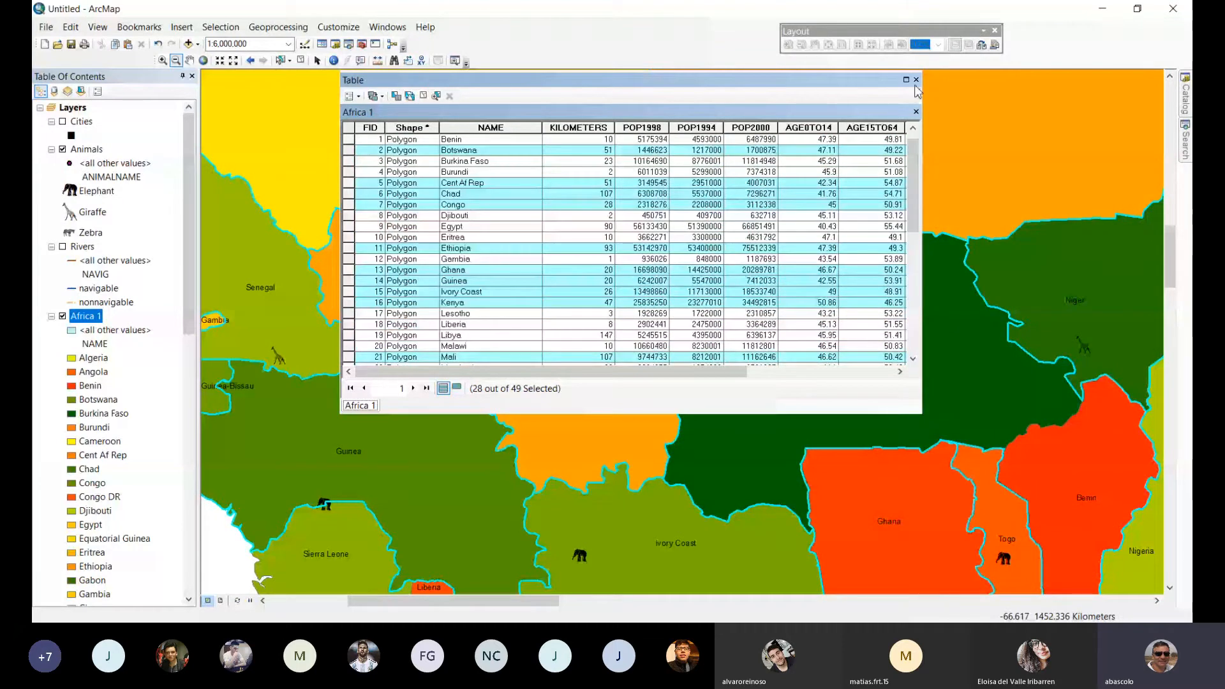
left_click(916, 80)
Clear the selection and try to select by location the Animals features that contain Africa 1 features, with a 10-kilometer search distance.
left_click(210, 27)
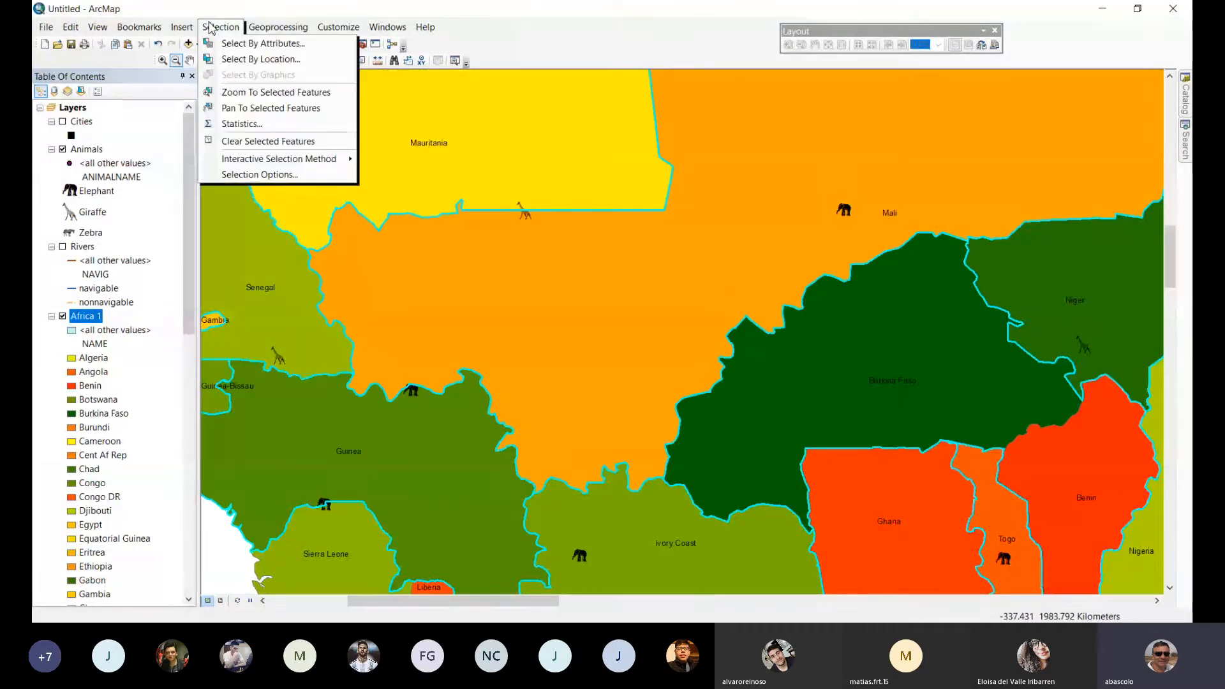
left_click(278, 142)
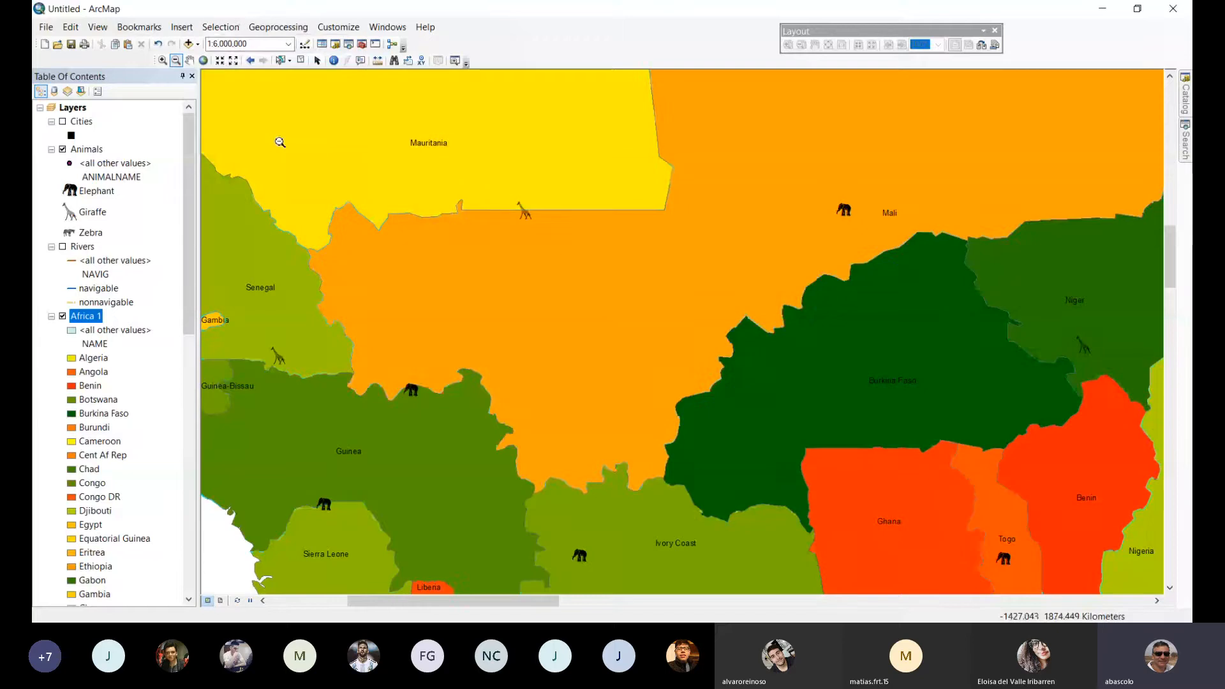
left_click(225, 28)
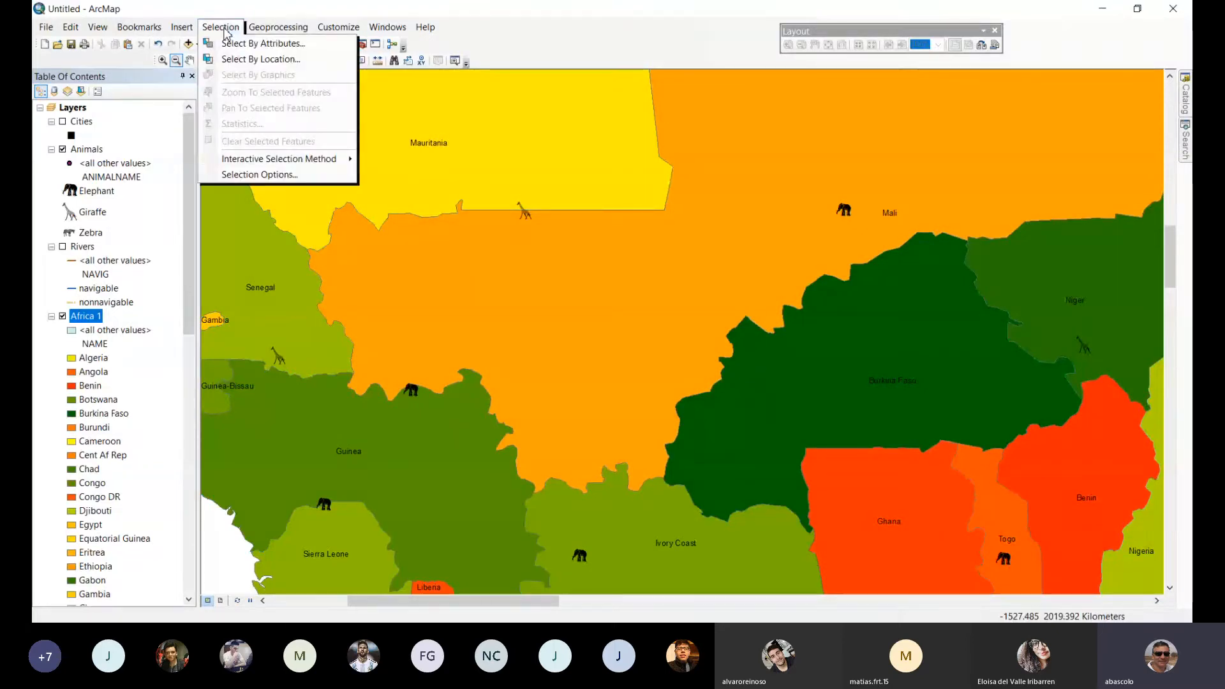
left_click(237, 59)
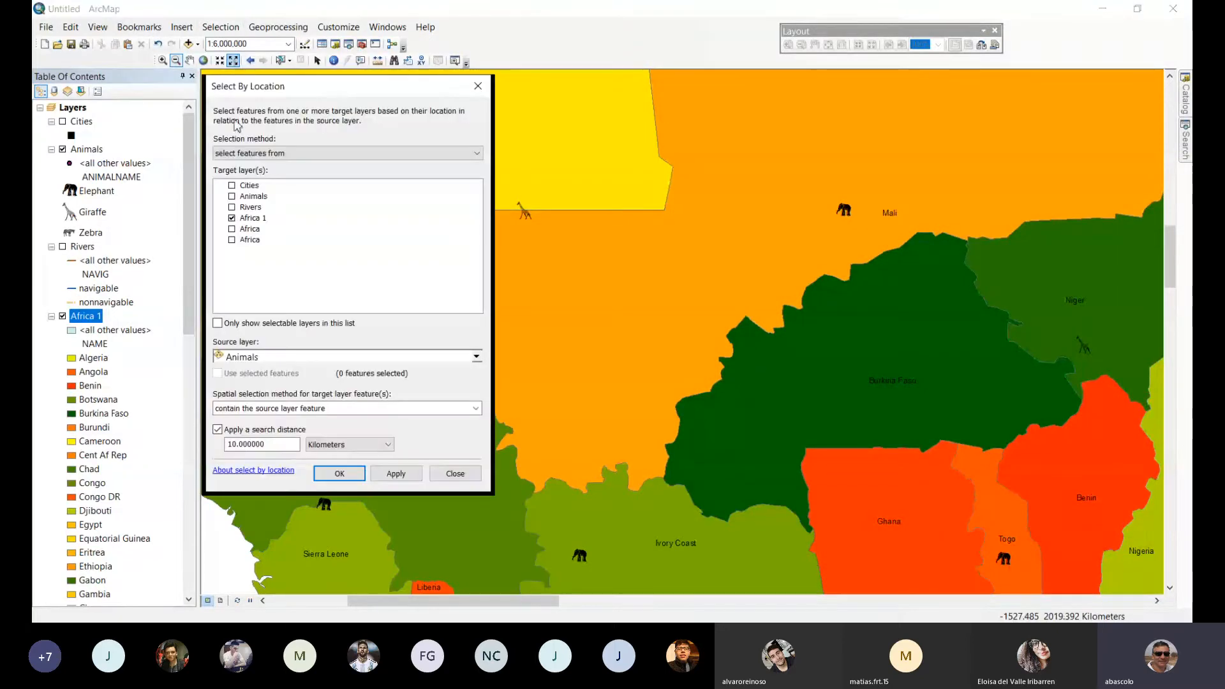
left_click(231, 218)
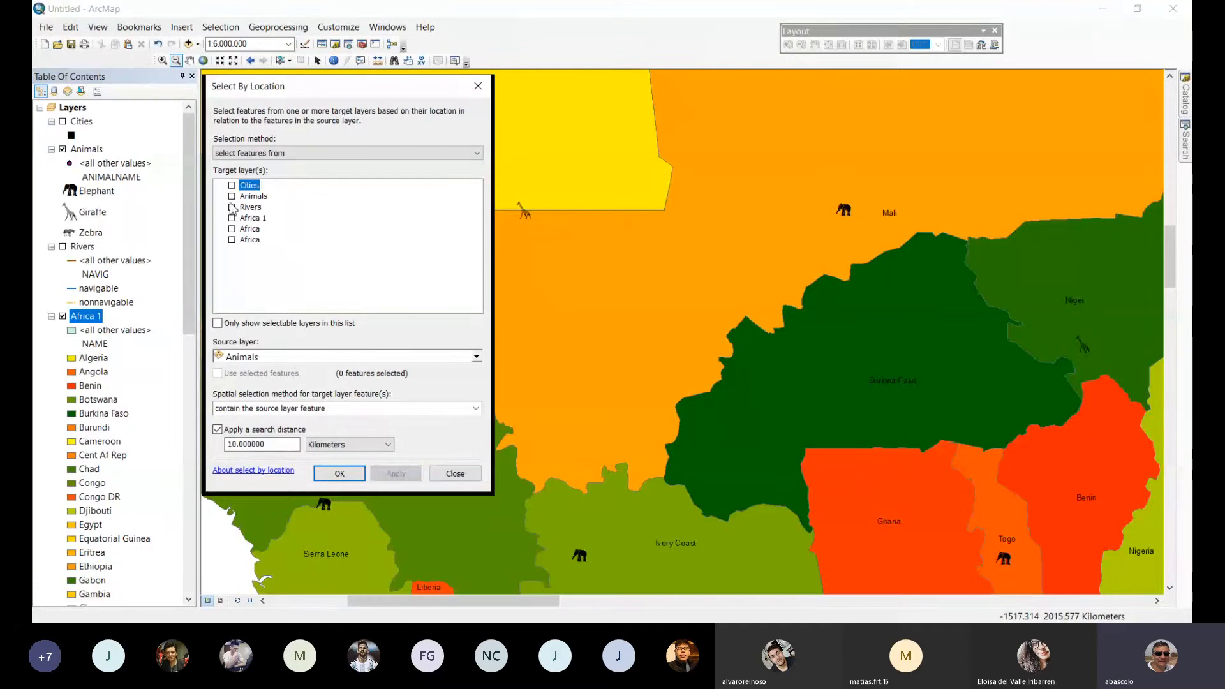
left_click(232, 196)
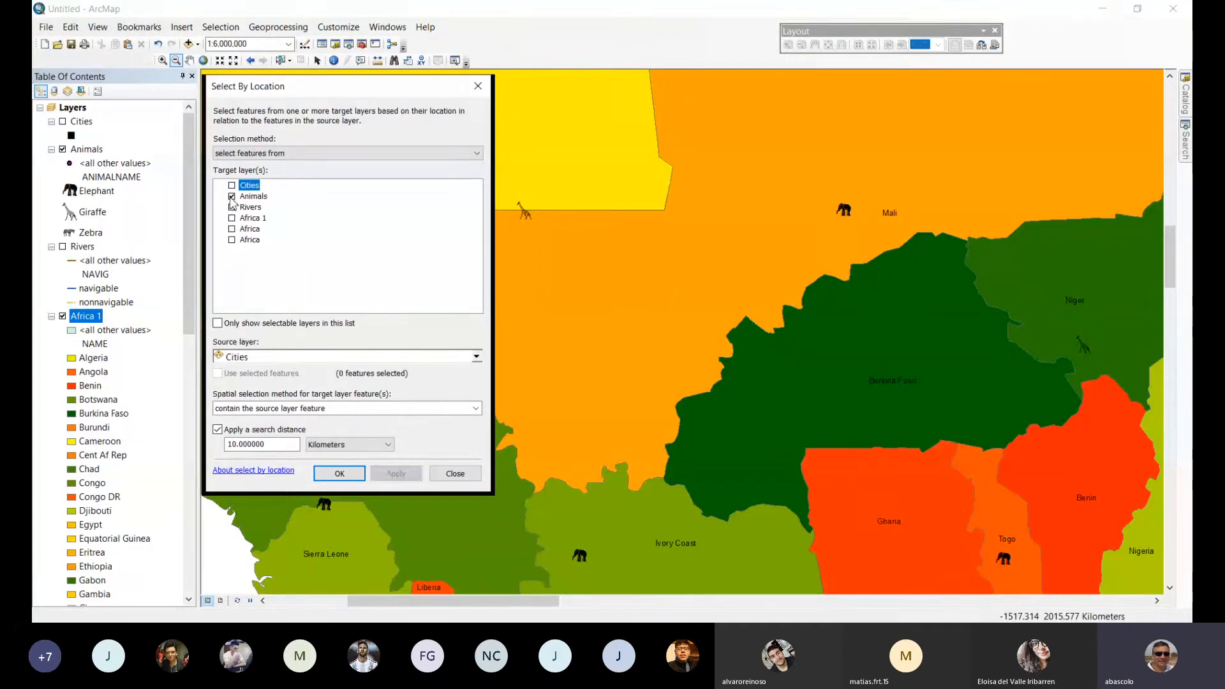
left_click(304, 361)
left_click(282, 399)
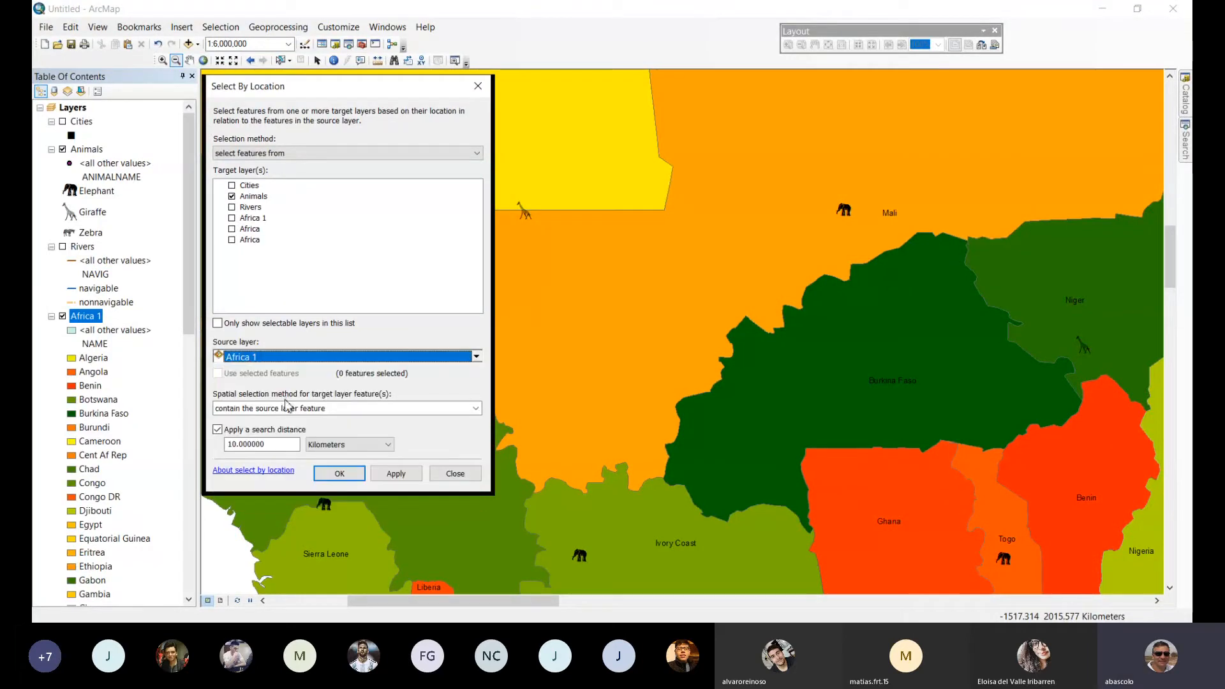
left_click(394, 474)
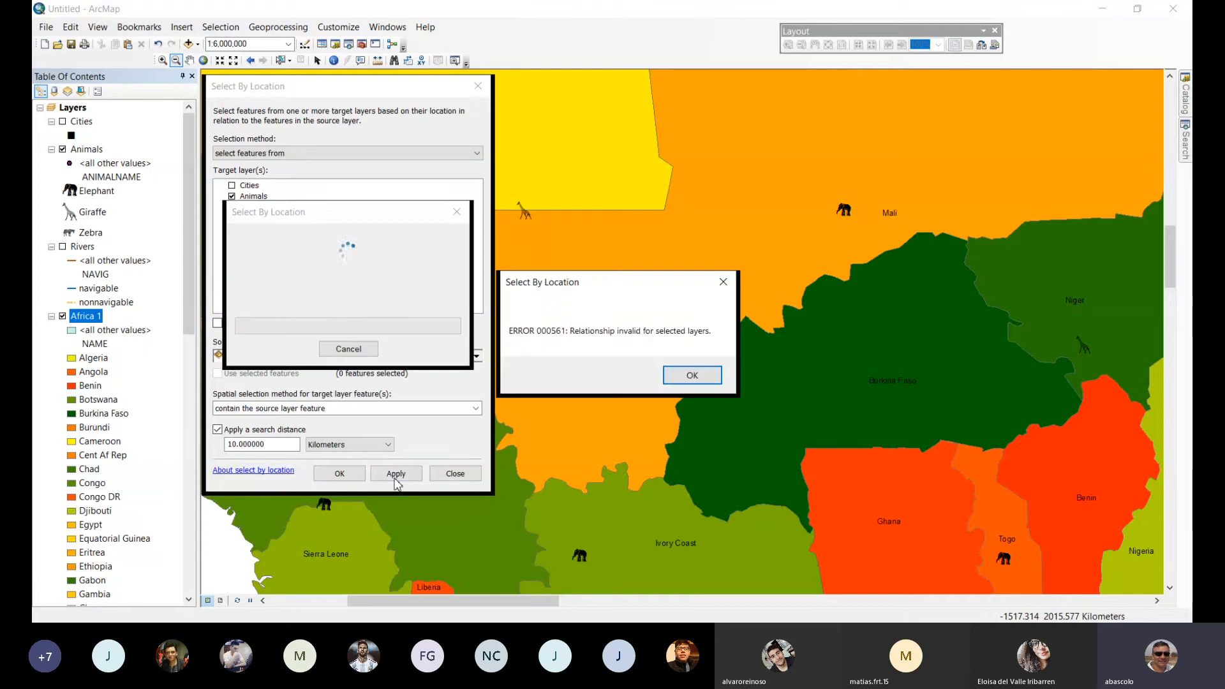
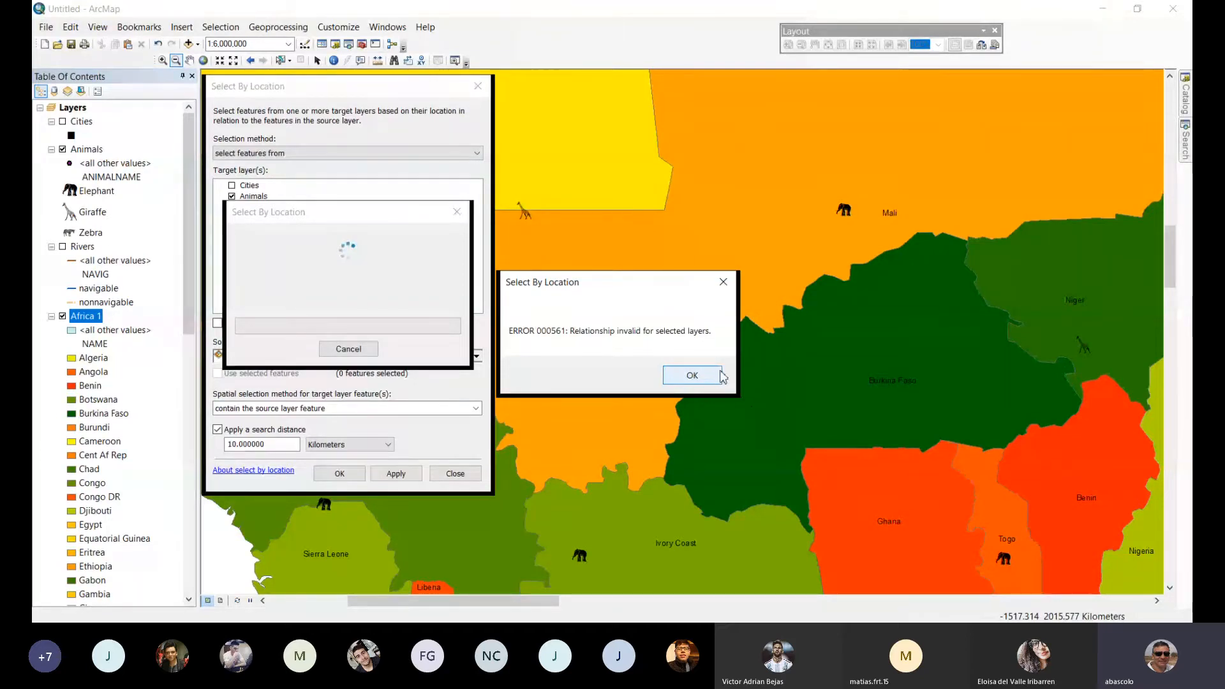
Dismiss the failed location query and close the Select By Location dialog.
left_click(679, 377)
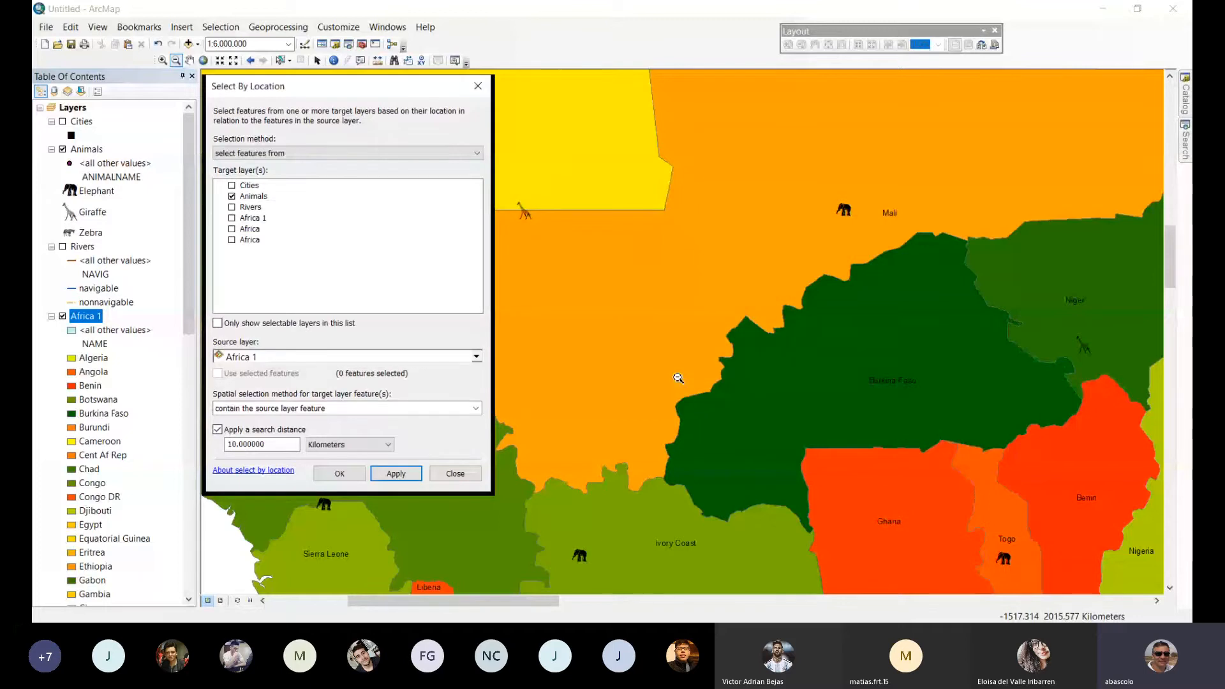
left_click(456, 475)
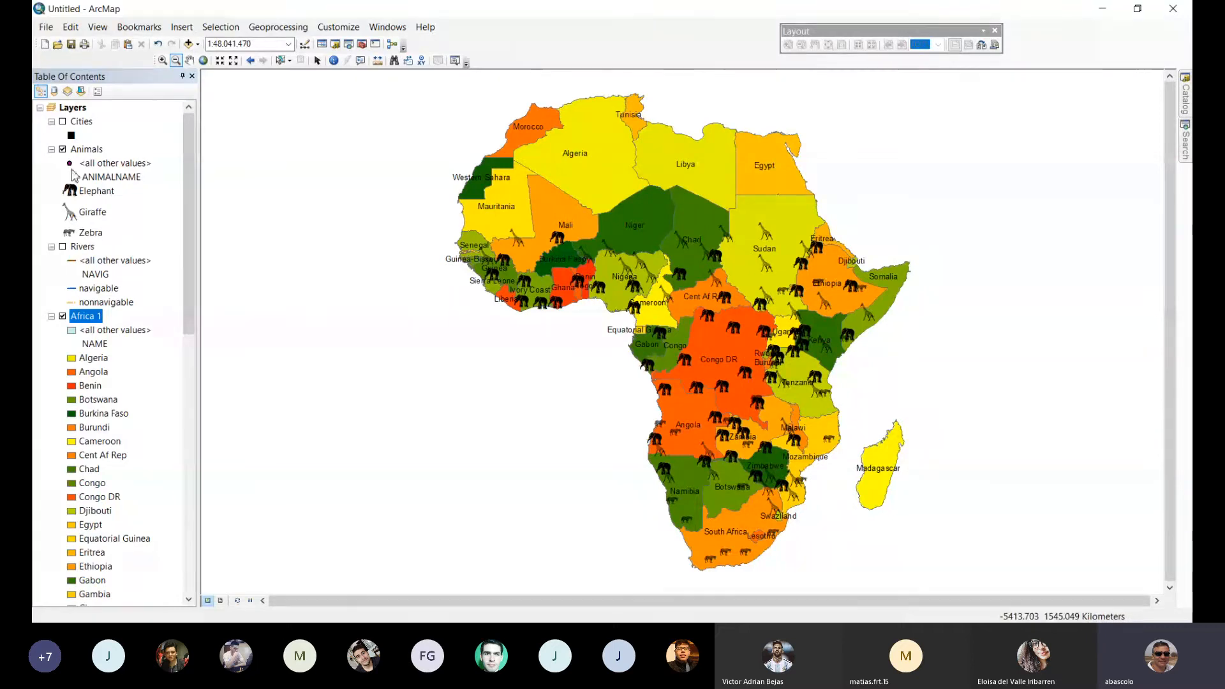
Show the Rivers layer instead of Animals and examine the rivers from Egypt to Ethiopia up close.
left_click(63, 149)
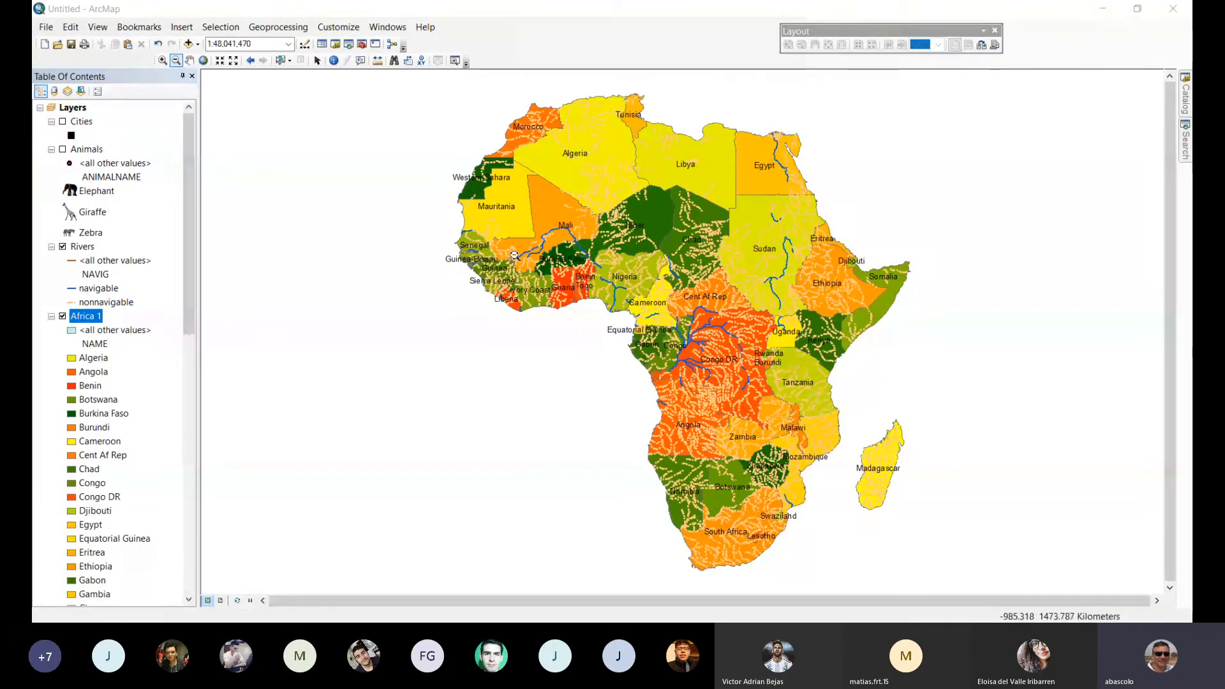
left_click(163, 60)
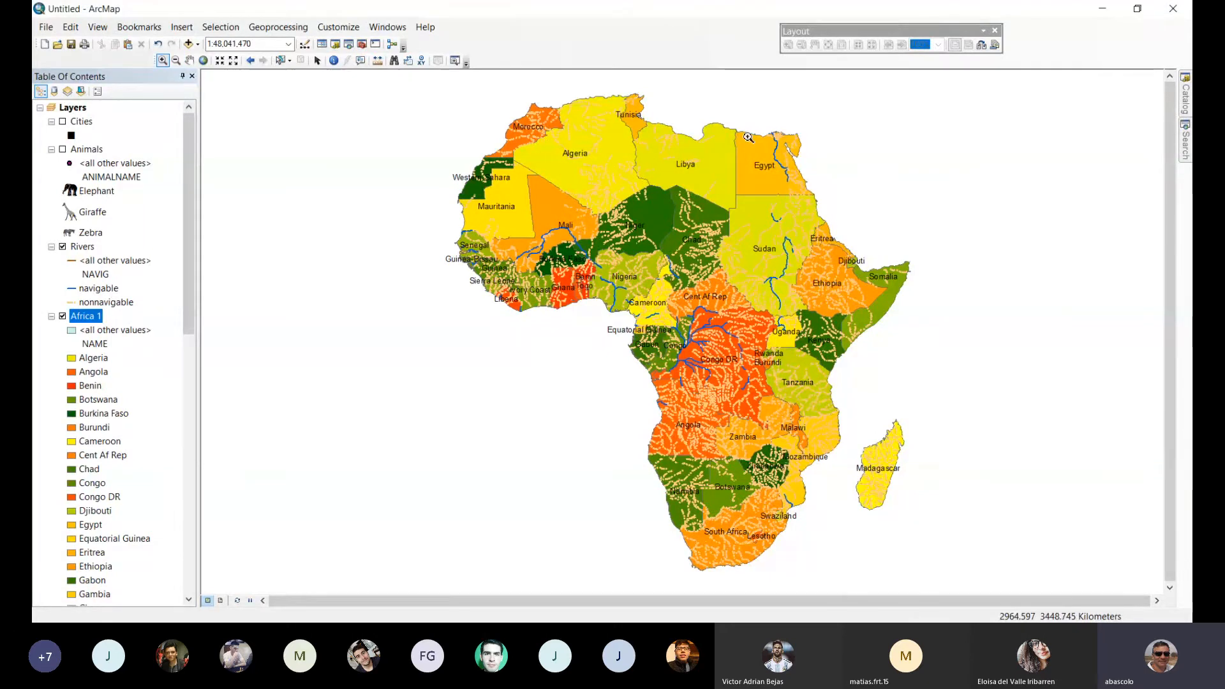
left_click_drag(743, 132, 900, 350)
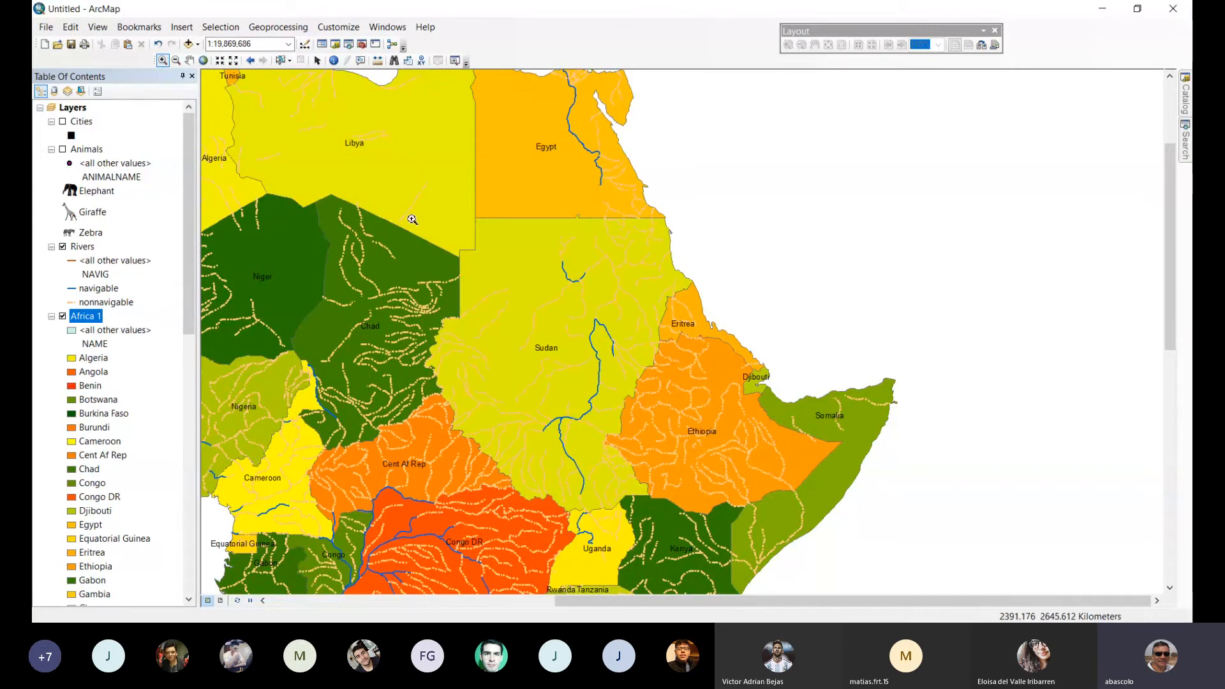
left_click(204, 61)
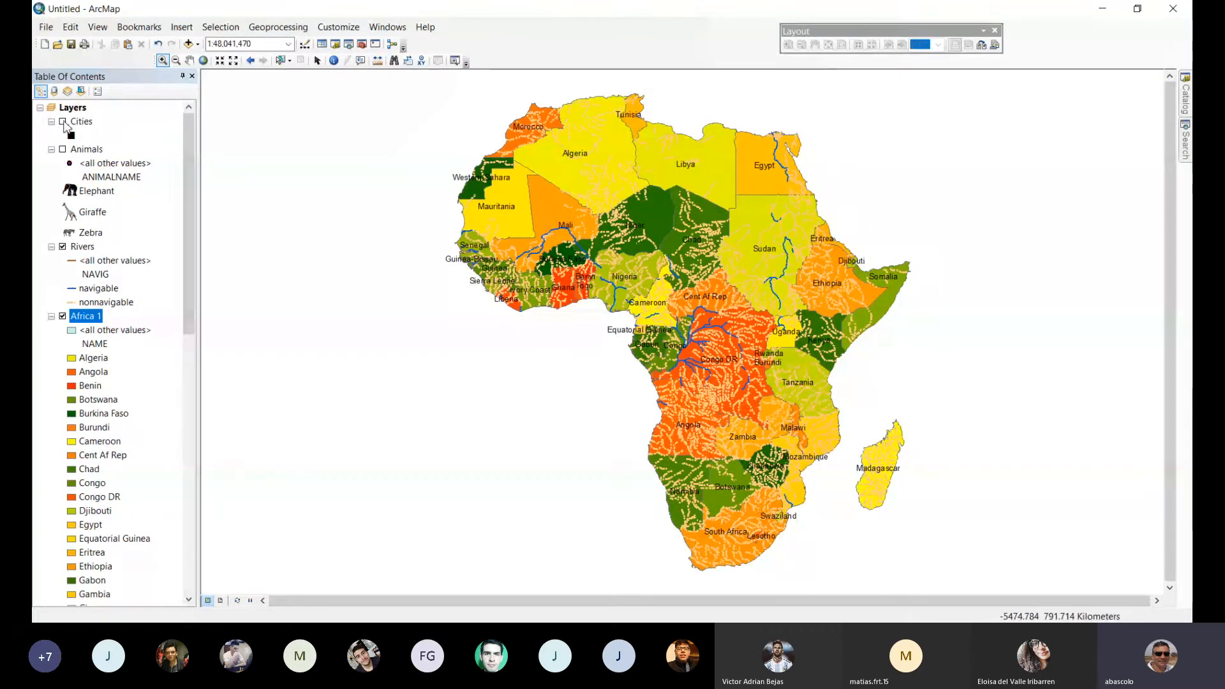
Show the Cities and Animals layers on the map and hide Rivers.
left_click(62, 122)
left_click(62, 247)
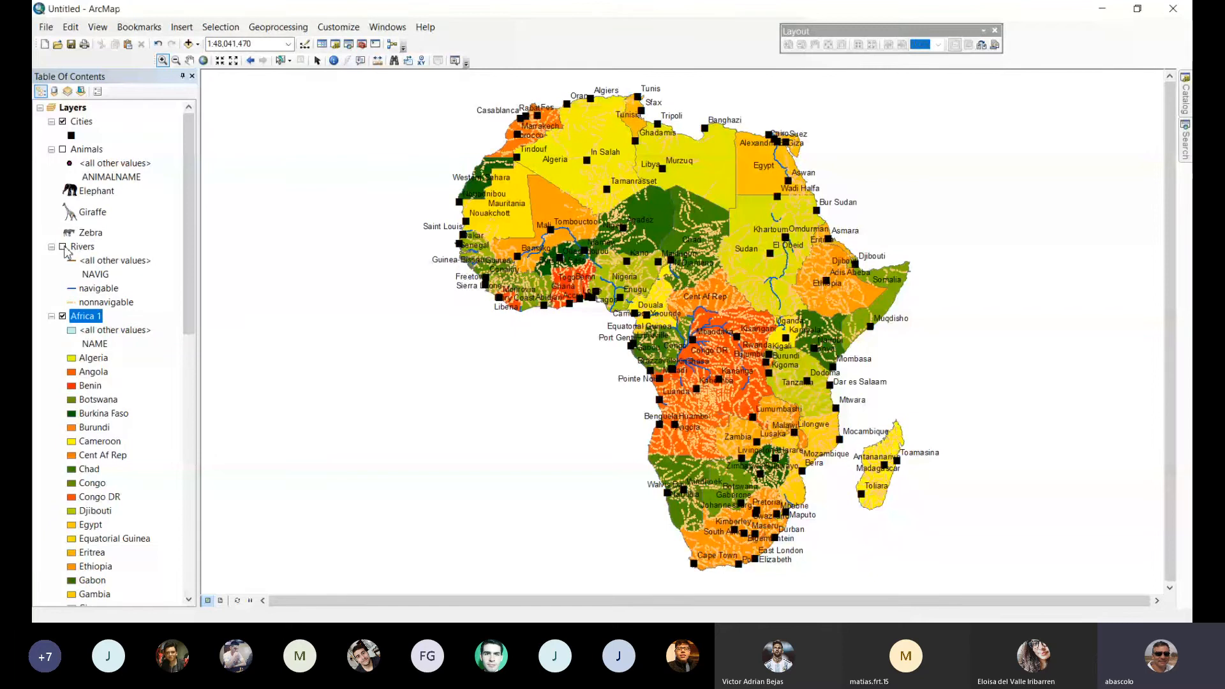
left_click(62, 149)
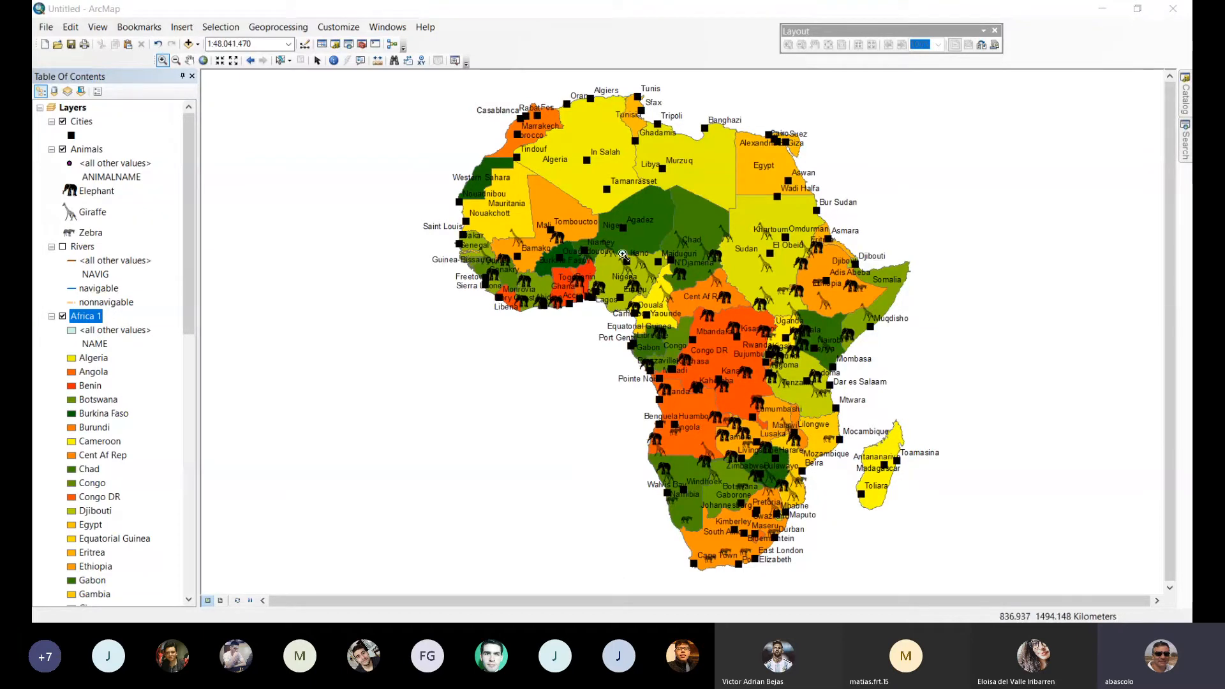
Select by location the Animals features that are within a distance of 30 kilometers of the Cities features.
left_click_drag(566, 239, 707, 338)
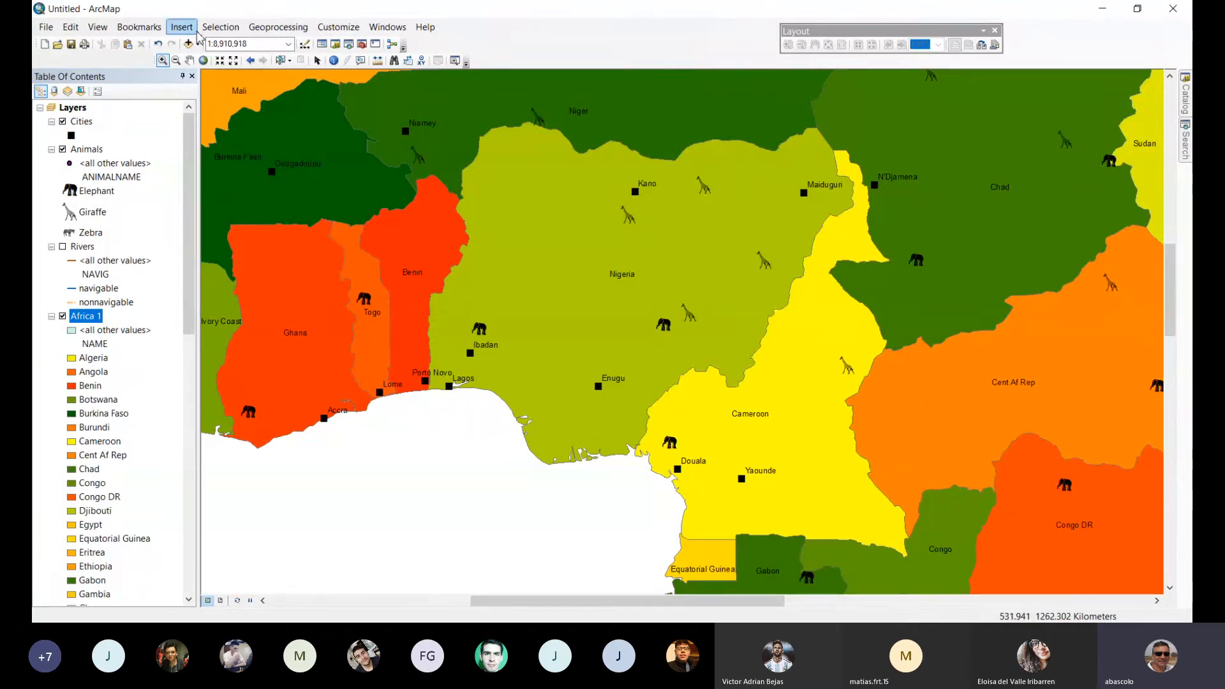
left_click(220, 27)
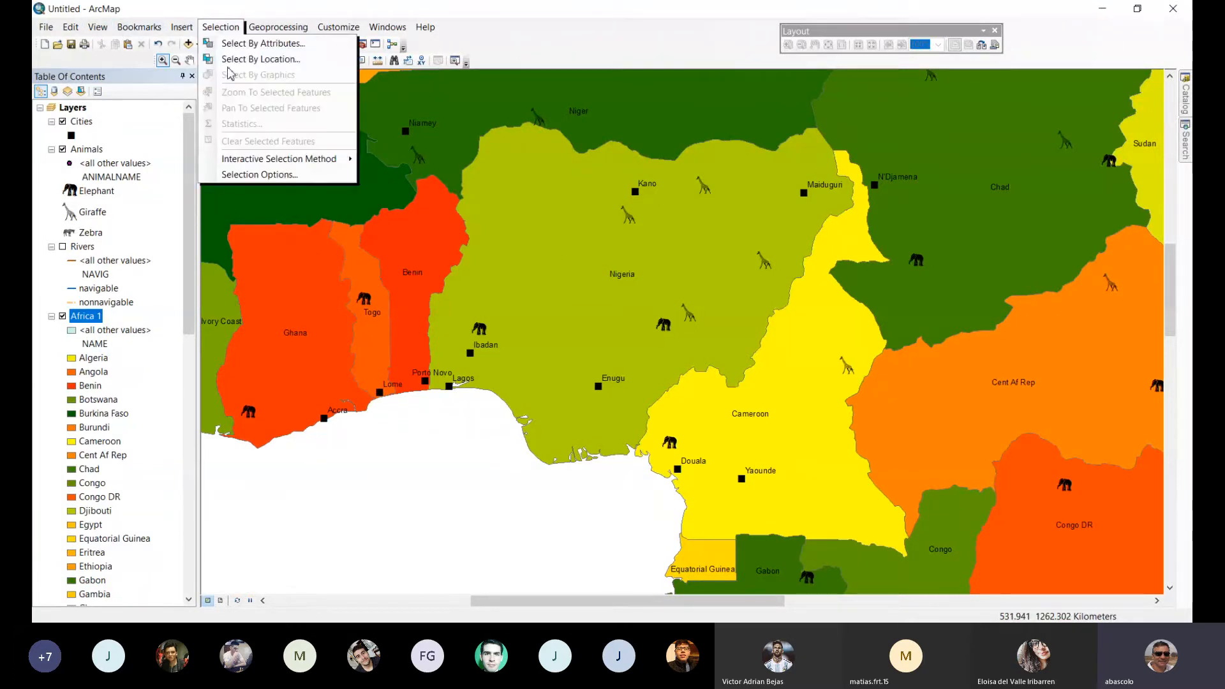
left_click(252, 58)
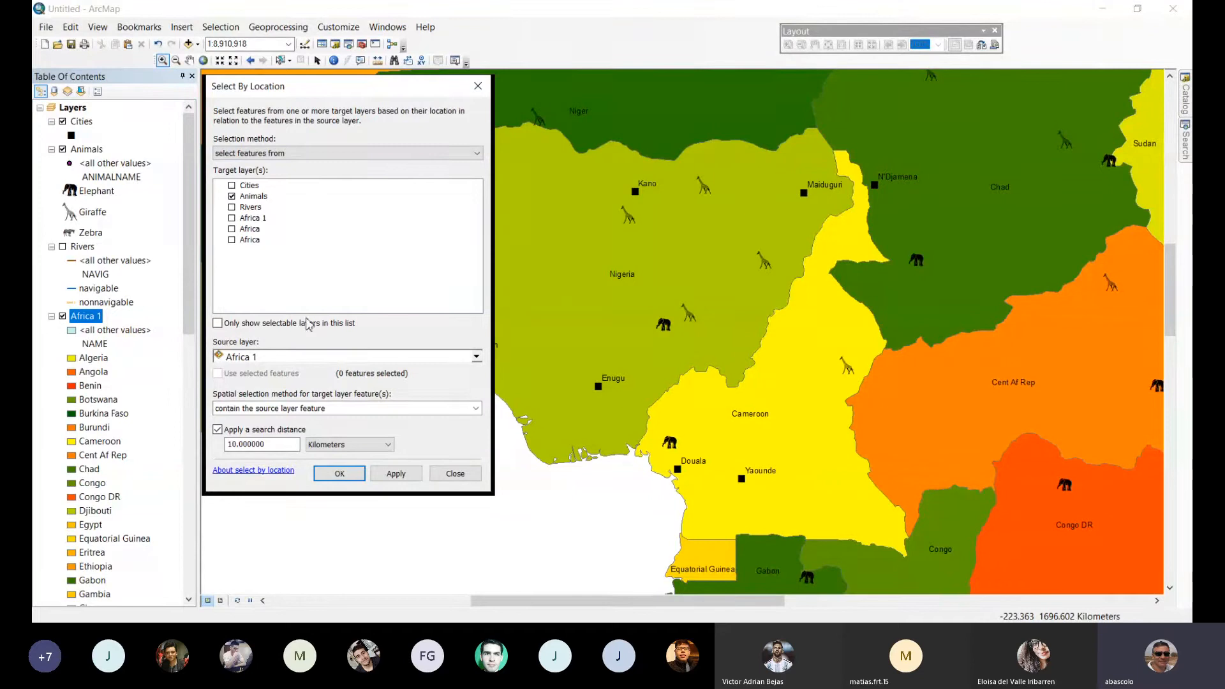
left_click(313, 357)
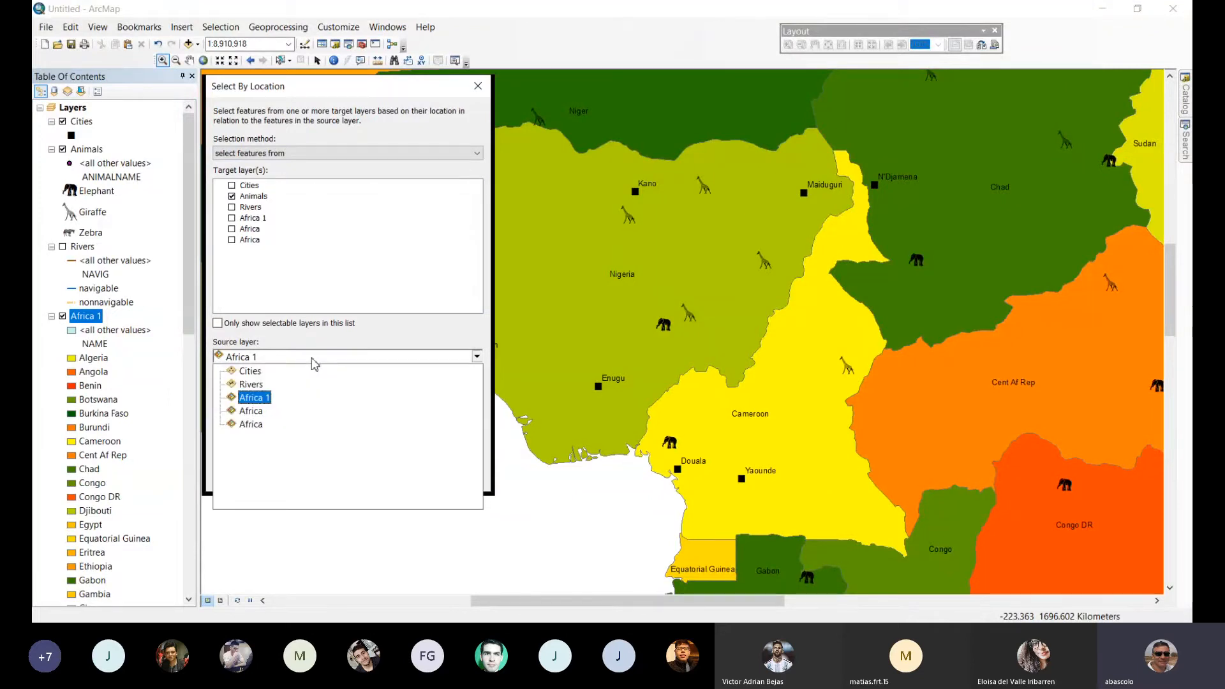
left_click(286, 377)
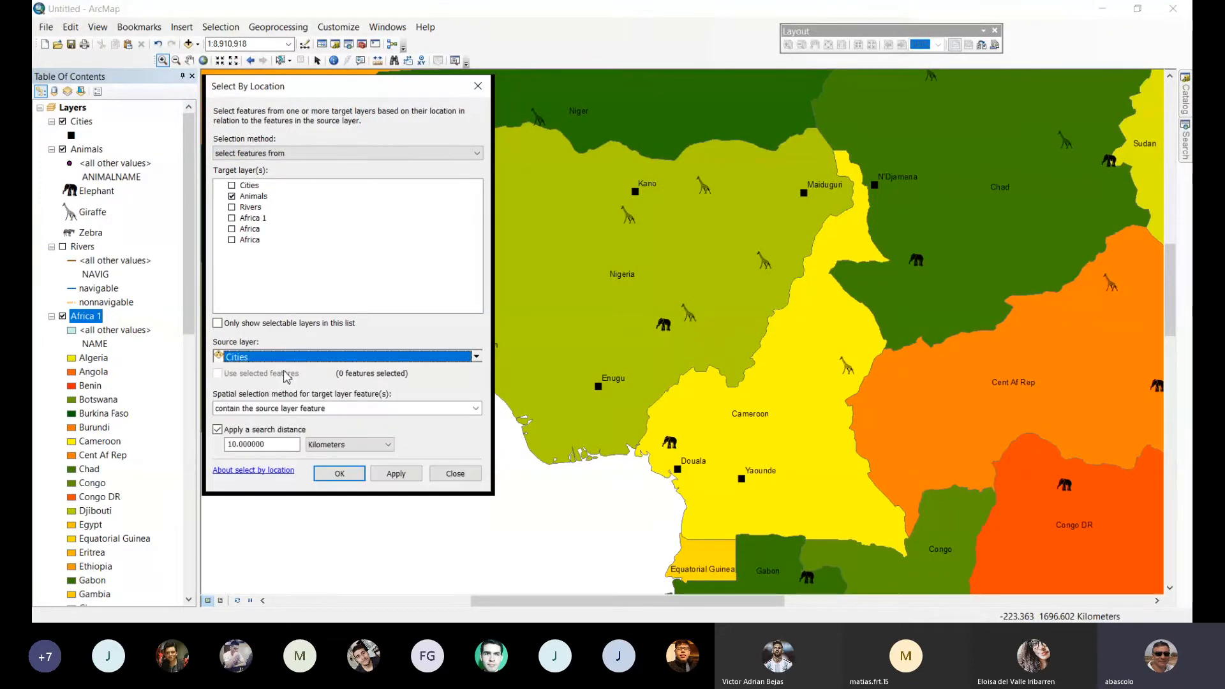
left_click_drag(293, 445, 219, 444)
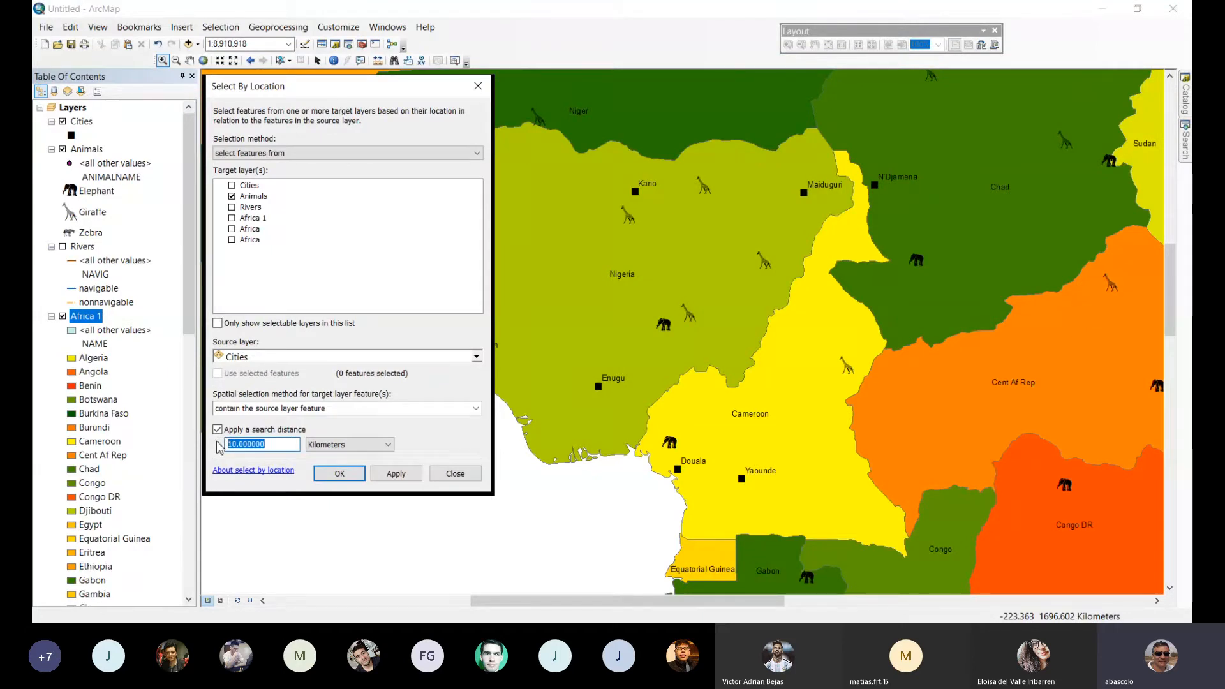
type("30")
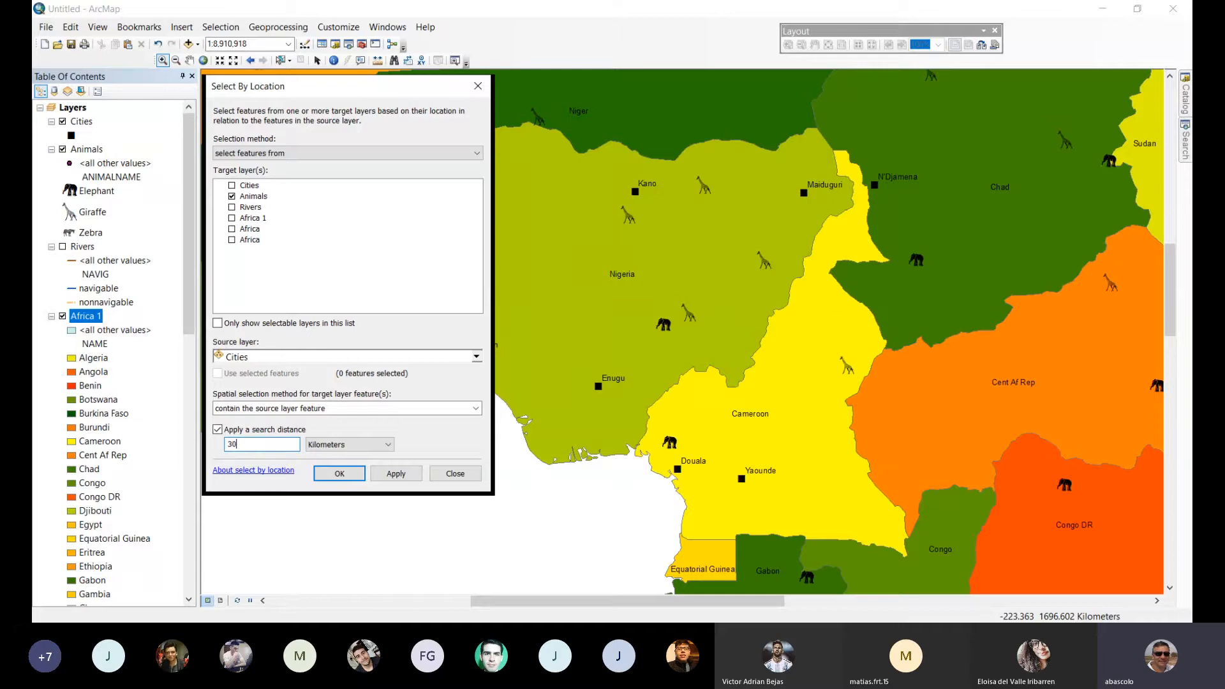
left_click(402, 409)
left_click(396, 435)
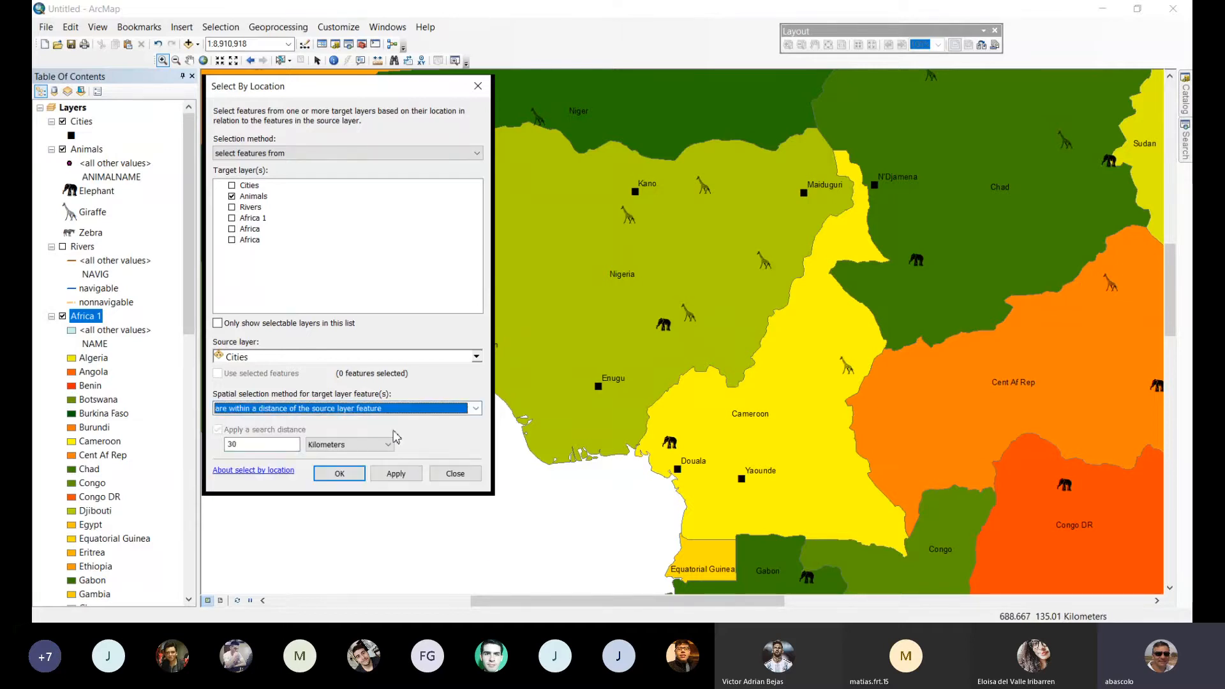
left_click(401, 474)
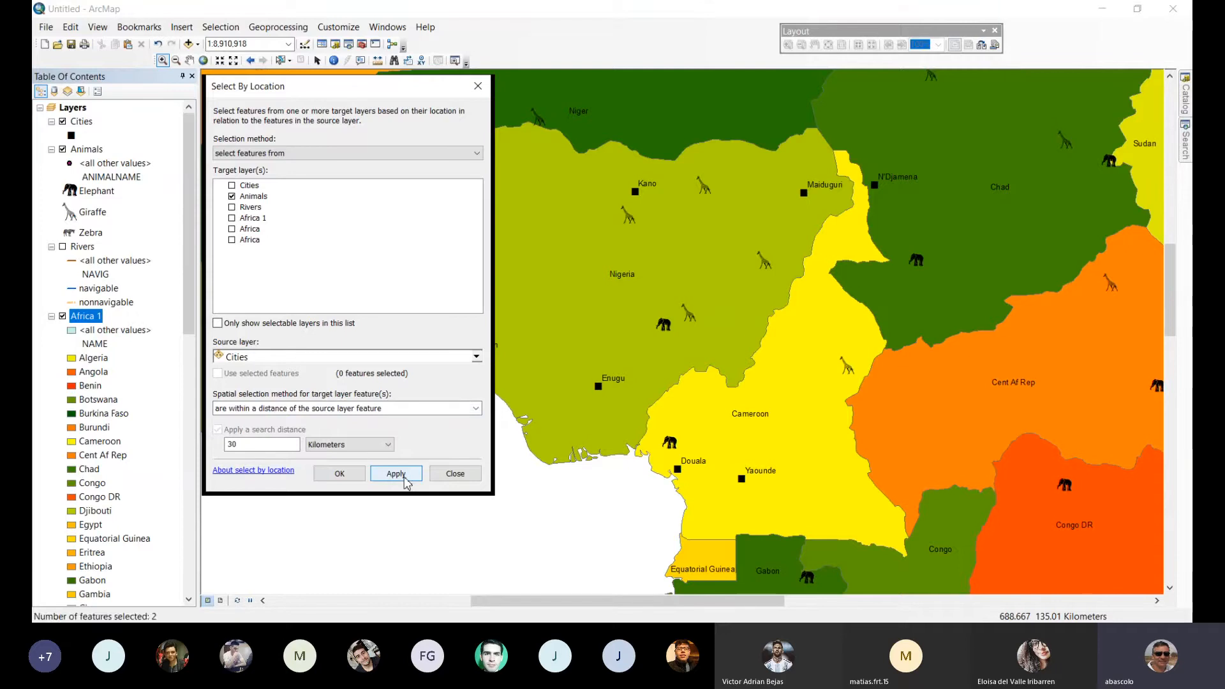
left_click(338, 474)
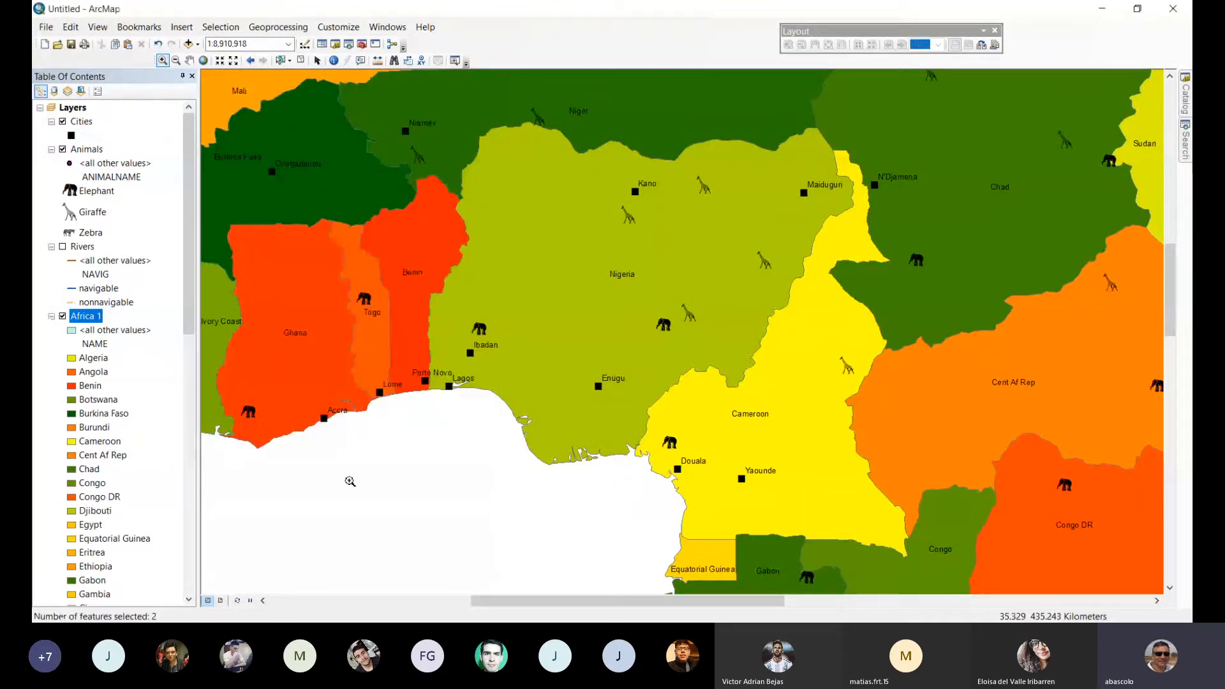
Examine the selected animal near Kahemba up close and return to the full map of Africa.
left_click(204, 61)
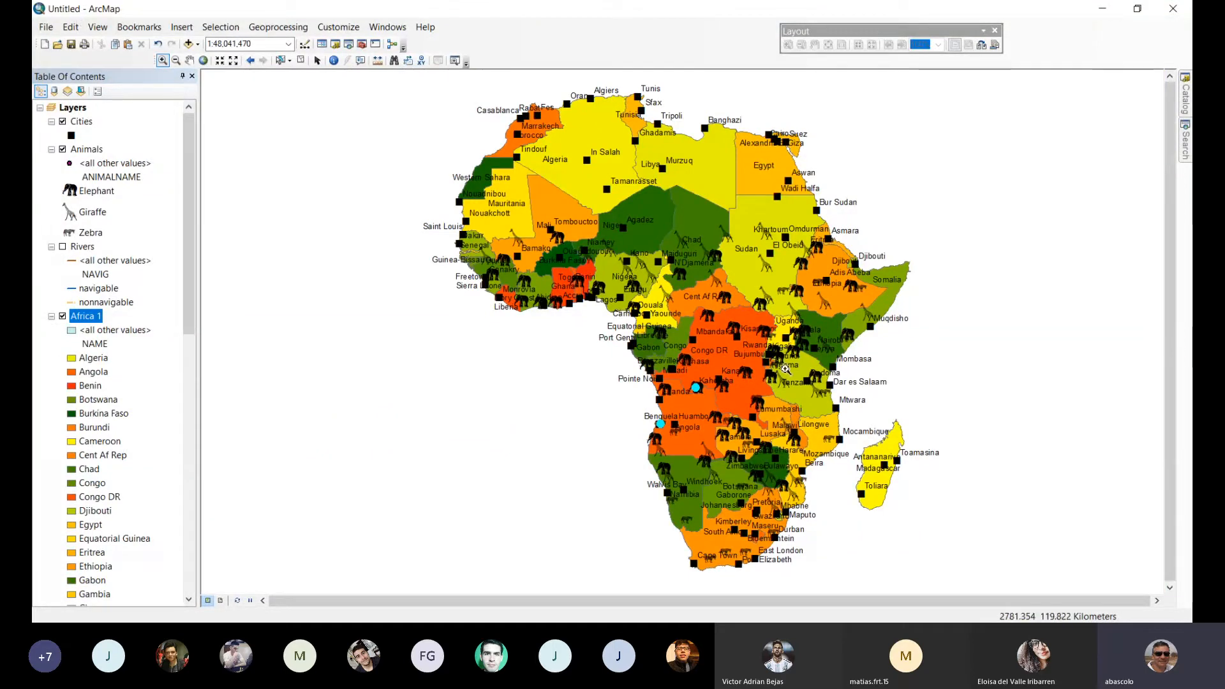
left_click_drag(666, 380, 720, 410)
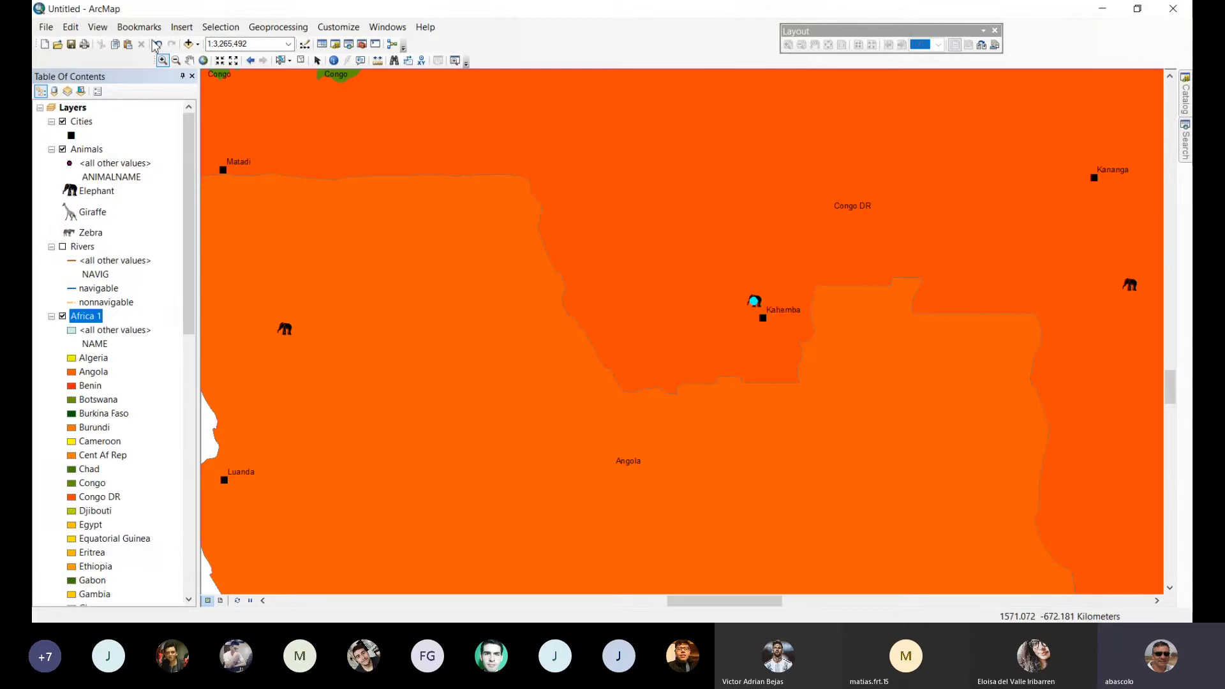
left_click(204, 61)
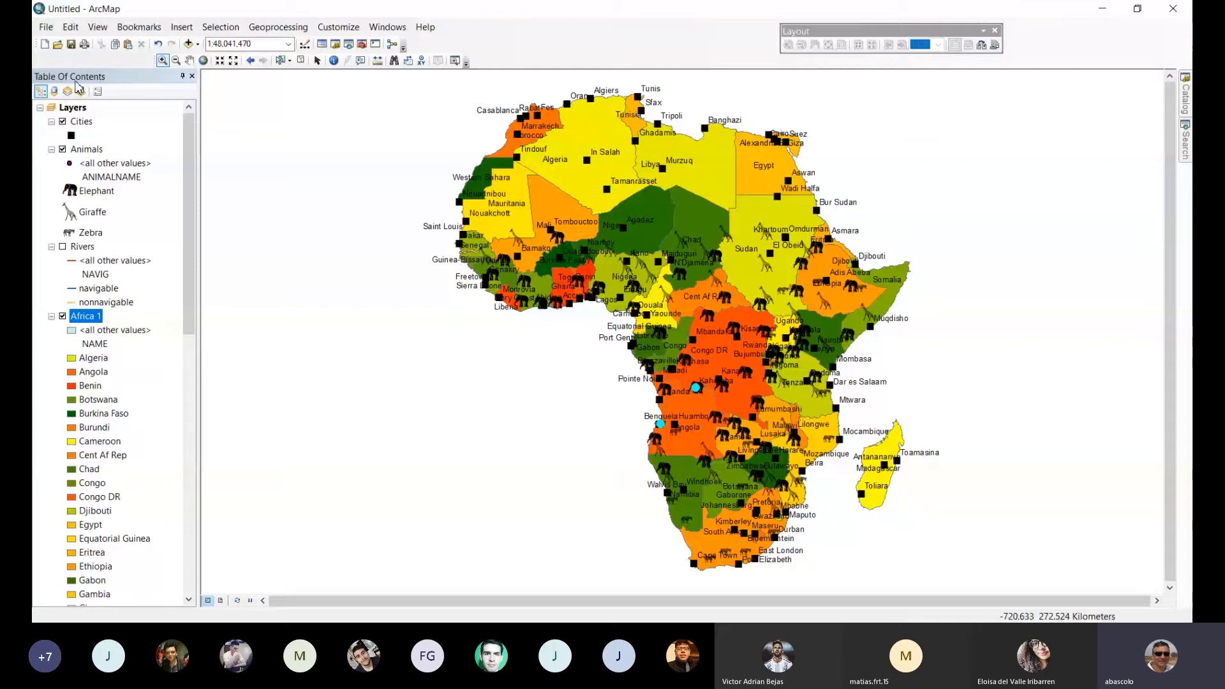
Select by location the Animals features within 50 kilometers of the Cities features.
left_click(212, 30)
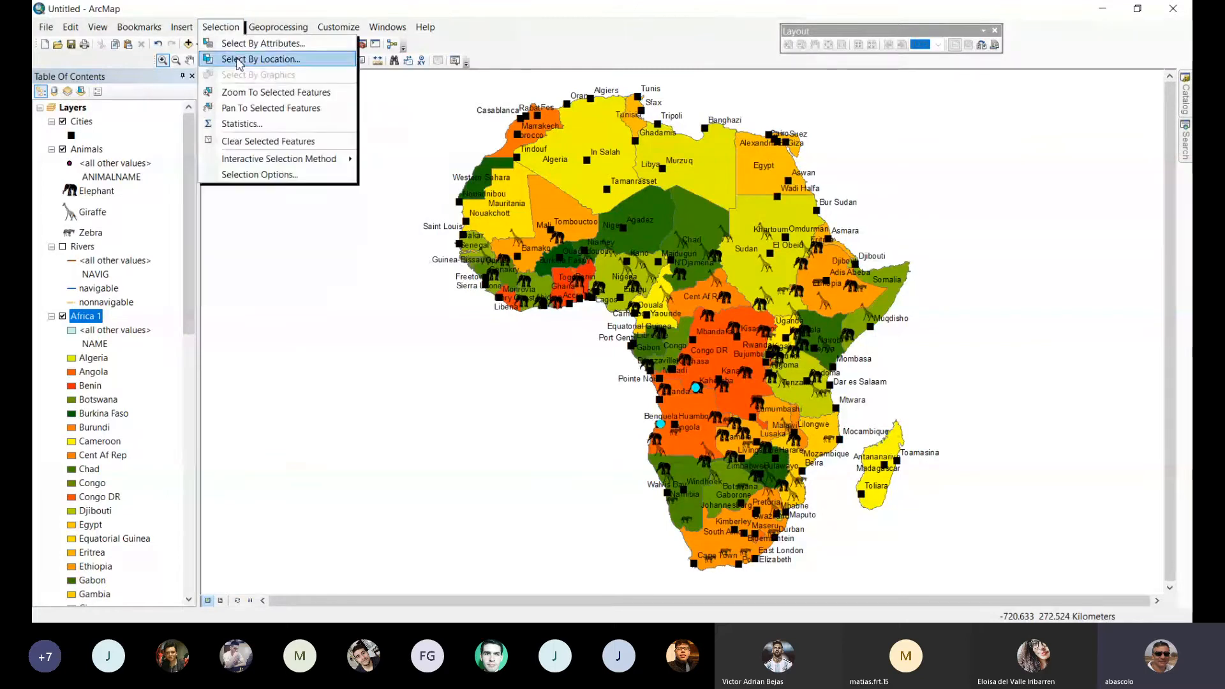
left_click(261, 59)
left_click(232, 197)
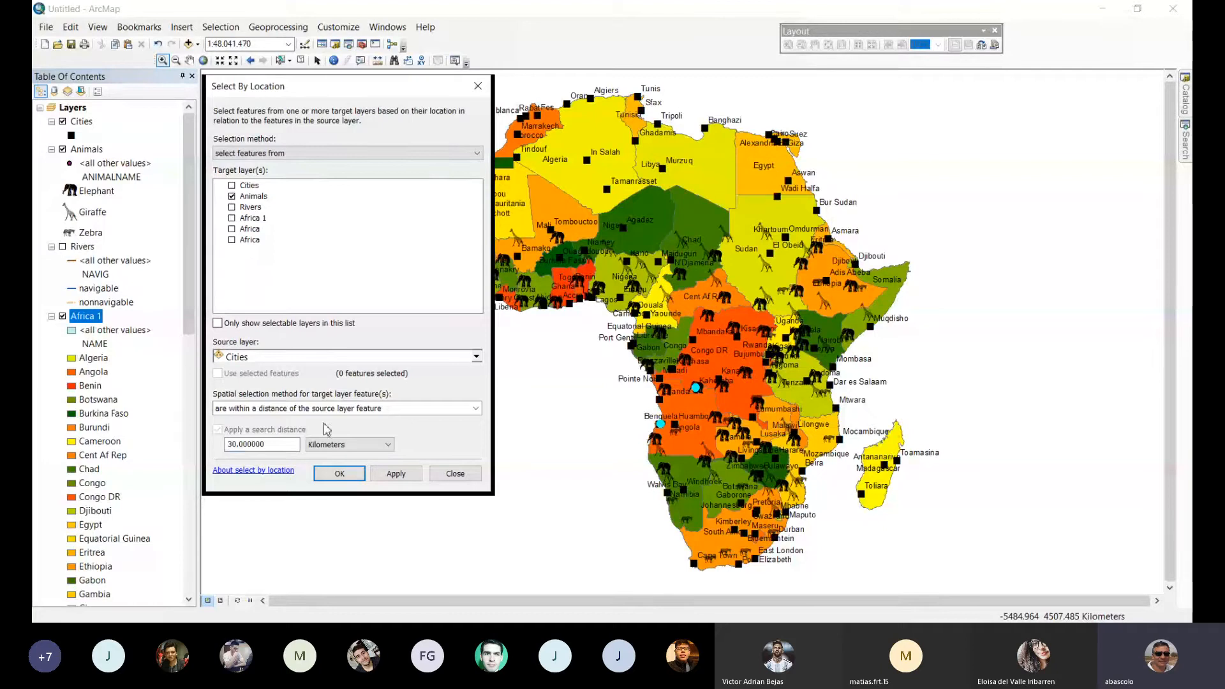
left_click_drag(266, 445, 220, 442)
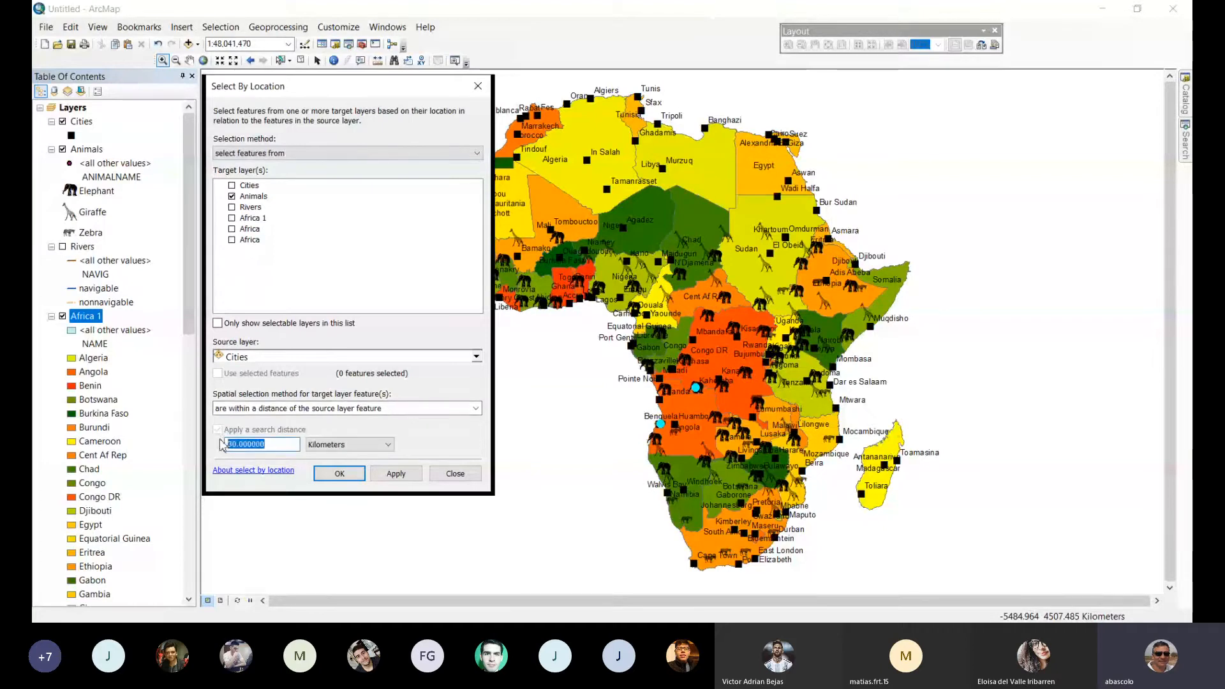
type("50")
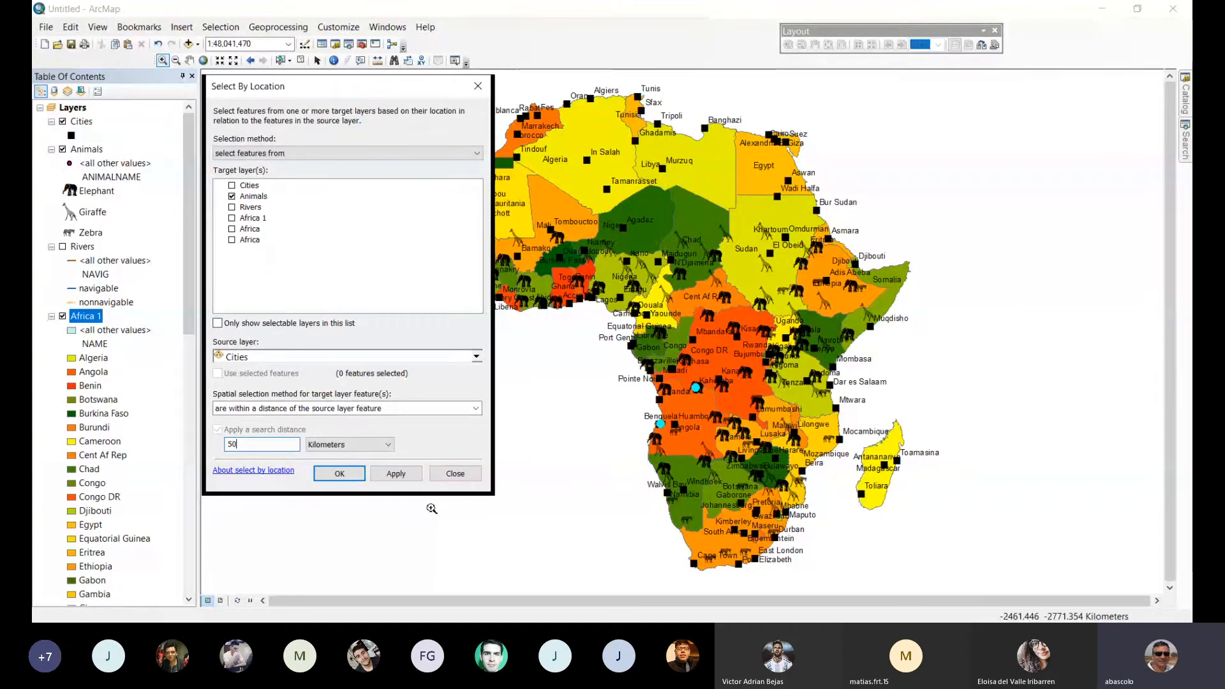
left_click(396, 474)
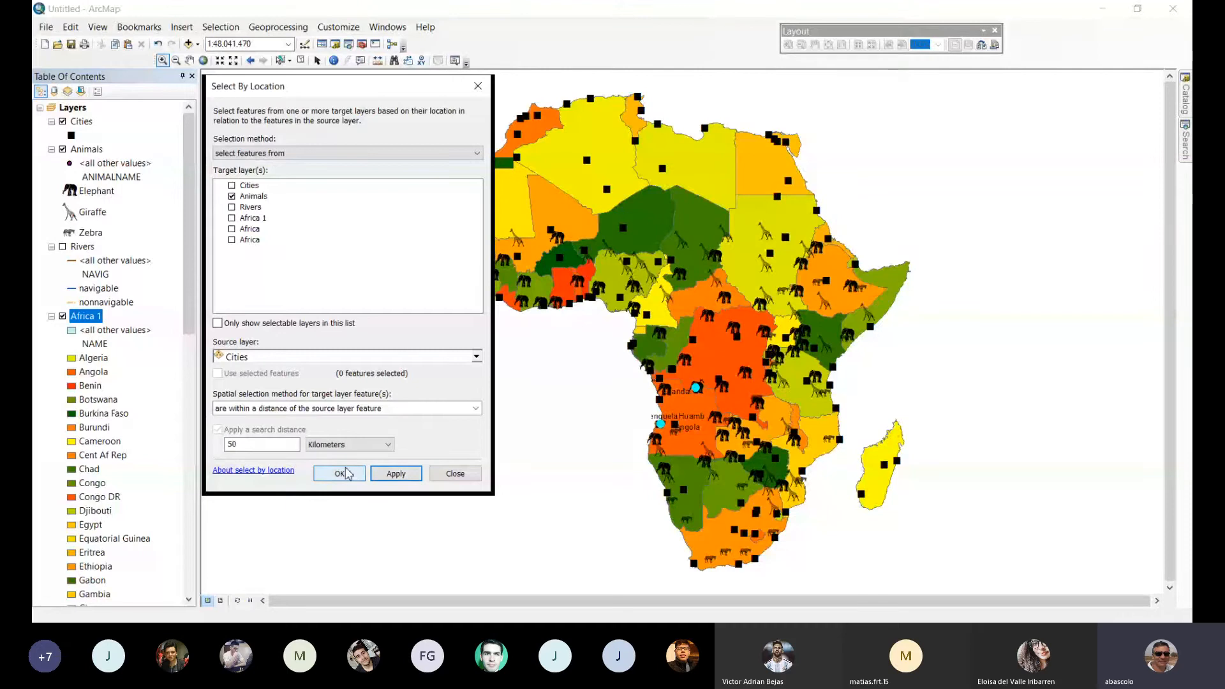
left_click(345, 473)
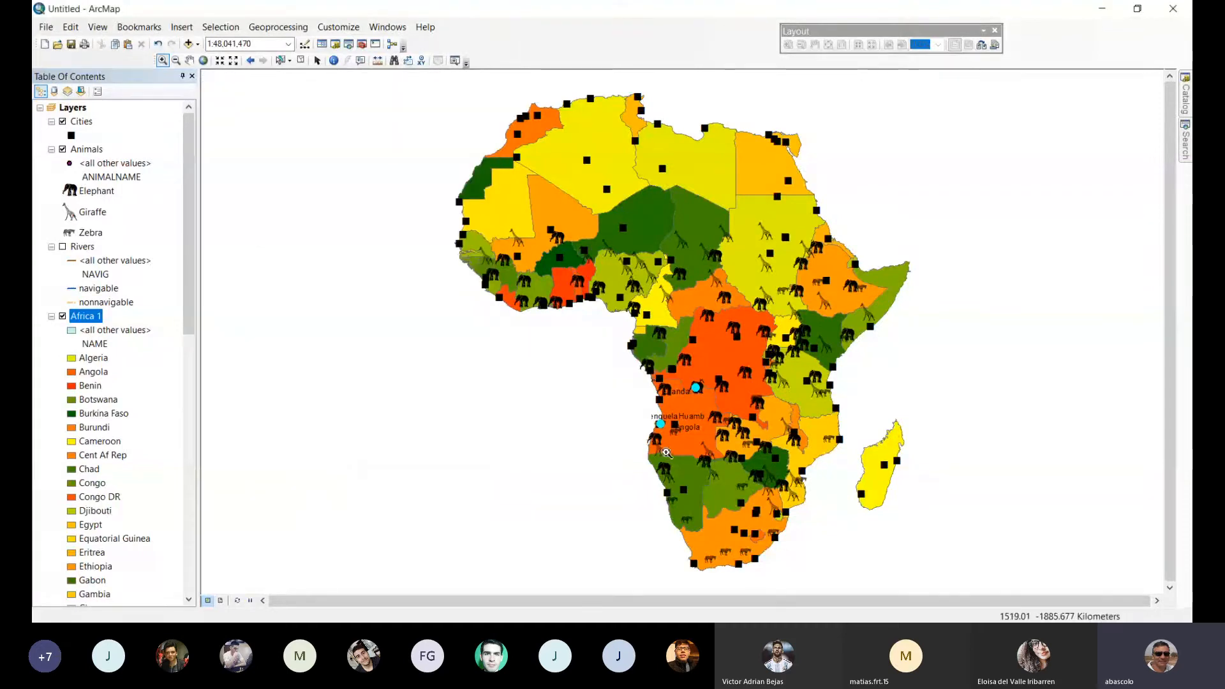
Check the animals and cities across Central Africa up close, then clear the selection.
left_click_drag(638, 264, 774, 397)
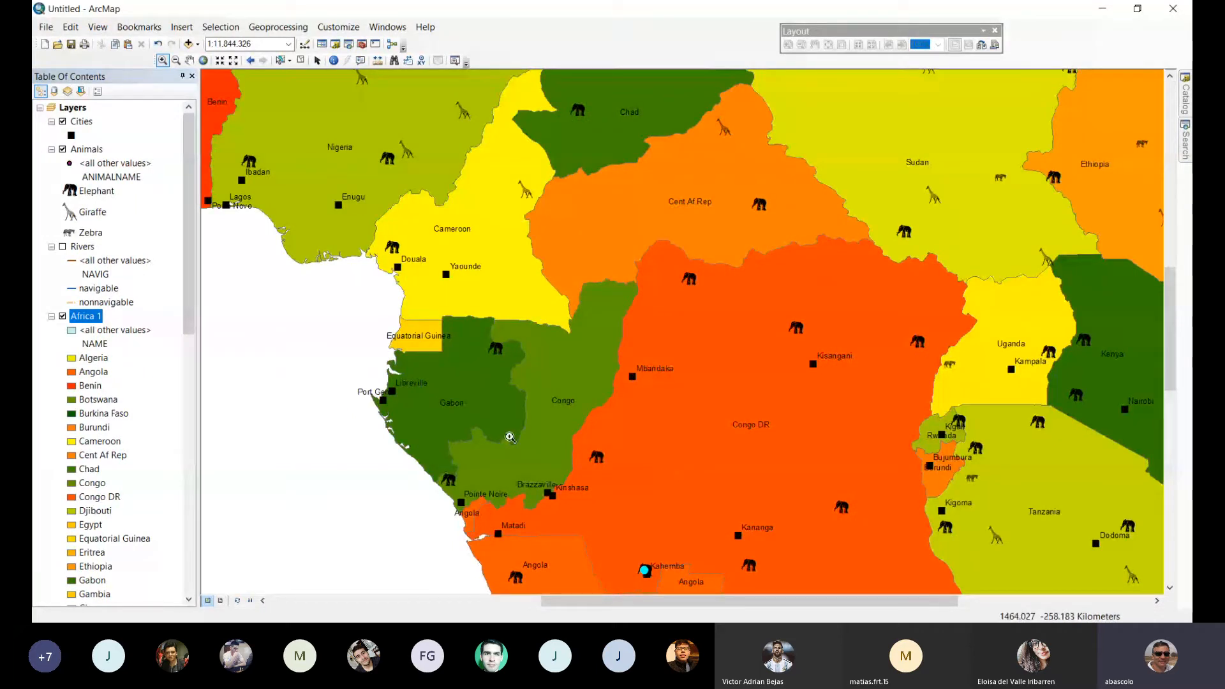
left_click(203, 61)
left_click(220, 27)
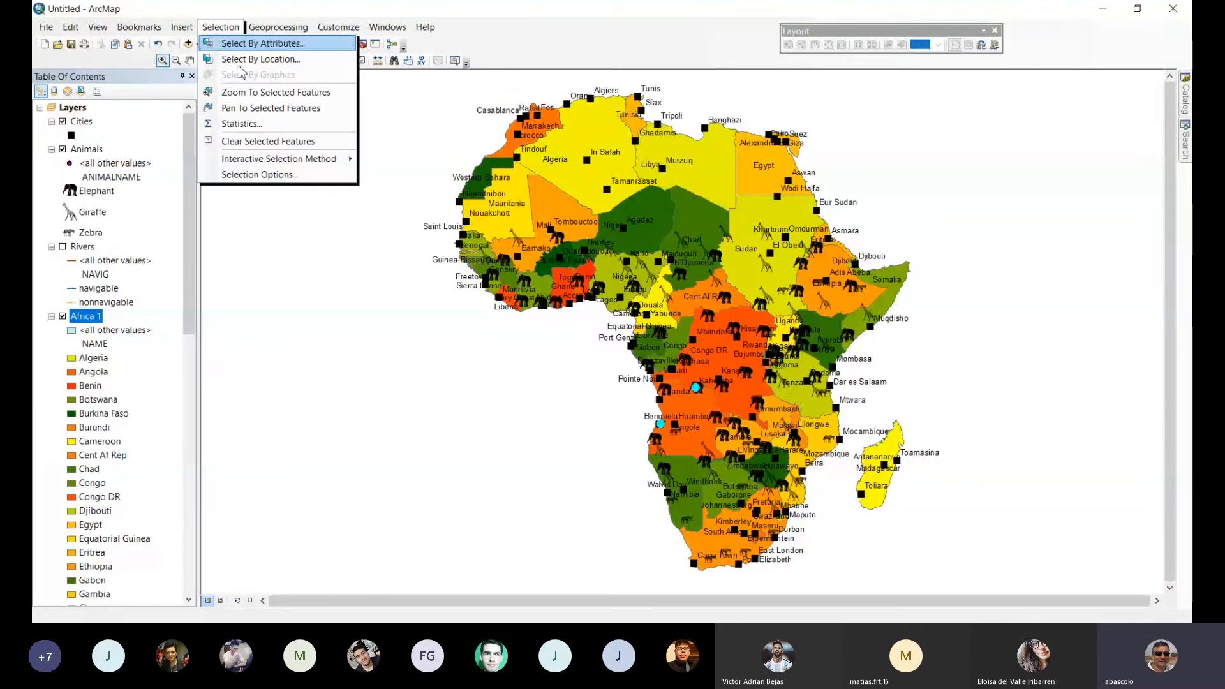
left_click(268, 141)
Select by location the Cities features that are within 80 kilometers of the Animals features.
left_click(220, 27)
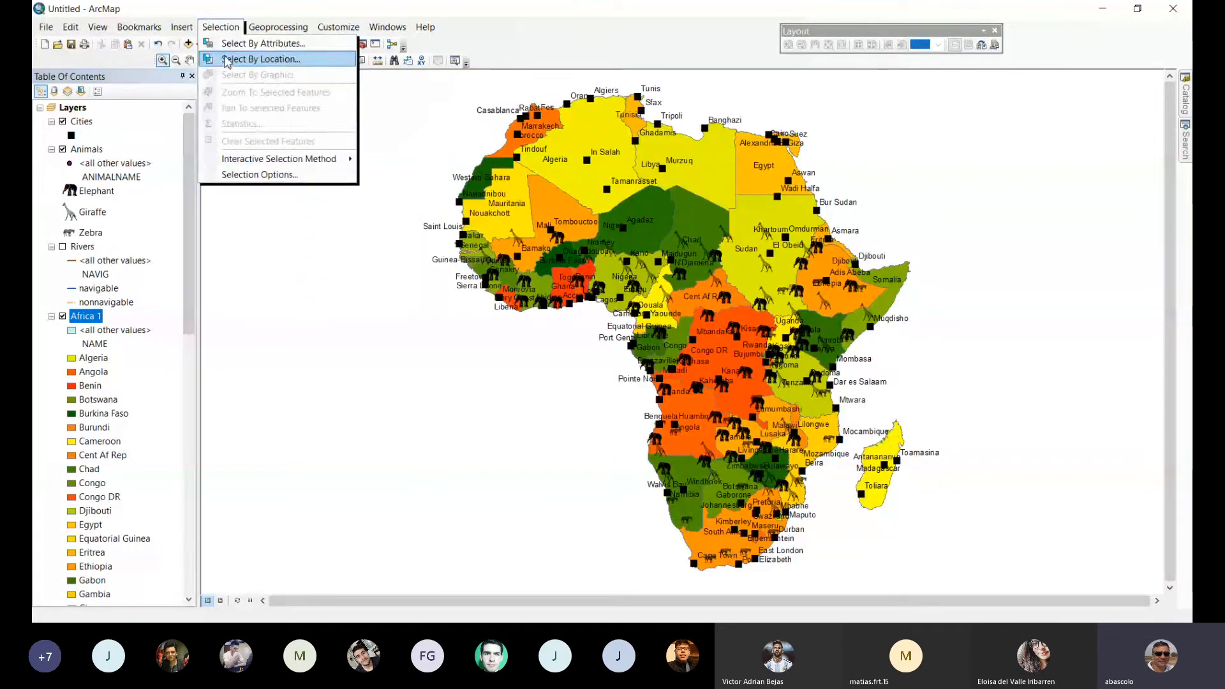
left_click(227, 59)
left_click(232, 196)
left_click(231, 185)
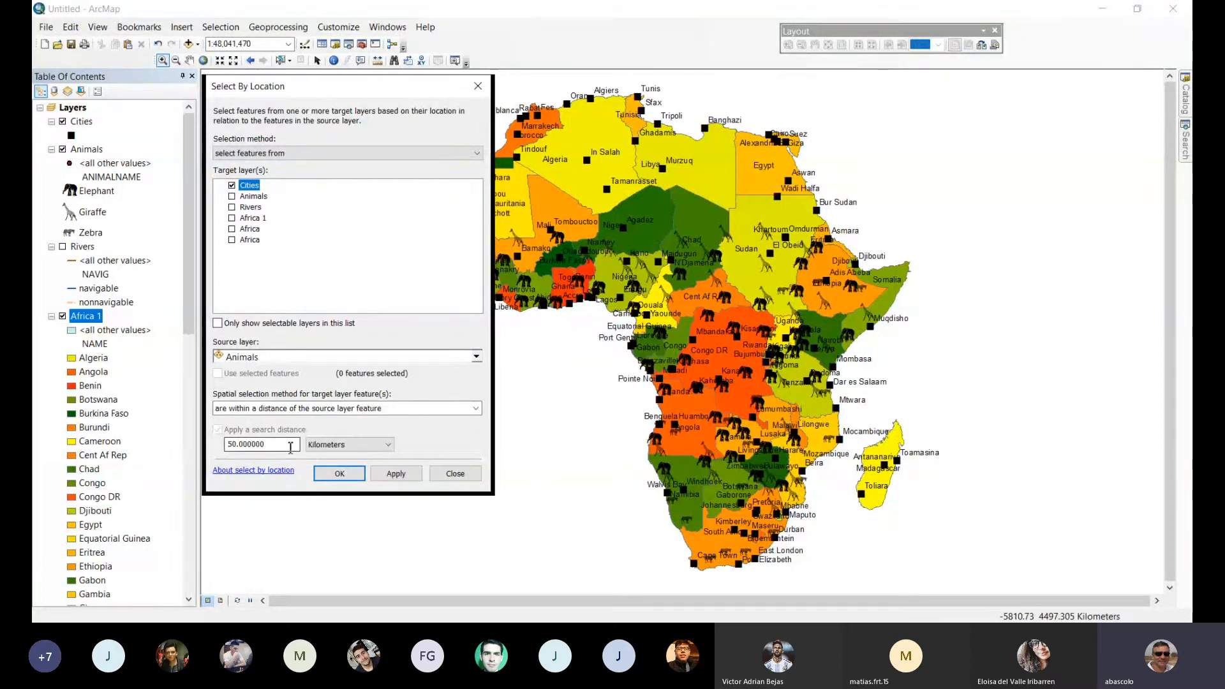
left_click_drag(289, 446, 227, 440)
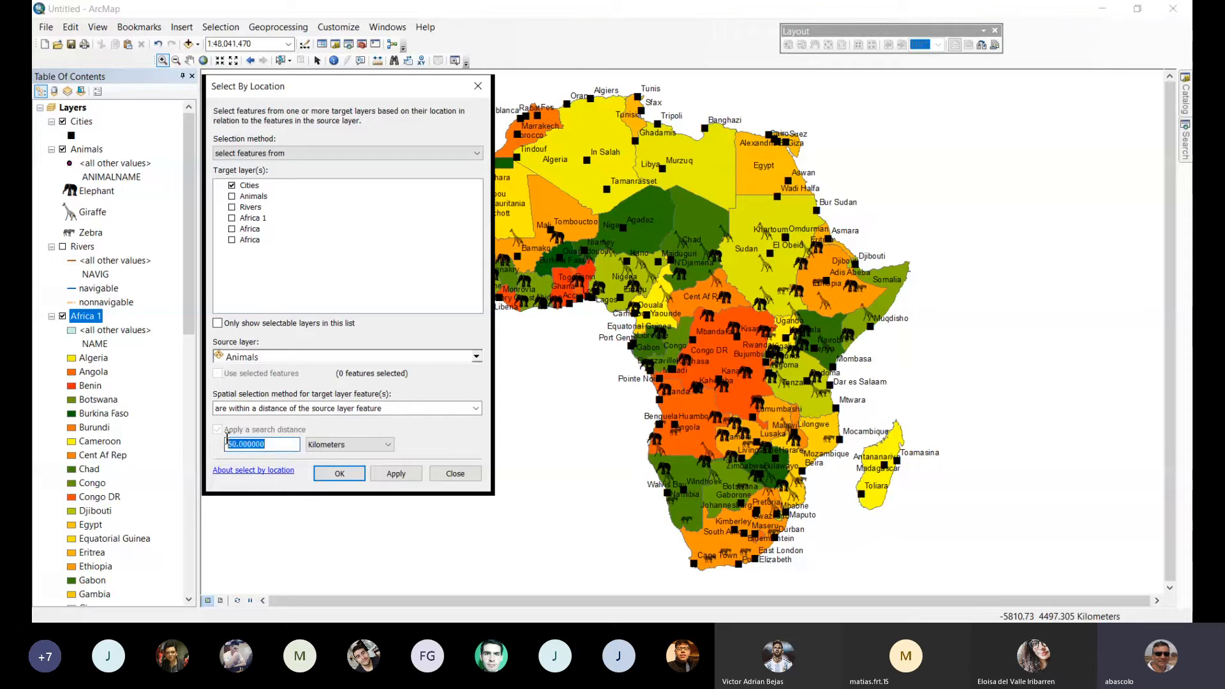
type("80")
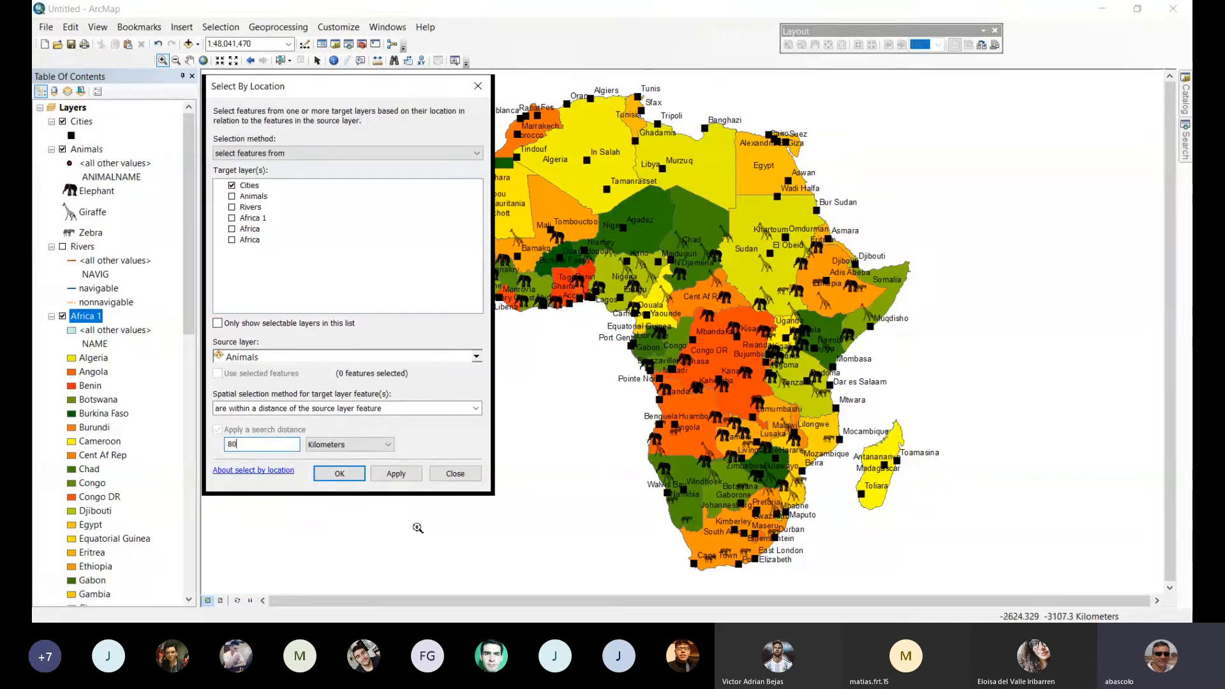
left_click(339, 473)
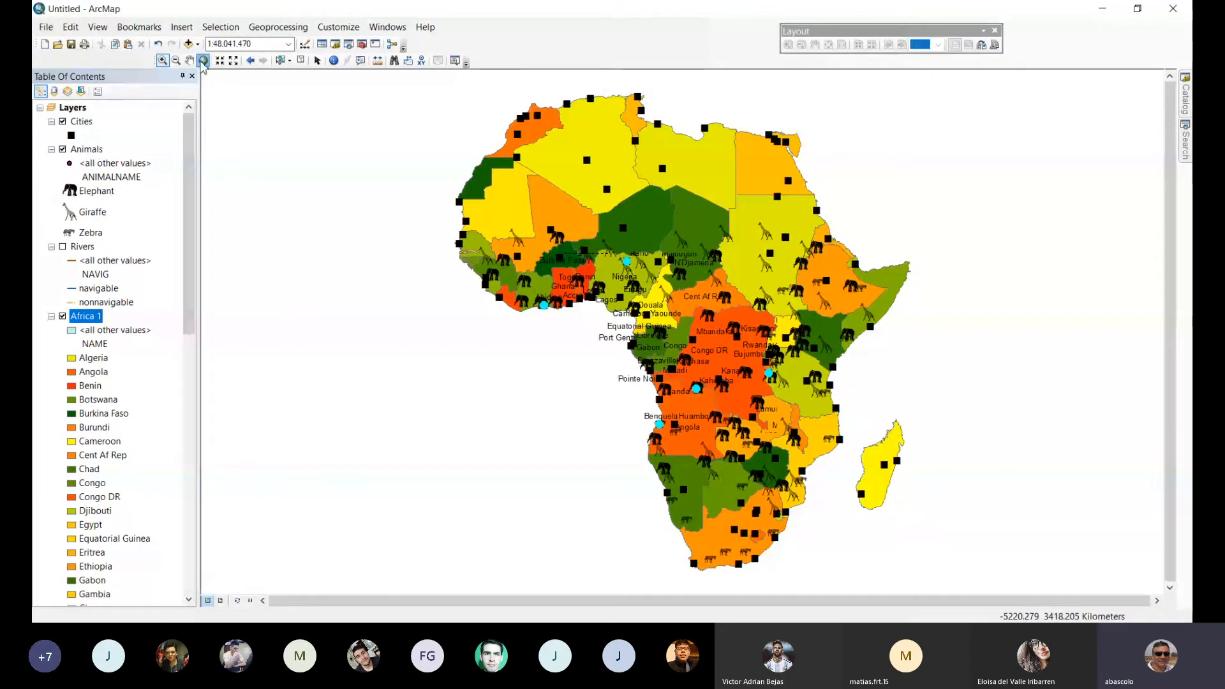
Clear the selected features and check the map in layout view before returning to data view.
left_click(220, 27)
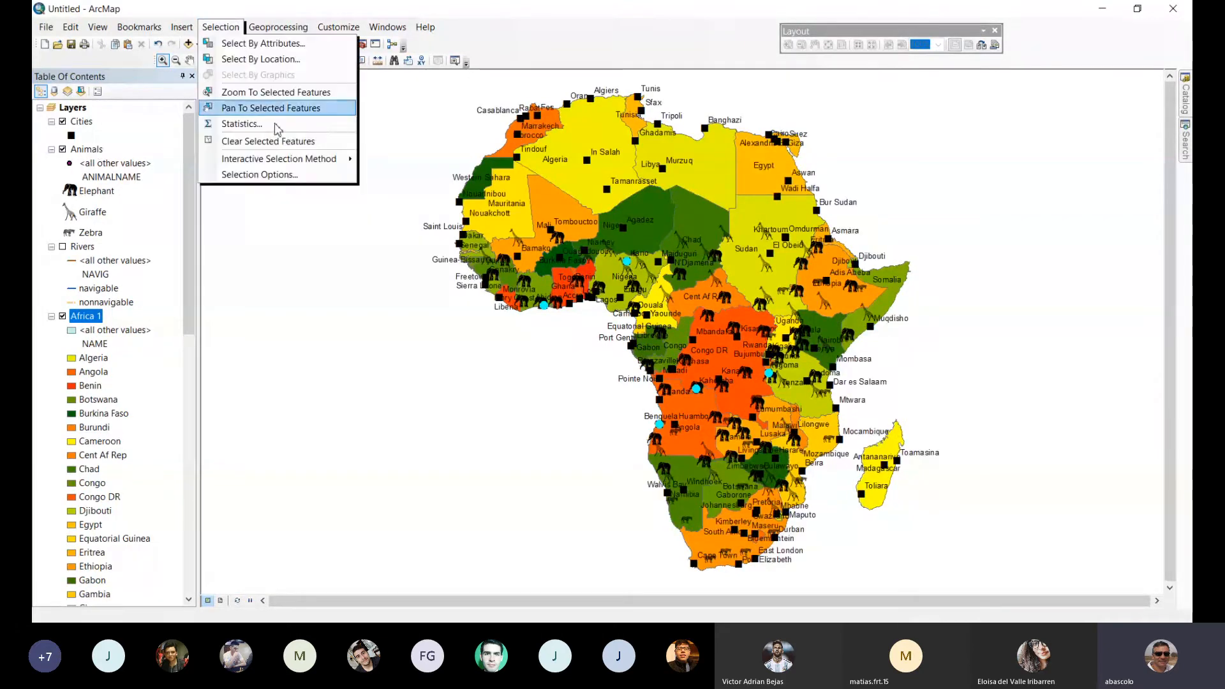
left_click(276, 142)
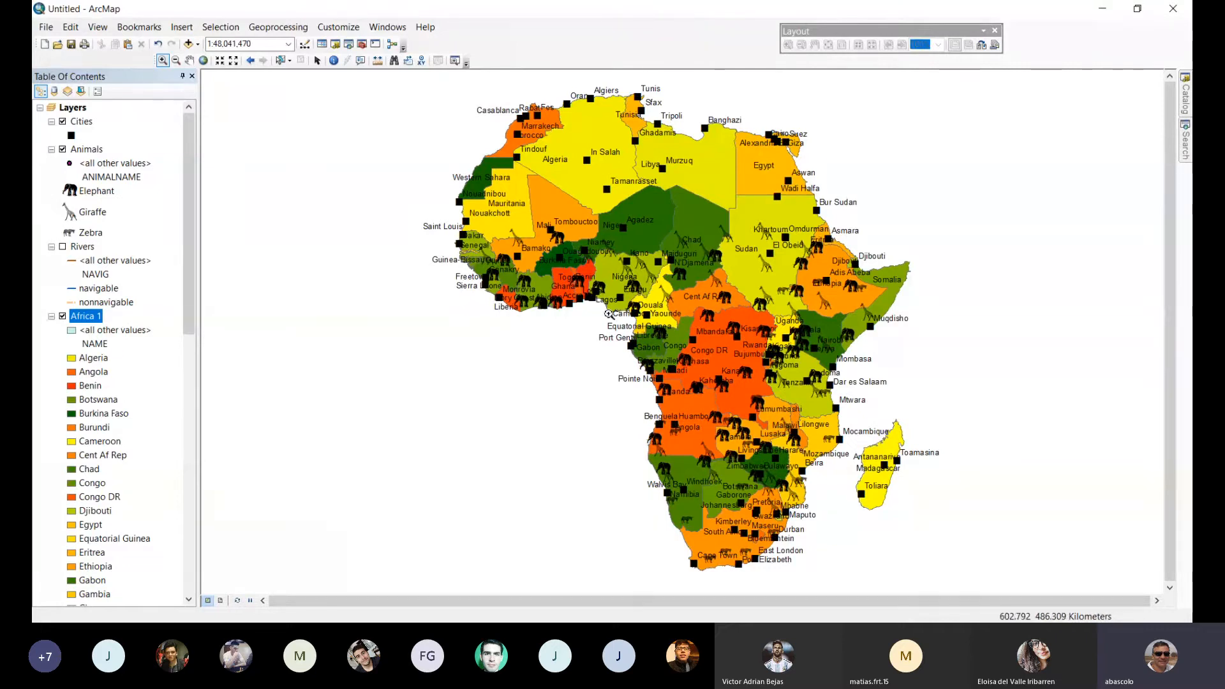
left_click(221, 601)
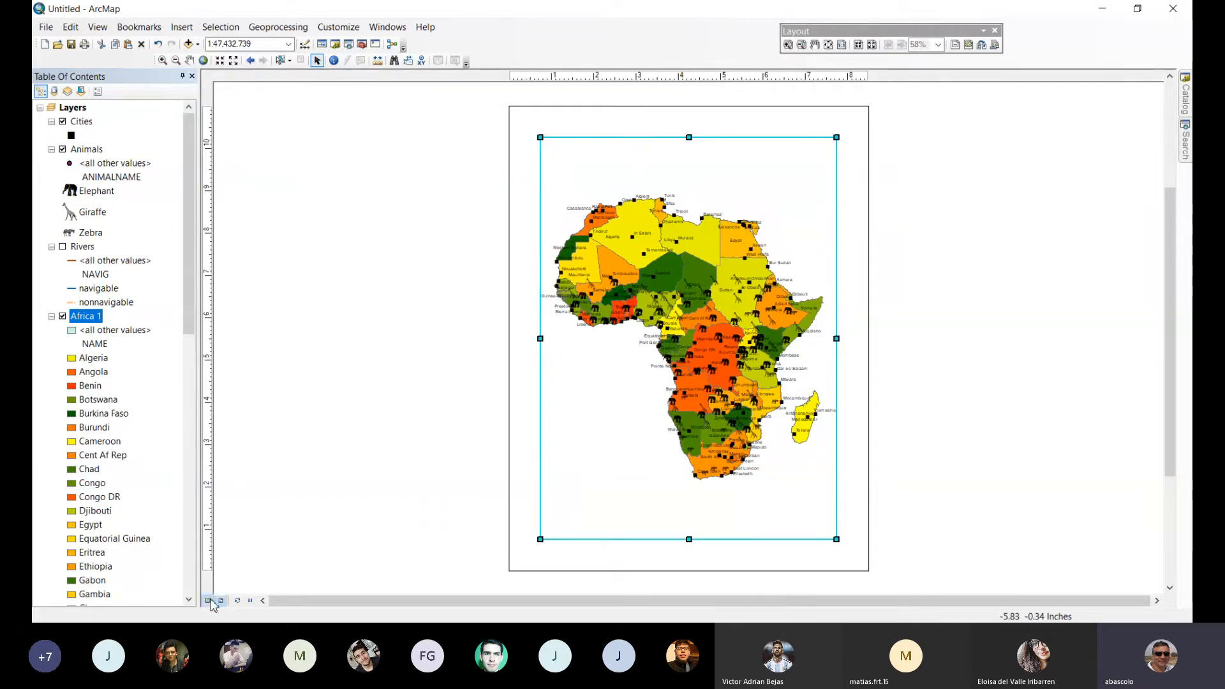
left_click(209, 601)
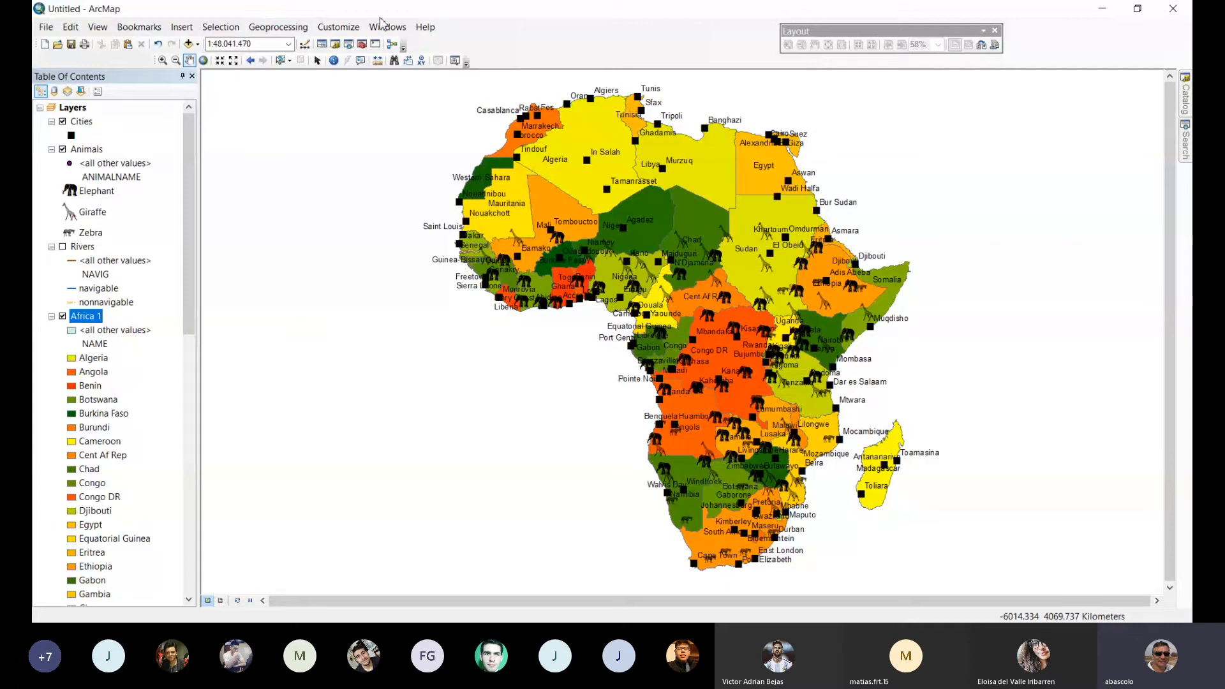
left_click(222, 28)
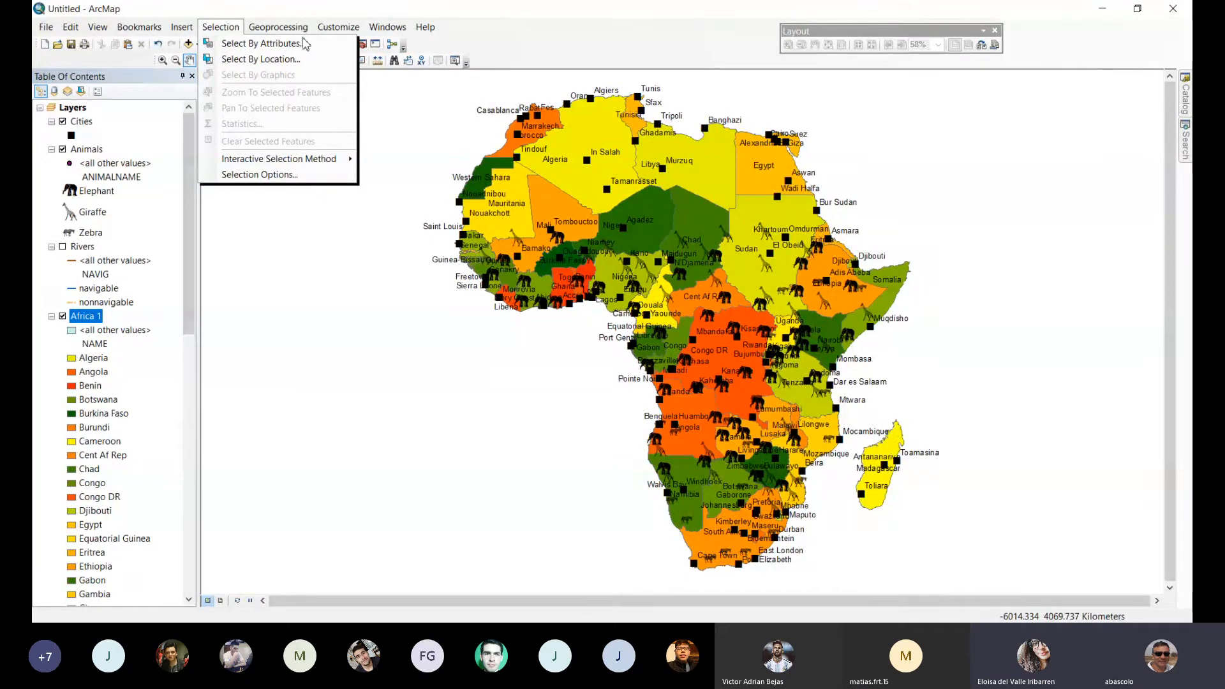
left_click(279, 27)
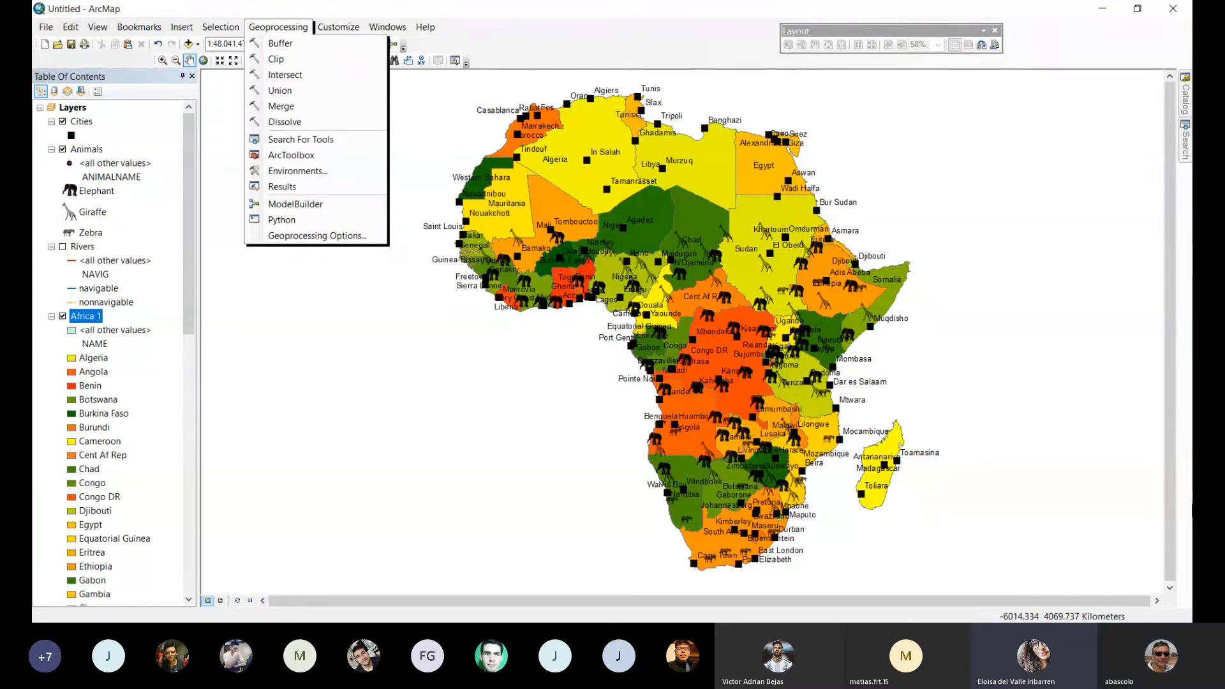
left_click(879, 632)
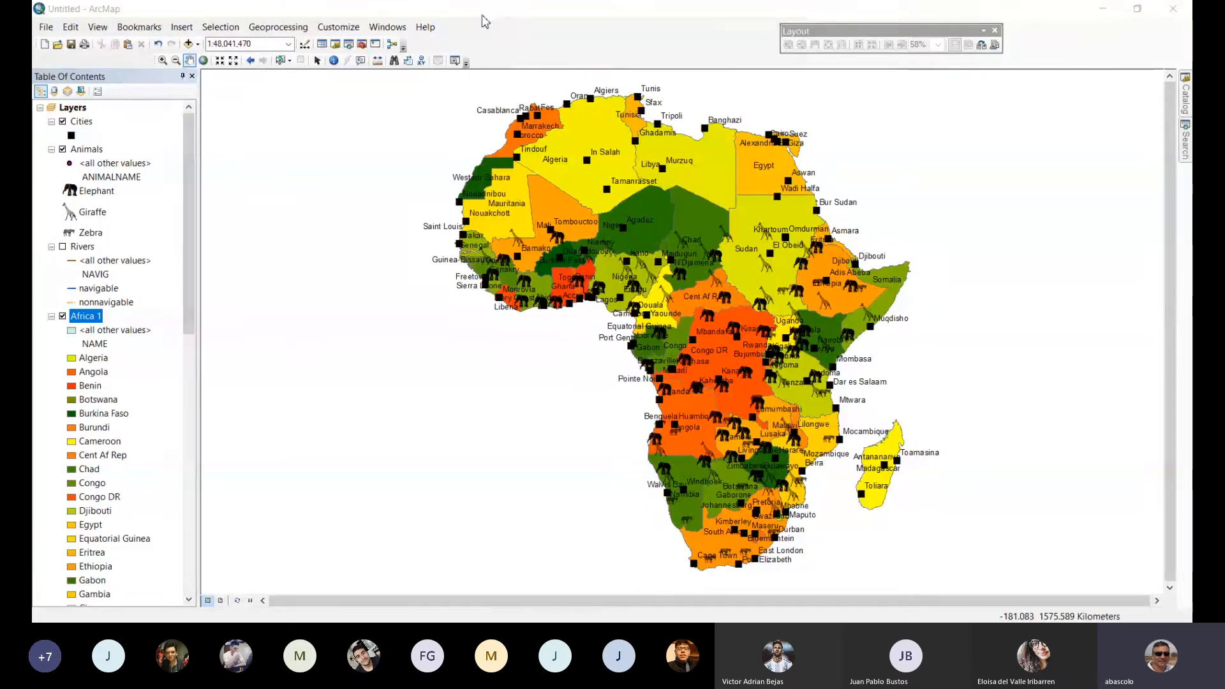
left_click(248, 8)
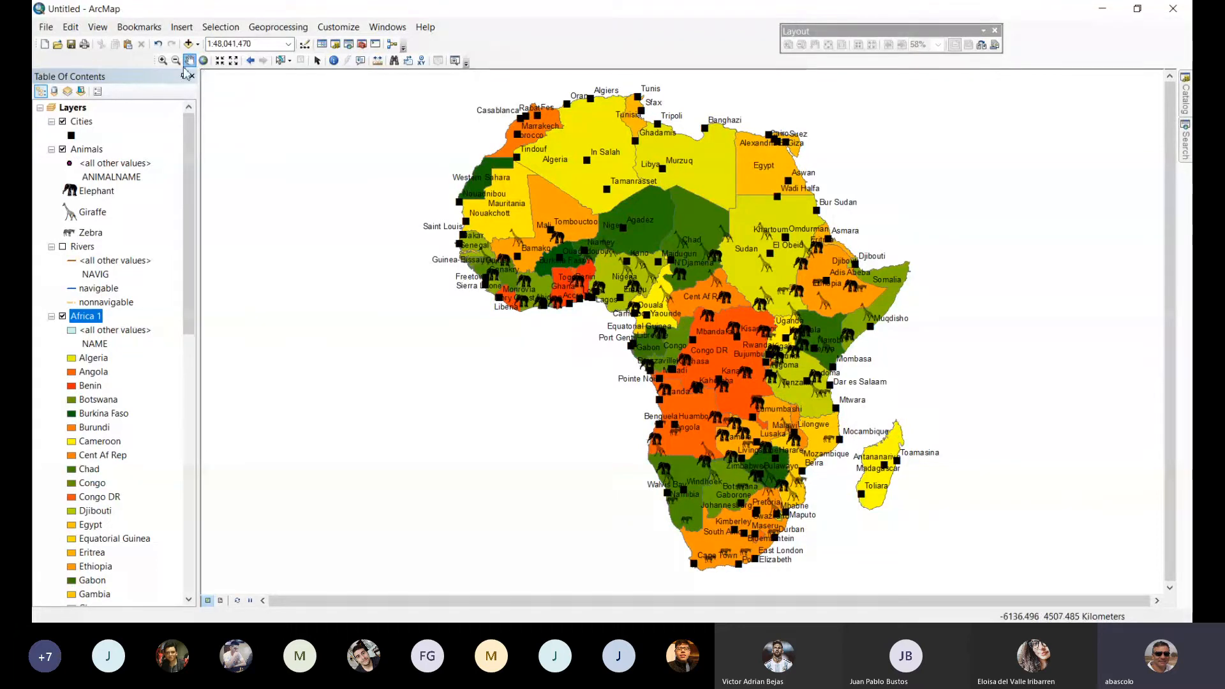
Add the afhorndem elevation raster from the Data folder to the map.
left_click(163, 61)
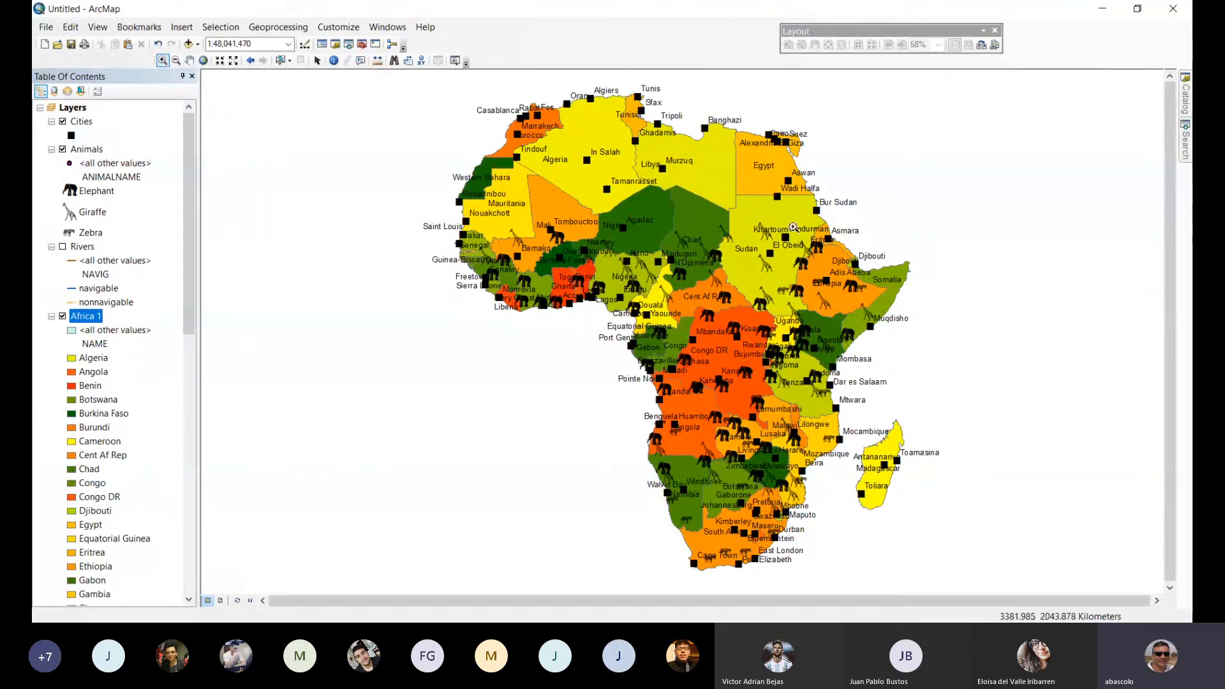
left_click_drag(775, 219, 930, 405)
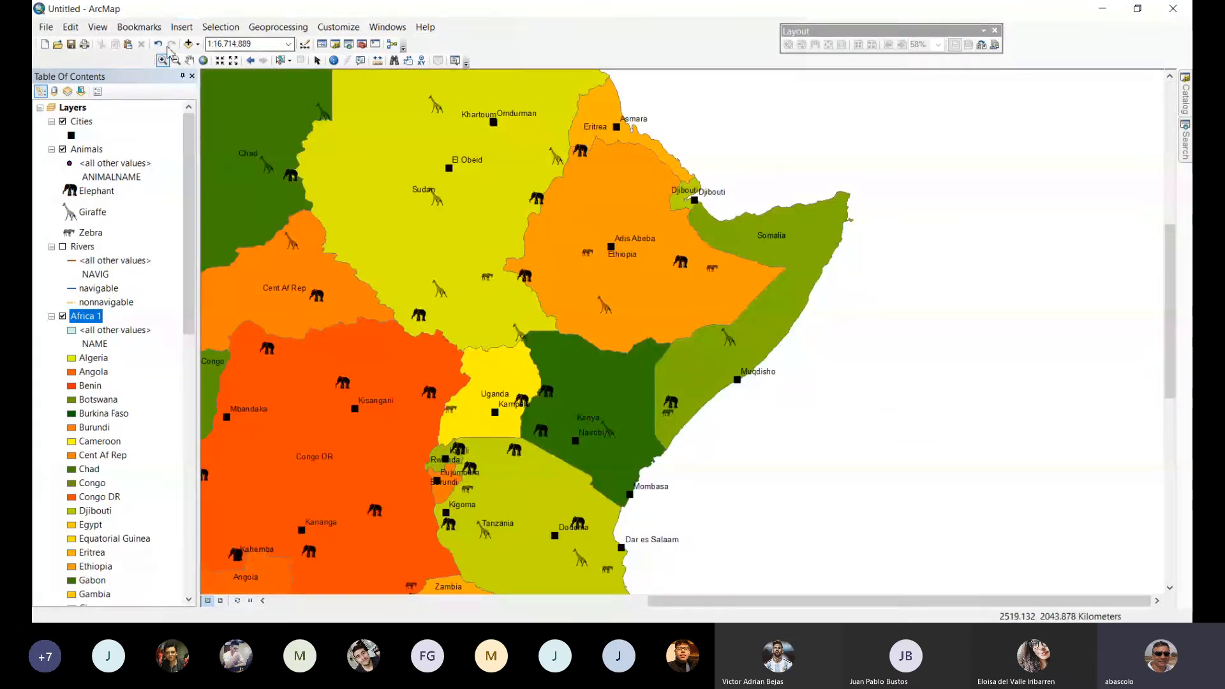
left_click(188, 44)
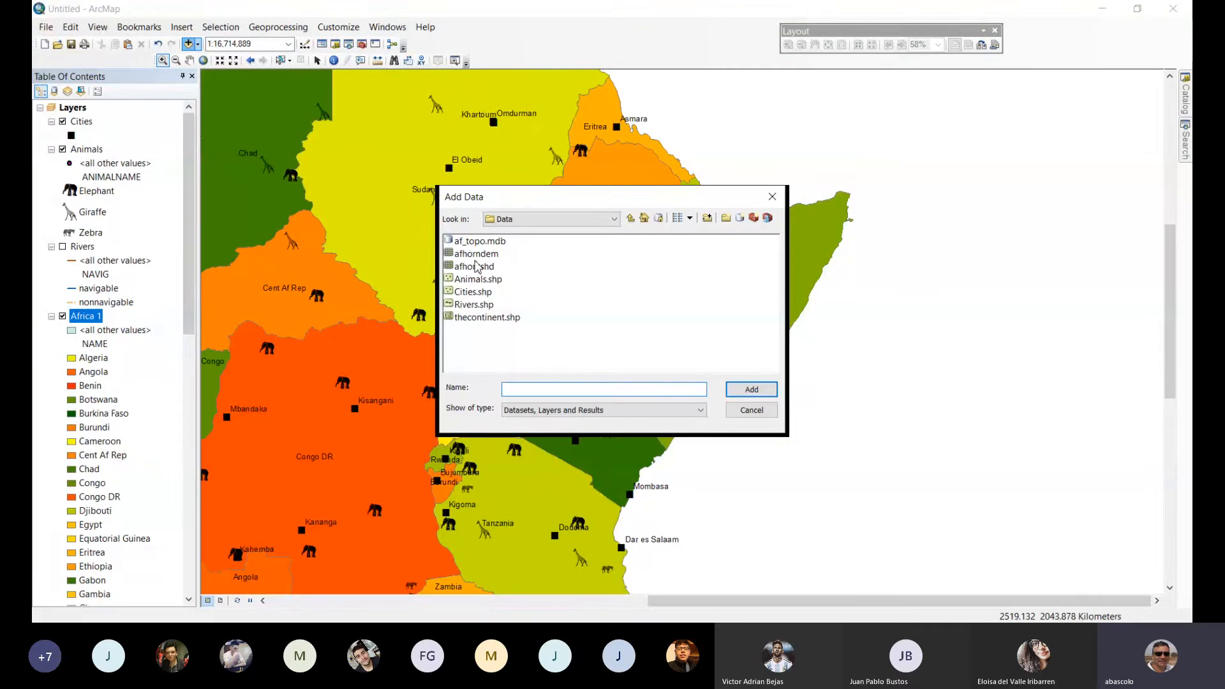
double_click(475, 266)
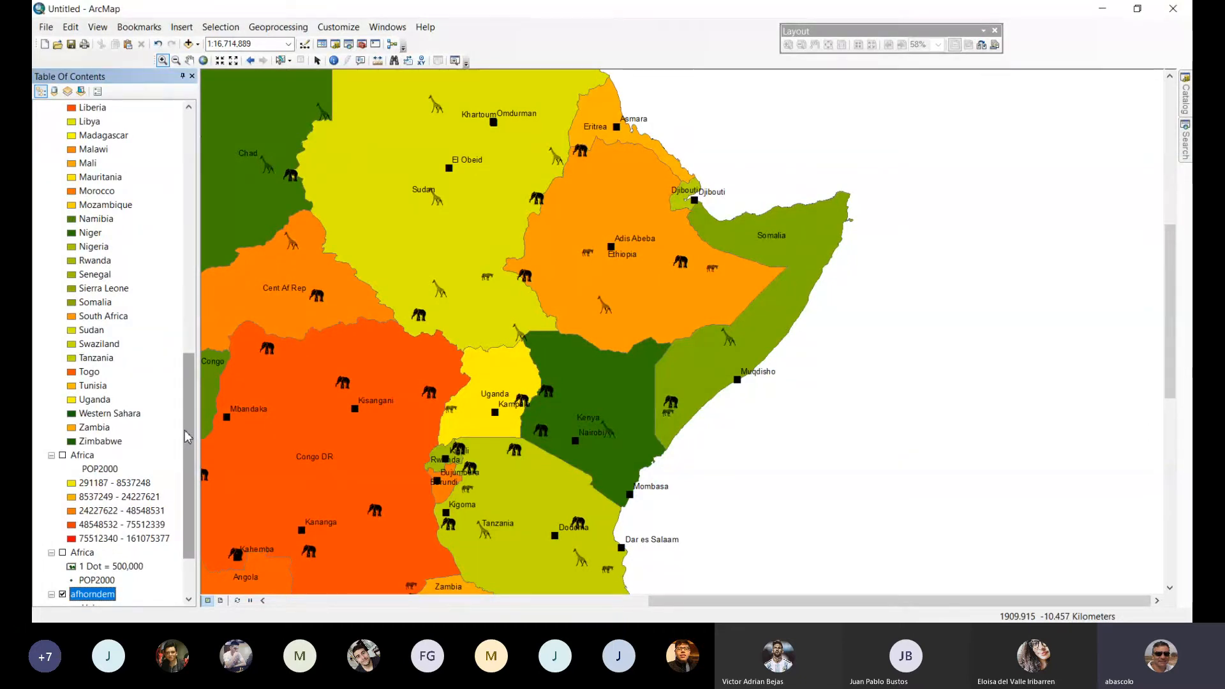
Collapse the Africa 1 legend, set the layer's display transparency to 50% and turn the layer off.
left_click_drag(187, 436, 187, 231)
left_click(50, 259)
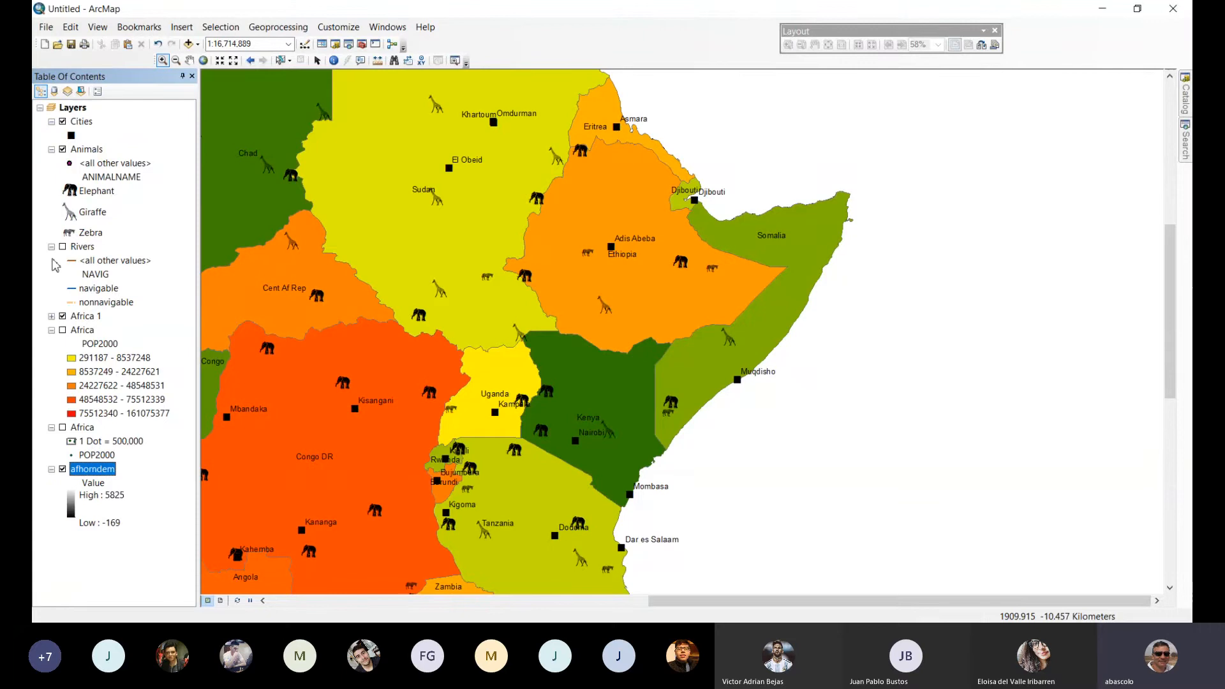
double_click(89, 318)
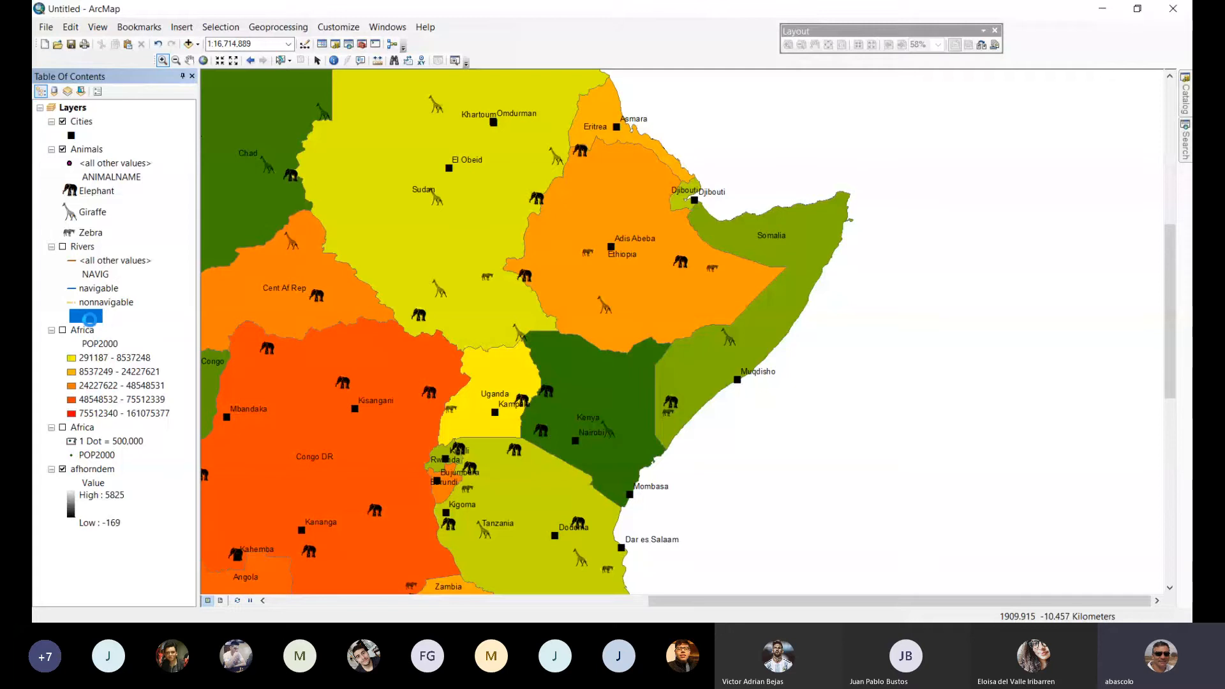
left_click(486, 164)
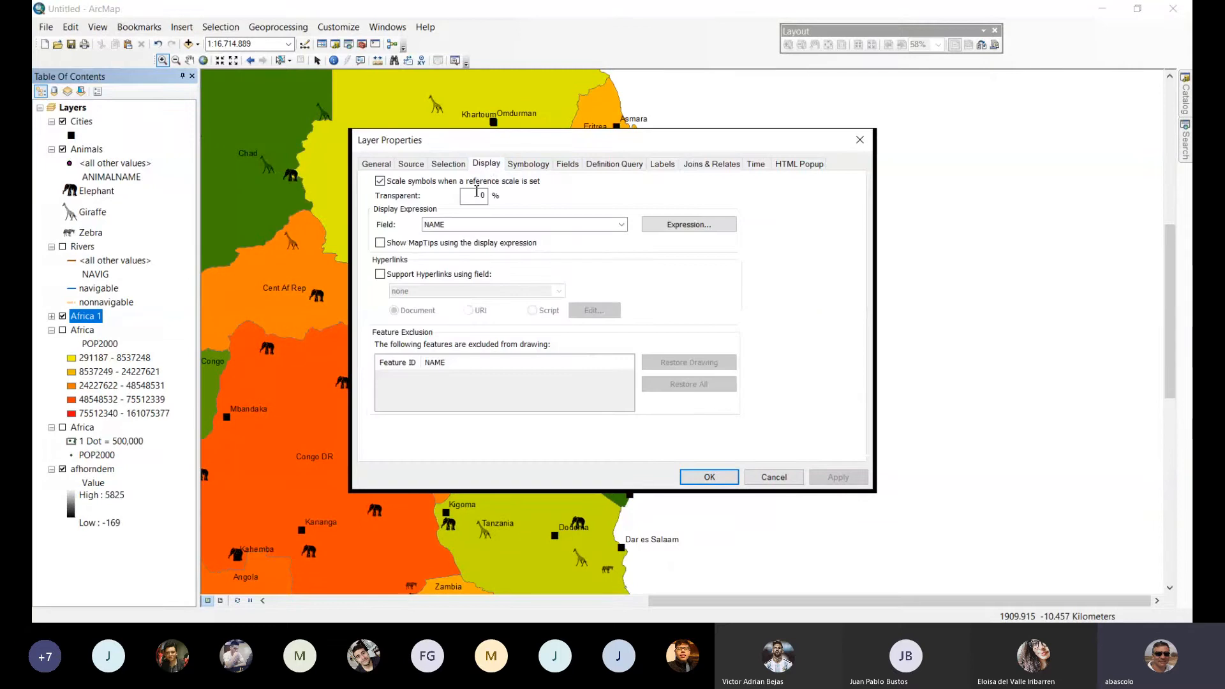
left_click(478, 196)
type("5")
left_click(837, 477)
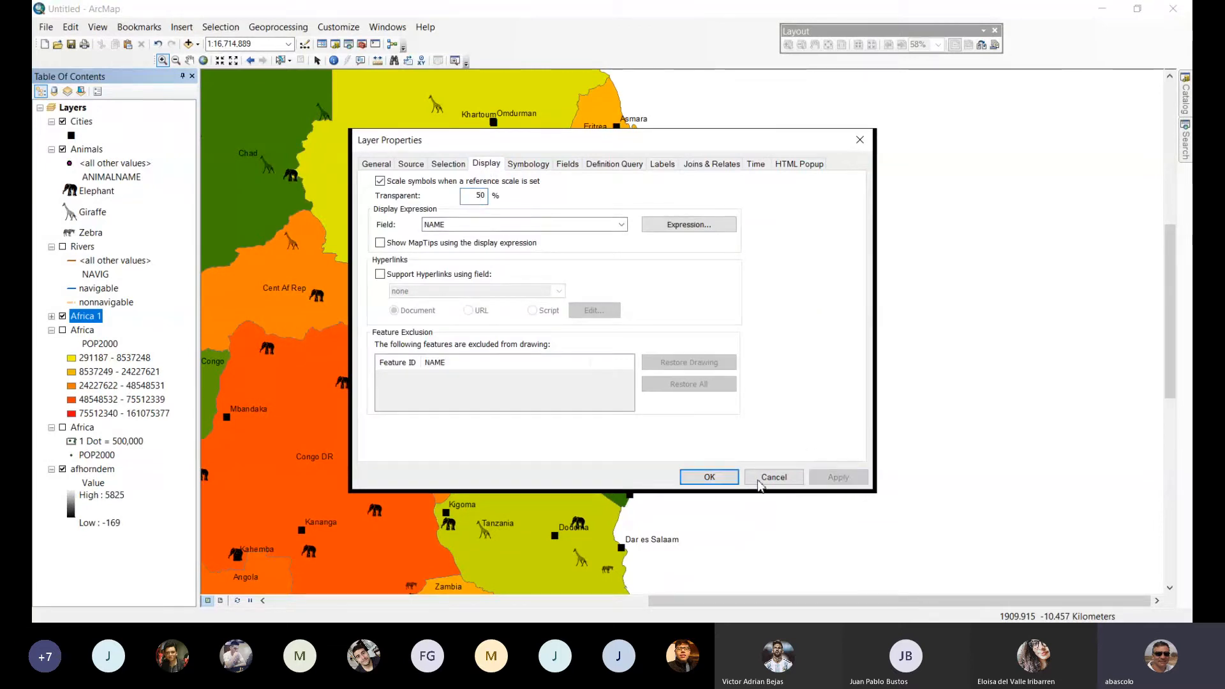
left_click(708, 479)
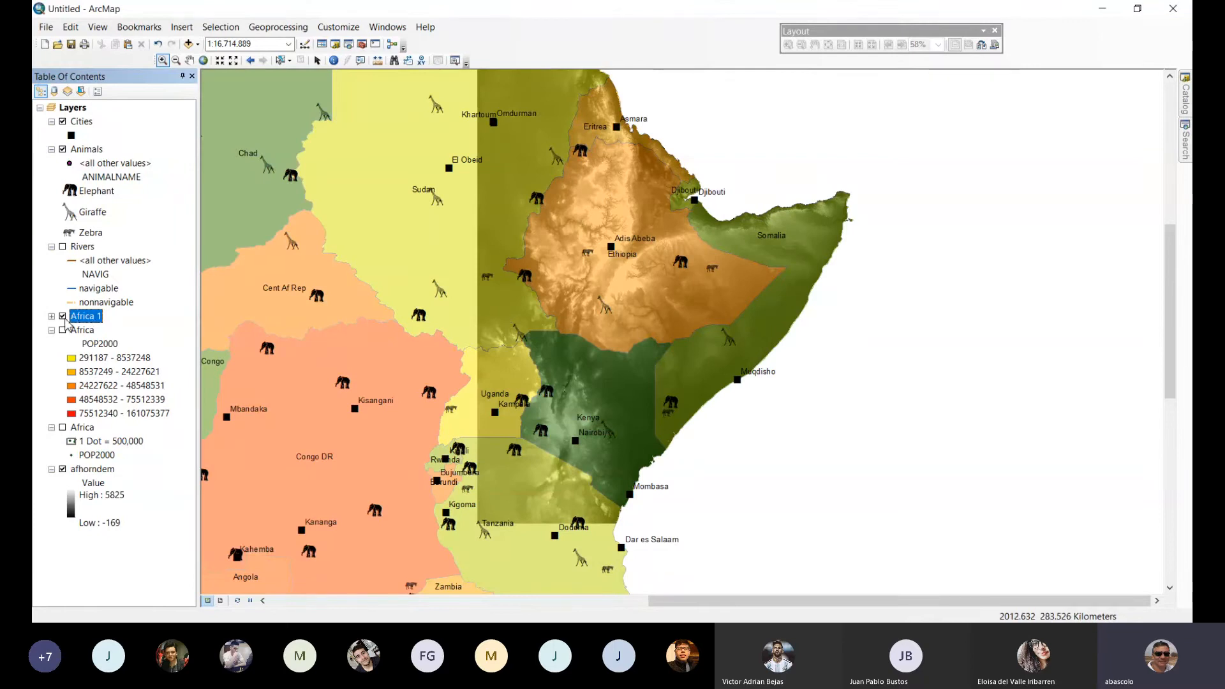
left_click(62, 316)
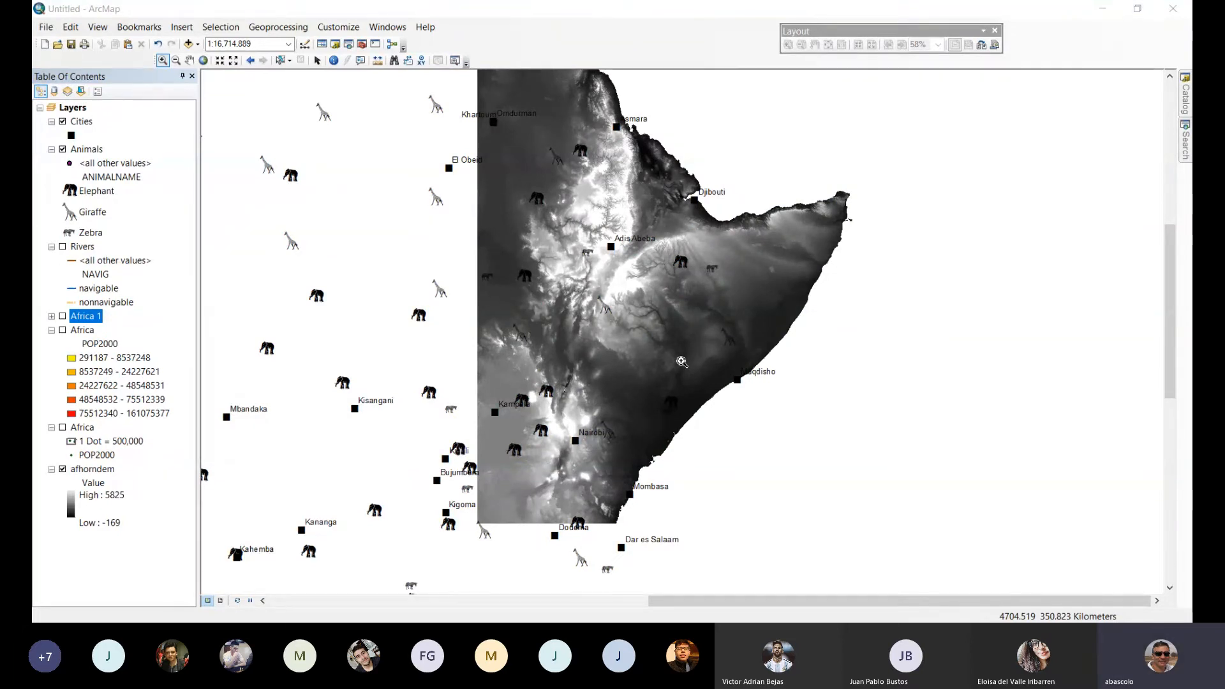
Examine the VALUE and COUNT fields in the afhorndem raster's attribute table and close the table.
right_click(91, 472)
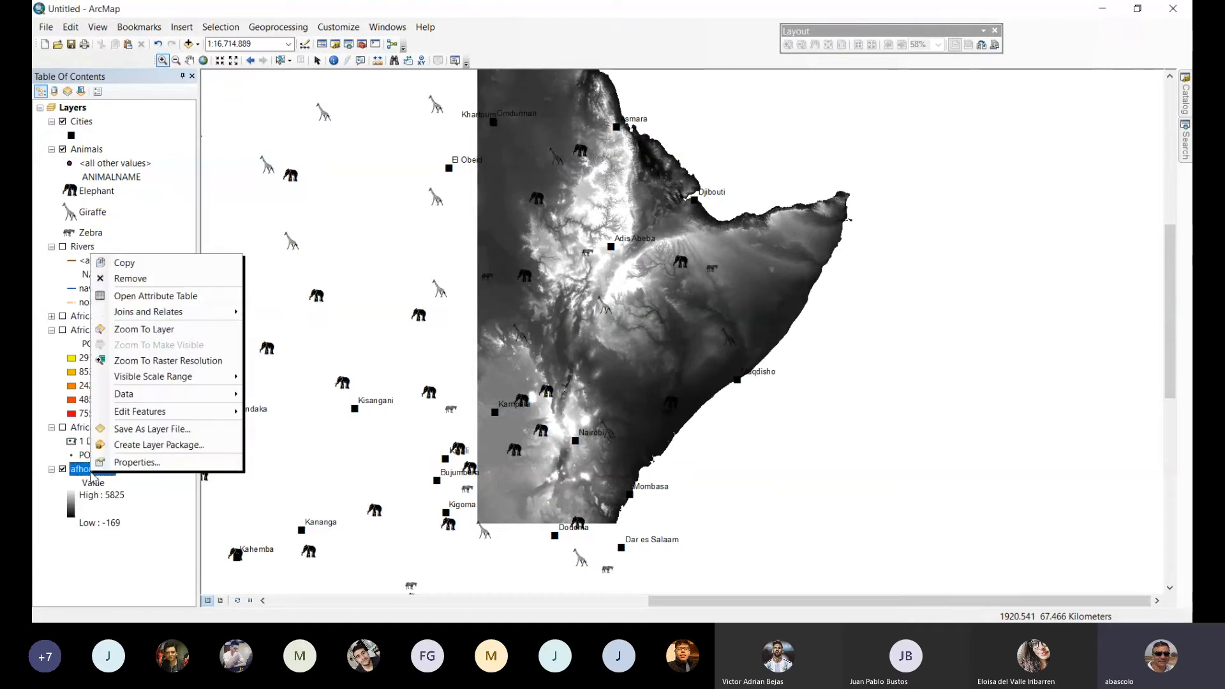
left_click(155, 296)
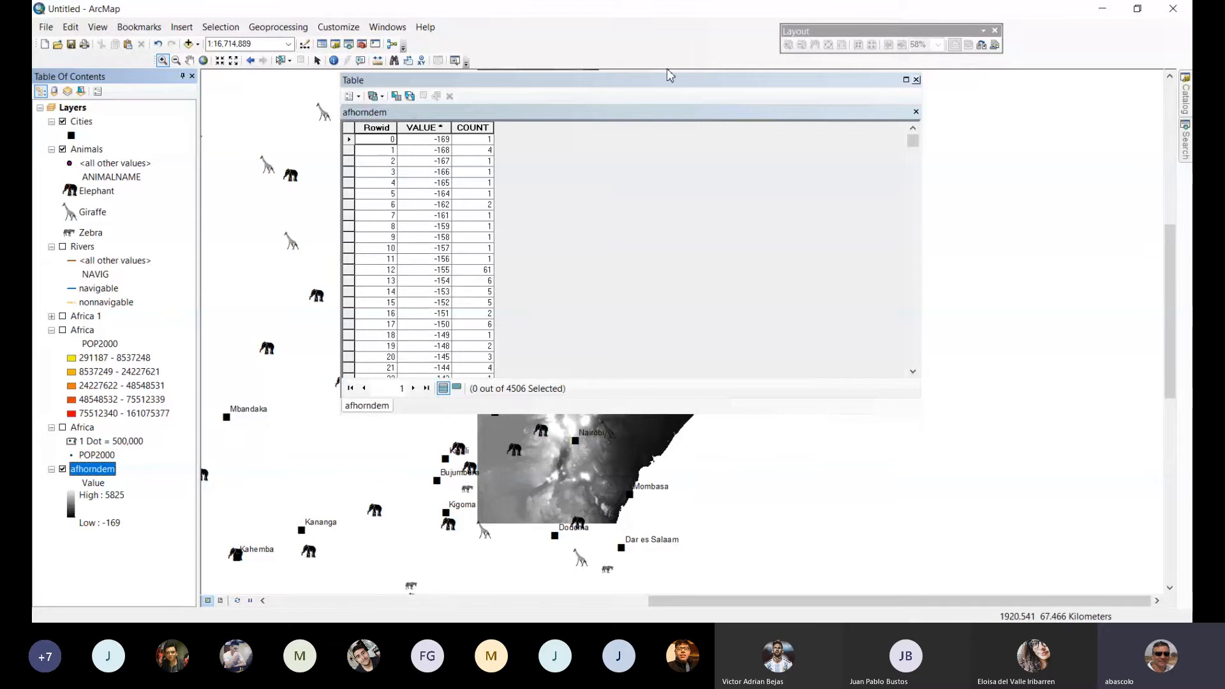
left_click_drag(670, 76, 841, 74)
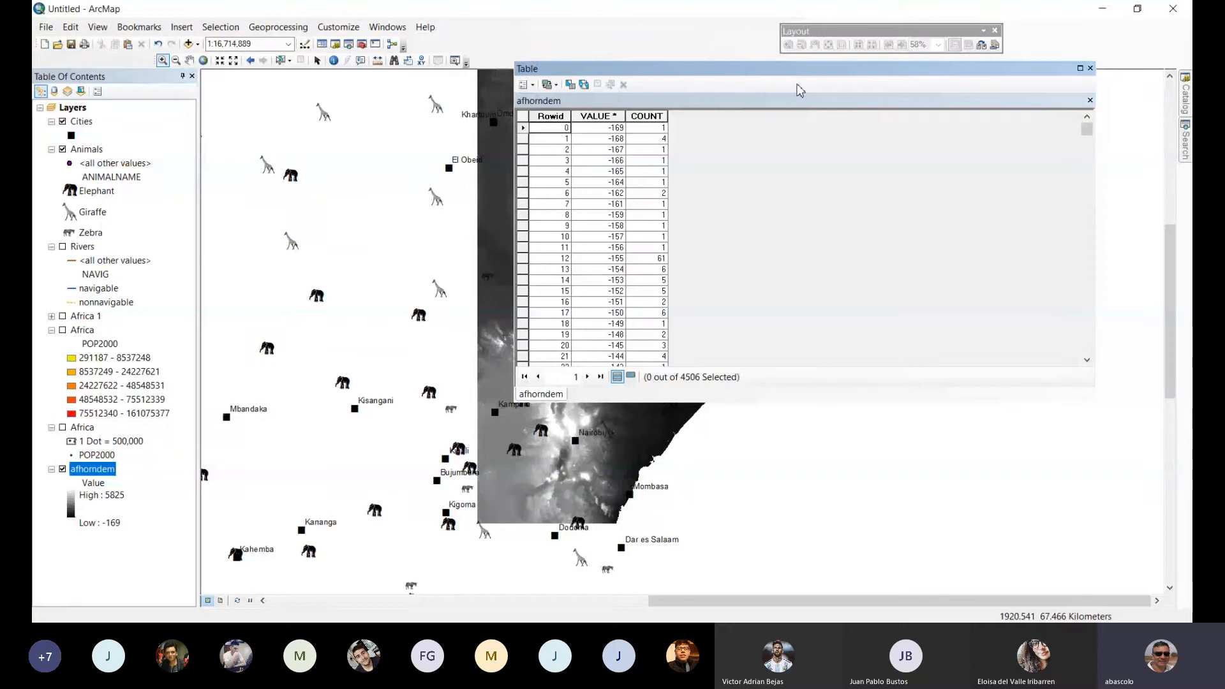
left_click(604, 139)
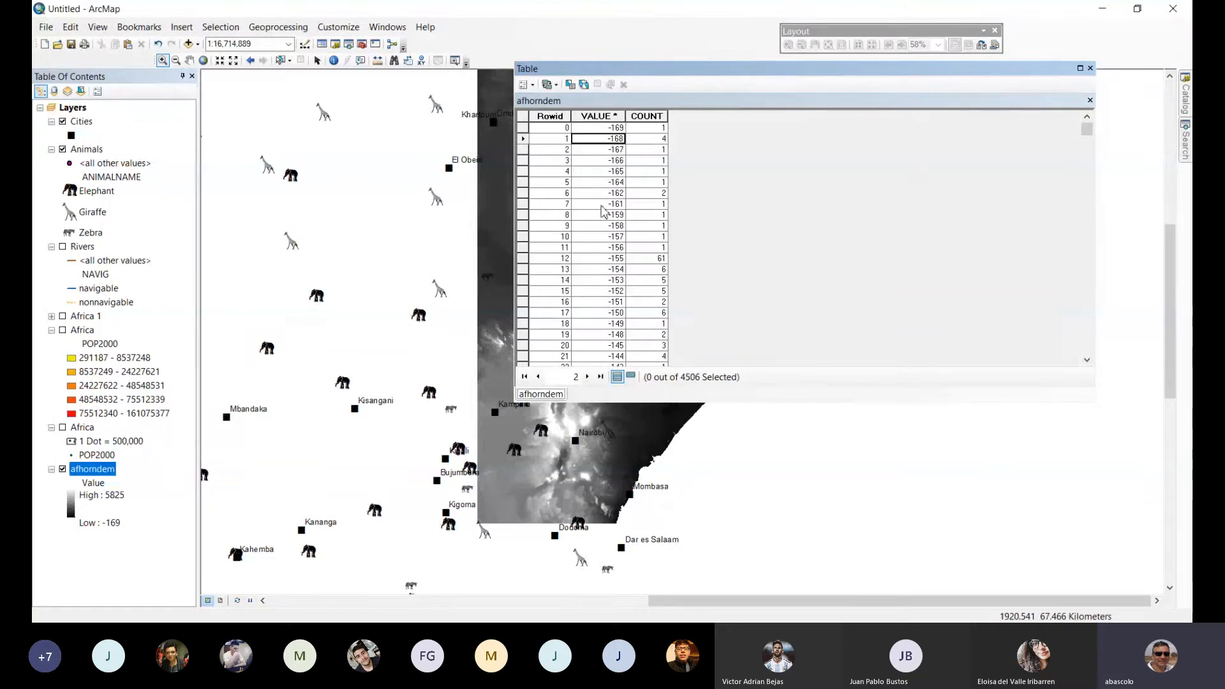
left_click(603, 215)
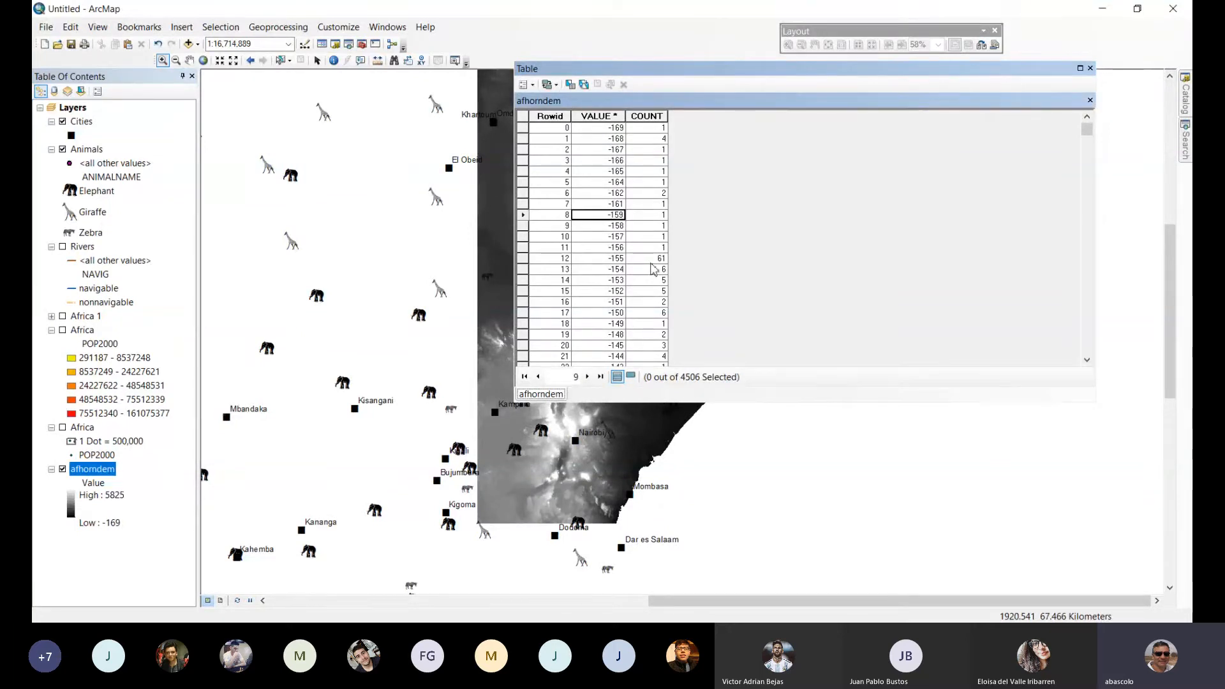
left_click(616, 260)
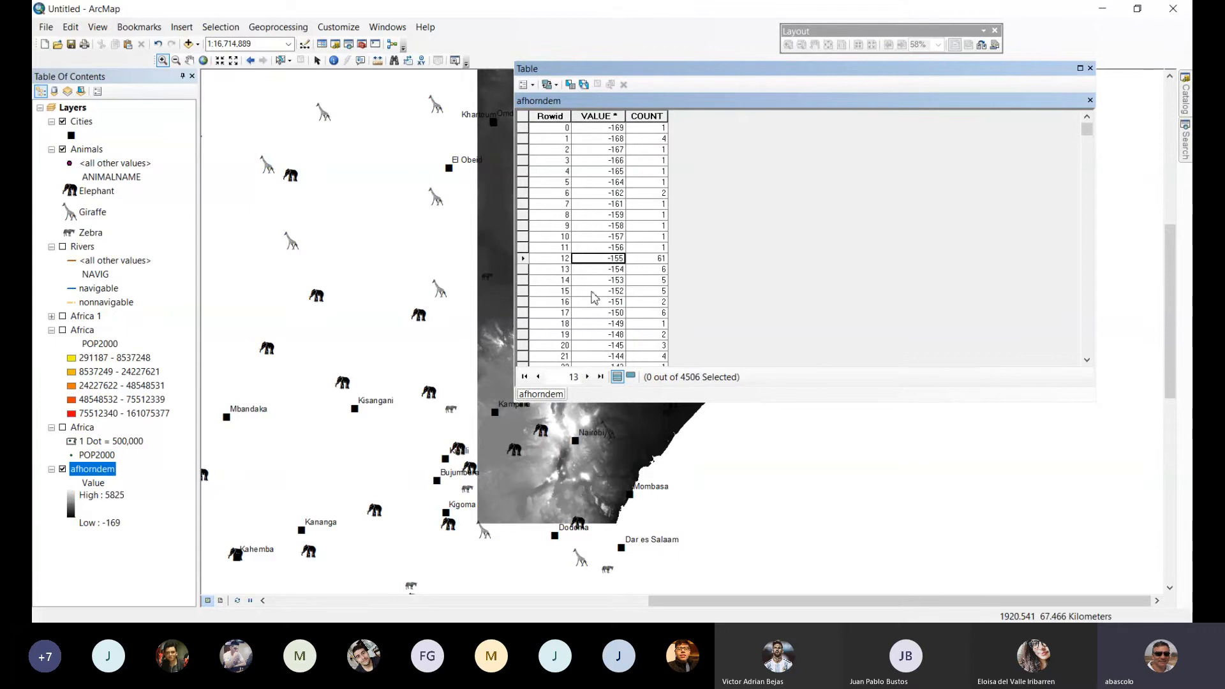
left_click(1090, 69)
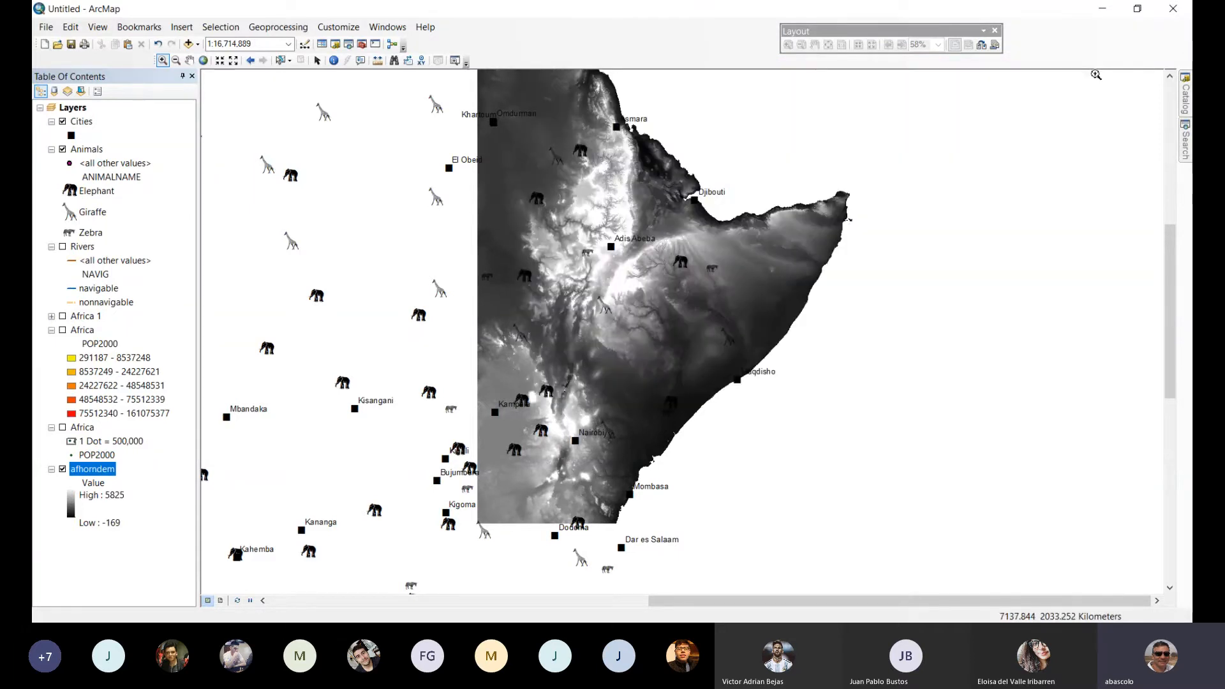
Symbolize the stretched afhorndem raster with the yellow-to-dark-brown color ramp and apply it to the map.
double_click(98, 472)
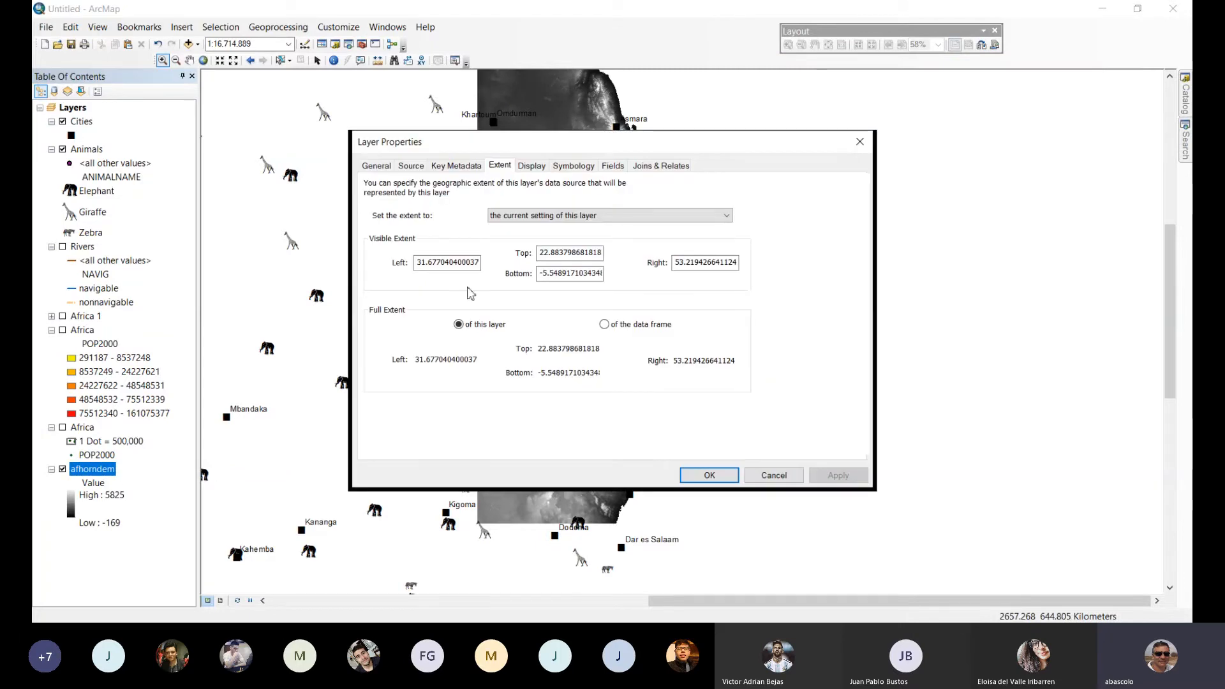
left_click(567, 167)
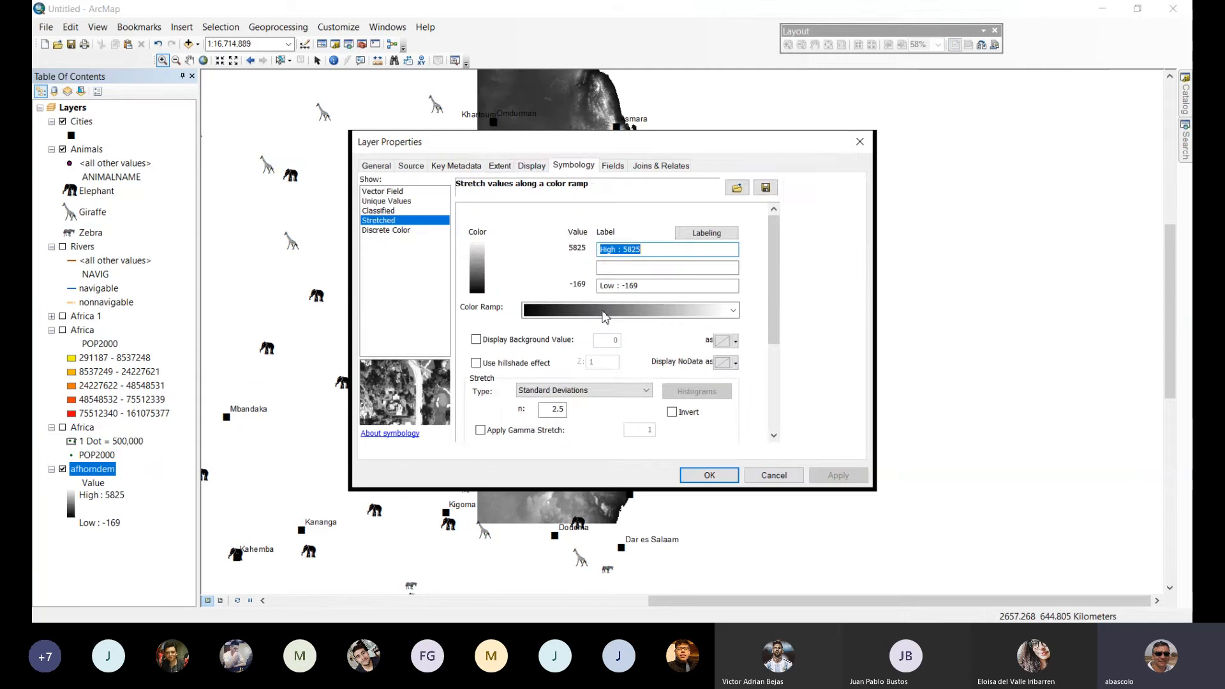
left_click(622, 310)
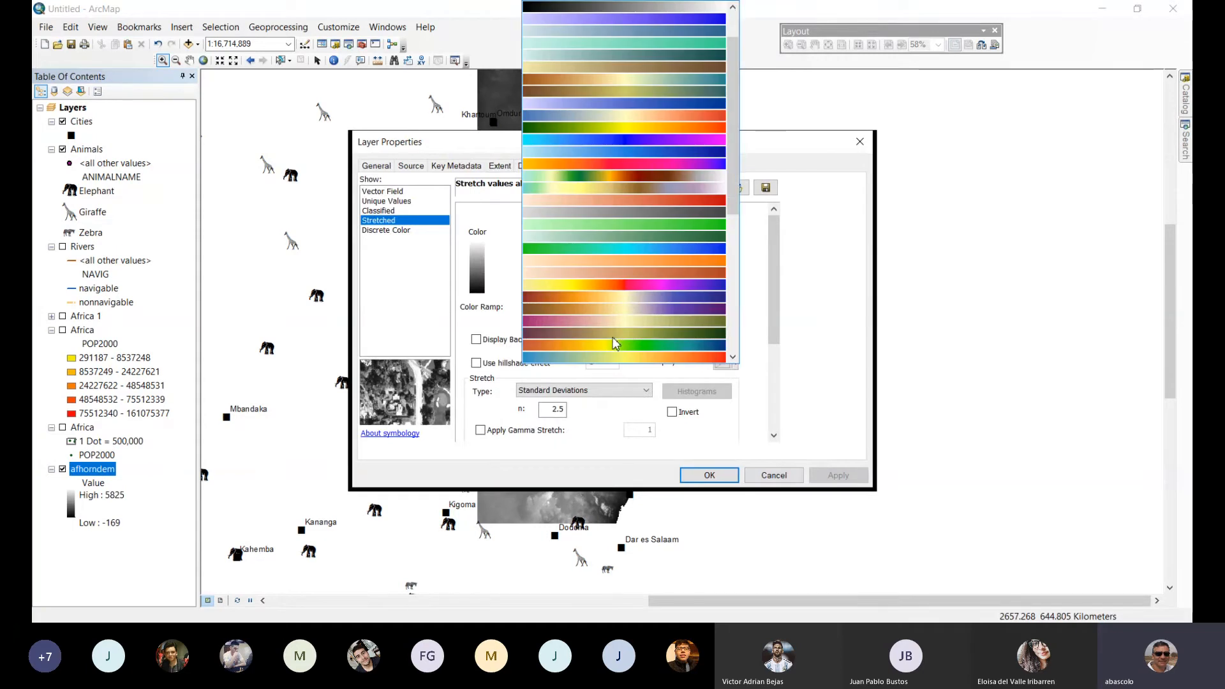
scroll(613, 343, "down", 4)
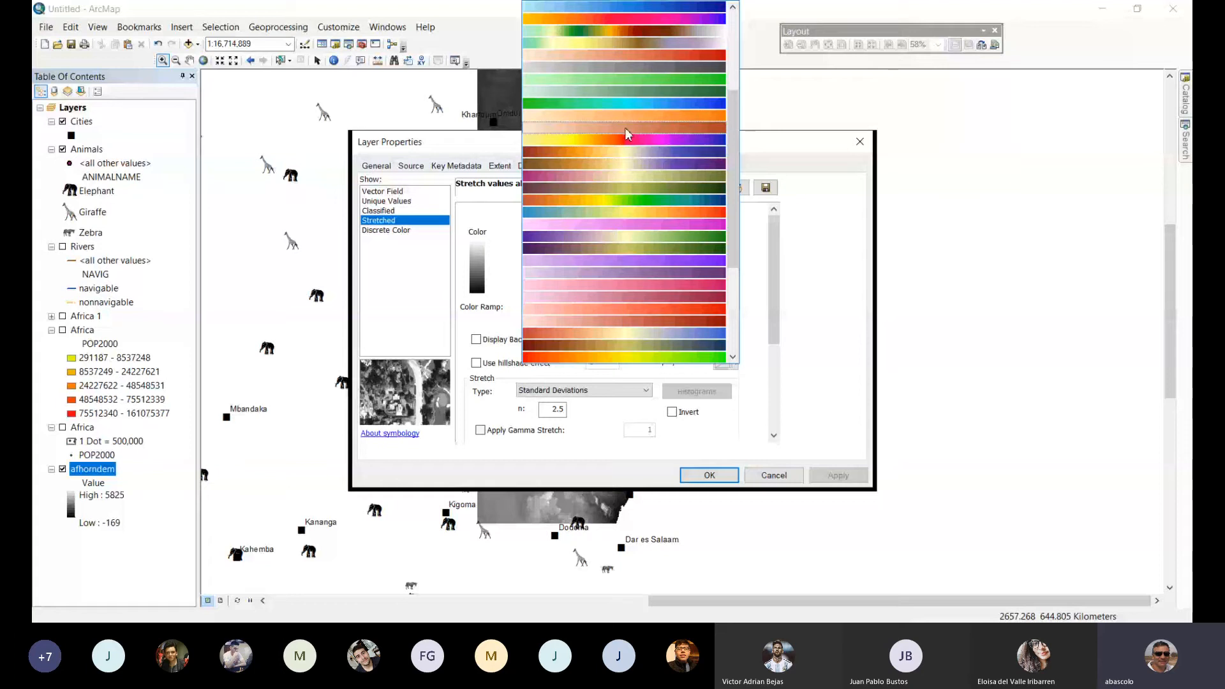
scroll(627, 132, "up", 2)
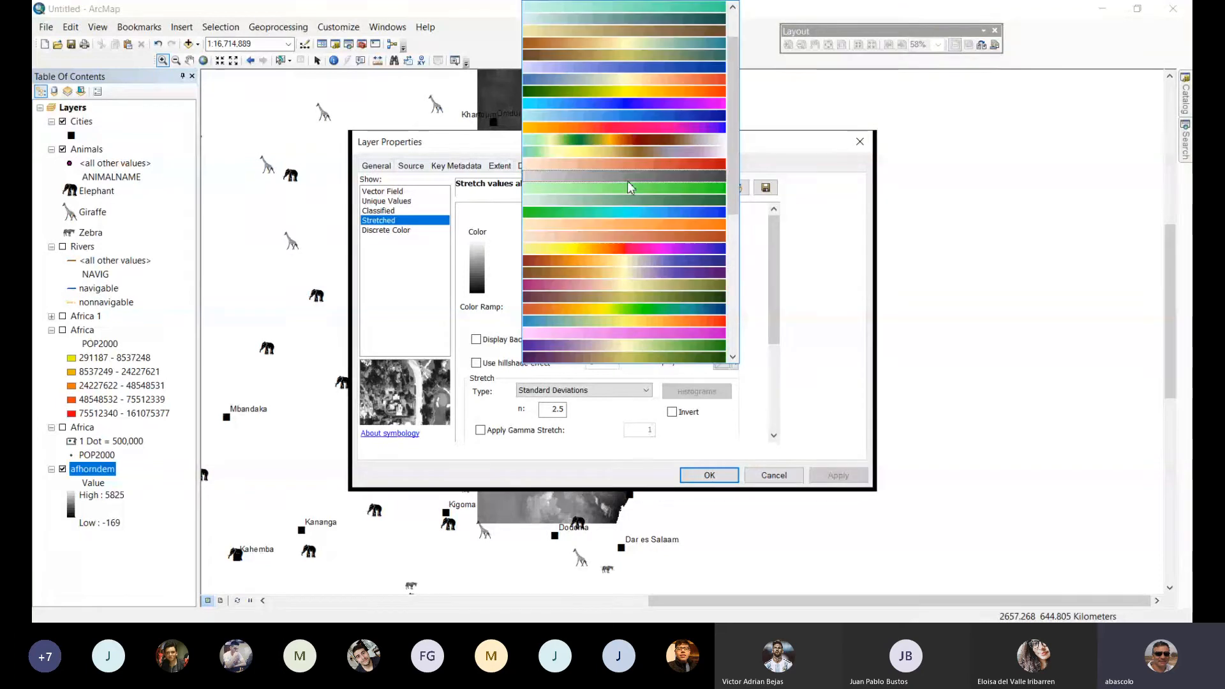
scroll(629, 187, "up", 2)
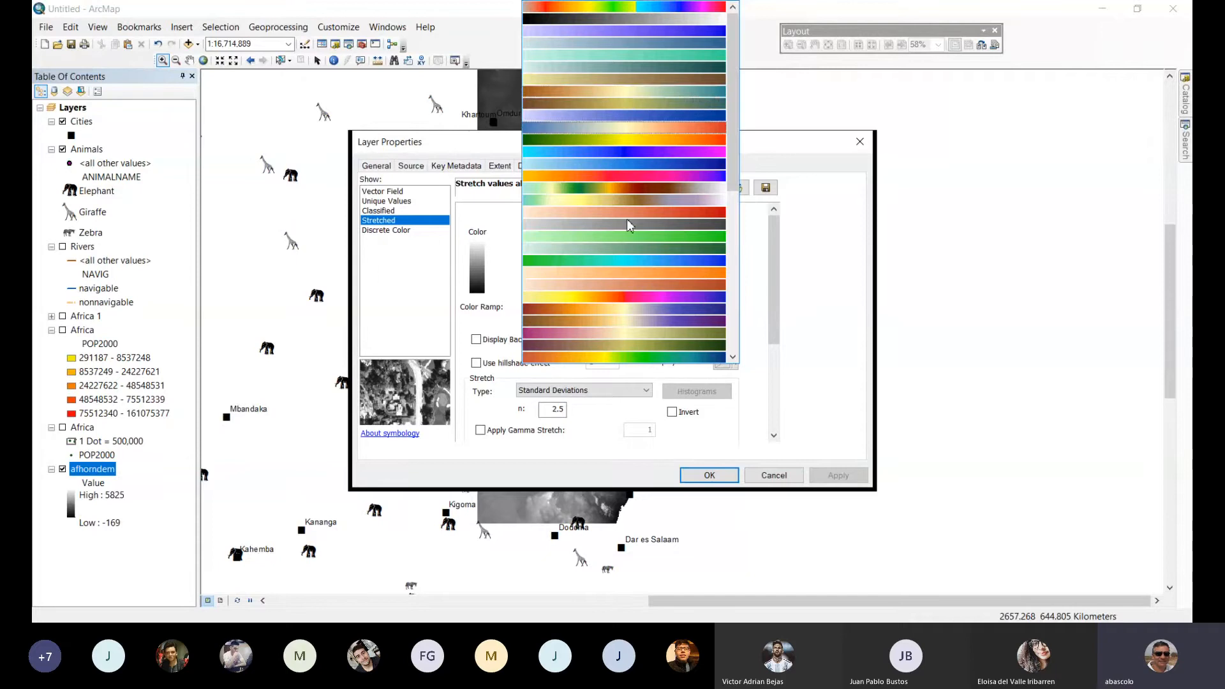
scroll(627, 219, "down", 3)
scroll(628, 252, "down", 5)
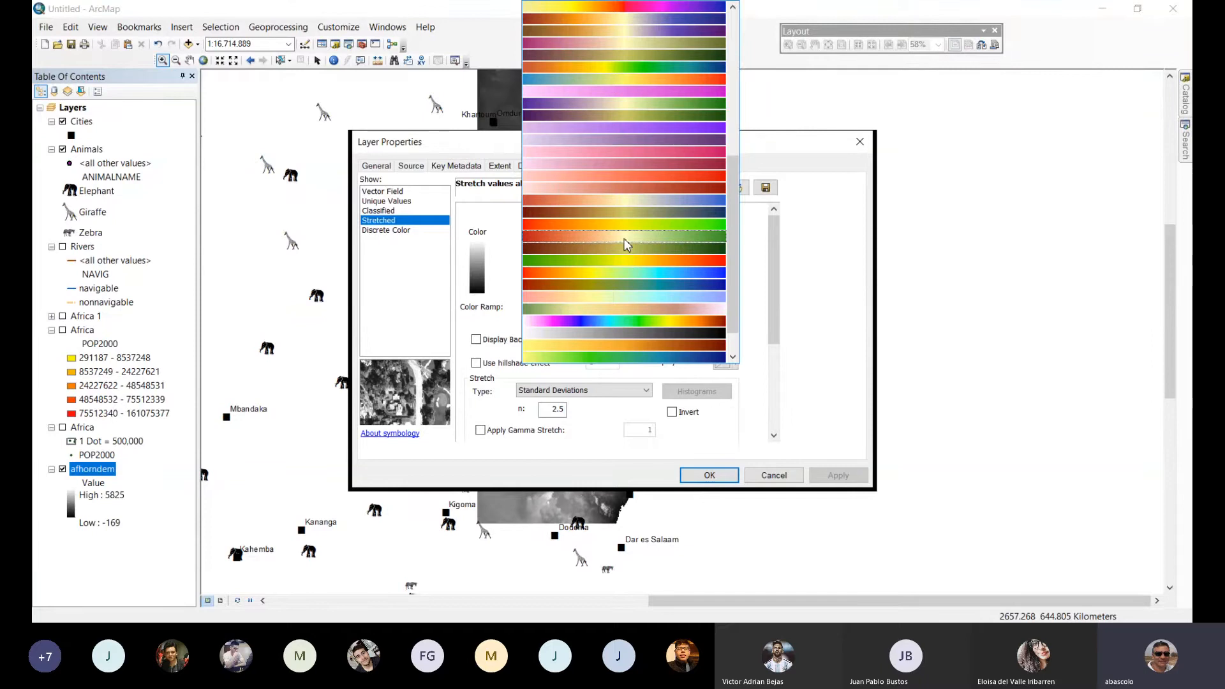
left_click(624, 241)
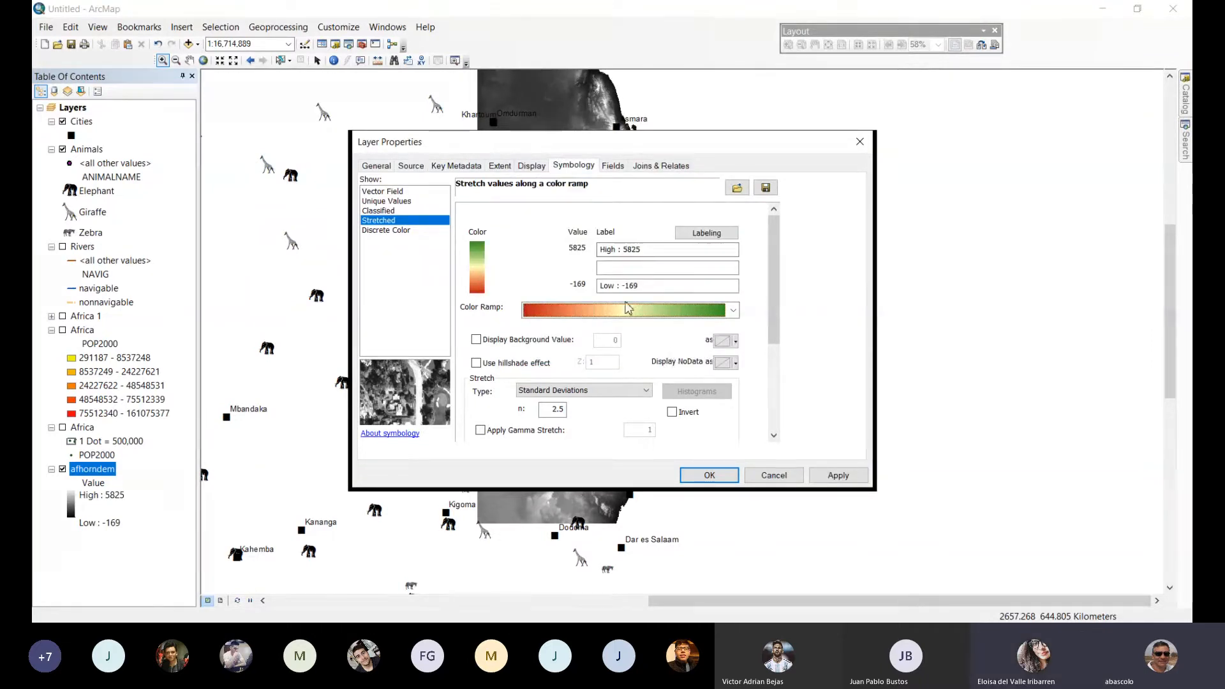
left_click(732, 311)
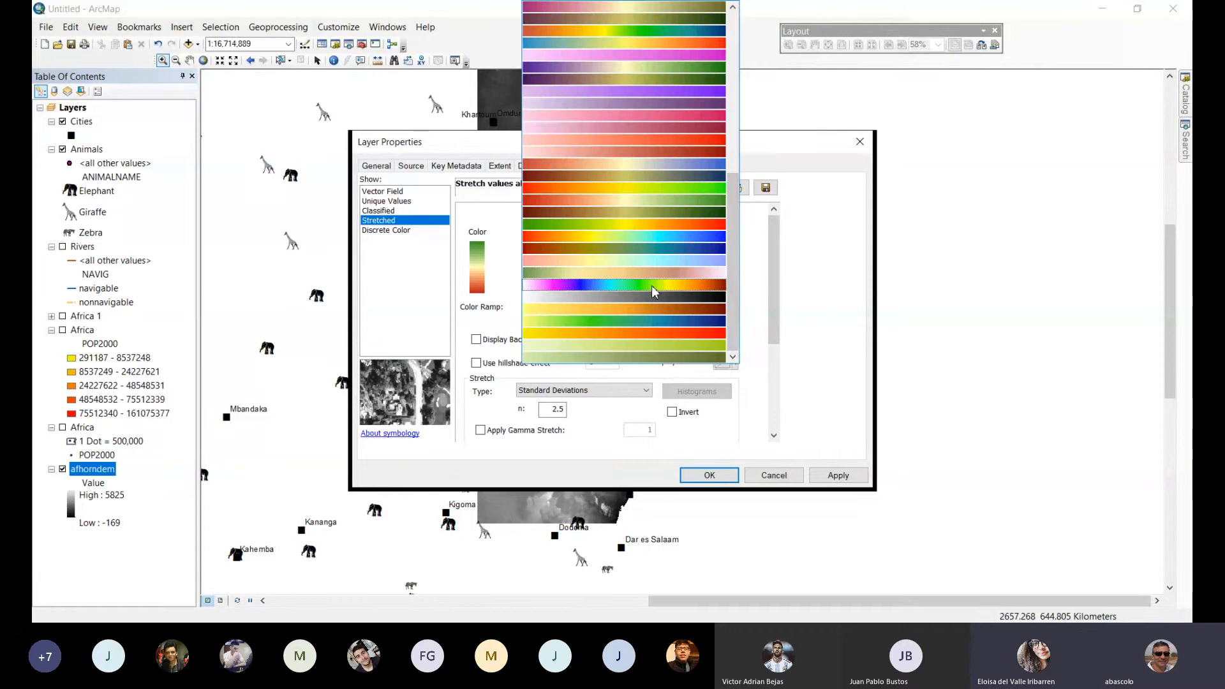
left_click(642, 310)
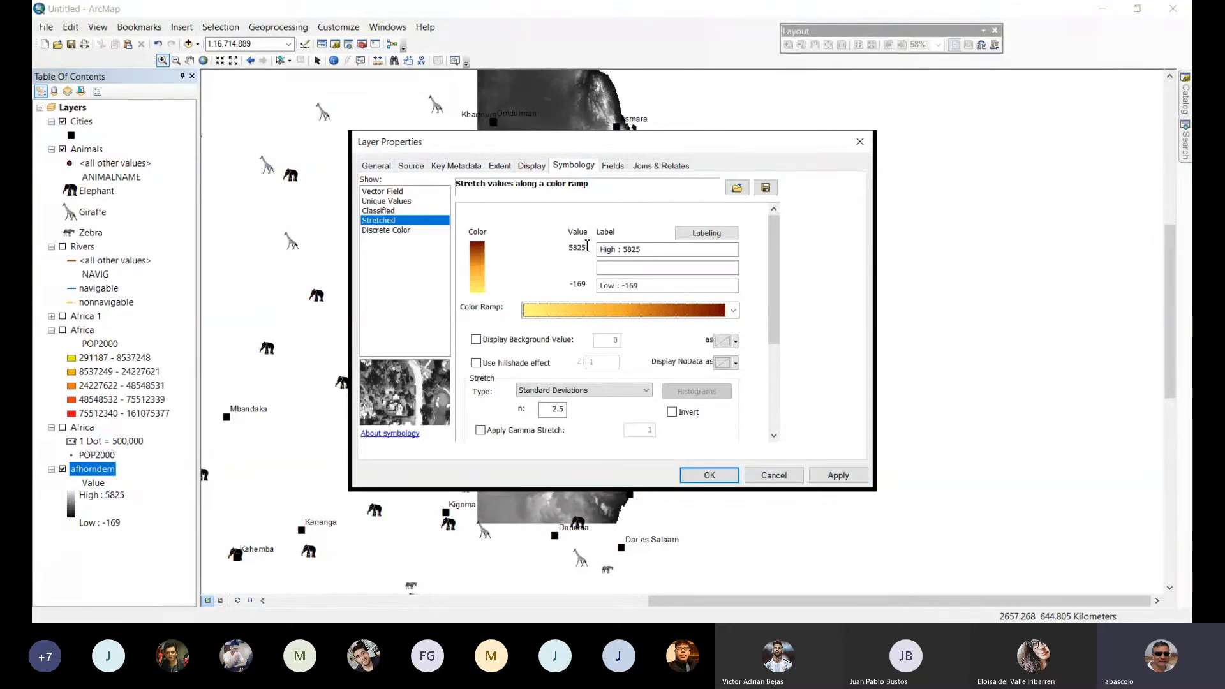
left_click(861, 478)
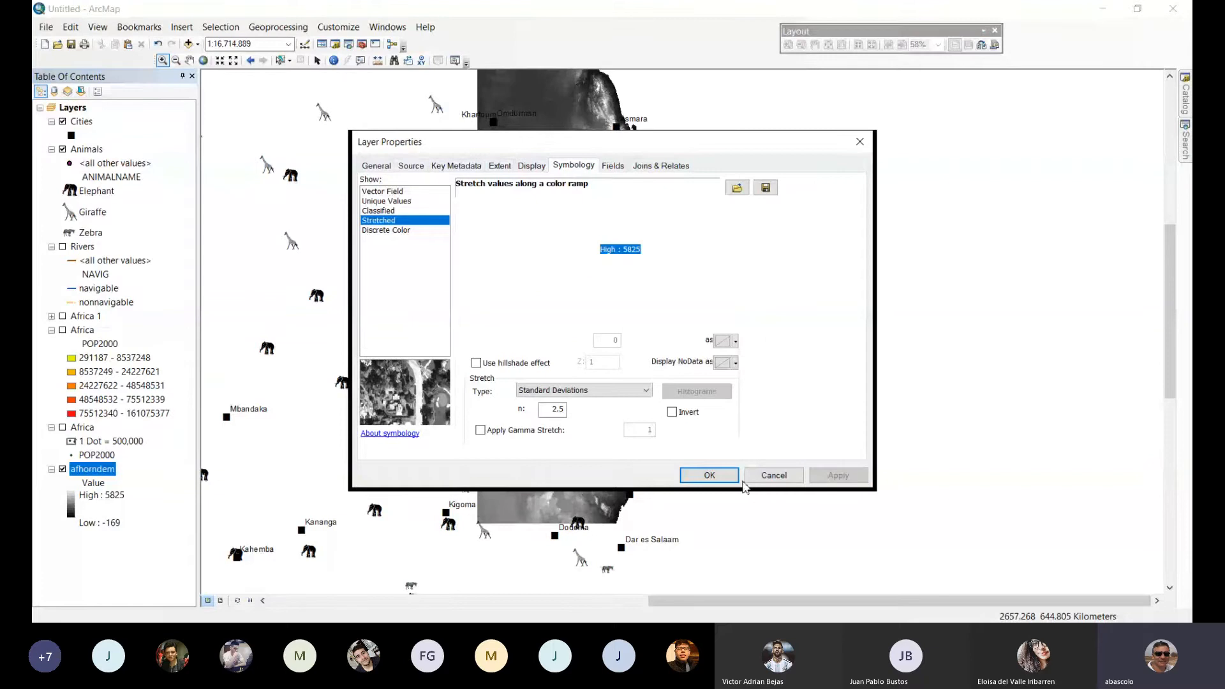
left_click(709, 477)
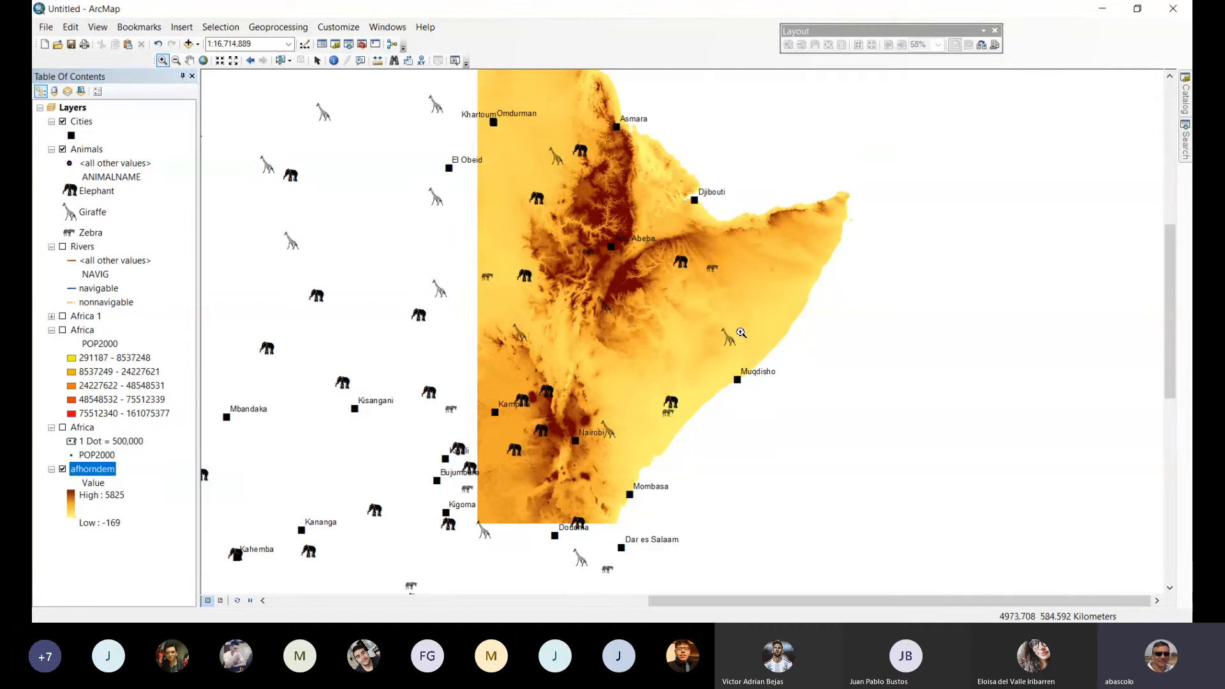
Inspect the recolored raster up close and check which layers Select By Attributes offers, without making a selection.
left_click_drag(768, 367, 490, 136)
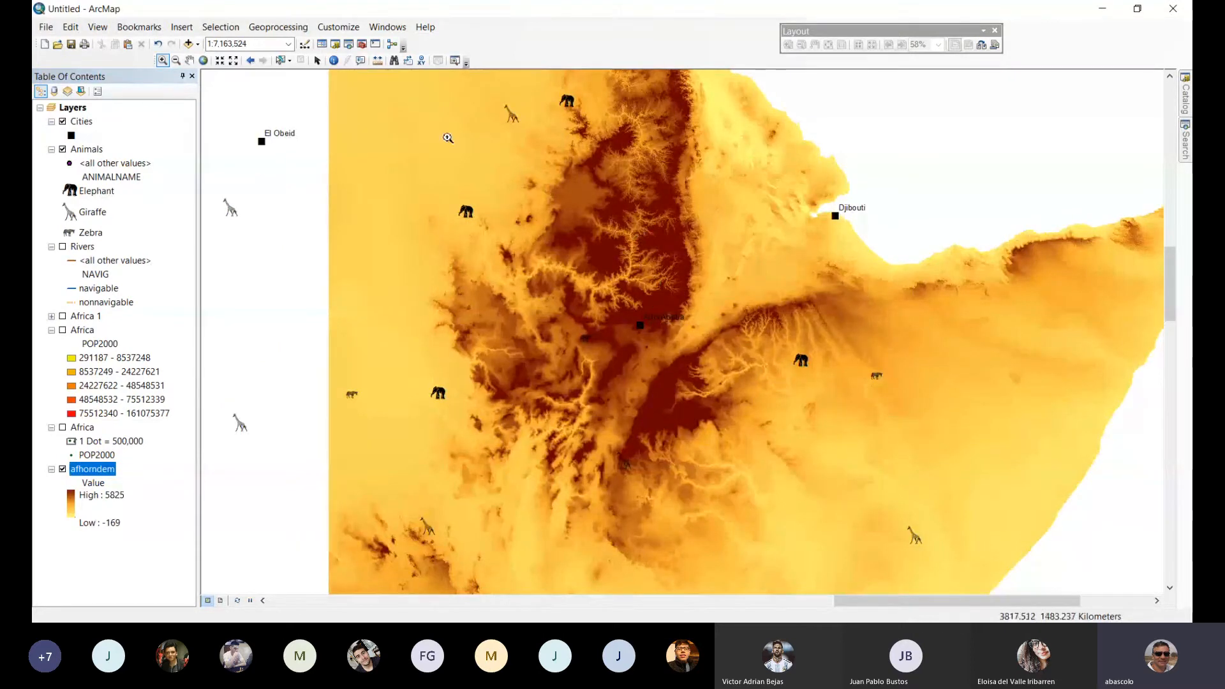
left_click(176, 60)
left_click(780, 375)
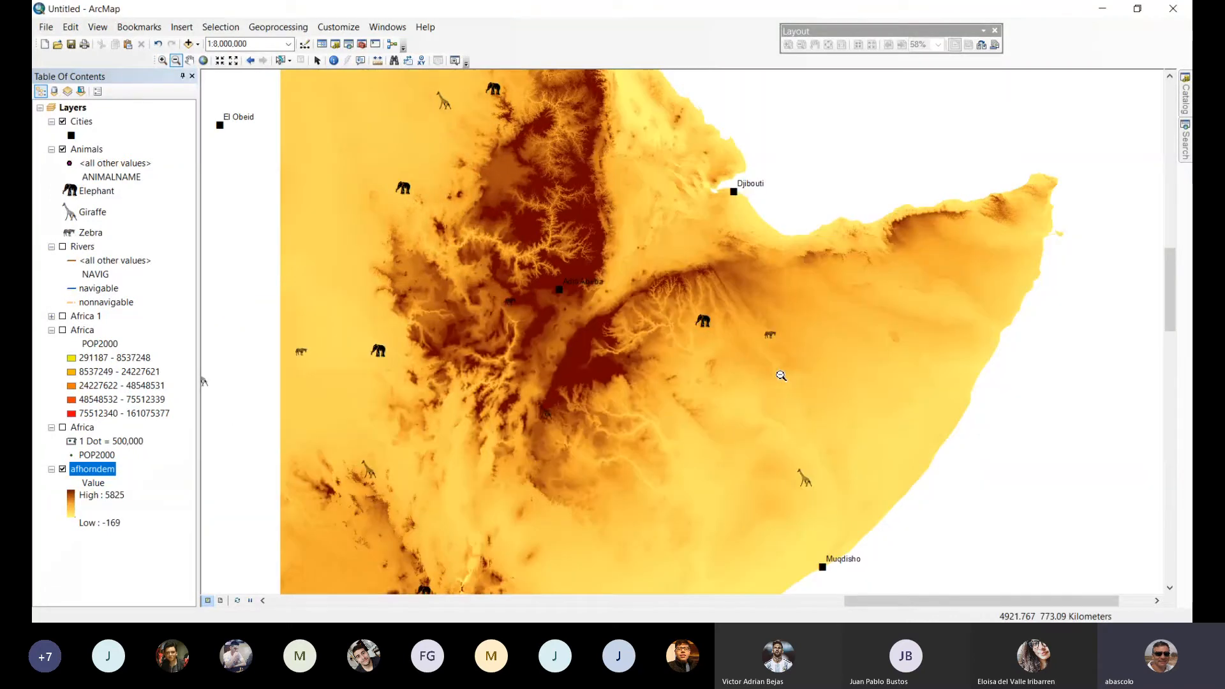
left_click(780, 375)
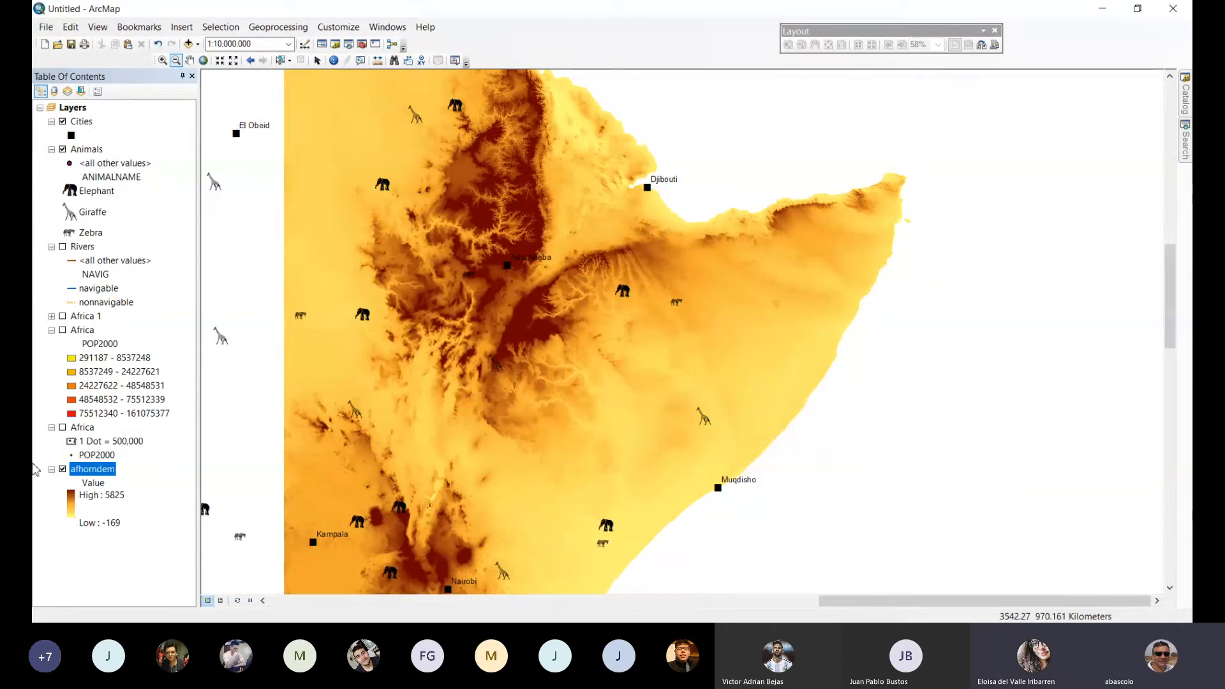
double_click(88, 471)
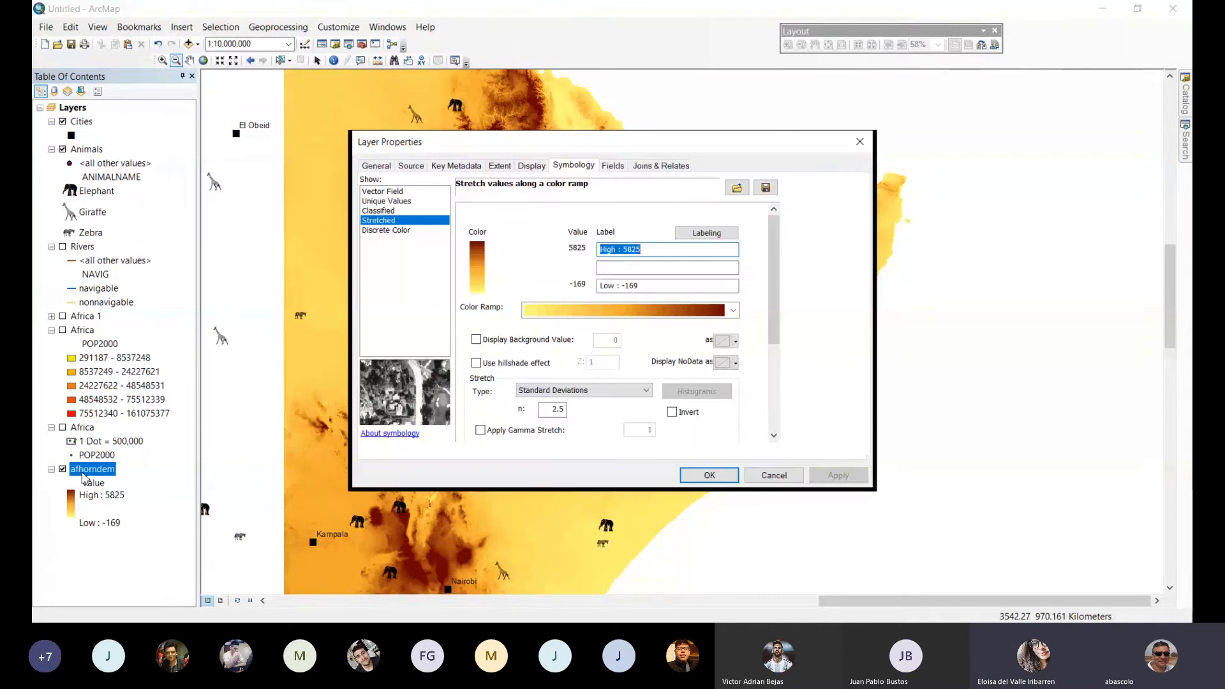
left_click(867, 140)
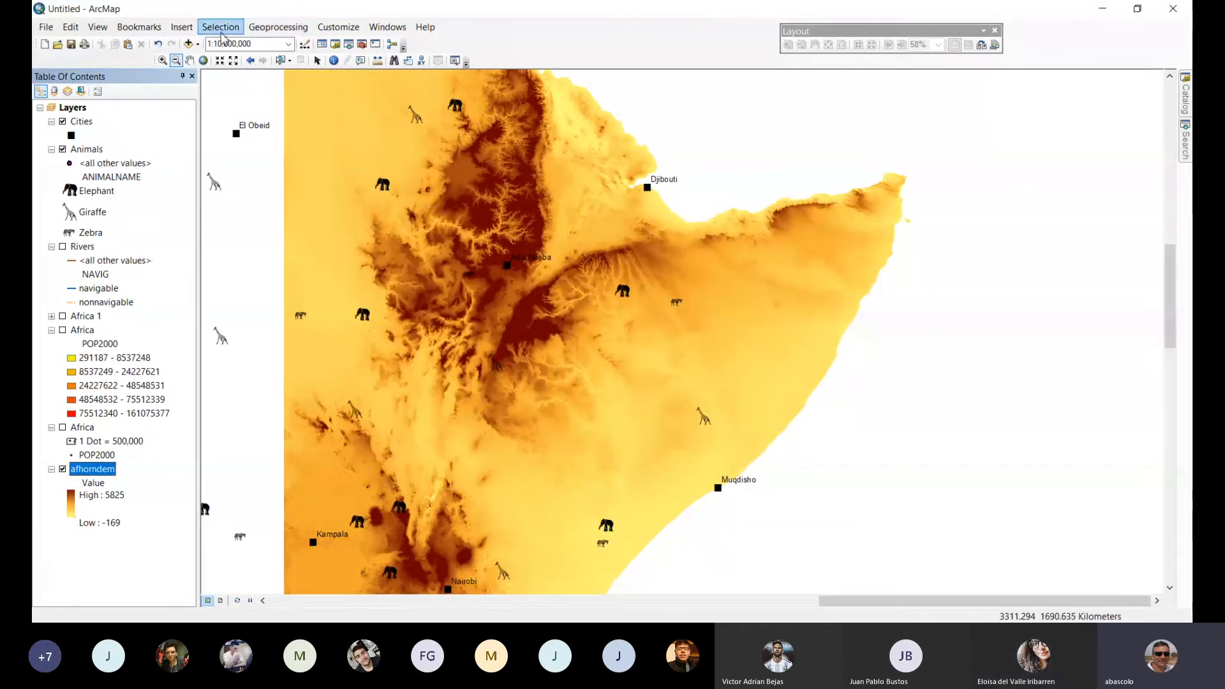
left_click(220, 27)
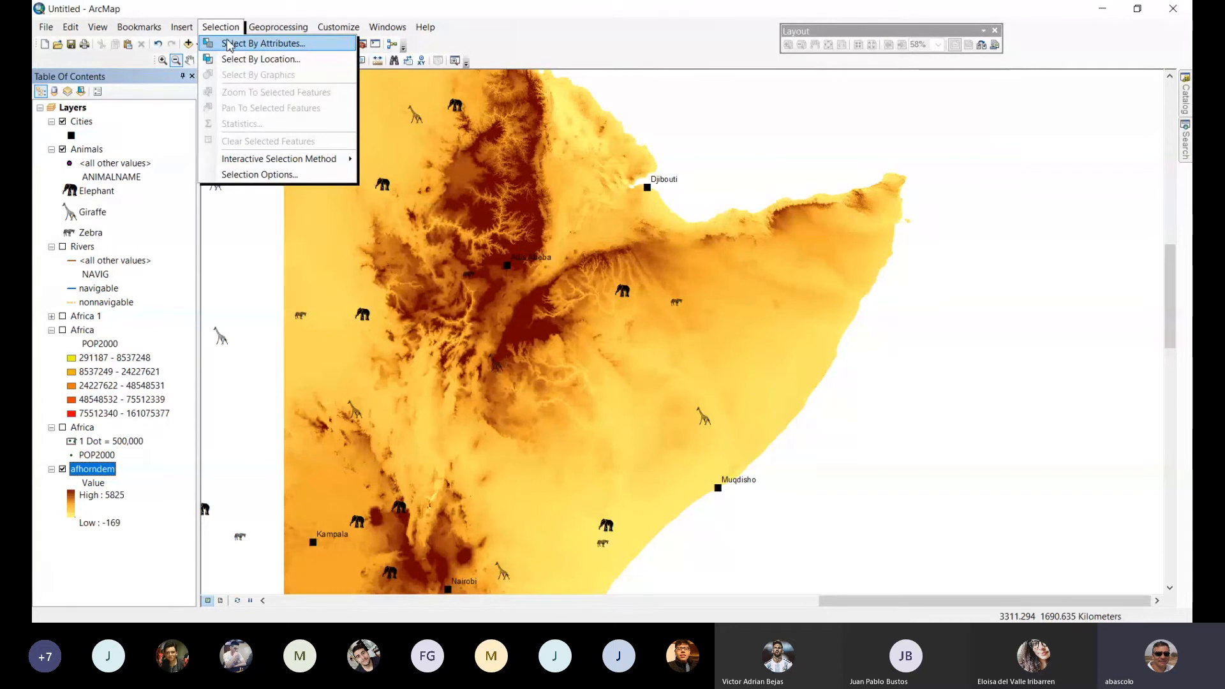
left_click(228, 44)
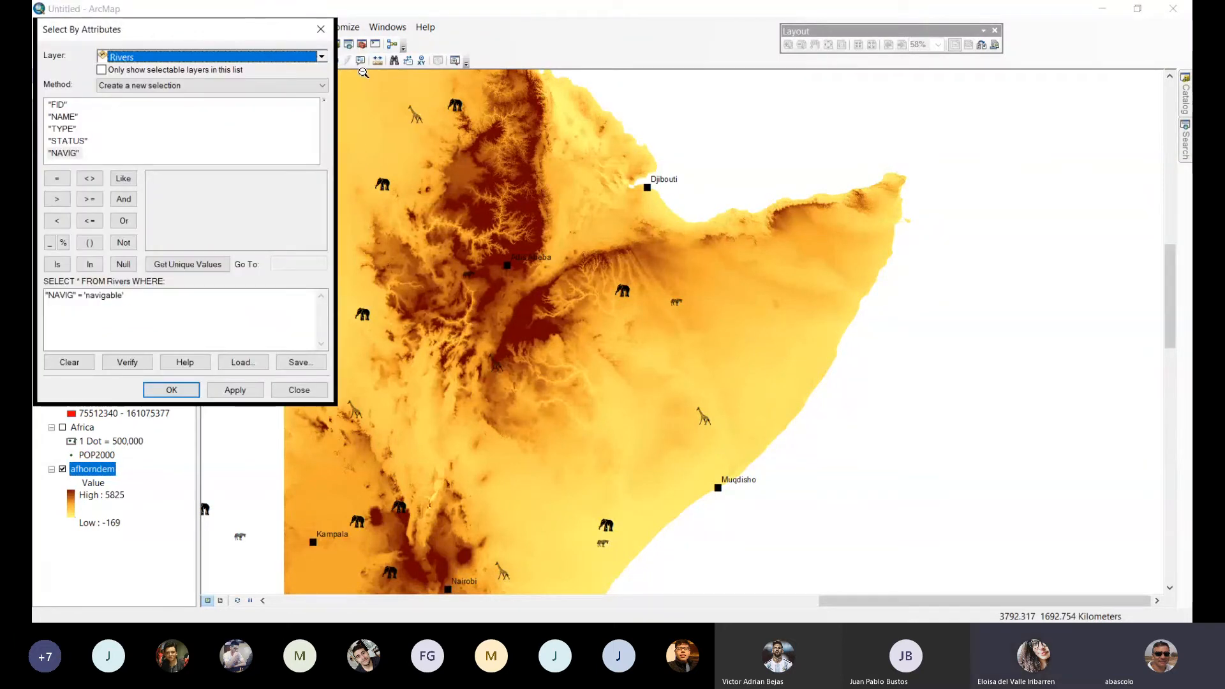
left_click(323, 56)
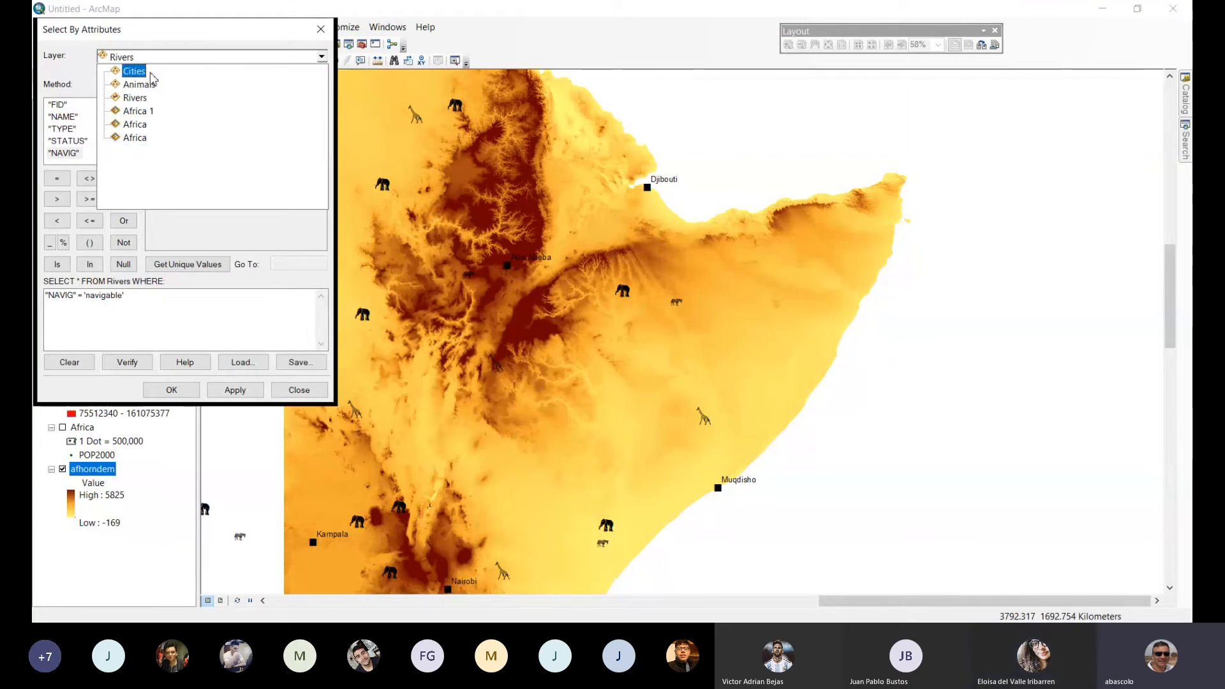
left_click(320, 33)
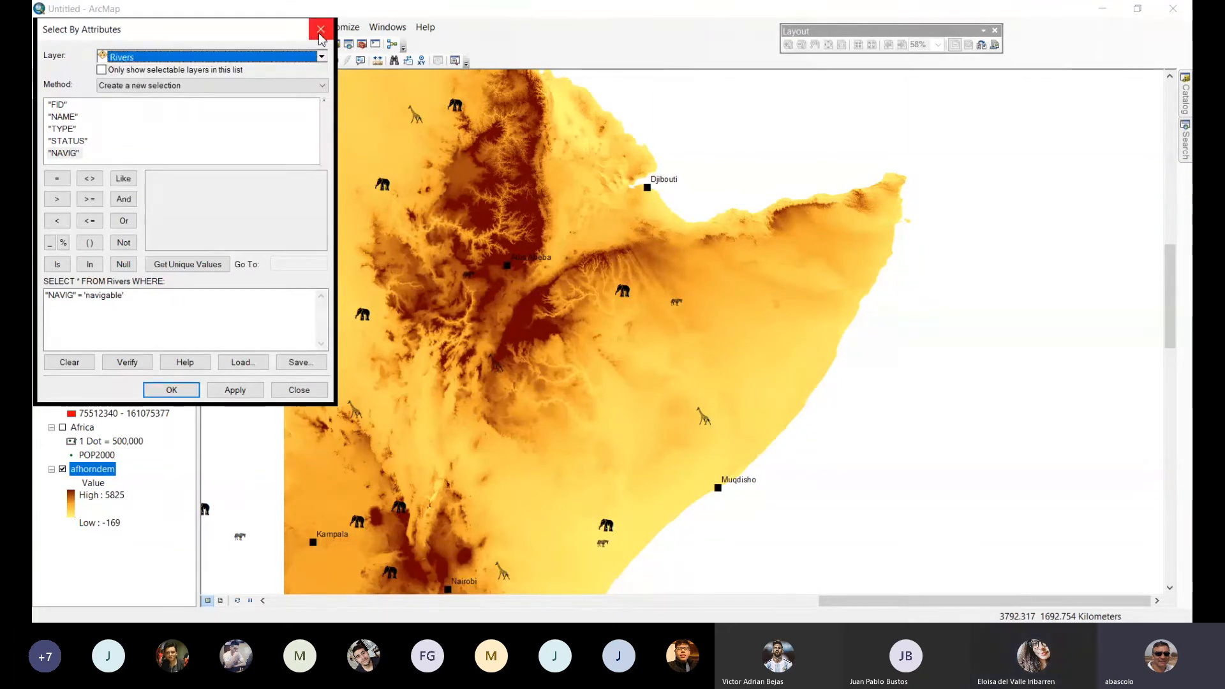
left_click(321, 32)
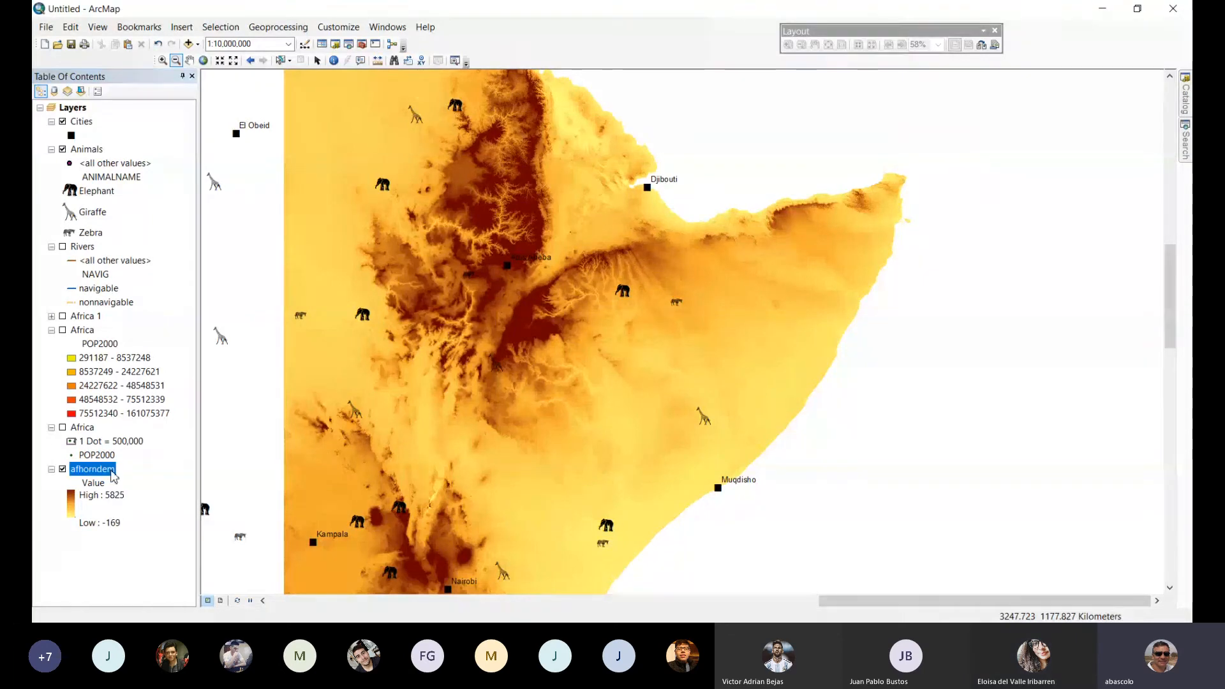
Enable the hillshade effect on the afhorndem raster with a Z factor of 2.
double_click(112, 472)
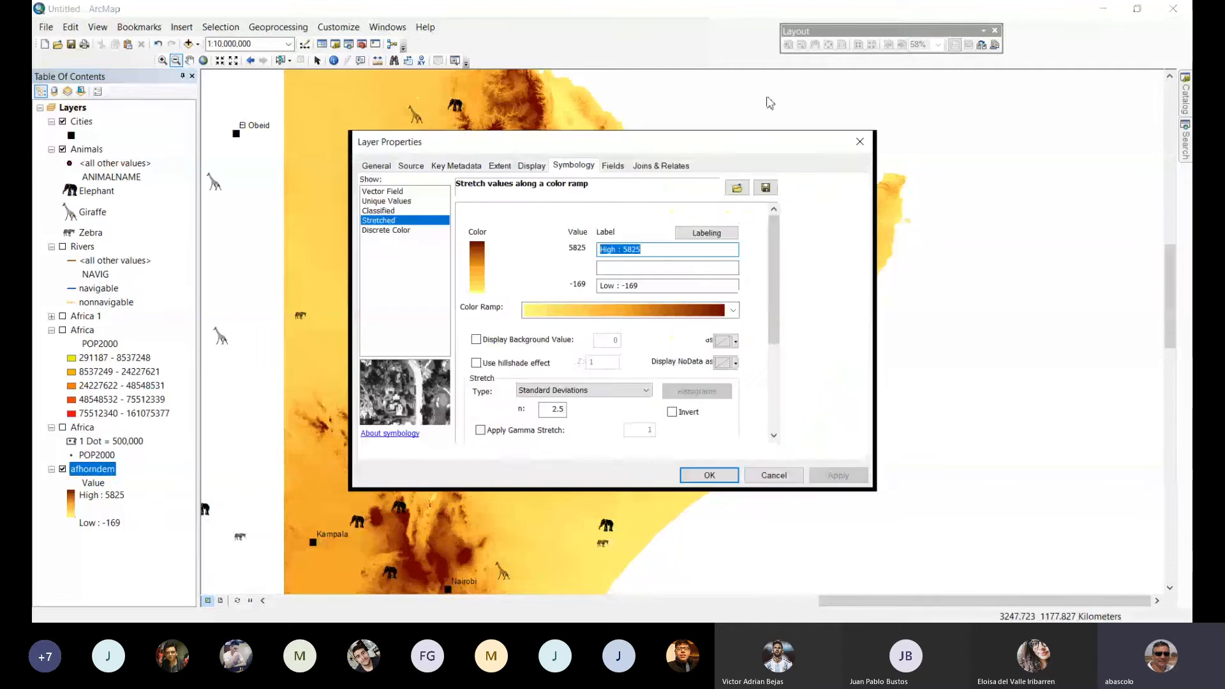
left_click(529, 169)
left_click(577, 168)
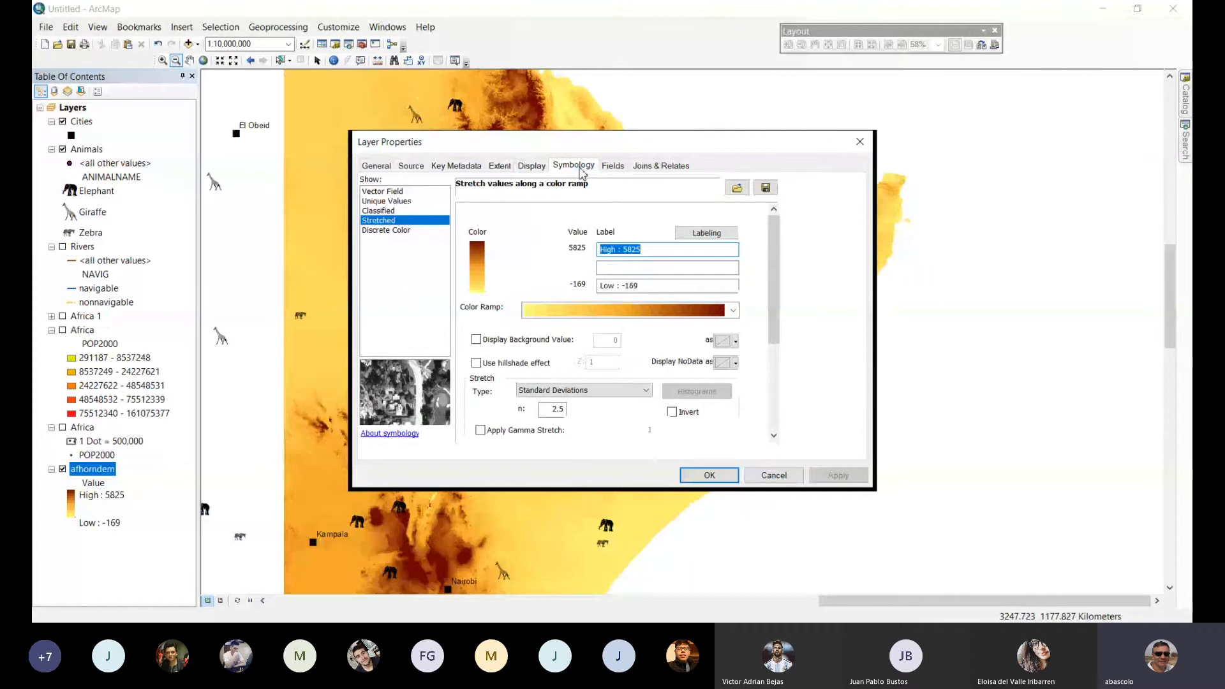
left_click(475, 363)
double_click(603, 362)
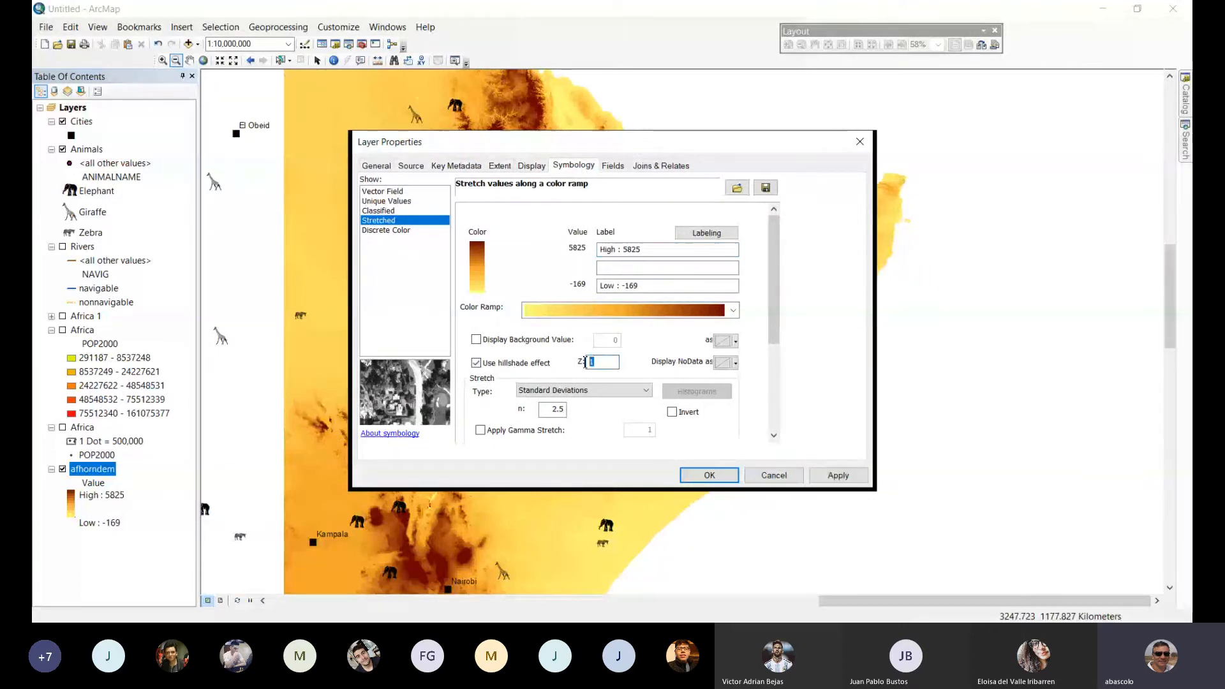
type("2")
left_click(709, 476)
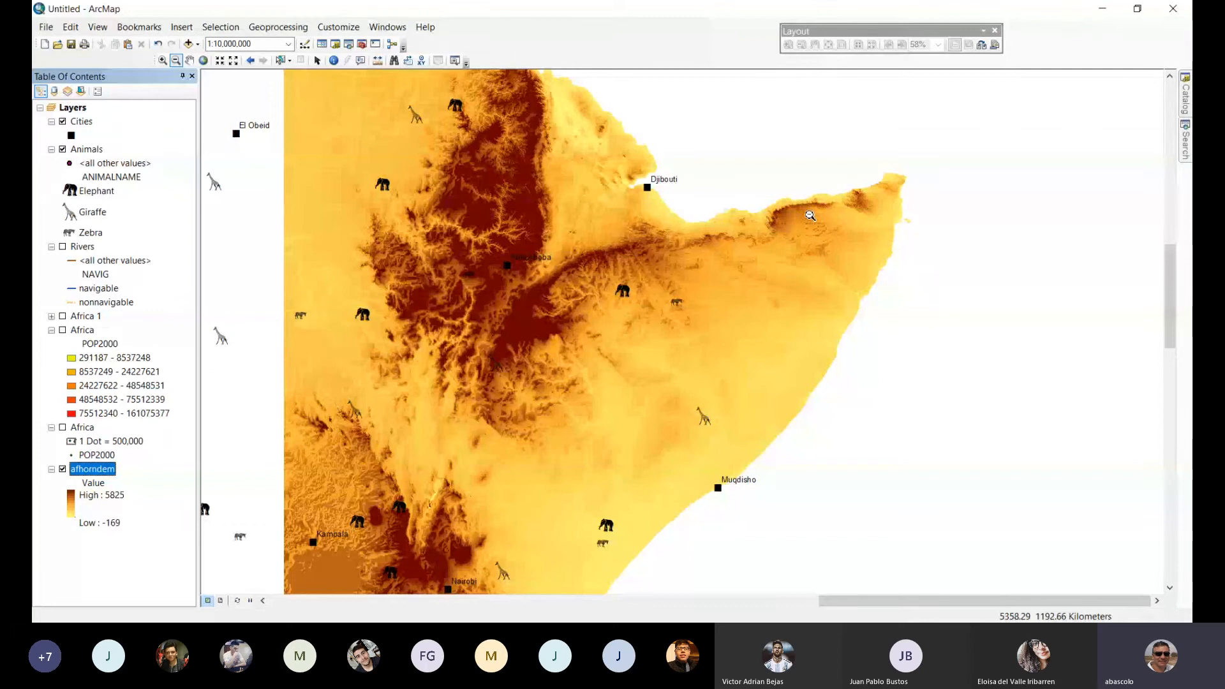
Examine the hillshaded relief in detail around Djibouti and the highlands, ending with the whole Horn of Africa in view.
left_click(163, 60)
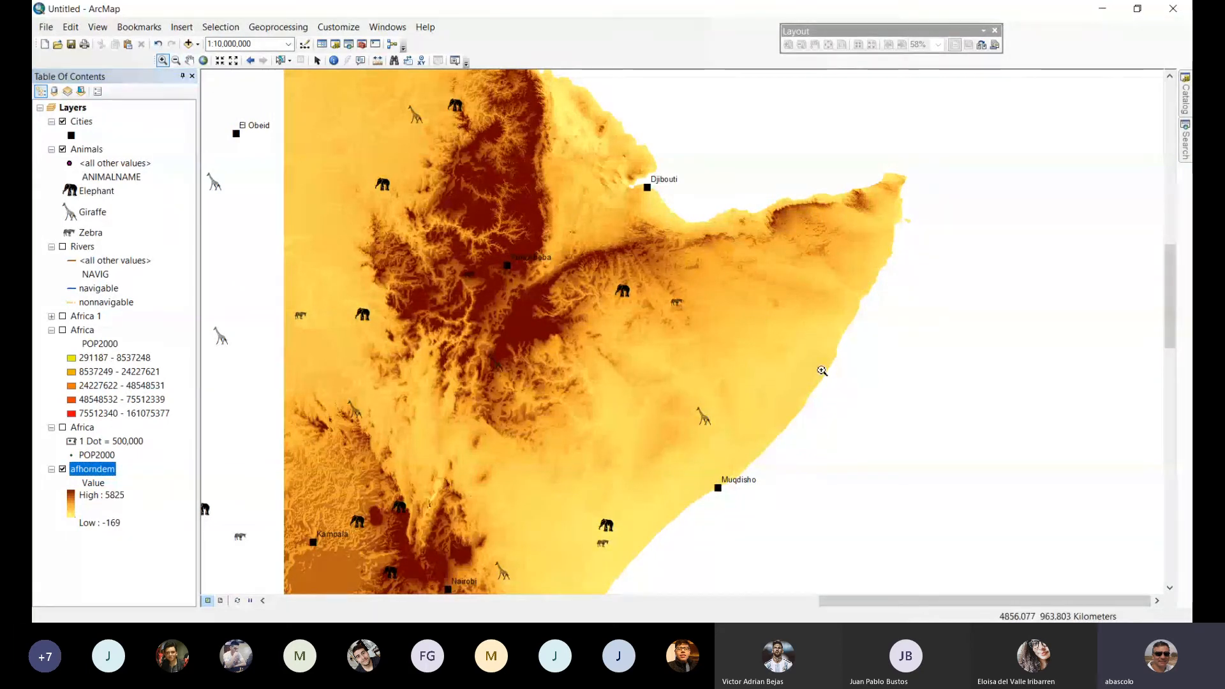
left_click_drag(562, 210, 828, 373)
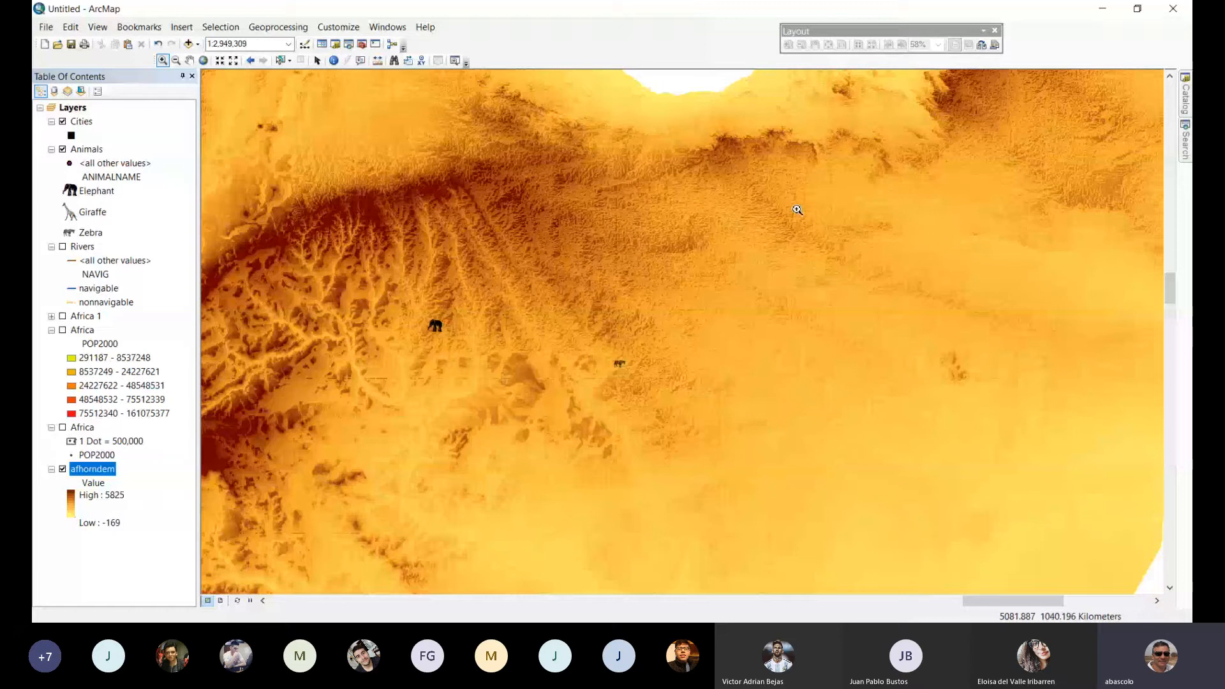
scroll(750, 279, "down", 1)
left_click_drag(799, 202, 658, 378)
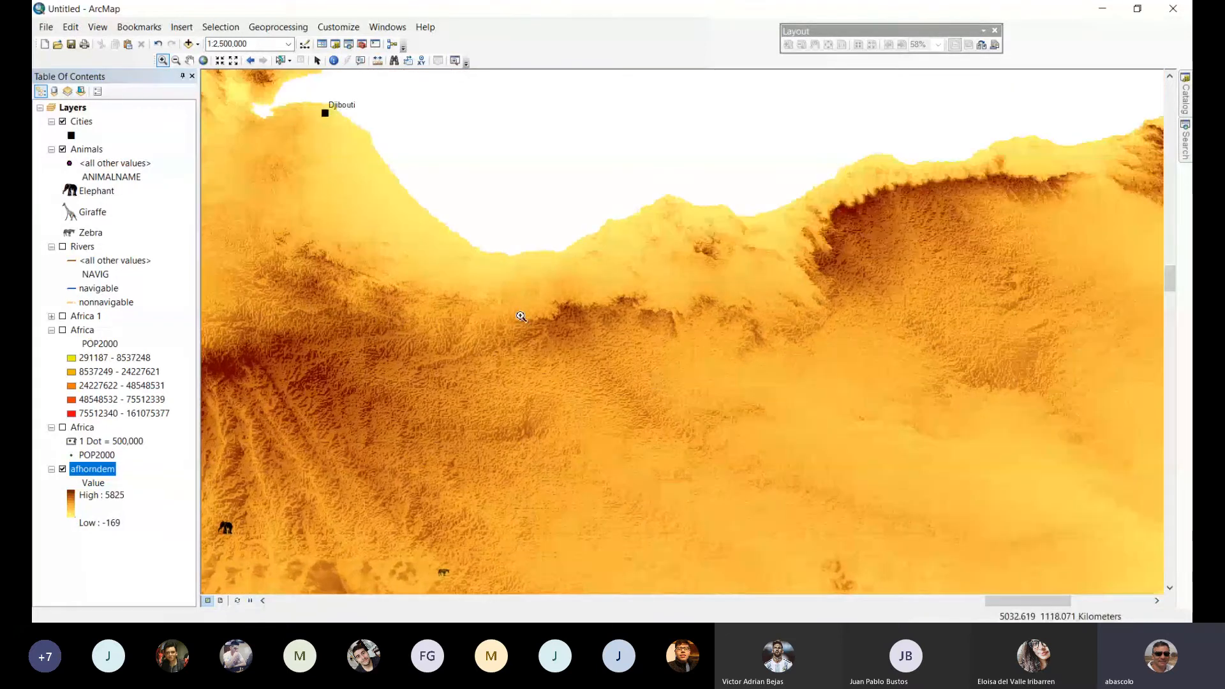
left_click_drag(351, 199, 628, 190)
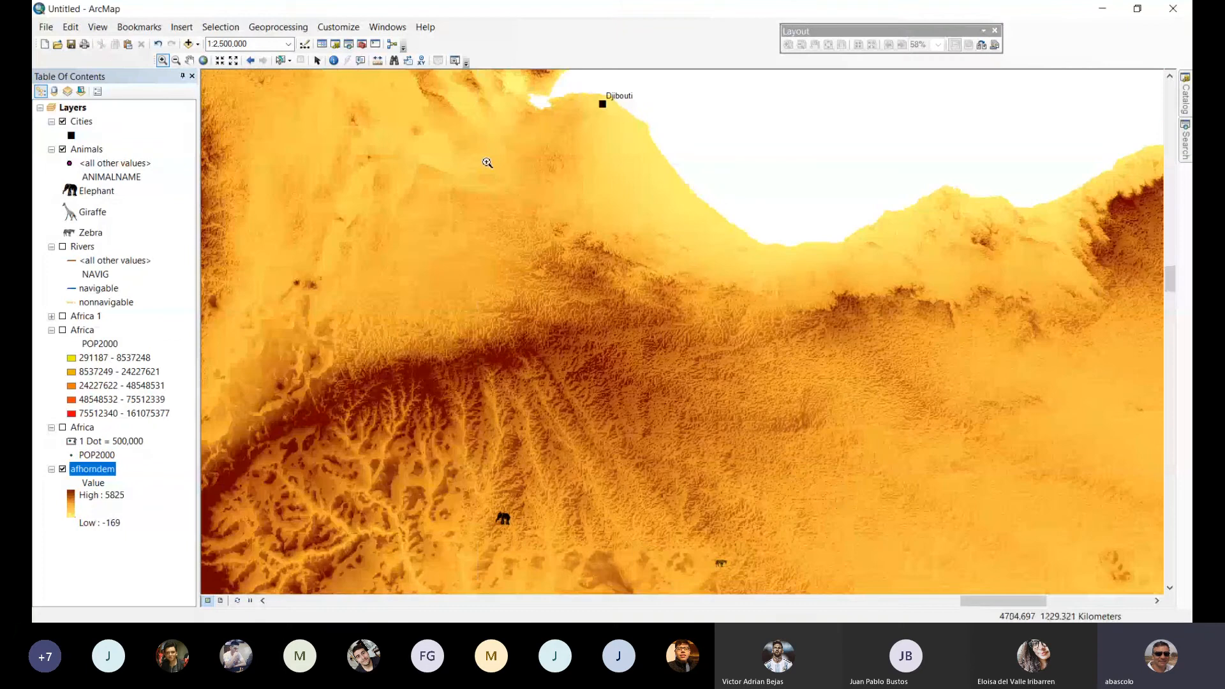
left_click(176, 60)
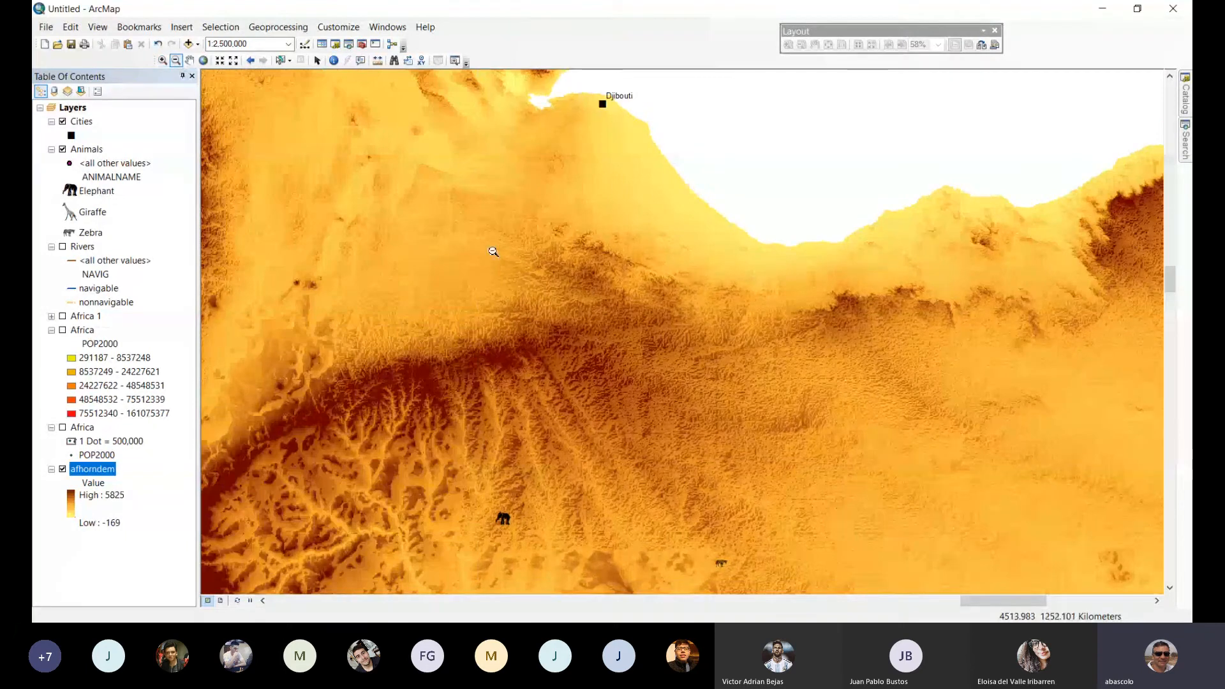
left_click(634, 356)
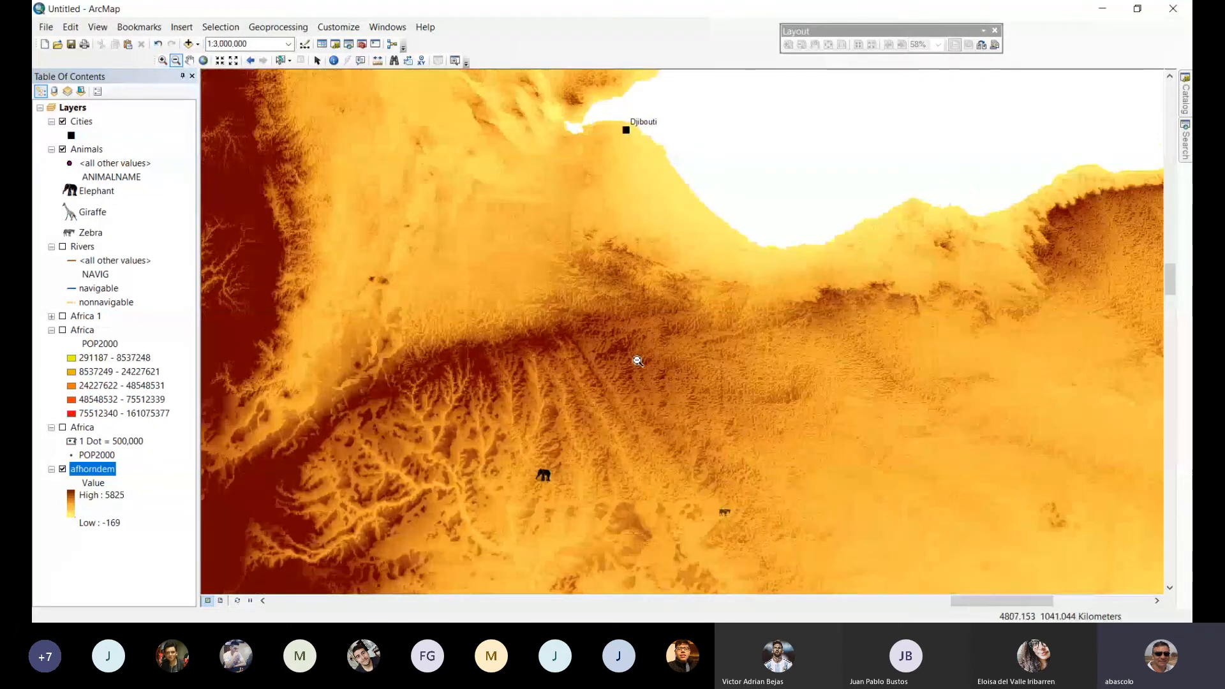
left_click(638, 362)
left_click(638, 361)
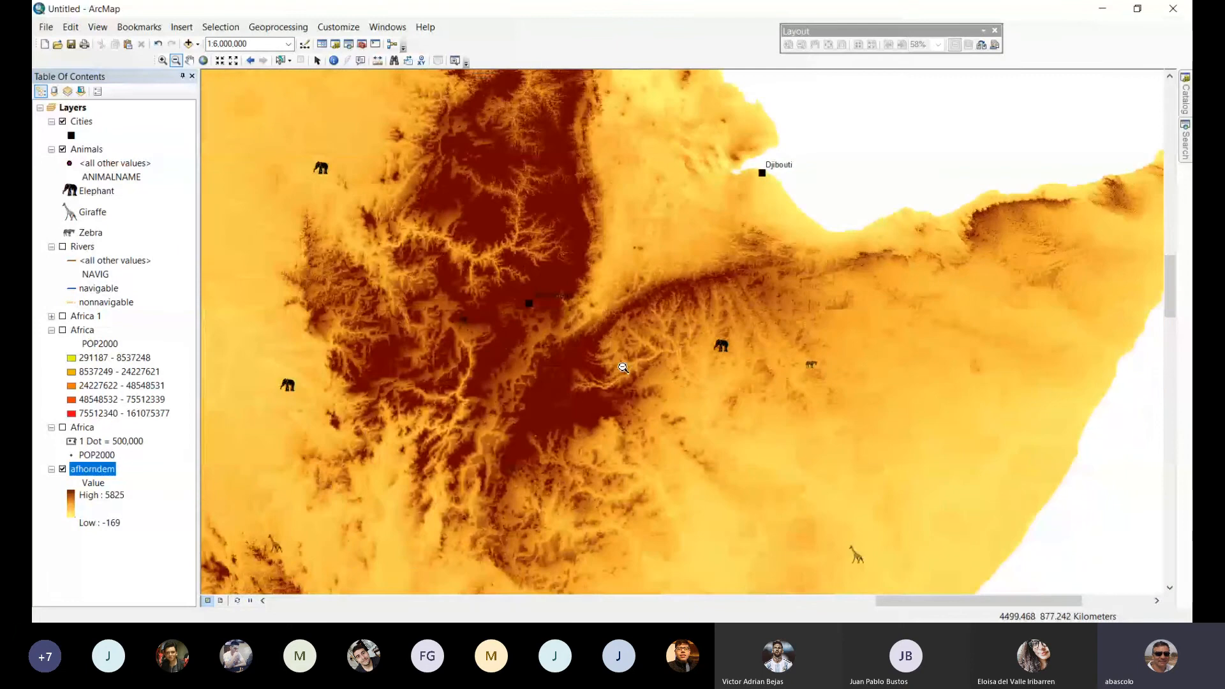
left_click(608, 302)
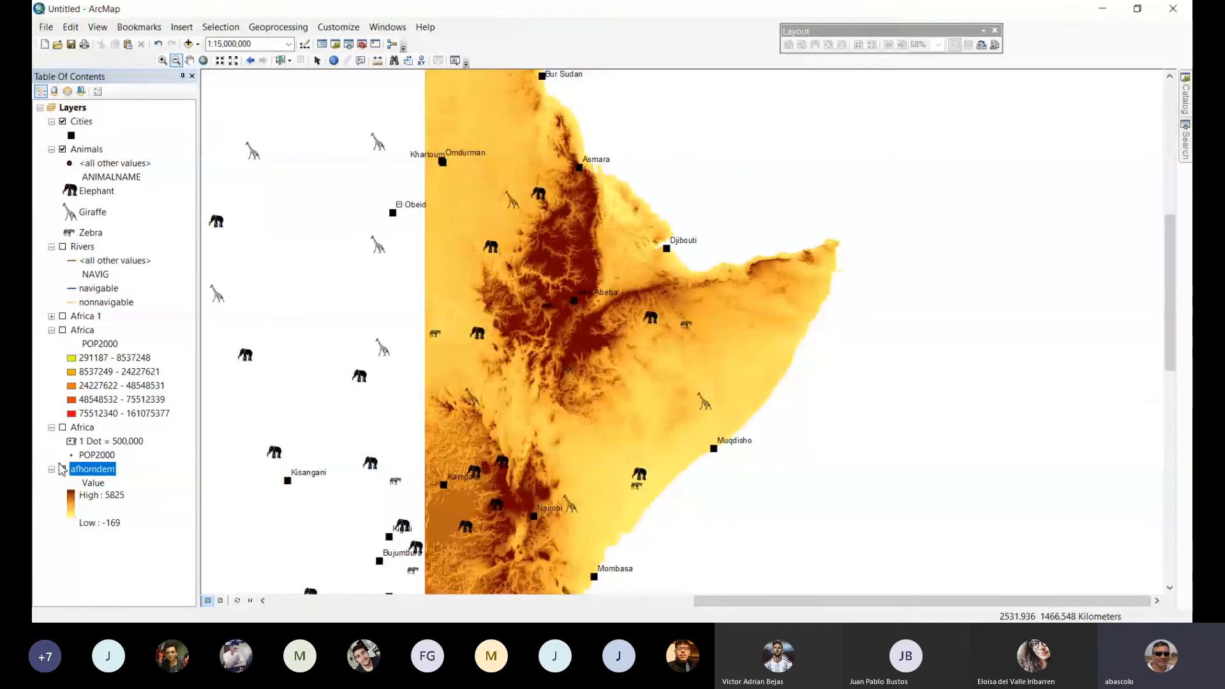
Symbolize the afhorndem raster as five Natural Breaks (Jenks) classes with the dark green-yellow-red color ramp.
double_click(95, 472)
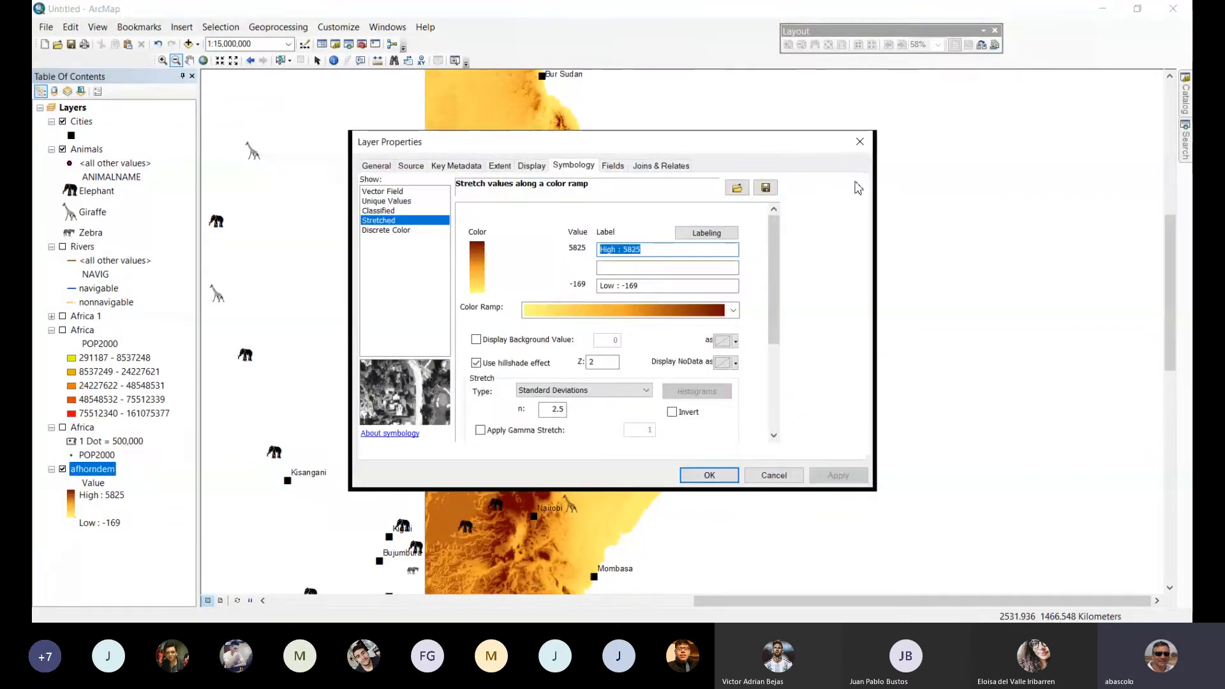
left_click(379, 211)
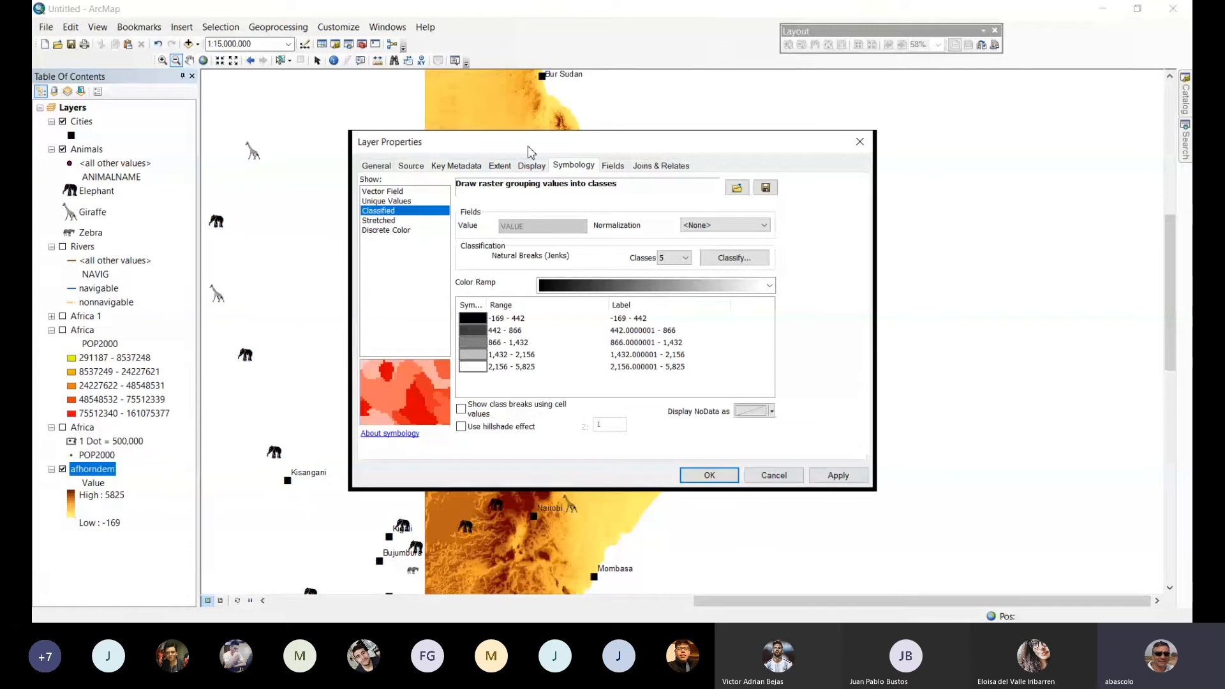
left_click_drag(528, 152, 480, 115)
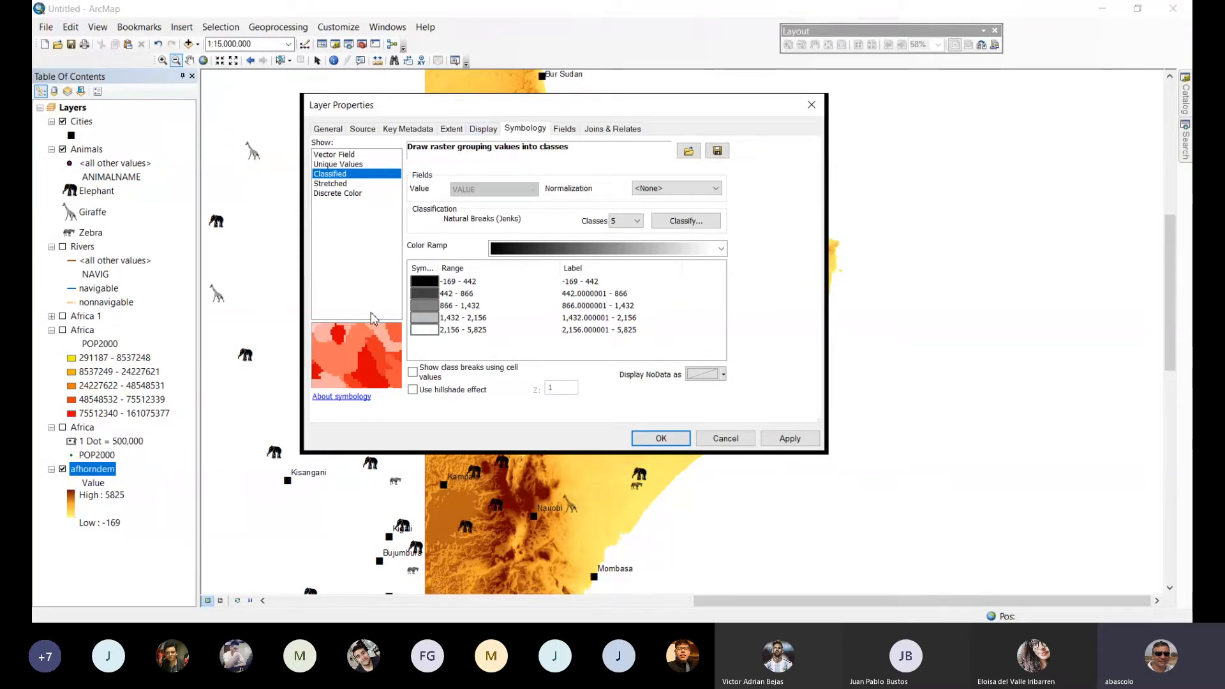
left_click(725, 252)
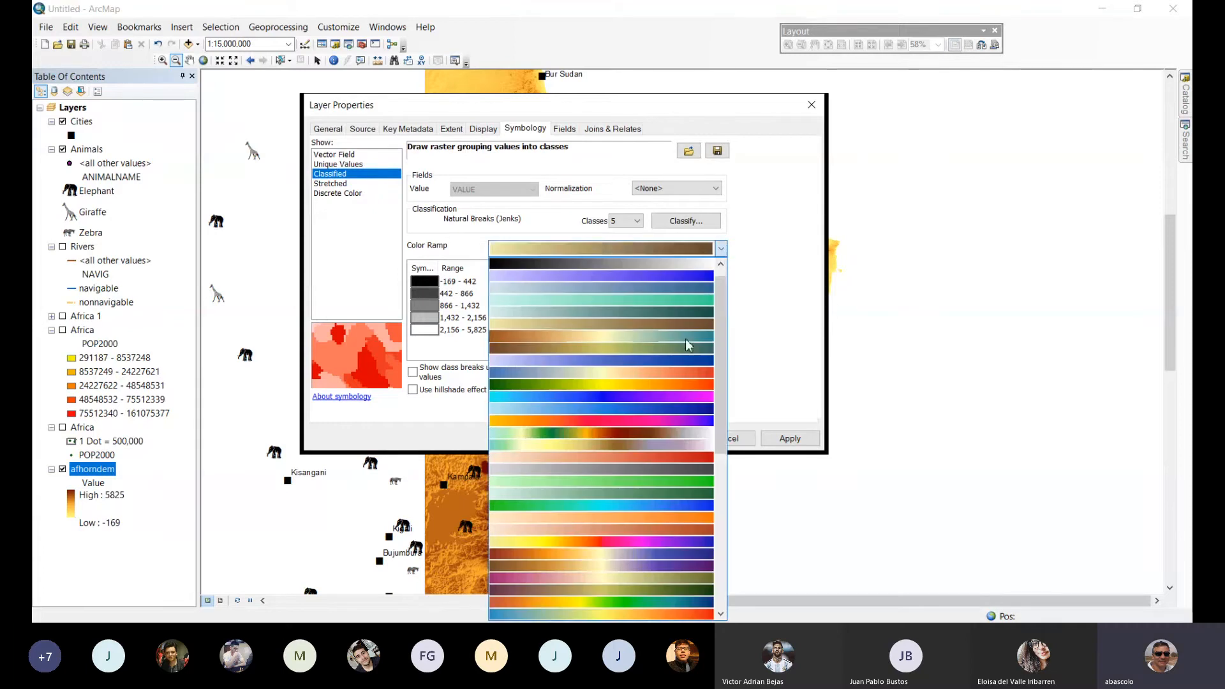
left_click(682, 386)
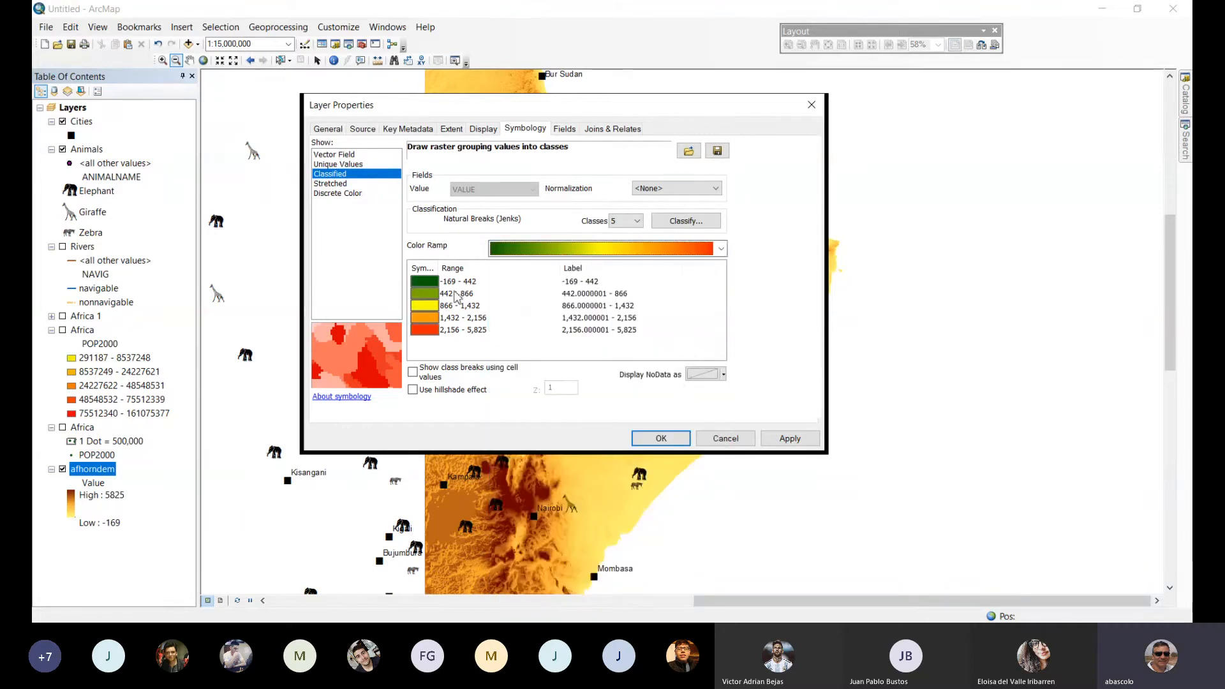
left_click(784, 439)
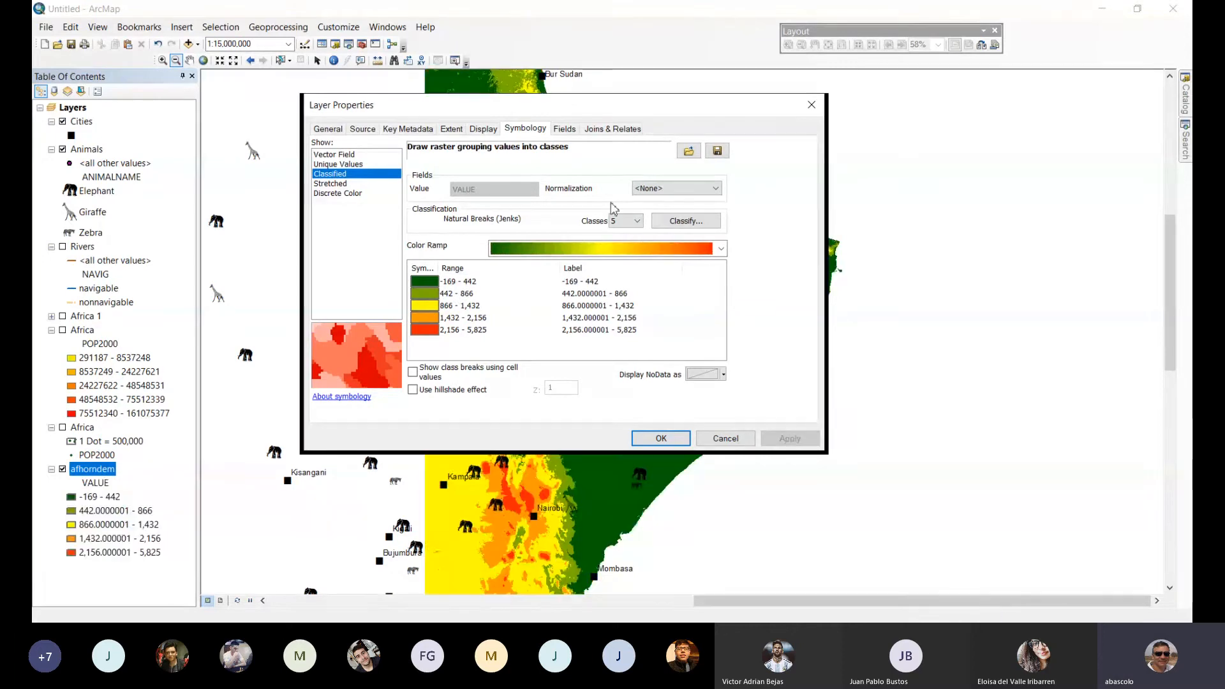
left_click(661, 439)
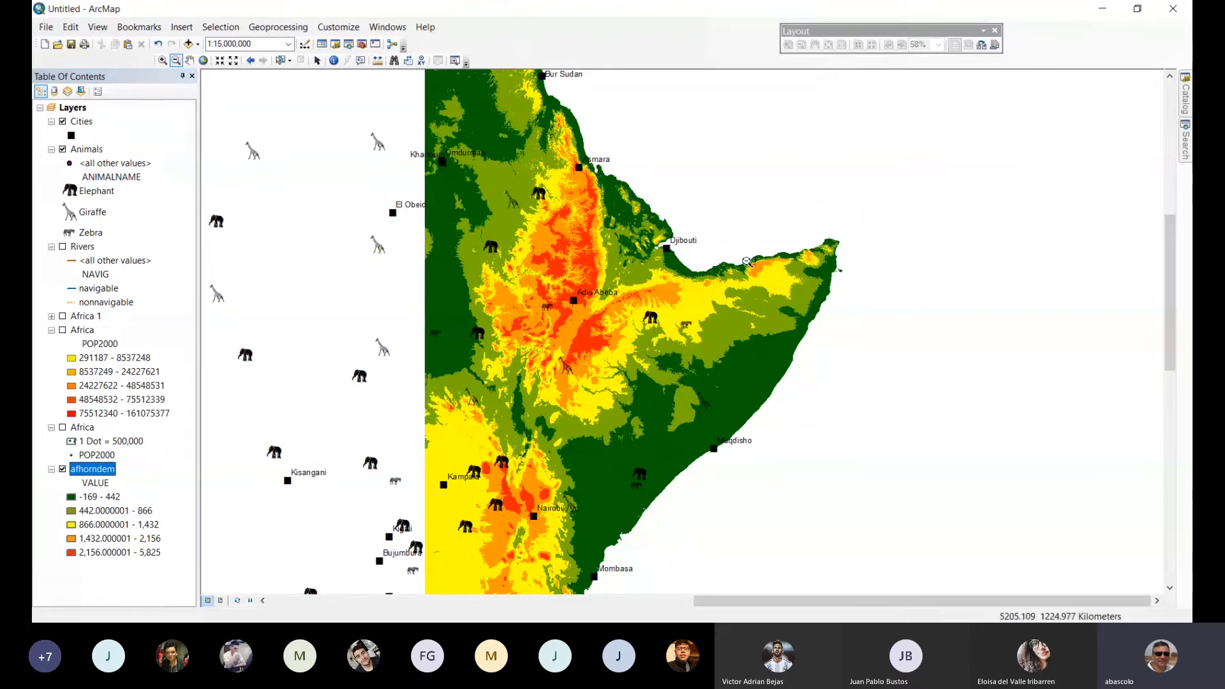
left_click(99, 498)
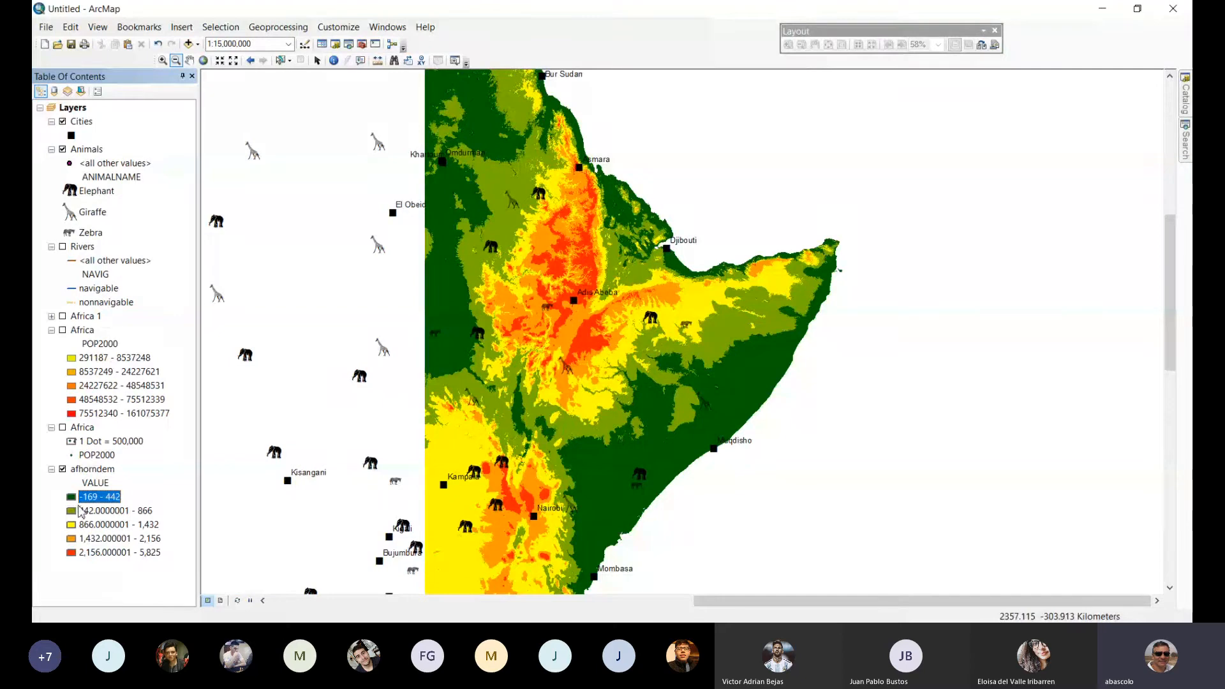
left_click(83, 471)
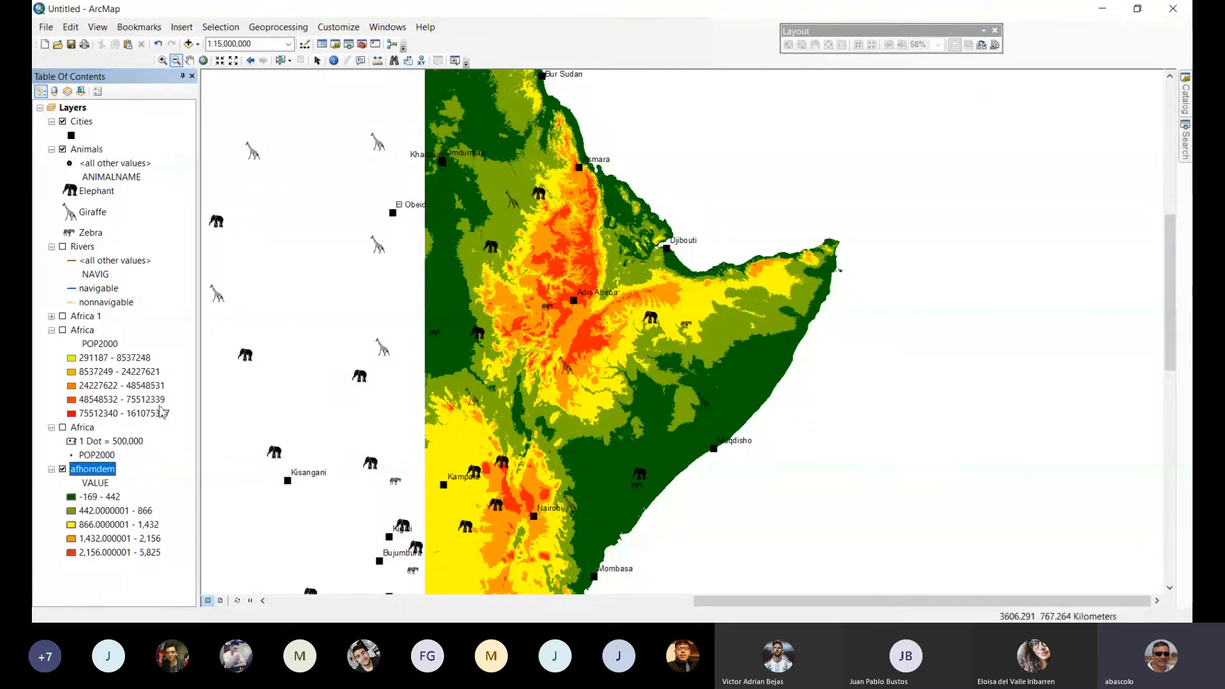
left_click(95, 472)
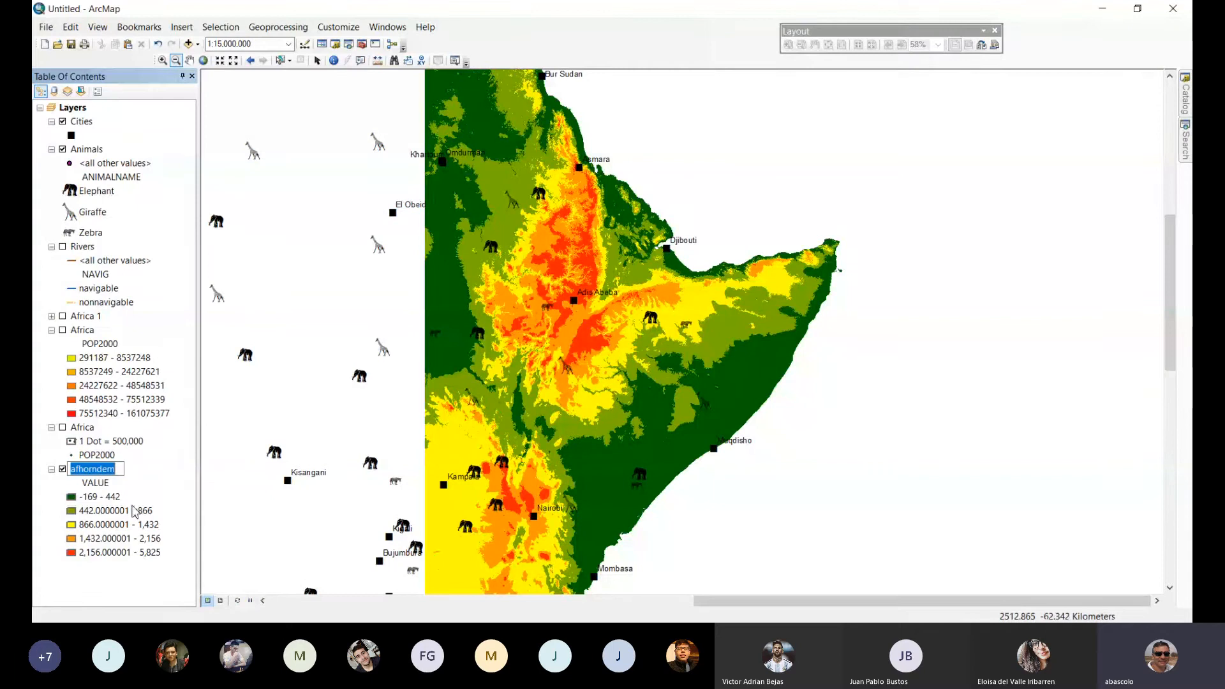
left_click(144, 467)
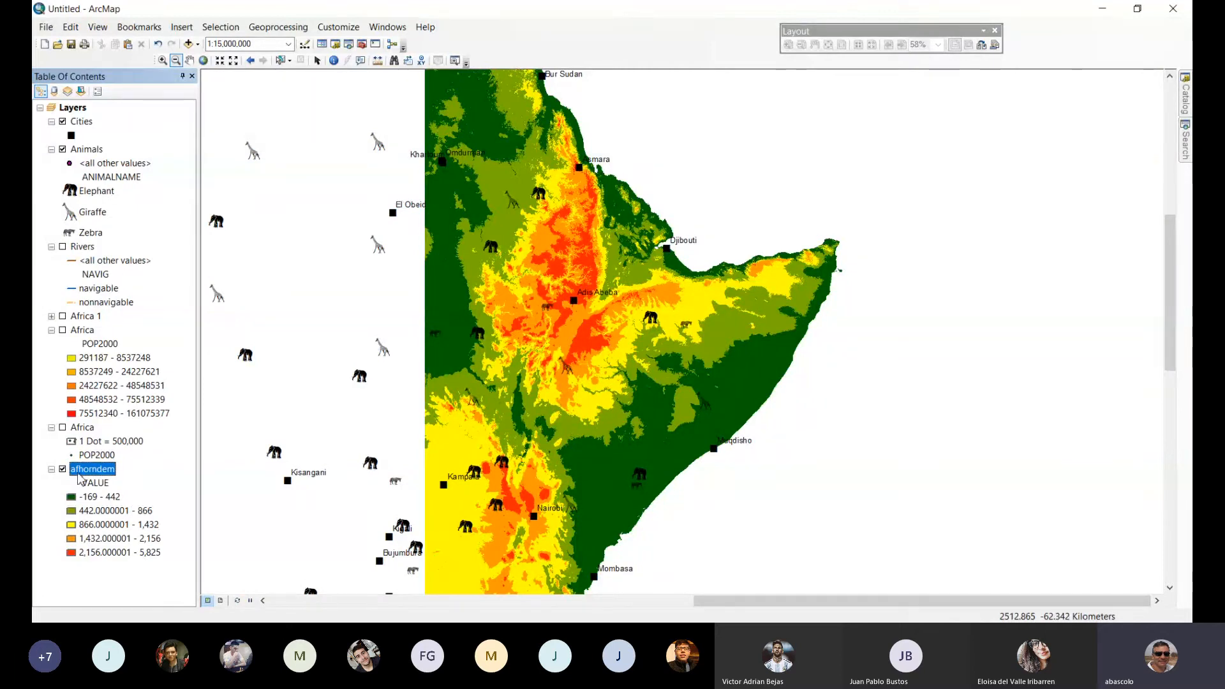
Recolor the afhorndem classes with the yellow-red-magenta-blue ramp, making the -169 - 442 class red and the 866 - 1,432 class dark brown.
double_click(80, 475)
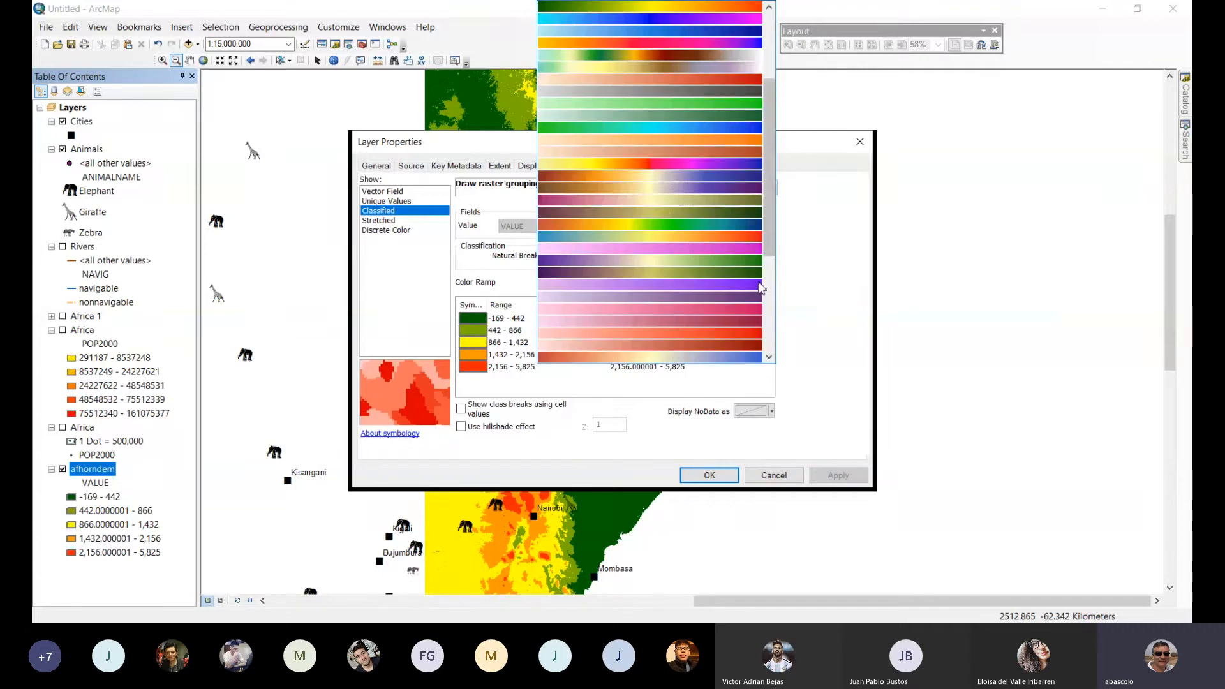
left_click(673, 164)
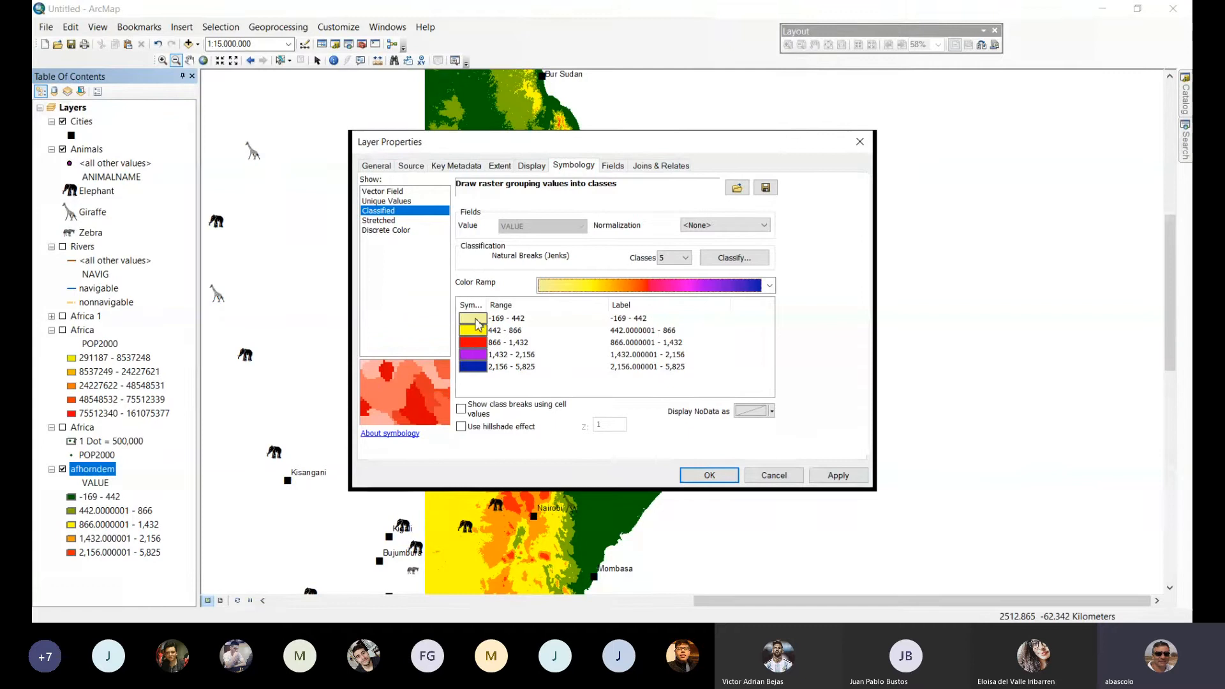
left_click(472, 319)
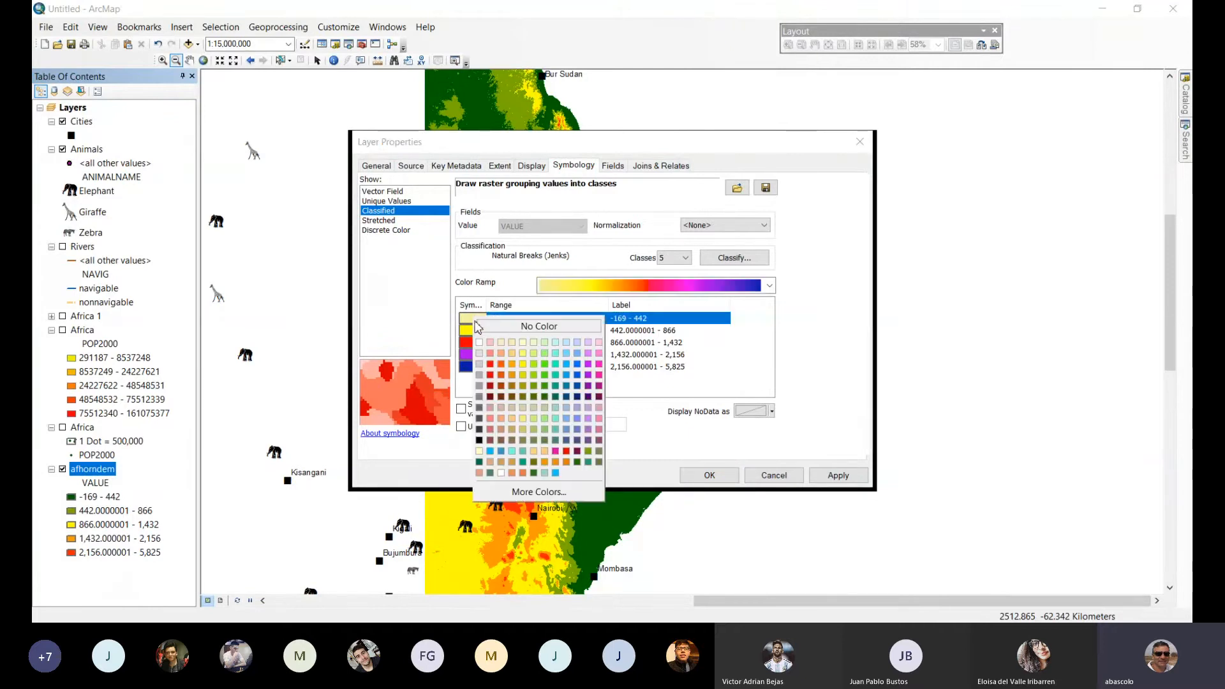
left_click(490, 364)
left_click(474, 345)
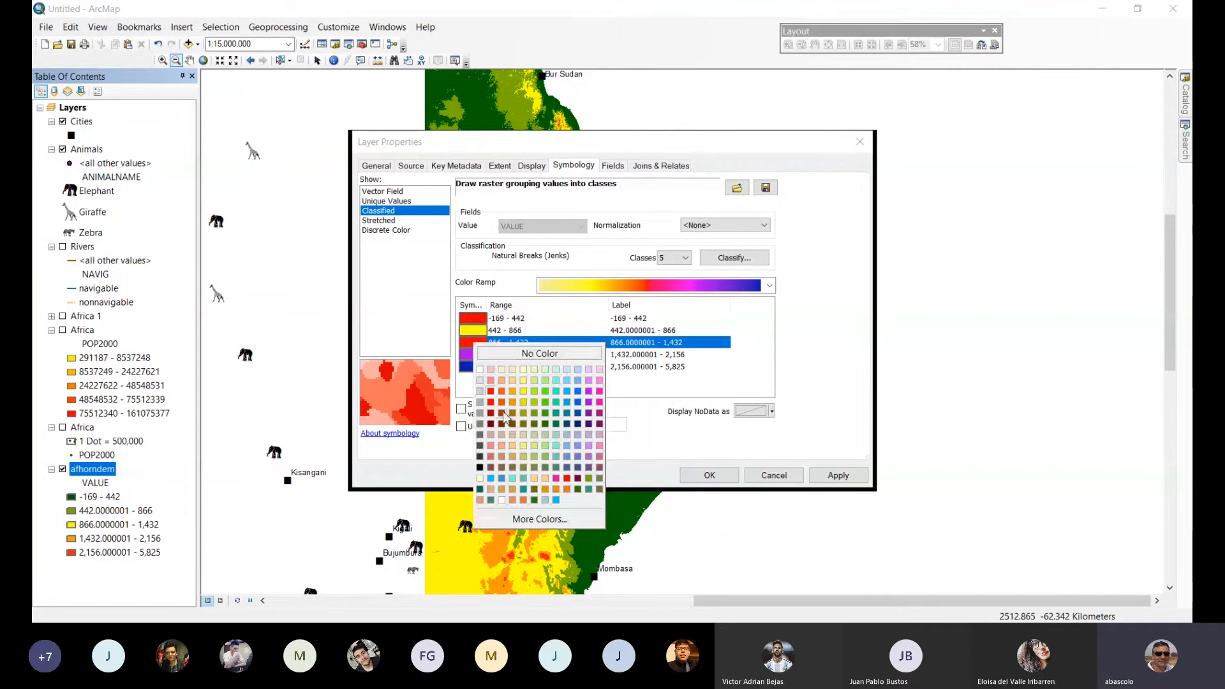
left_click(512, 427)
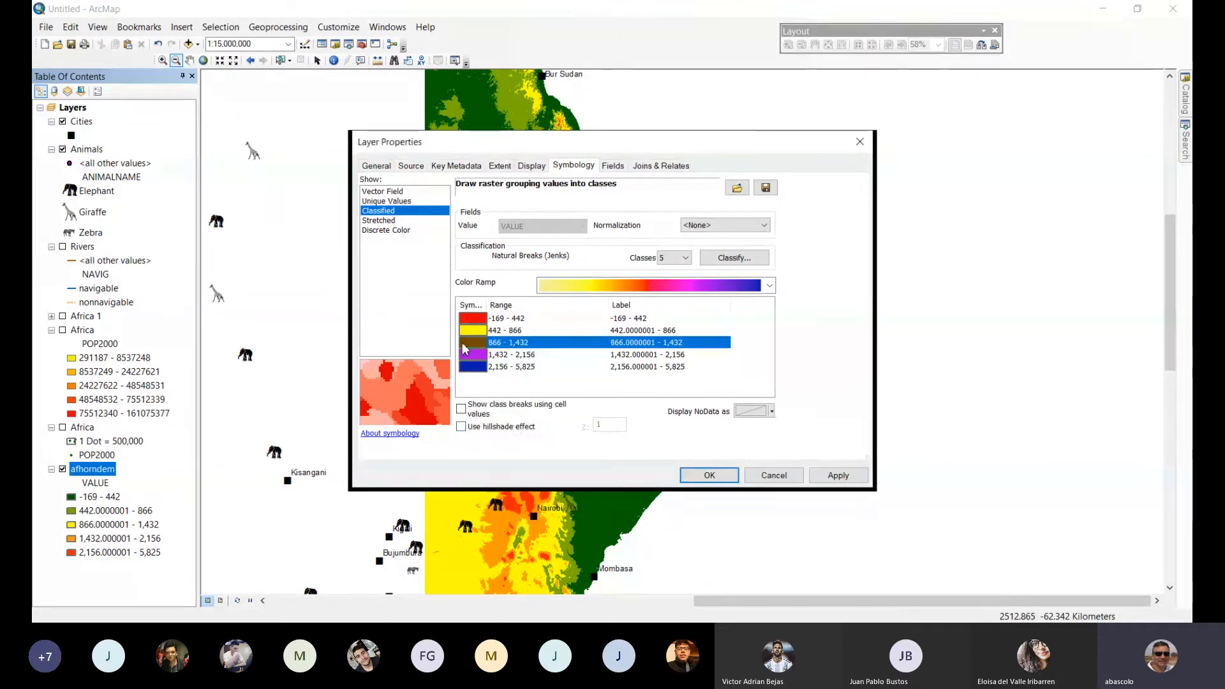
left_click(836, 478)
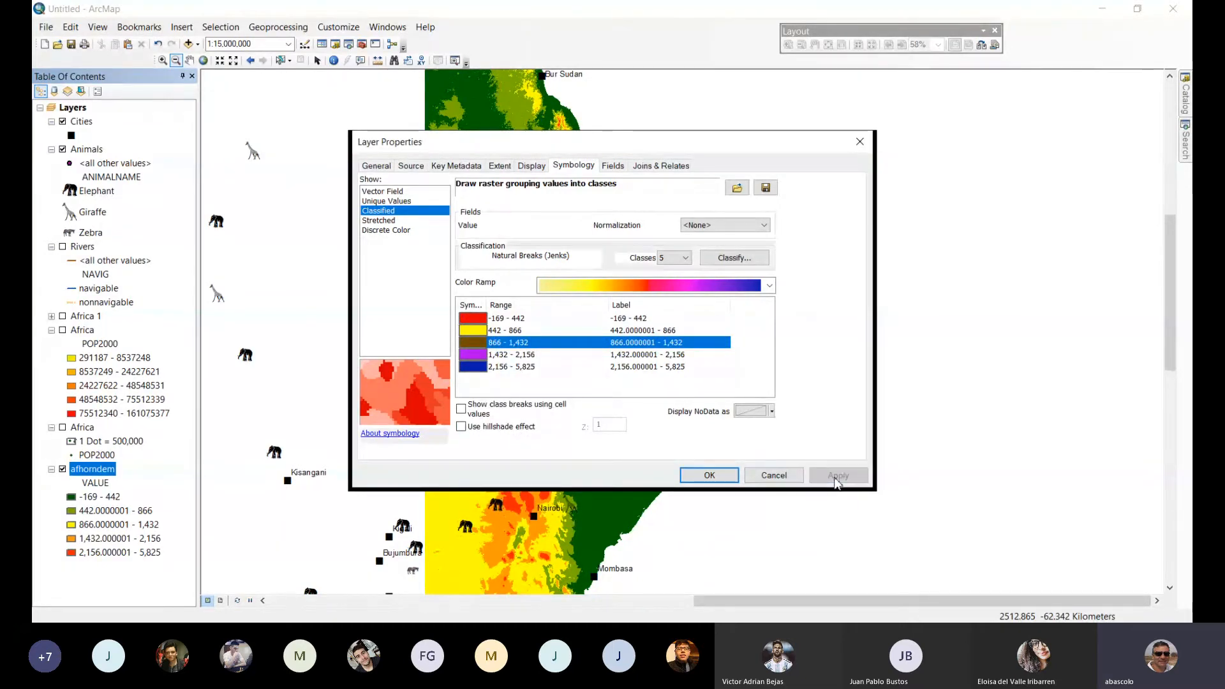
left_click(712, 476)
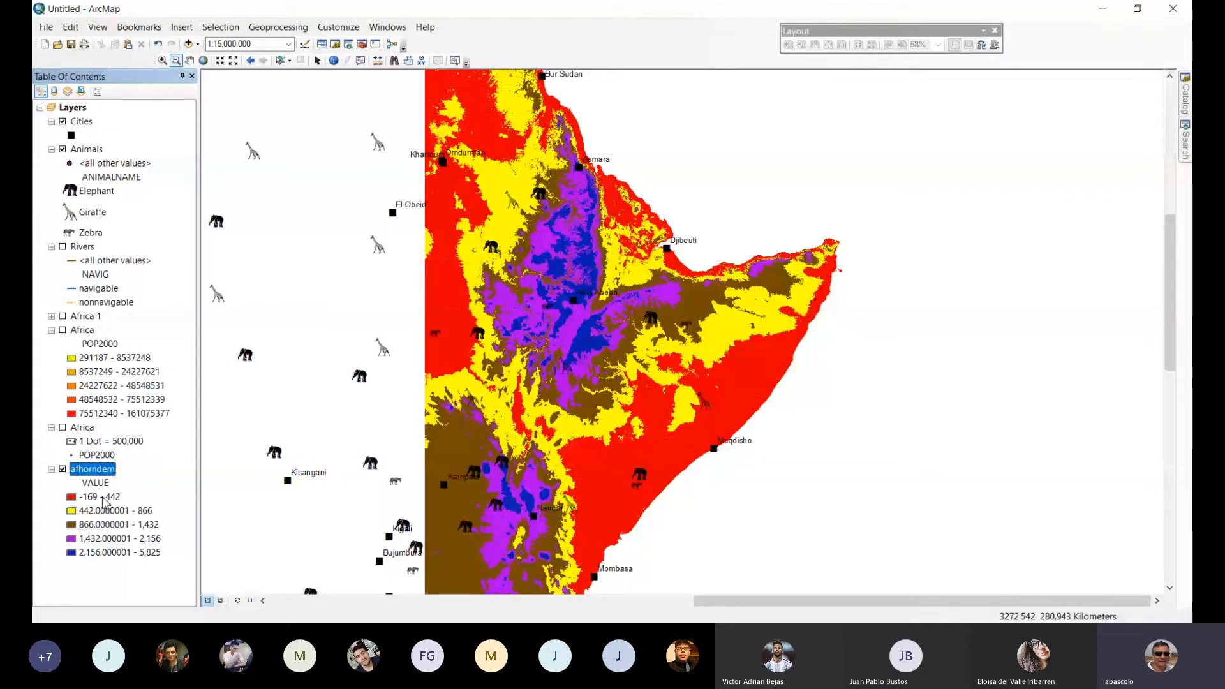
Go through the elevation classes in the afhorndem legend one by one to compare their ranges and colors.
left_click(103, 499)
left_click(103, 513)
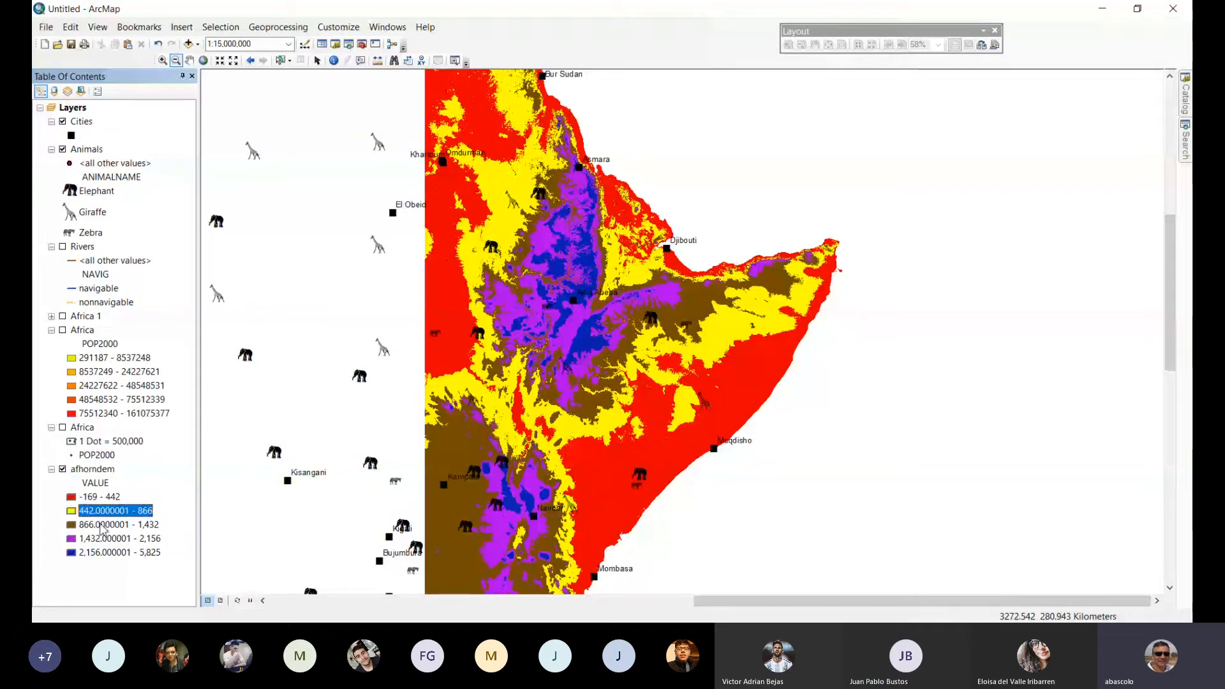
left_click(104, 527)
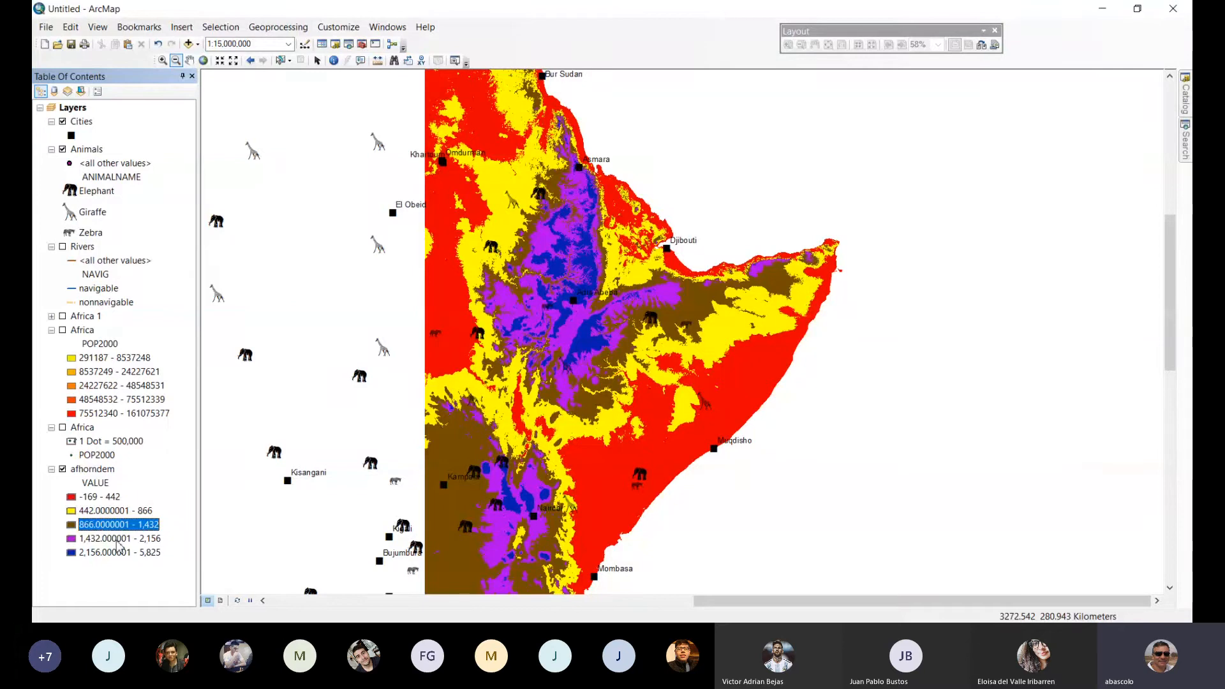
left_click(118, 541)
left_click(117, 553)
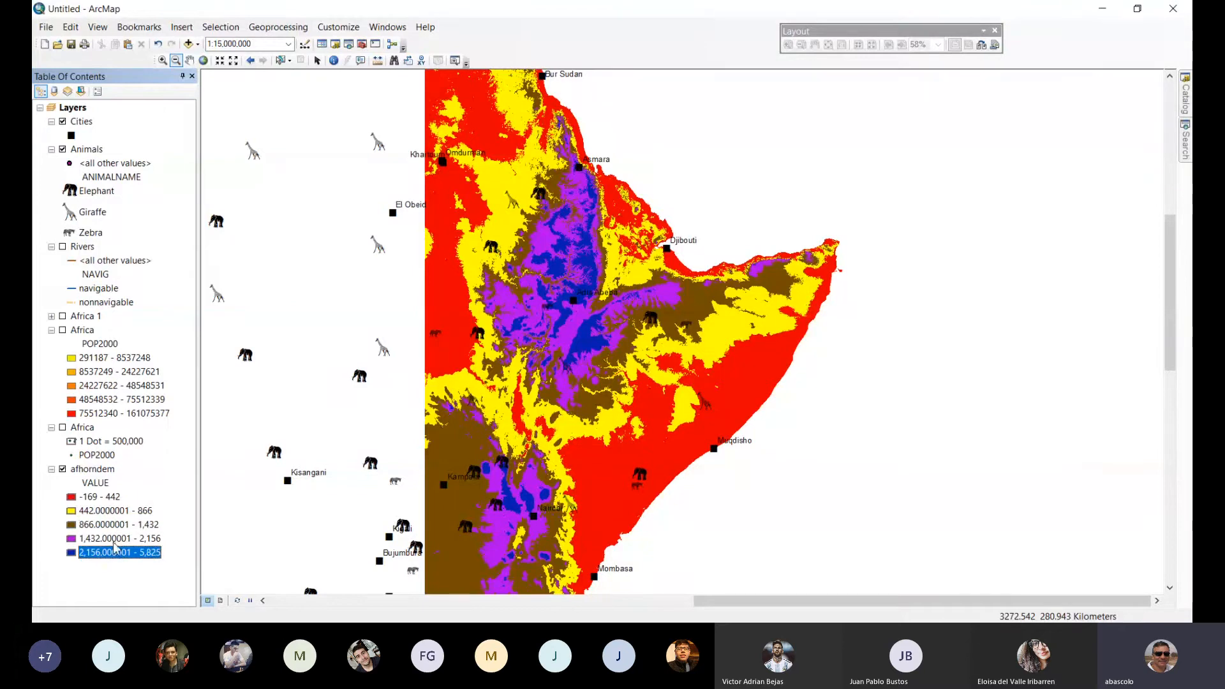
left_click(107, 512)
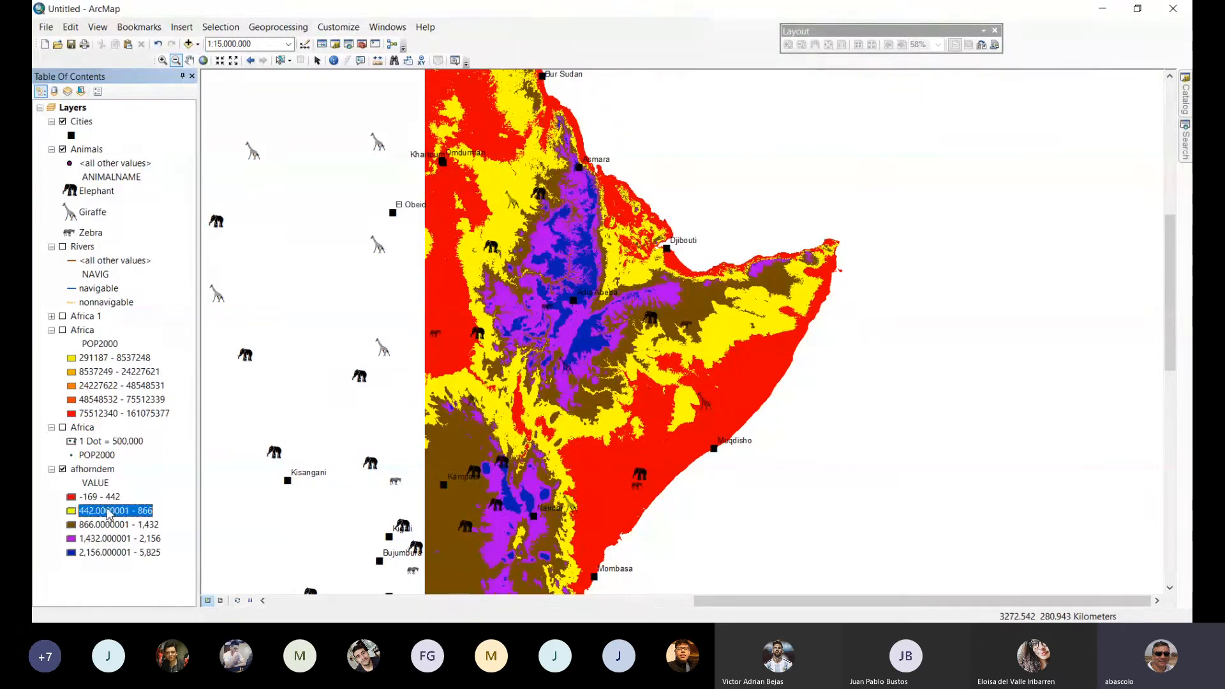
left_click(100, 471)
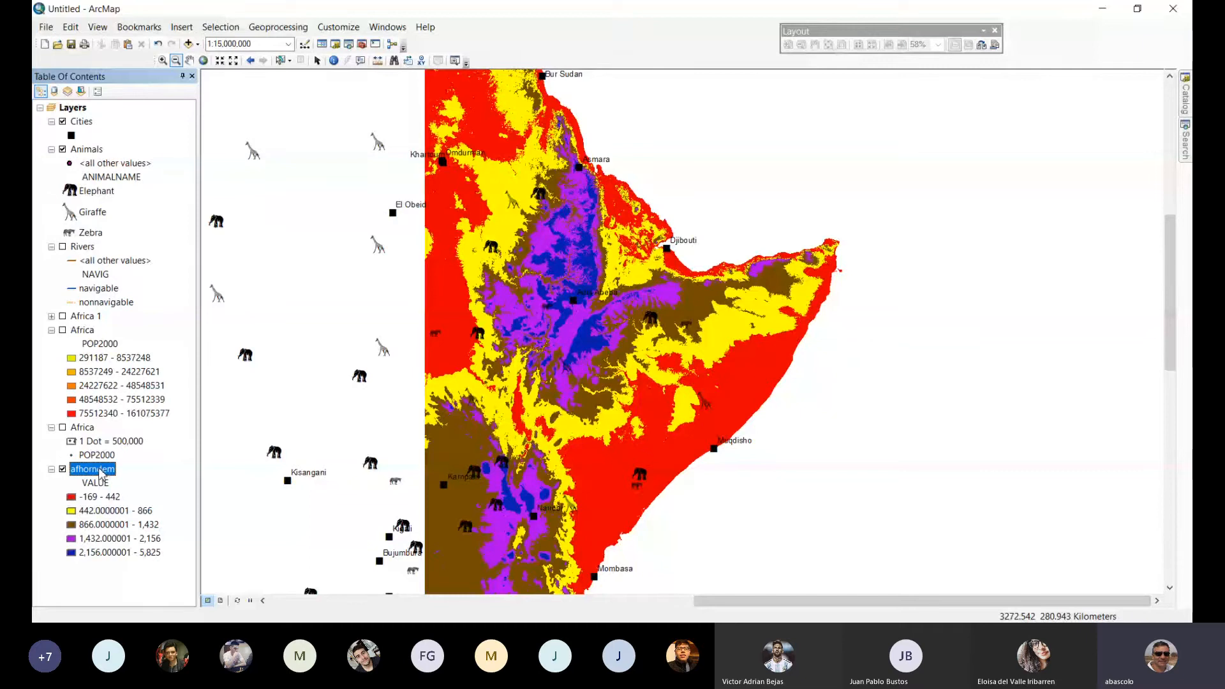
Open the afhorndem layer's symbology settings and review the color symbol and range of each class.
double_click(101, 470)
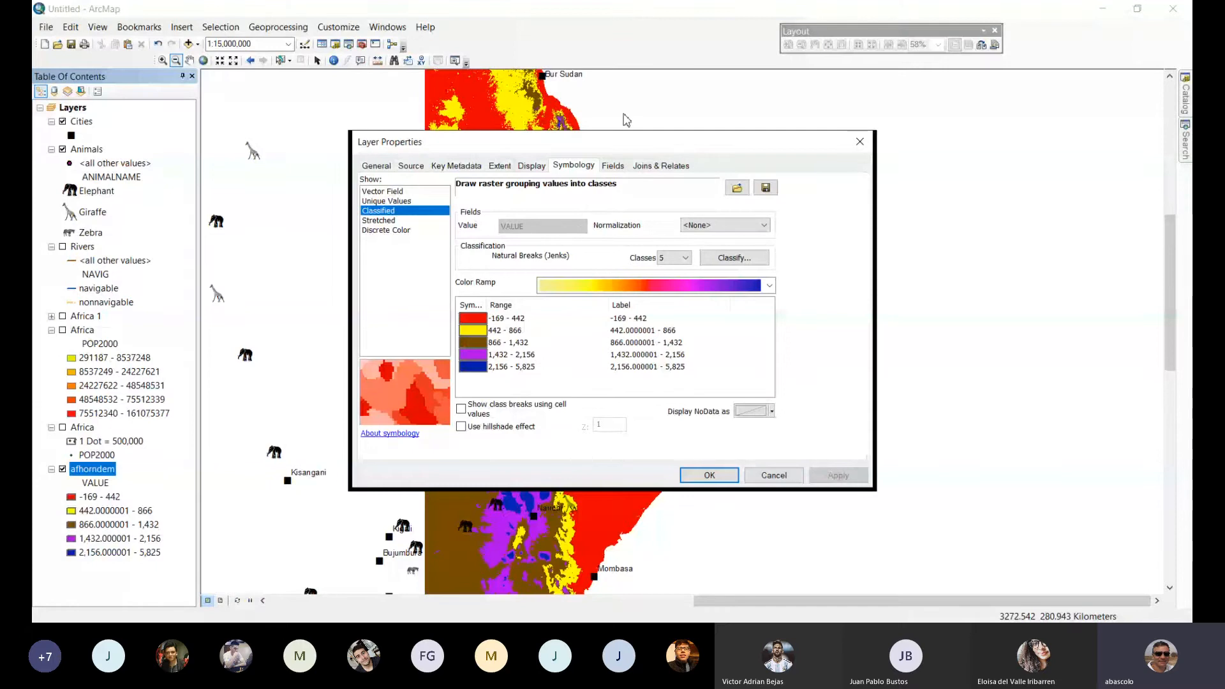
left_click_drag(621, 148, 669, 116)
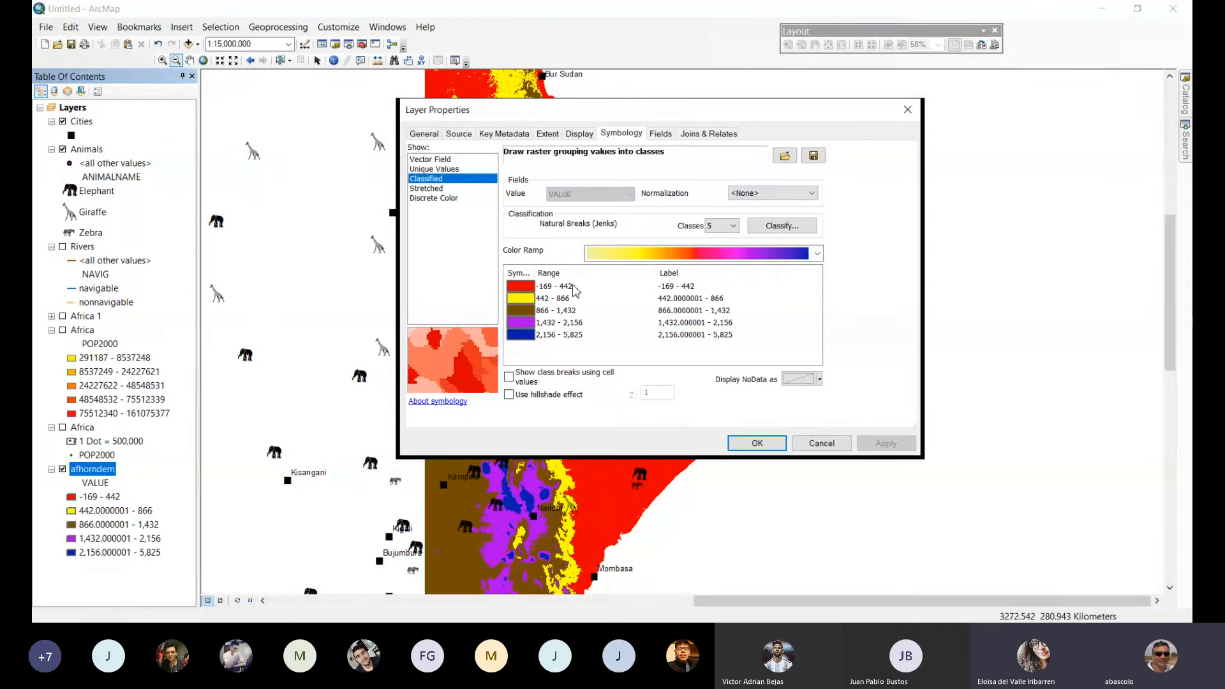
left_click(527, 301)
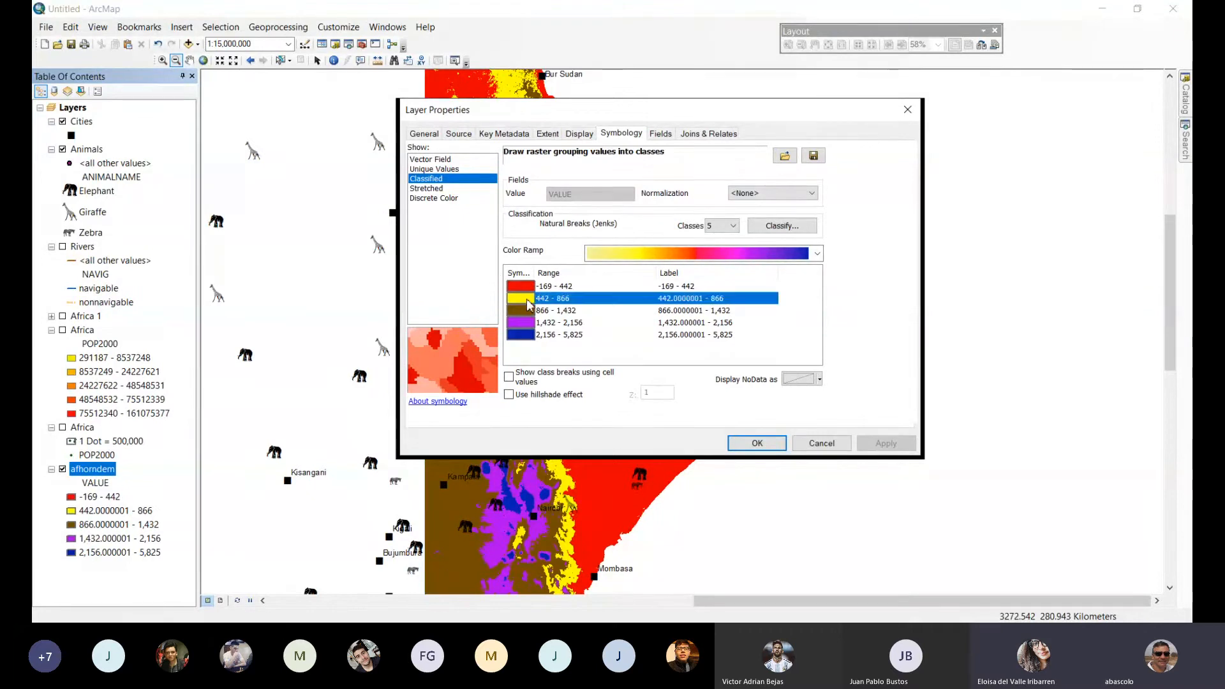
left_click(527, 311)
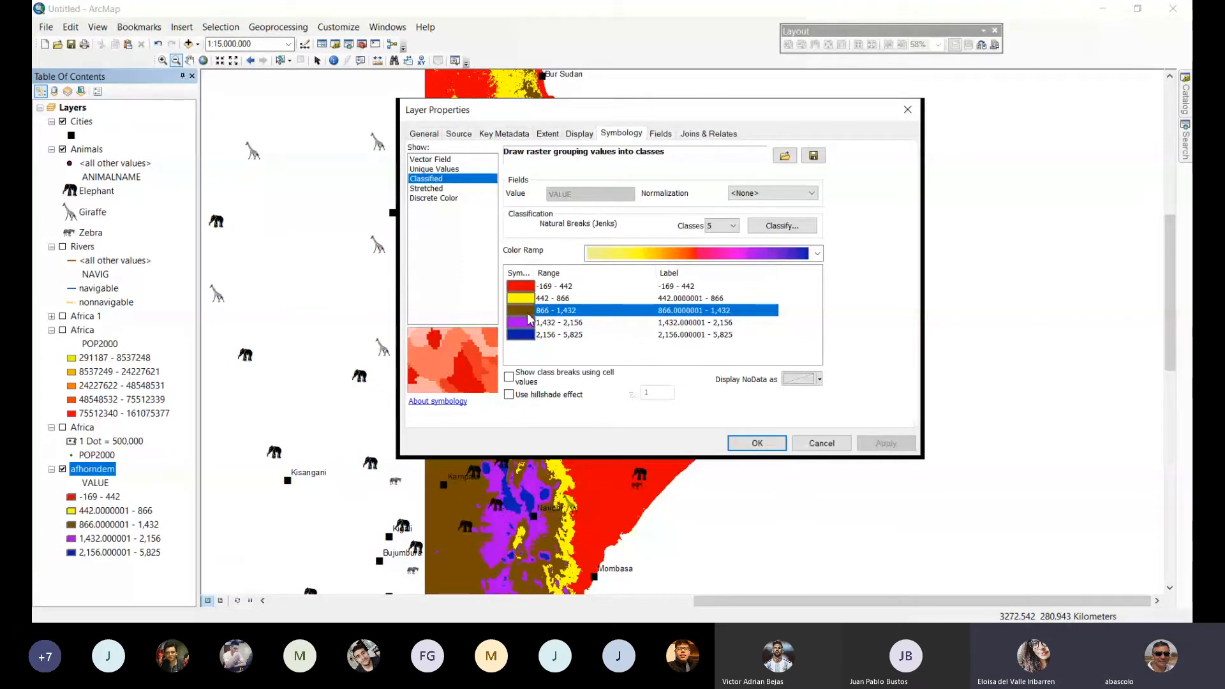
left_click(522, 323)
left_click(517, 335)
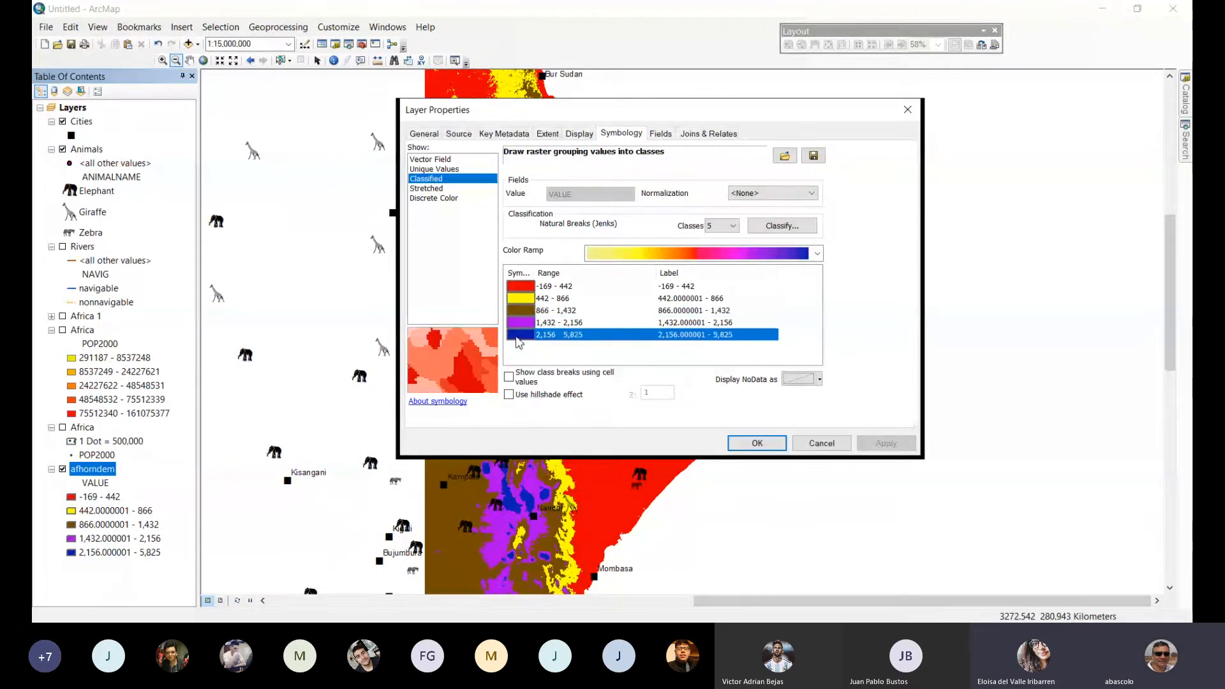
left_click(526, 288)
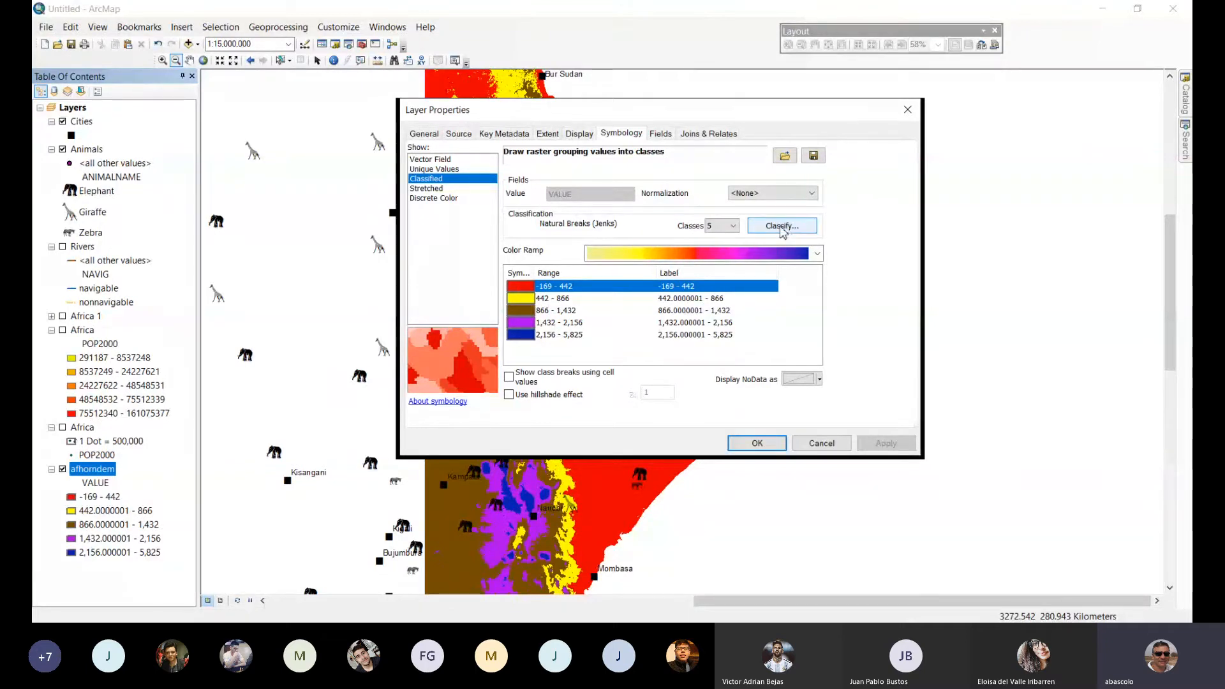
Set the first break value of the afhorndem classification to 0.
left_click(783, 228)
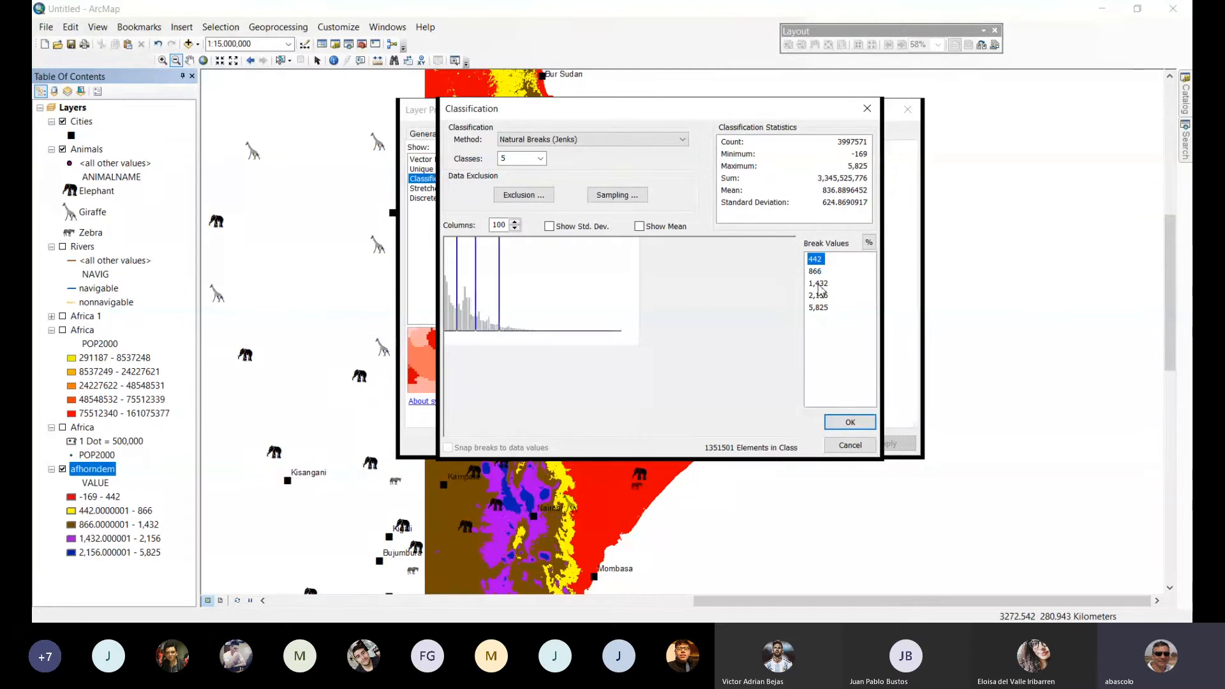
left_click(819, 285)
left_click(863, 282)
left_click(819, 284)
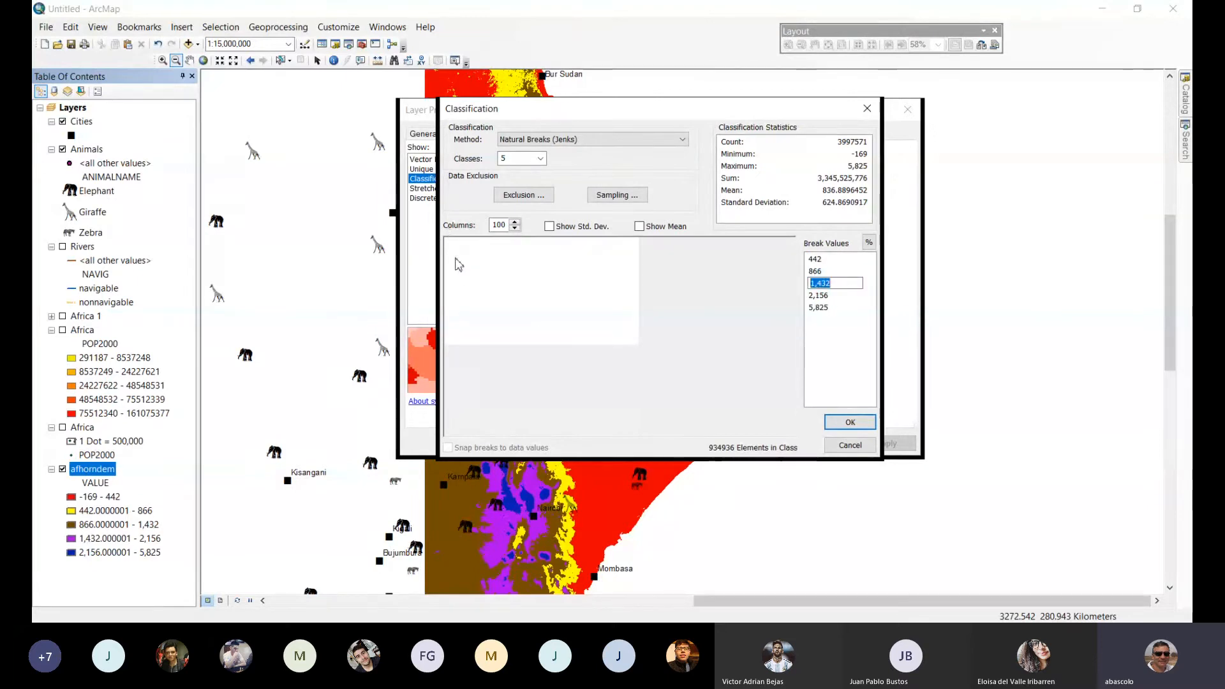
left_click(459, 258)
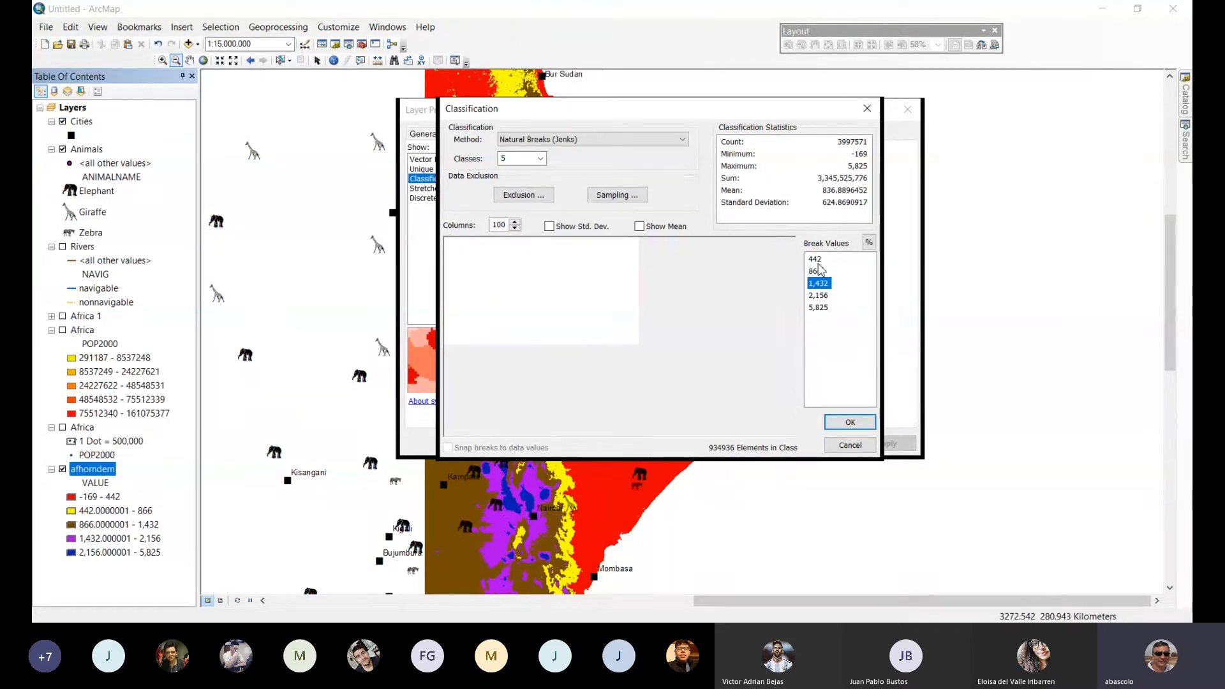
left_click(817, 260)
left_click(829, 259)
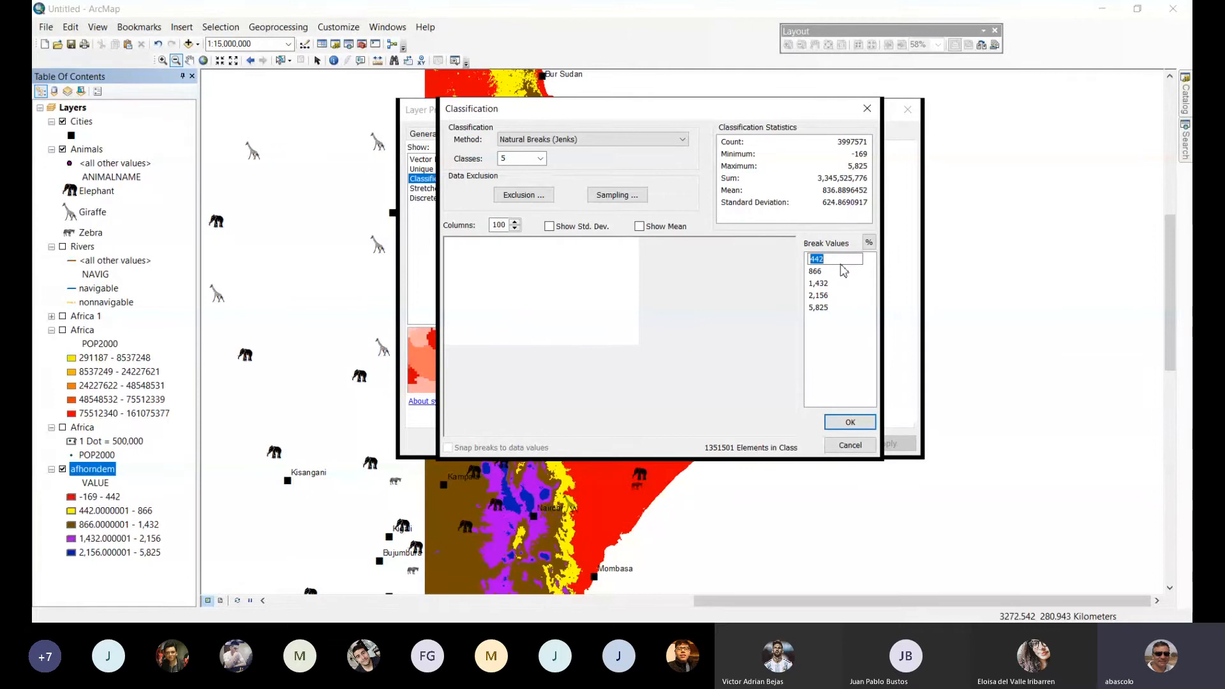
type("0")
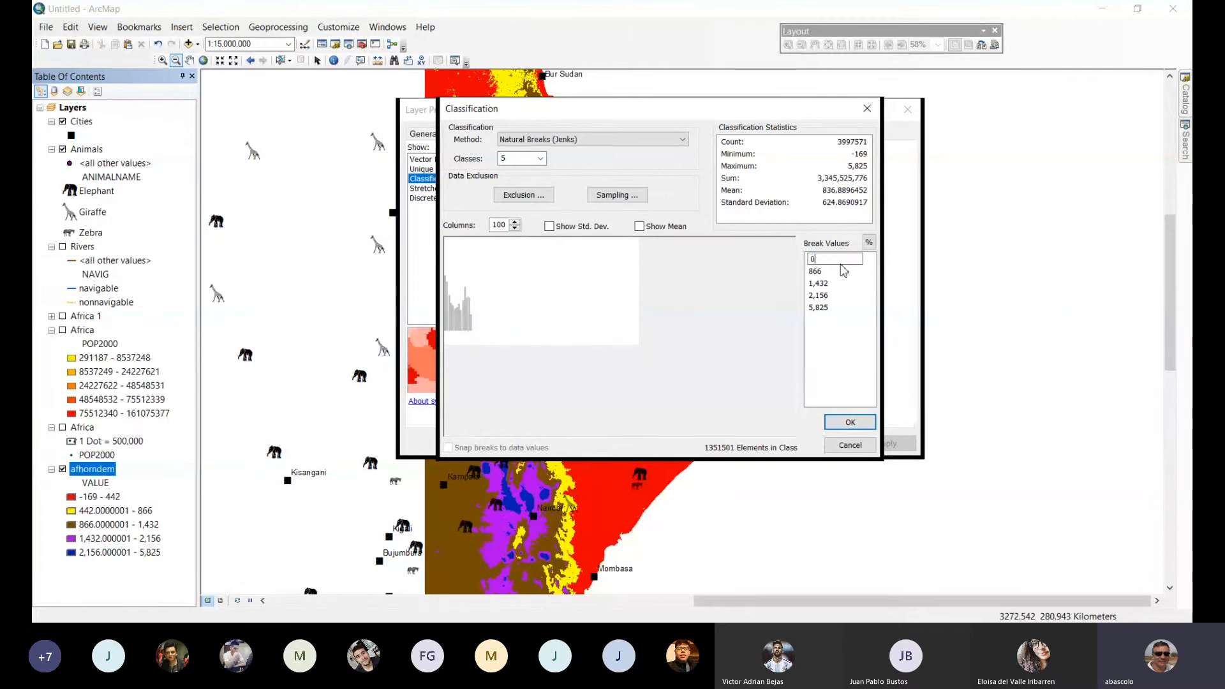
key("Return")
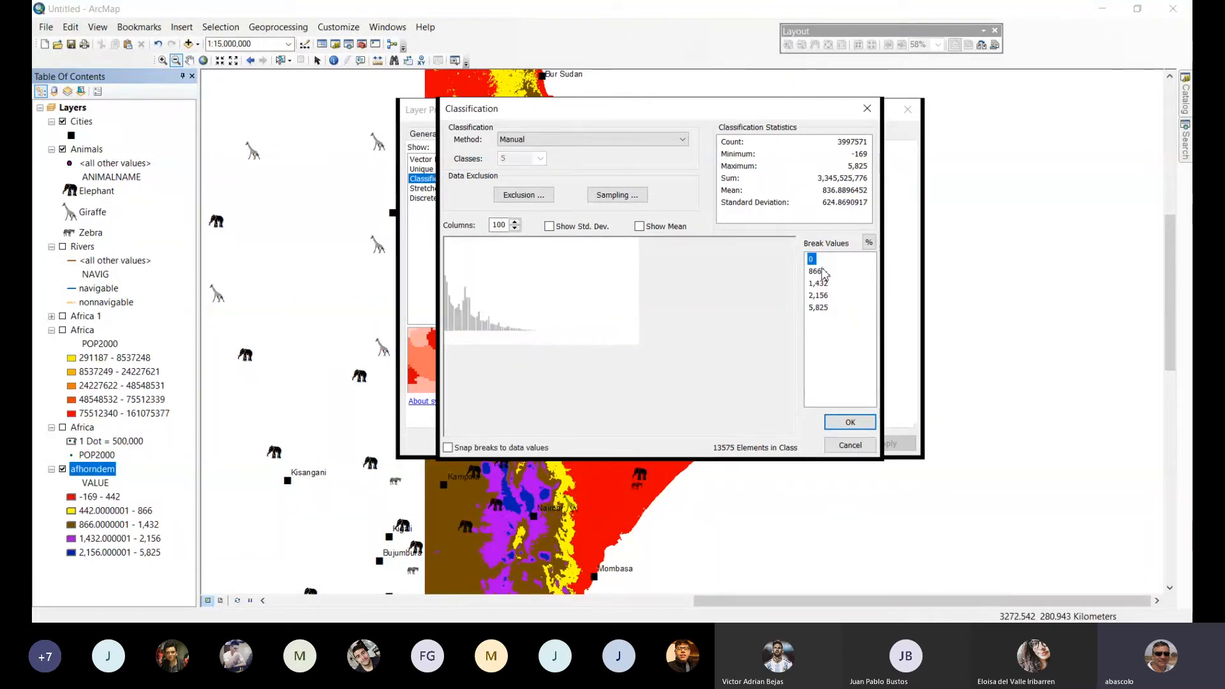
Accept the new class breaks, recolor the -169 - 0 class red and the 866 - 1,432 class brown, and apply them to afhorndem.
left_click(850, 422)
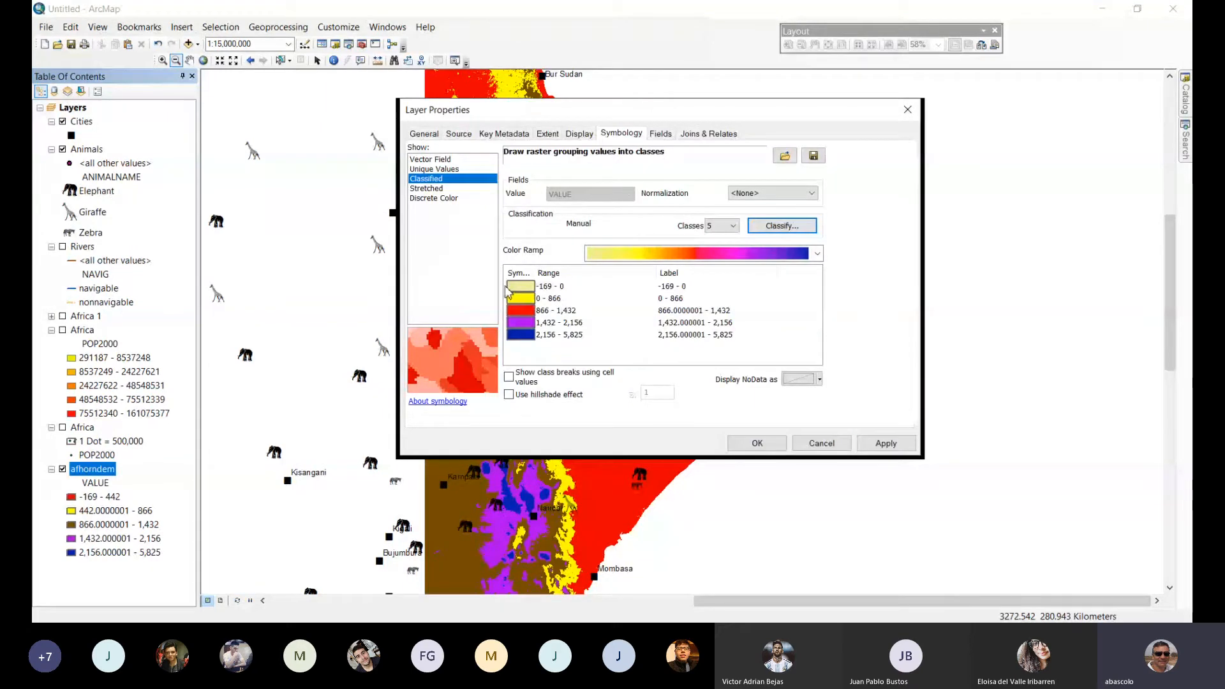
left_click(509, 287)
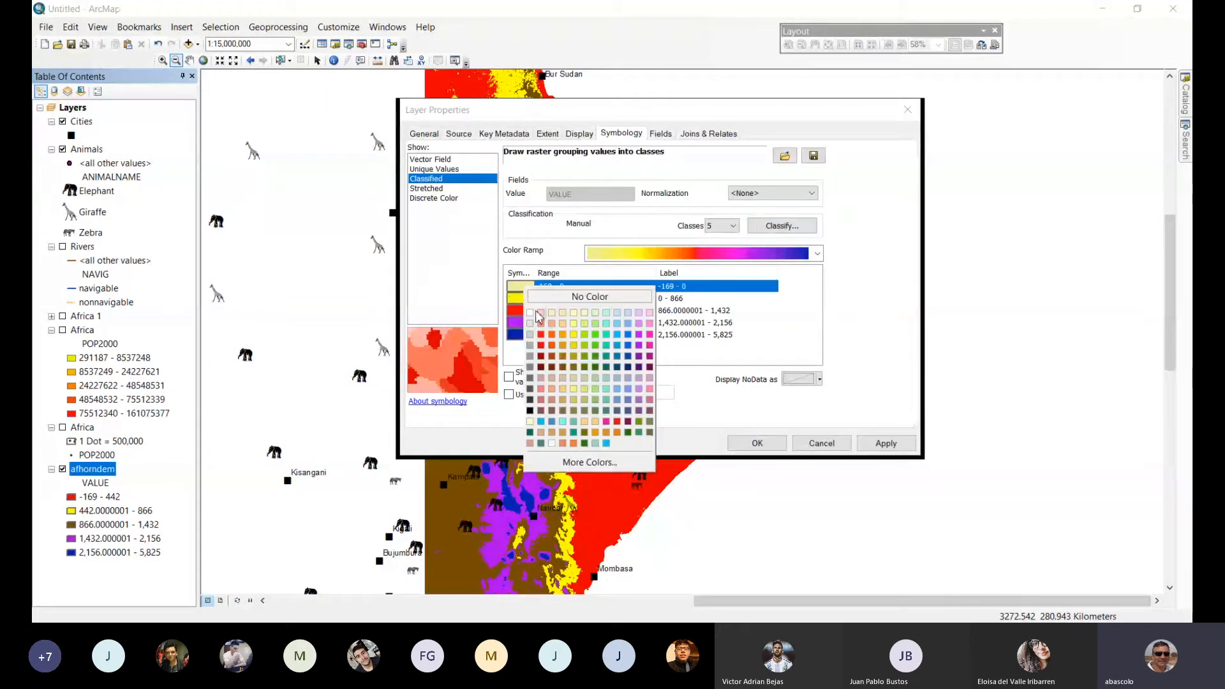
left_click(549, 346)
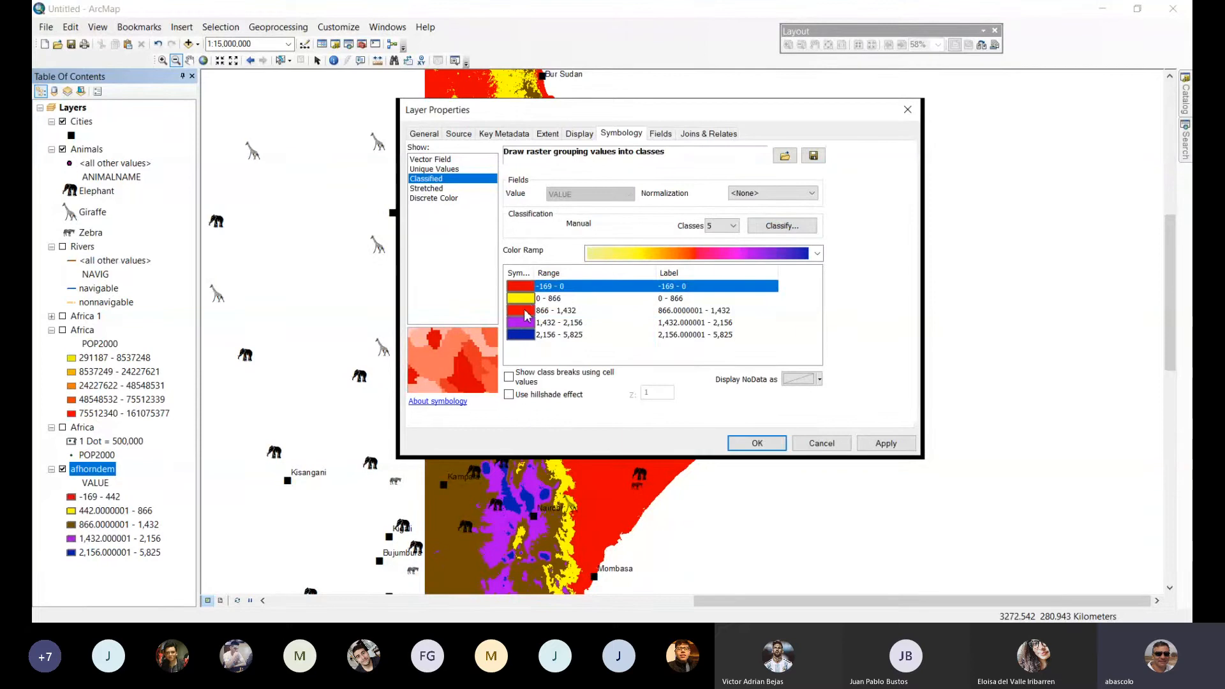
left_click(526, 315)
left_click(526, 315)
left_click(566, 376)
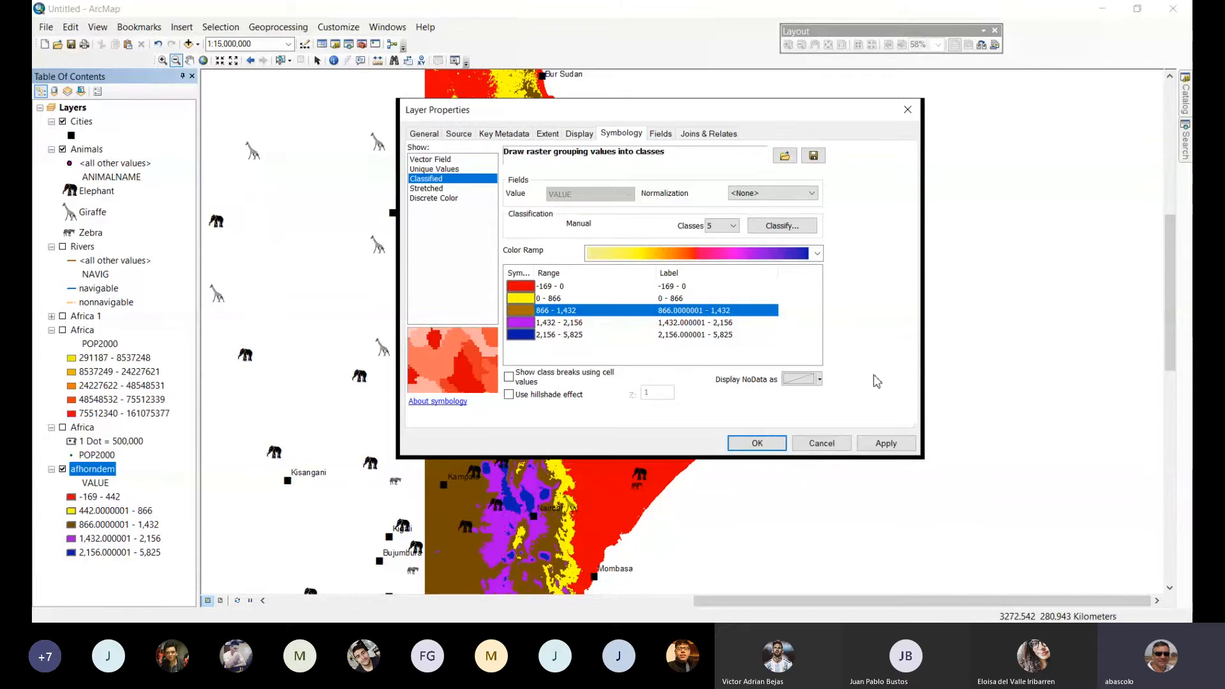
left_click(884, 444)
left_click(755, 444)
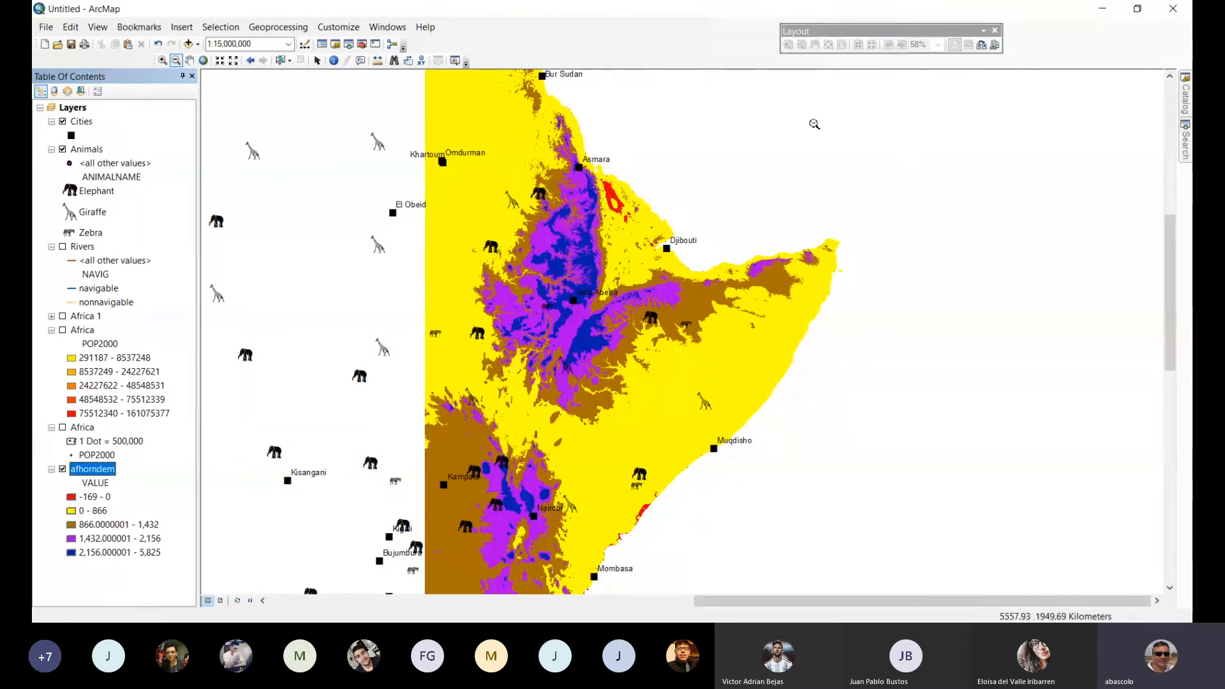
Identify the afhorndem pixel values at several spots in the red below-sea-level areas between Asmara and Djibouti.
left_click(163, 60)
left_click_drag(587, 172, 652, 245)
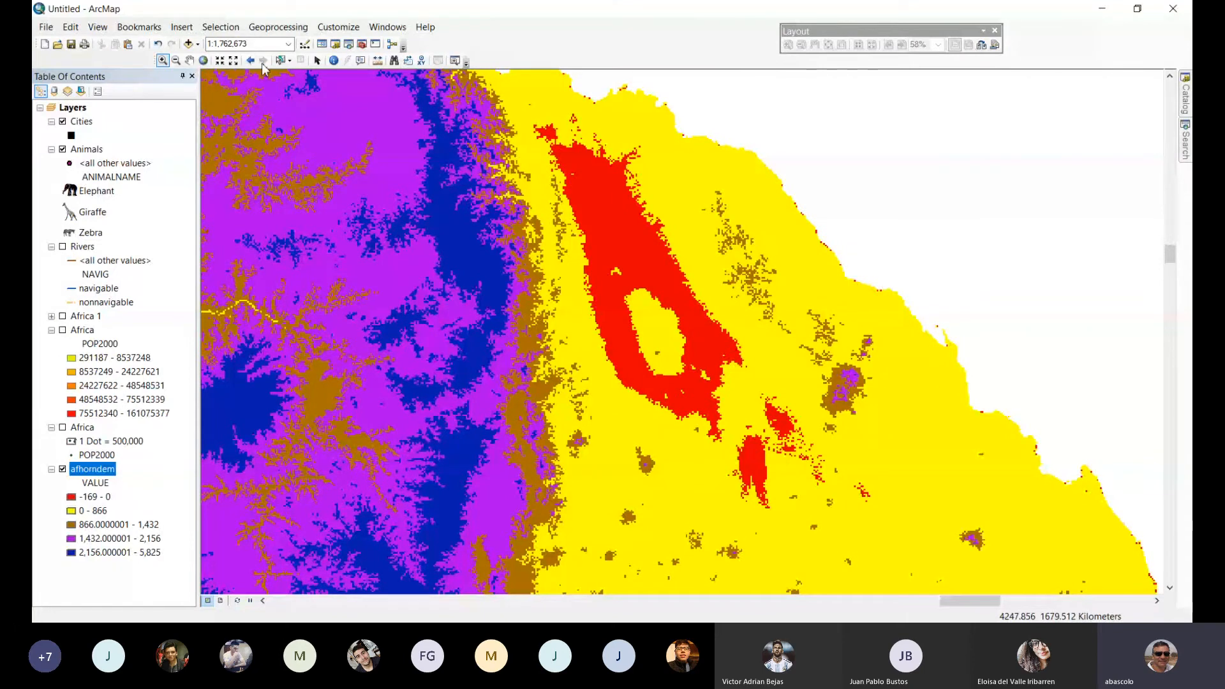
left_click(334, 60)
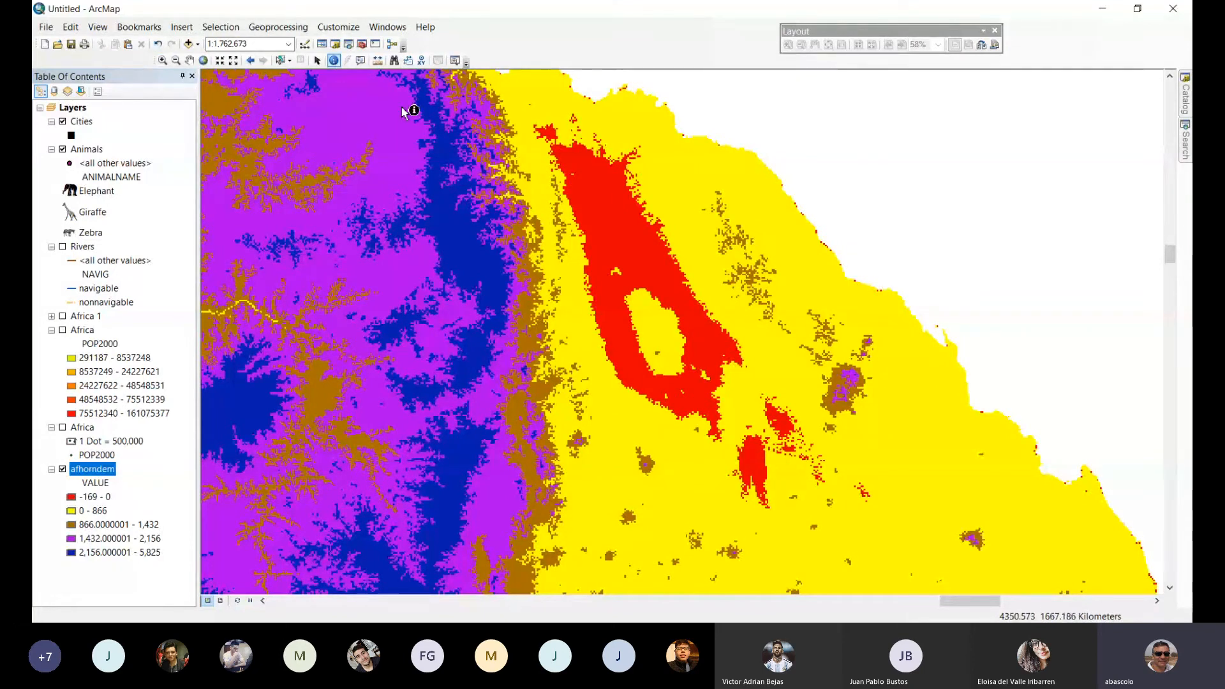
left_click(584, 223)
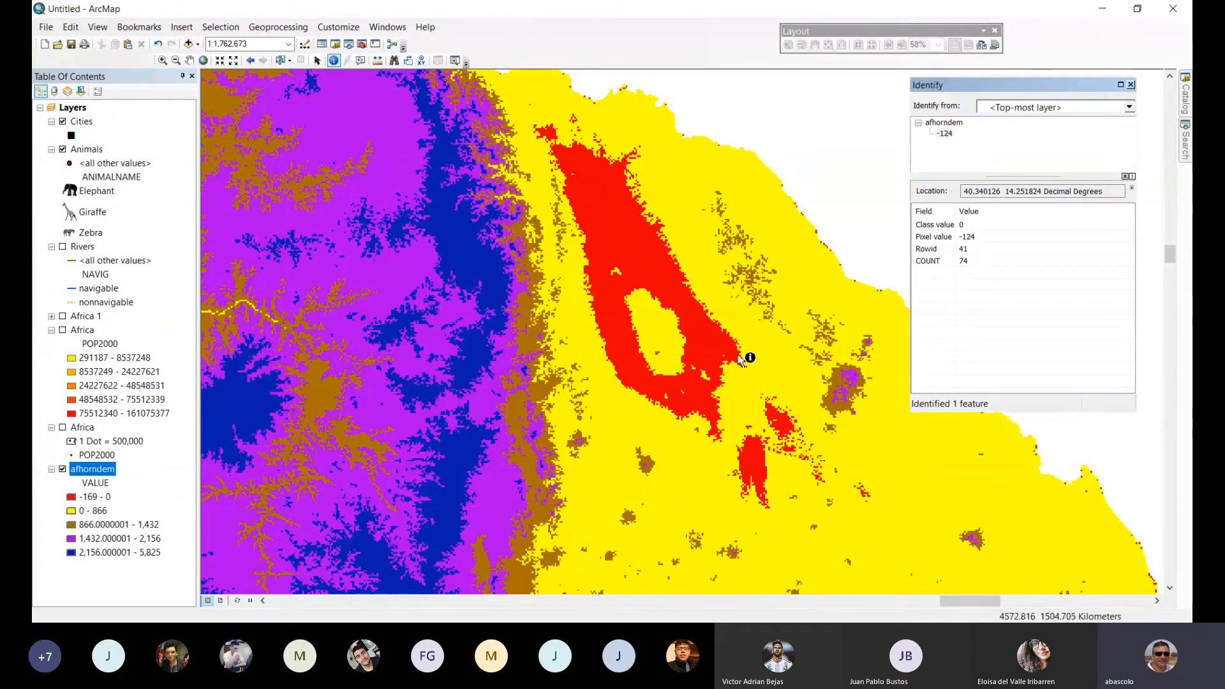
left_click(704, 396)
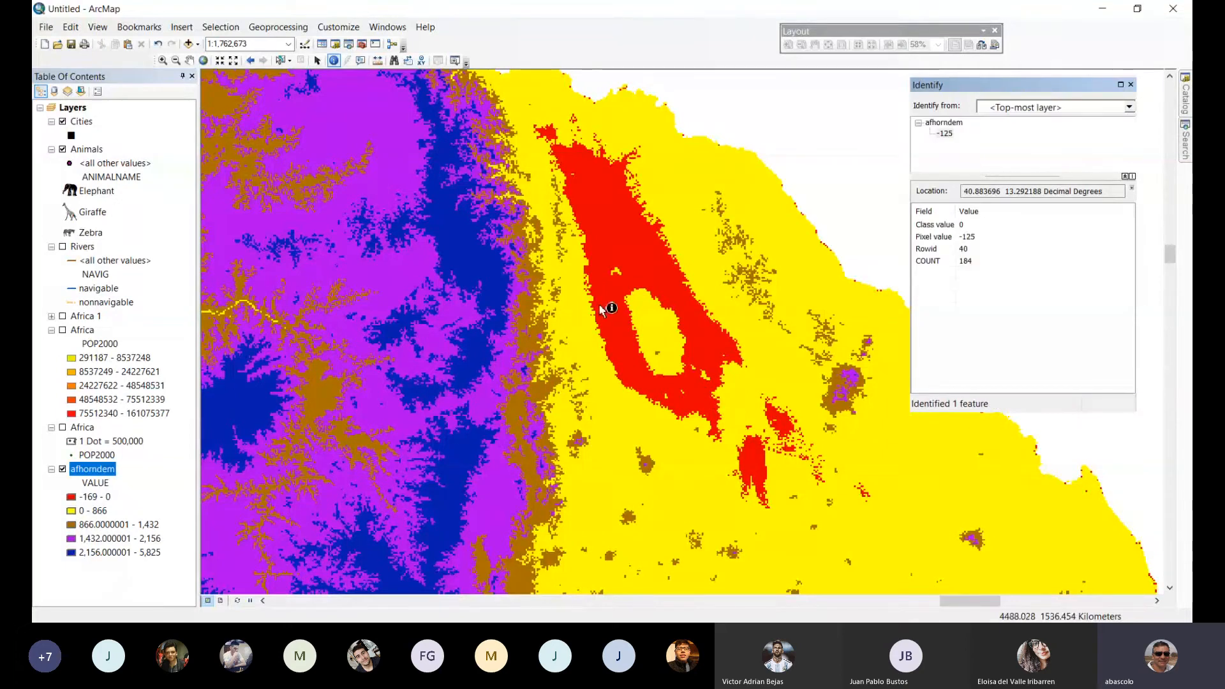
left_click(764, 457)
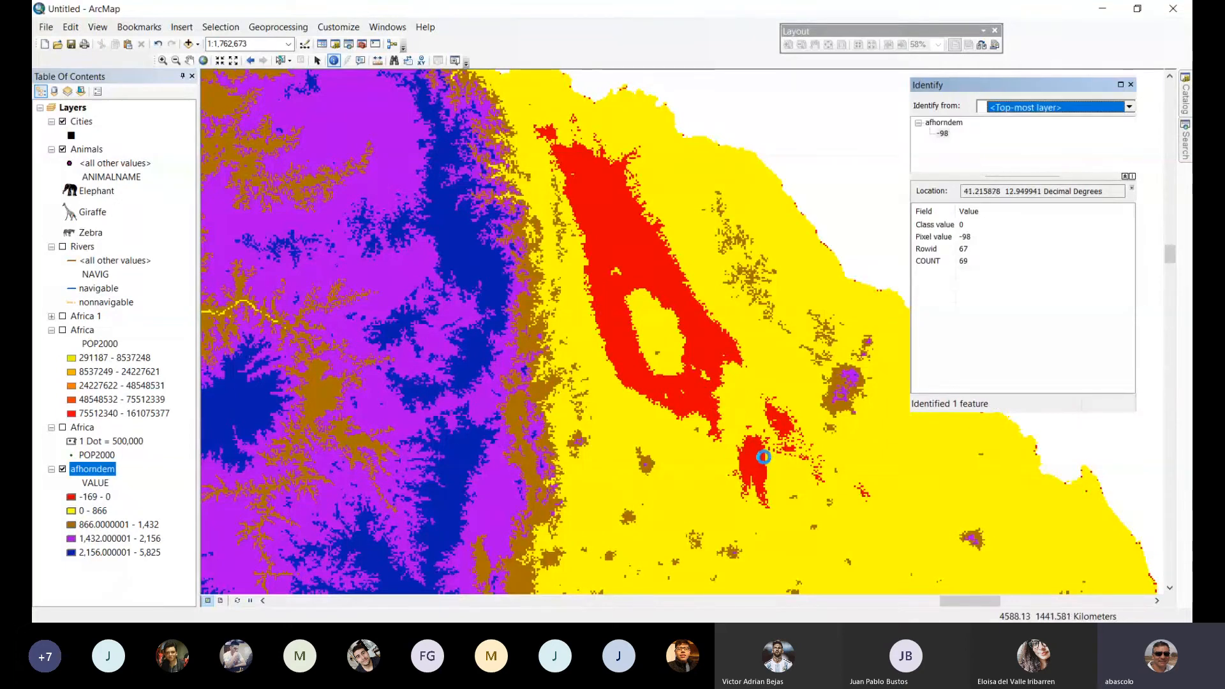
Turn on the hillshade effect for the afhorndem layer with a Z factor of 2.
double_click(100, 472)
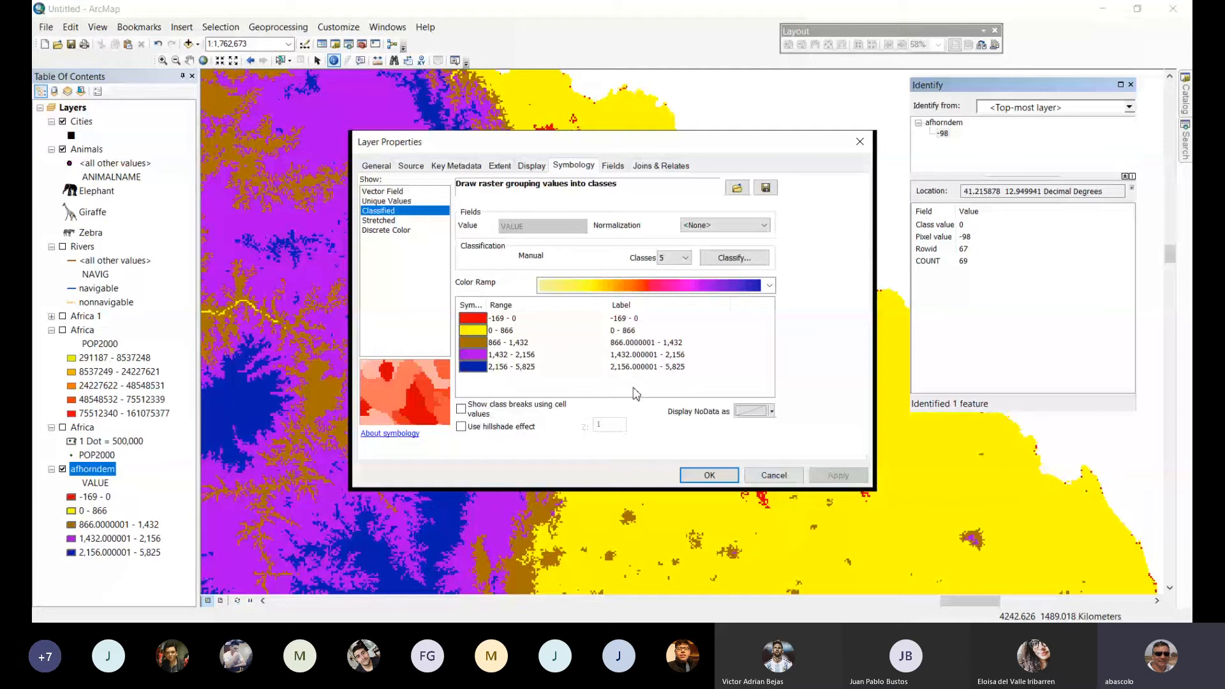
left_click(462, 427)
left_click_drag(608, 425, 591, 426)
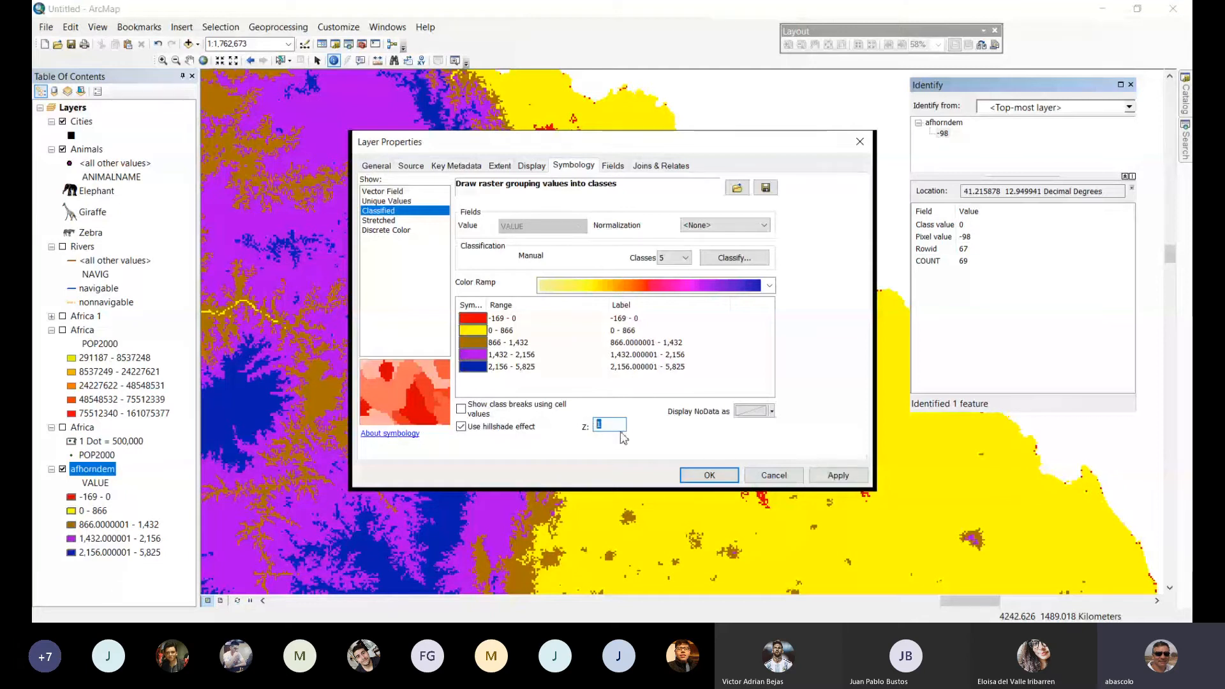
left_click(709, 476)
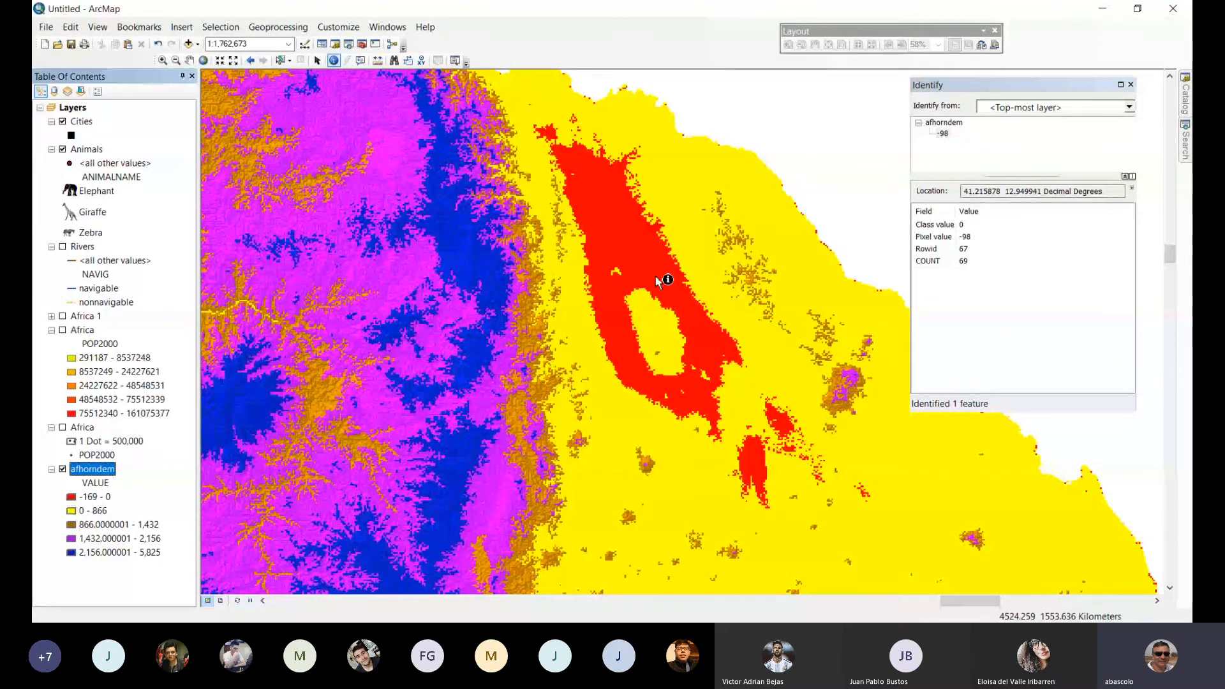
Measure a line from the eastern edge of the large red depression toward the Red Sea coast.
left_click(175, 60)
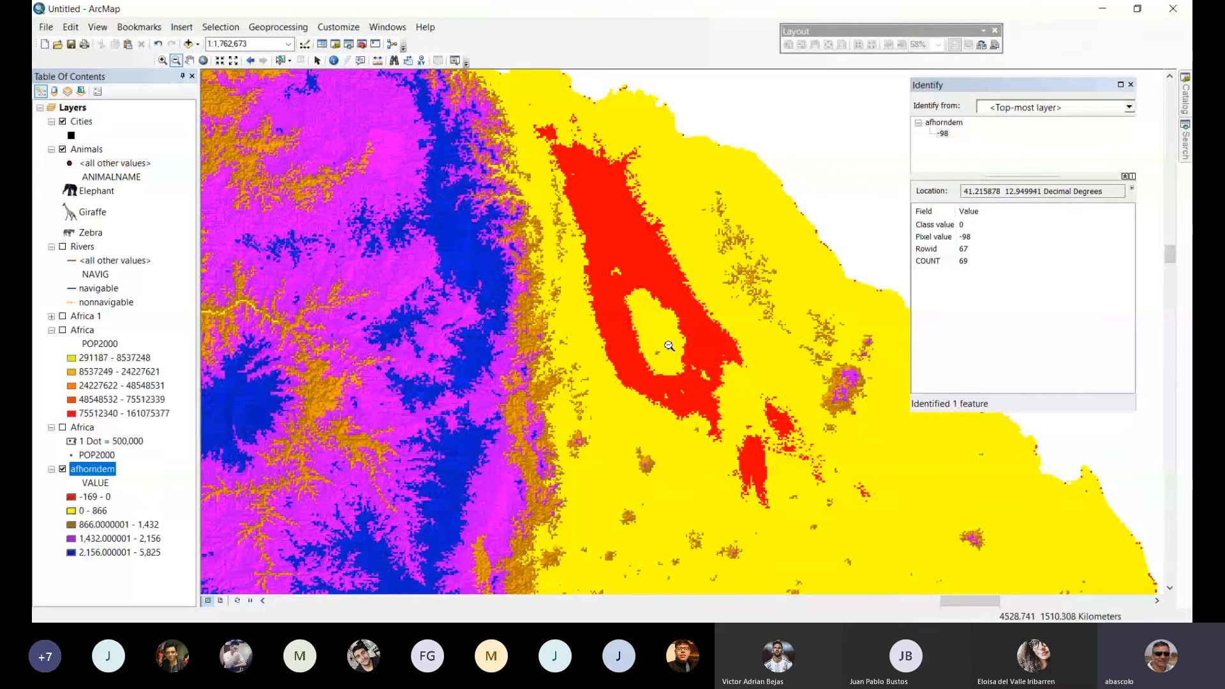
left_click(669, 346)
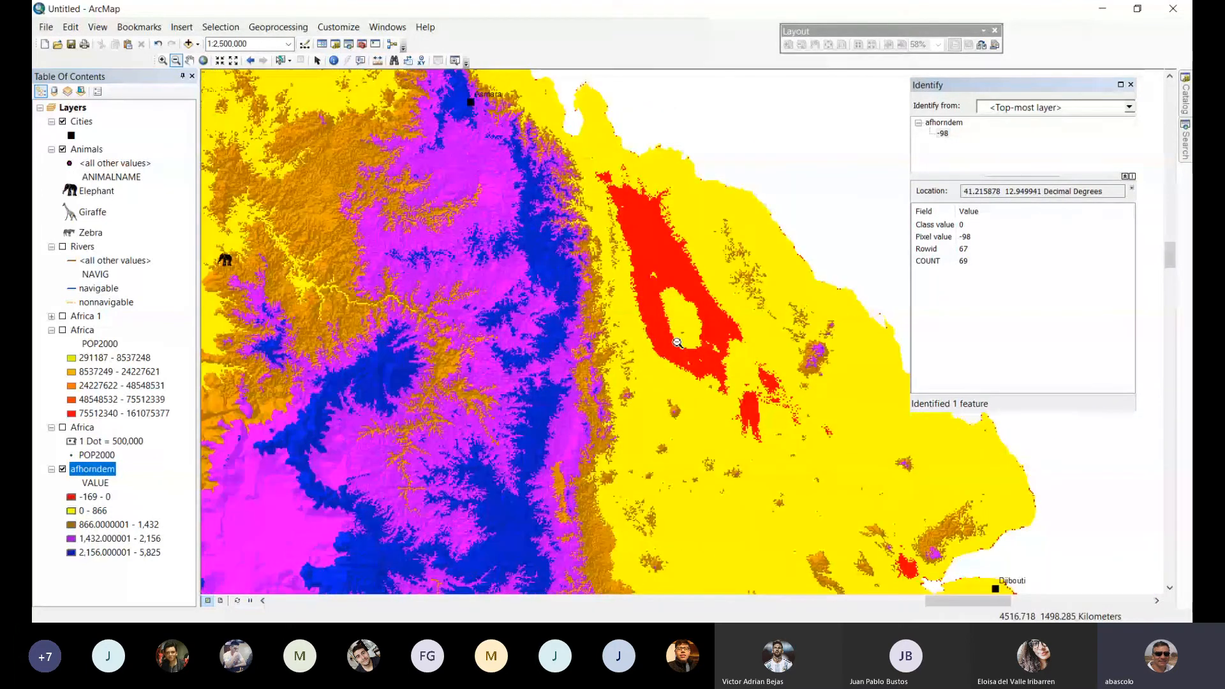
left_click(678, 342)
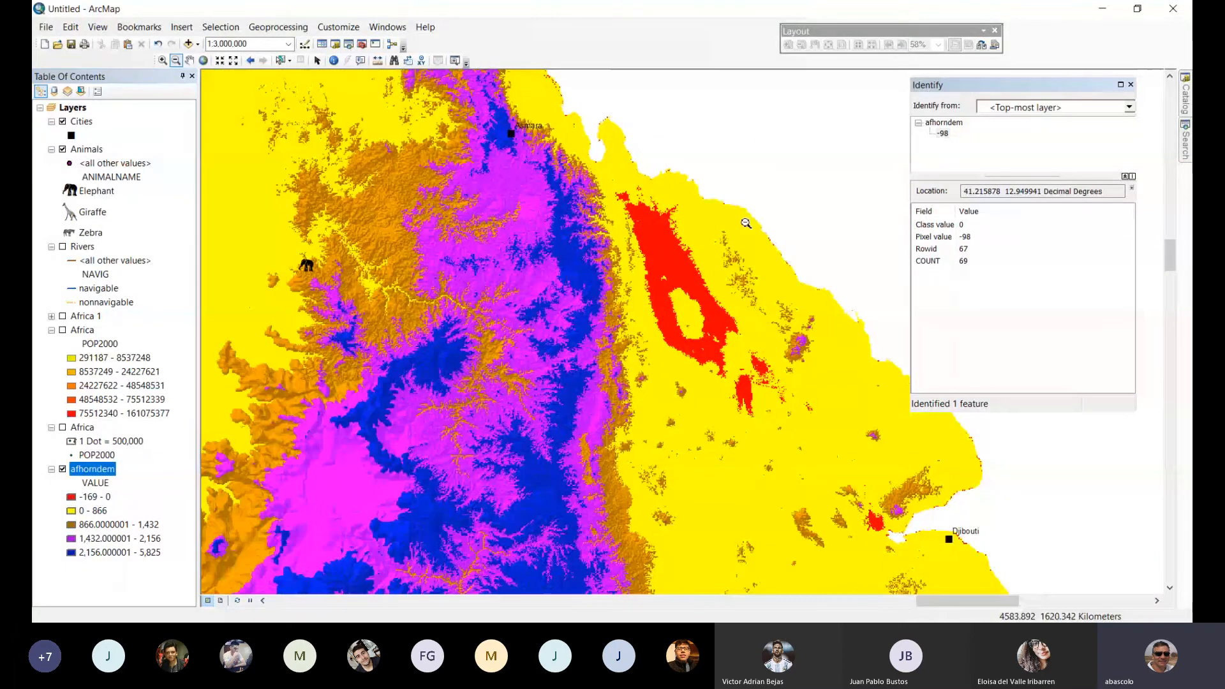
left_click(378, 60)
left_click(690, 254)
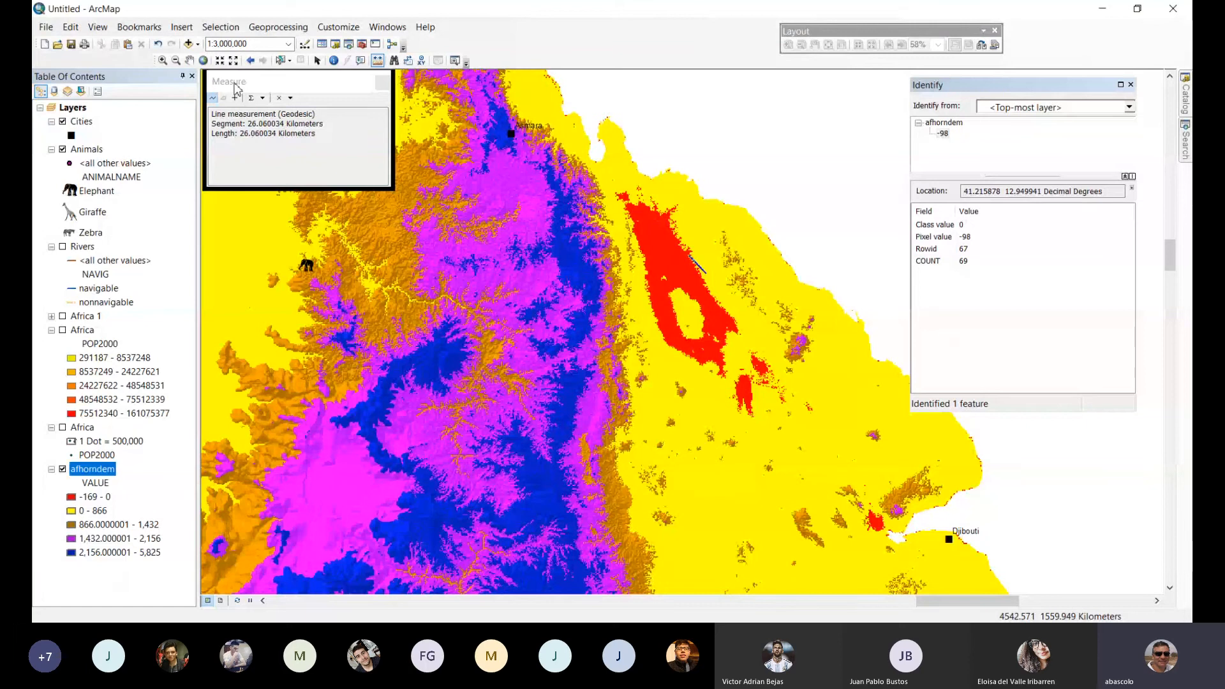
left_click(382, 82)
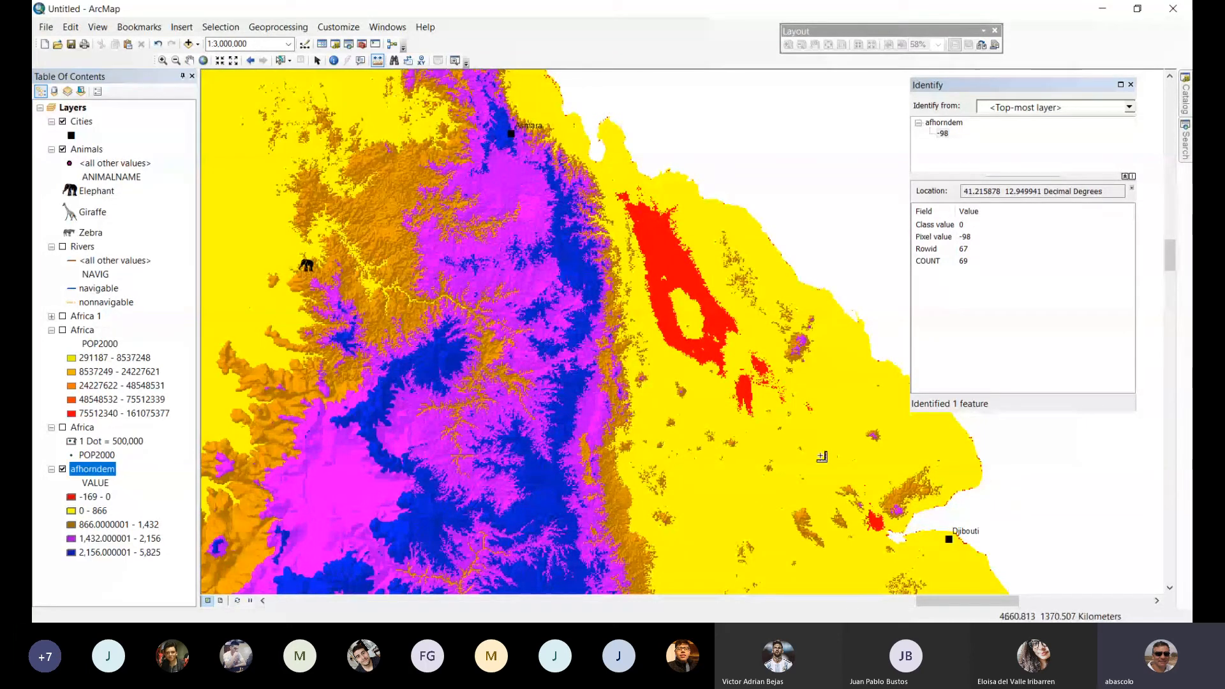
Measure the distance from the inlet west of Djibouti to the red depressions in the northwest.
left_click_drag(924, 547, 607, 392)
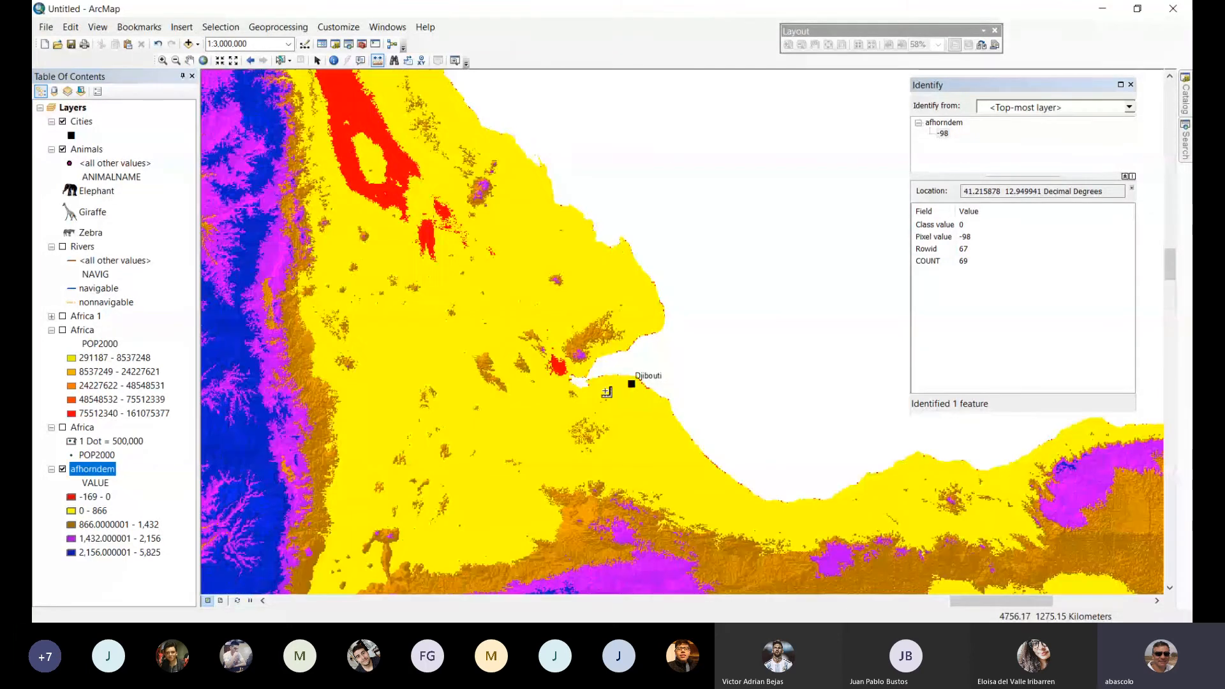
left_click(568, 375)
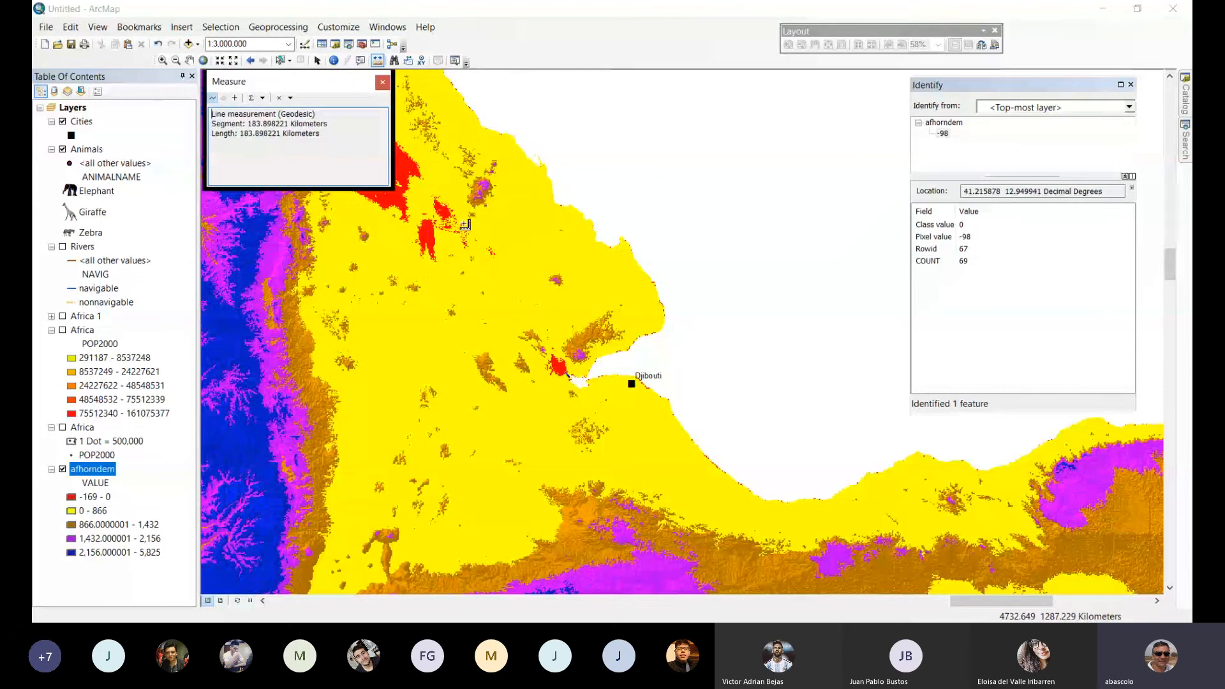
left_click(383, 82)
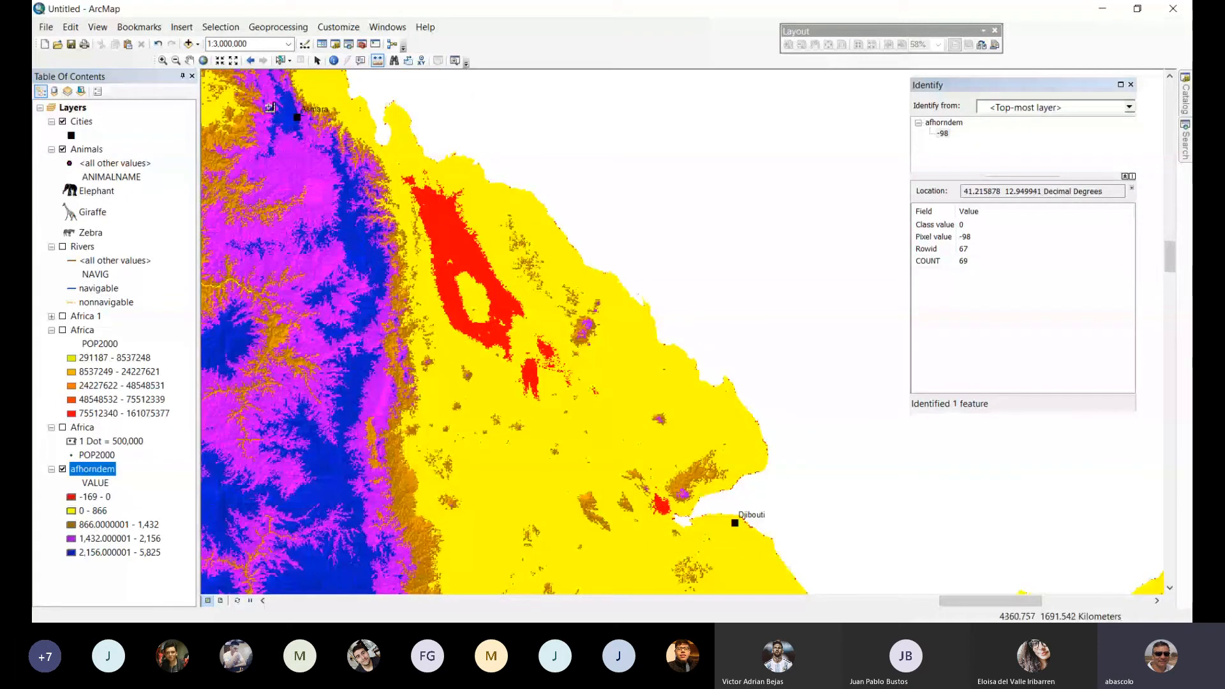
Recolor the -169 - 0 class of the afhorndem layer white in its symbology settings.
left_click(177, 60)
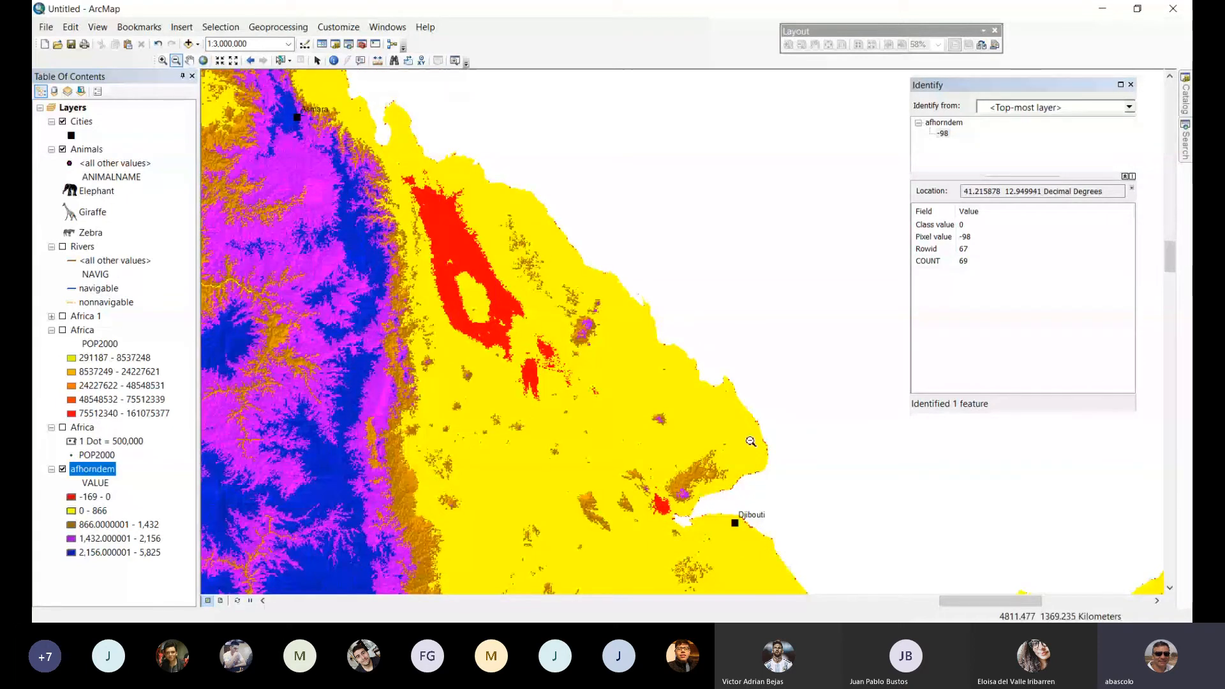
left_click(750, 440)
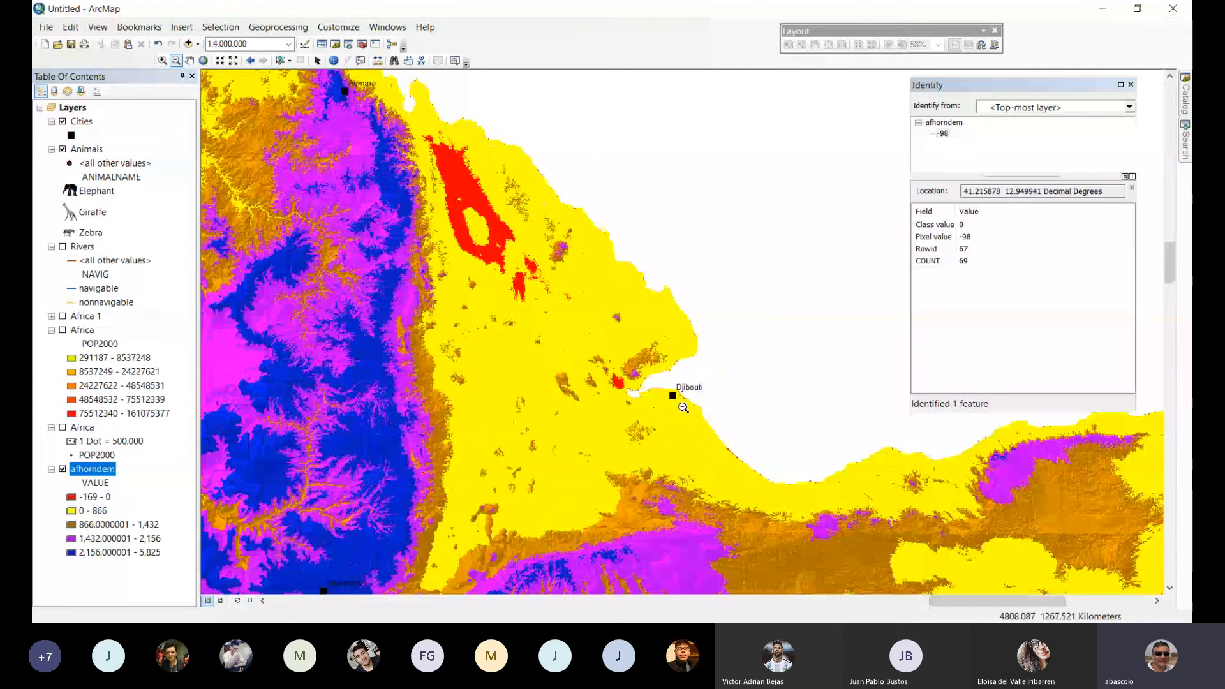
left_click(595, 336)
left_click(595, 337)
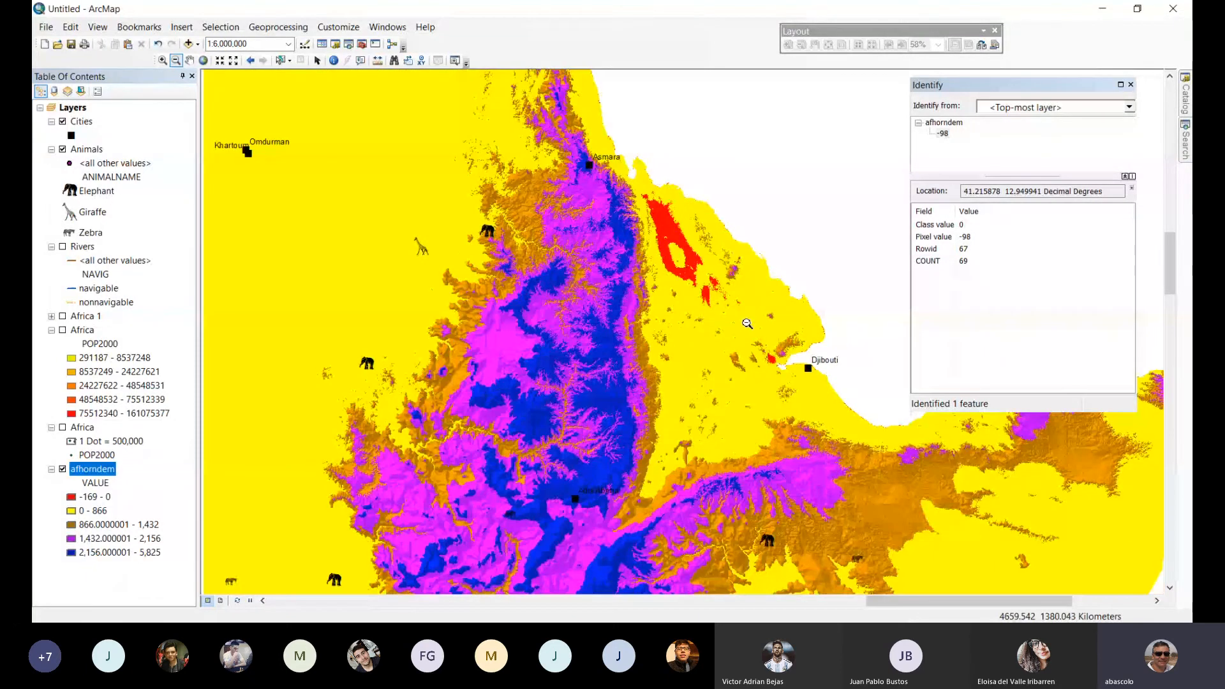
left_click_drag(753, 324, 560, 276)
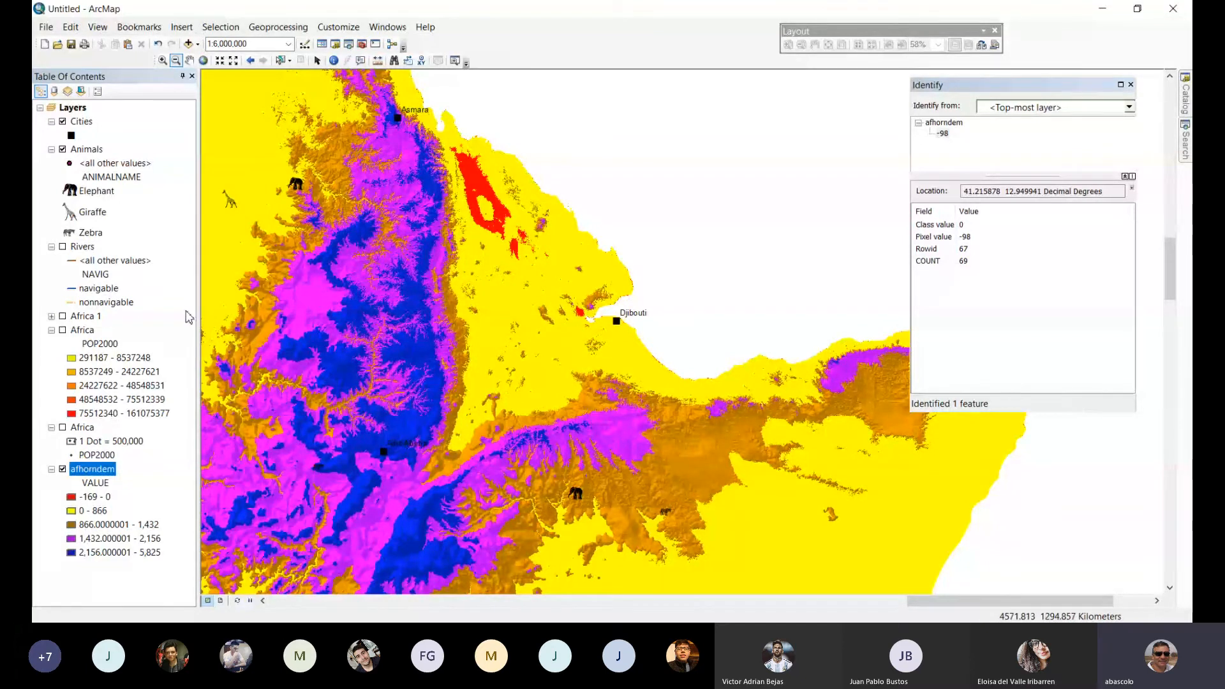
left_click(112, 475)
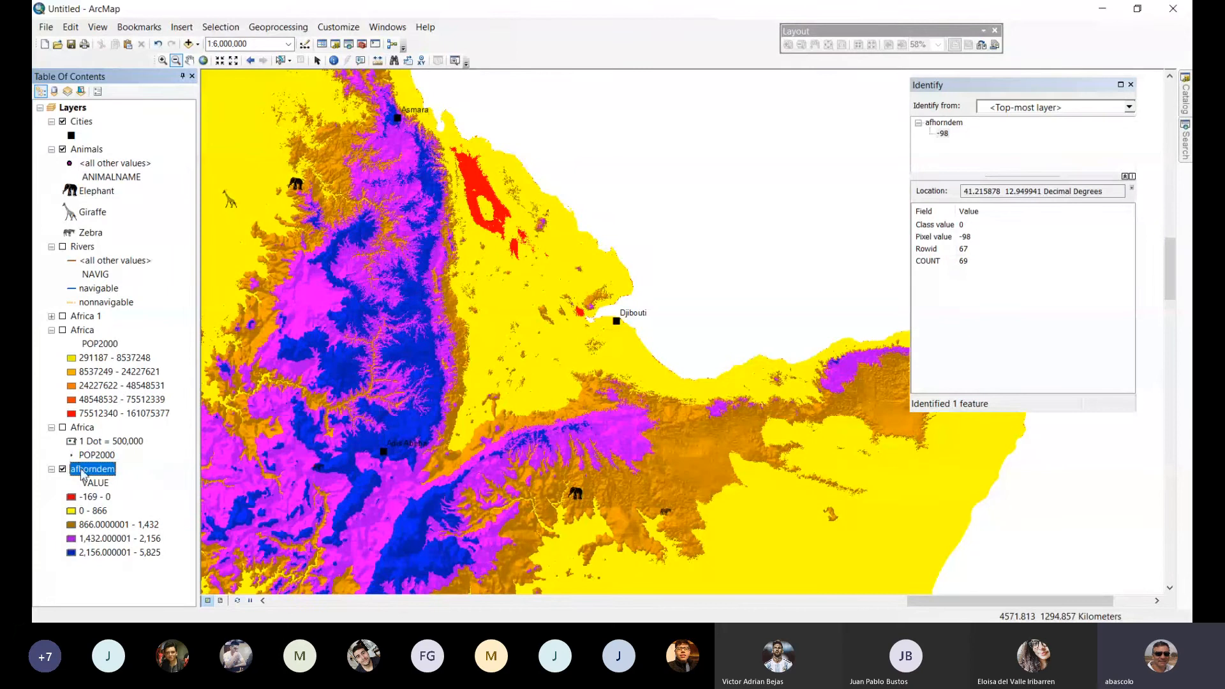
double_click(89, 470)
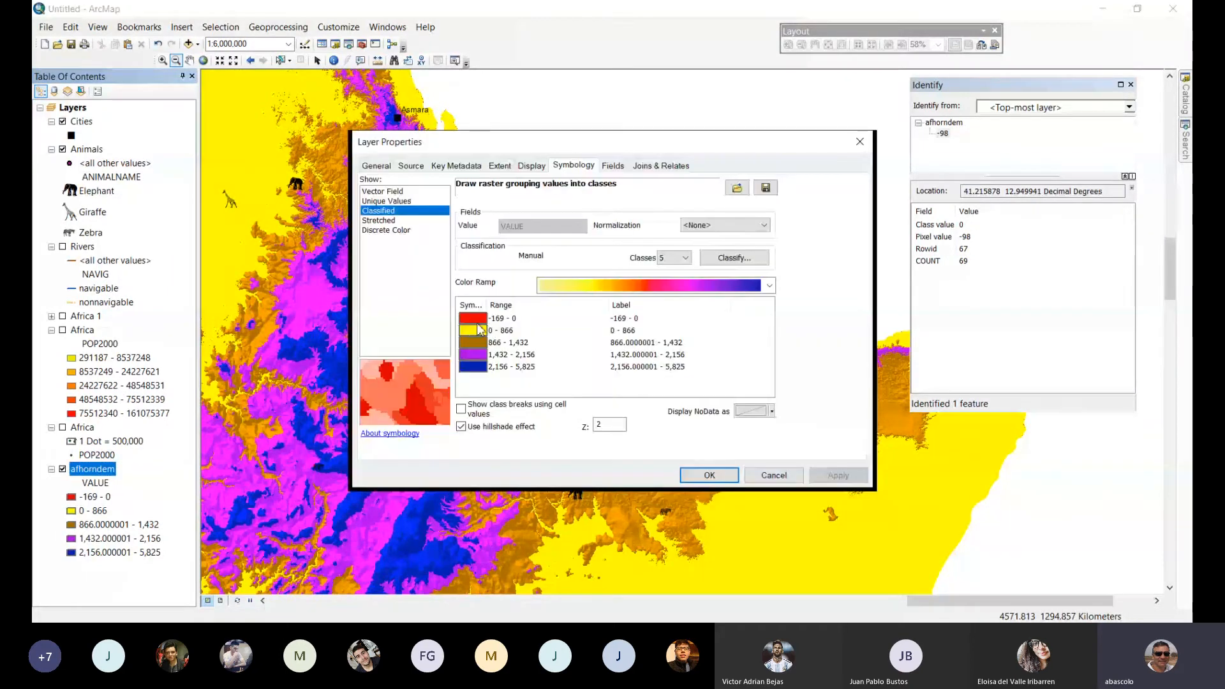
left_click(477, 331)
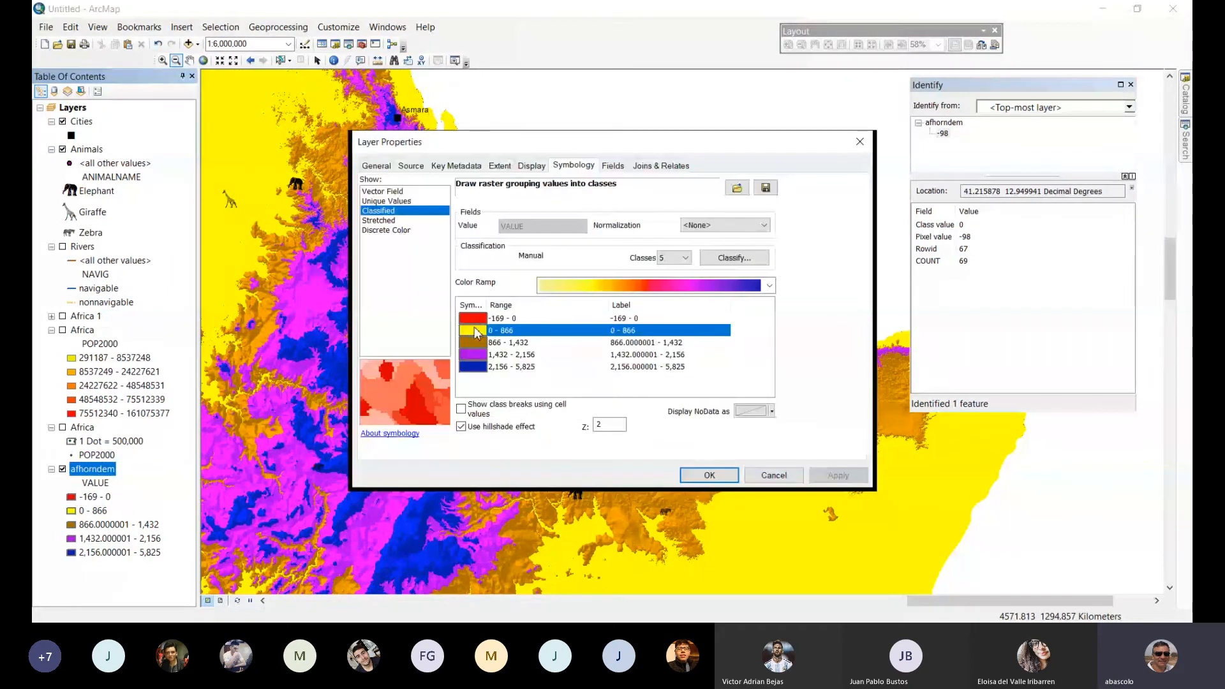
left_click(482, 319)
left_click(480, 319)
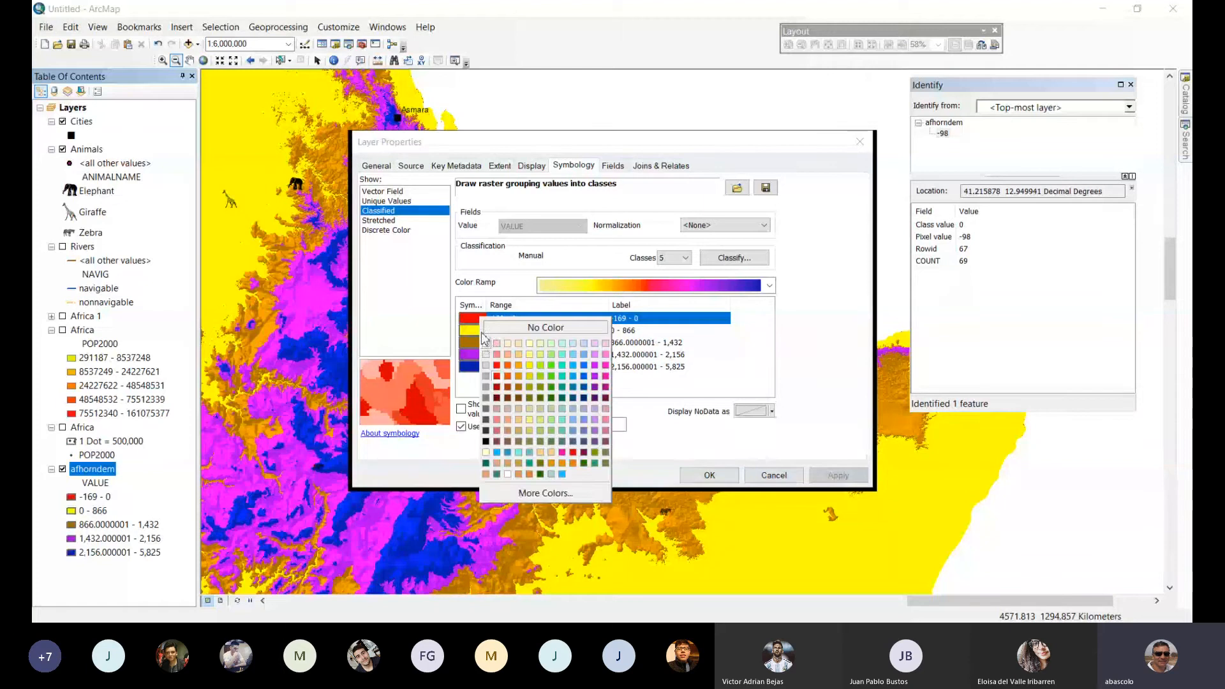
left_click(488, 344)
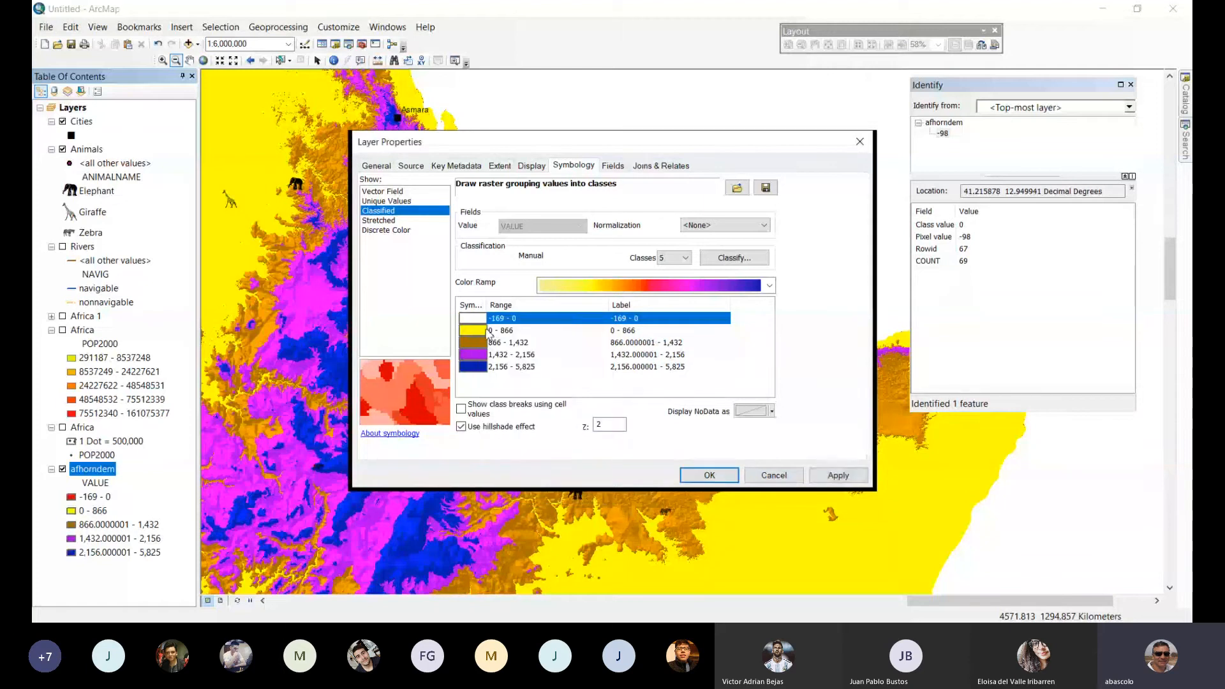
Set the second break value of the afhorndem classification to 400.
left_click(488, 330)
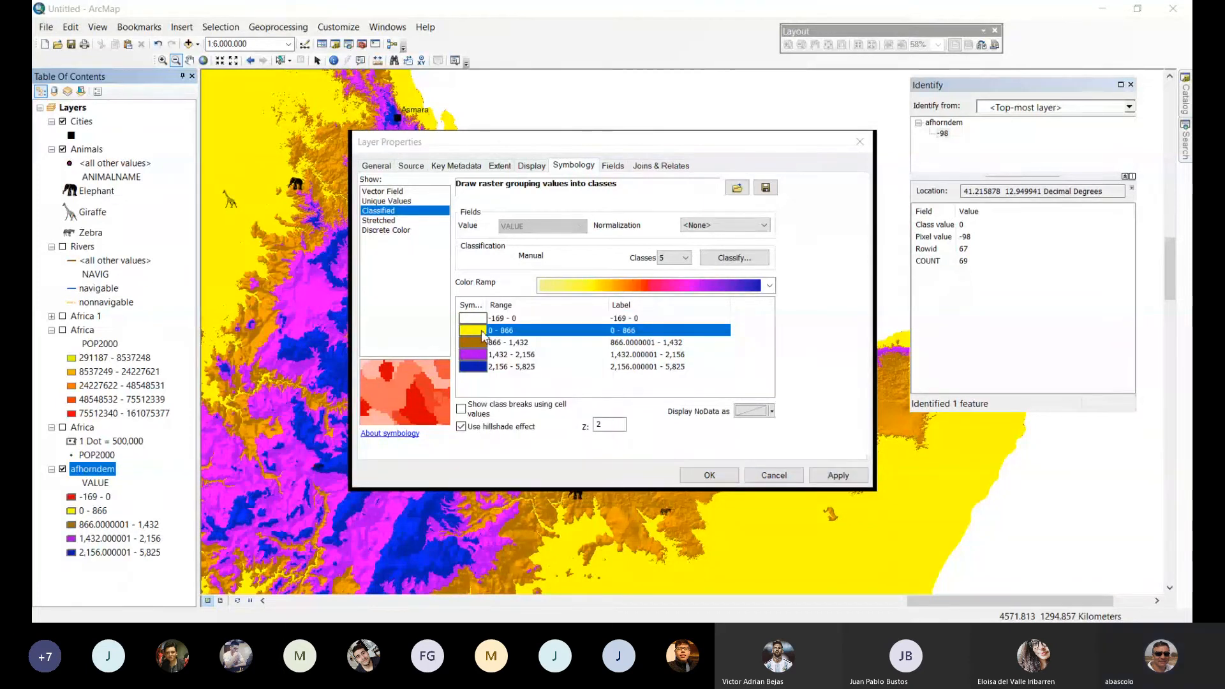
left_click(797, 336)
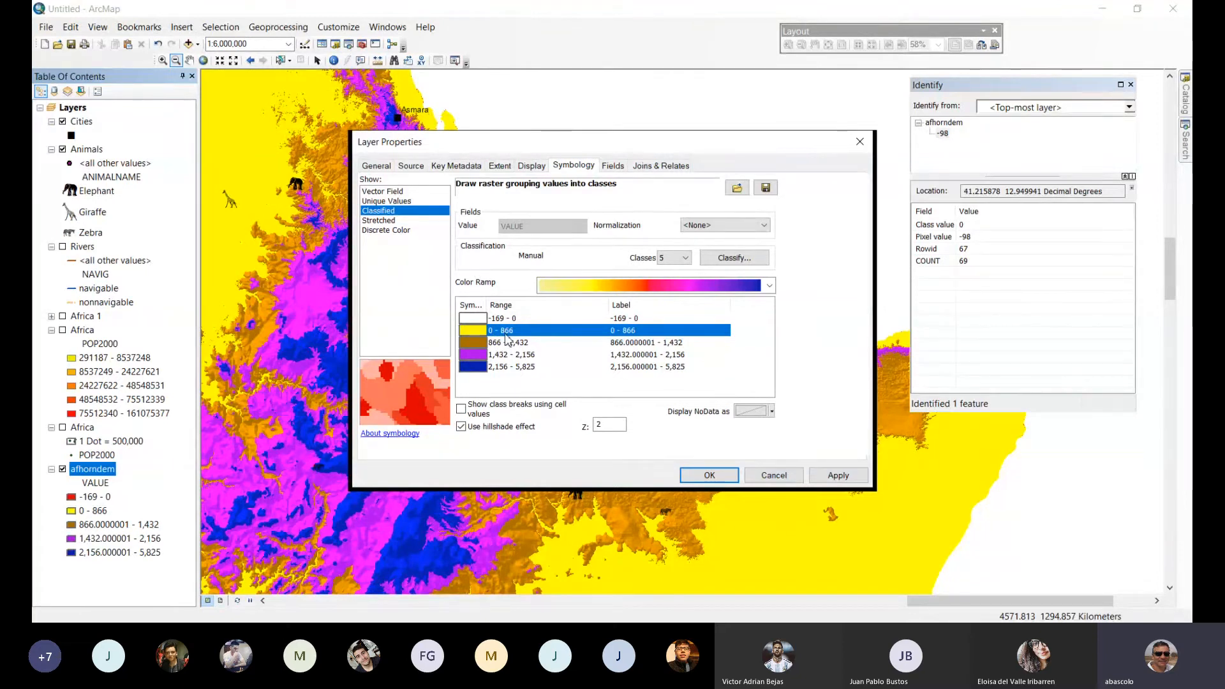
left_click(758, 264)
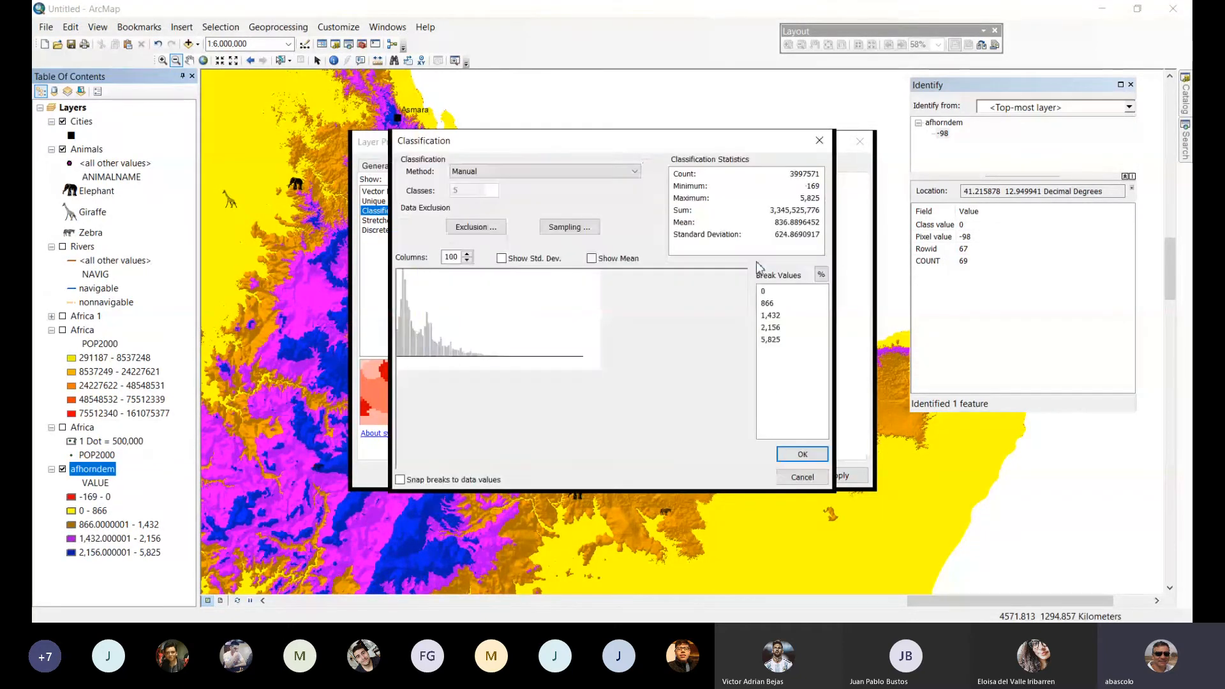
left_click(765, 305)
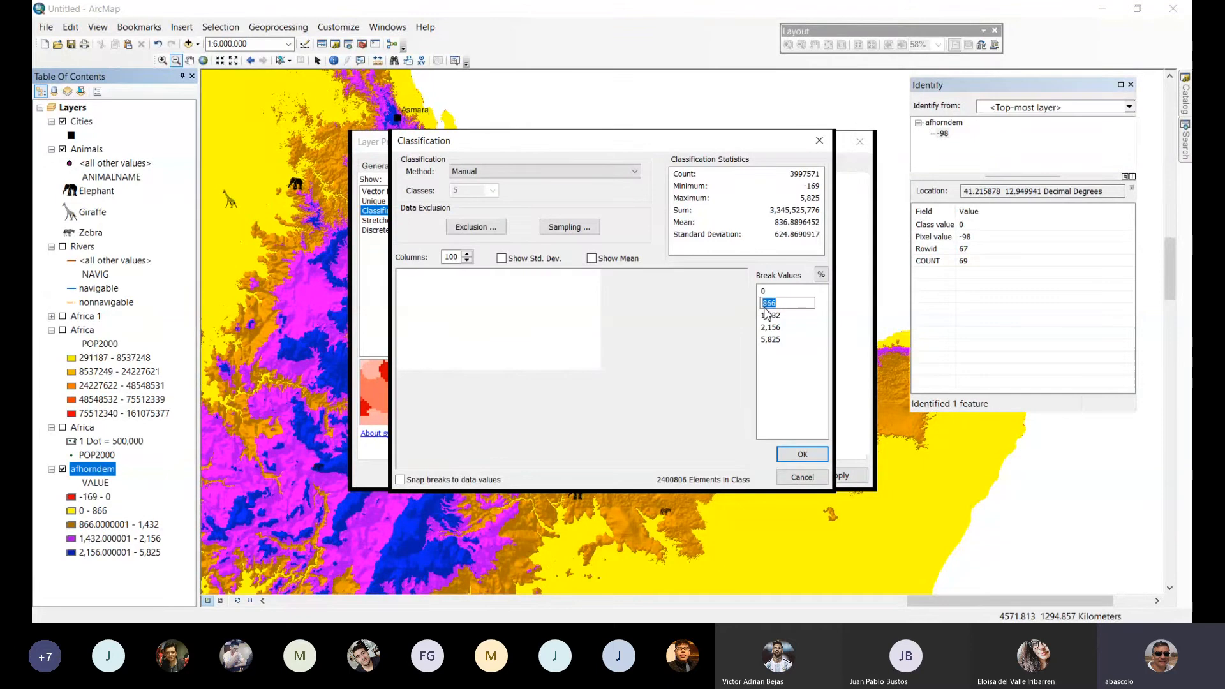
type("400")
Accept the class breaks, recolor the afhorndem 0 - 400 class red and the 400 - 1,432 class olive, and apply the symbology.
left_click(807, 455)
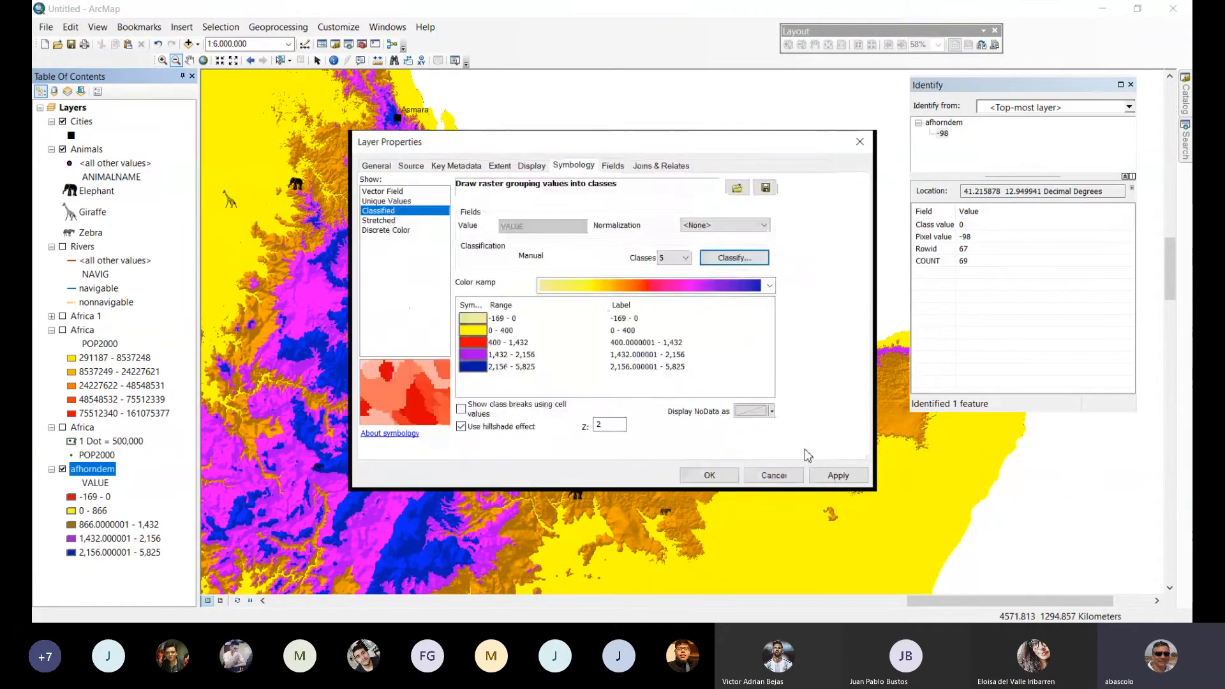
left_click(804, 454)
double_click(476, 331)
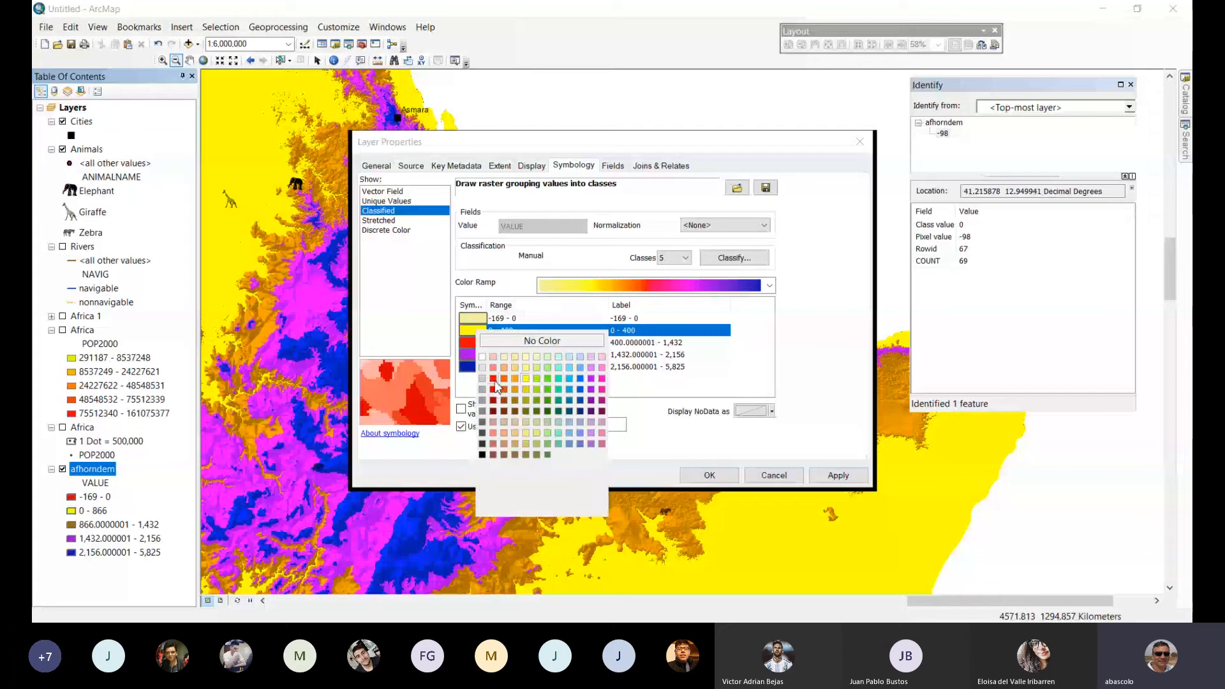
left_click(493, 379)
left_click(475, 344)
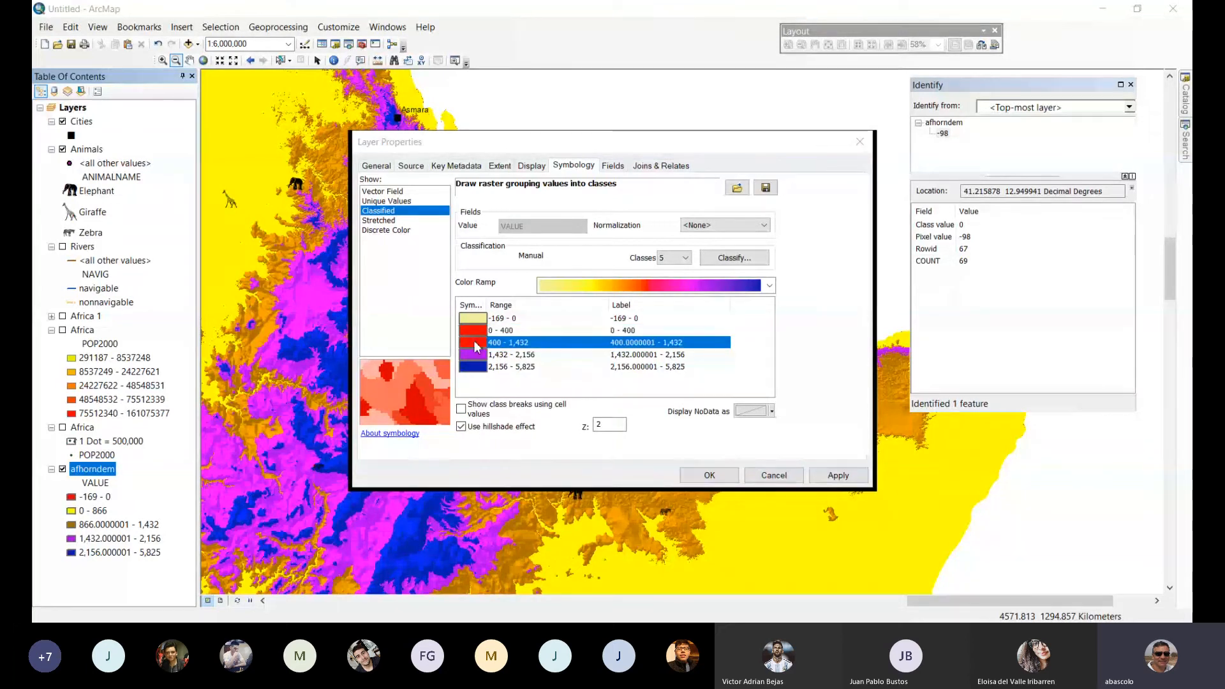
left_click(475, 343)
left_click(523, 422)
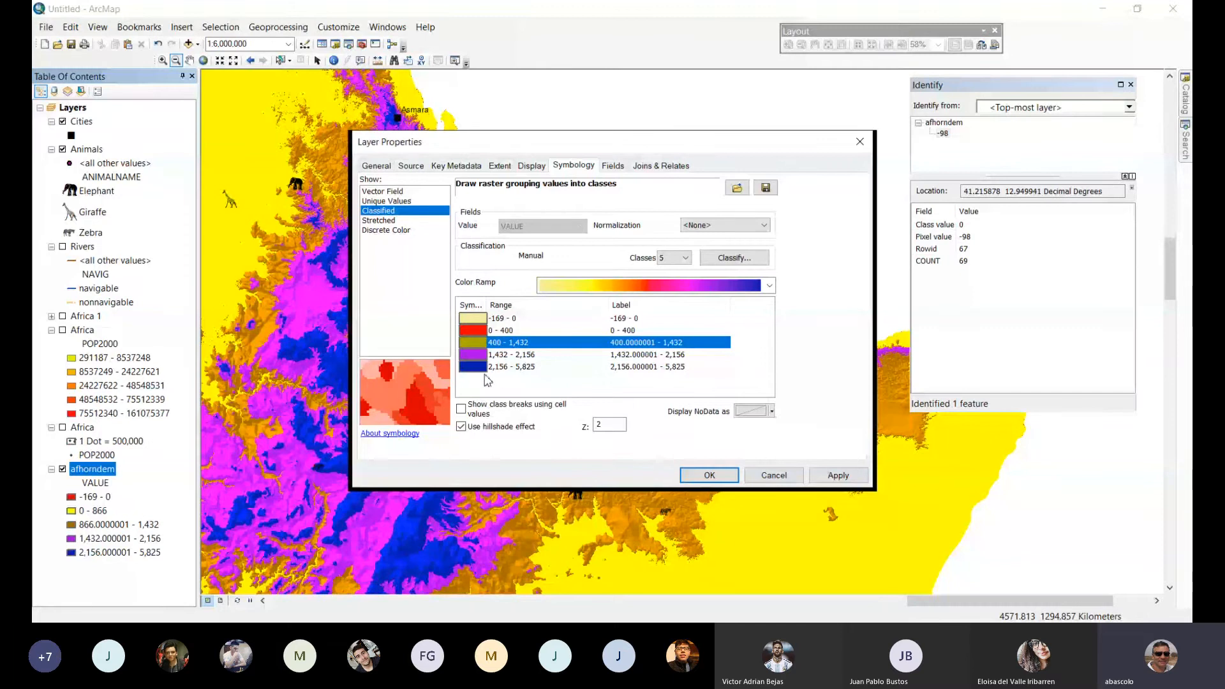
left_click(857, 480)
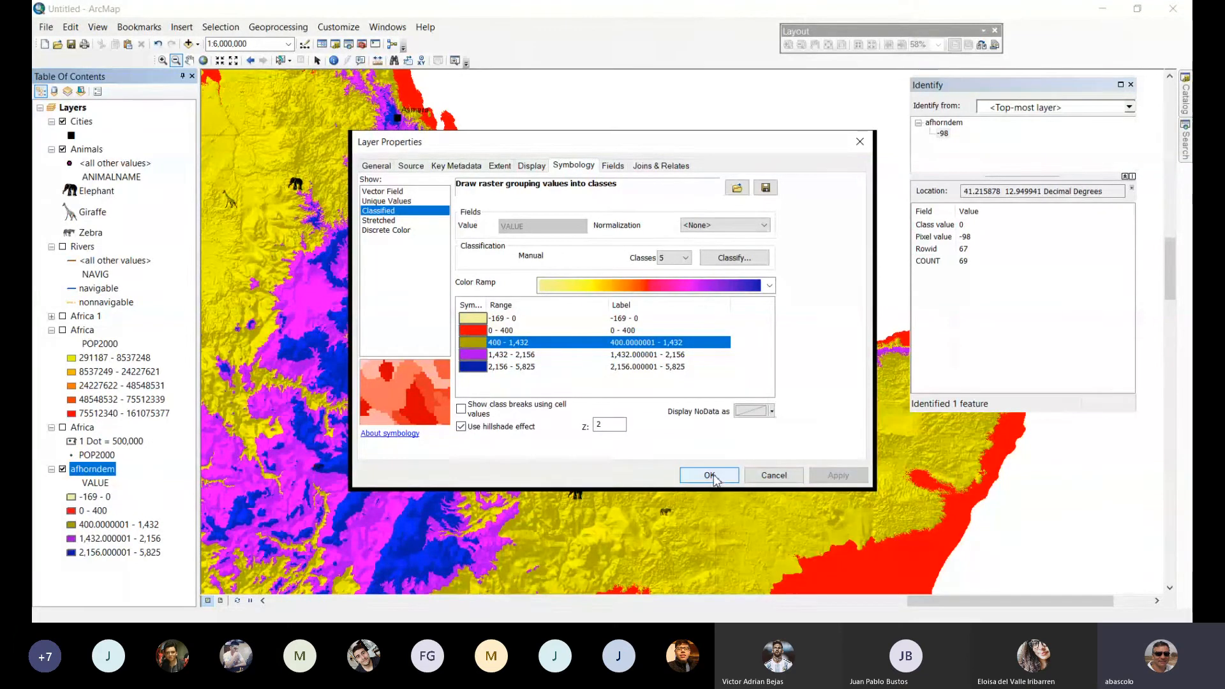
left_click(711, 475)
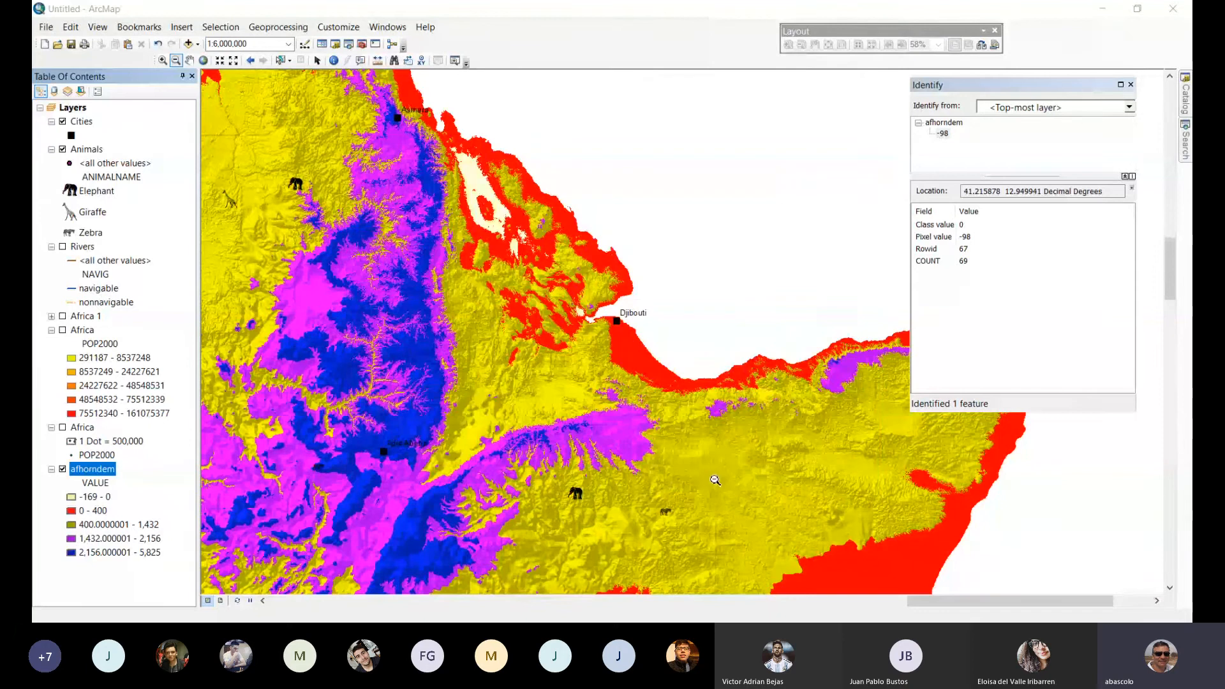
Close the Identify results and examine the recolored elevation classes across the Horn of Africa raster, from Mombasa to Aswan.
left_click(1130, 84)
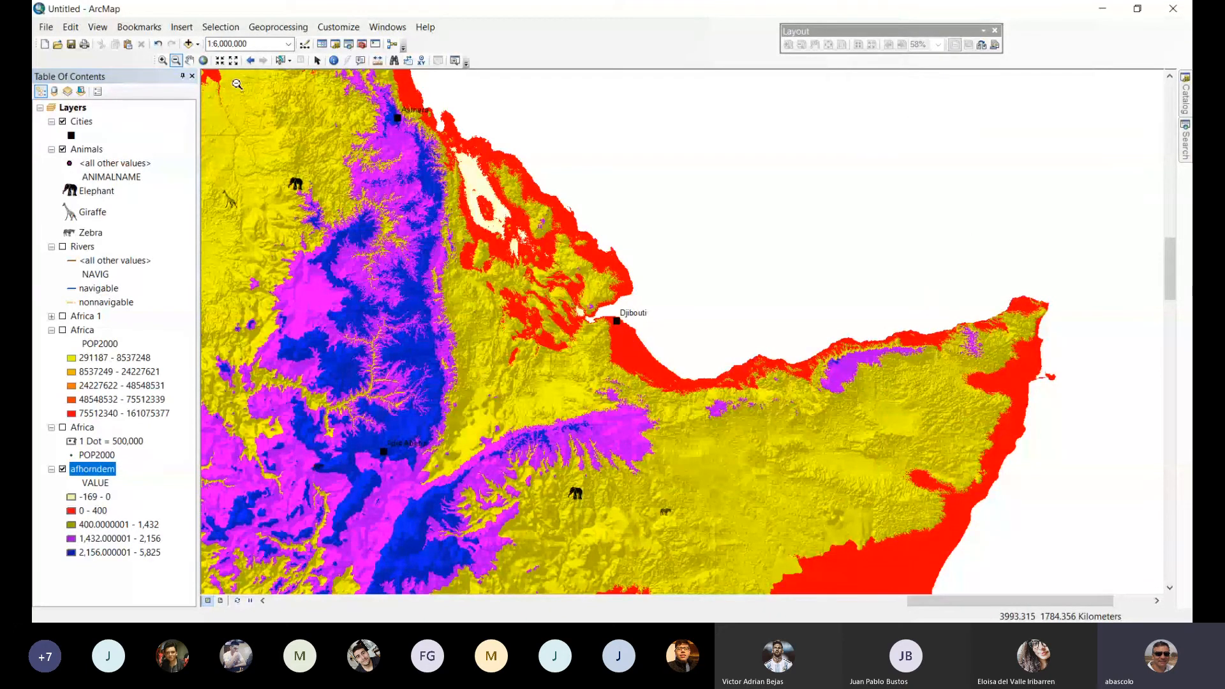
left_click(700, 450)
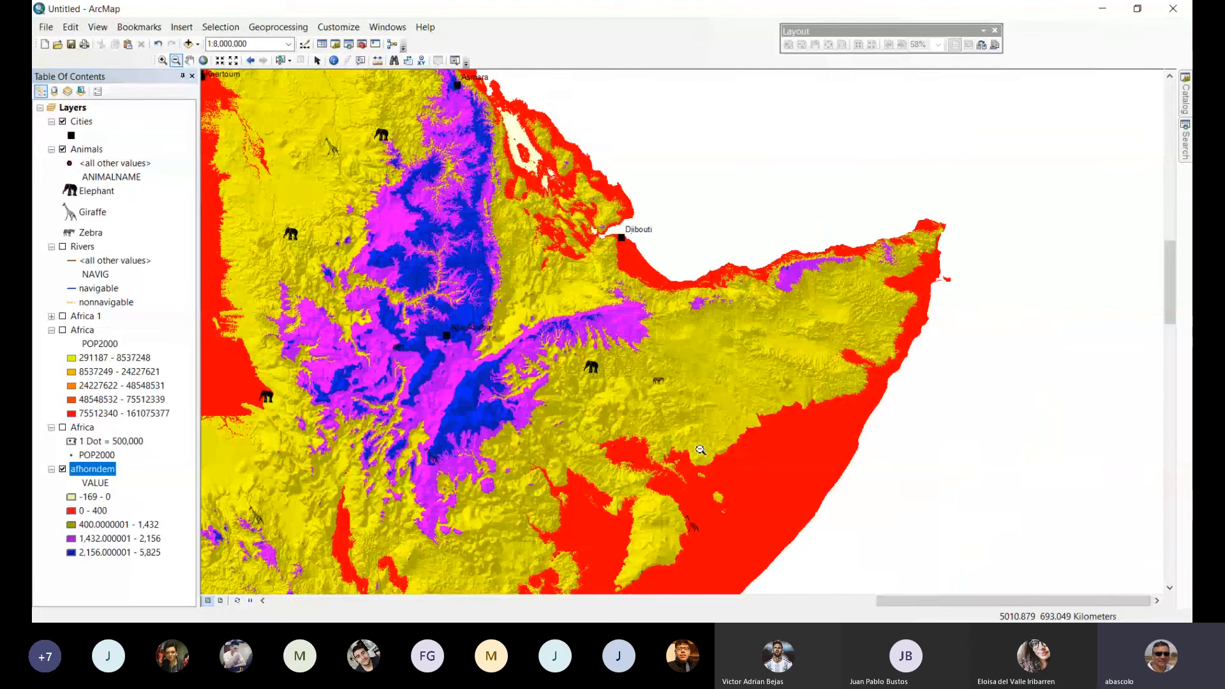
left_click(701, 450)
left_click(700, 450)
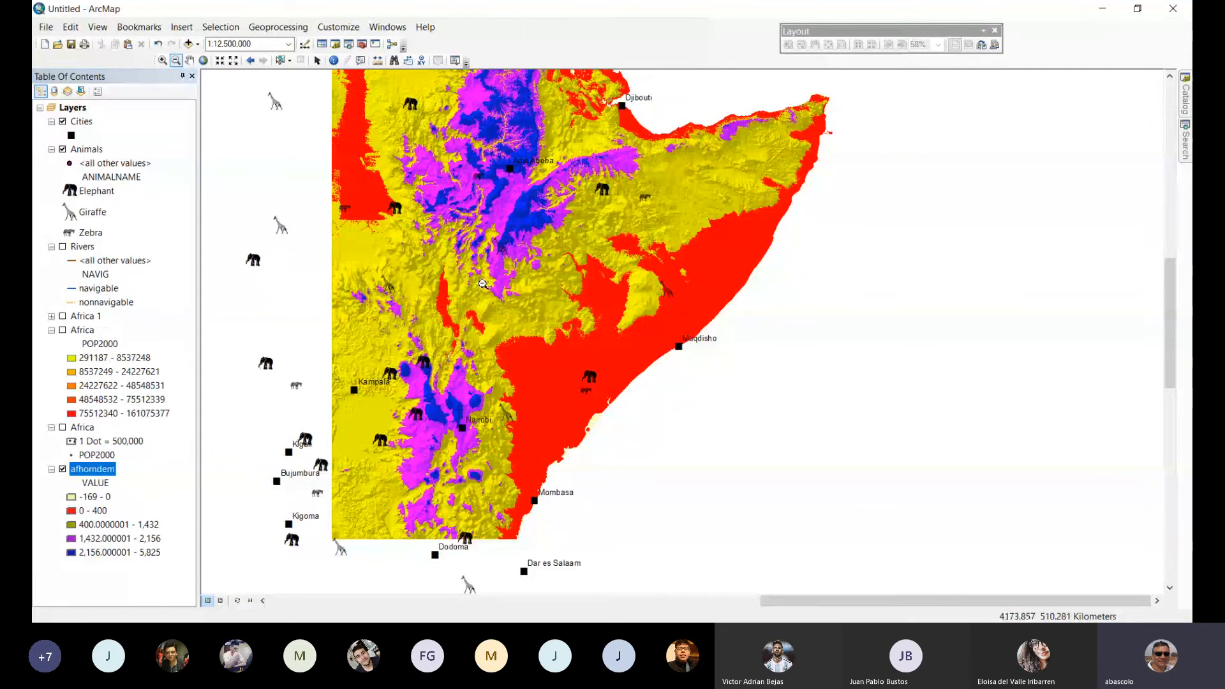
left_click_drag(482, 285, 537, 467)
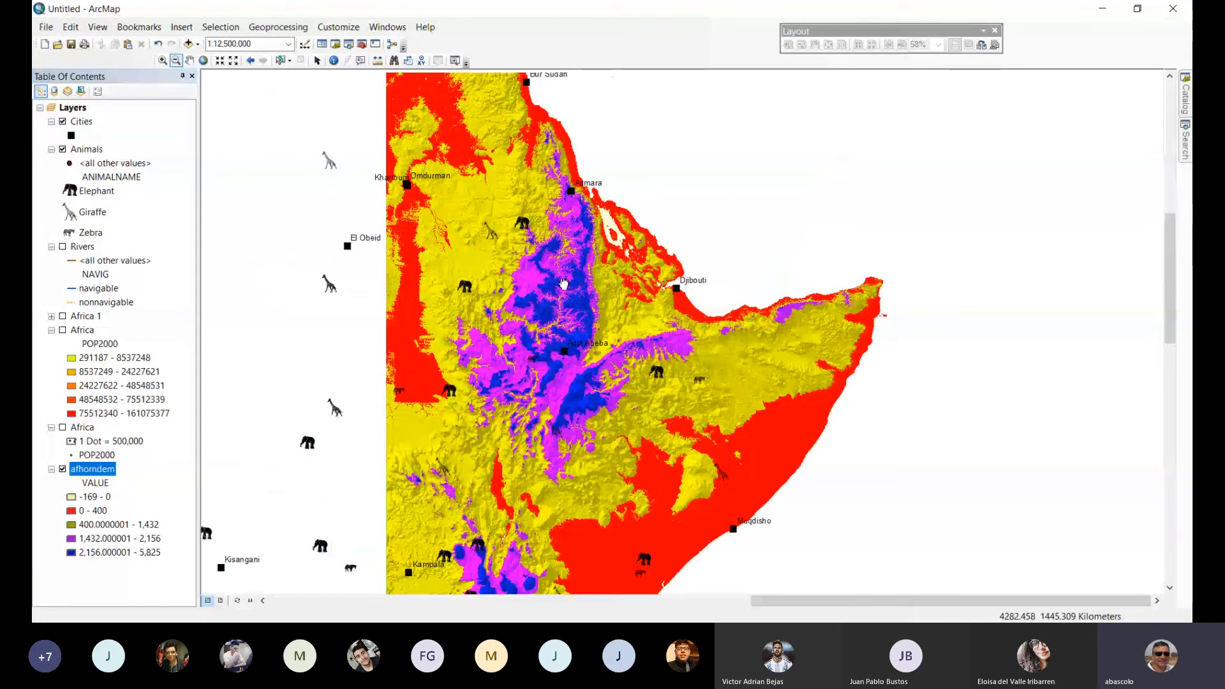
left_click_drag(563, 284, 605, 420)
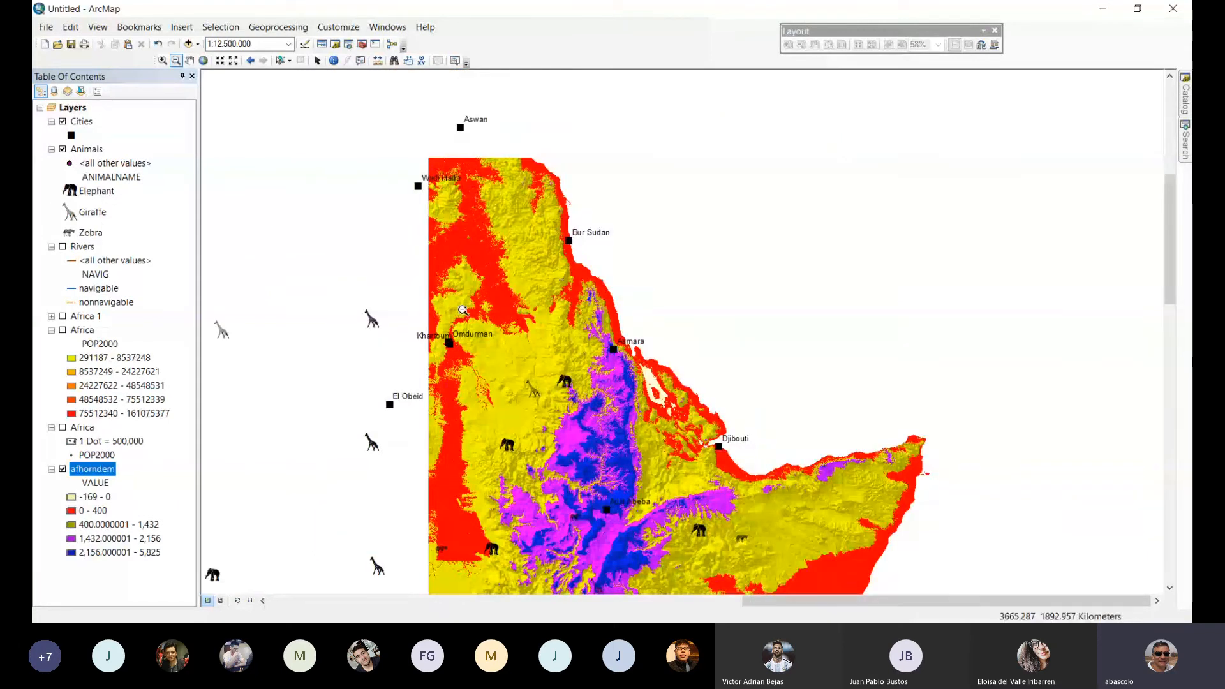
left_click_drag(463, 312, 593, 357)
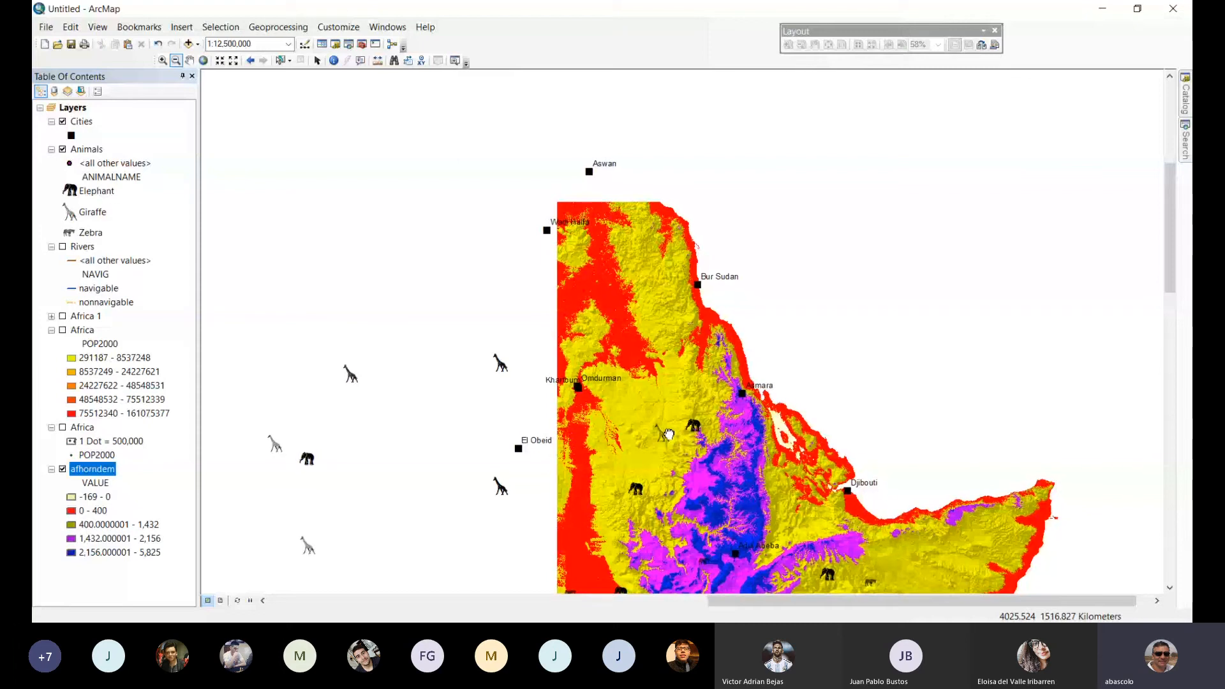
left_click_drag(668, 434, 579, 290)
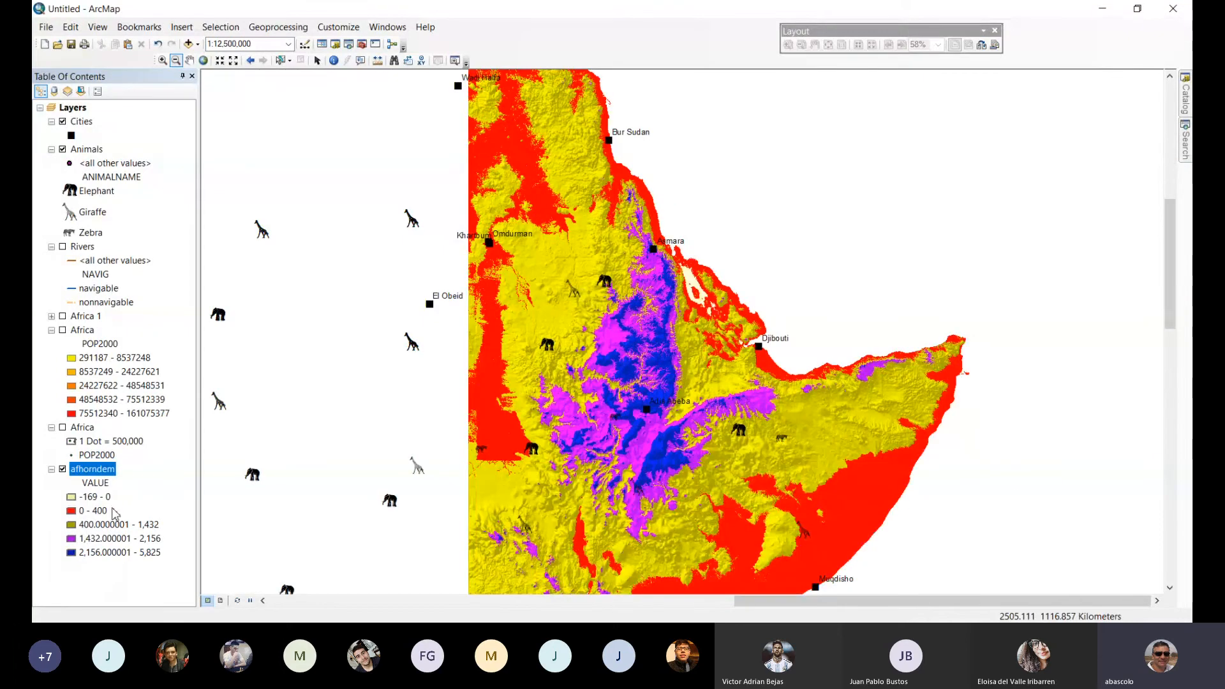
left_click(102, 511)
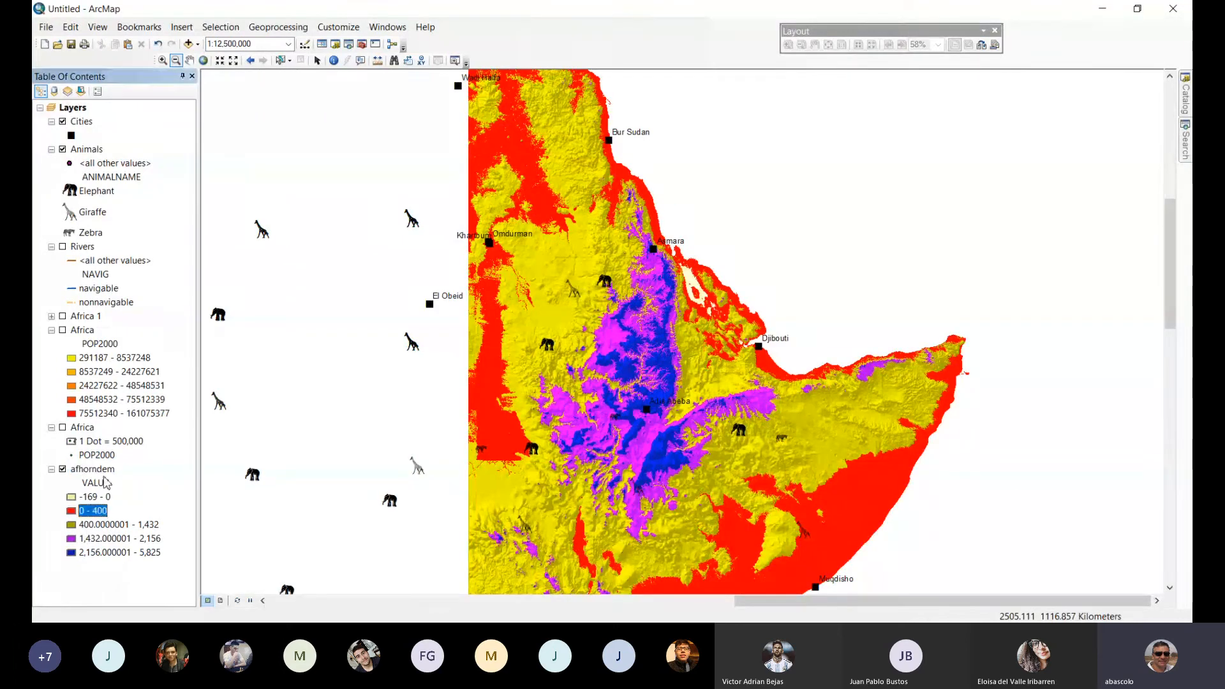
left_click(102, 473)
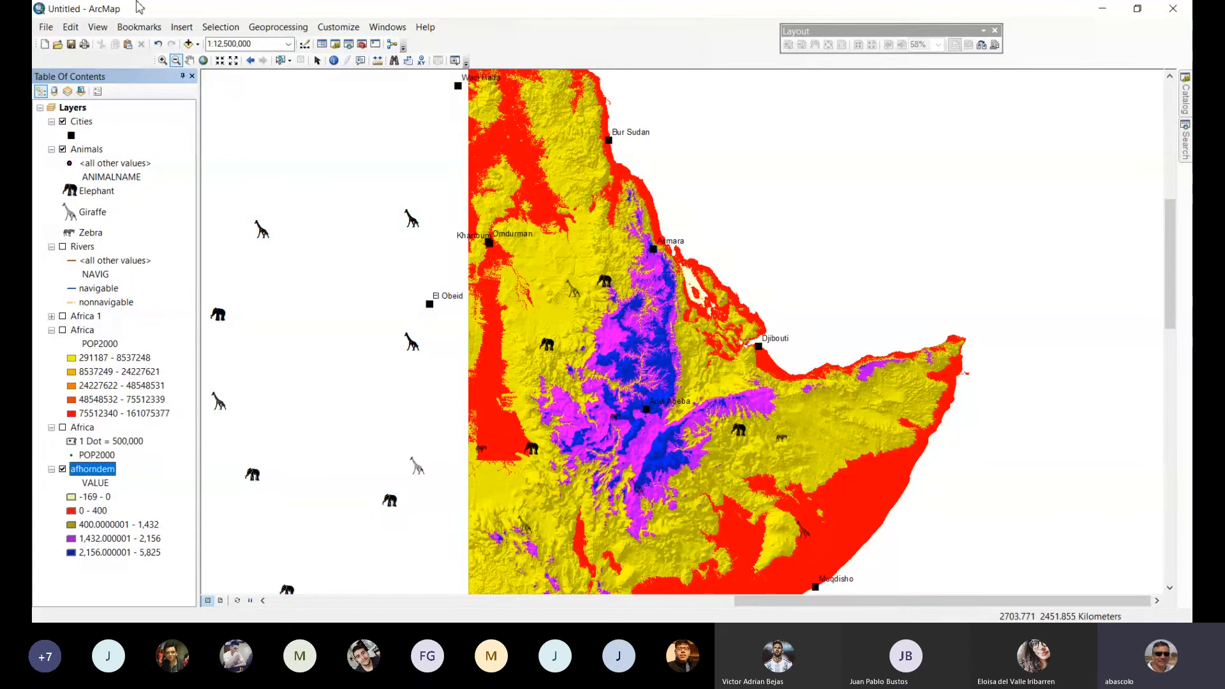
Show the full extent of Africa with the Africa 1 layer visible and the Animals and afhorndem layers hidden.
left_click(203, 60)
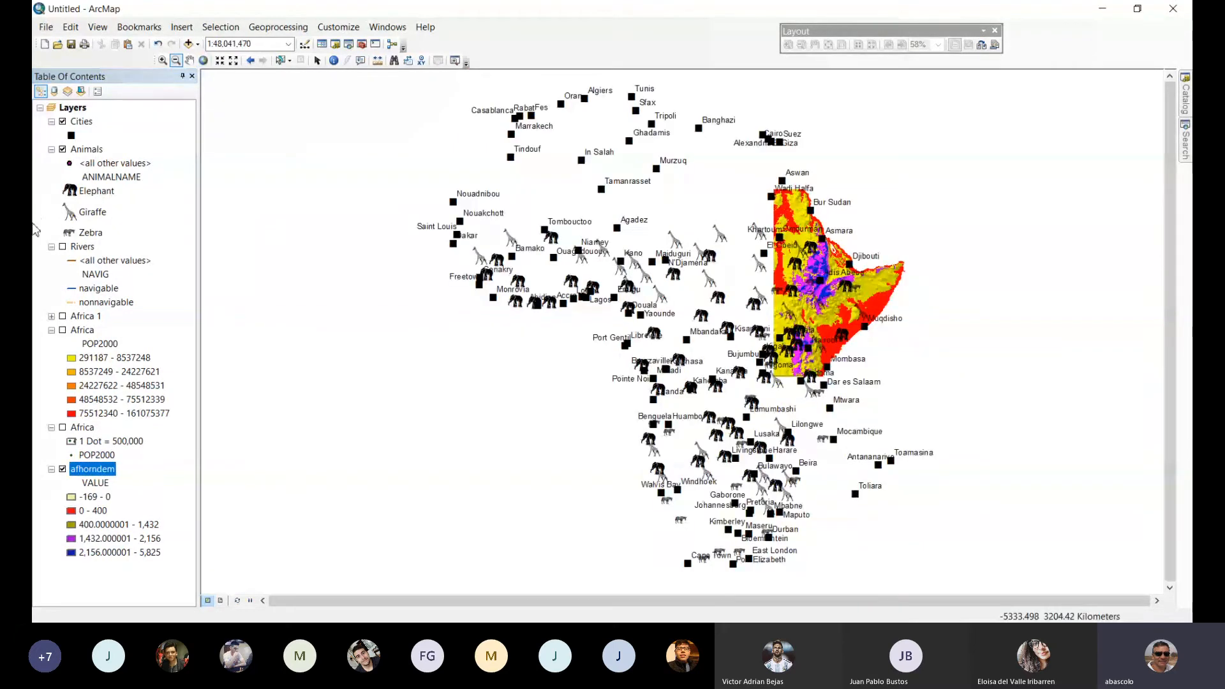
left_click(64, 150)
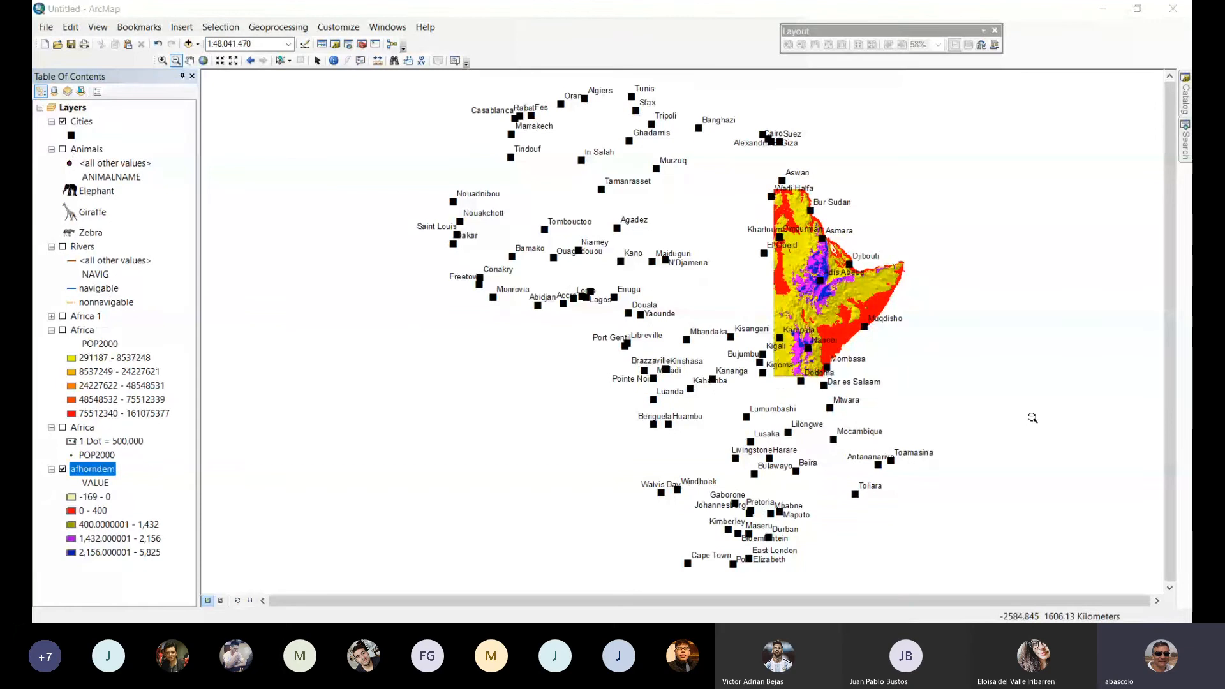
left_click(62, 316)
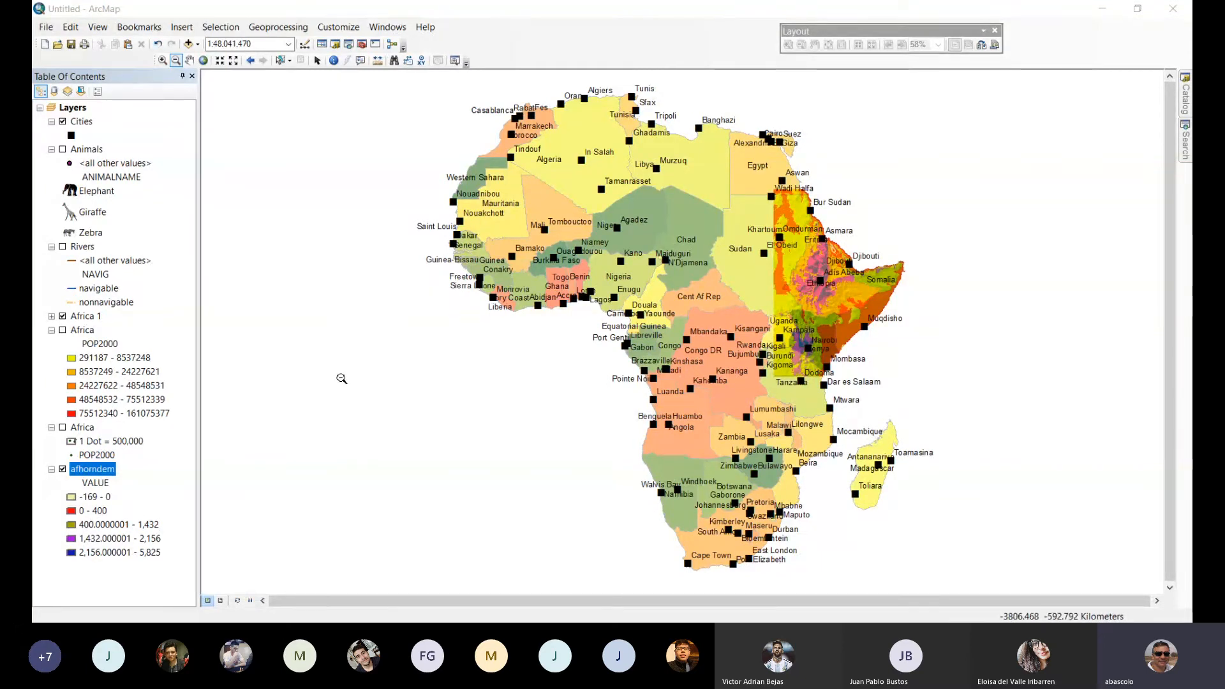
left_click(62, 470)
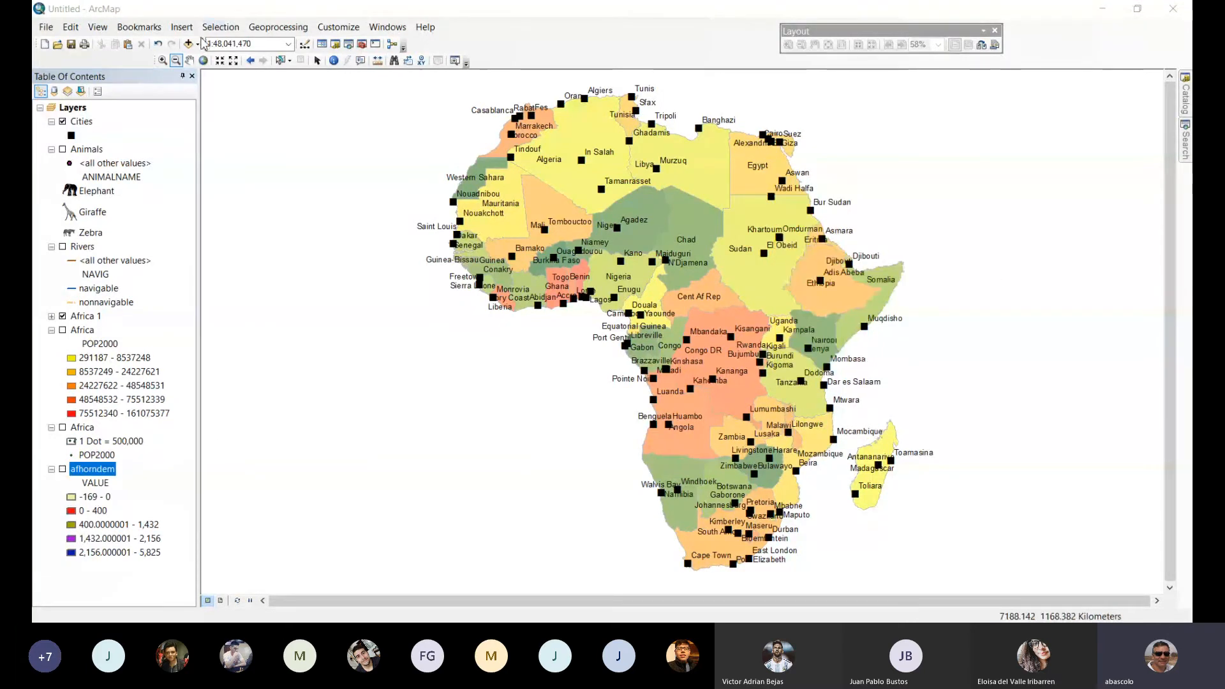
left_click(241, 29)
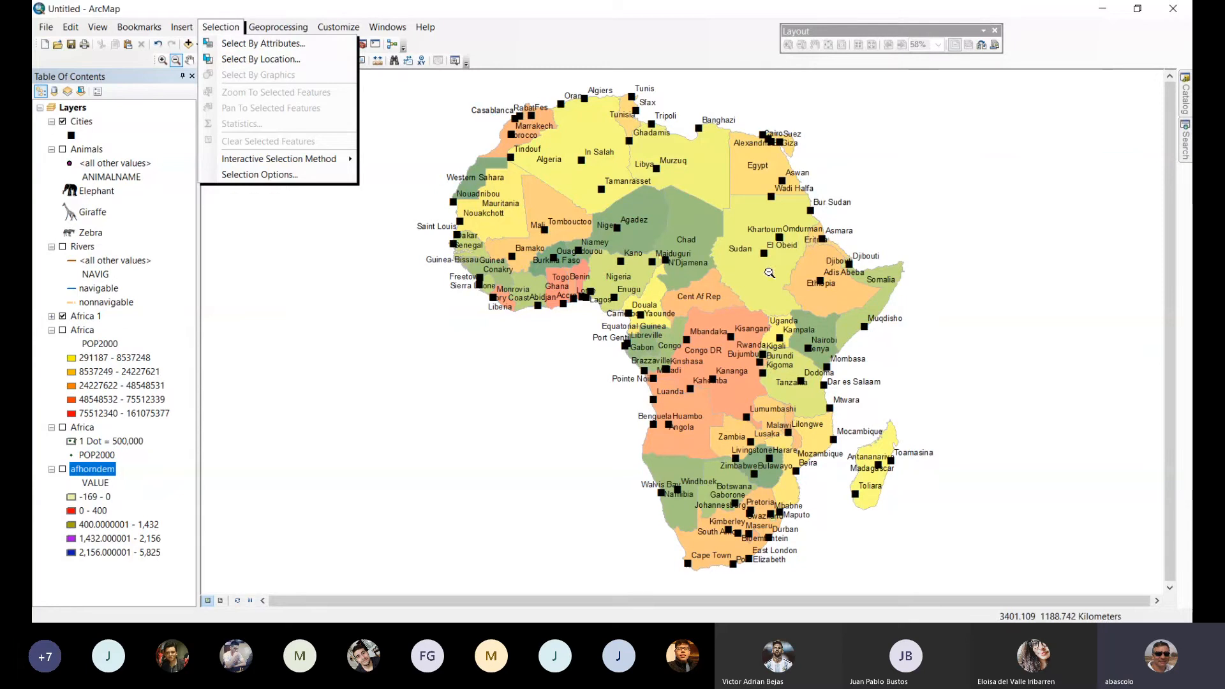
key("Escape")
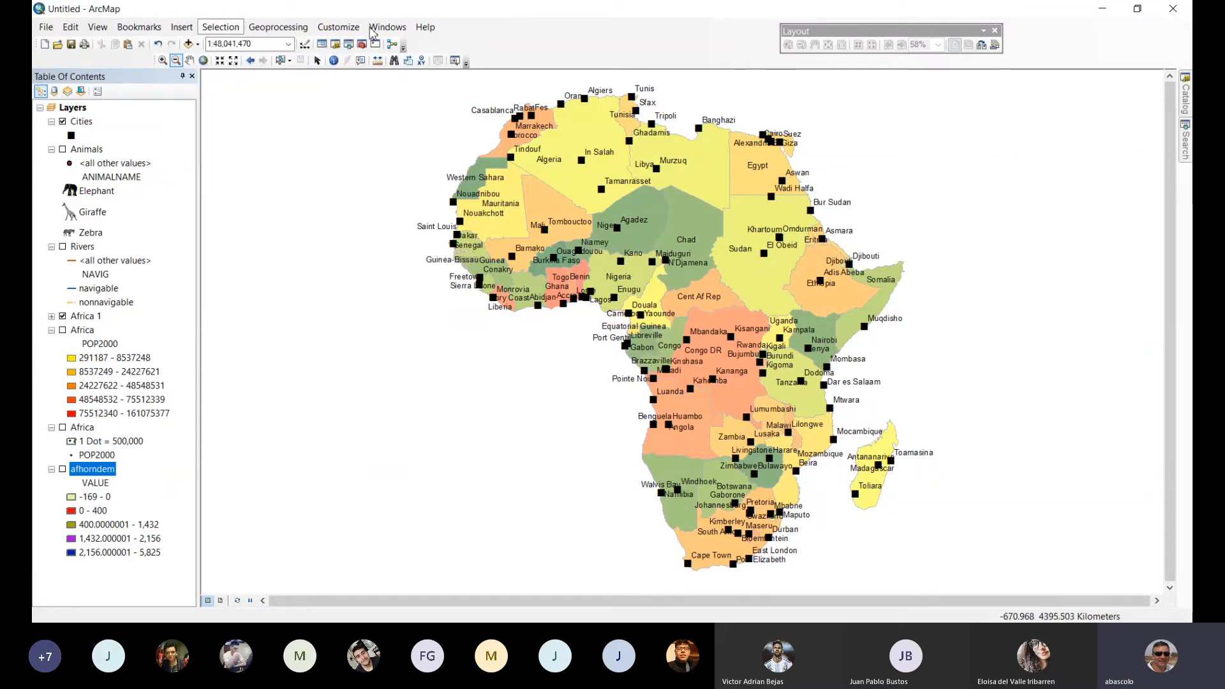
left_click(345, 28)
left_click(390, 28)
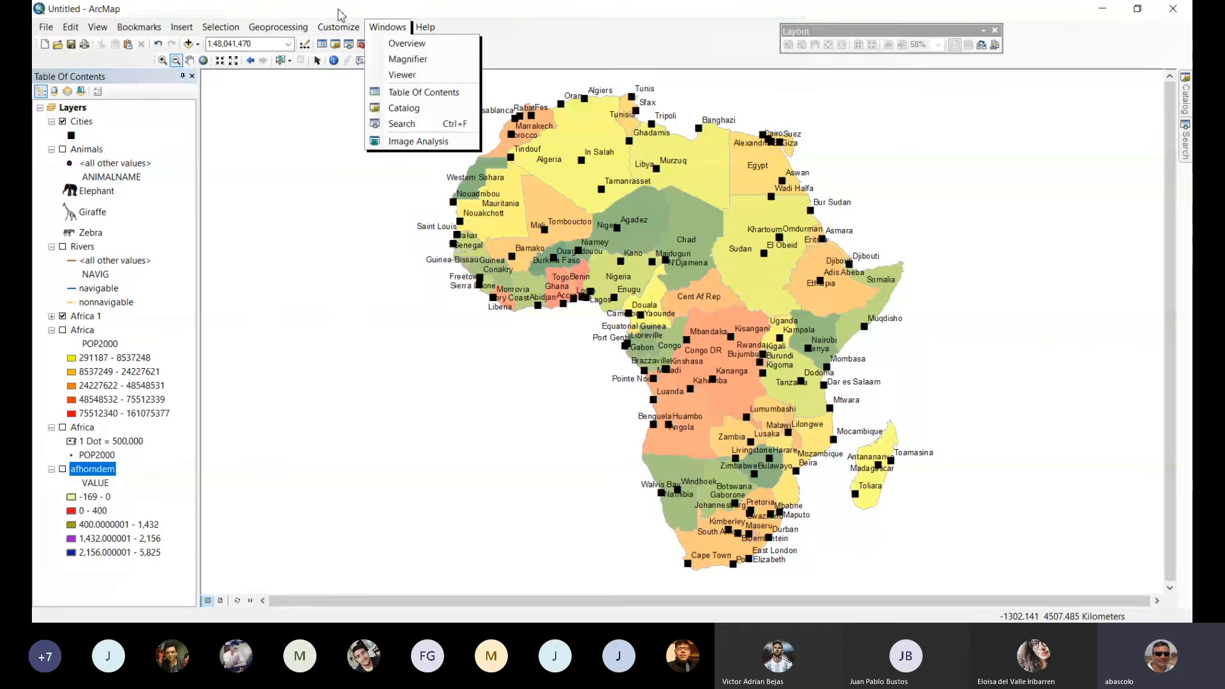
left_click(342, 12)
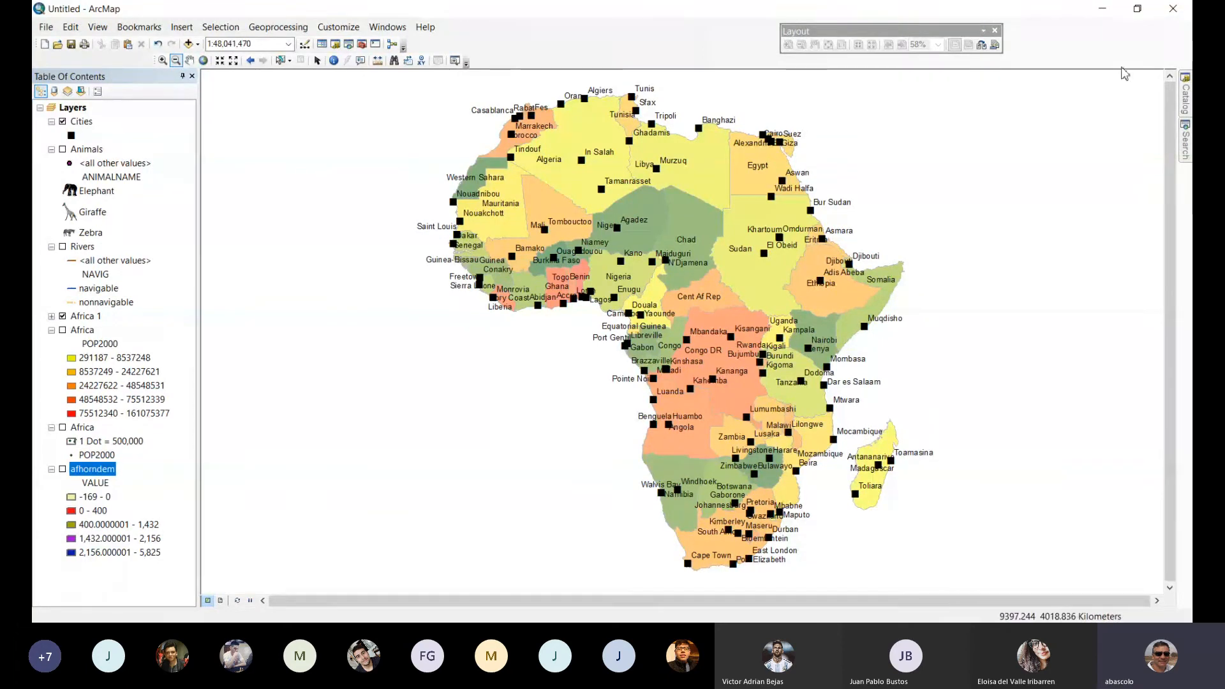
Create a new map document from the Blank Map template without saving the changes to the current map.
left_click(44, 43)
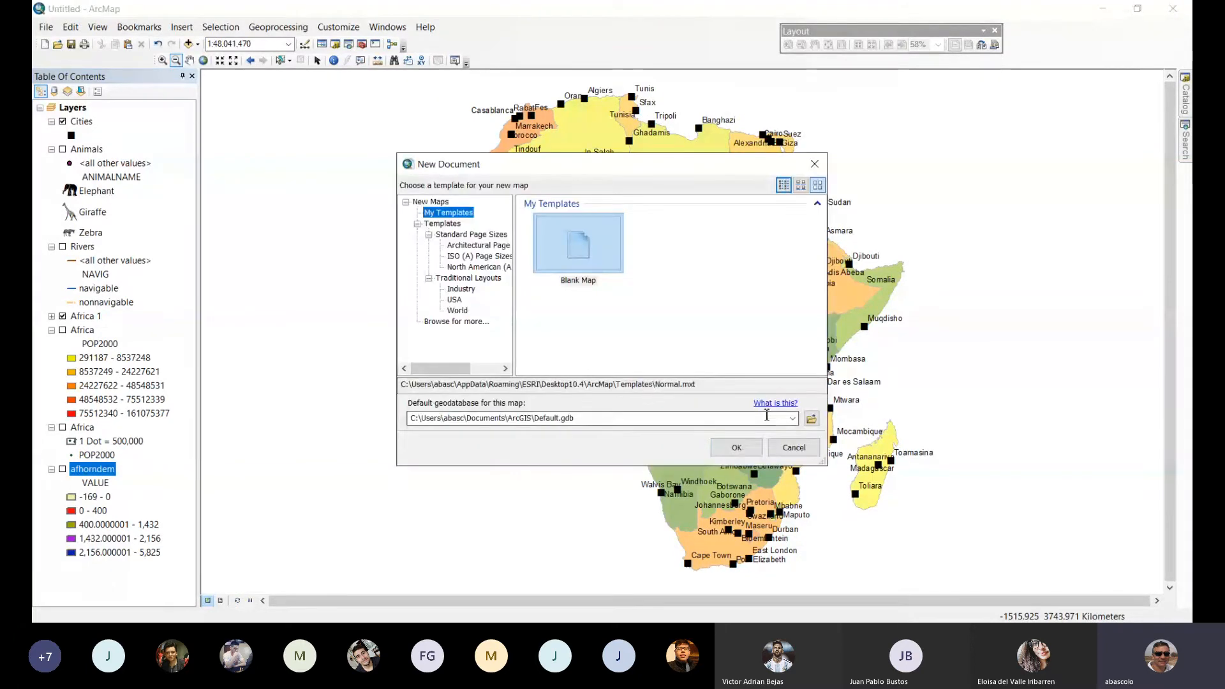
left_click(734, 448)
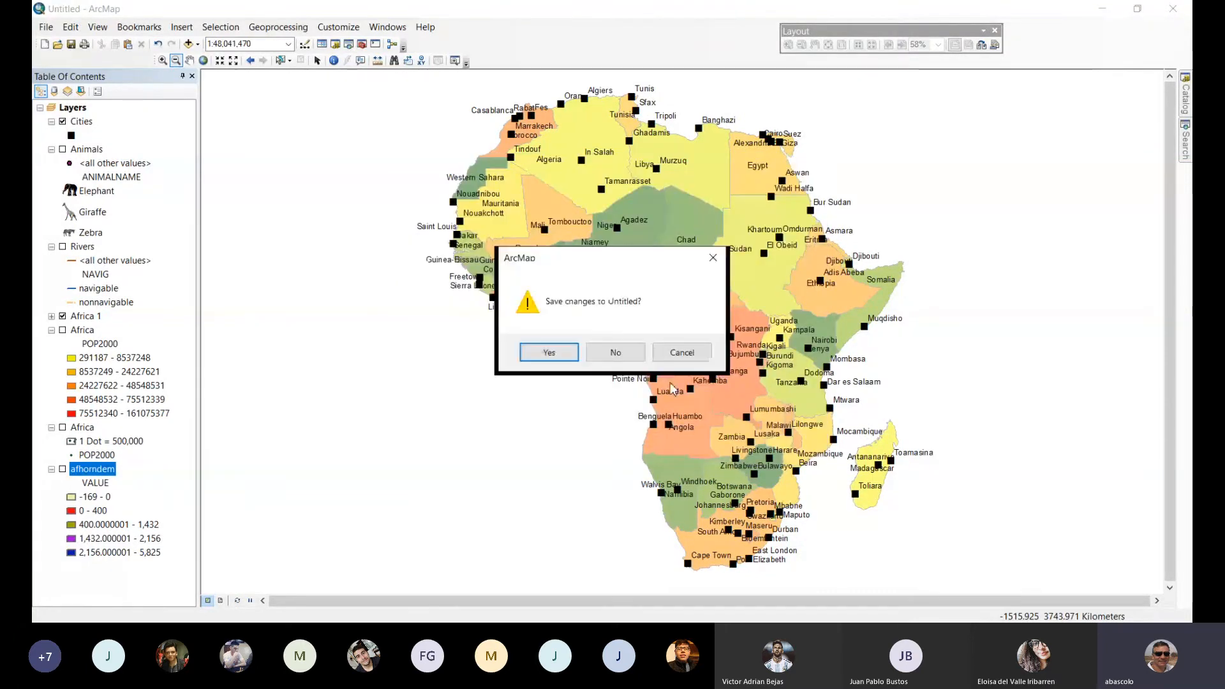
left_click(615, 352)
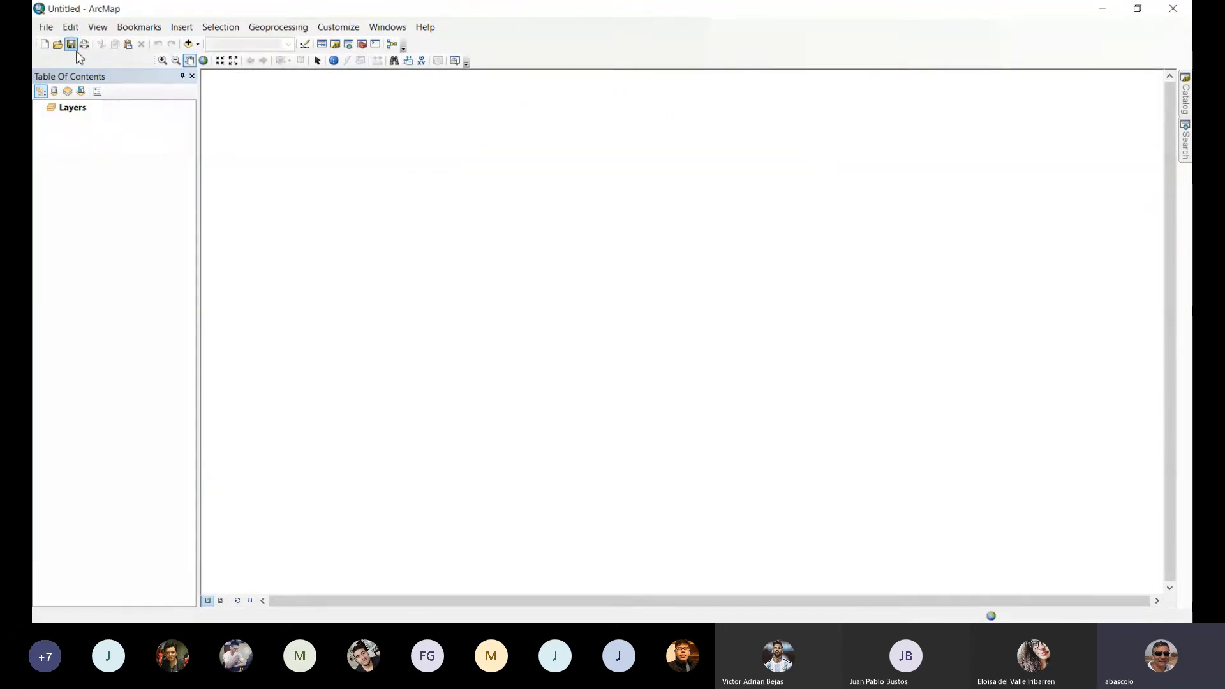
Add parcels, FireHydrants.shp and WaterValves.shp from the 4K1-CV07-Datasets folder to the map.
left_click(189, 44)
left_click(632, 219)
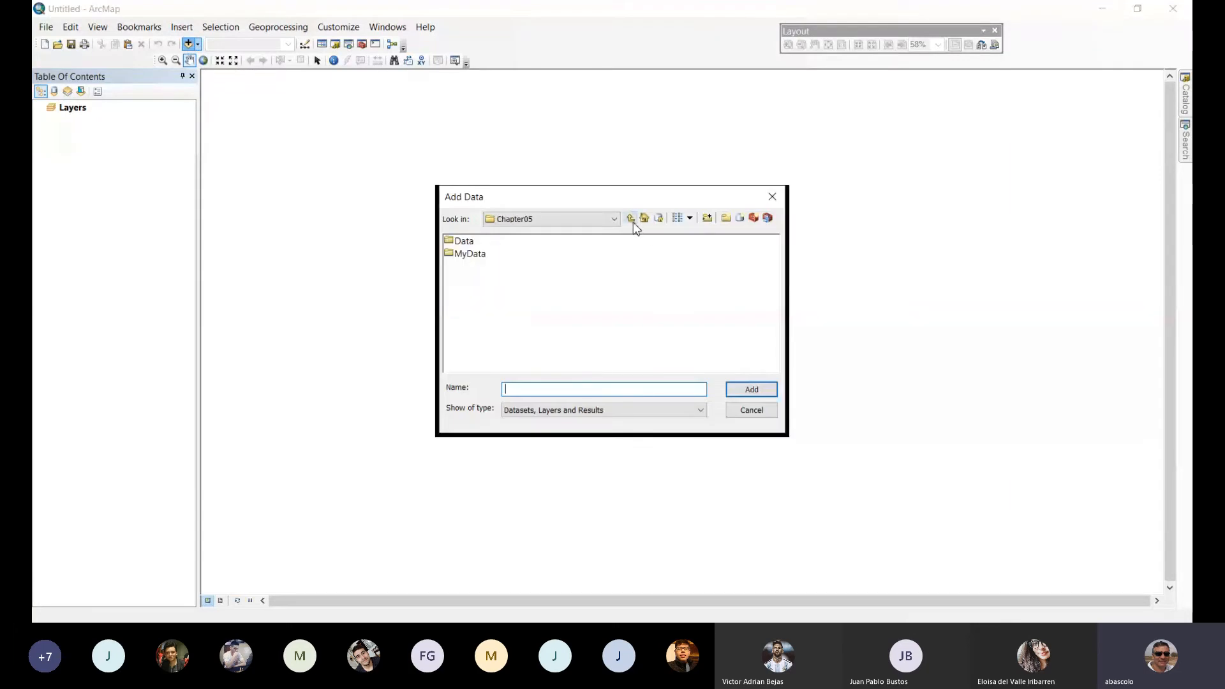
left_click(632, 220)
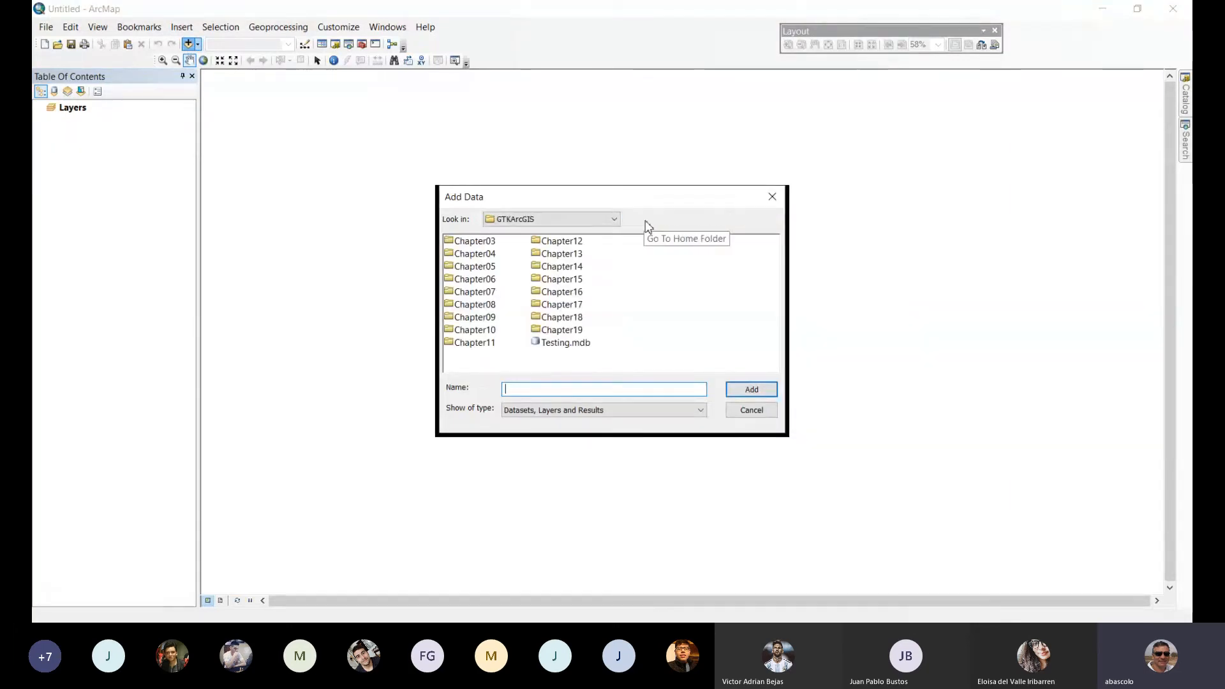
left_click(609, 220)
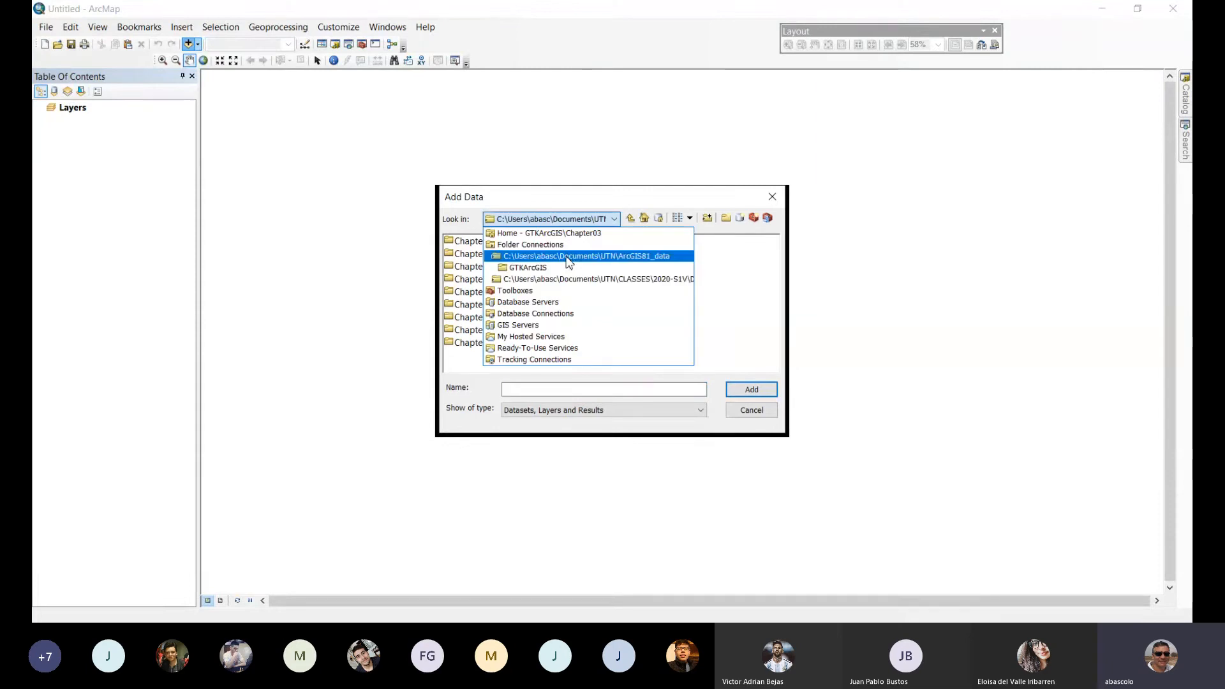
left_click(570, 279)
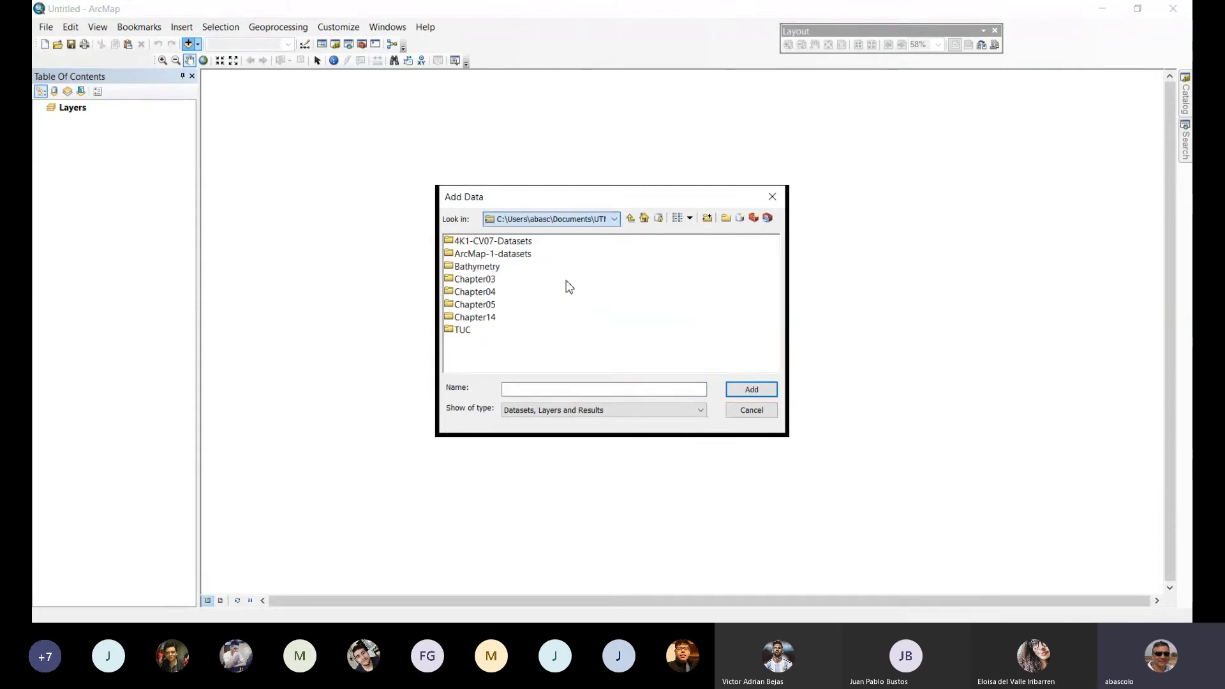
double_click(492, 241)
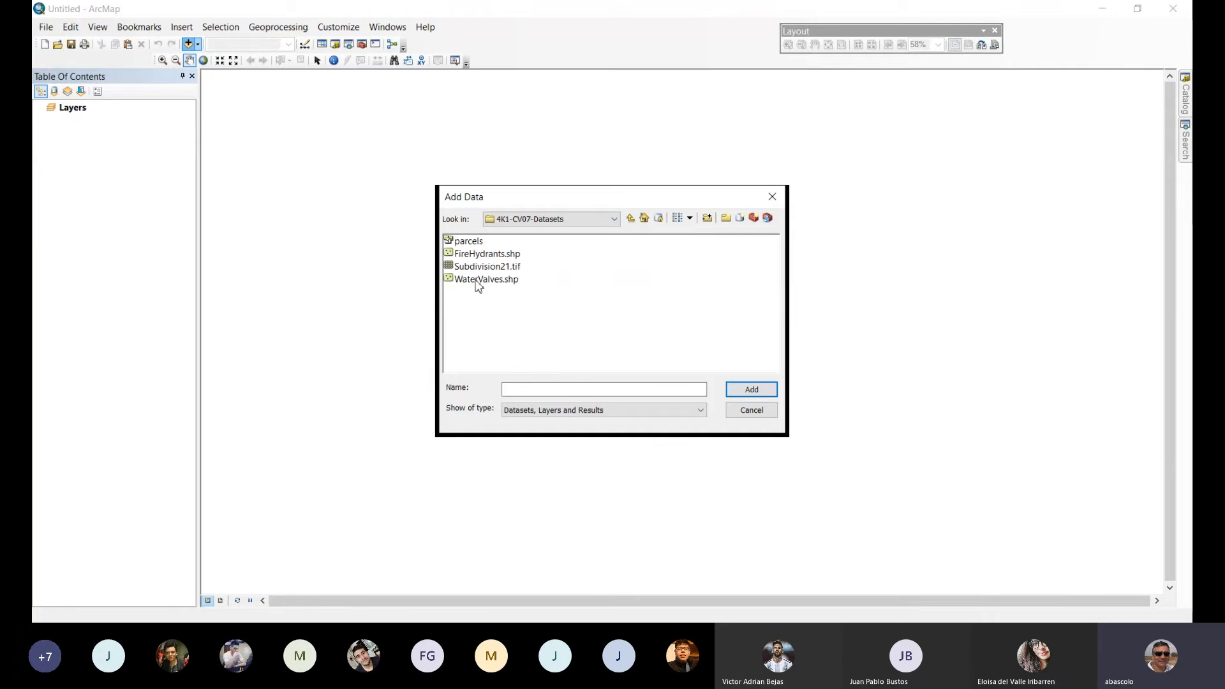
left_click(471, 242)
left_click(473, 258, "shift")
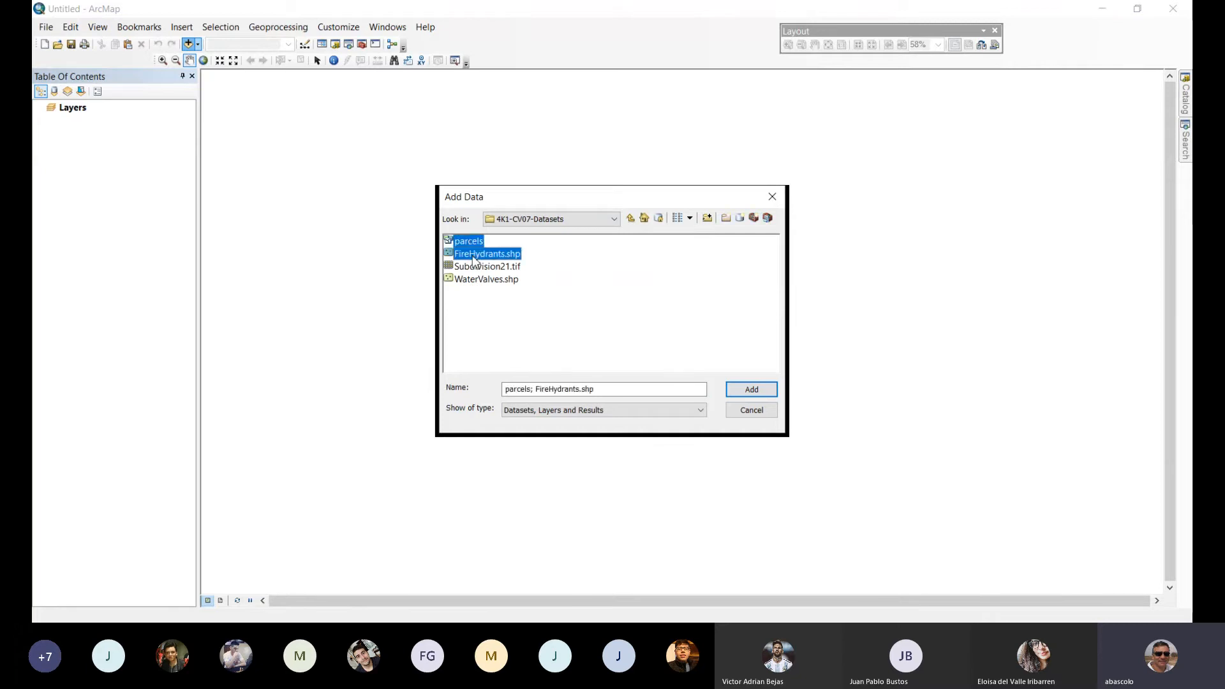
left_click(485, 281, "ctrl")
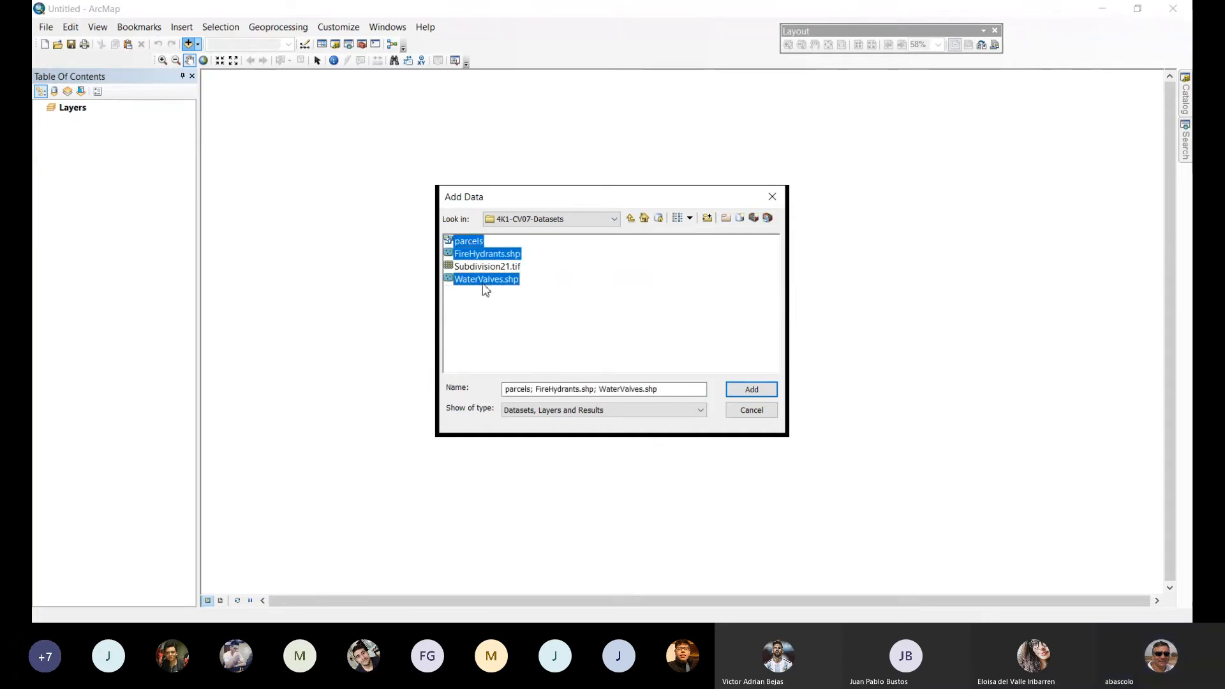
left_click(737, 392)
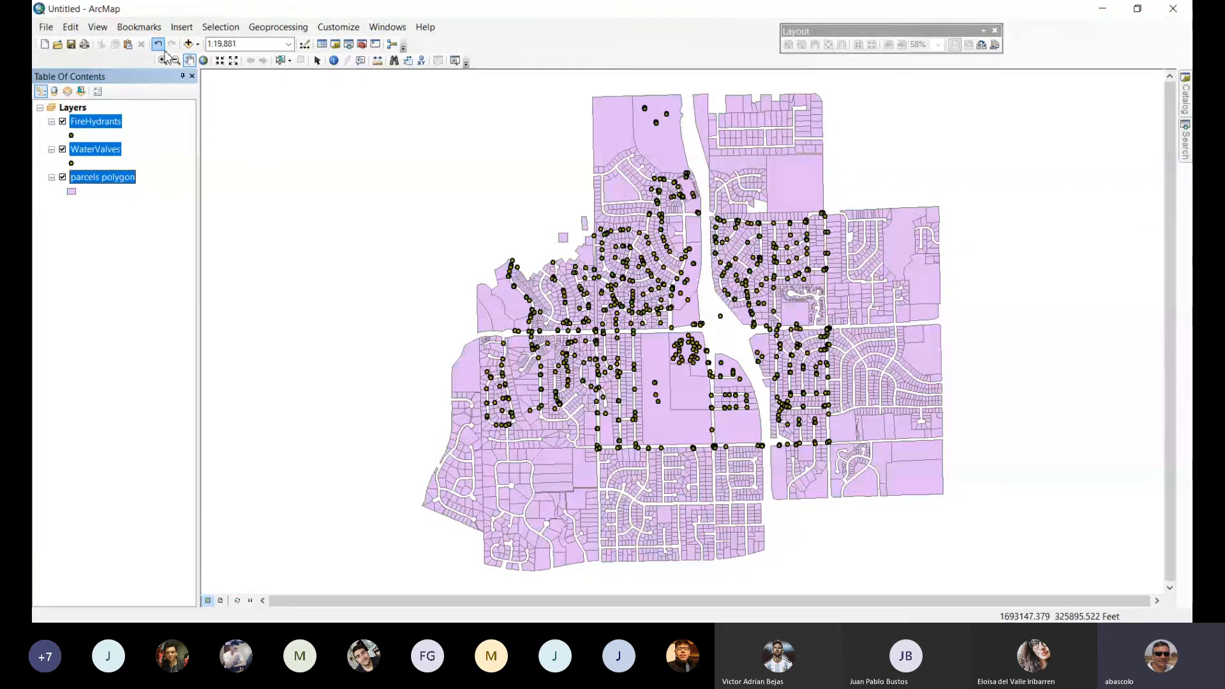
Add the Subdivision21.tif raster from the 4K1-CV07-Datasets folder to the map.
left_click(189, 43)
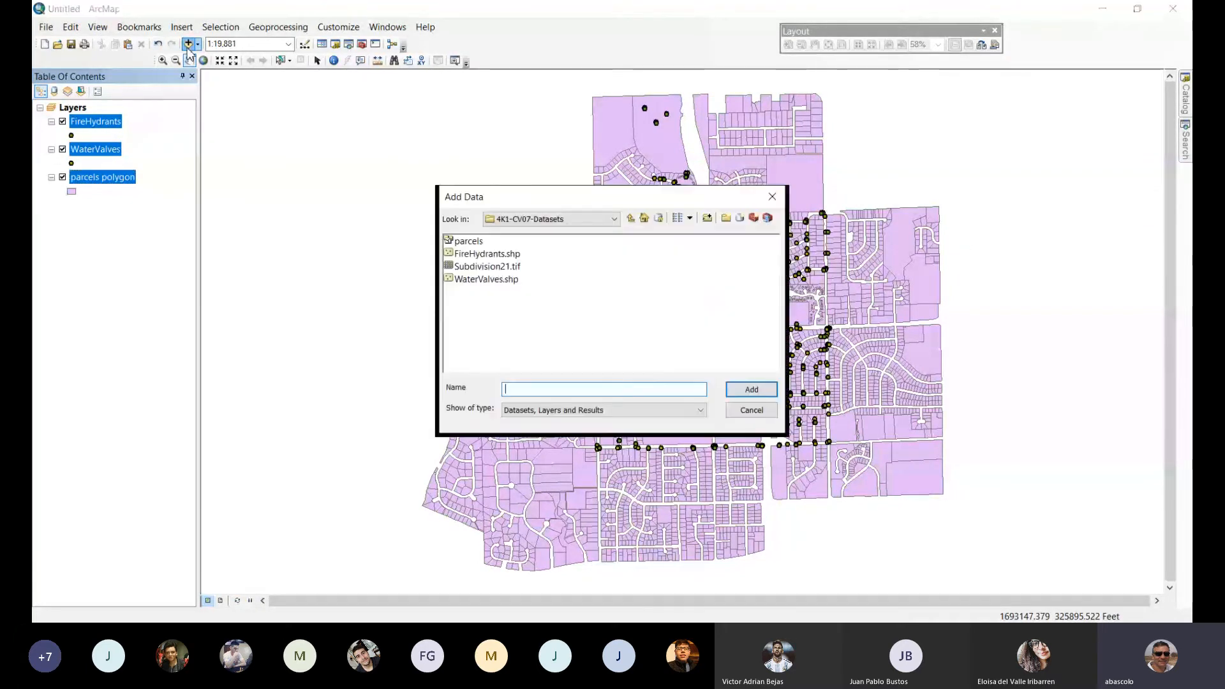
left_click(484, 267)
left_click(734, 390)
left_click(716, 386)
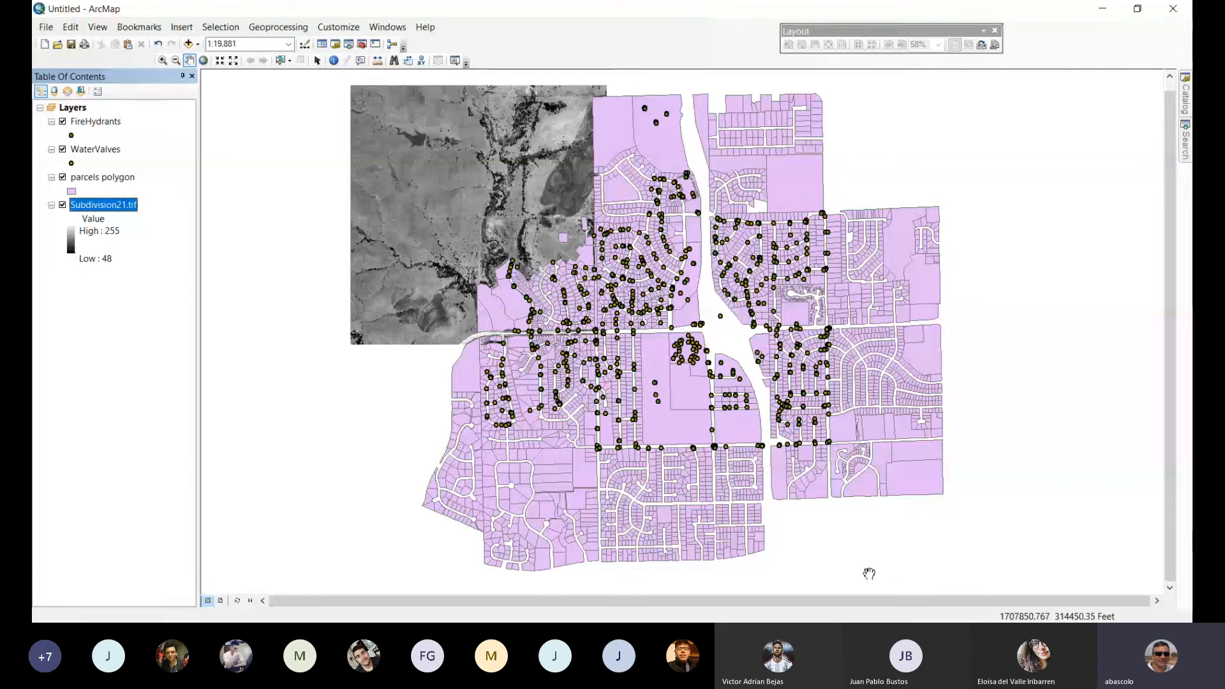
left_click(568, 514)
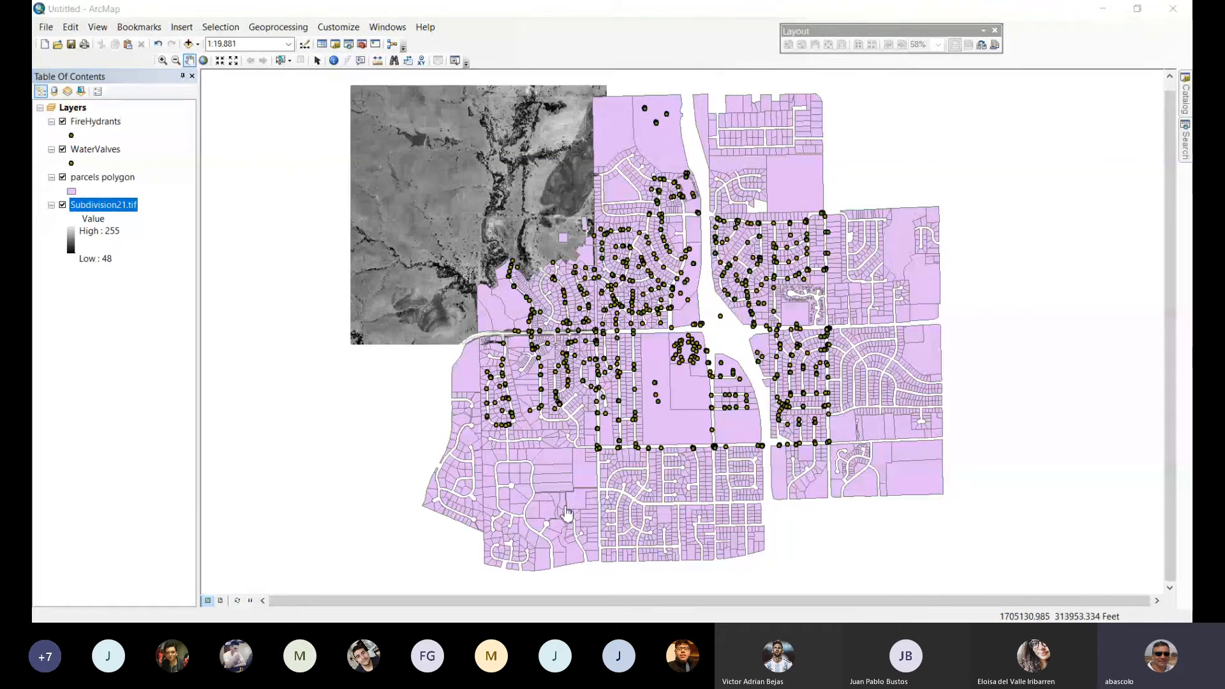
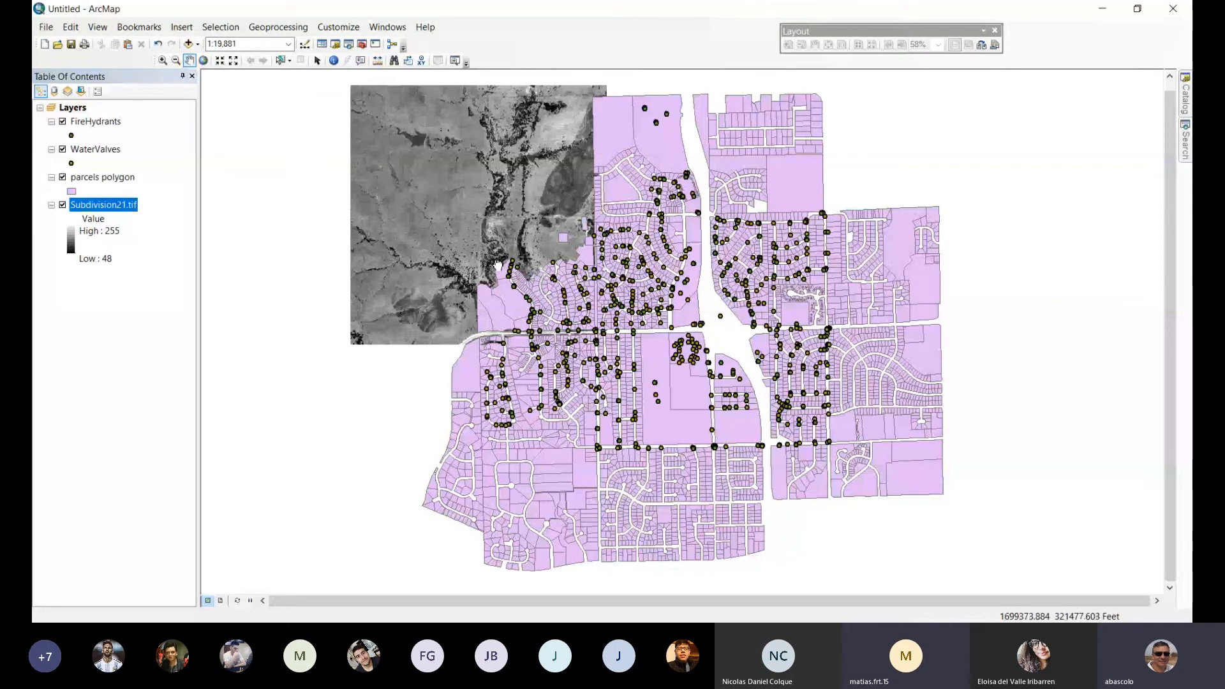
Insert the text "Hello there" into the map and place it over the Subdivision21 image.
left_click_drag(499, 264, 437, 268)
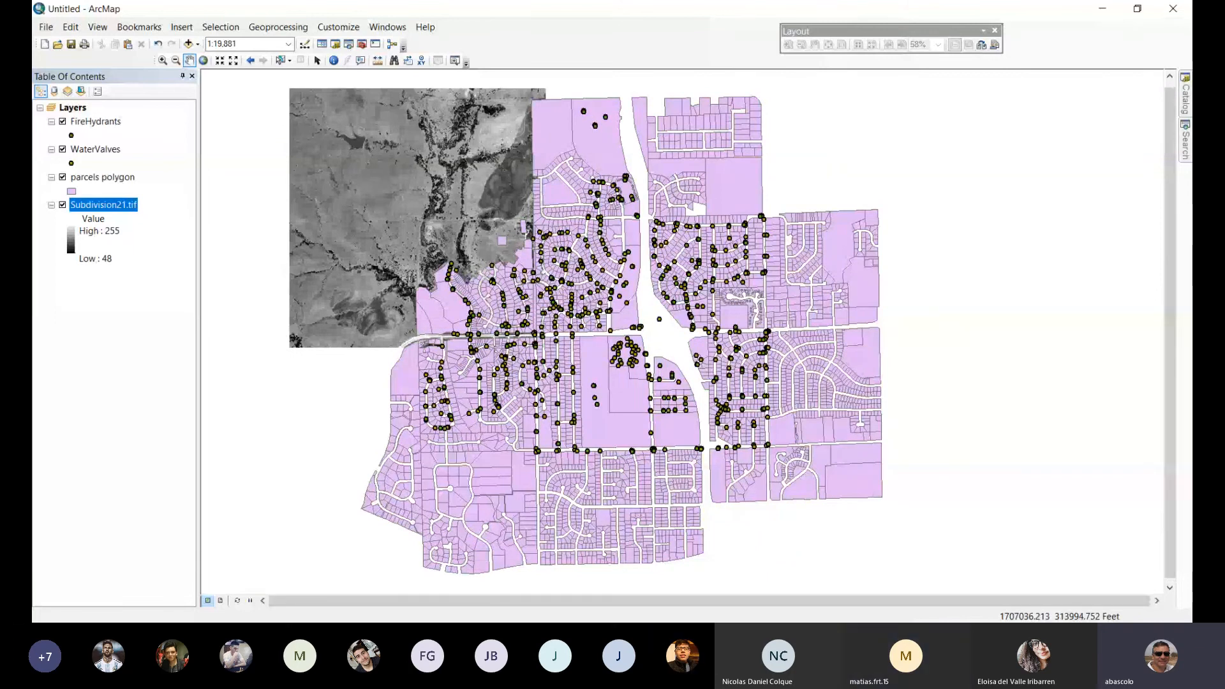
left_click(191, 30)
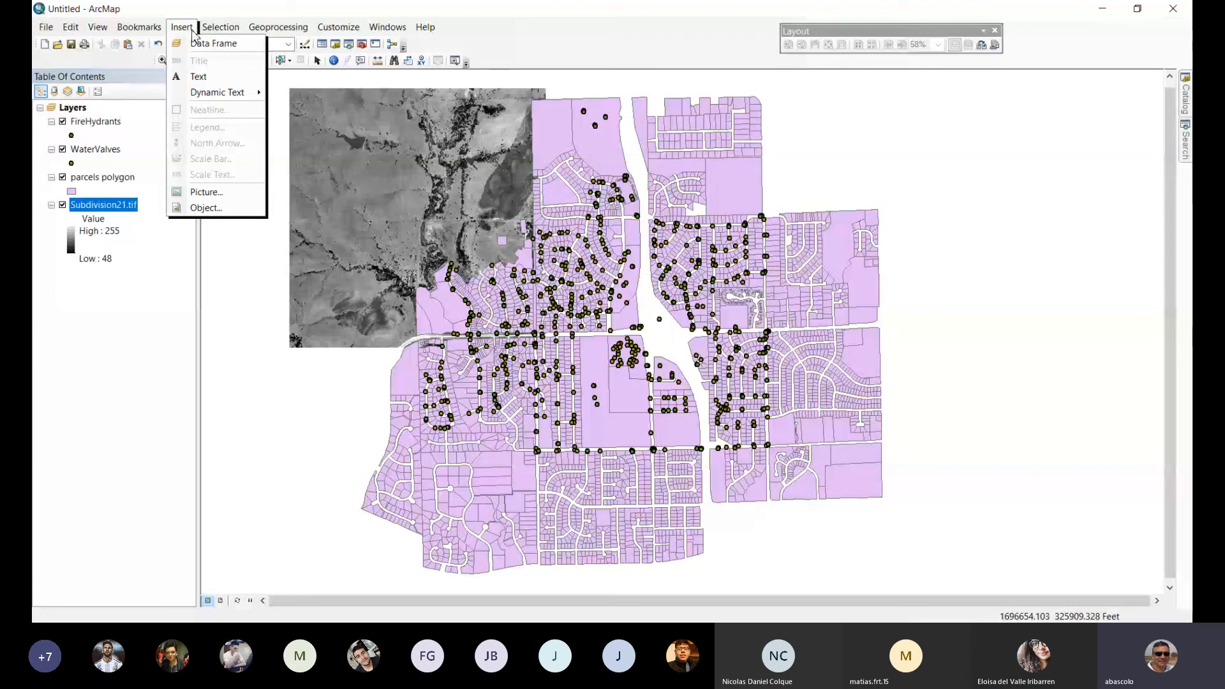
left_click(193, 32)
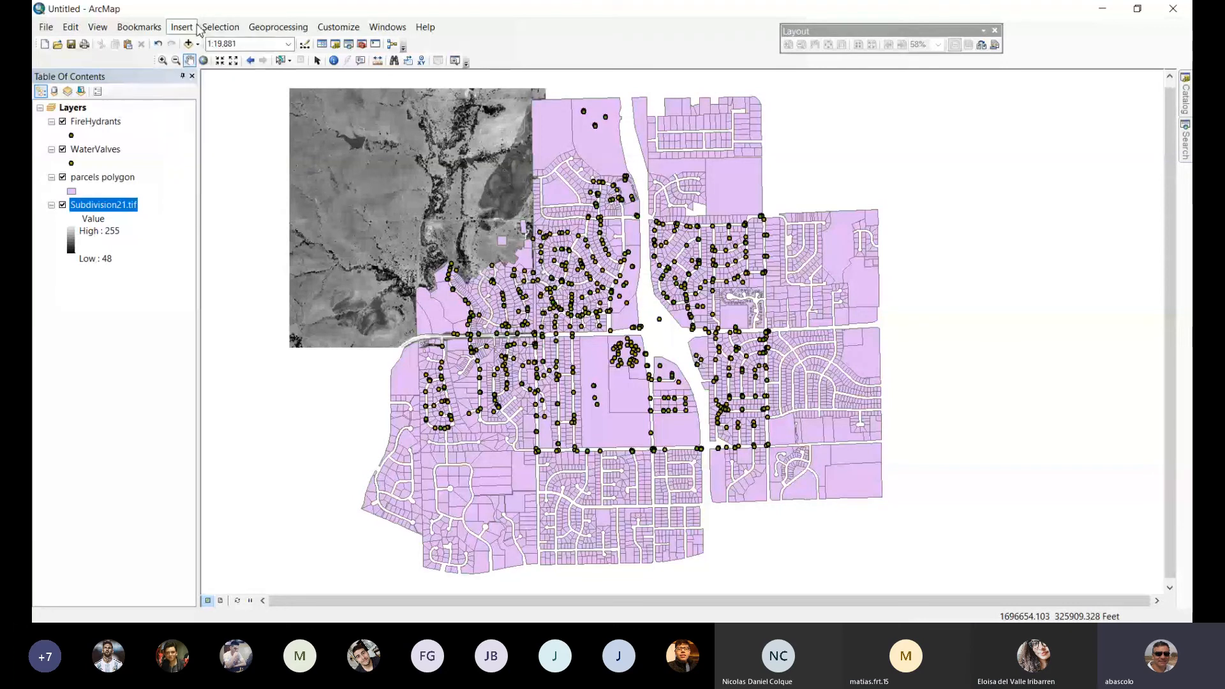
left_click(193, 32)
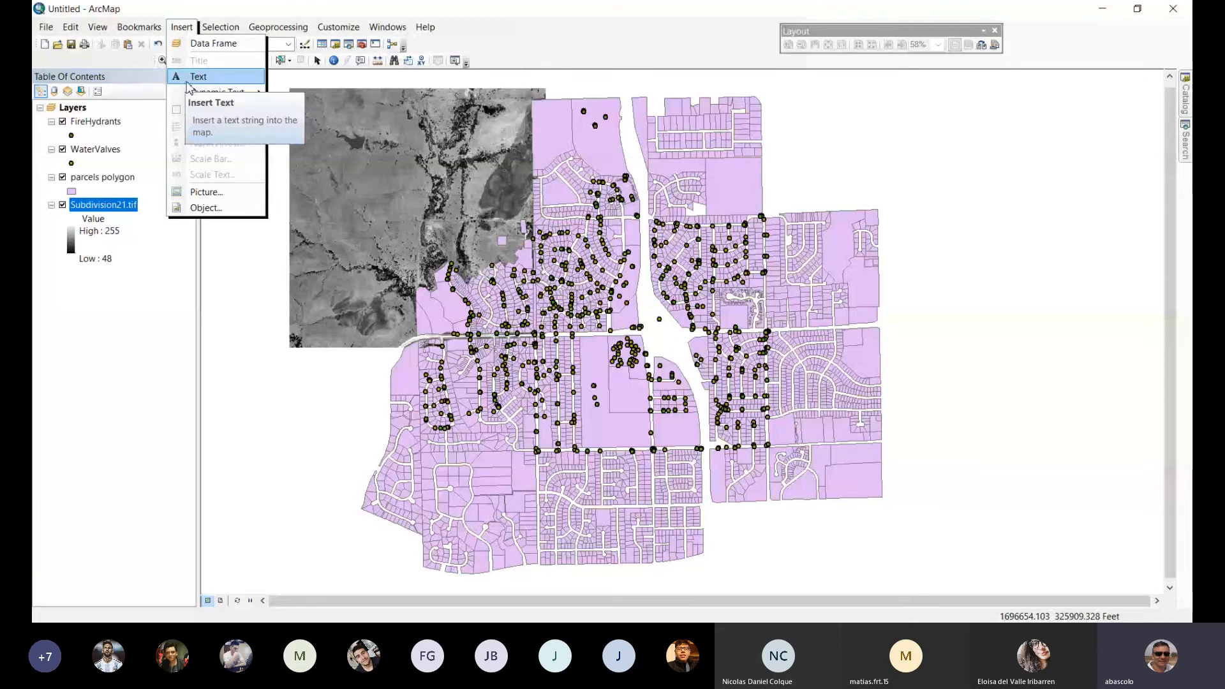
left_click(187, 79)
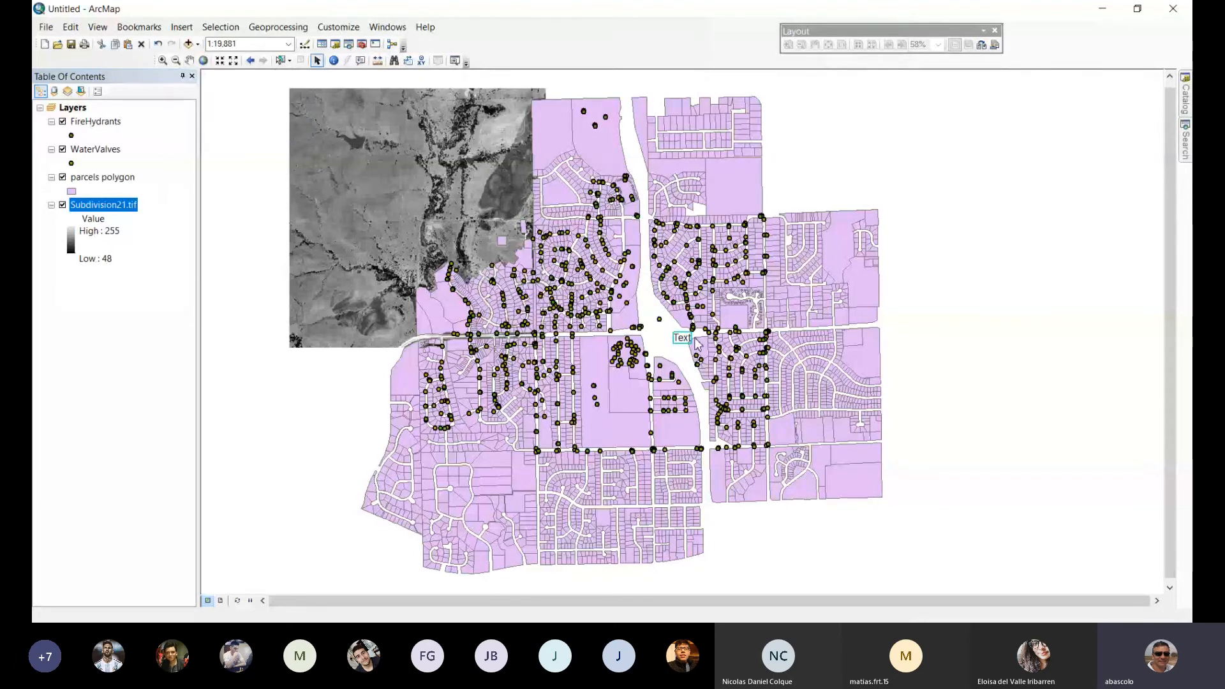
type("Hello the")
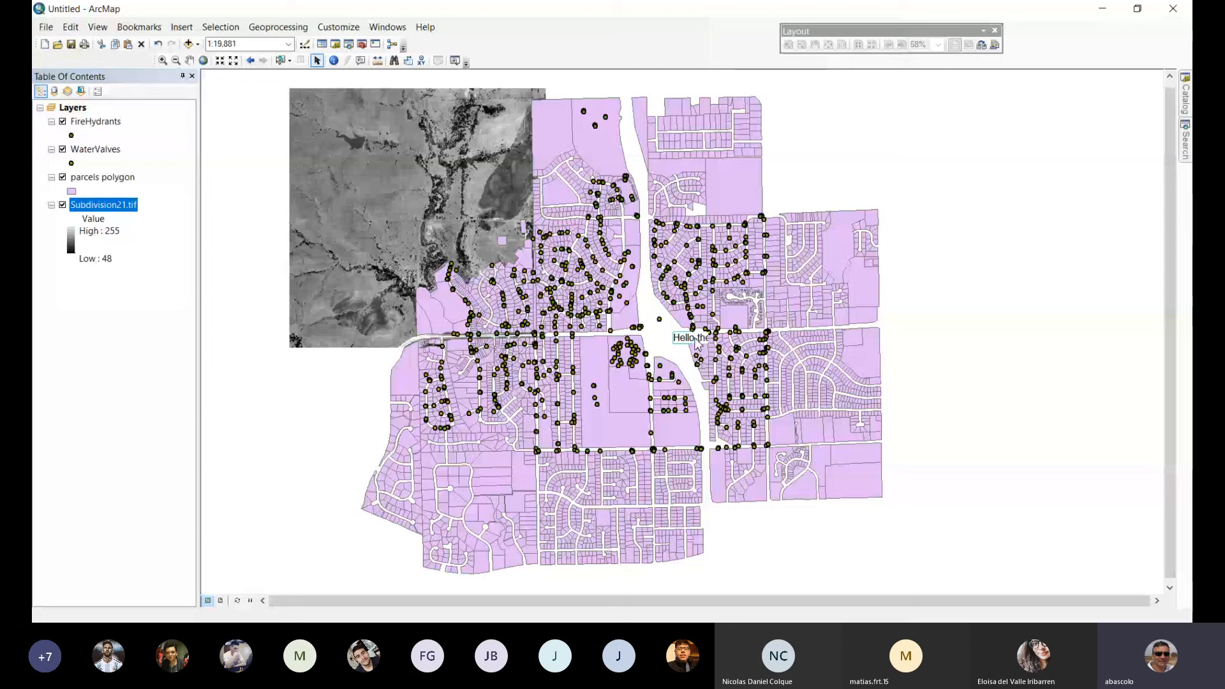
type("re")
key("Return")
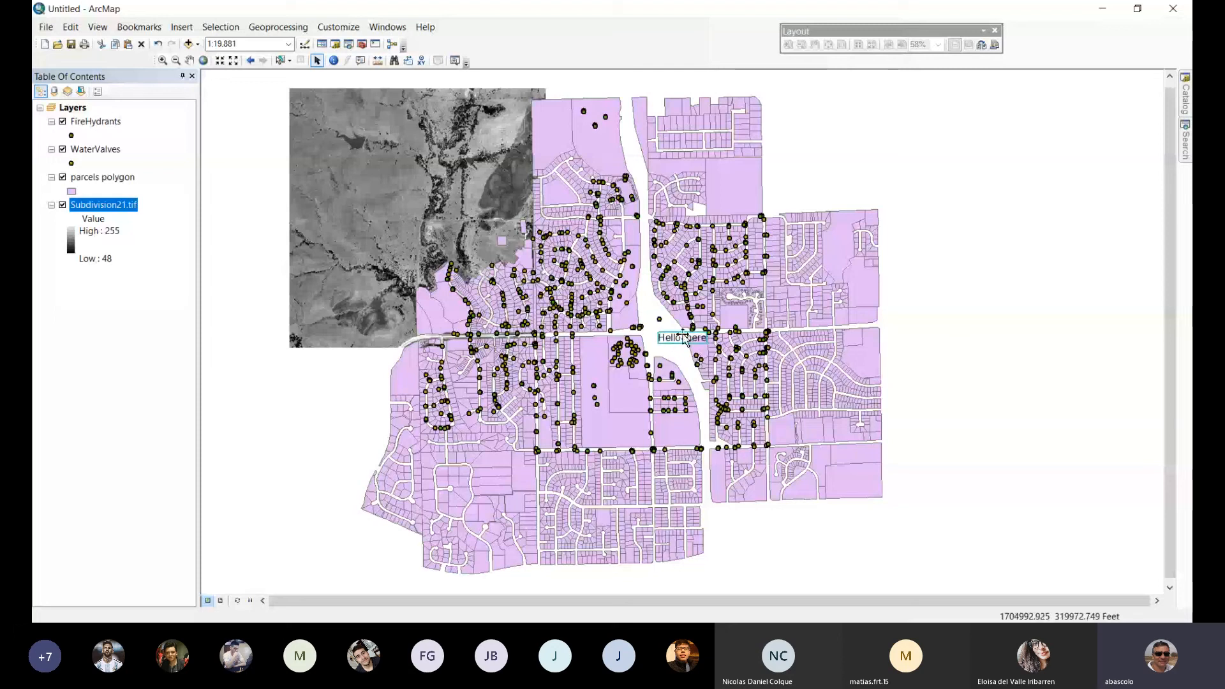
left_click_drag(684, 339, 479, 200)
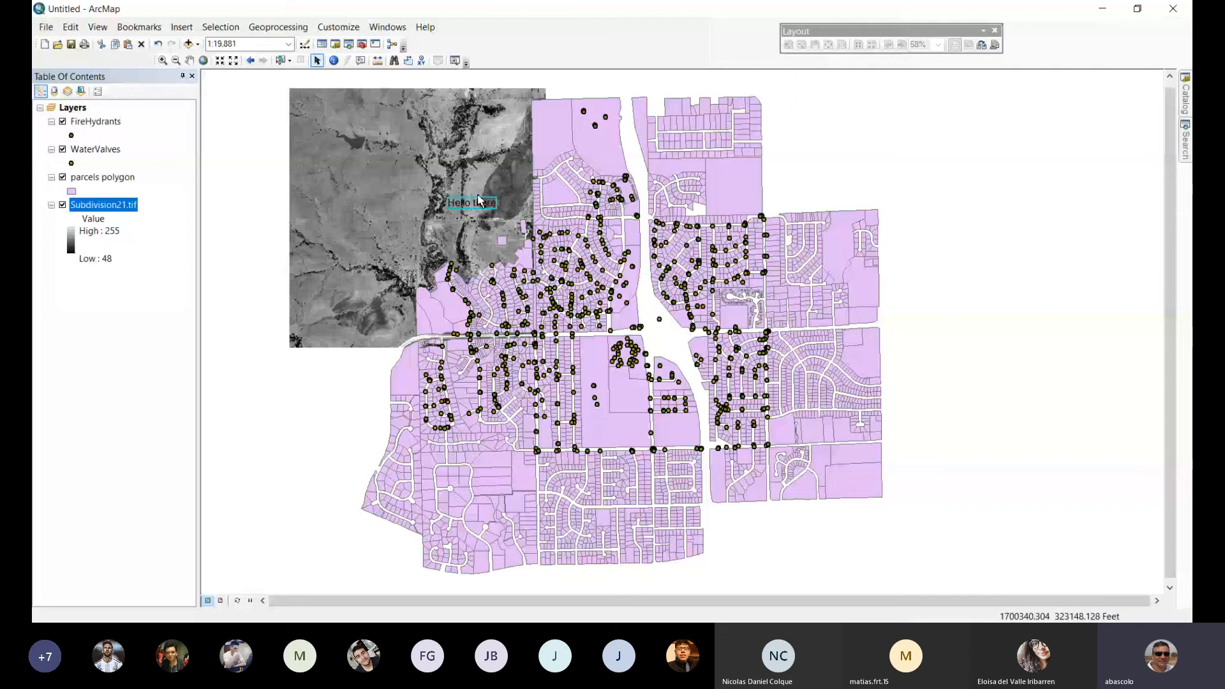
Change the "Hello there" text colour to red and move it onto the northern parcels beside the image.
double_click(479, 201)
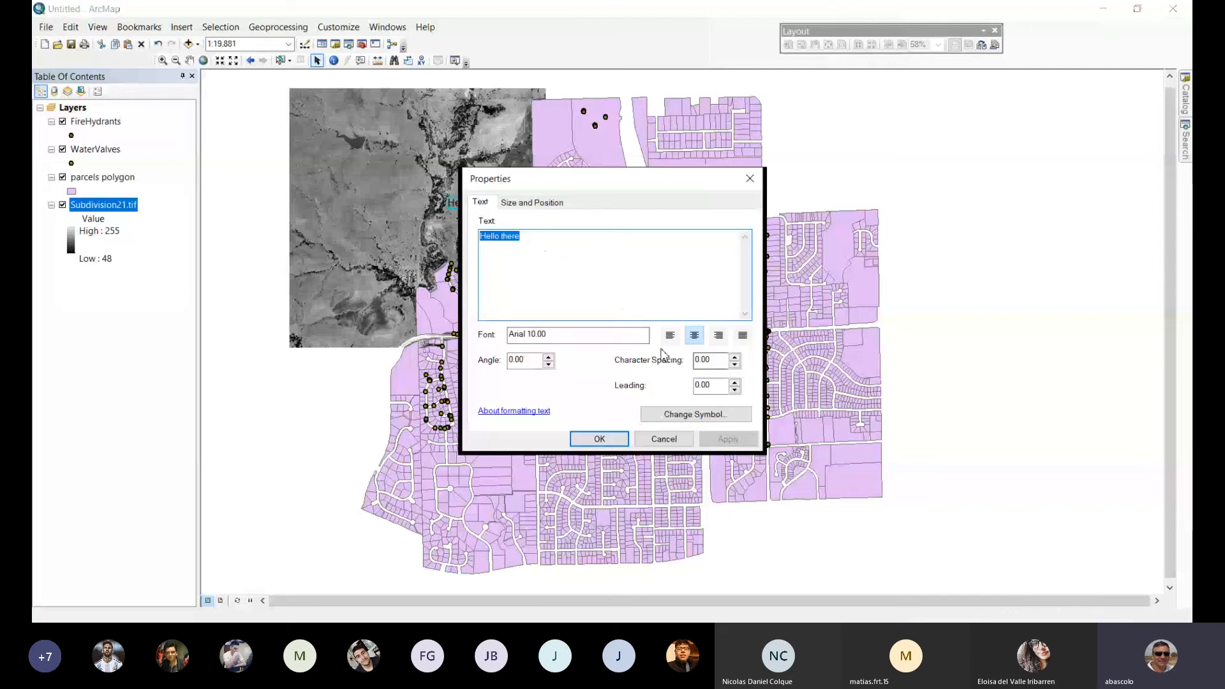
left_click(724, 414)
left_click(644, 233)
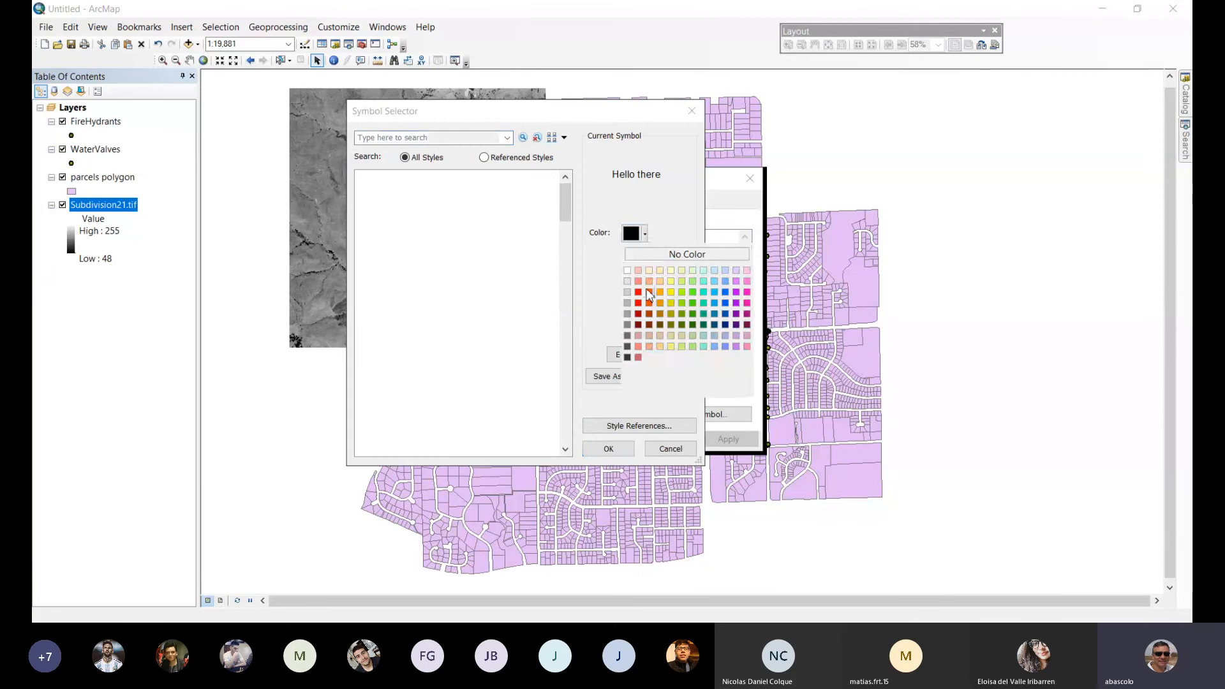
left_click(649, 292)
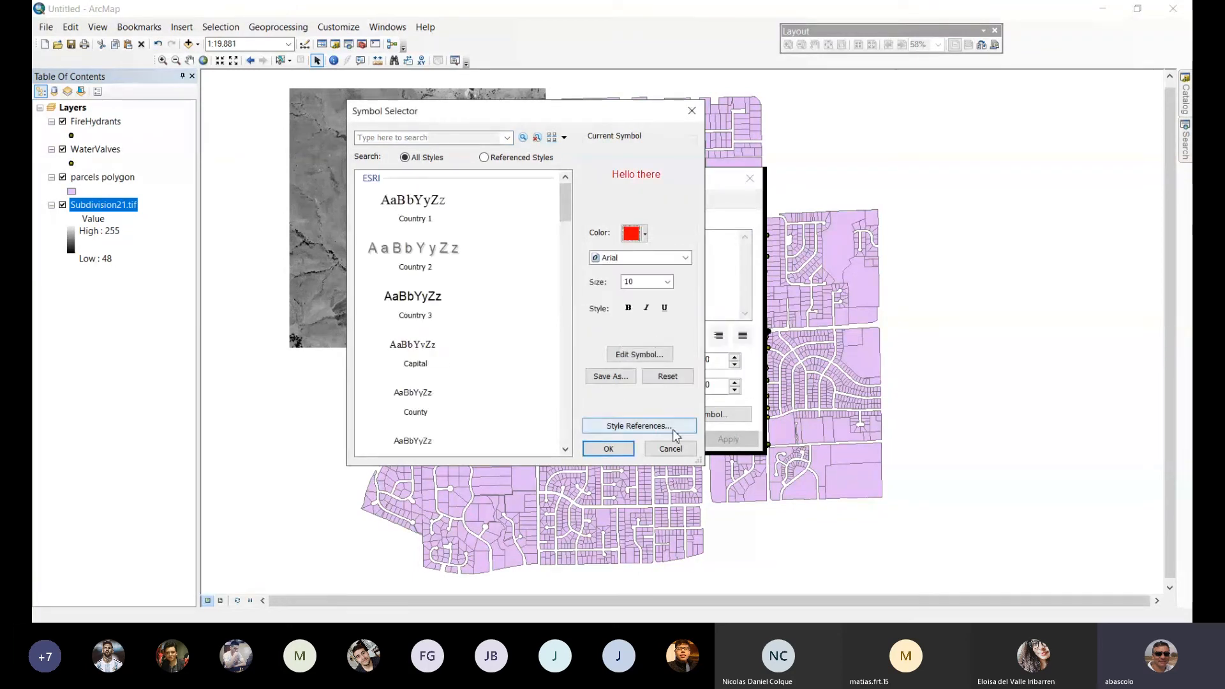
left_click(609, 449)
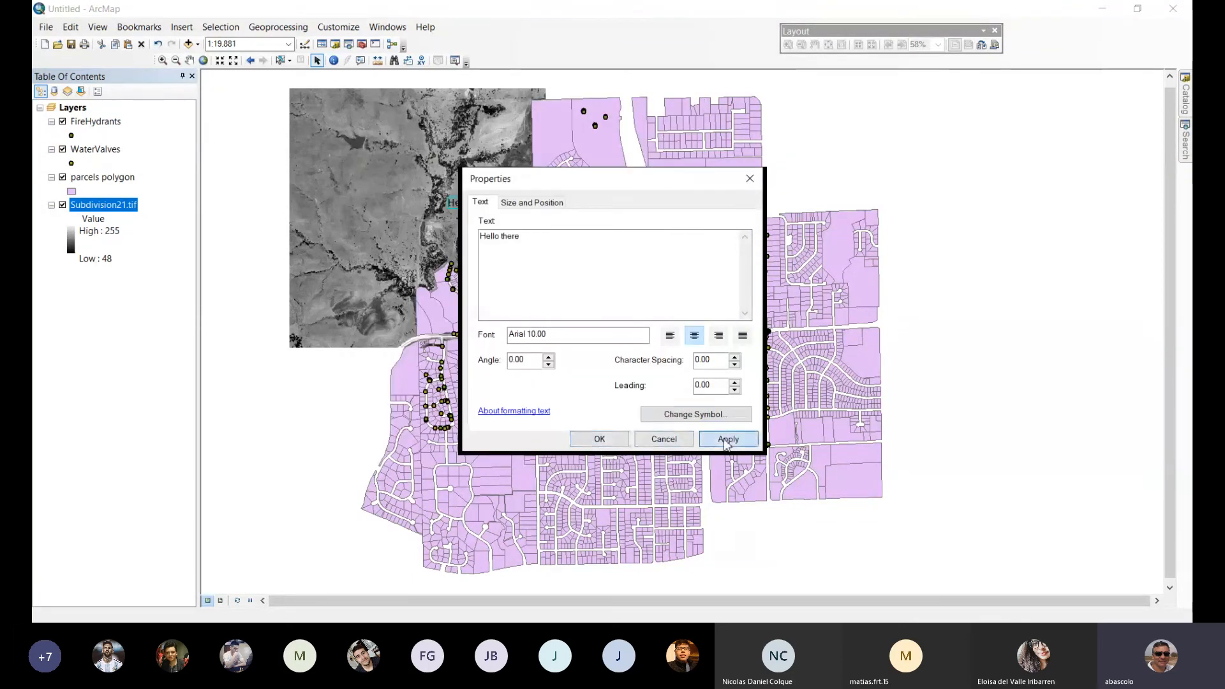
left_click(726, 440)
left_click(597, 439)
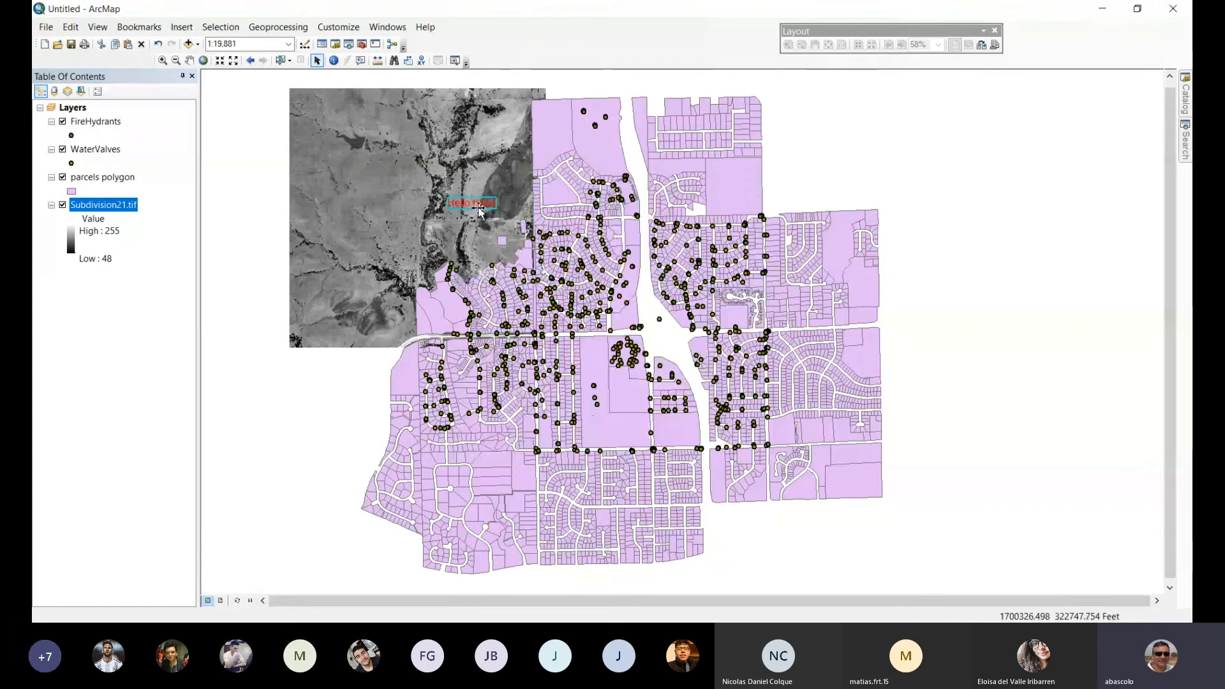
left_click_drag(479, 211, 562, 135)
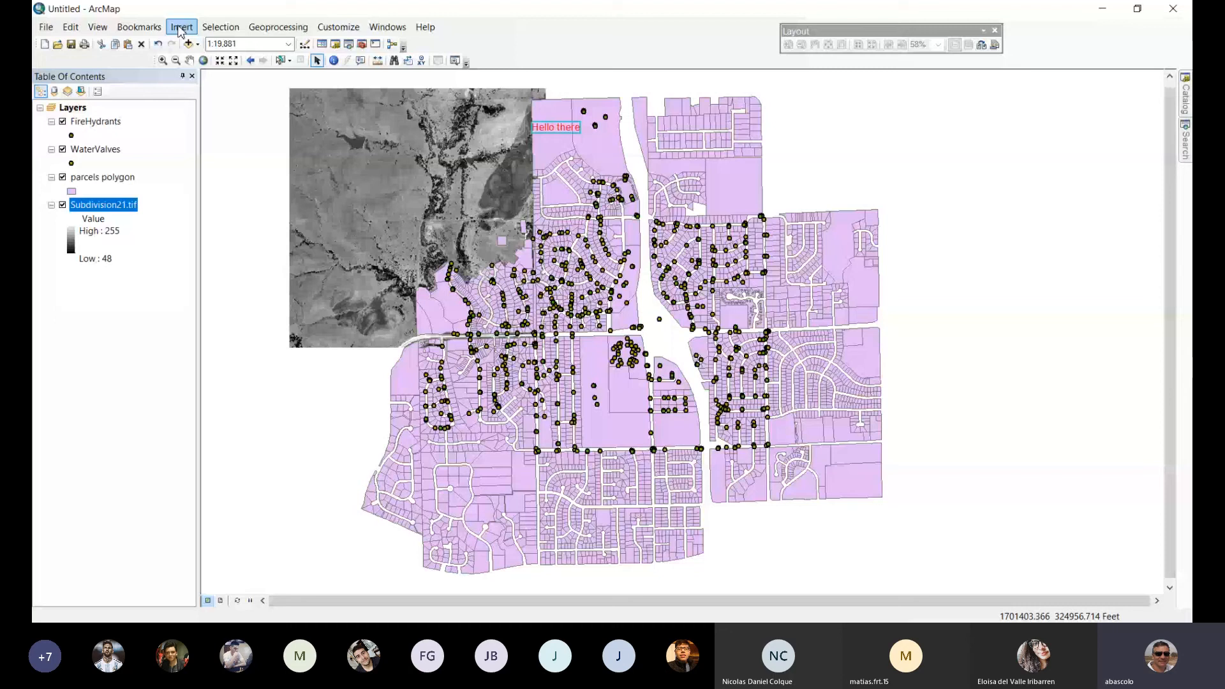
left_click(181, 31)
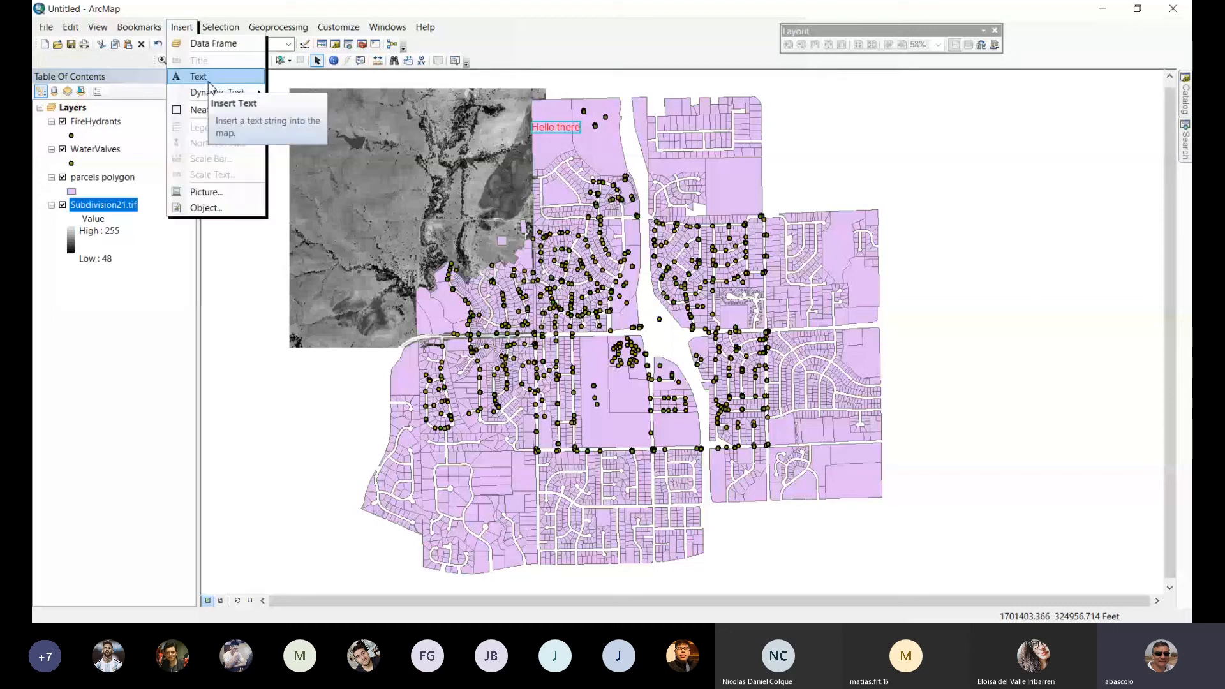
left_click(291, 9)
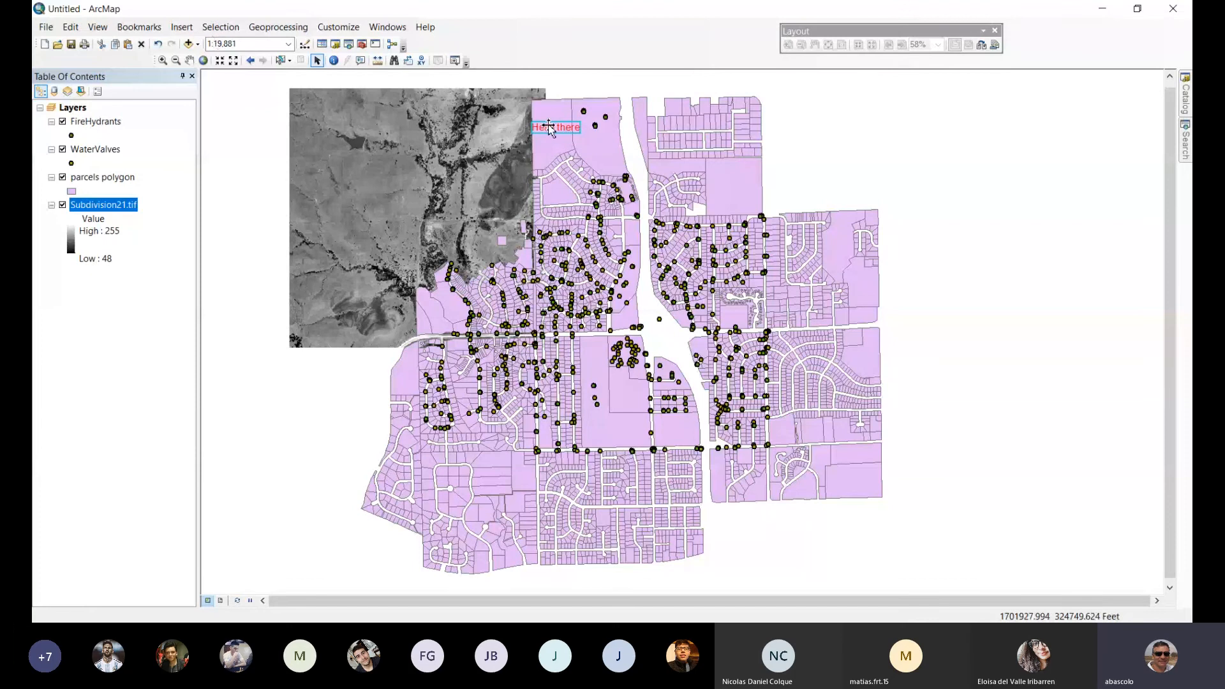
Change the red text to "80 kms" and move it from the Subdivision21 image to the large central parcel.
left_click_drag(549, 126, 345, 227)
double_click(344, 227)
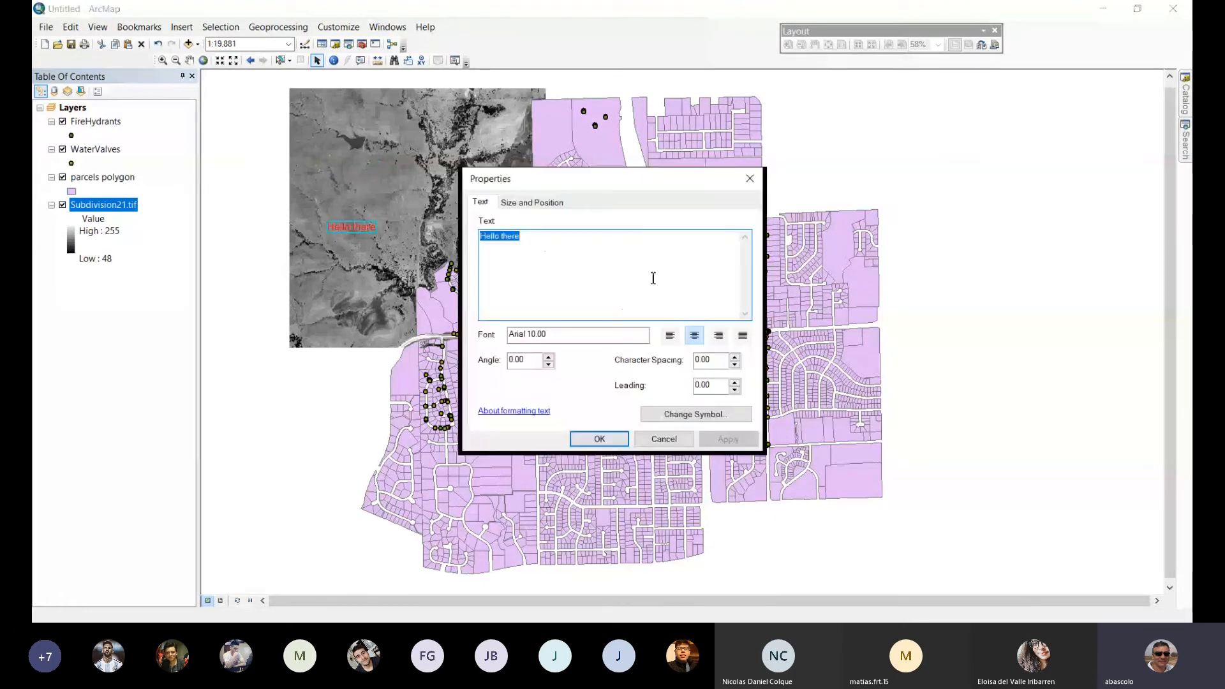
type("80")
type("kms")
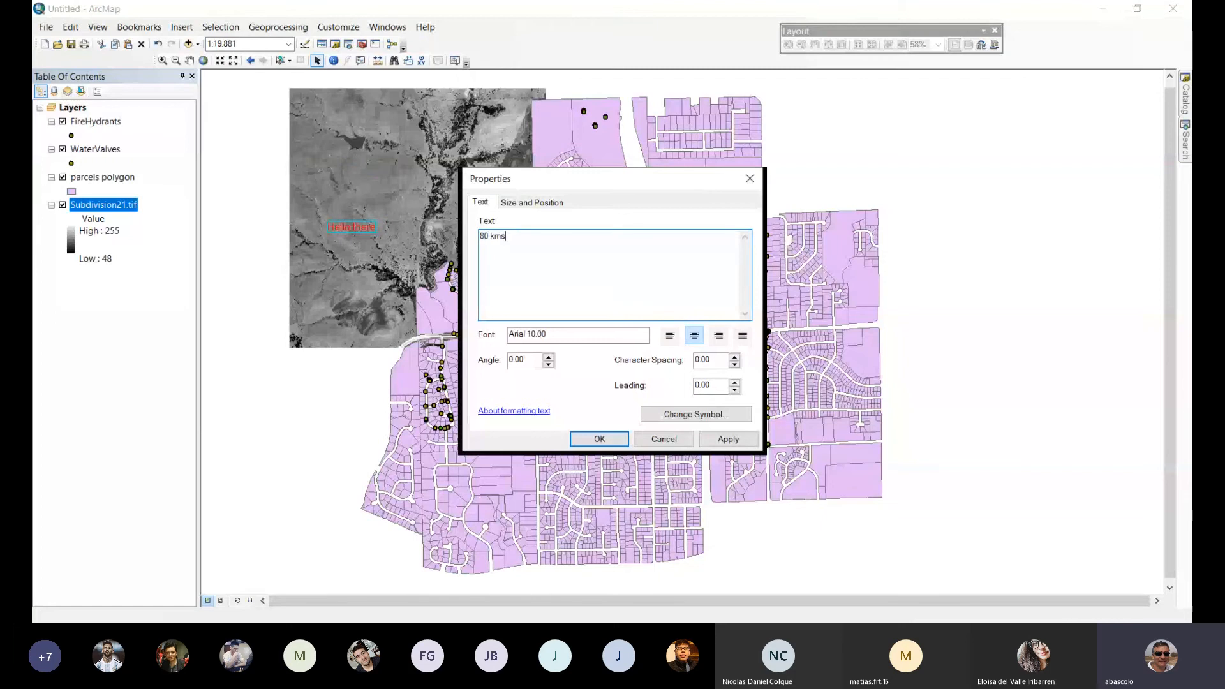
left_click(610, 439)
mouse_move(356, 227)
left_mouse_down()
mouse_move(621, 320)
mouse_move(647, 365)
mouse_move(617, 397)
left_mouse_up()
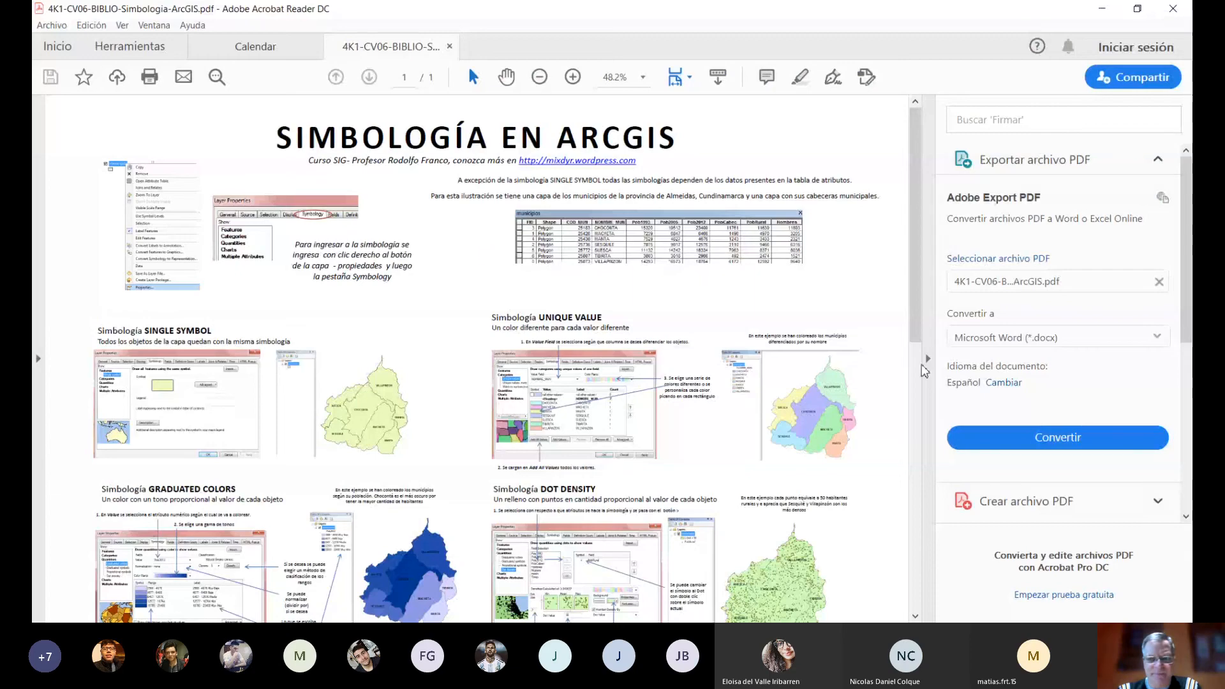
In Adobe Acrobat Reader, hide the tools pane and review the symbology types in 4K1-CV06-BIBLIO-Simbologia-ArcGIS.pdf, from Single Symbol through Graduated Symbols.
scroll(438, 206, "down", 2)
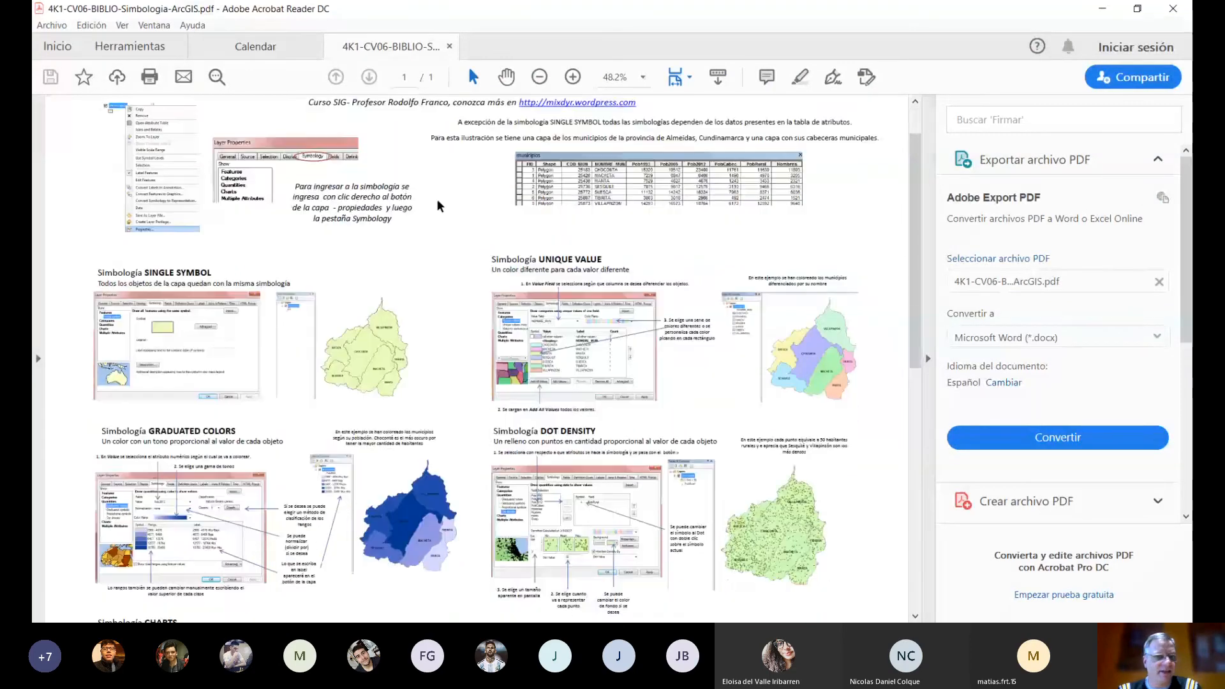
scroll(437, 206, "up", 2)
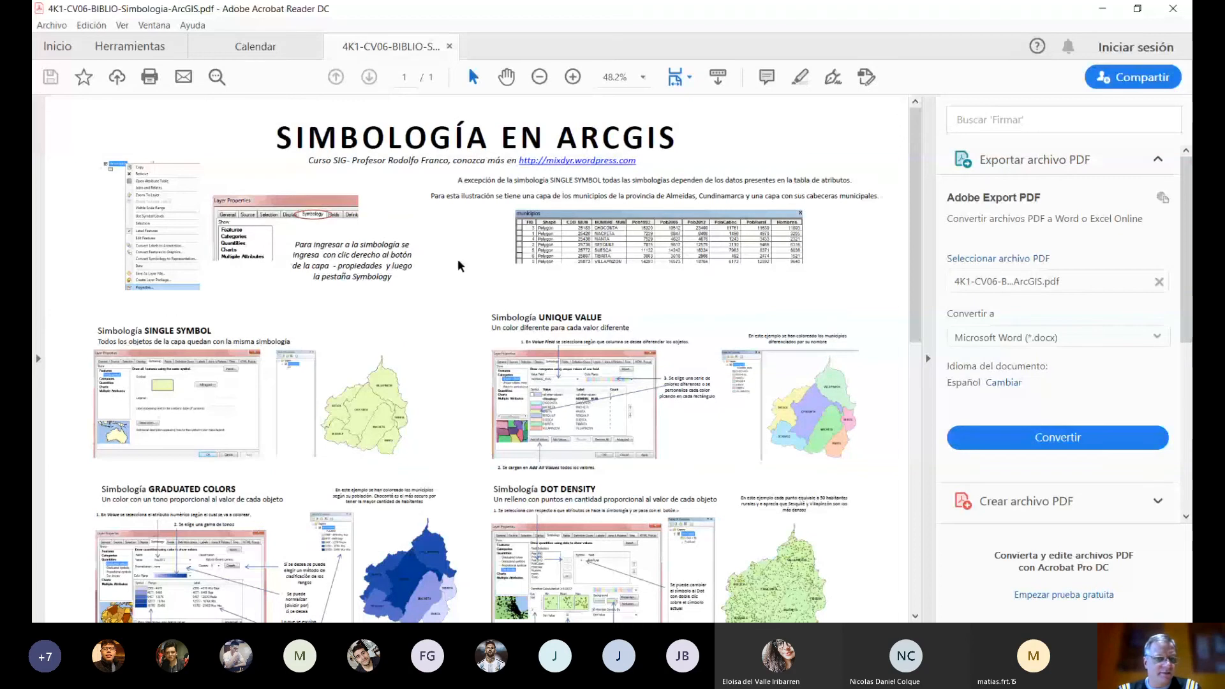
scroll(461, 265, "down", 1)
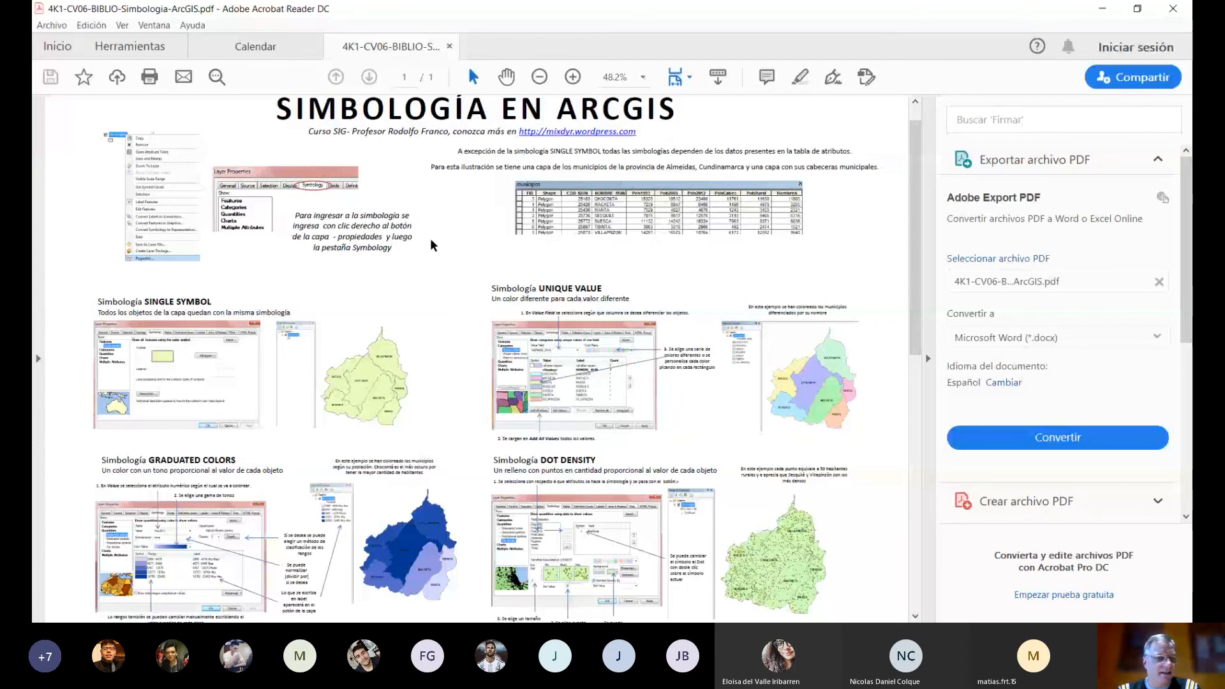
scroll(431, 241, "down", 6)
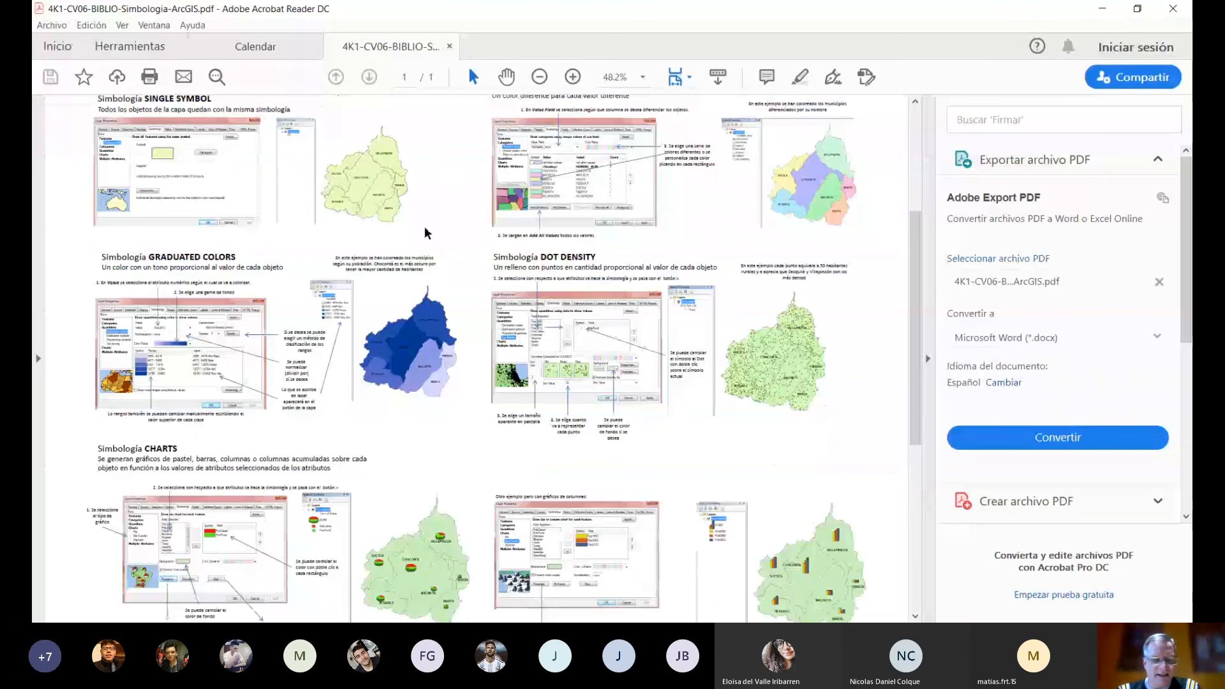
left_click(928, 363)
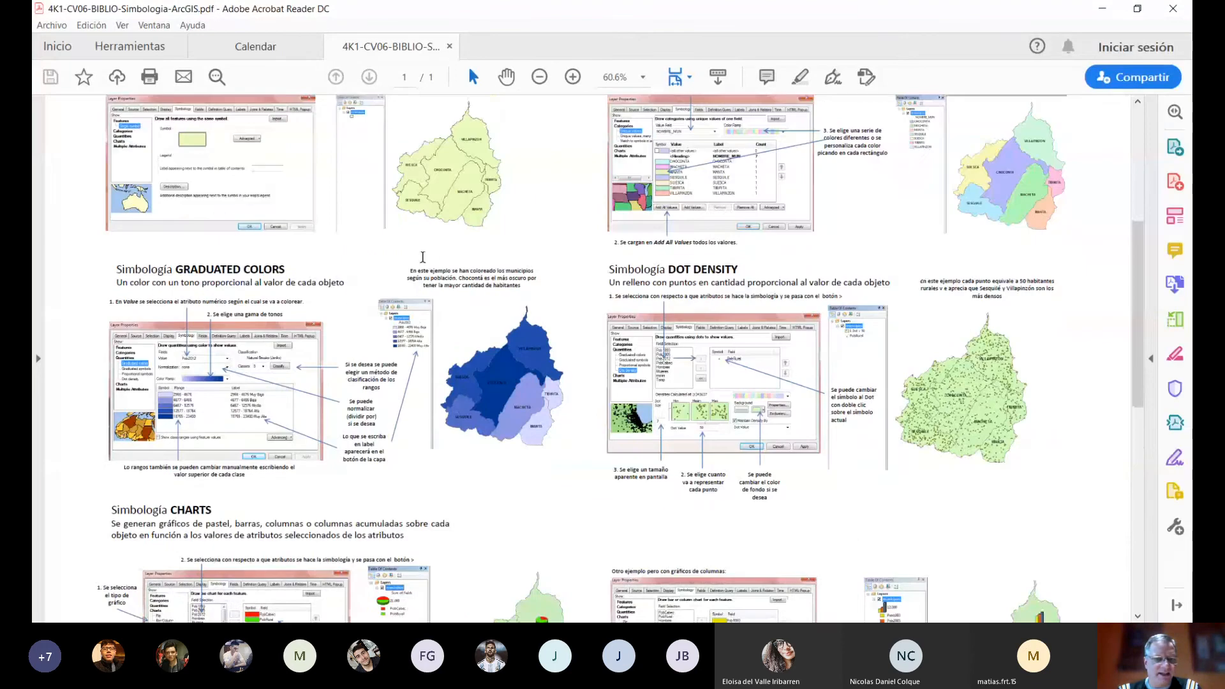
scroll(928, 364, "down", 3)
scroll(613, 358, "down", 3)
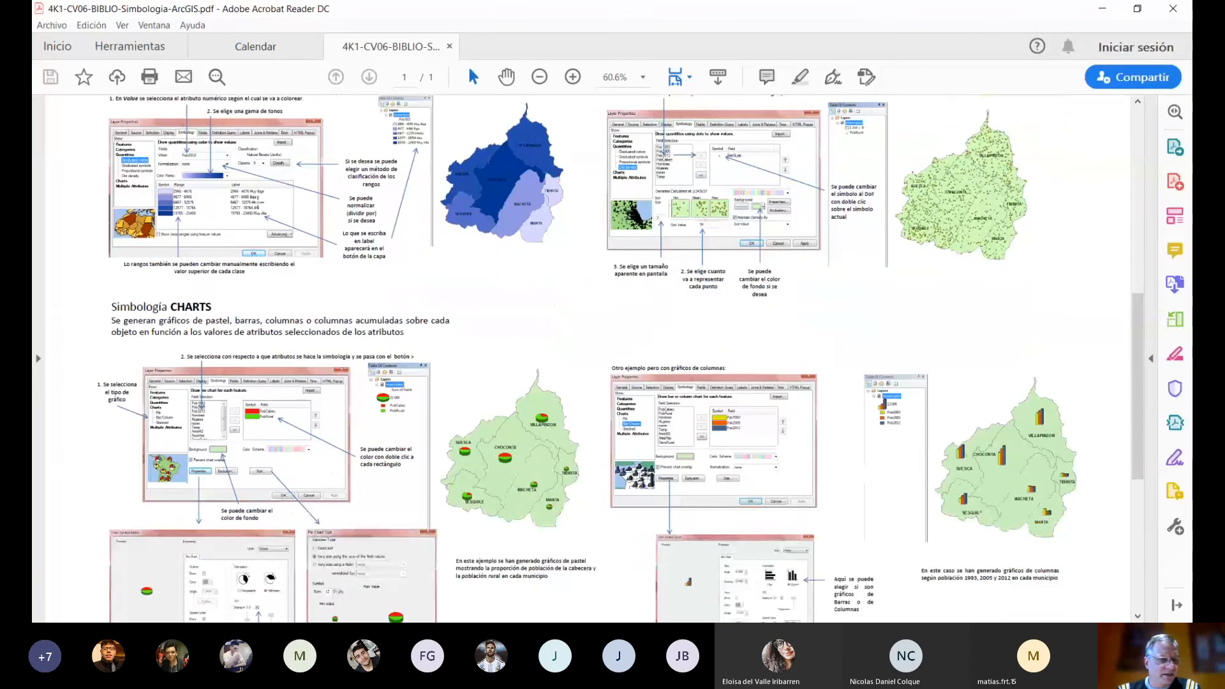
scroll(724, 173, "down", 7)
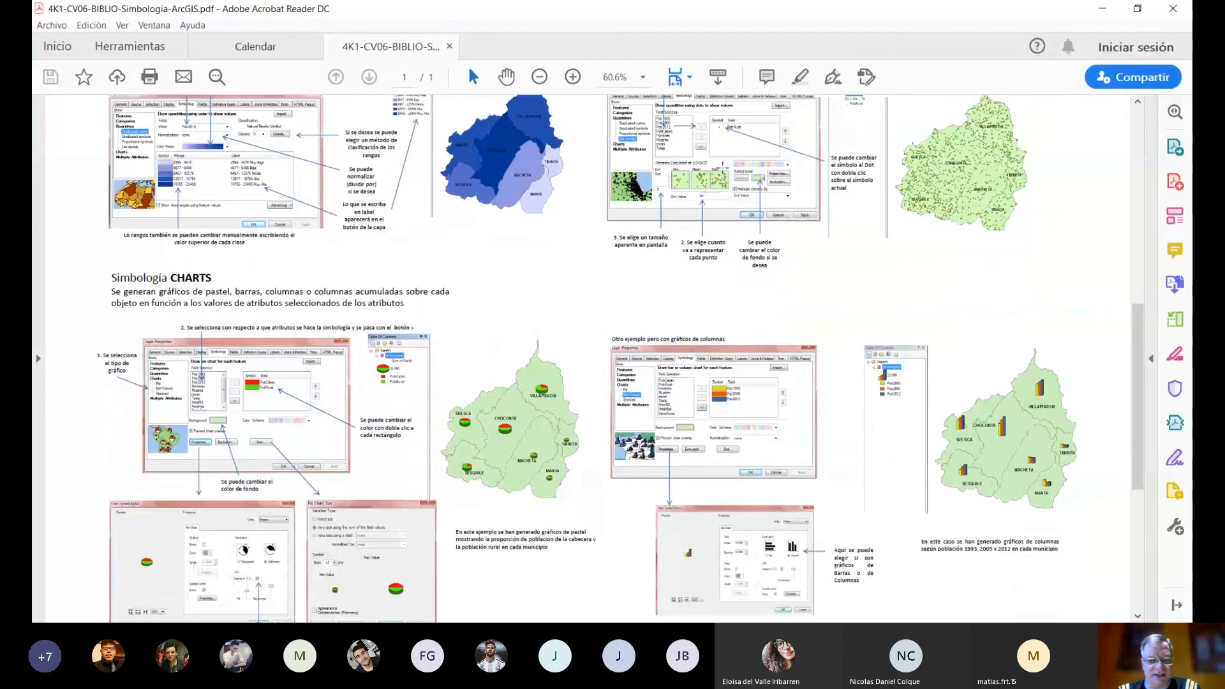
scroll(724, 174, "down", 8)
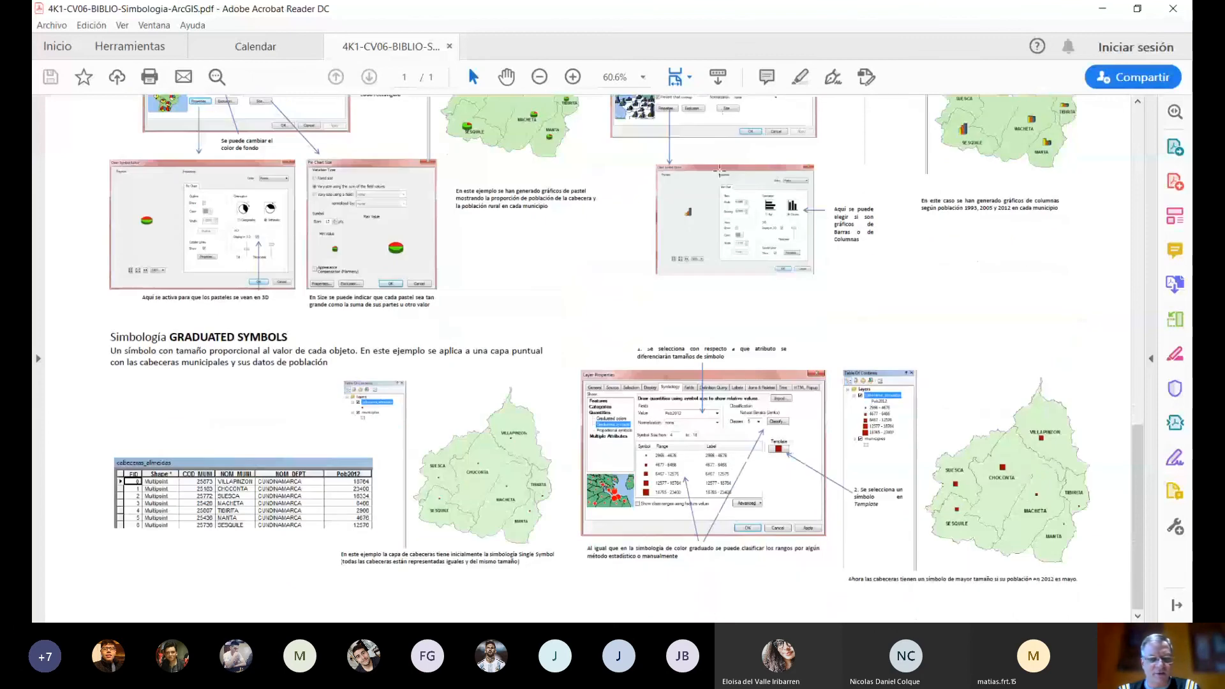
scroll(720, 169, "up", 8)
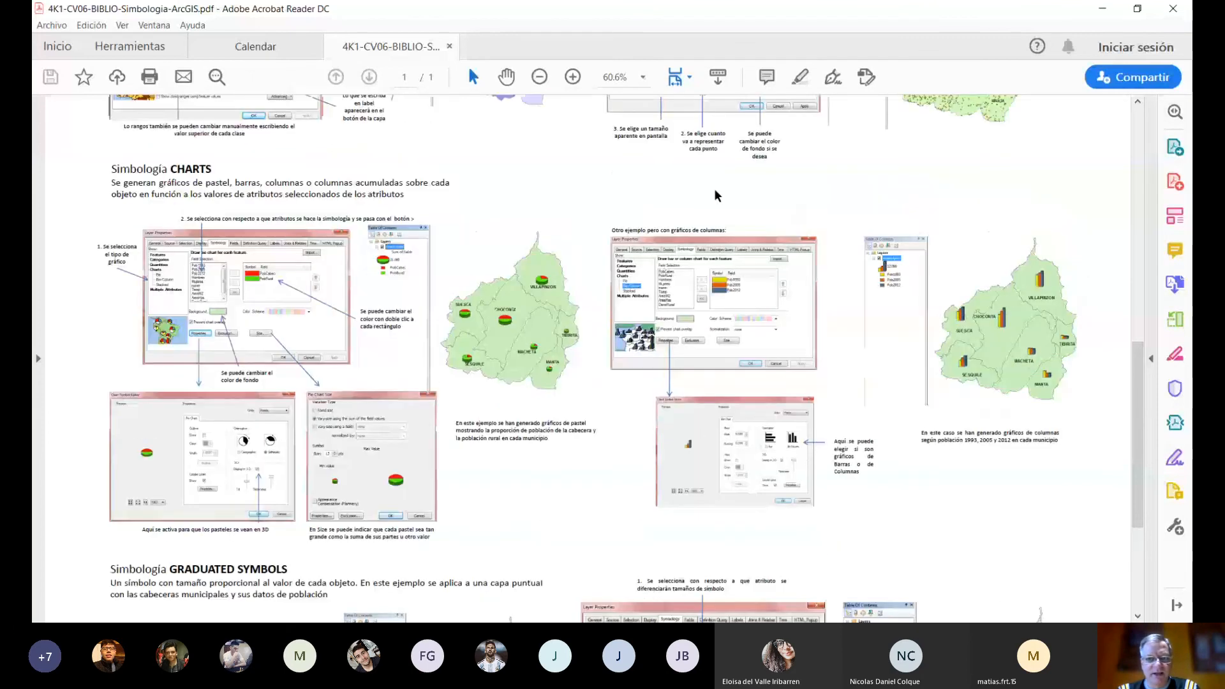
scroll(714, 186, "up", 8)
scroll(714, 186, "up", 9)
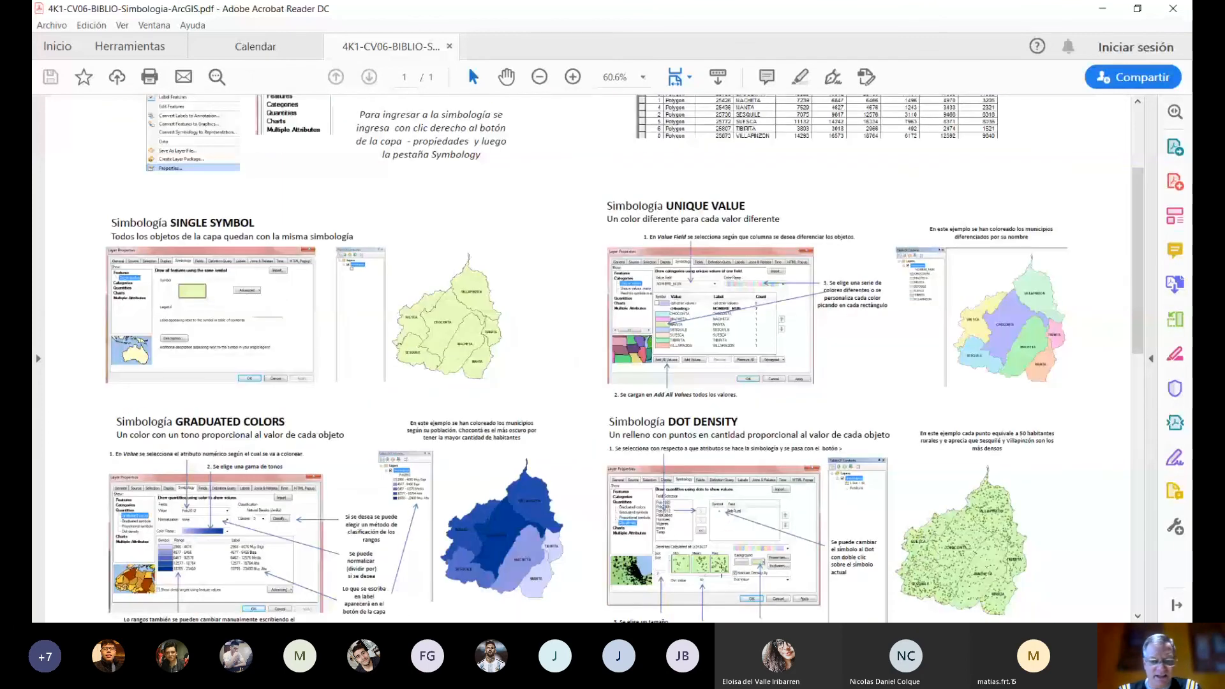